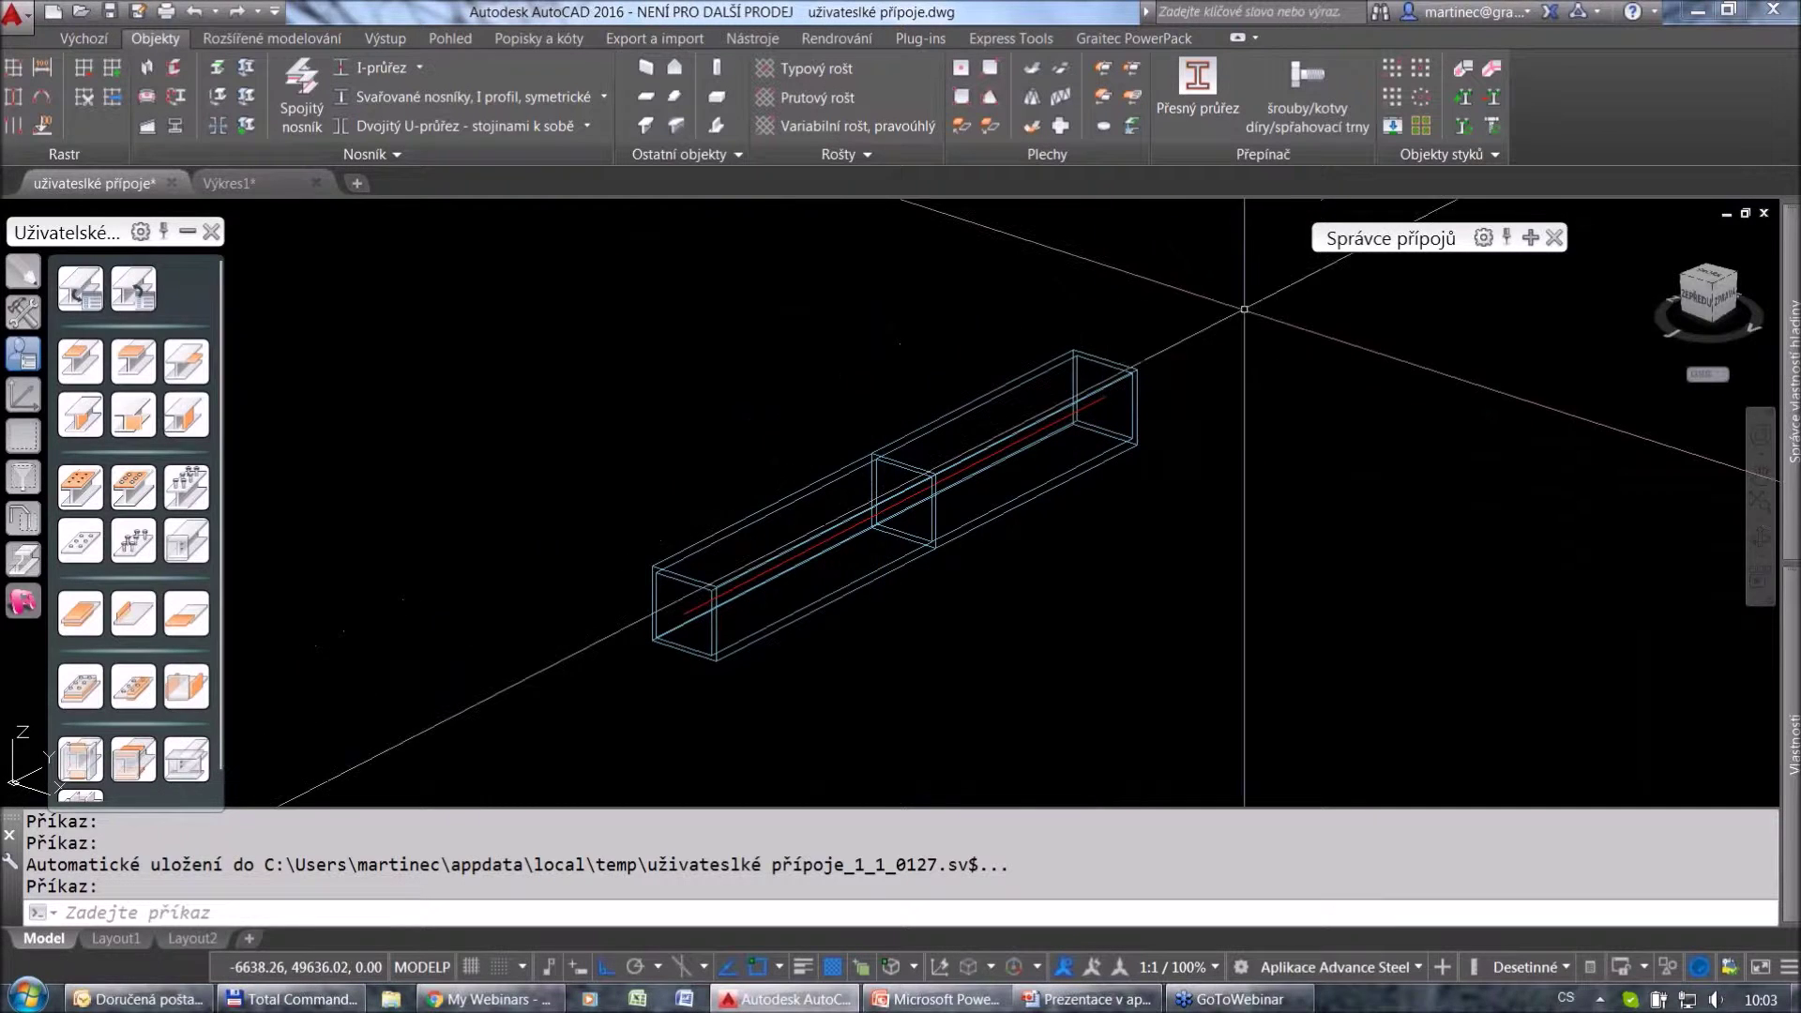
Insert the "Trubka konec/konec" connection between the two collinear square tubes, and move its properties window clear of the joint.
mouse_move(1528, 242)
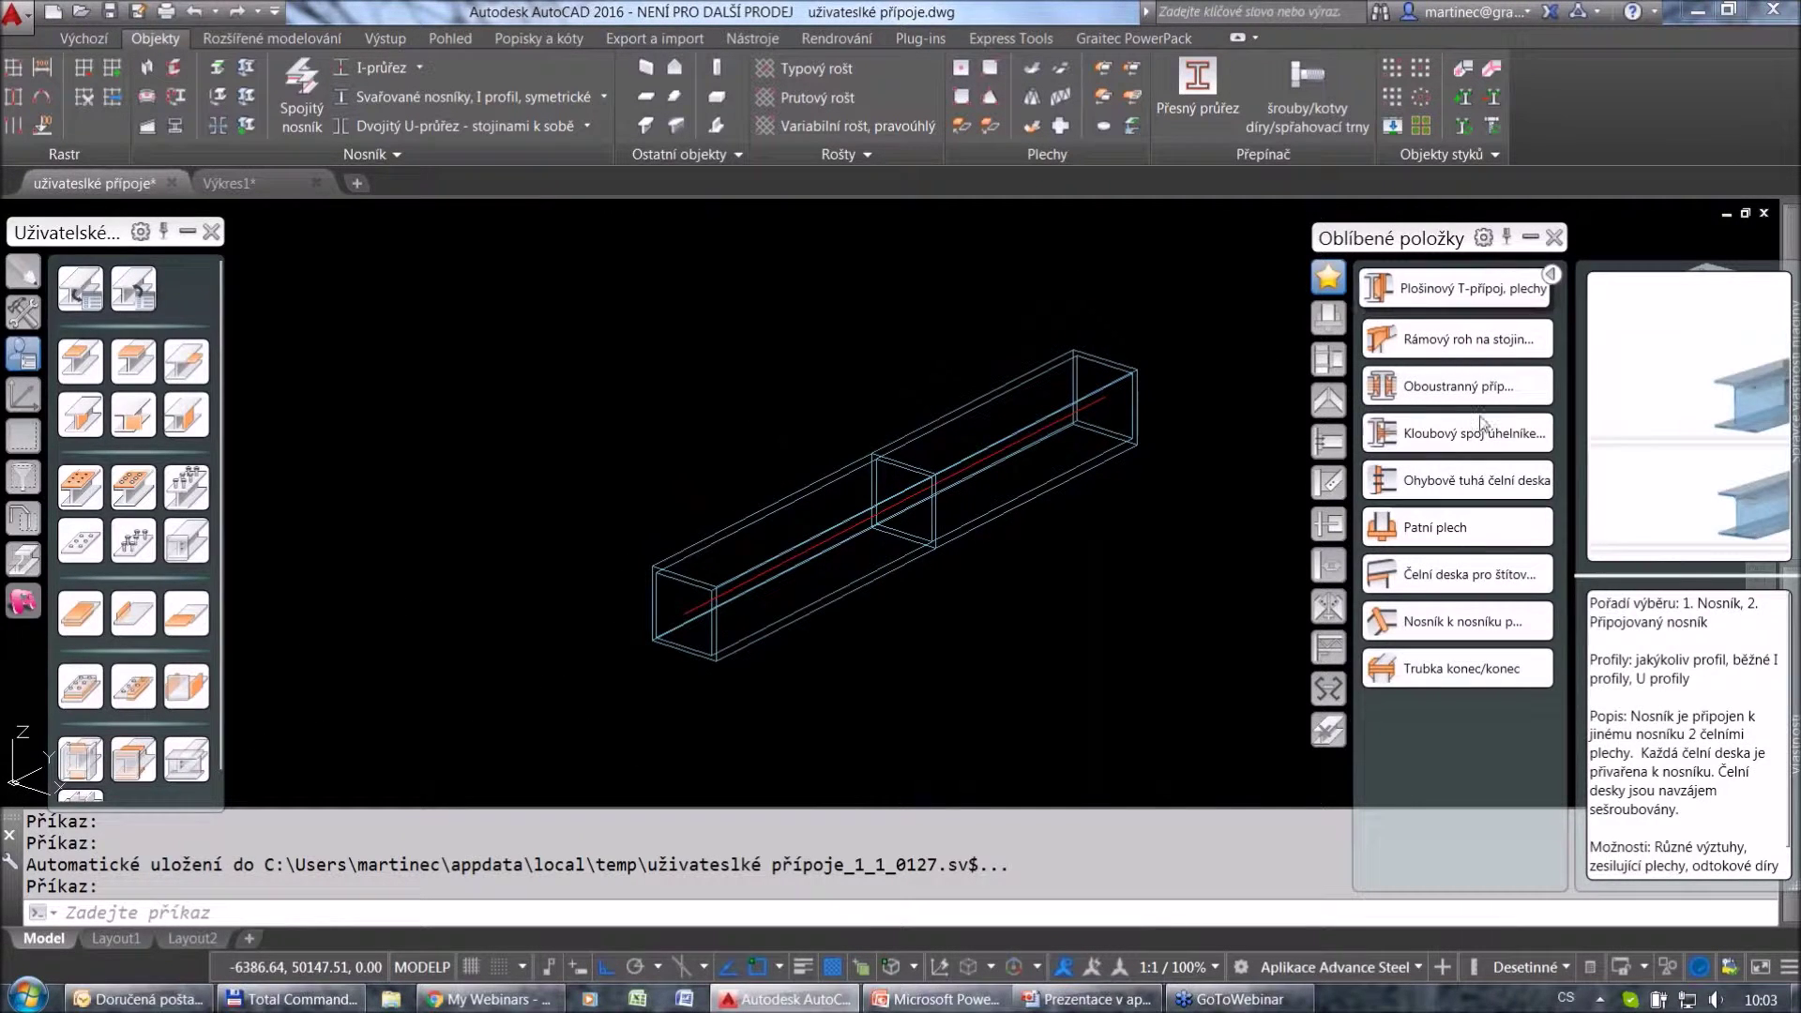
left_click(1466, 671)
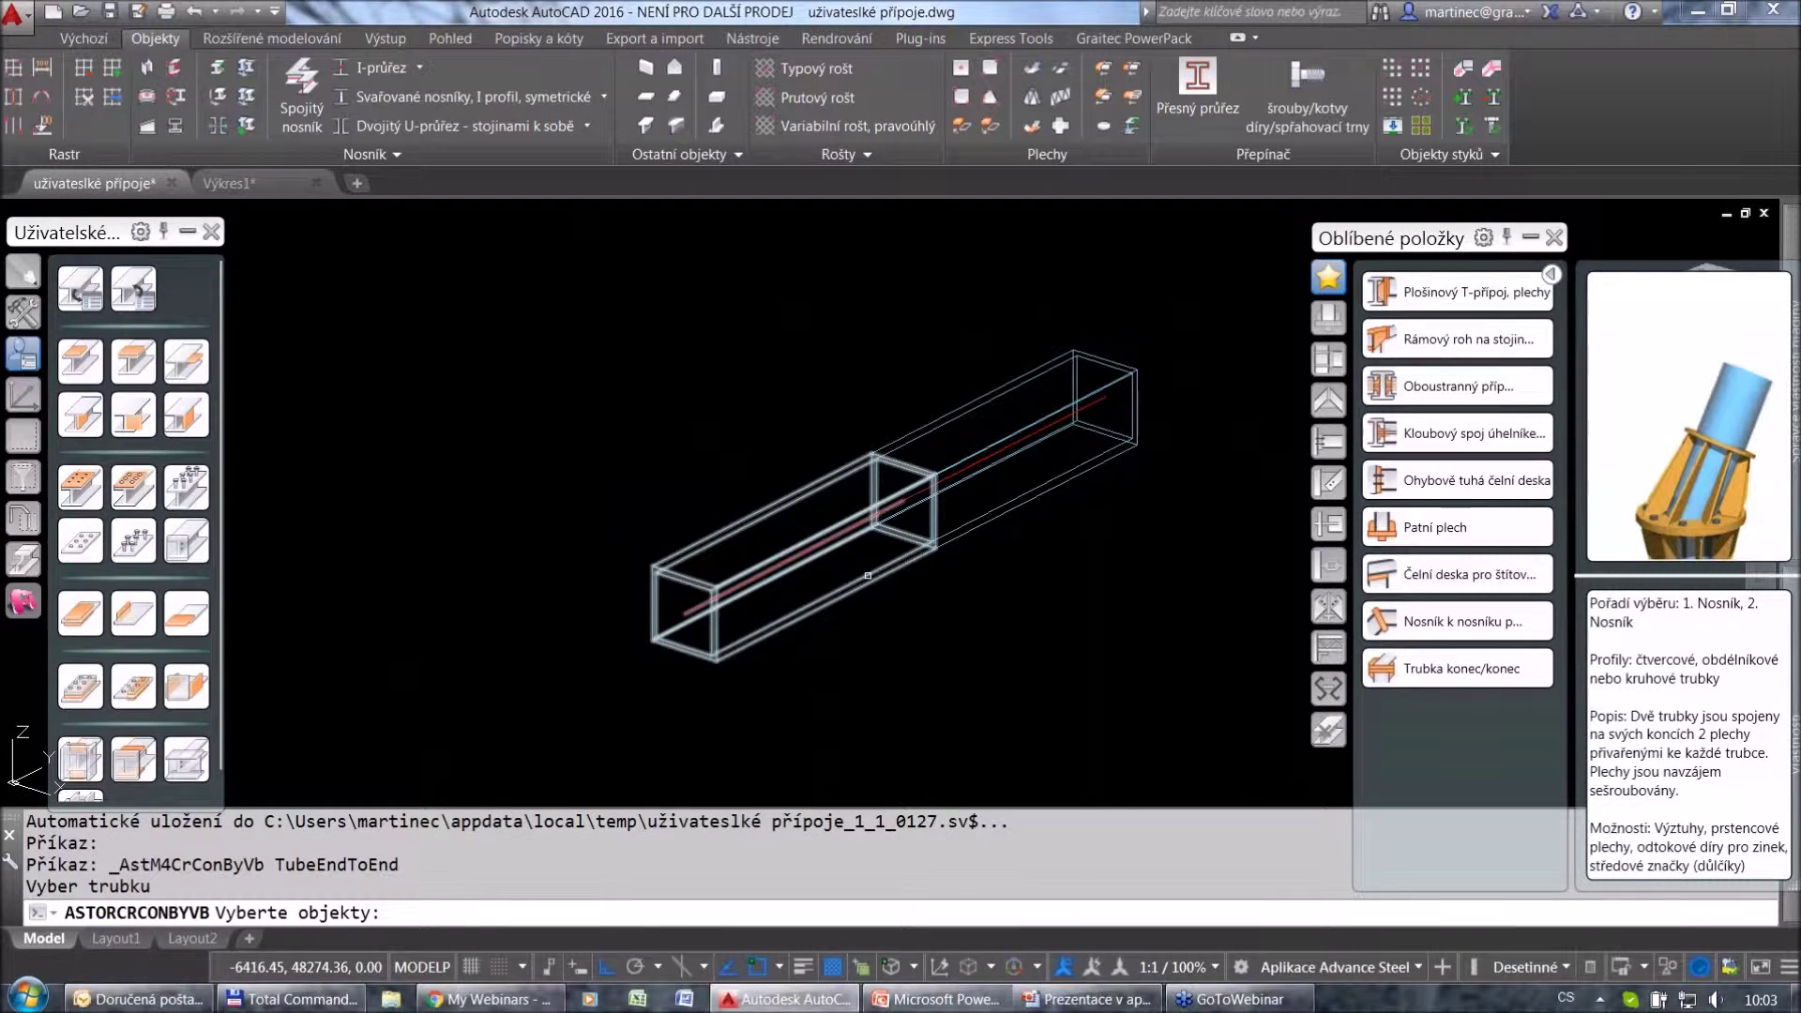
left_click(867, 576)
key("Return")
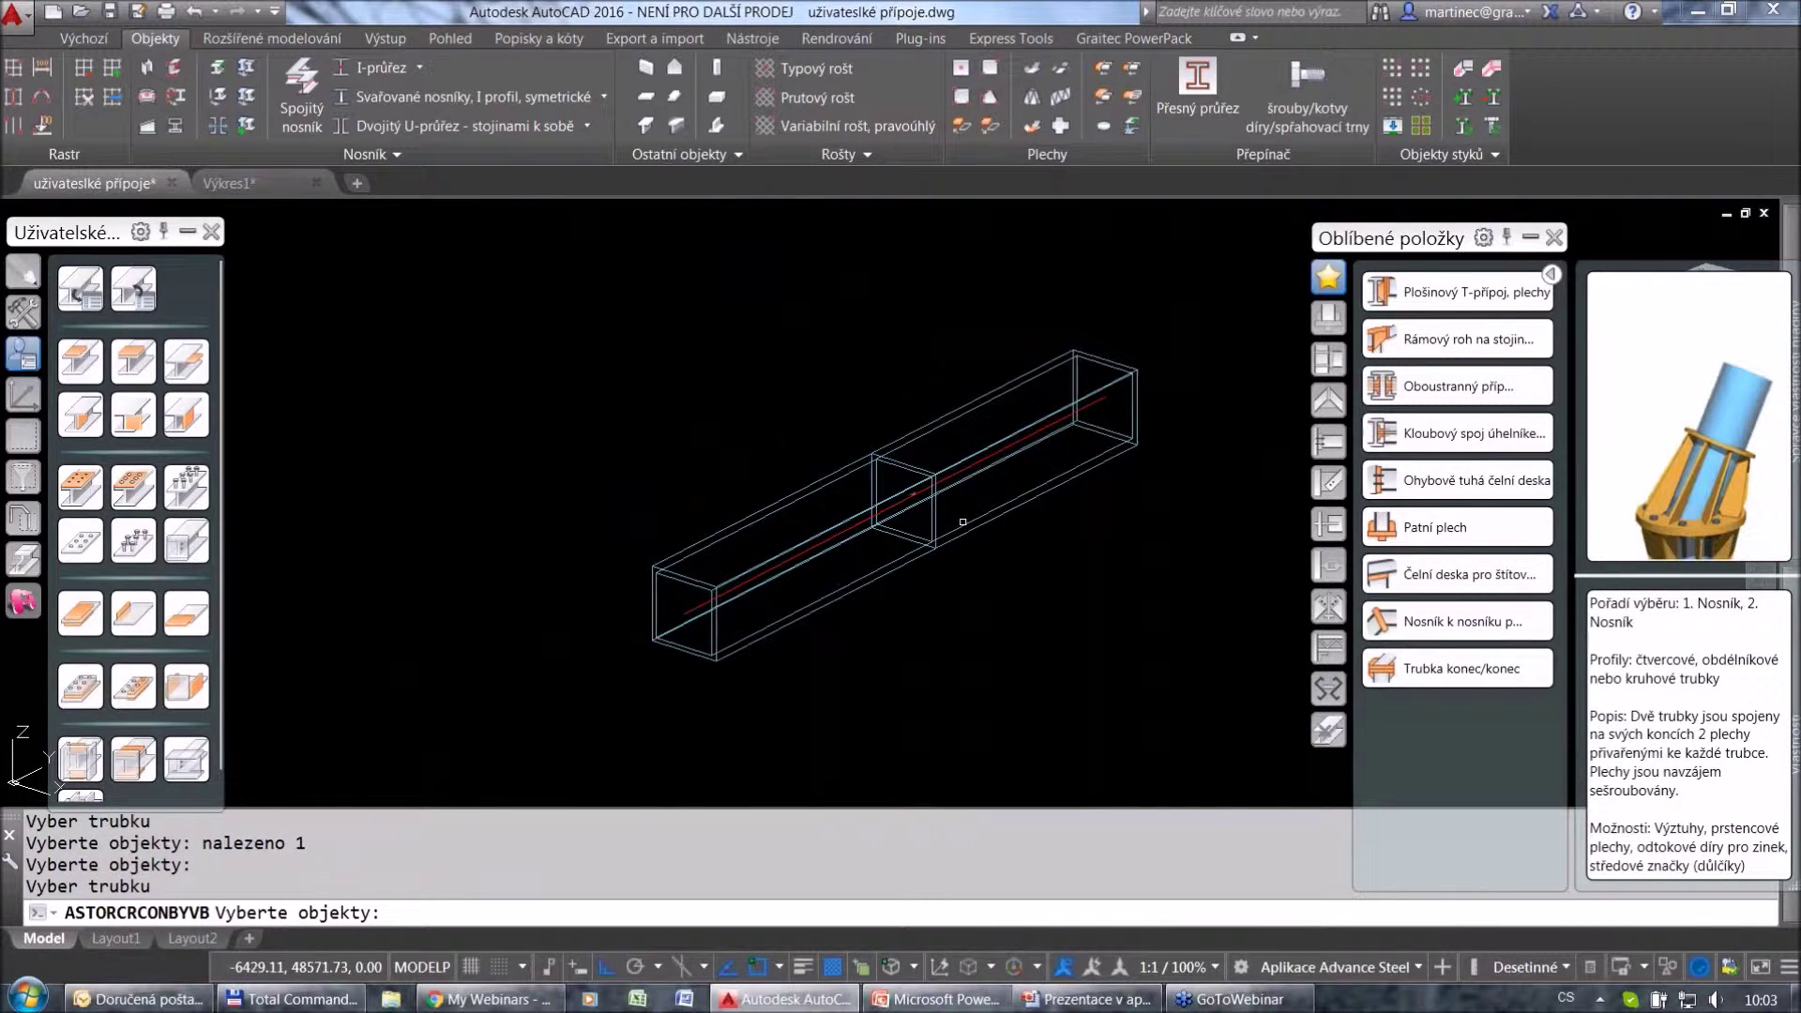
left_click(938, 543)
key("Return")
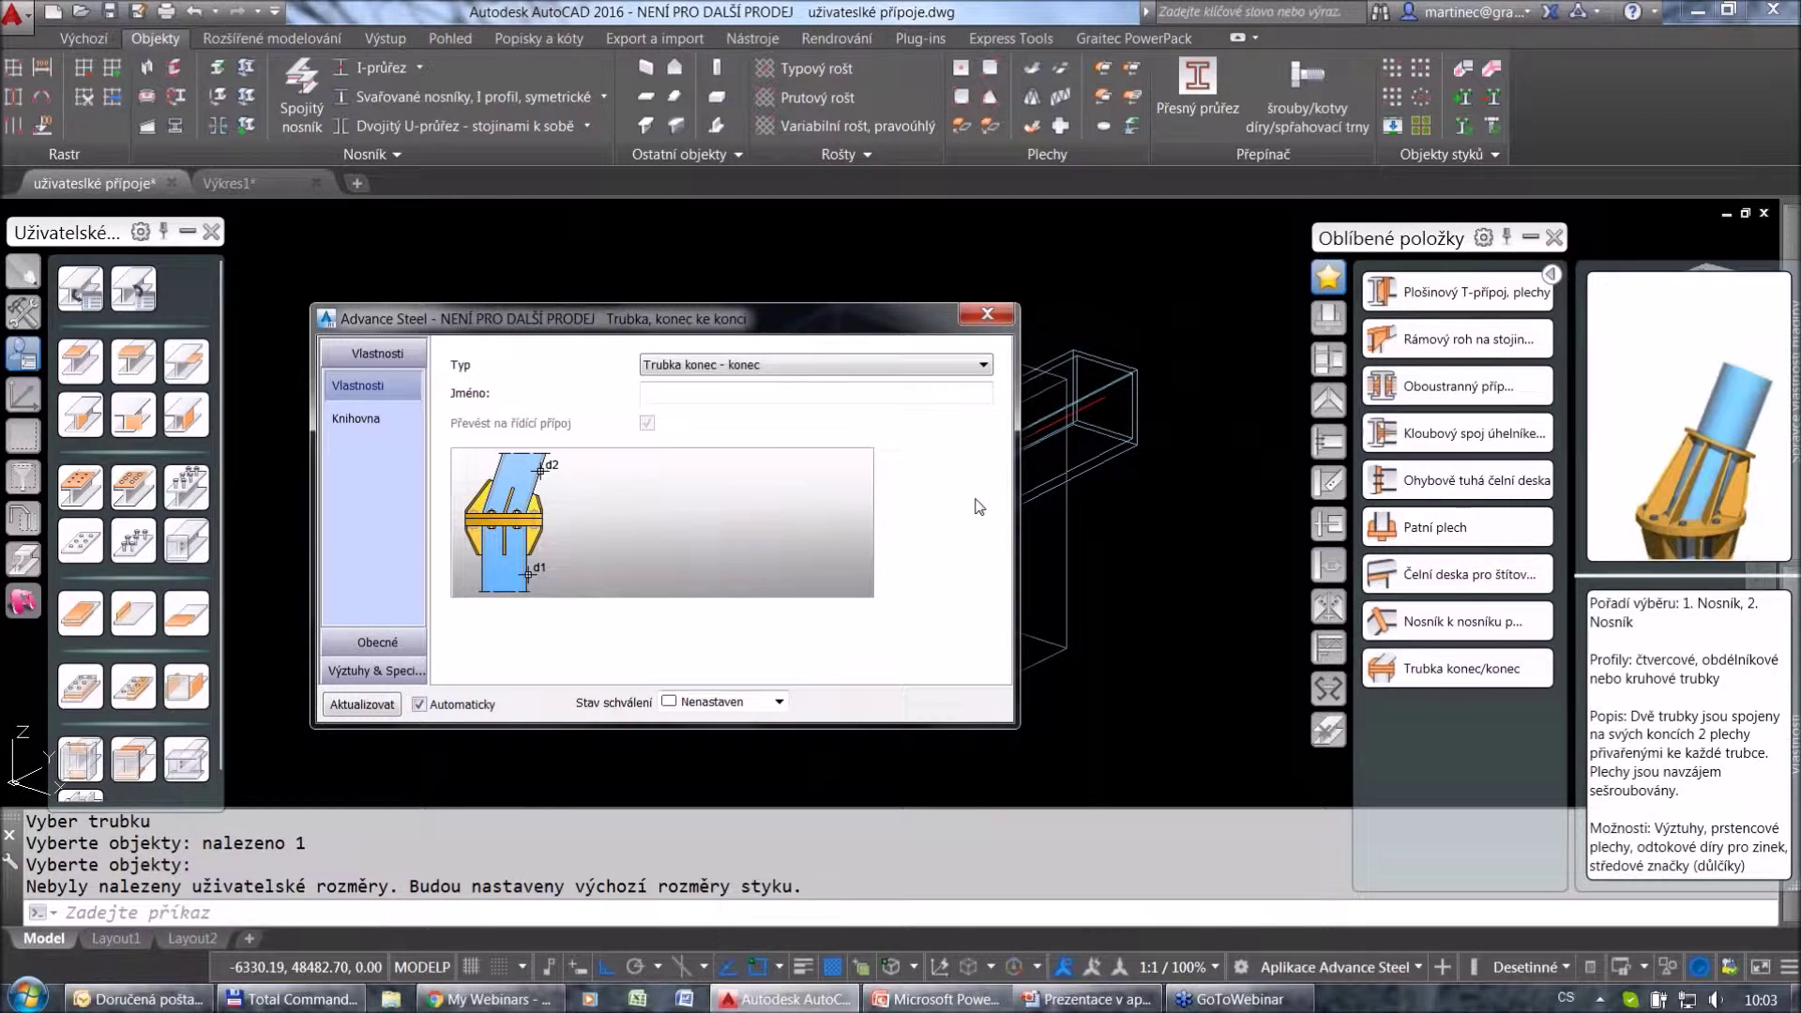
left_click(1529, 239)
left_click_drag(873, 318, 1574, 324)
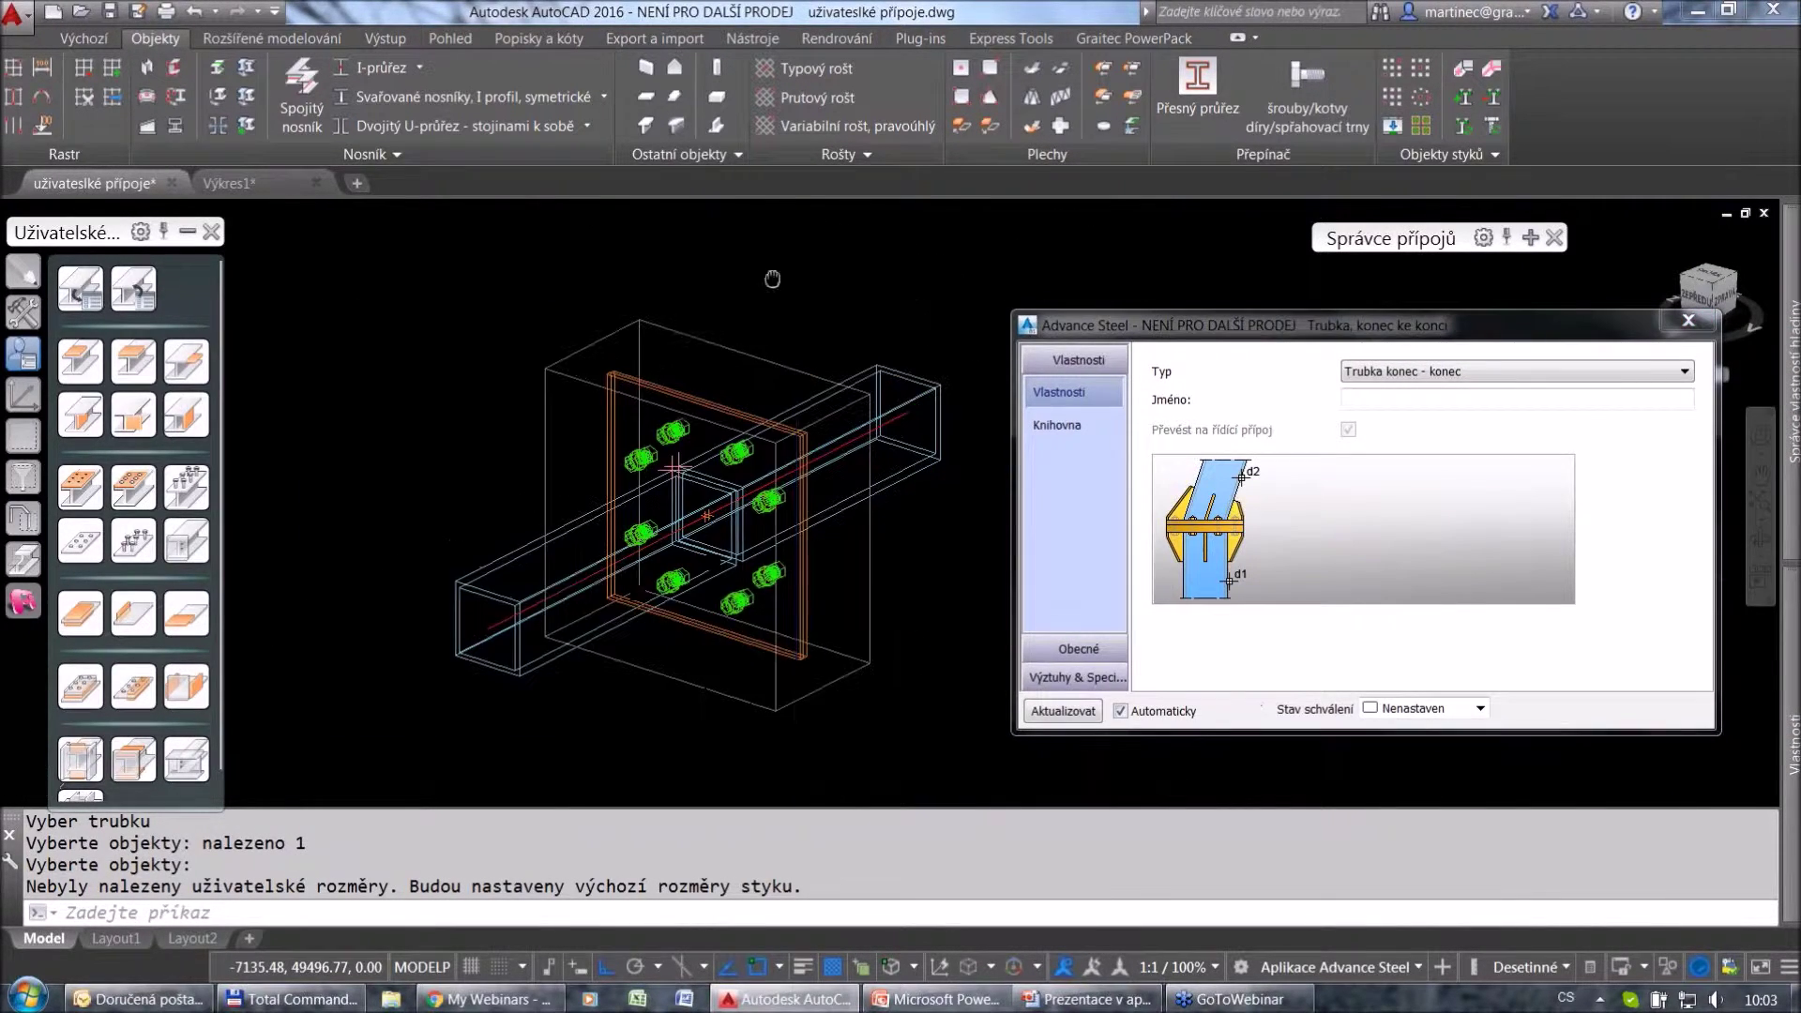
Set the connection's end plate length and width to 400.00 each.
left_click(1077, 649)
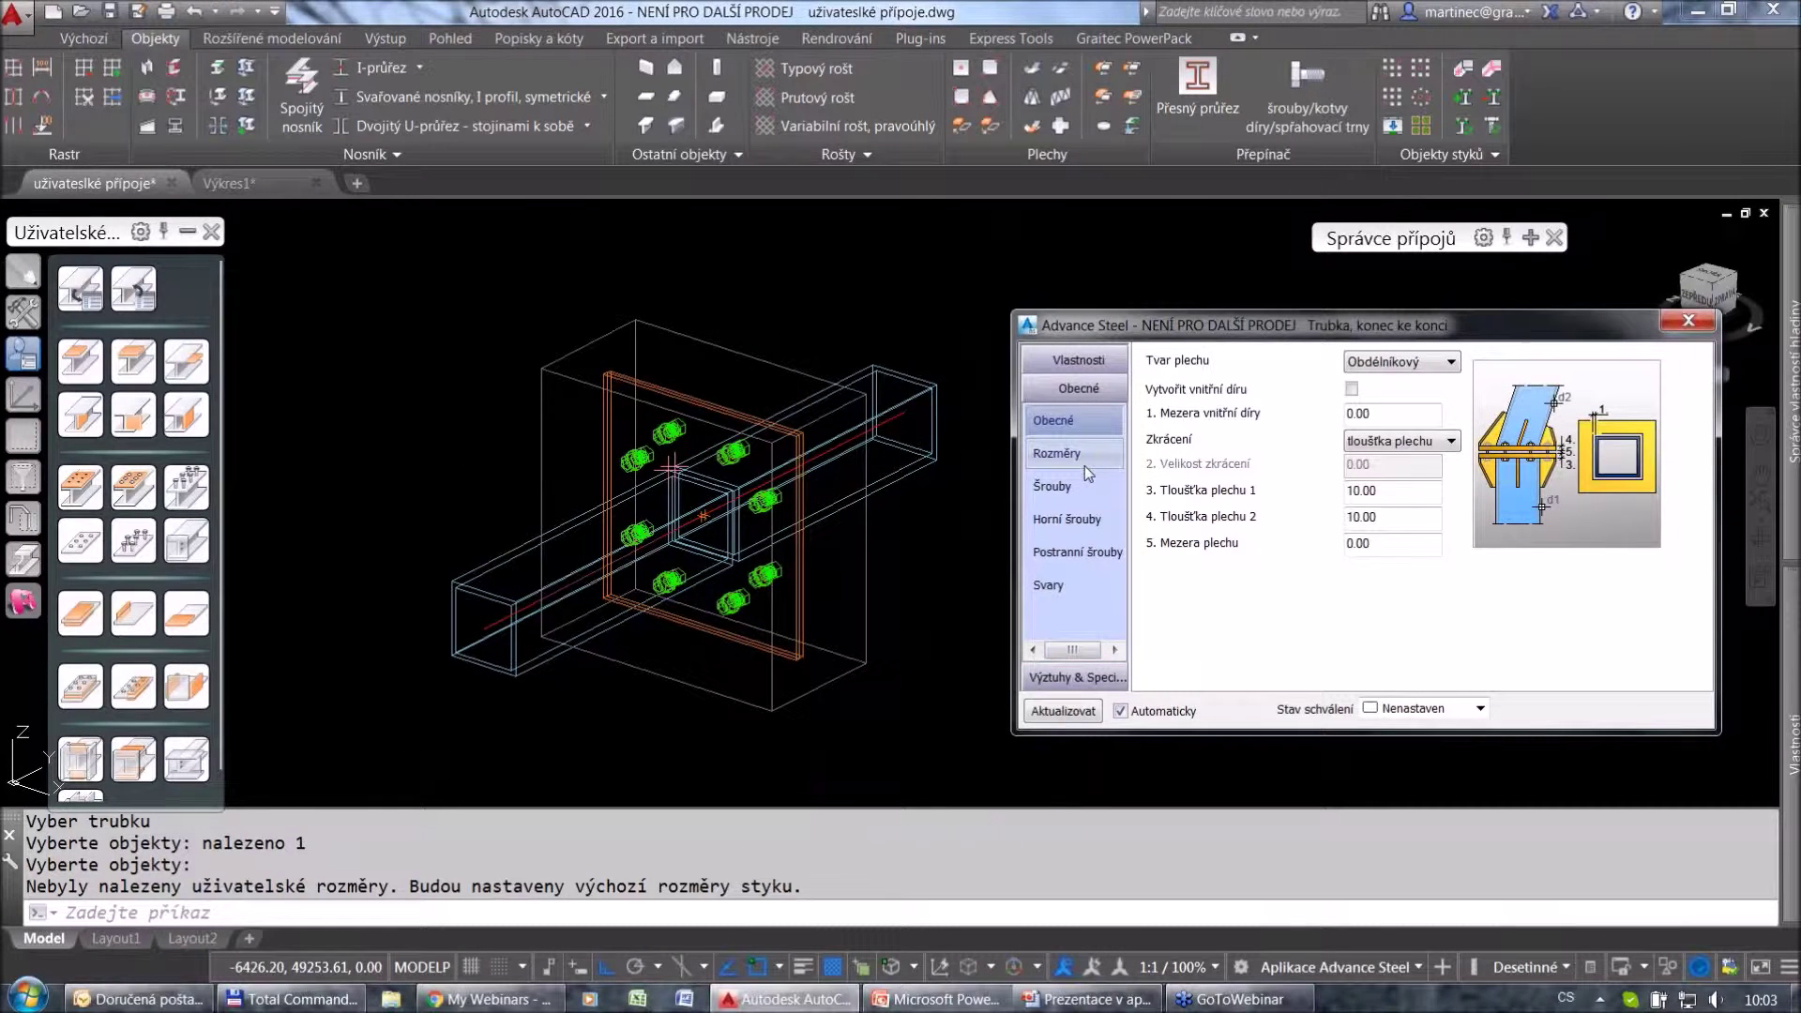
left_click(1084, 464)
left_click_drag(1361, 530, 1353, 557)
left_click(1360, 556)
type("00.00")
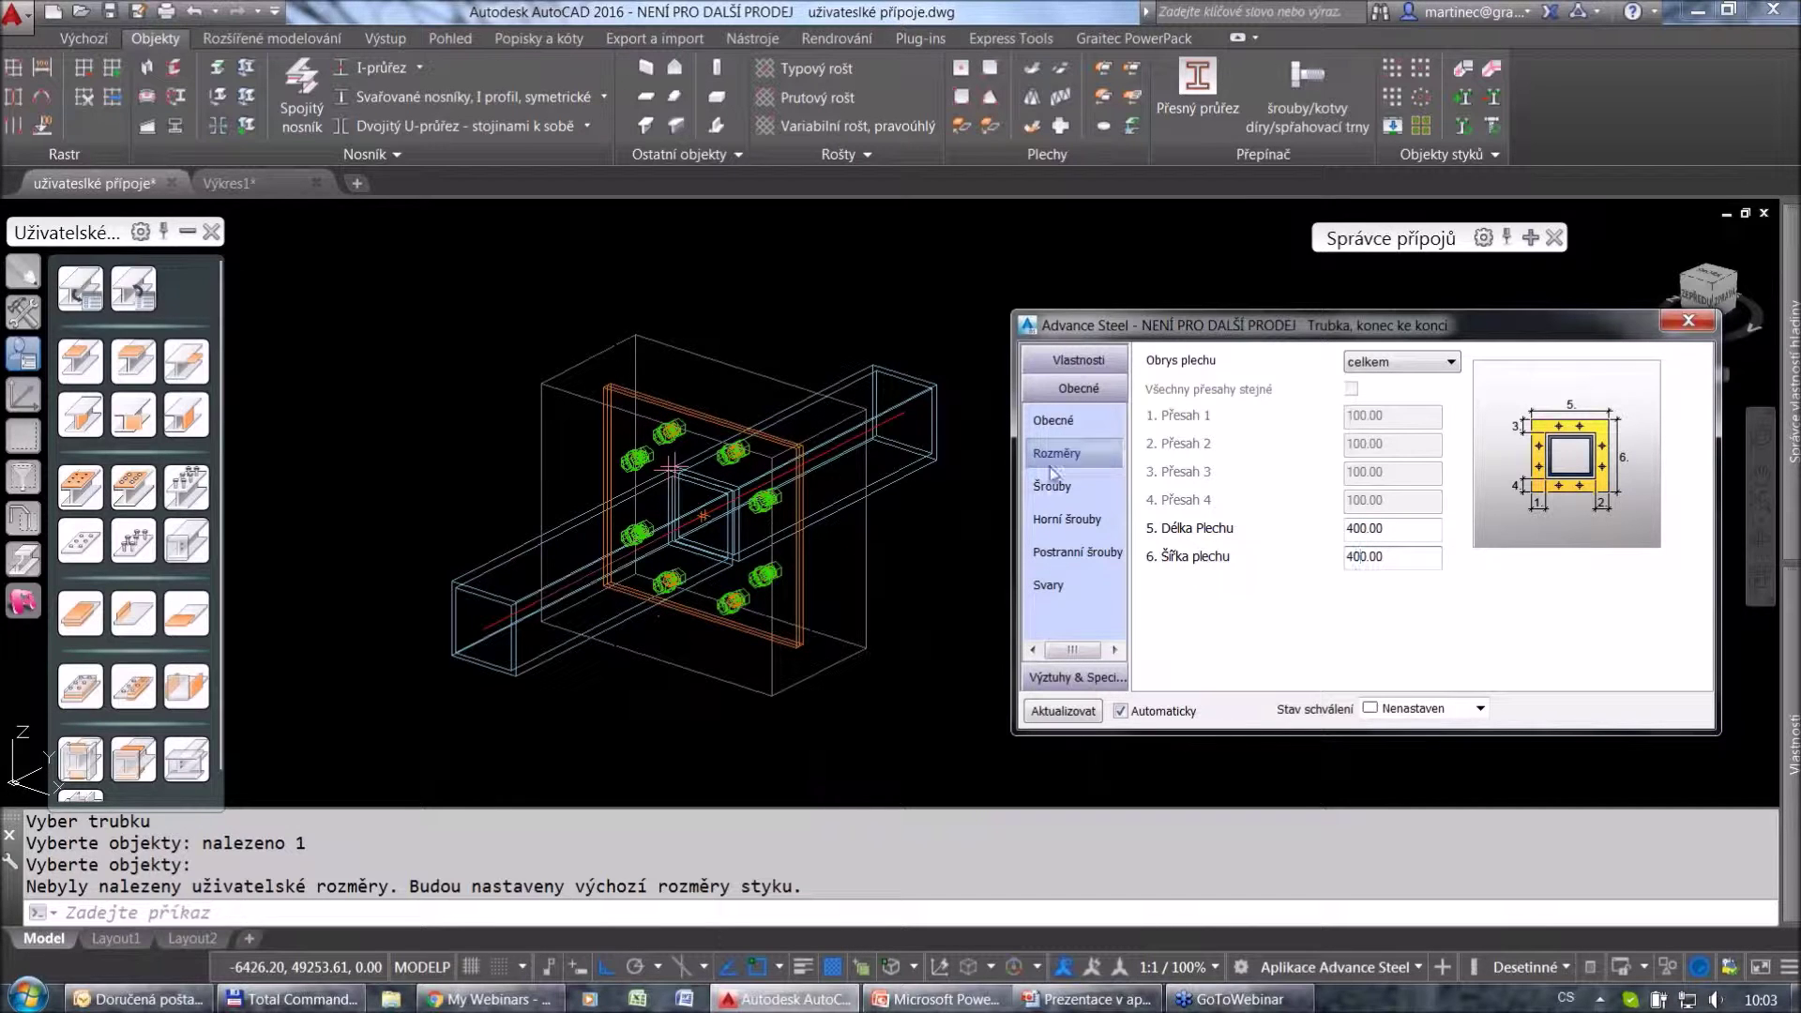
Create stiffeners on the connection using the "4 boční výztuhy" layout, and switch the model's visual style to Realistický.
left_click(1076, 676)
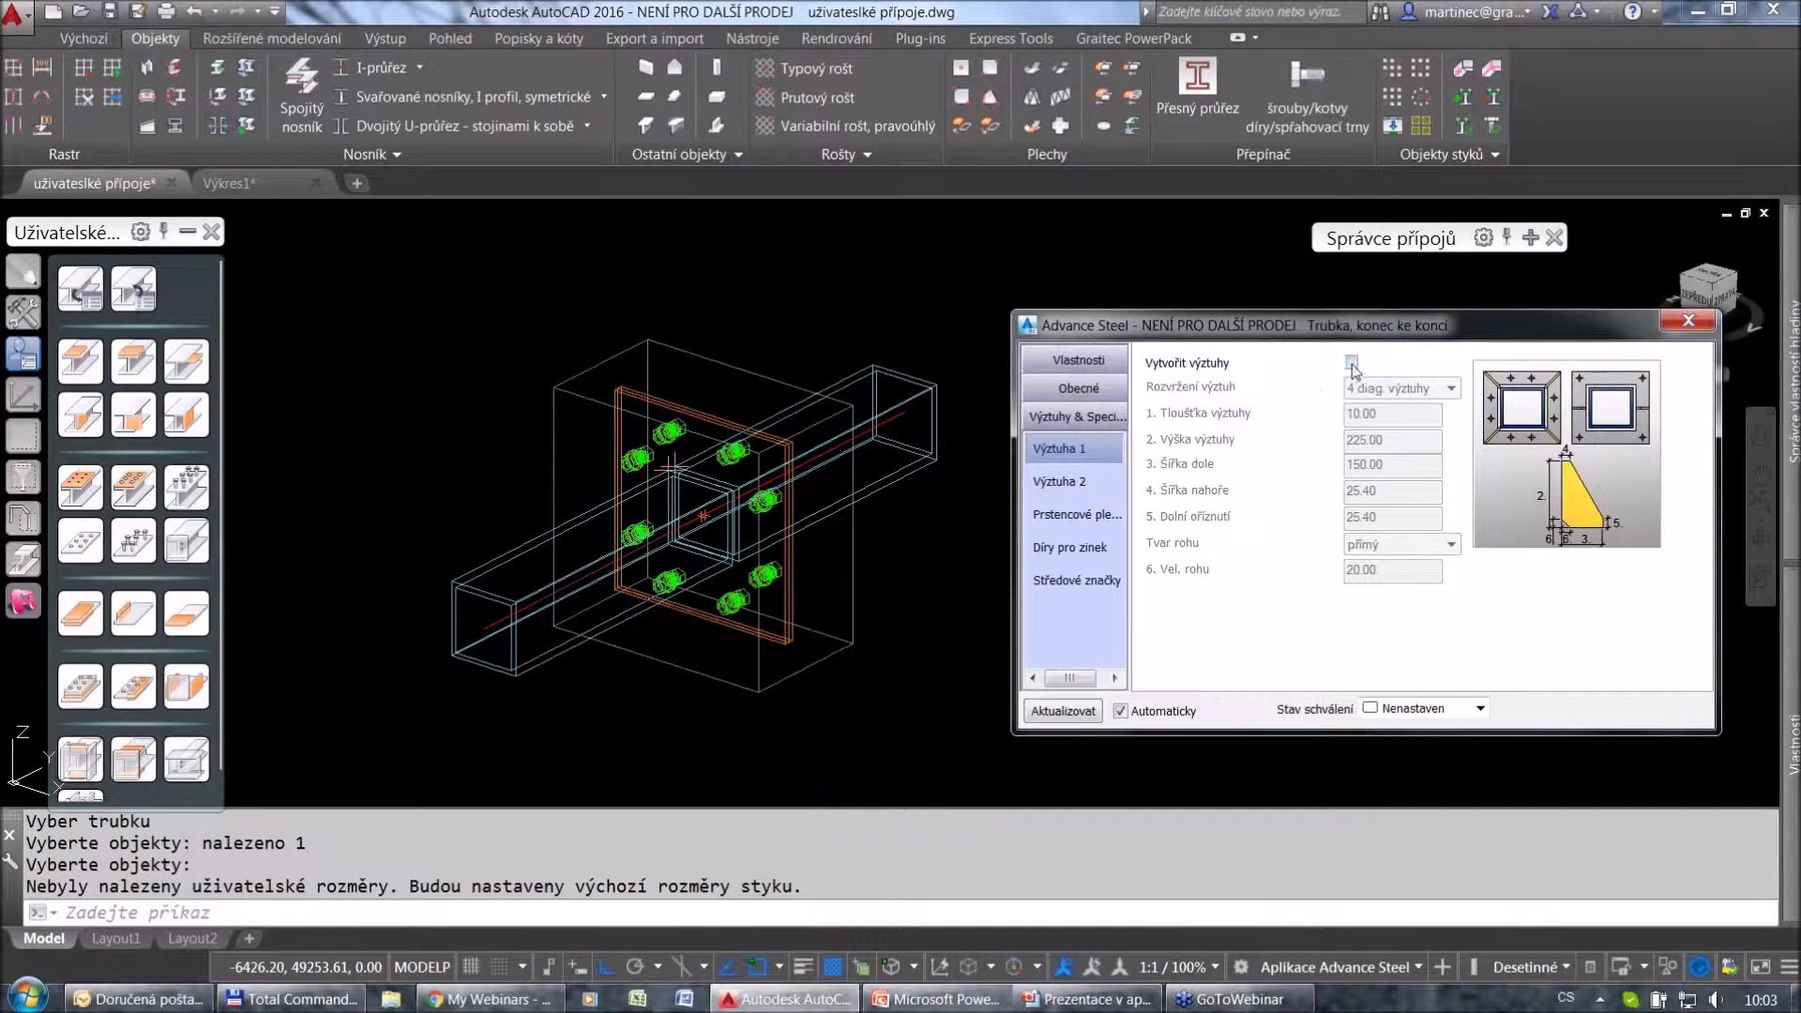
left_click(1351, 361)
left_click(1365, 392)
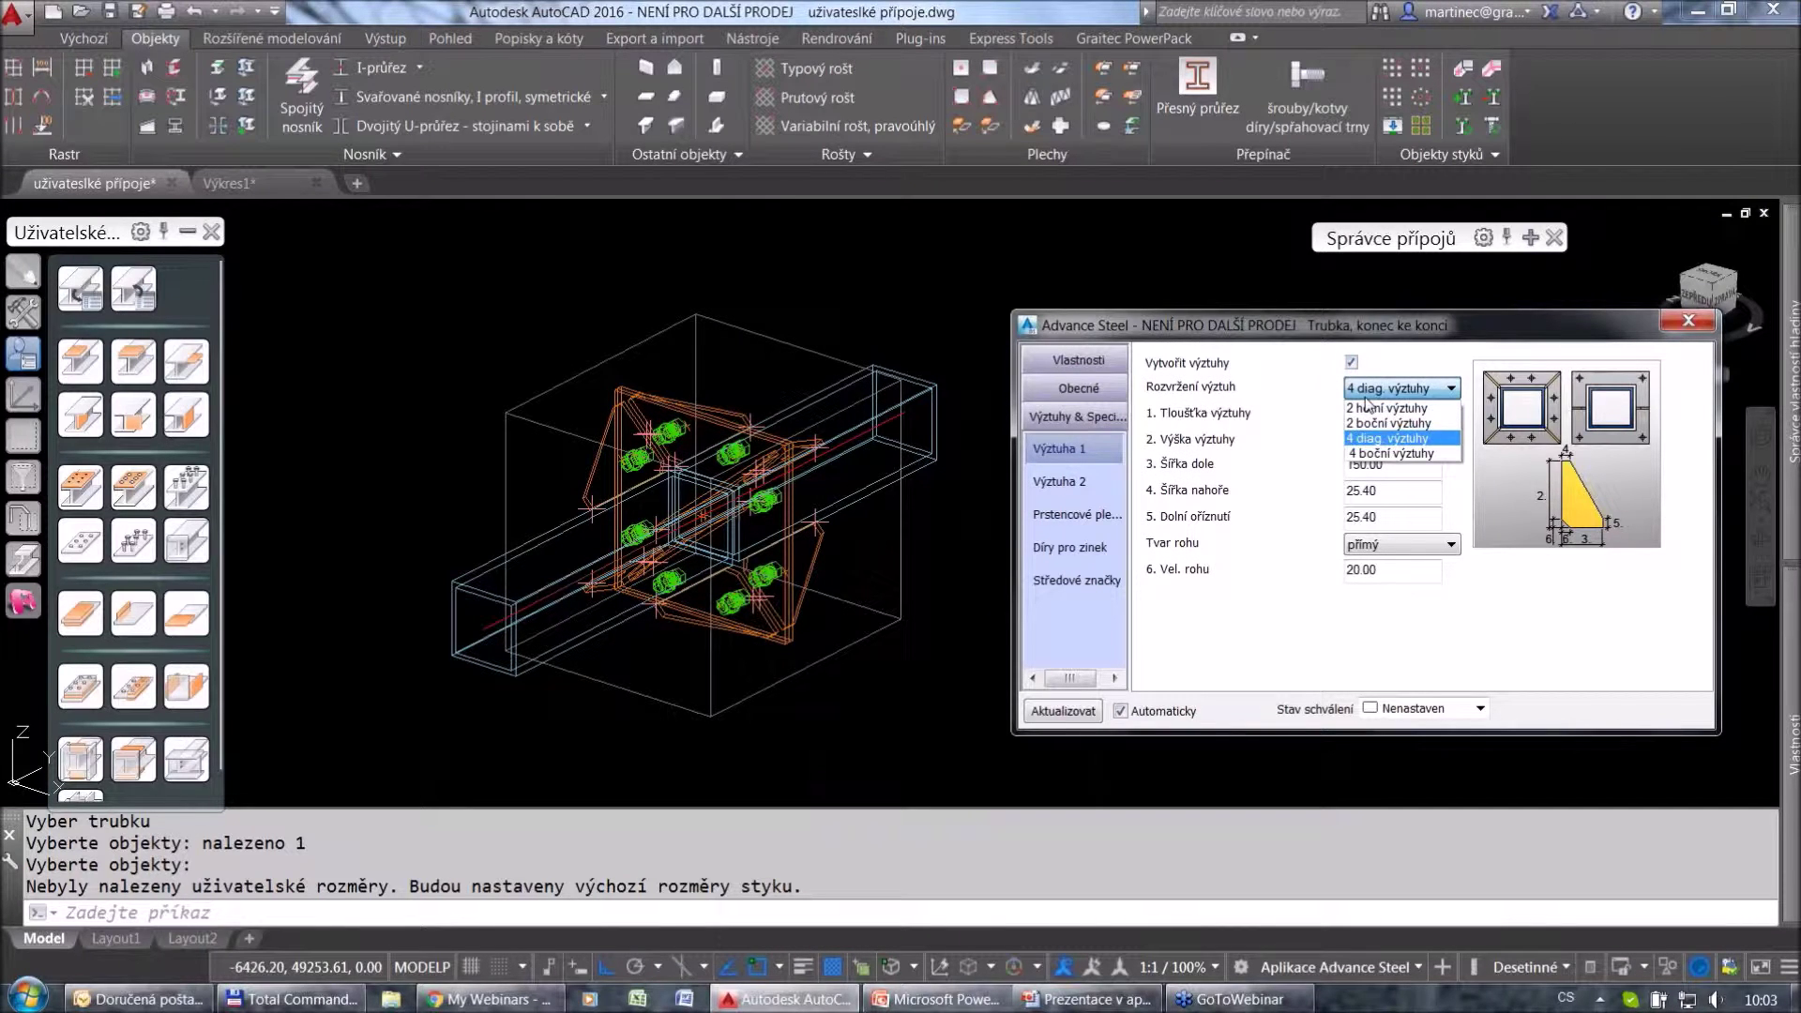
left_click(1372, 457)
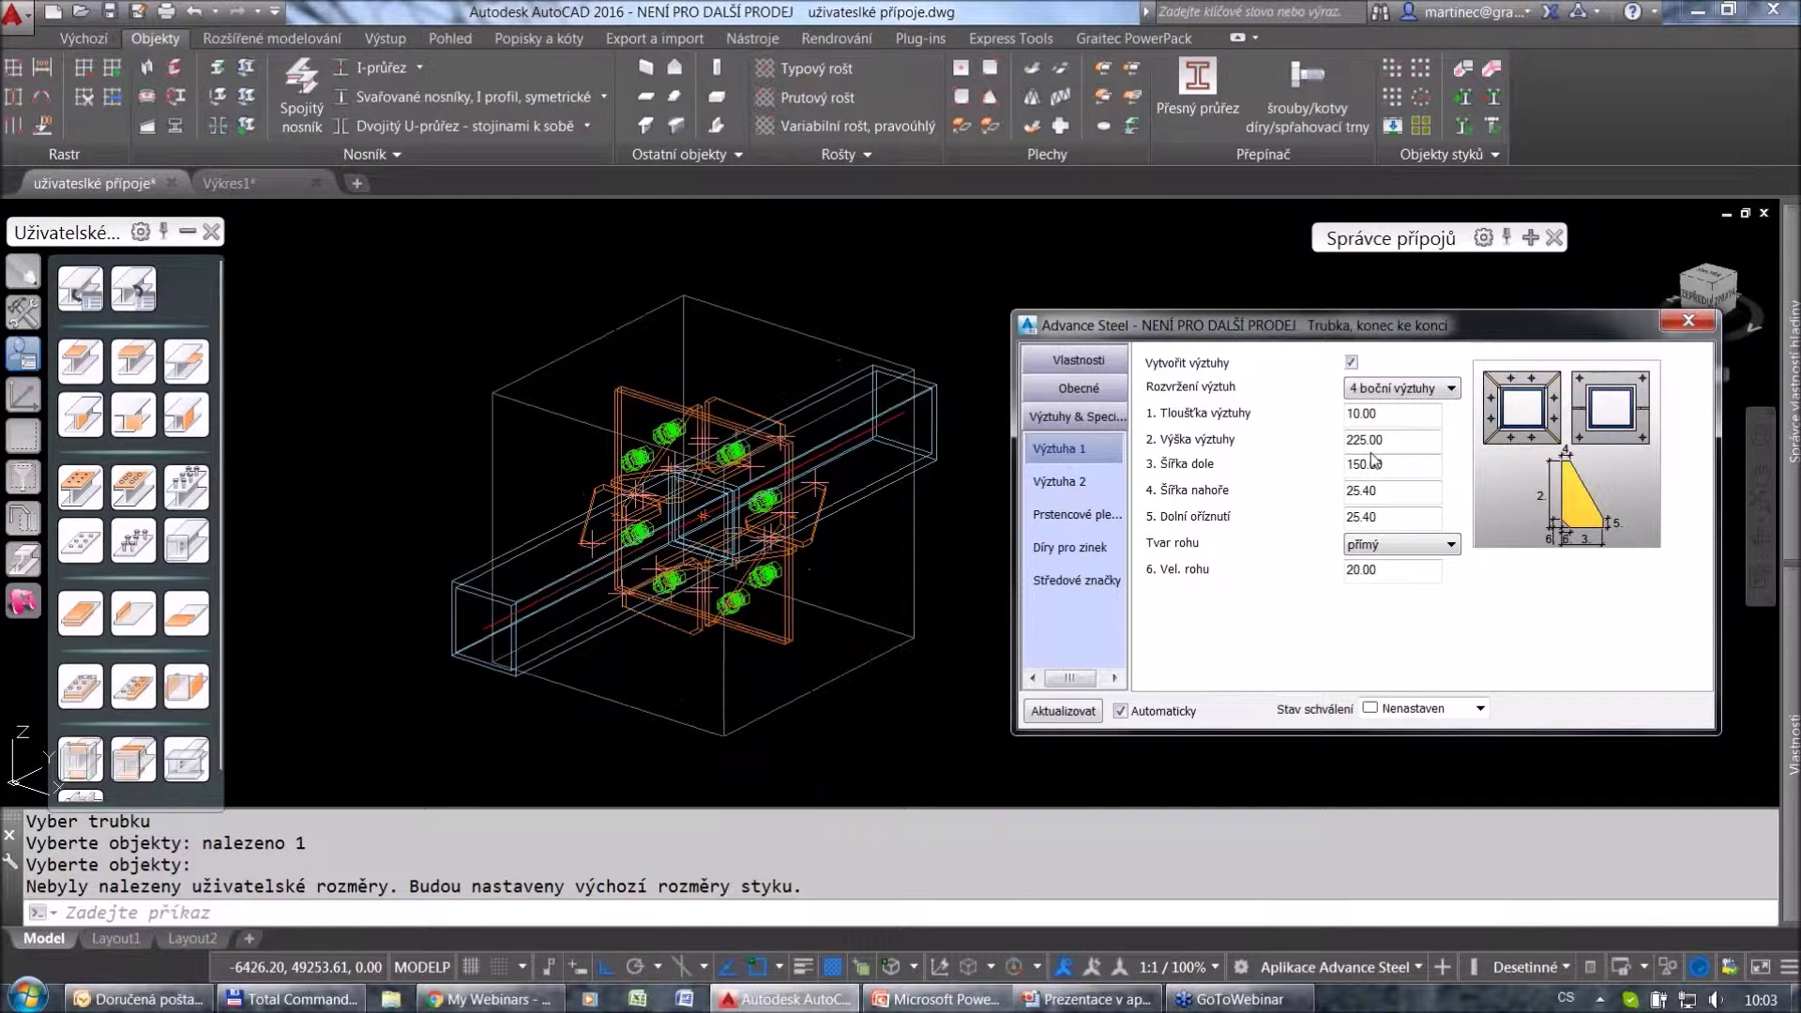
left_click(185, 214)
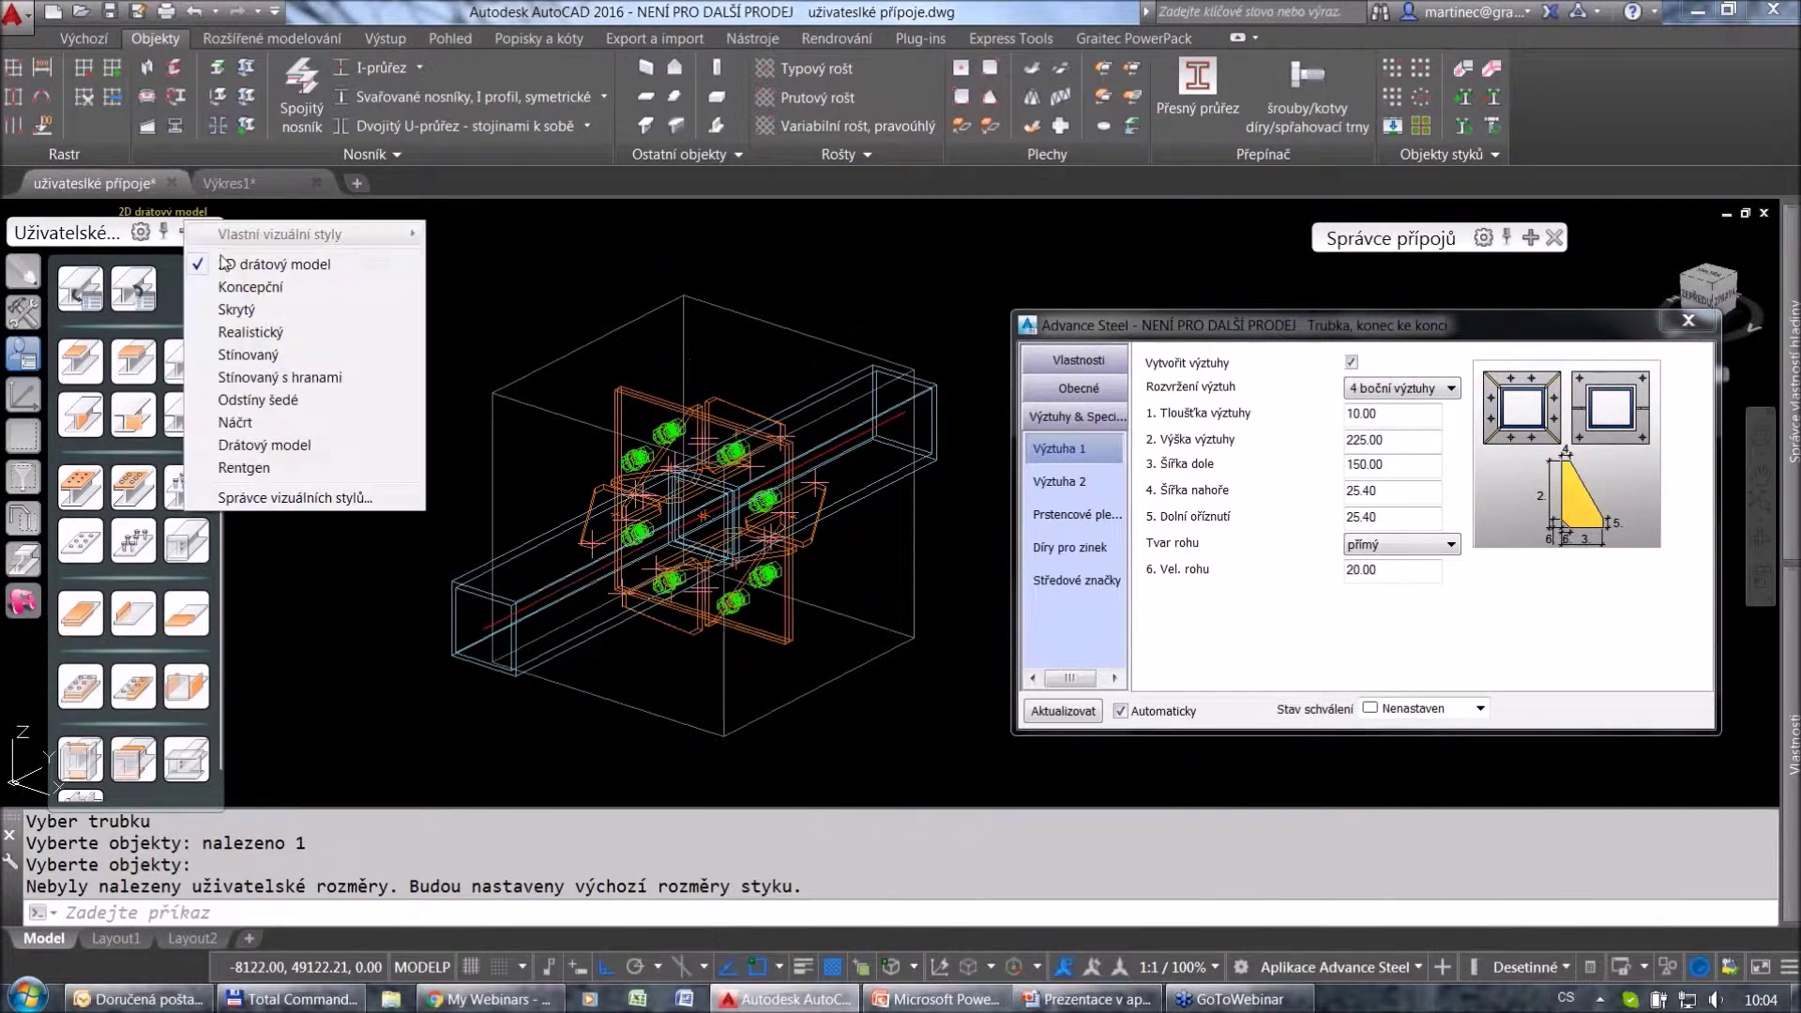
left_click(253, 332)
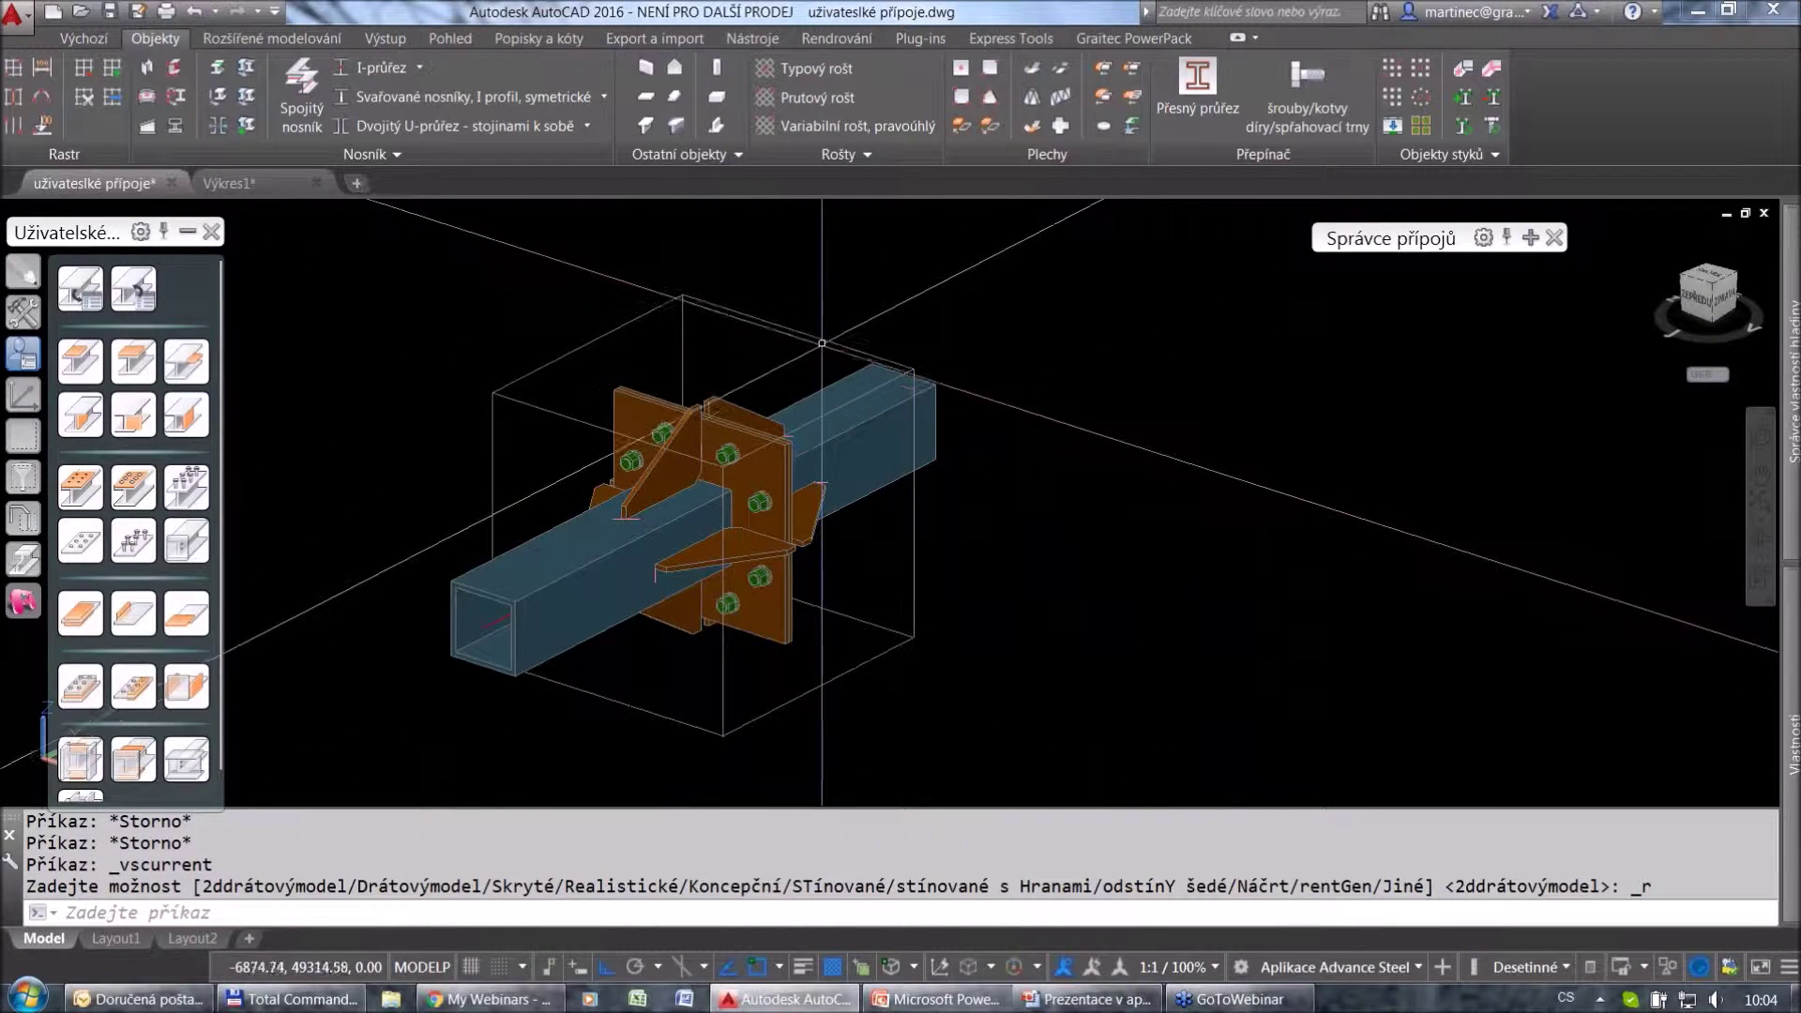
Reopen the connection's properties, set the first stiffener's height and bottom width to 125.00 each, and close the properties.
double_click(915, 526)
left_click(1078, 677)
left_click(1353, 440)
left_click(1362, 463)
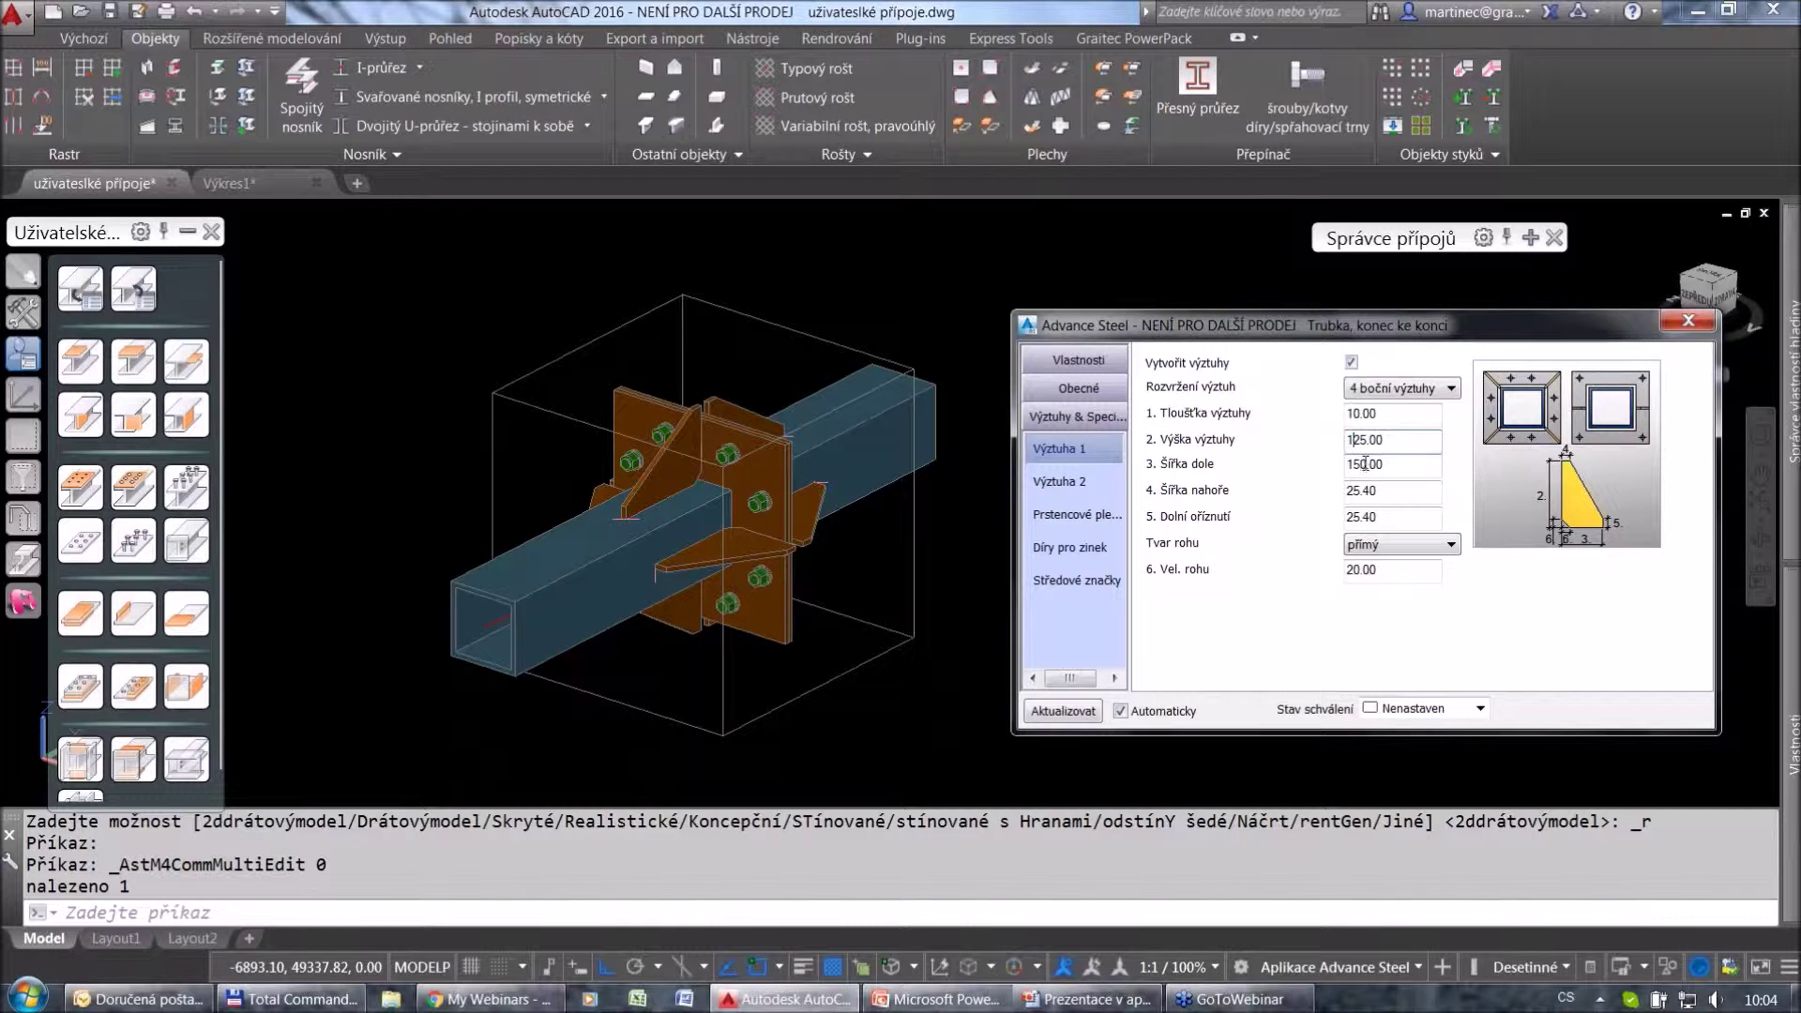
type("25")
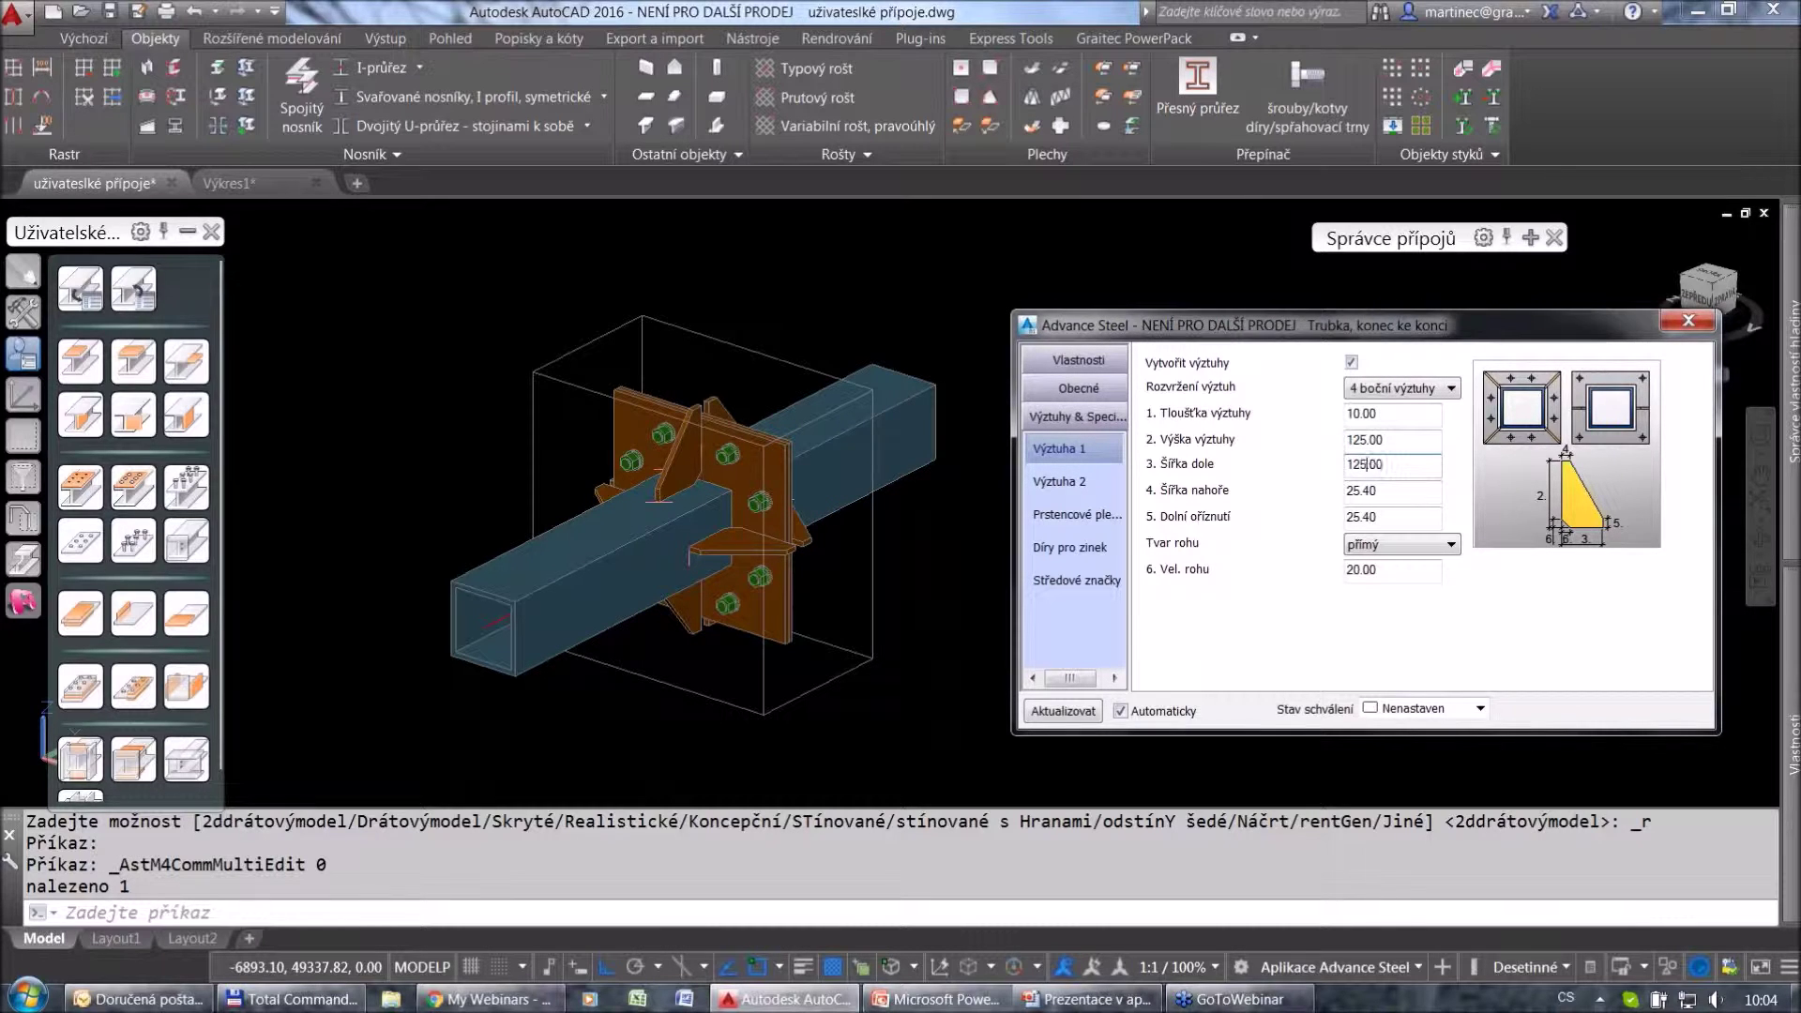
left_click(1396, 441)
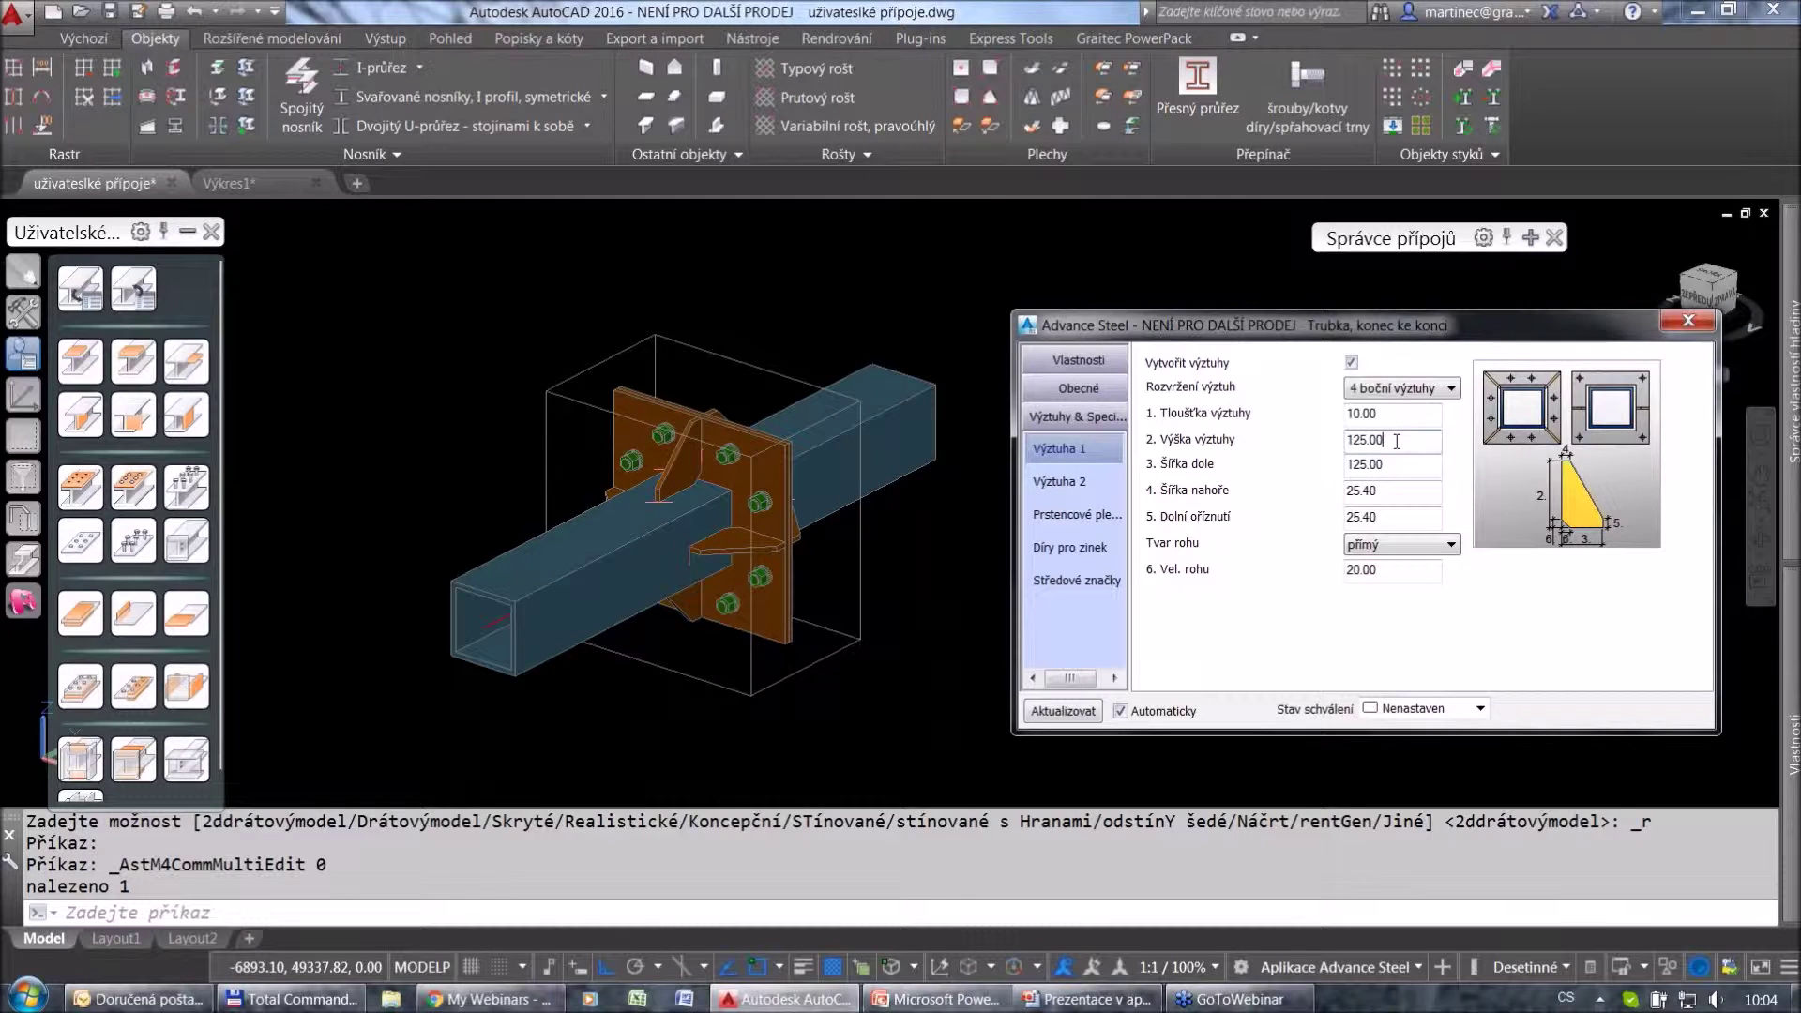
left_click(1079, 387)
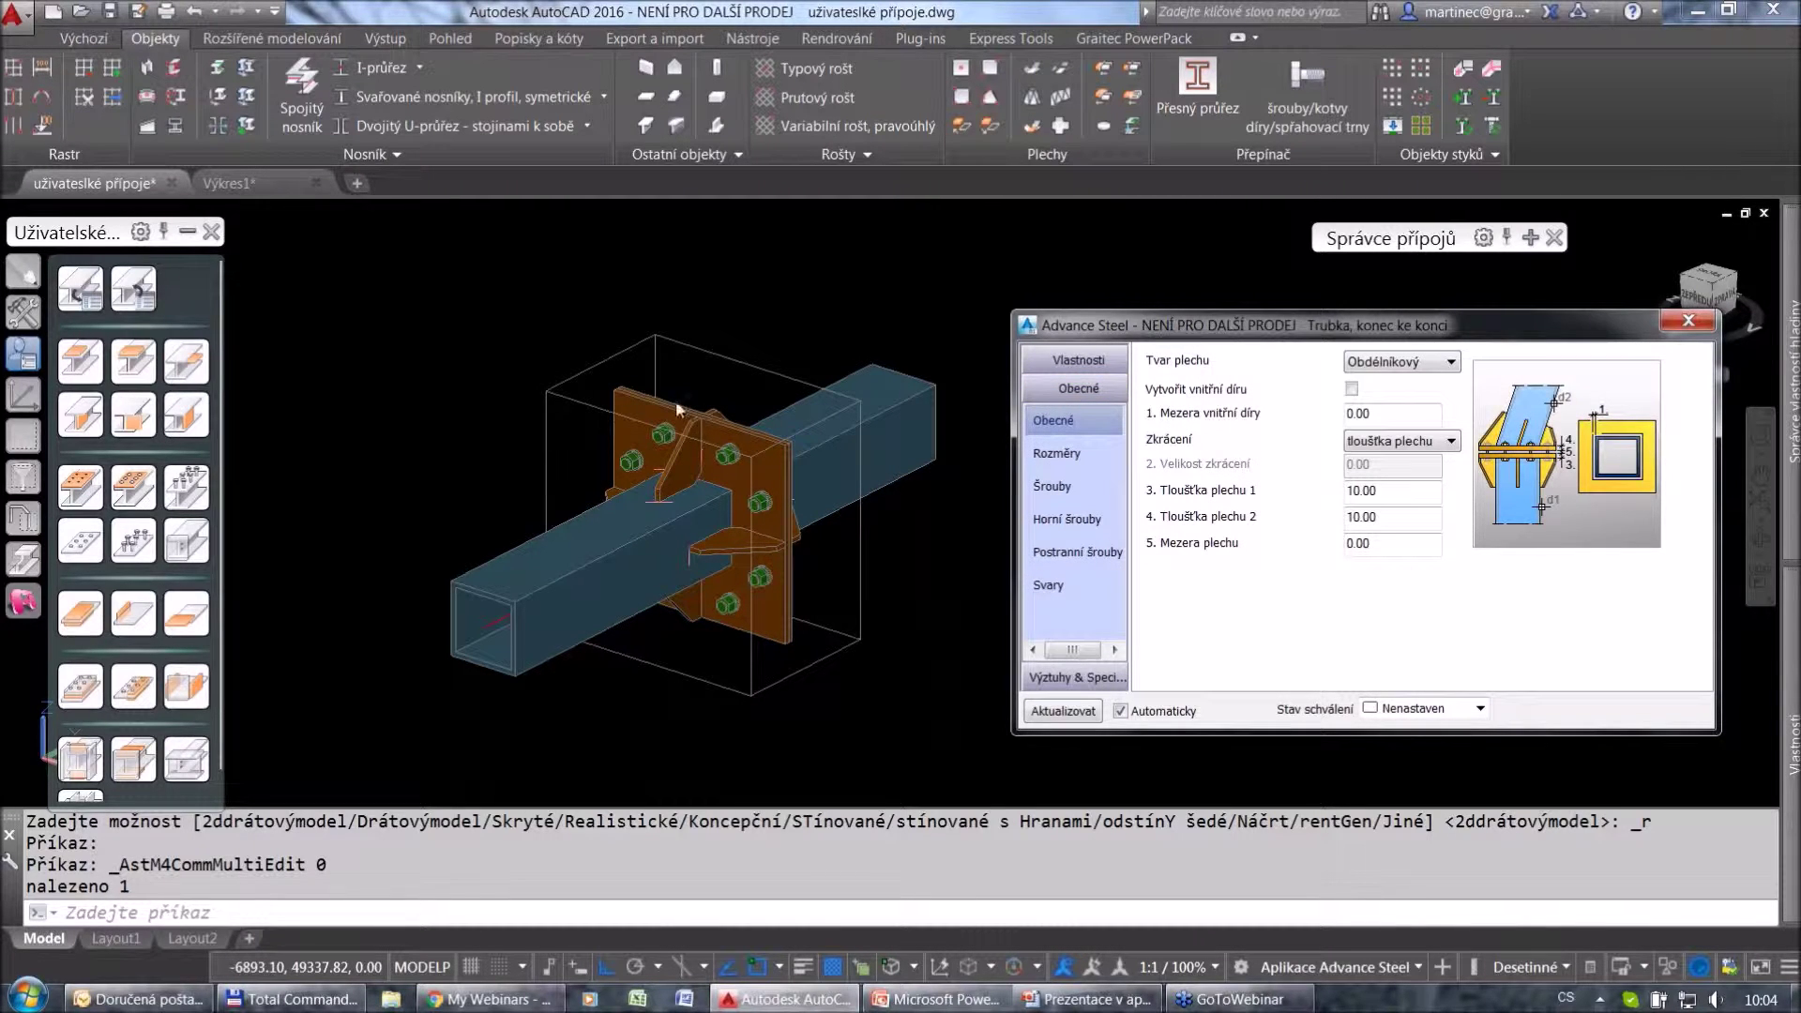
left_click(1076, 454)
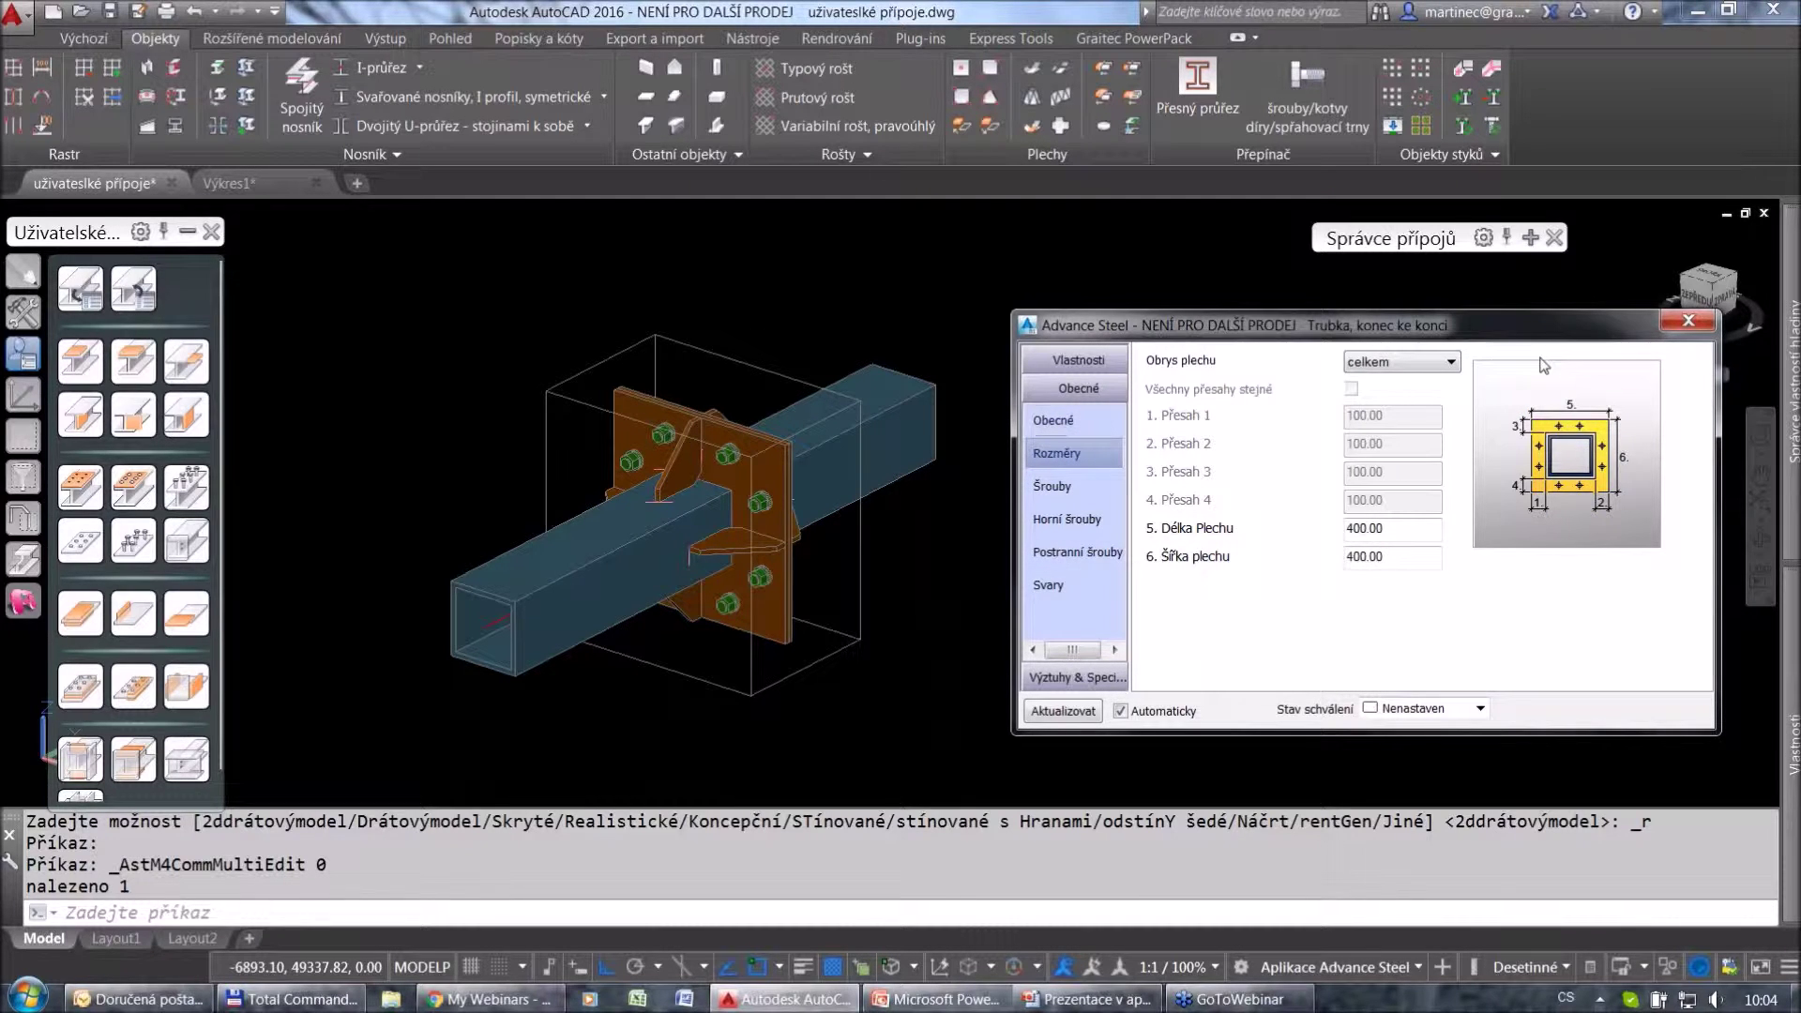
left_click(1673, 324)
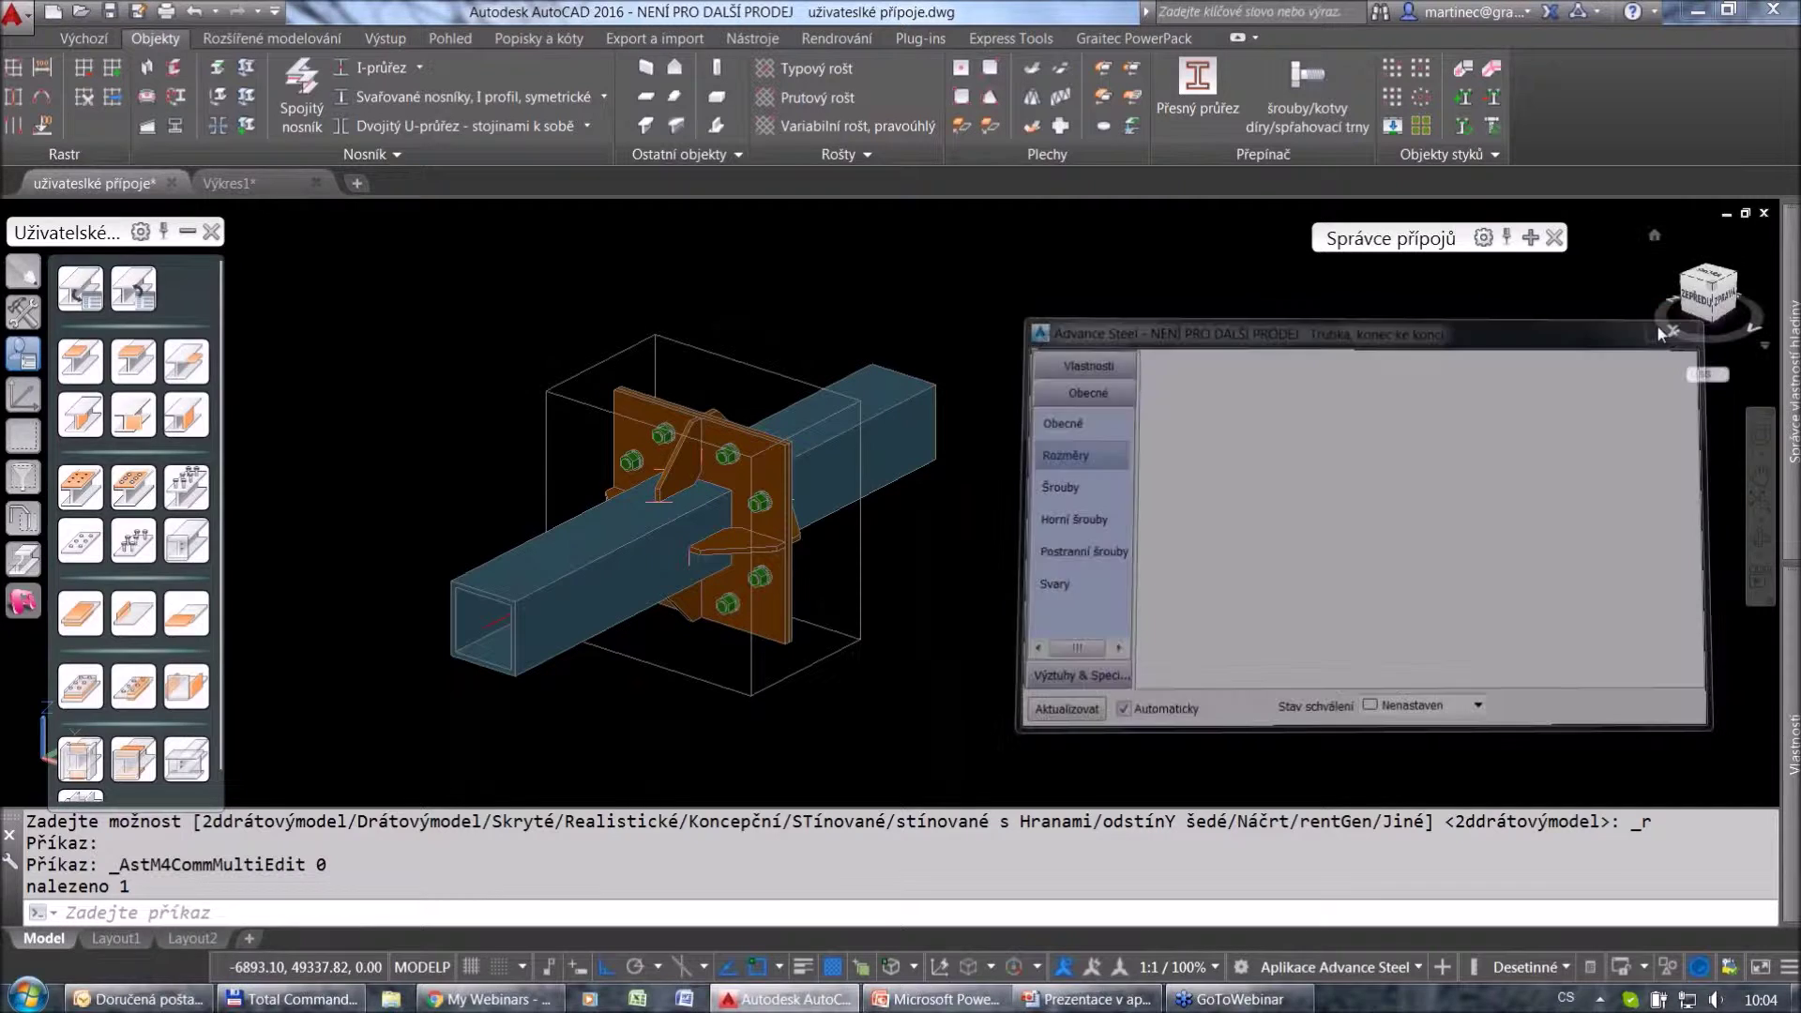
Cut the upper corner on one side of both end plates with a straight 100 × 100 bevel at 45°.
left_click(23, 560)
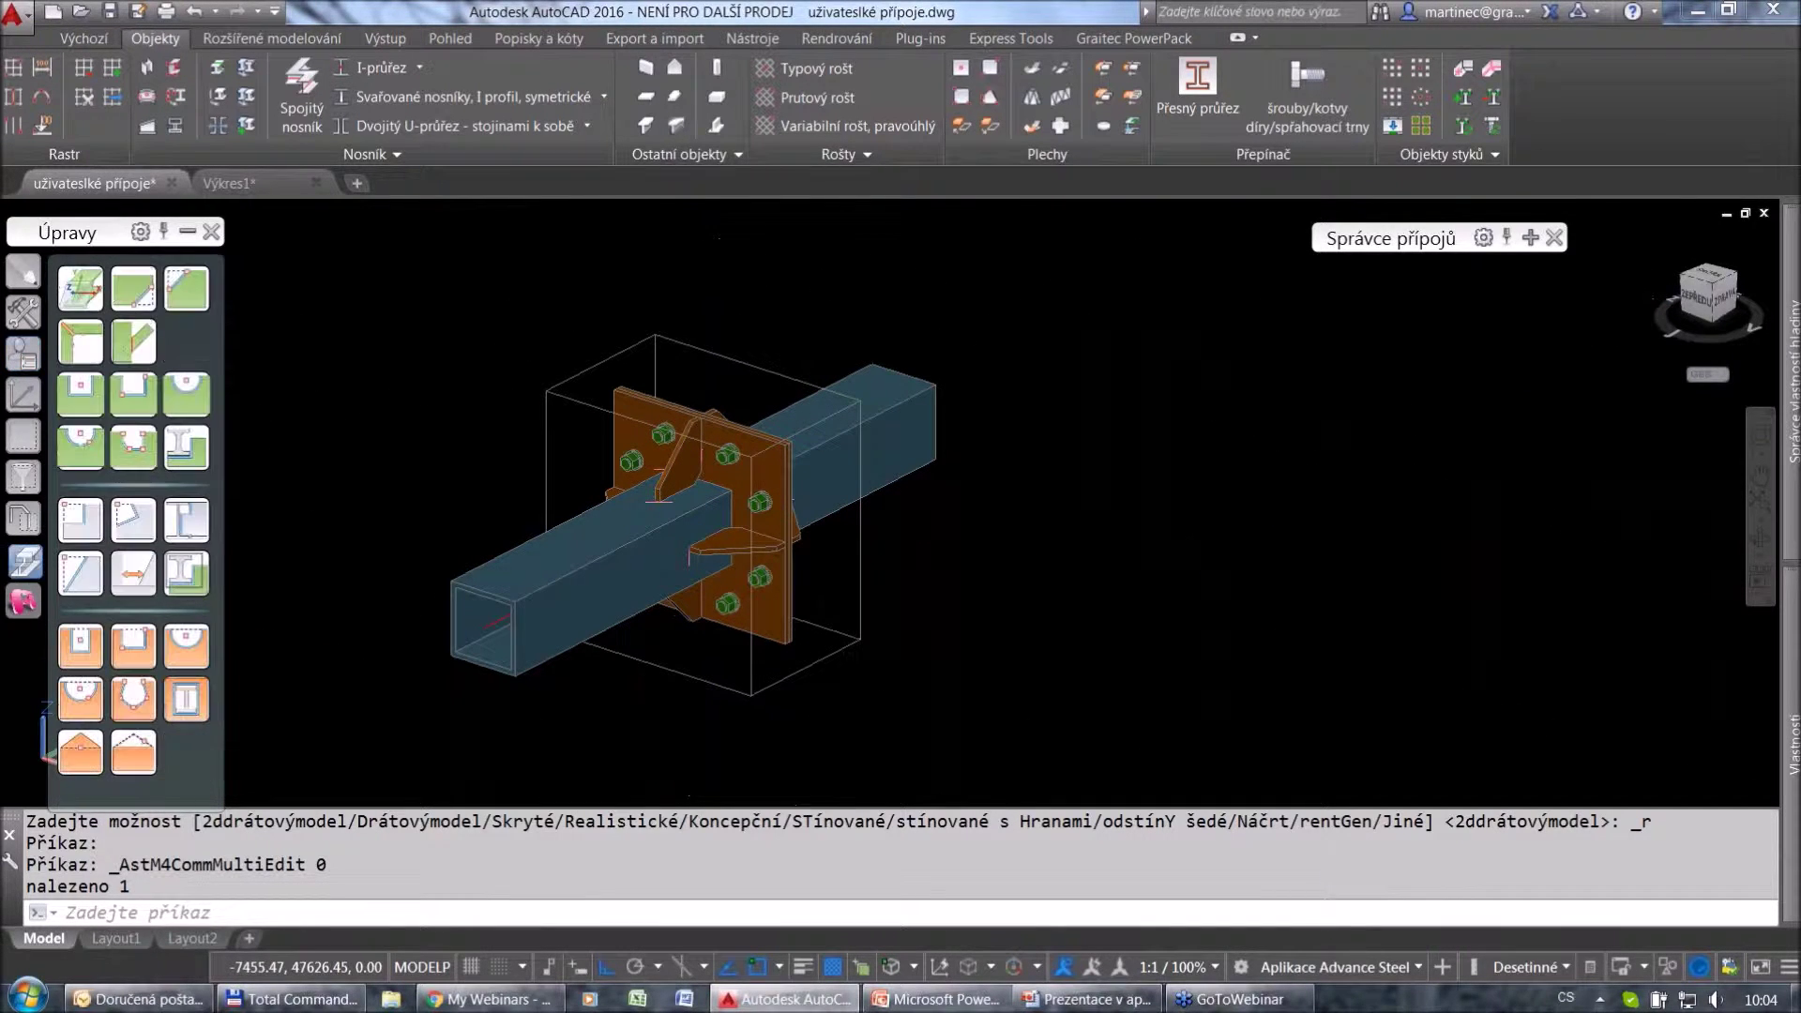
left_click(187, 290)
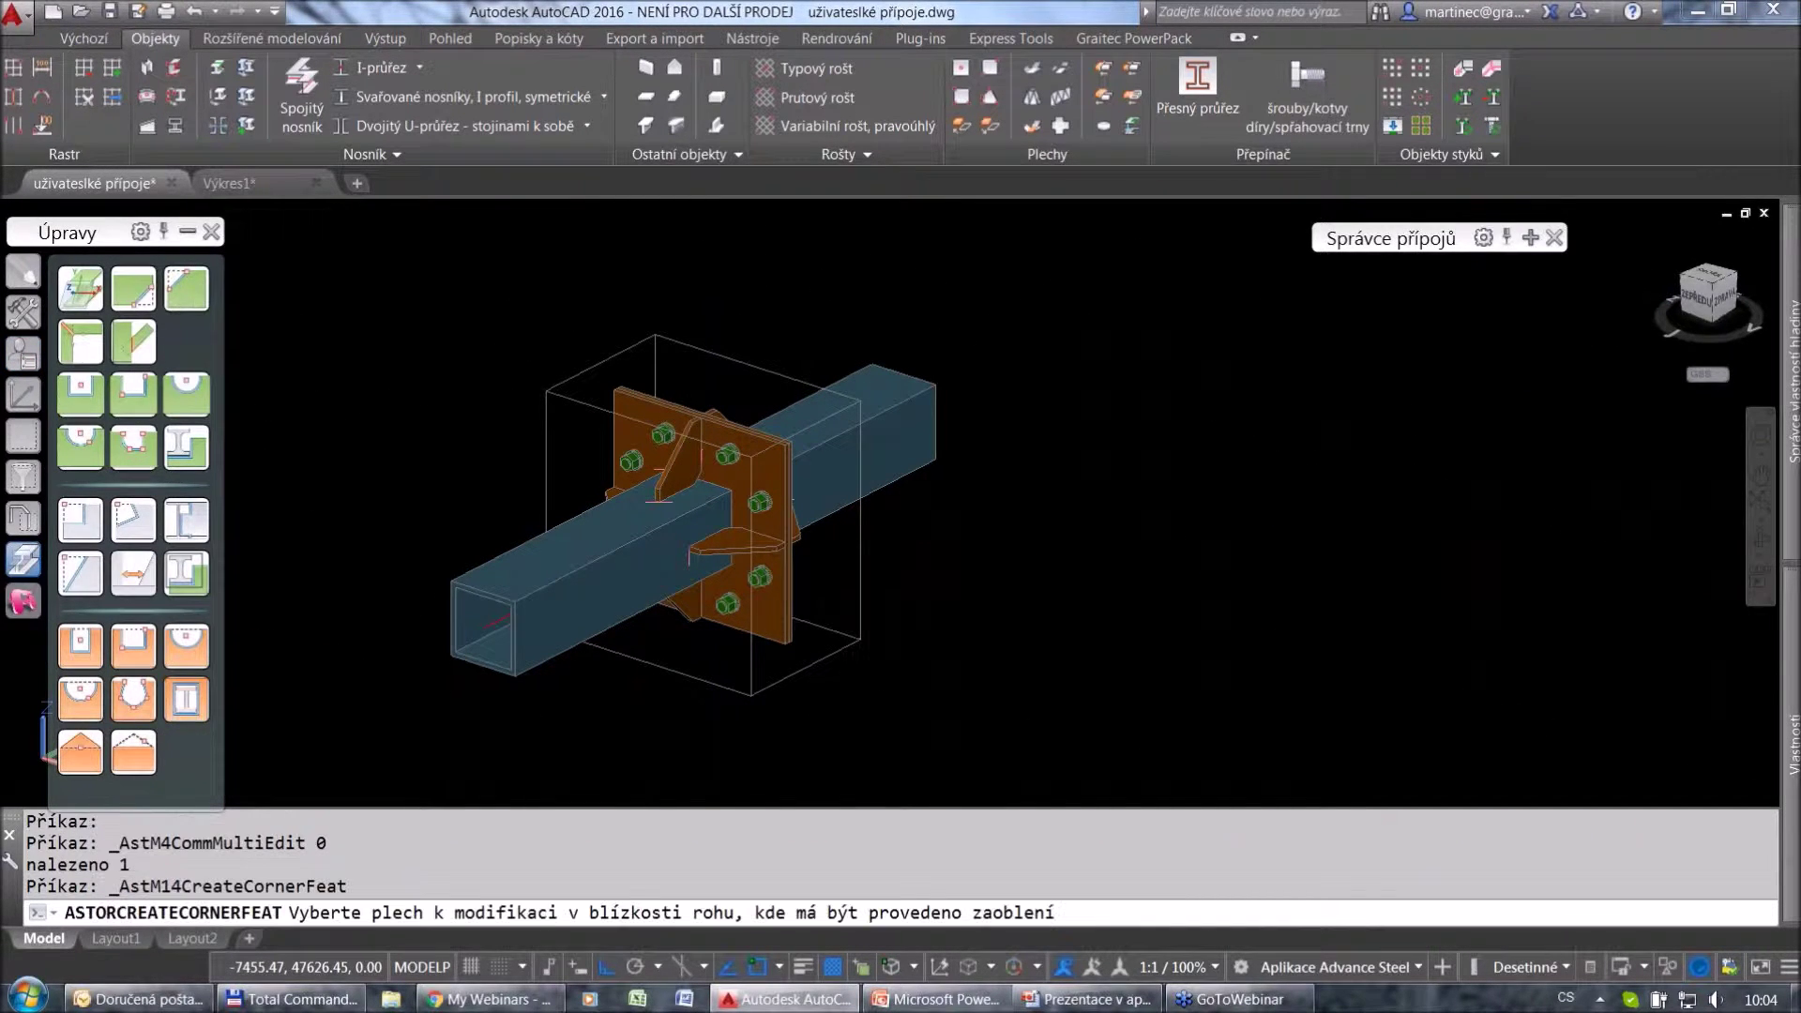
left_click(619, 396)
left_click(1480, 325)
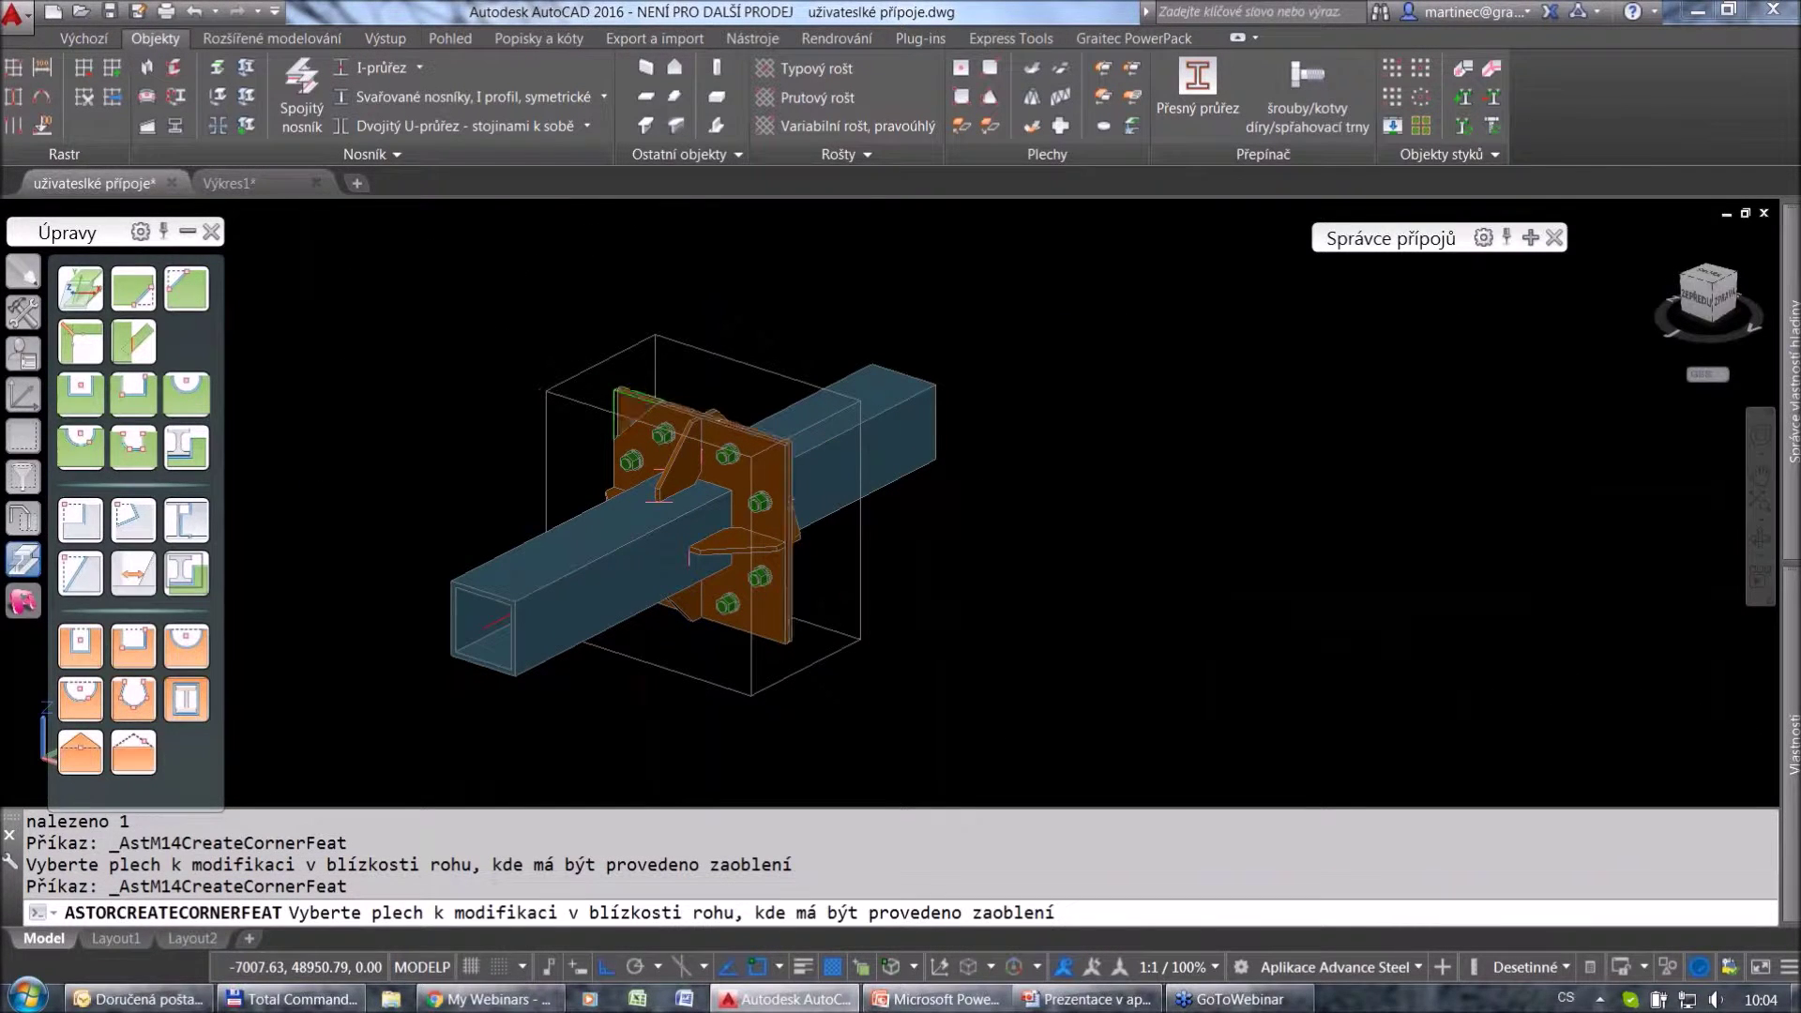
left_click(642, 391)
left_click(1491, 322)
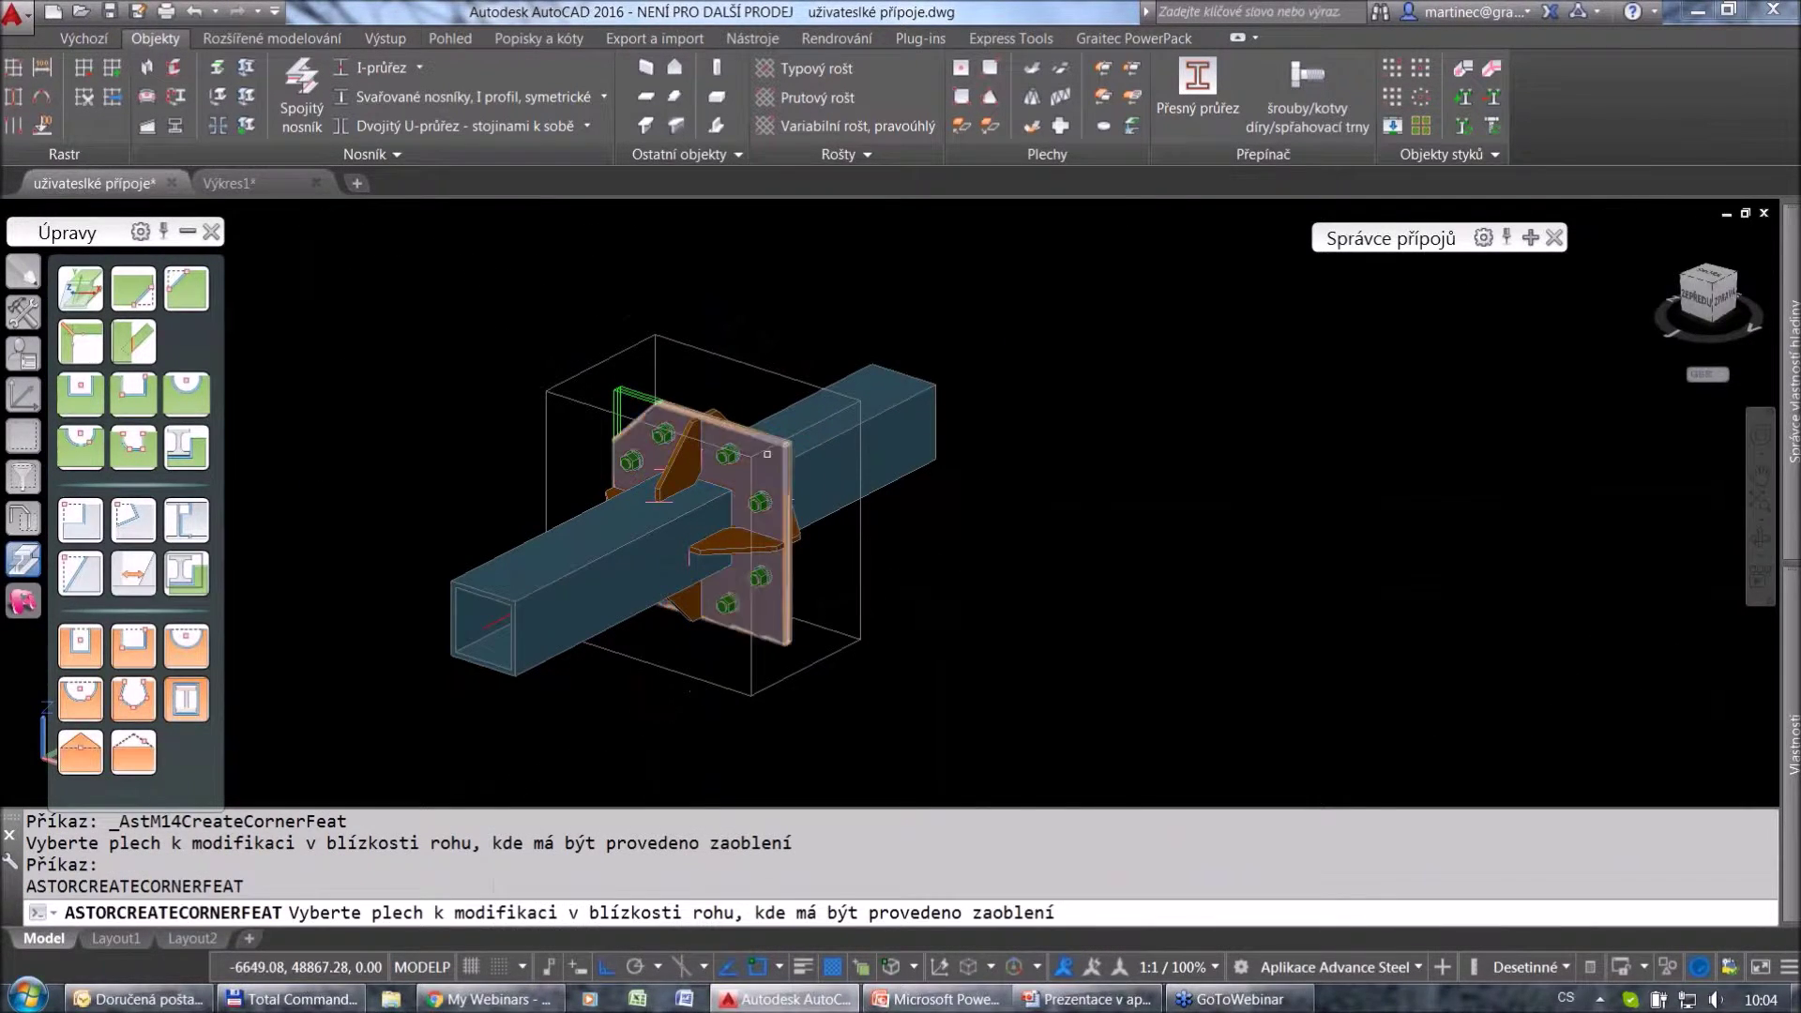
Bevel the end plates' upper and lower corners on the opposite side with straight 100 × 100 cuts at 45°.
left_click(786, 448)
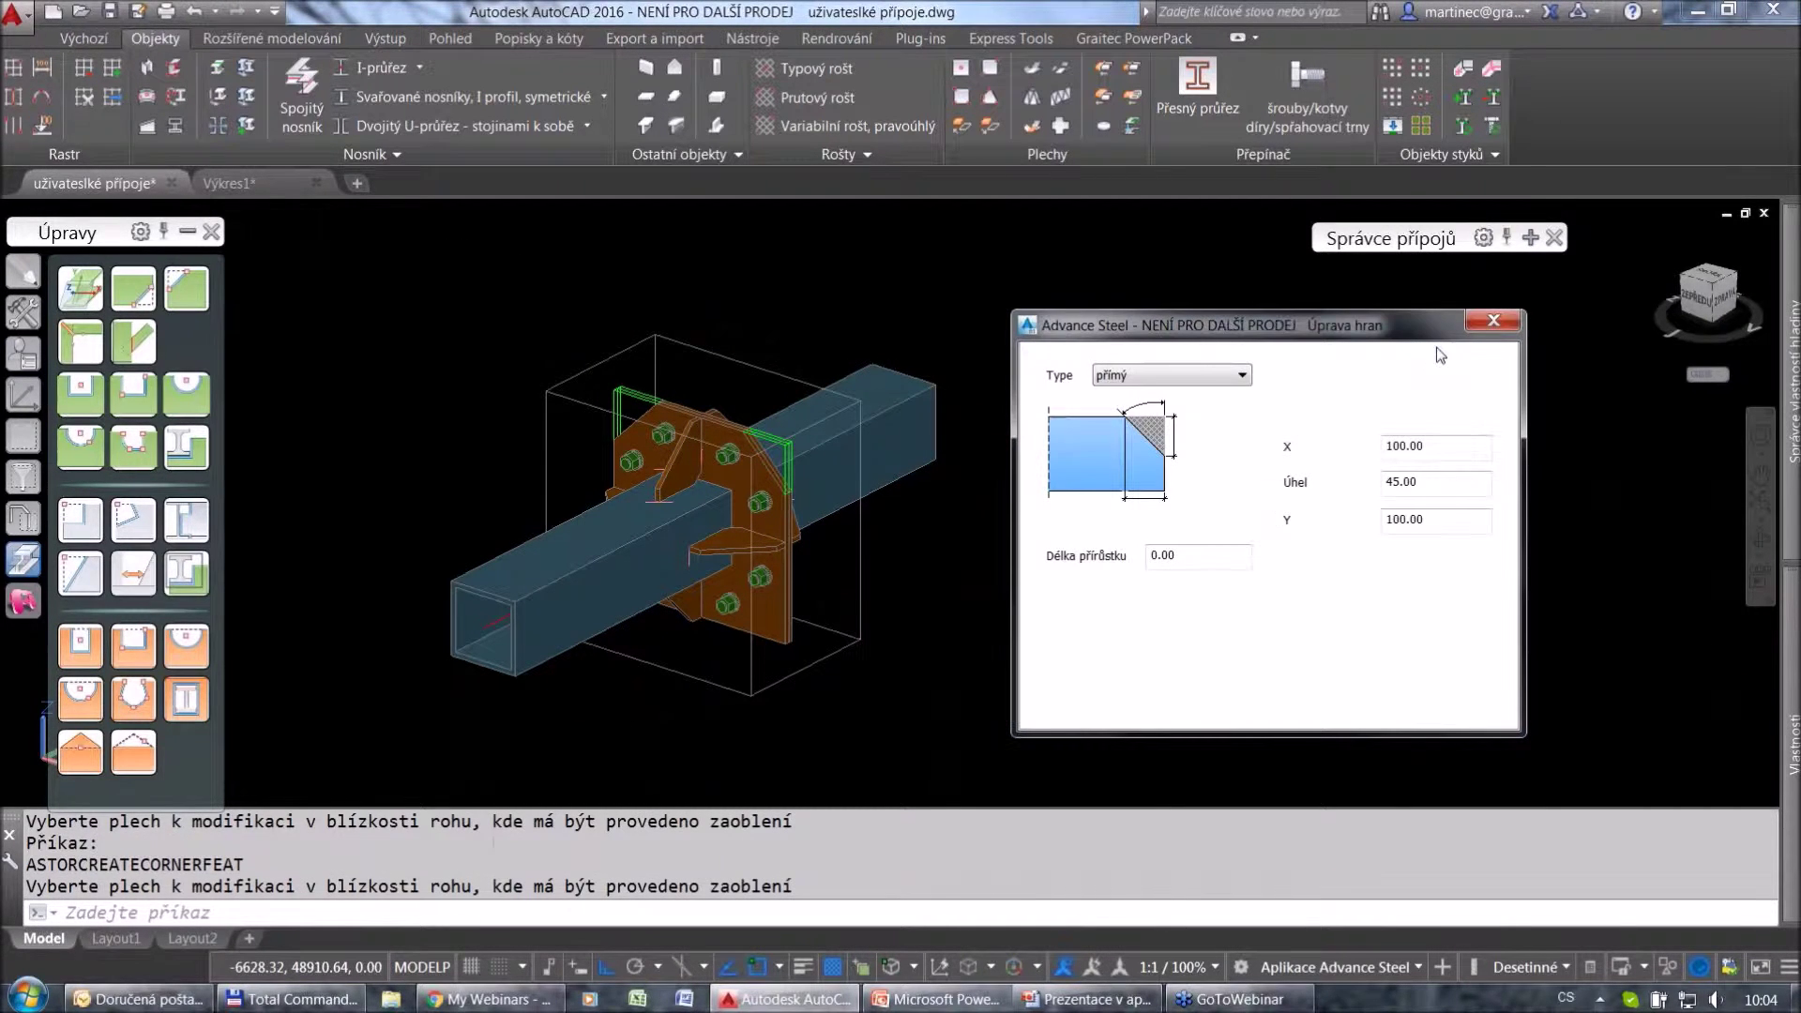
left_click(1490, 322)
key("Return")
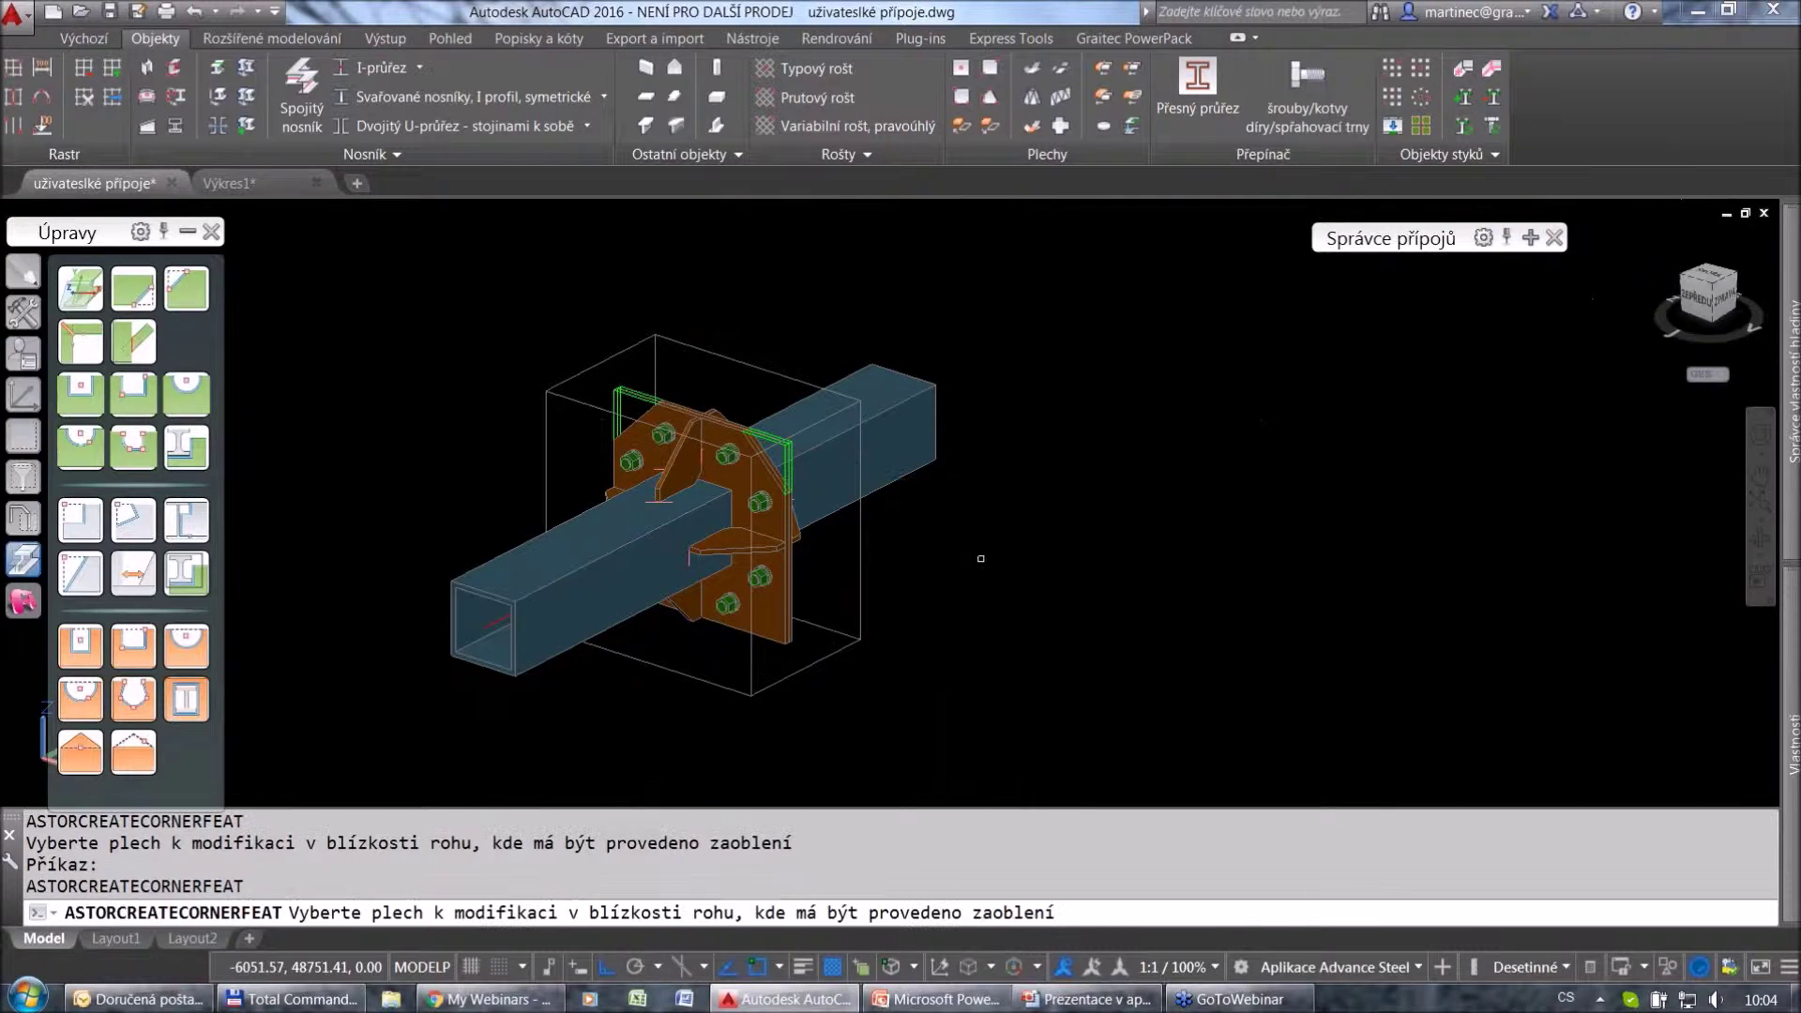
left_click(789, 641)
left_click(1495, 322)
key("Return")
left_click(816, 606)
left_click(1489, 324)
key("Return")
Bevel the remaining lower corner of both end plates with straight 100 × 100 cuts at 45°.
middle_click_drag(868, 502, 1057, 471, "shift")
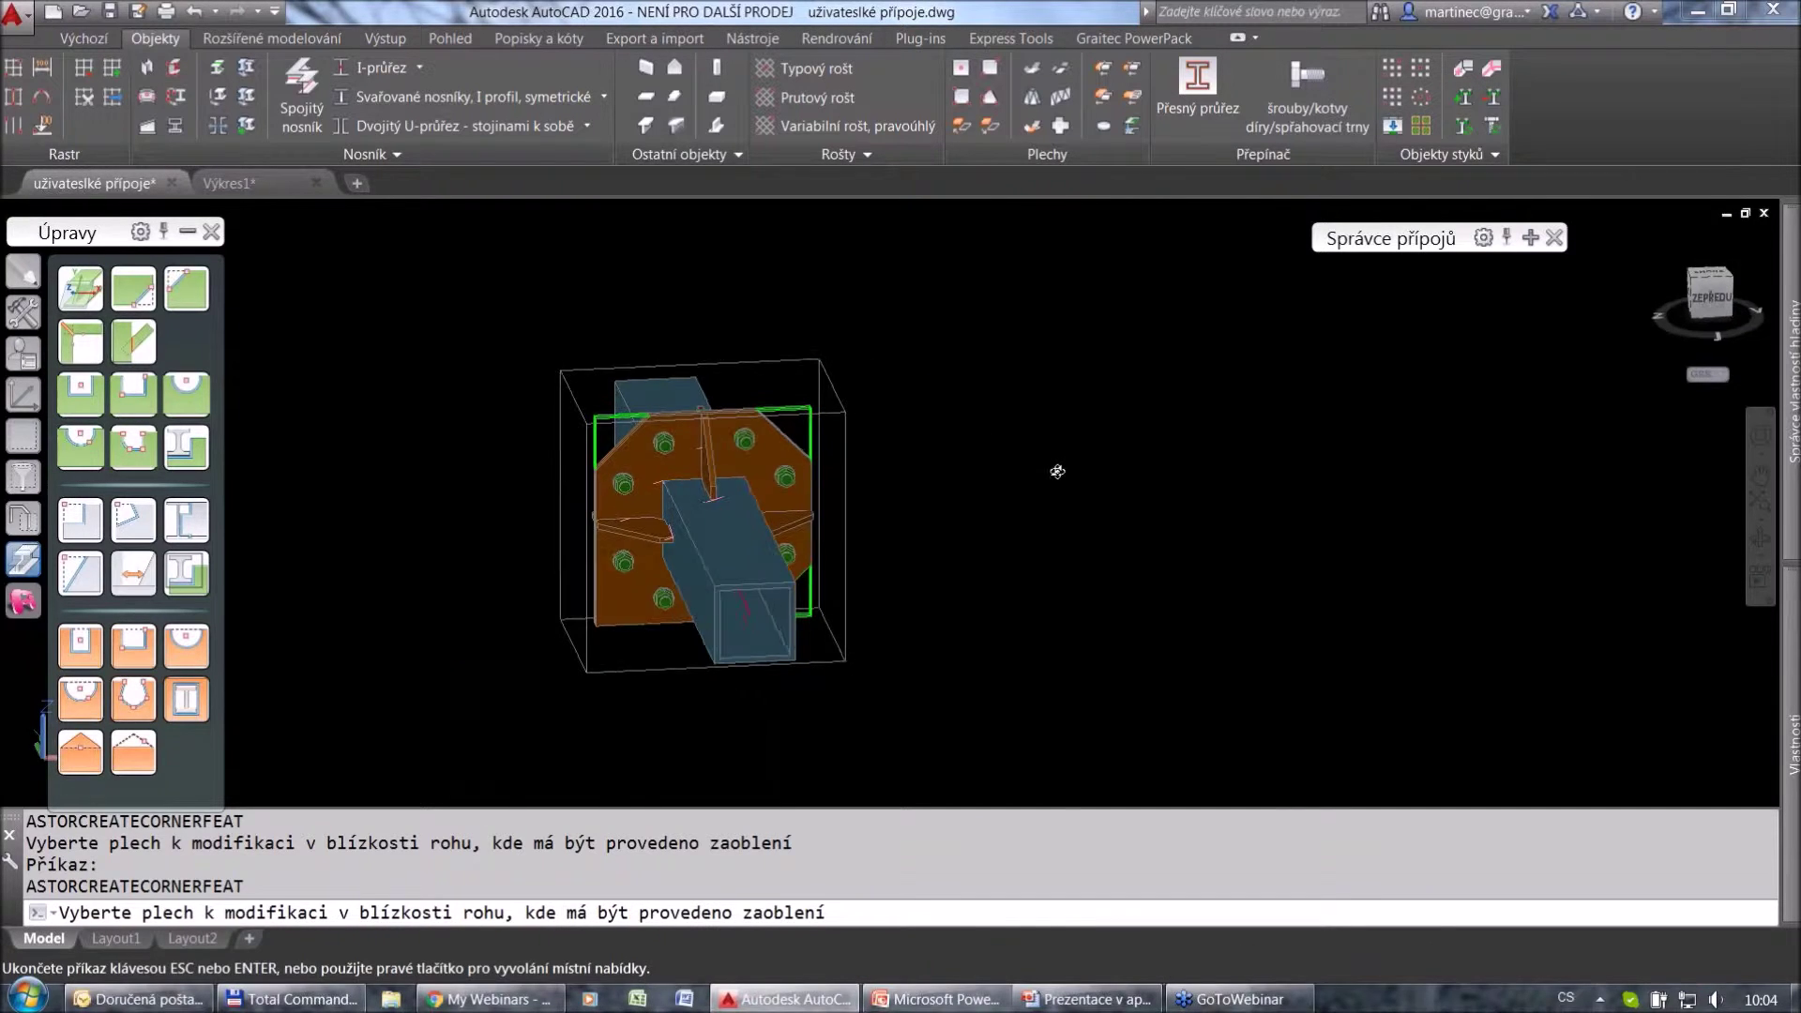
left_click(602, 625)
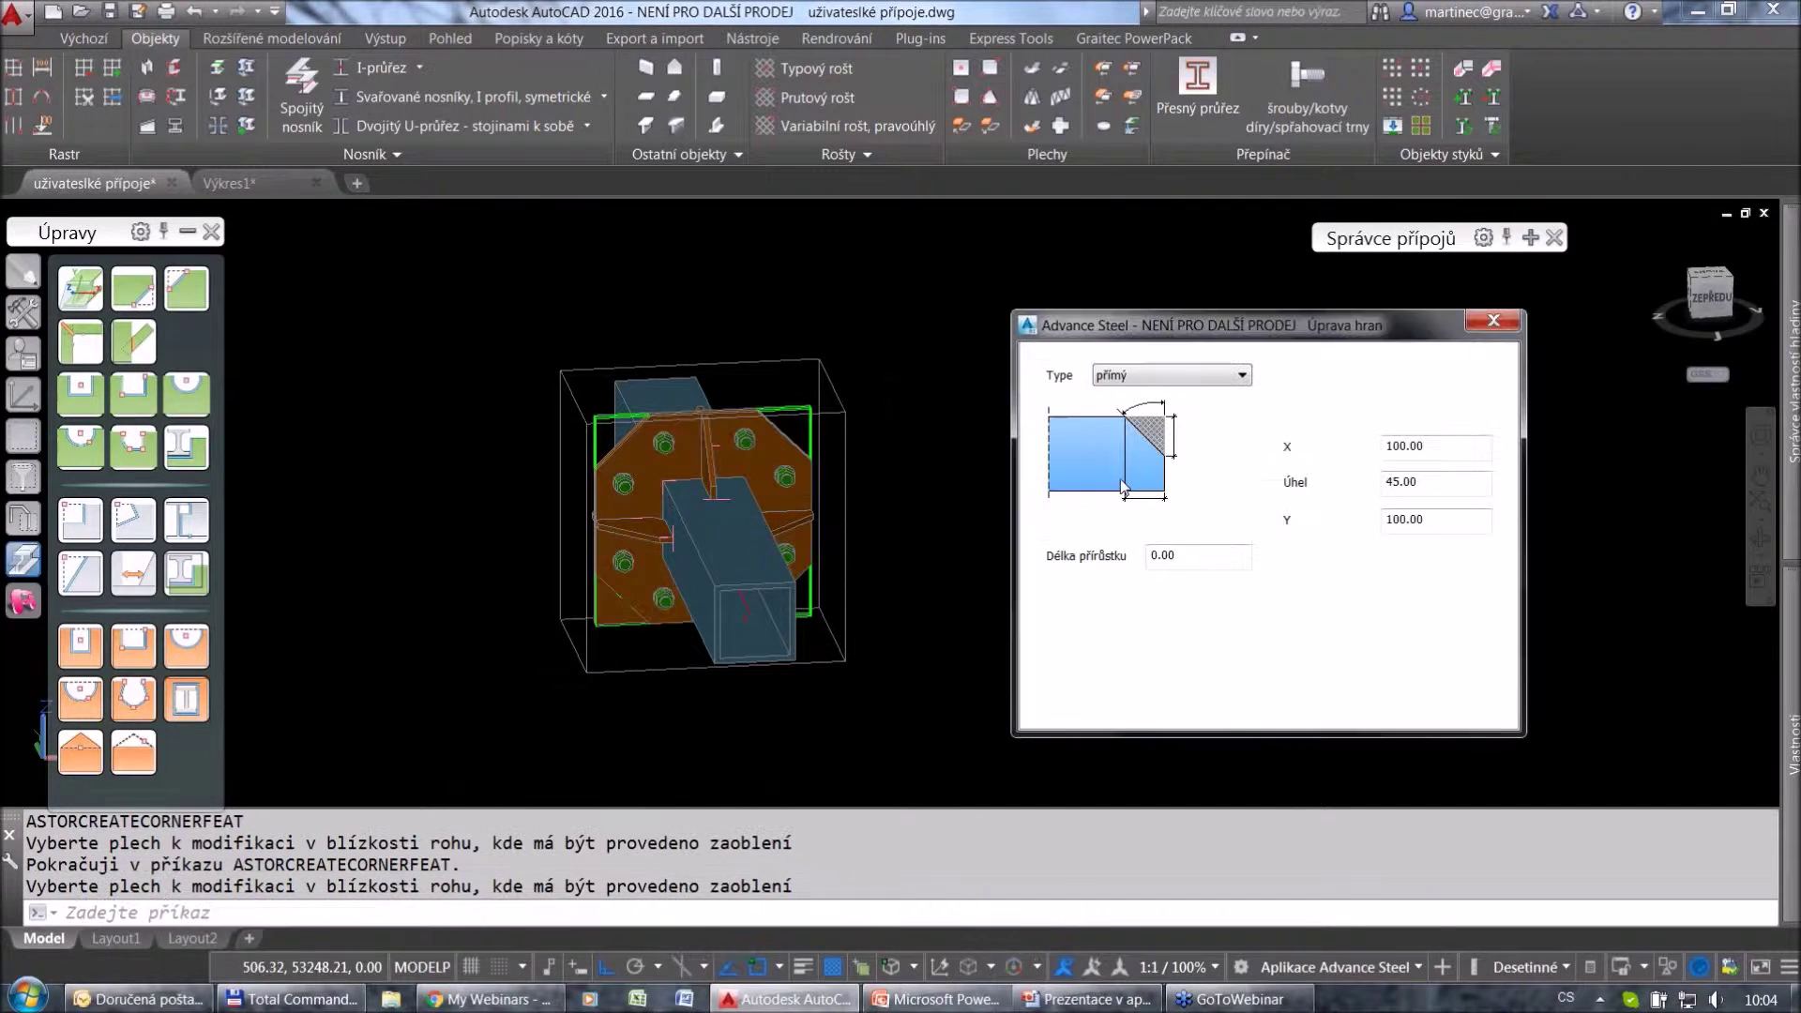
left_click(1494, 322)
key("Return")
middle_click_drag(992, 567, 788, 627, "shift")
scroll(599, 643, "up", 3)
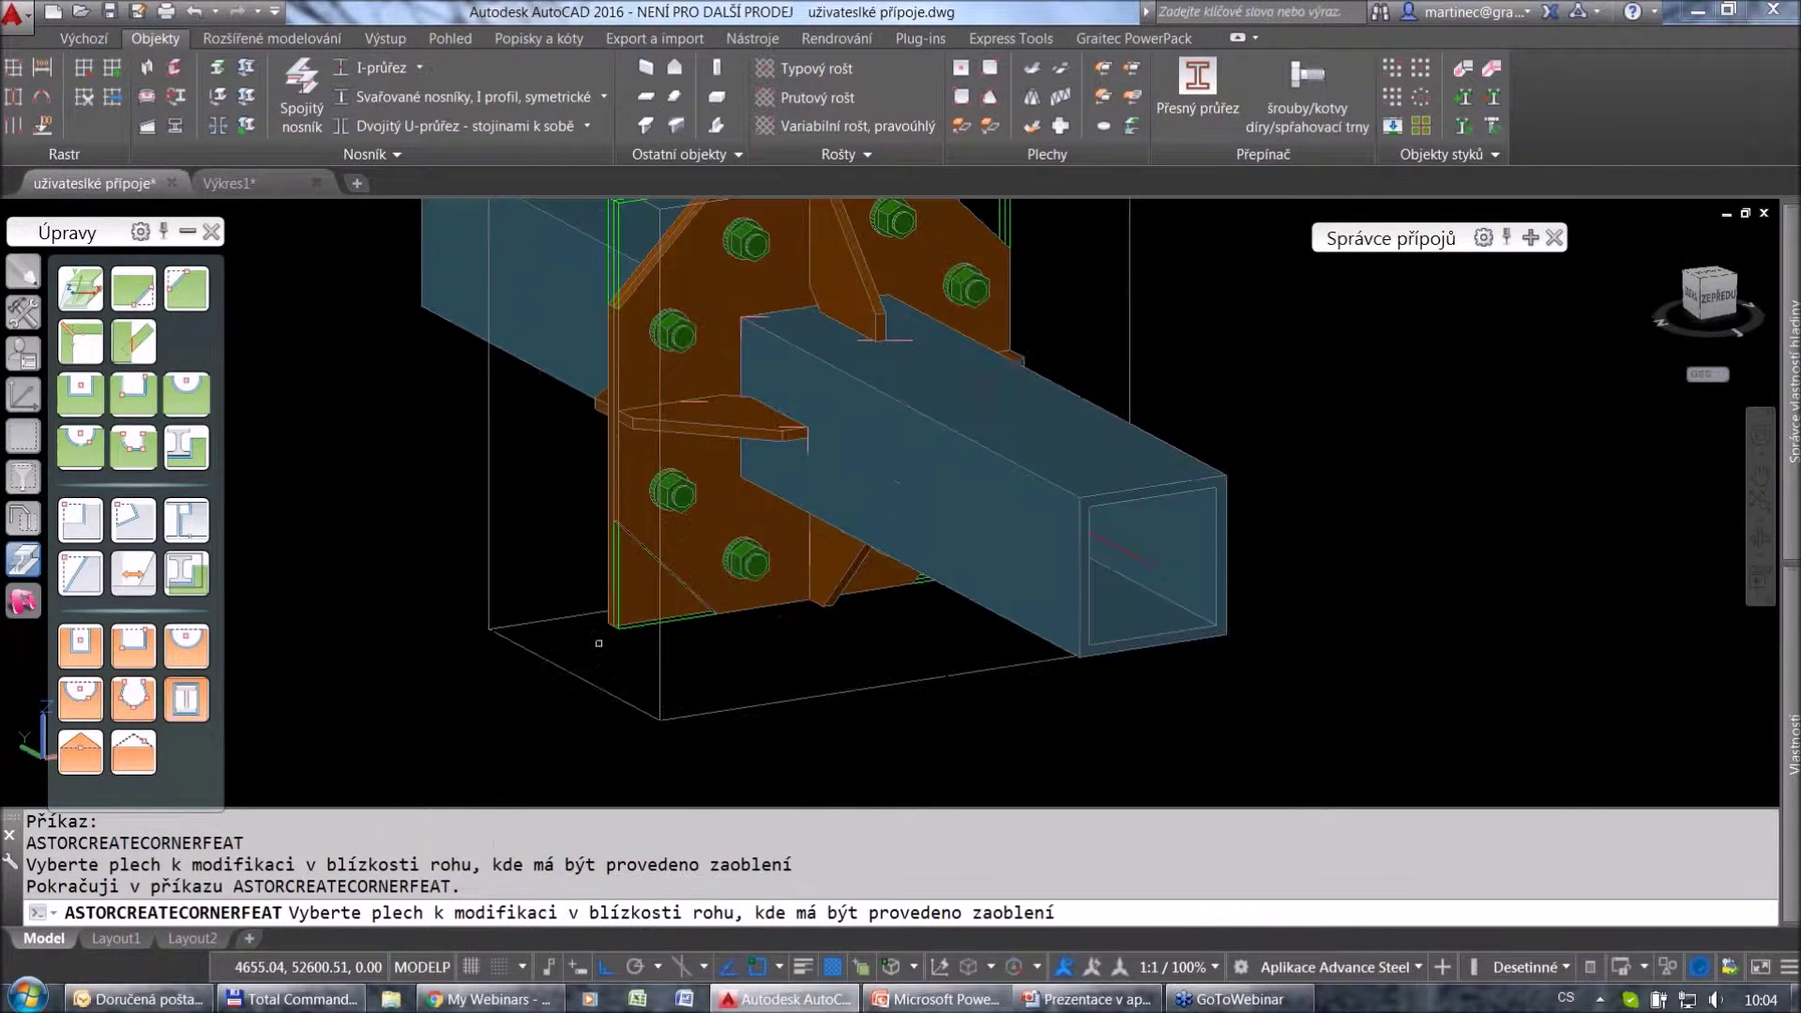
left_click(604, 619)
left_click(607, 620)
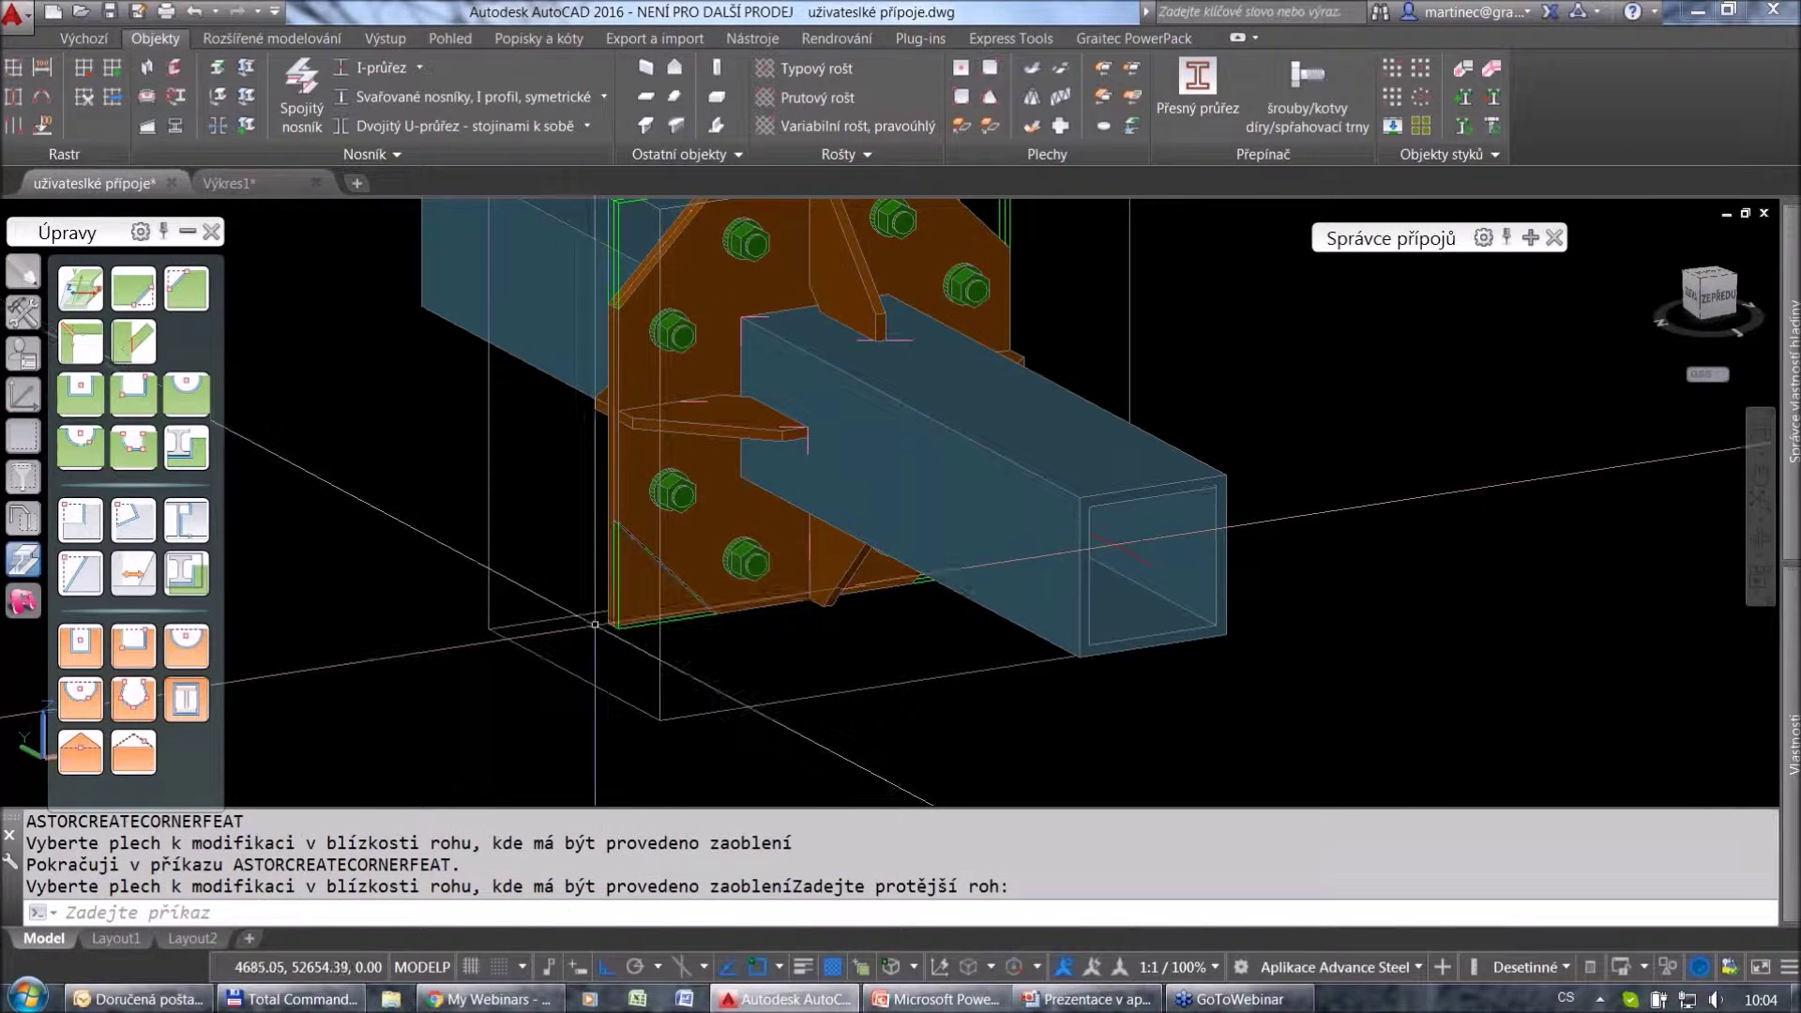
key("Return")
left_click(609, 621)
left_click(1498, 324)
Transfer the tube end-to-end connection to the second pair of collinear square tubes.
scroll(1386, 511, "down", 4)
middle_click_drag(1387, 511, 1192, 553, "shift")
middle_click_drag(1438, 527, 1084, 505)
scroll(1084, 504, "down", 5)
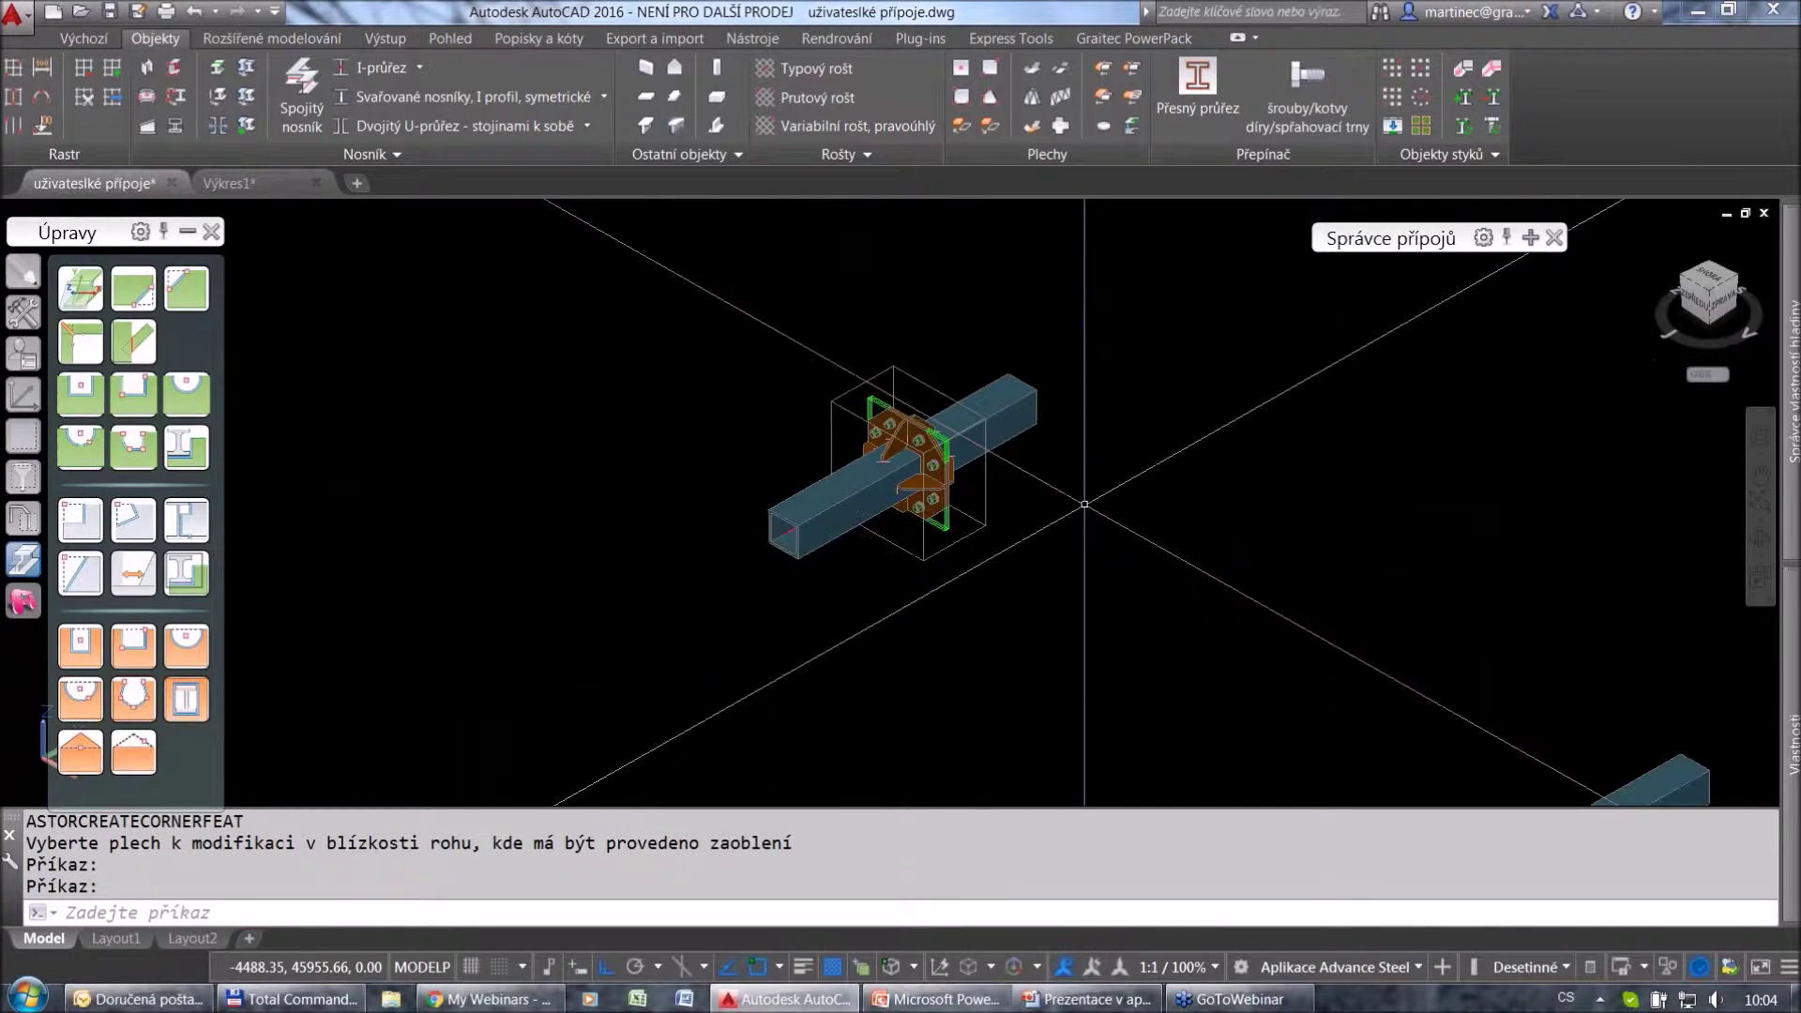
middle_click_drag(1206, 563, 1044, 479)
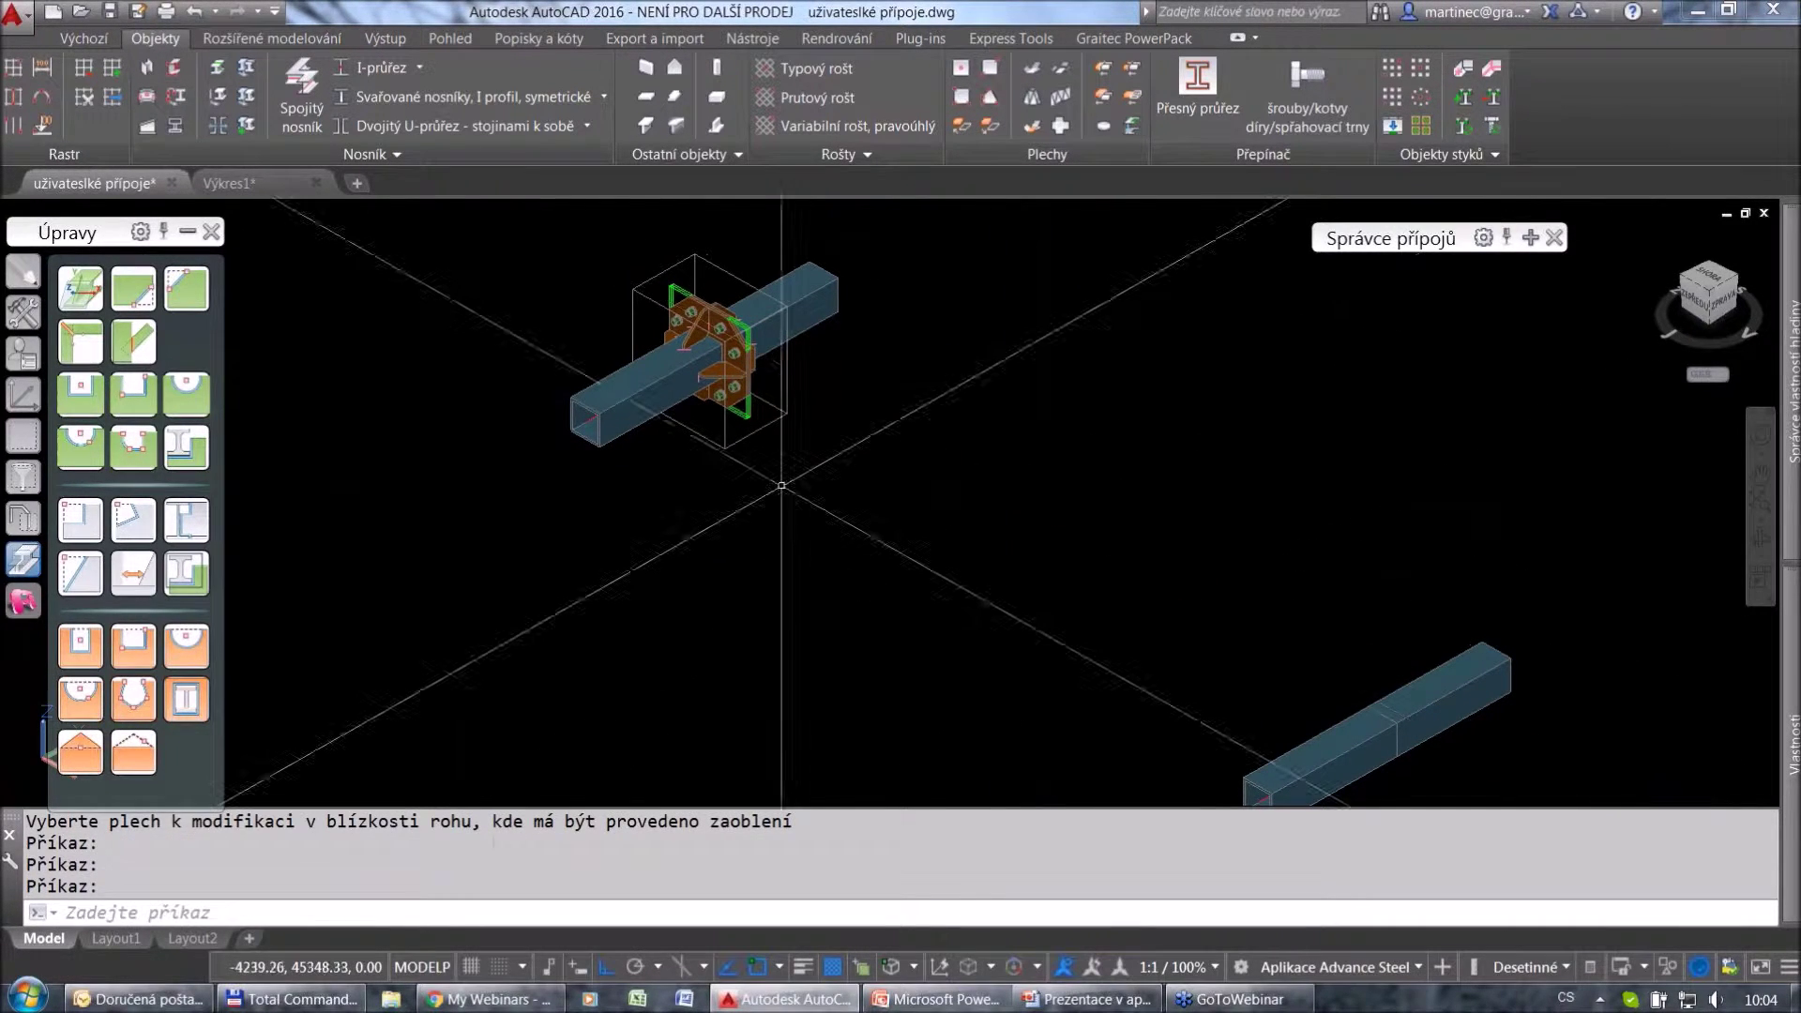
left_click(25, 312)
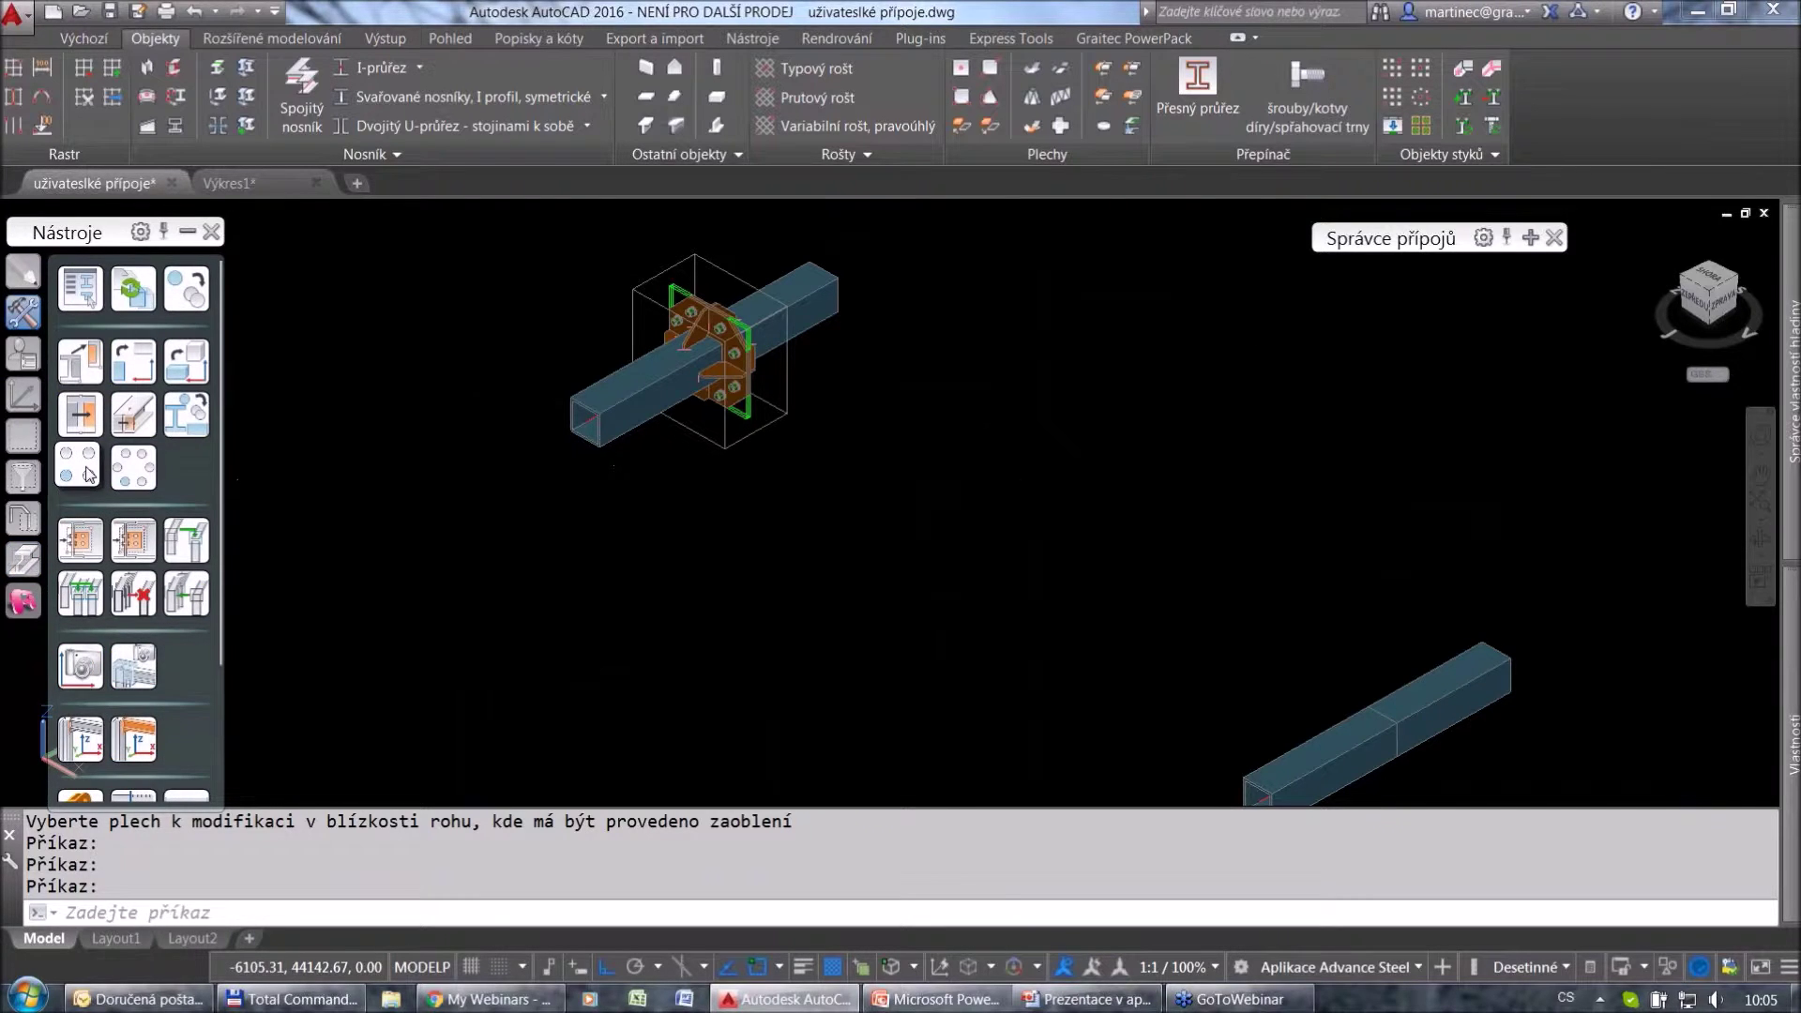
left_click(80, 540)
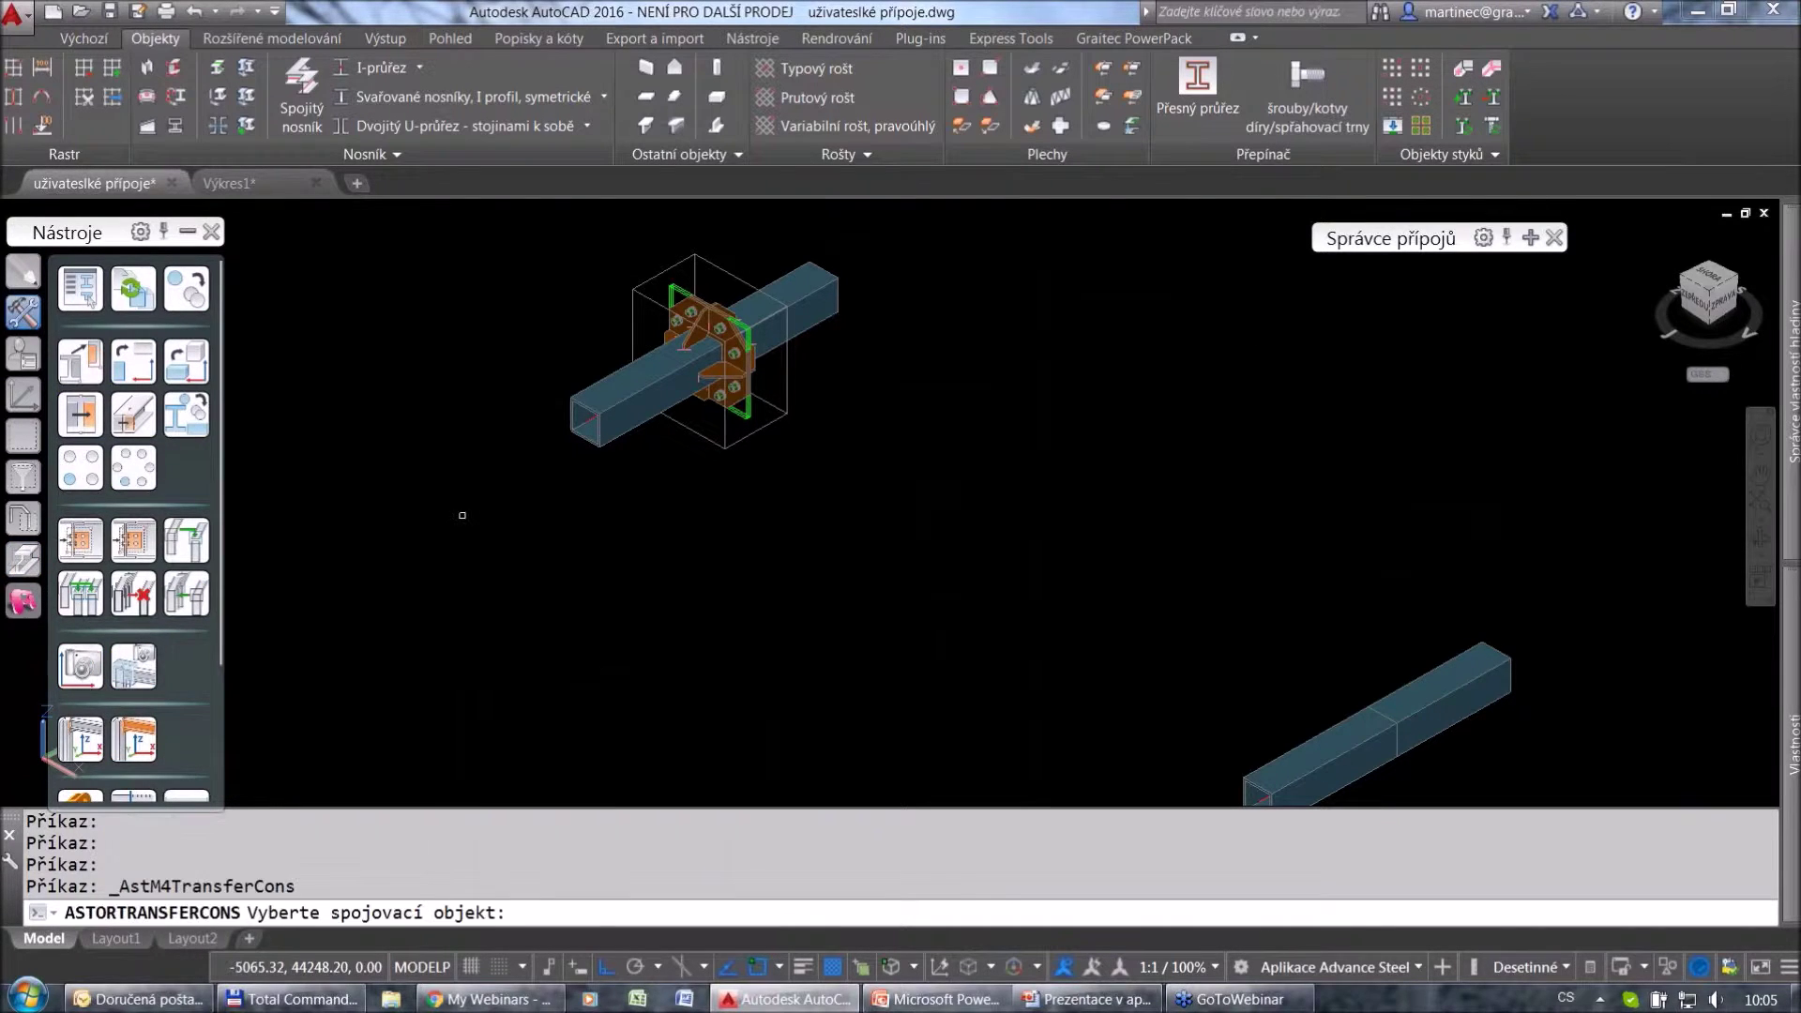
left_click(741, 281)
key("Return")
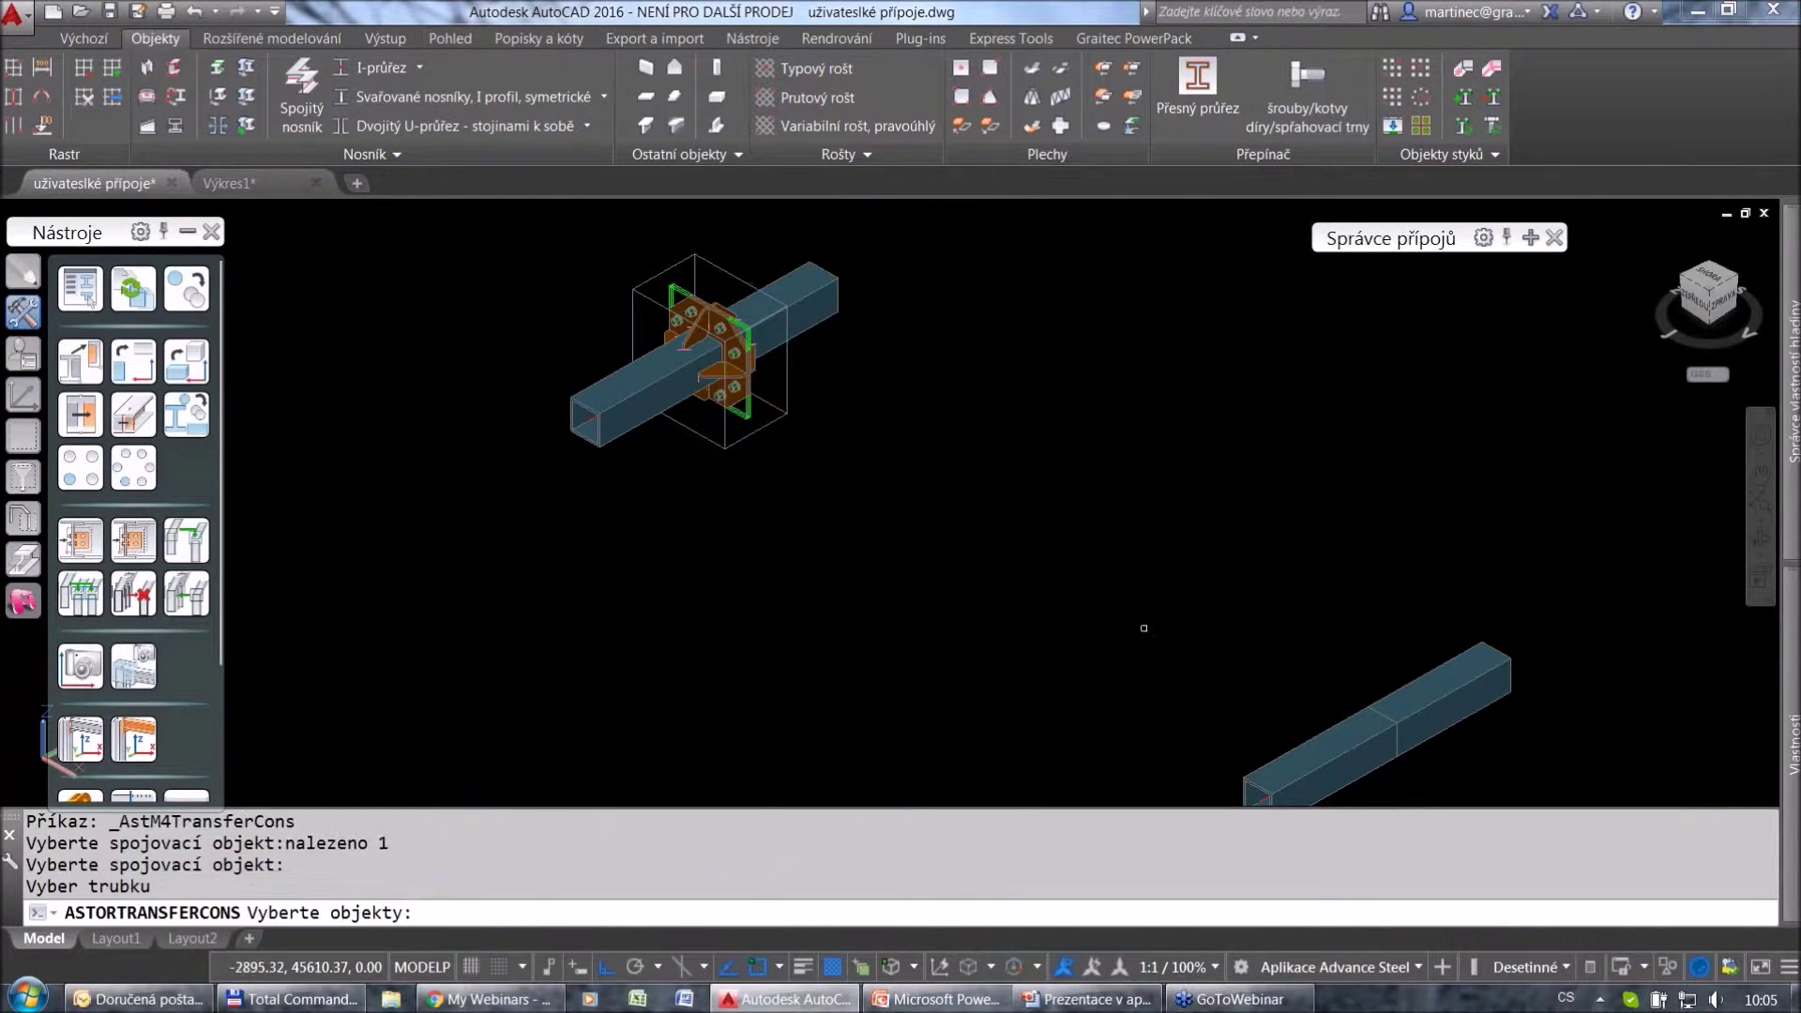
left_click(1262, 751)
key("Return")
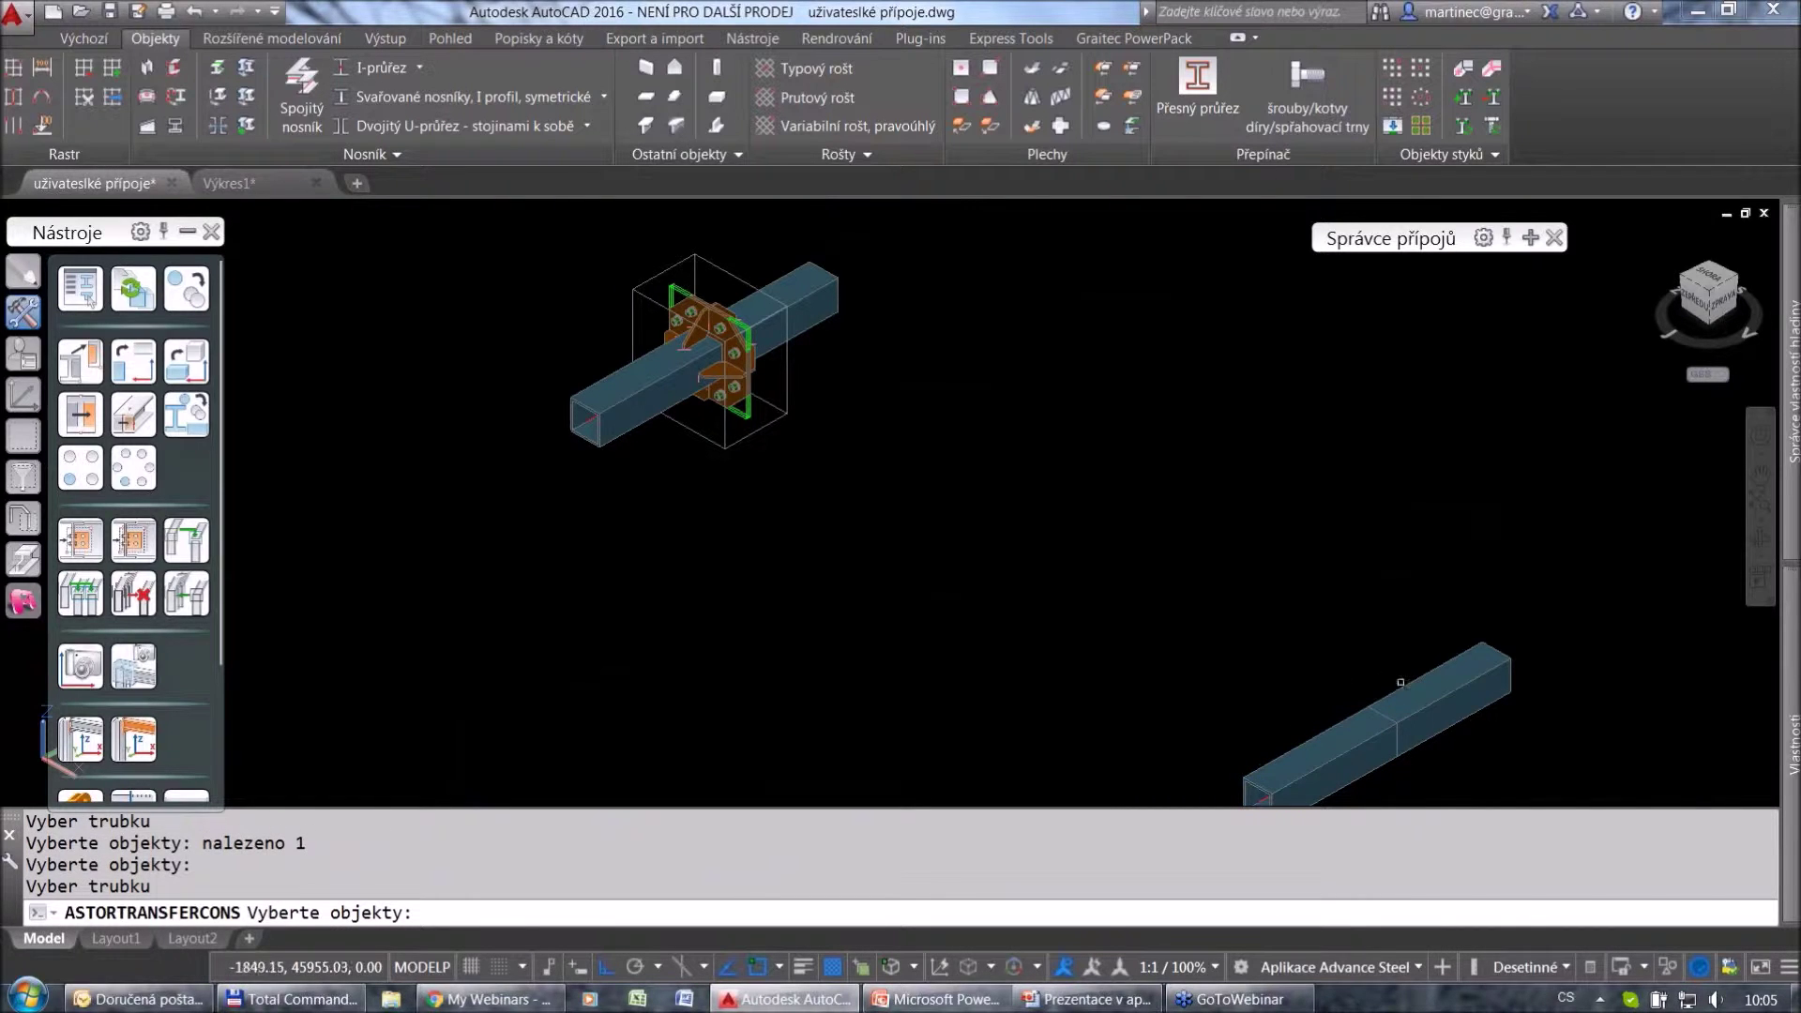
left_click(1376, 683)
key("Return")
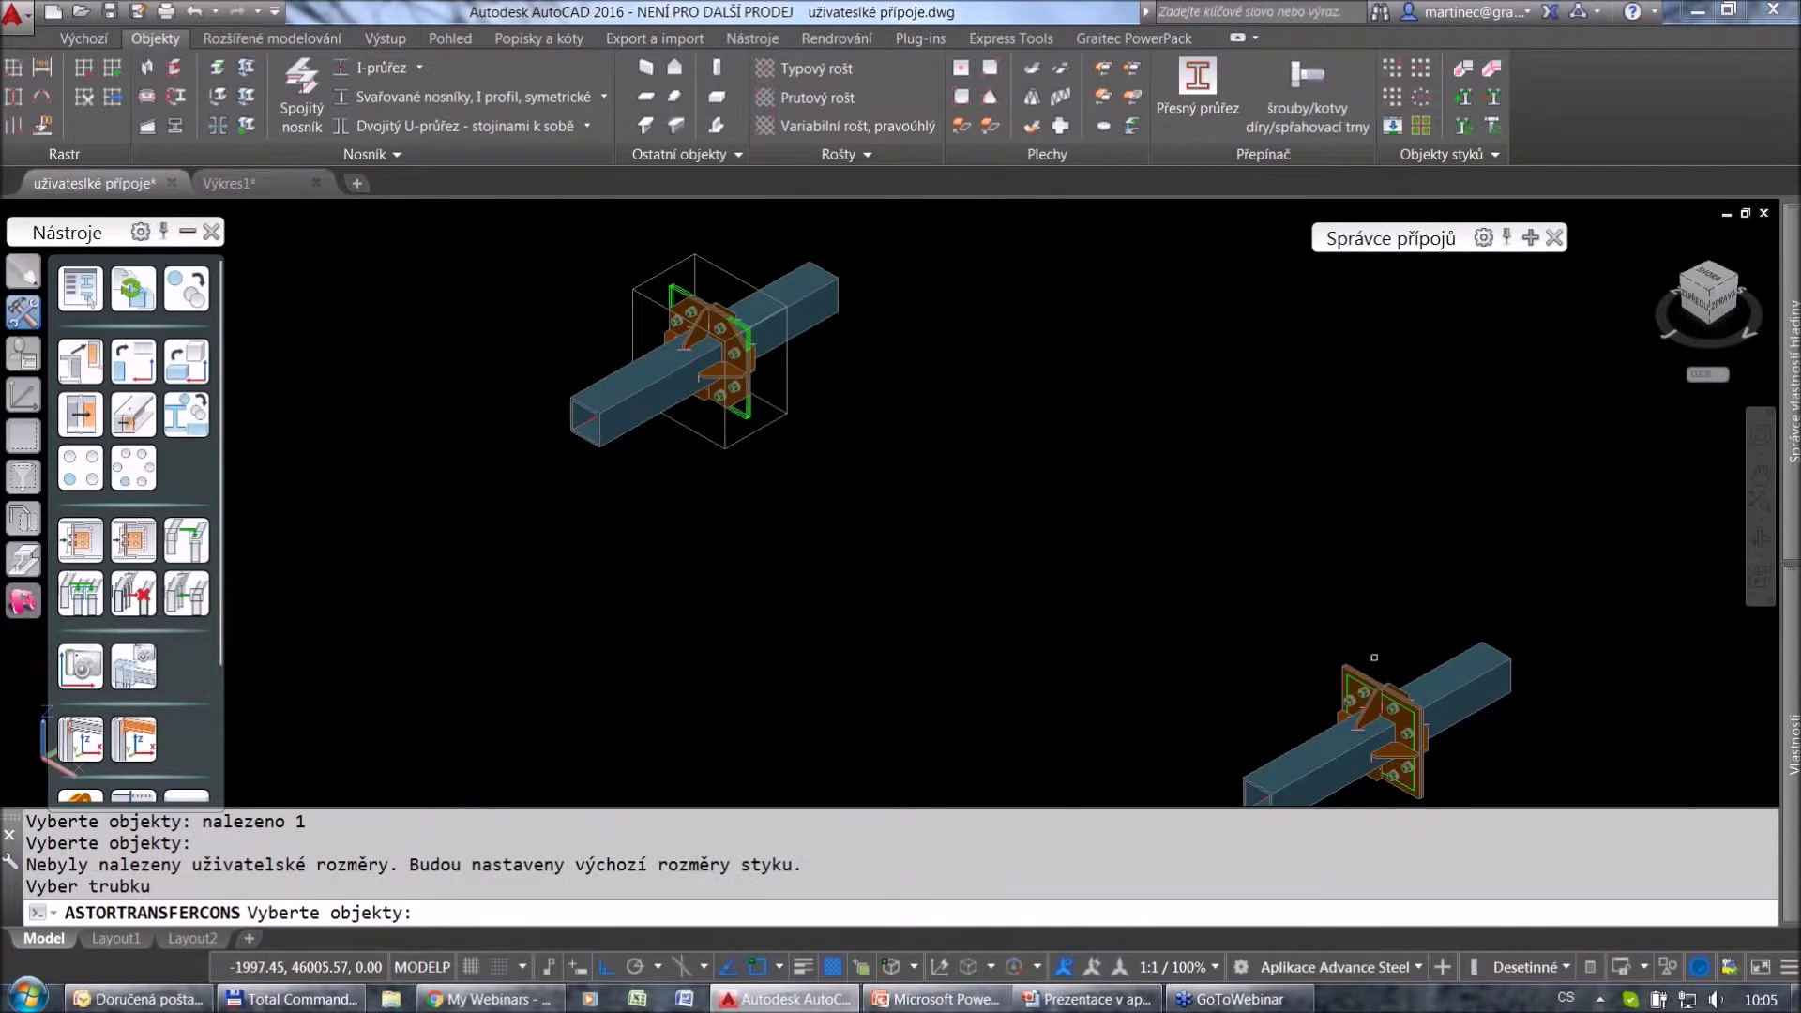
End the transfer command and undo the connection transferred to the second pair of tubes.
key("Escape")
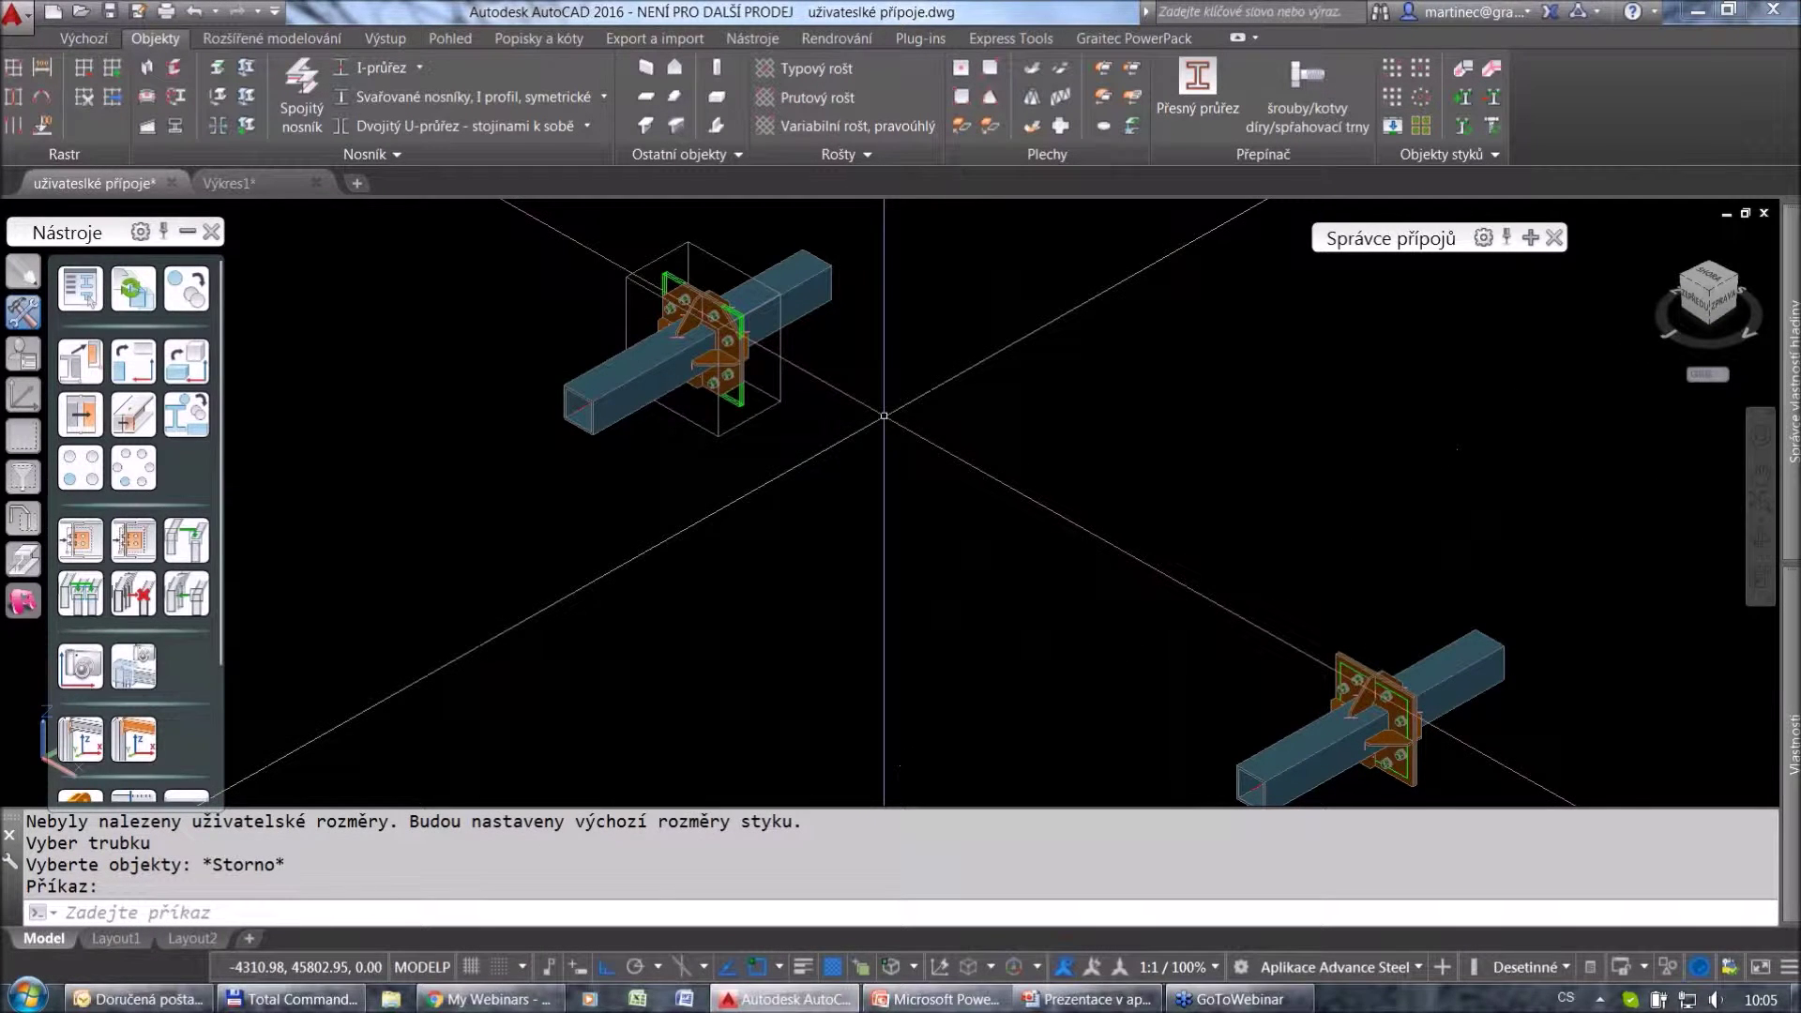
key("ctrl+z")
key("ctrl+z")
key("ctrl+z")
middle_click_drag(1332, 650, 1074, 505)
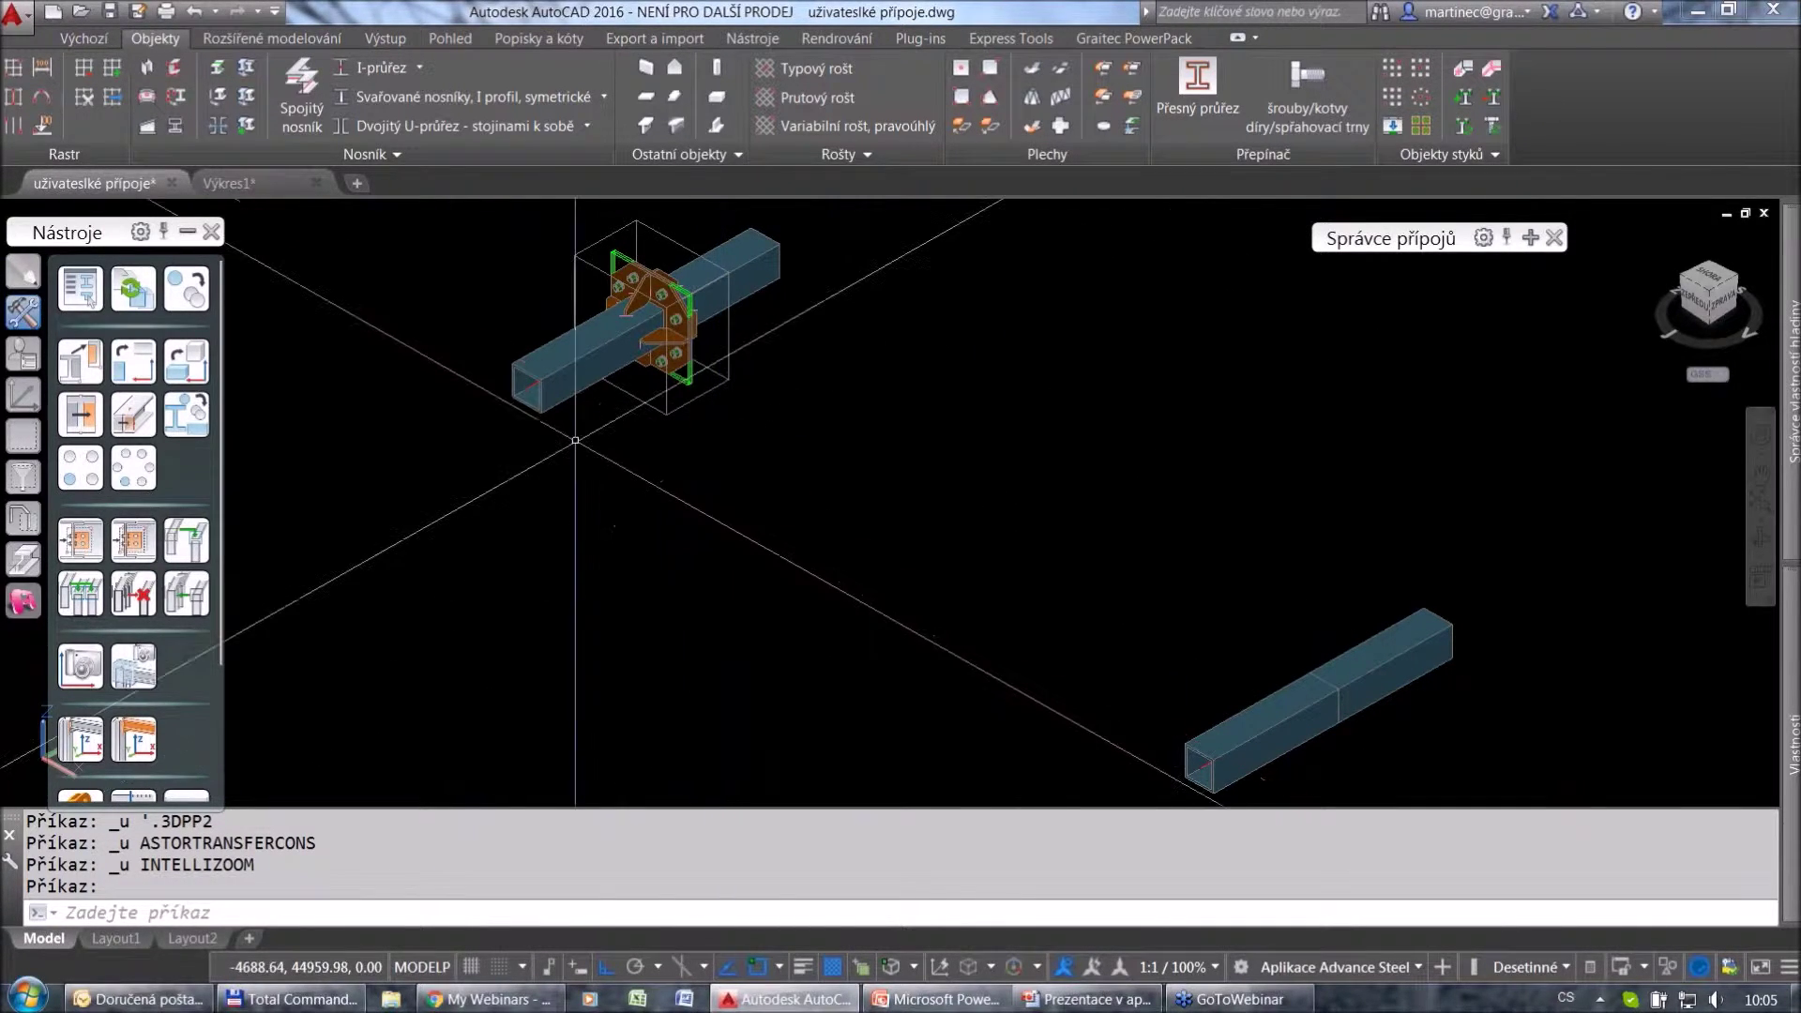
Create a user connection template named "trubka+trubka+úpravy" with the two-beam definition method, using the two connected tubes as inputs.
left_click(25, 355)
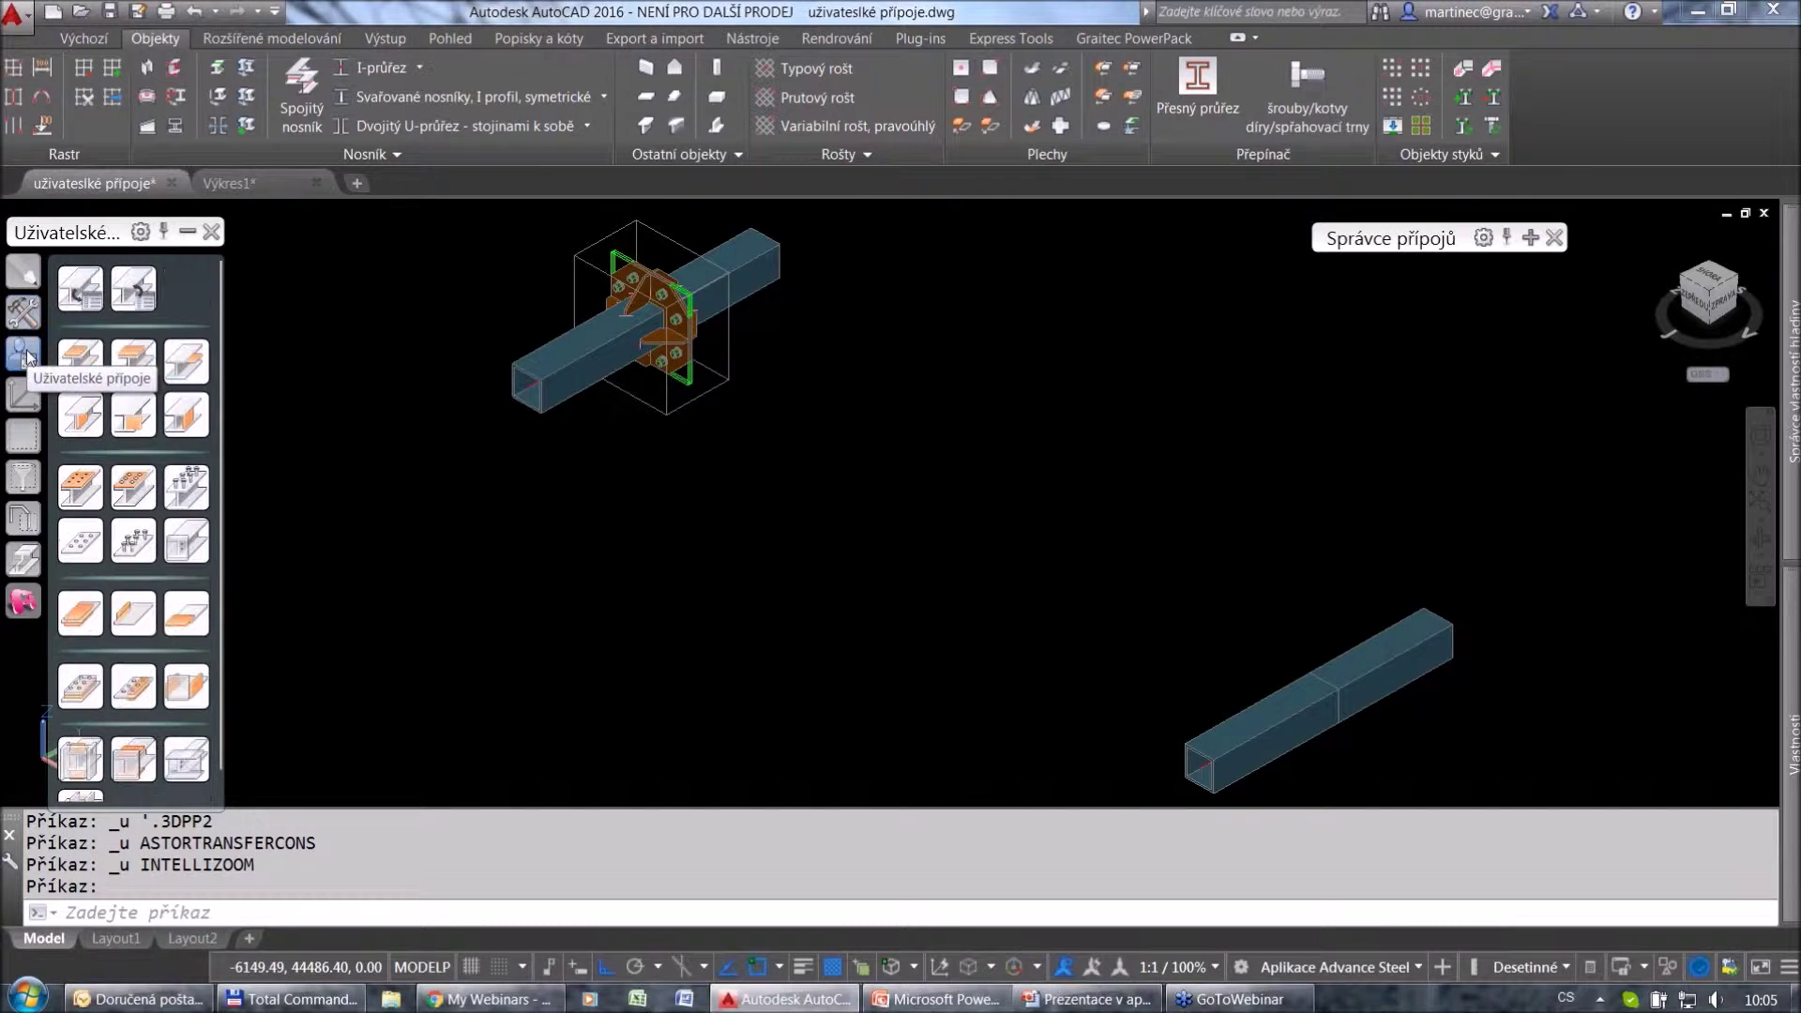
left_click(77, 292)
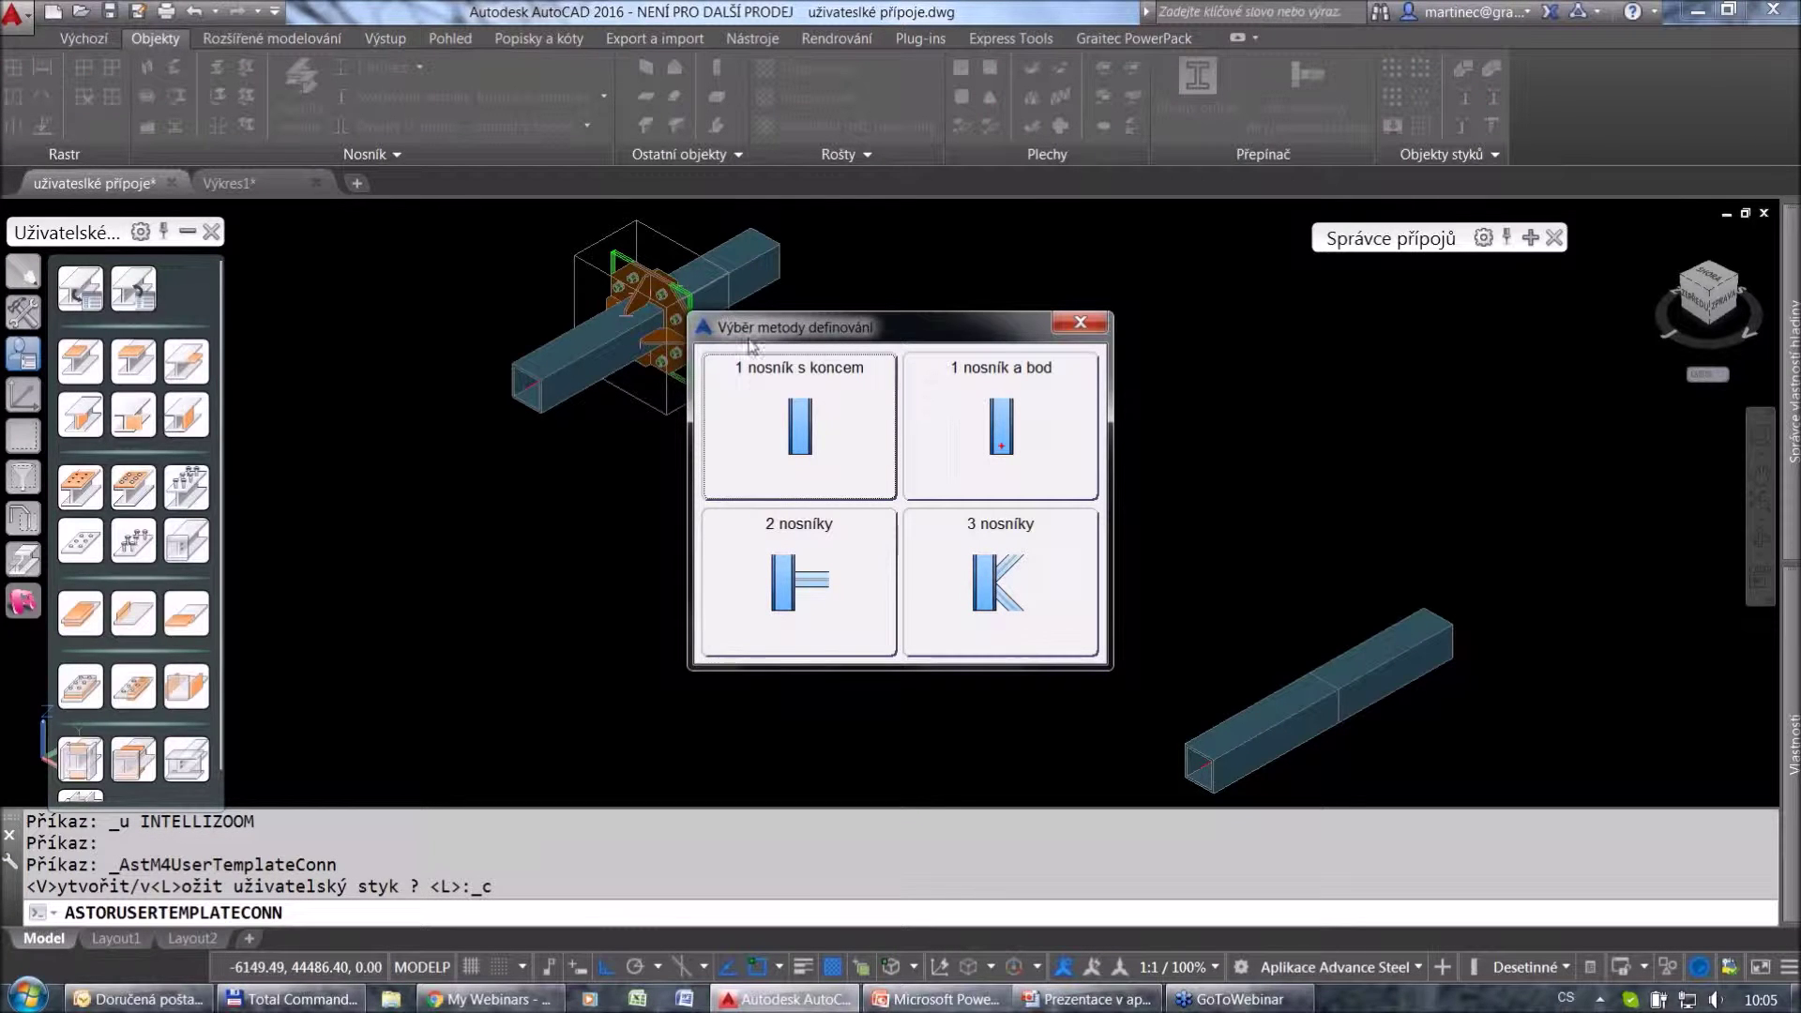
left_click_drag(819, 333, 847, 357)
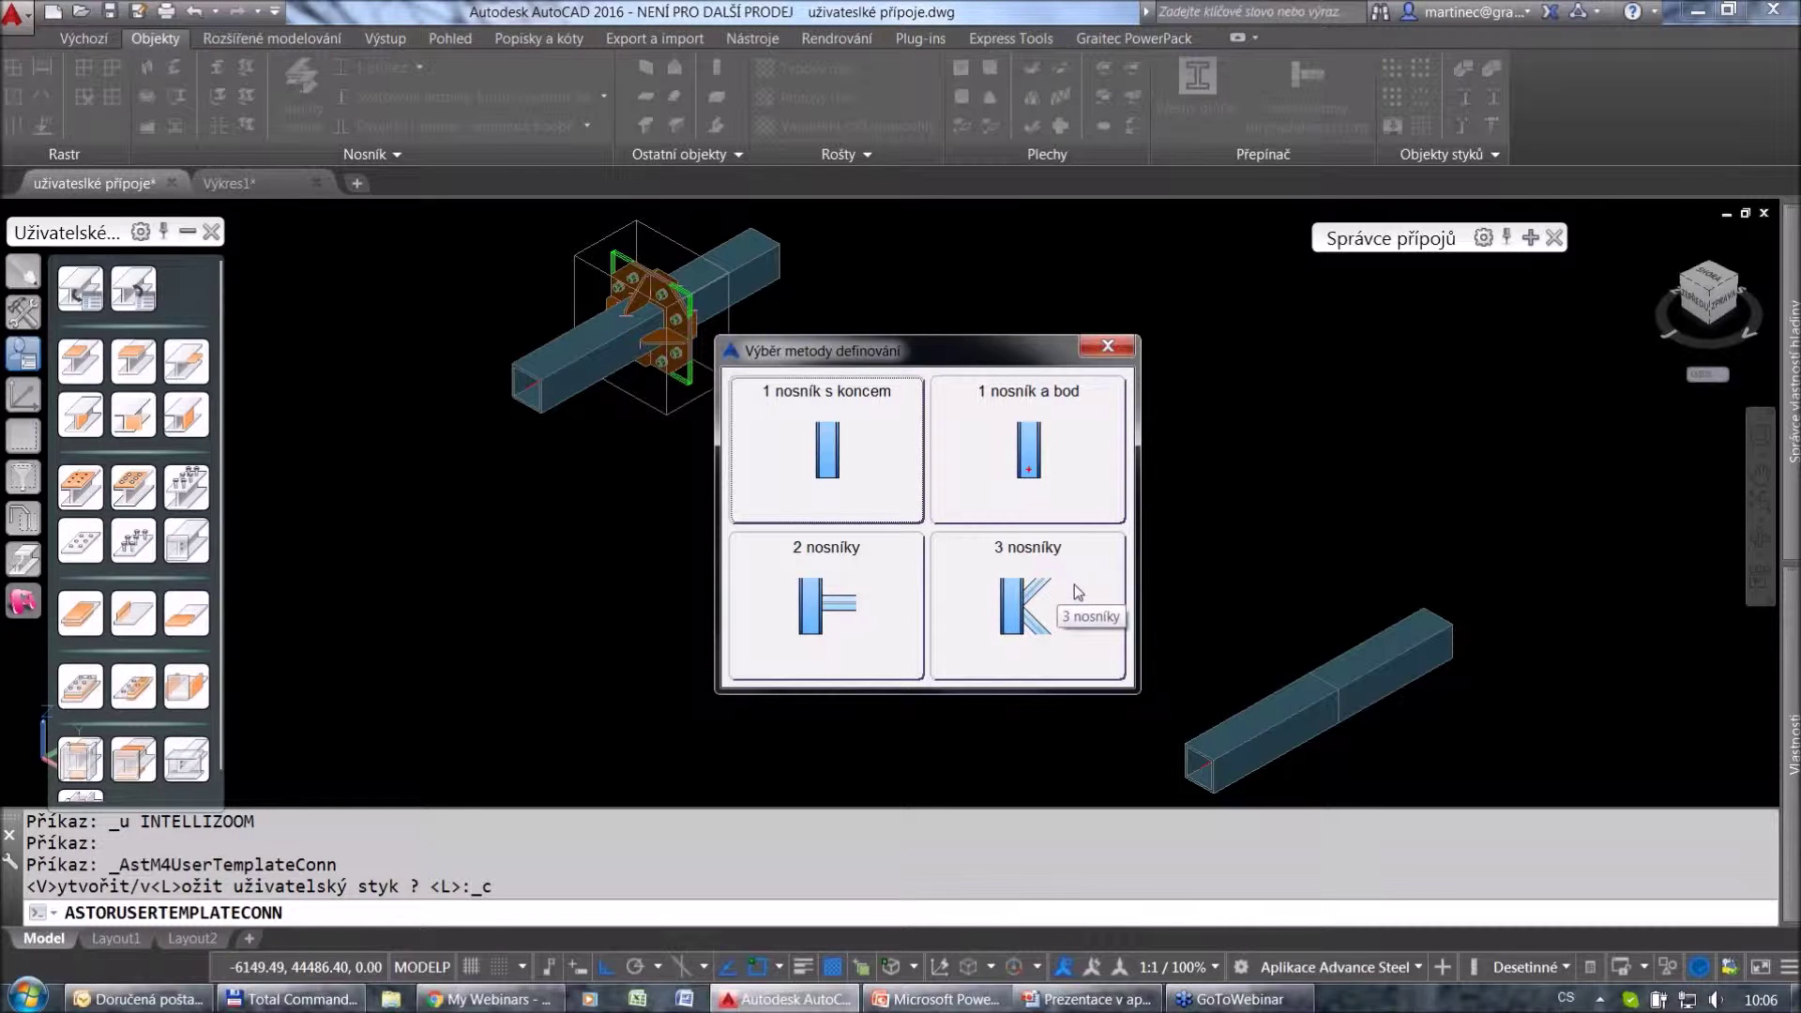
left_click(828, 619)
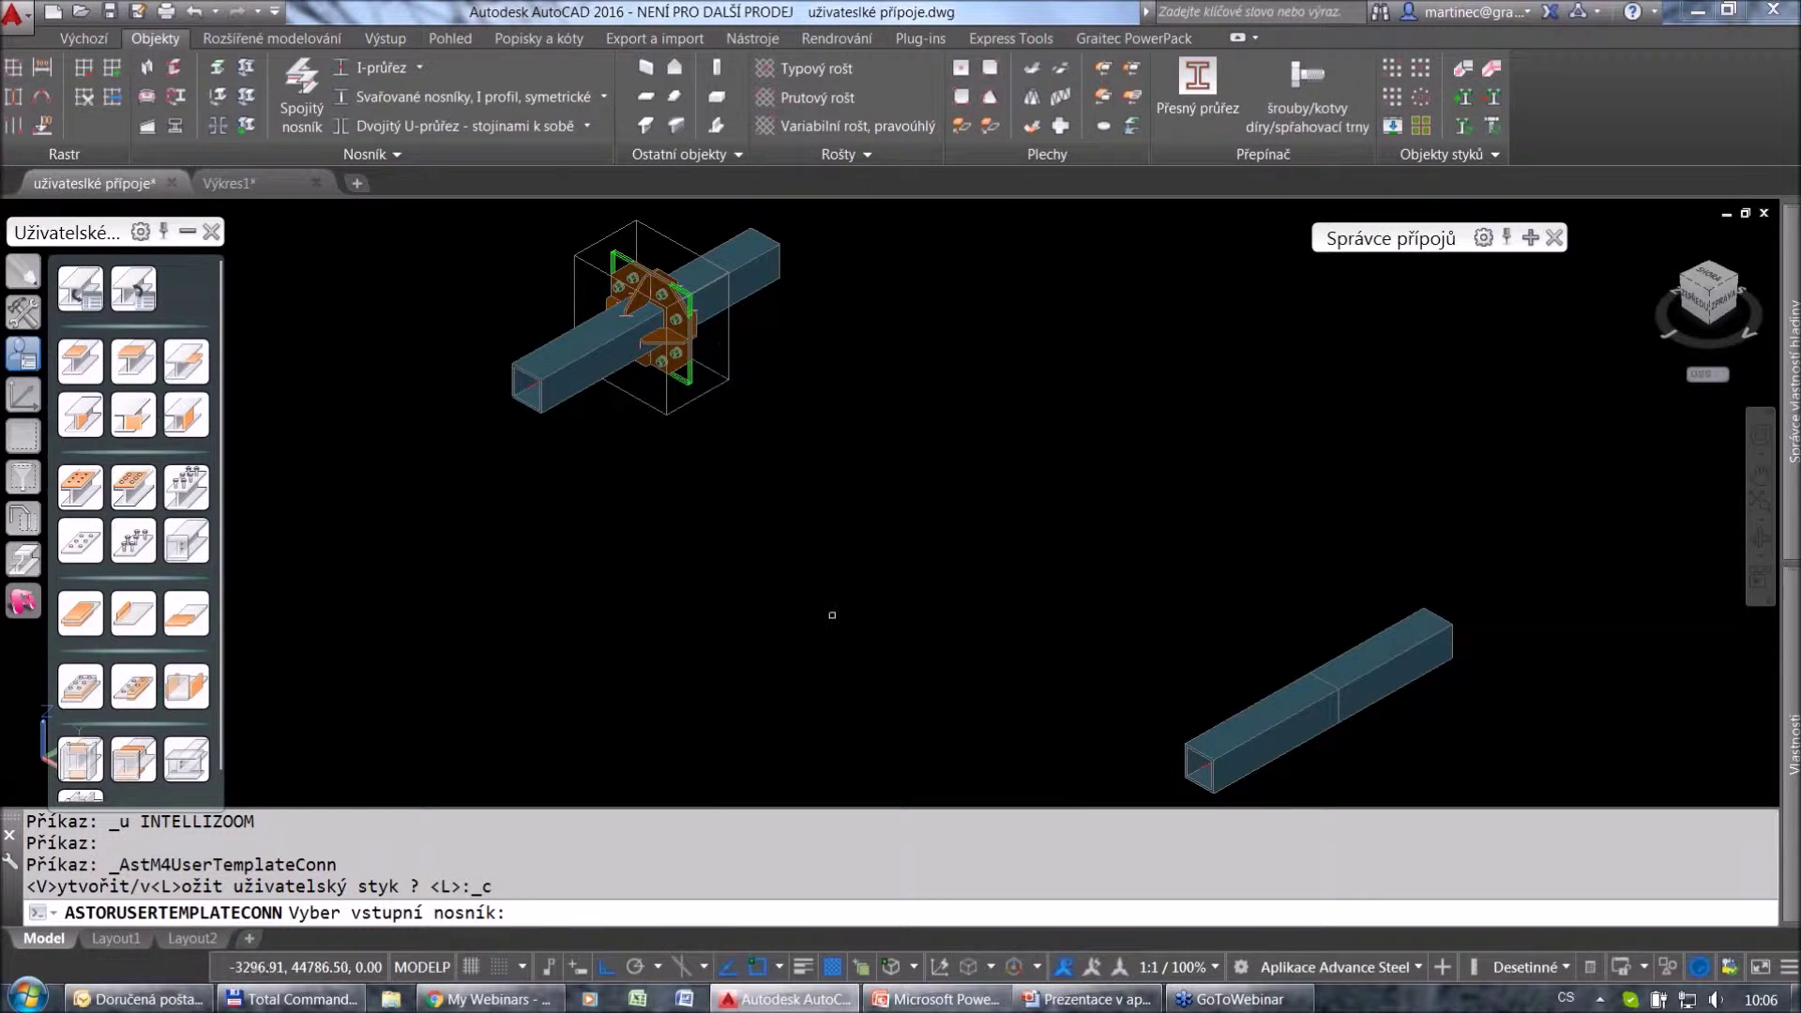
middle_click_drag(796, 488, 775, 581)
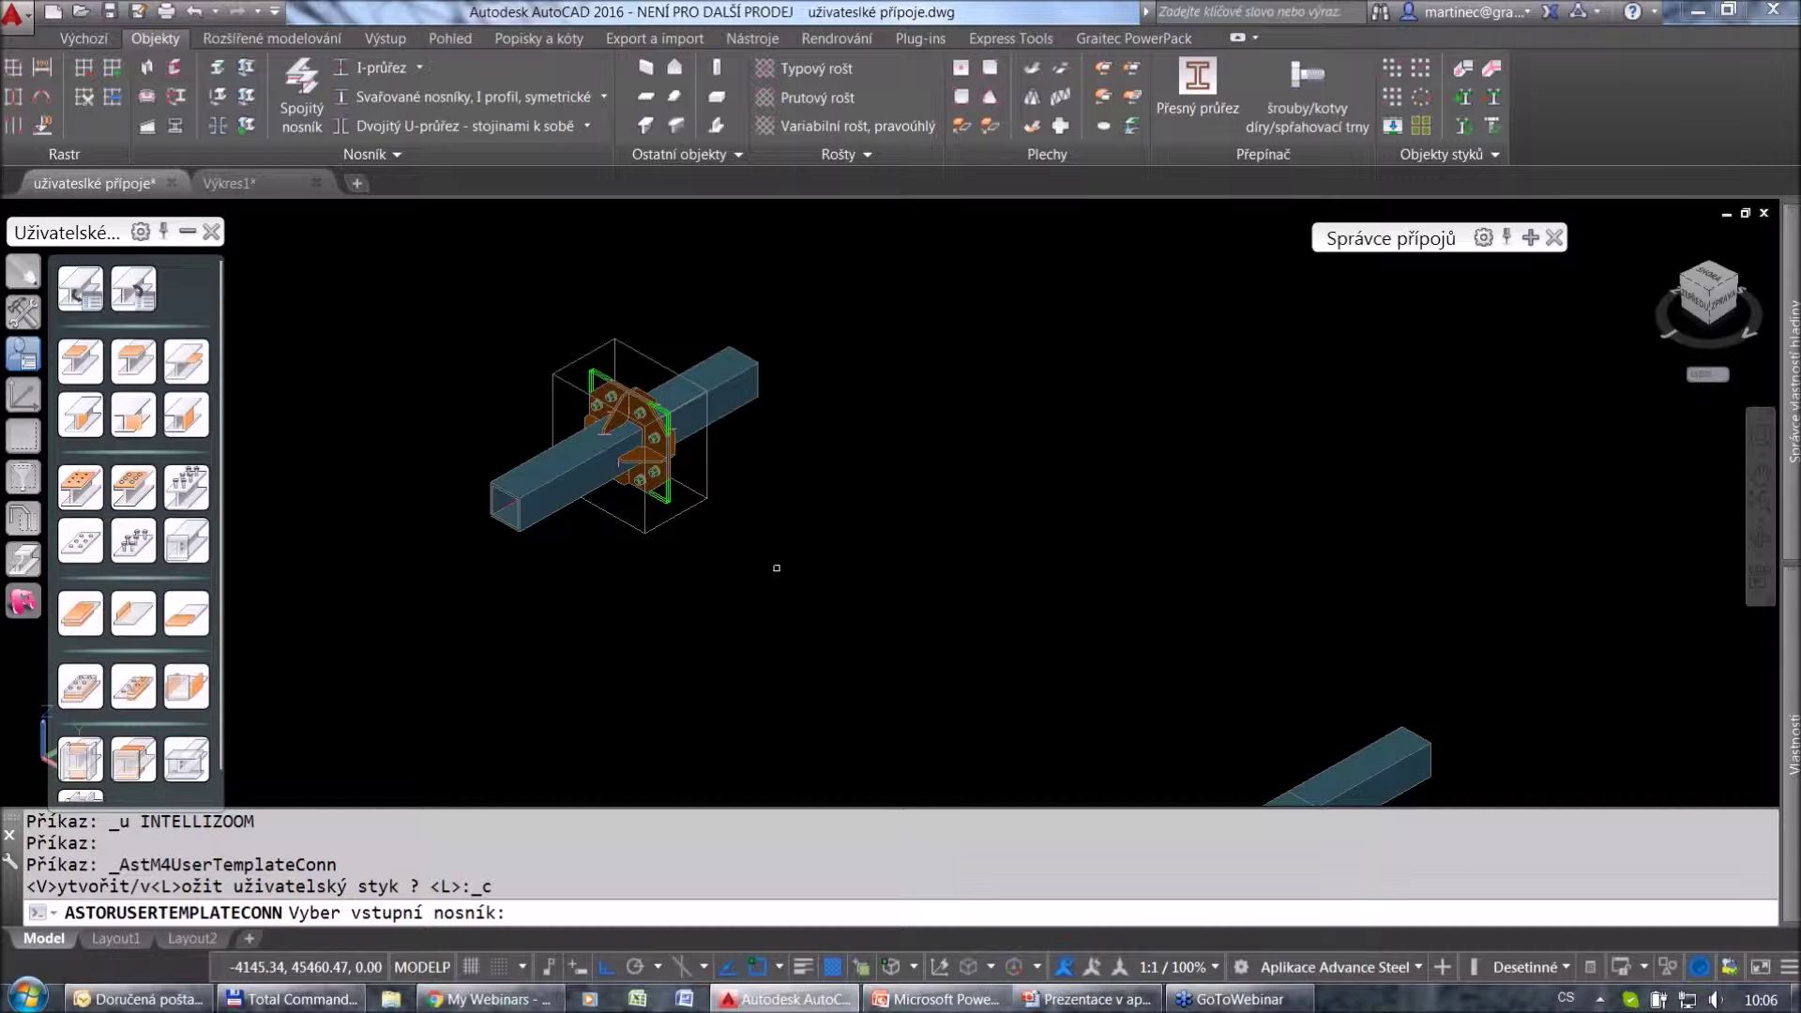
left_click(559, 504)
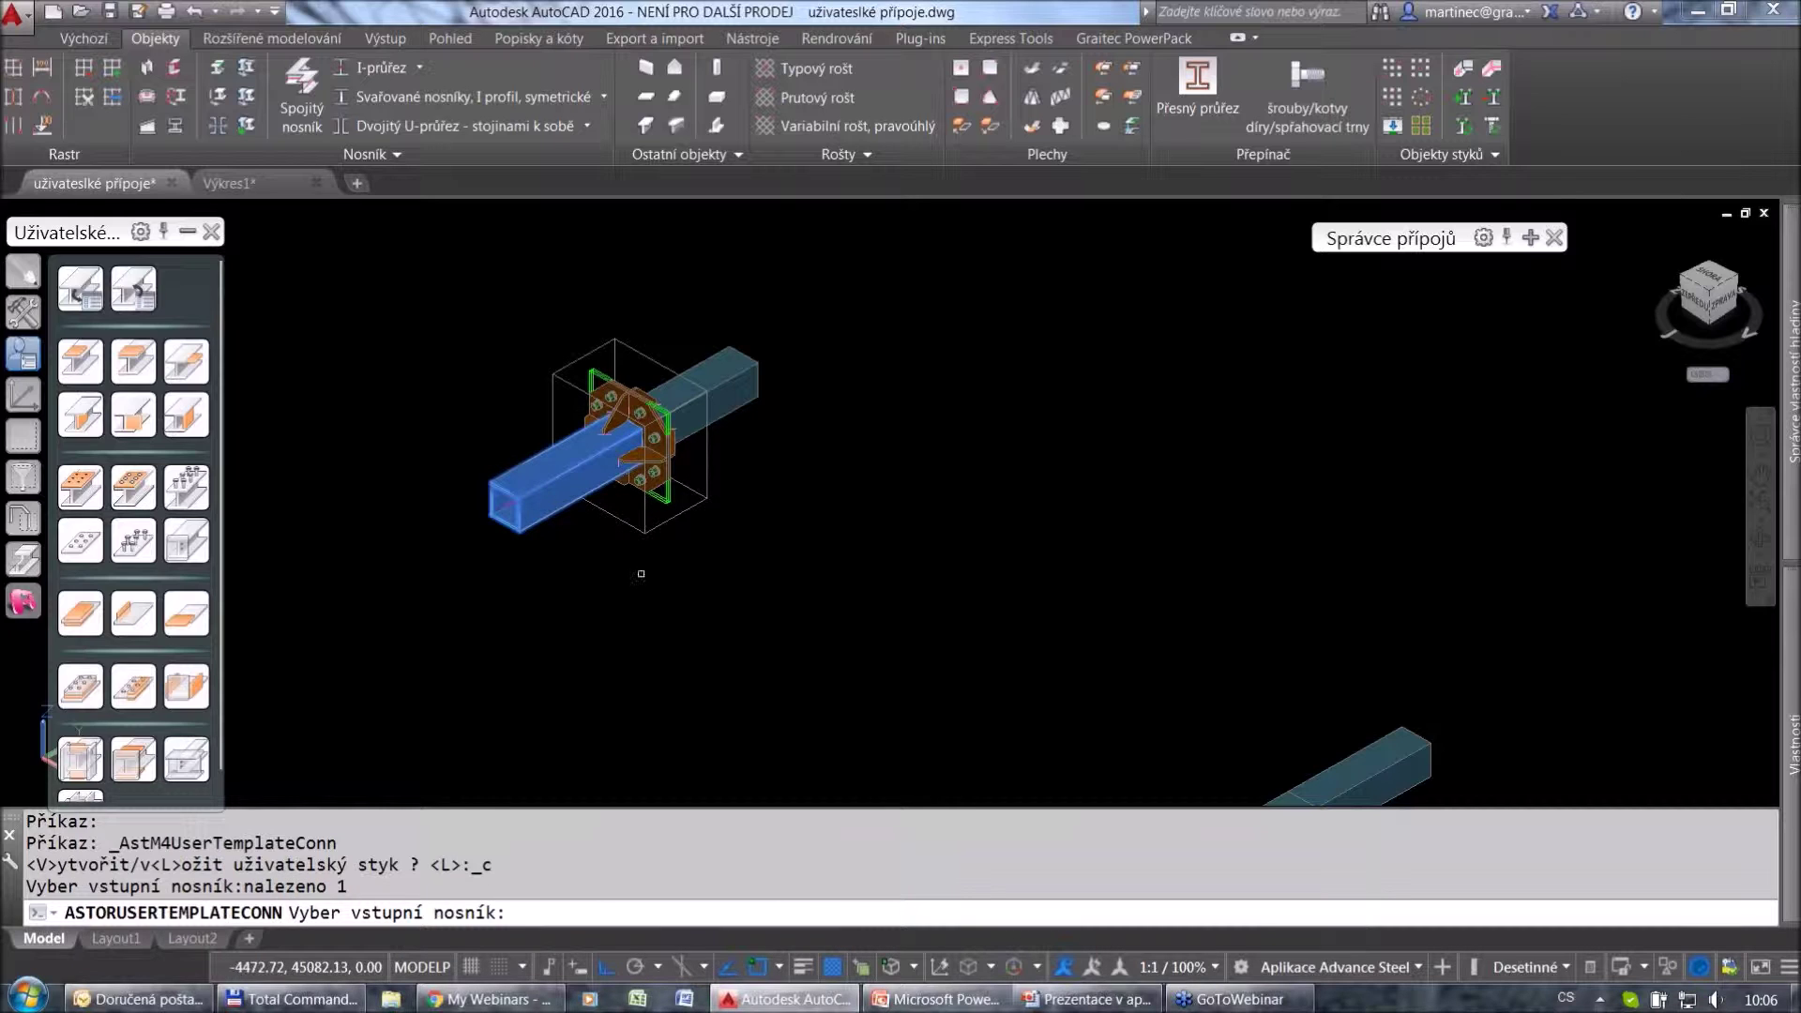
key("Return")
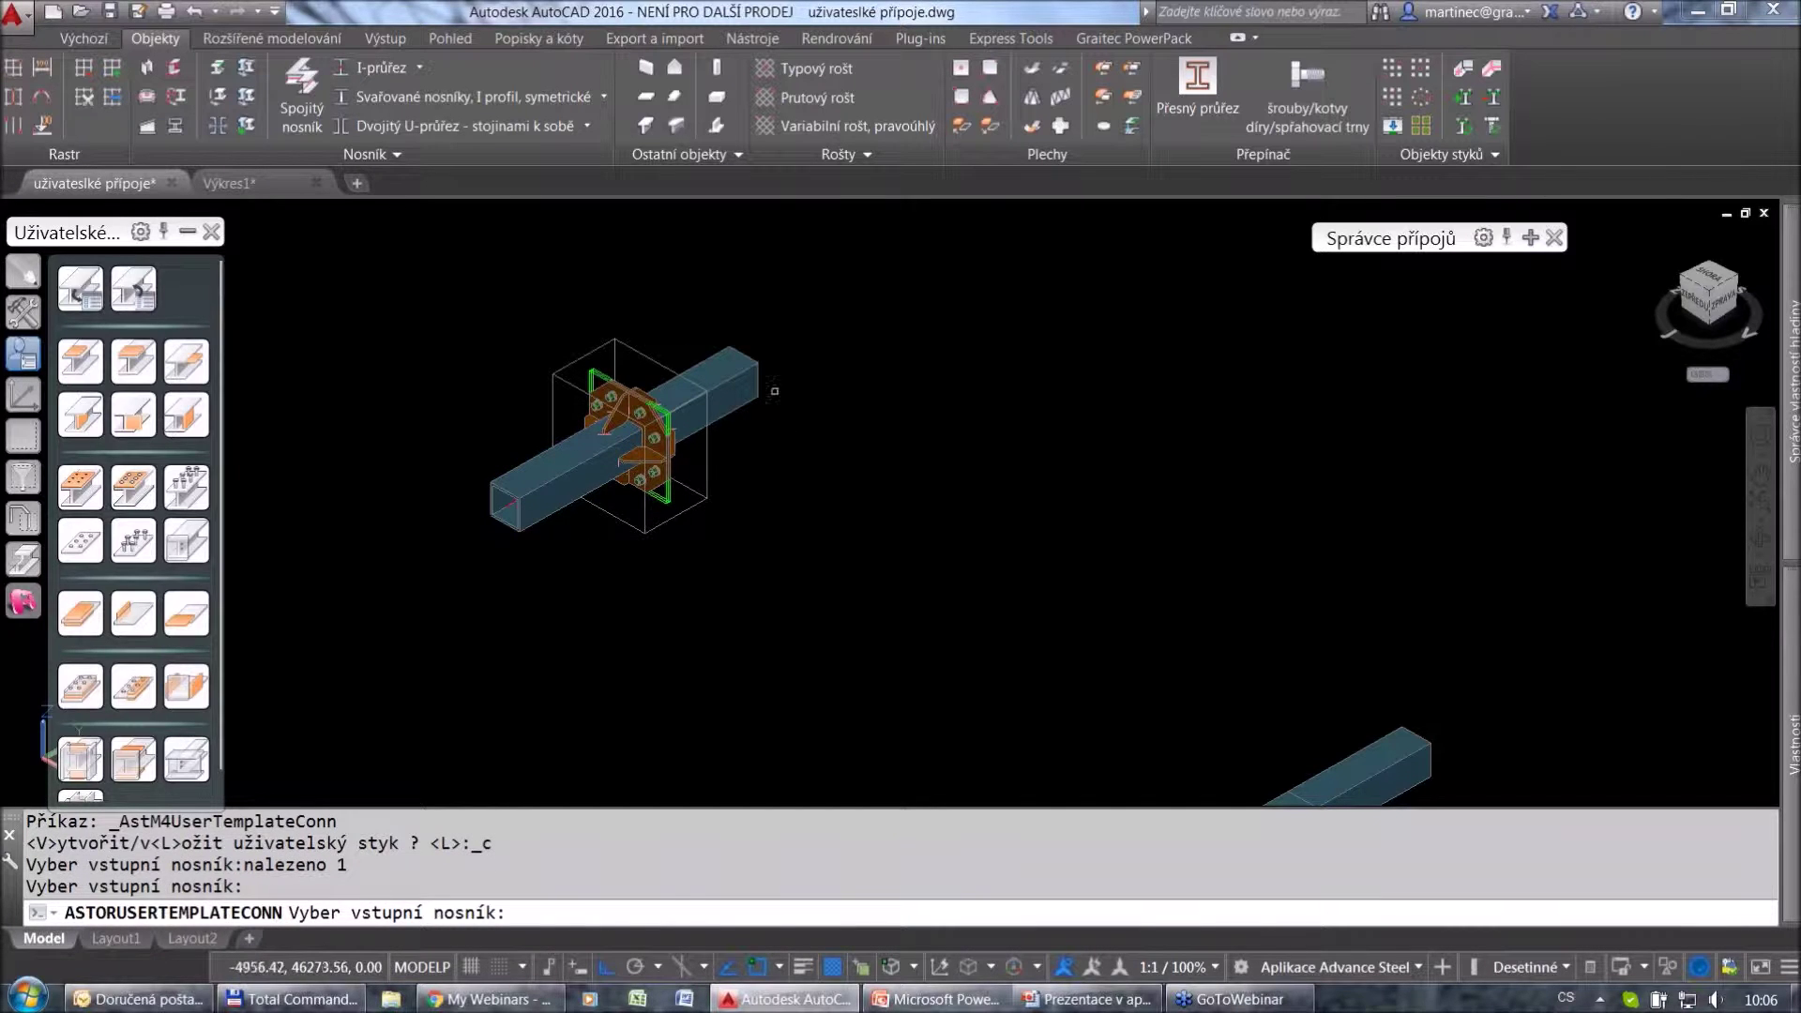
left_click(746, 373)
key("Return")
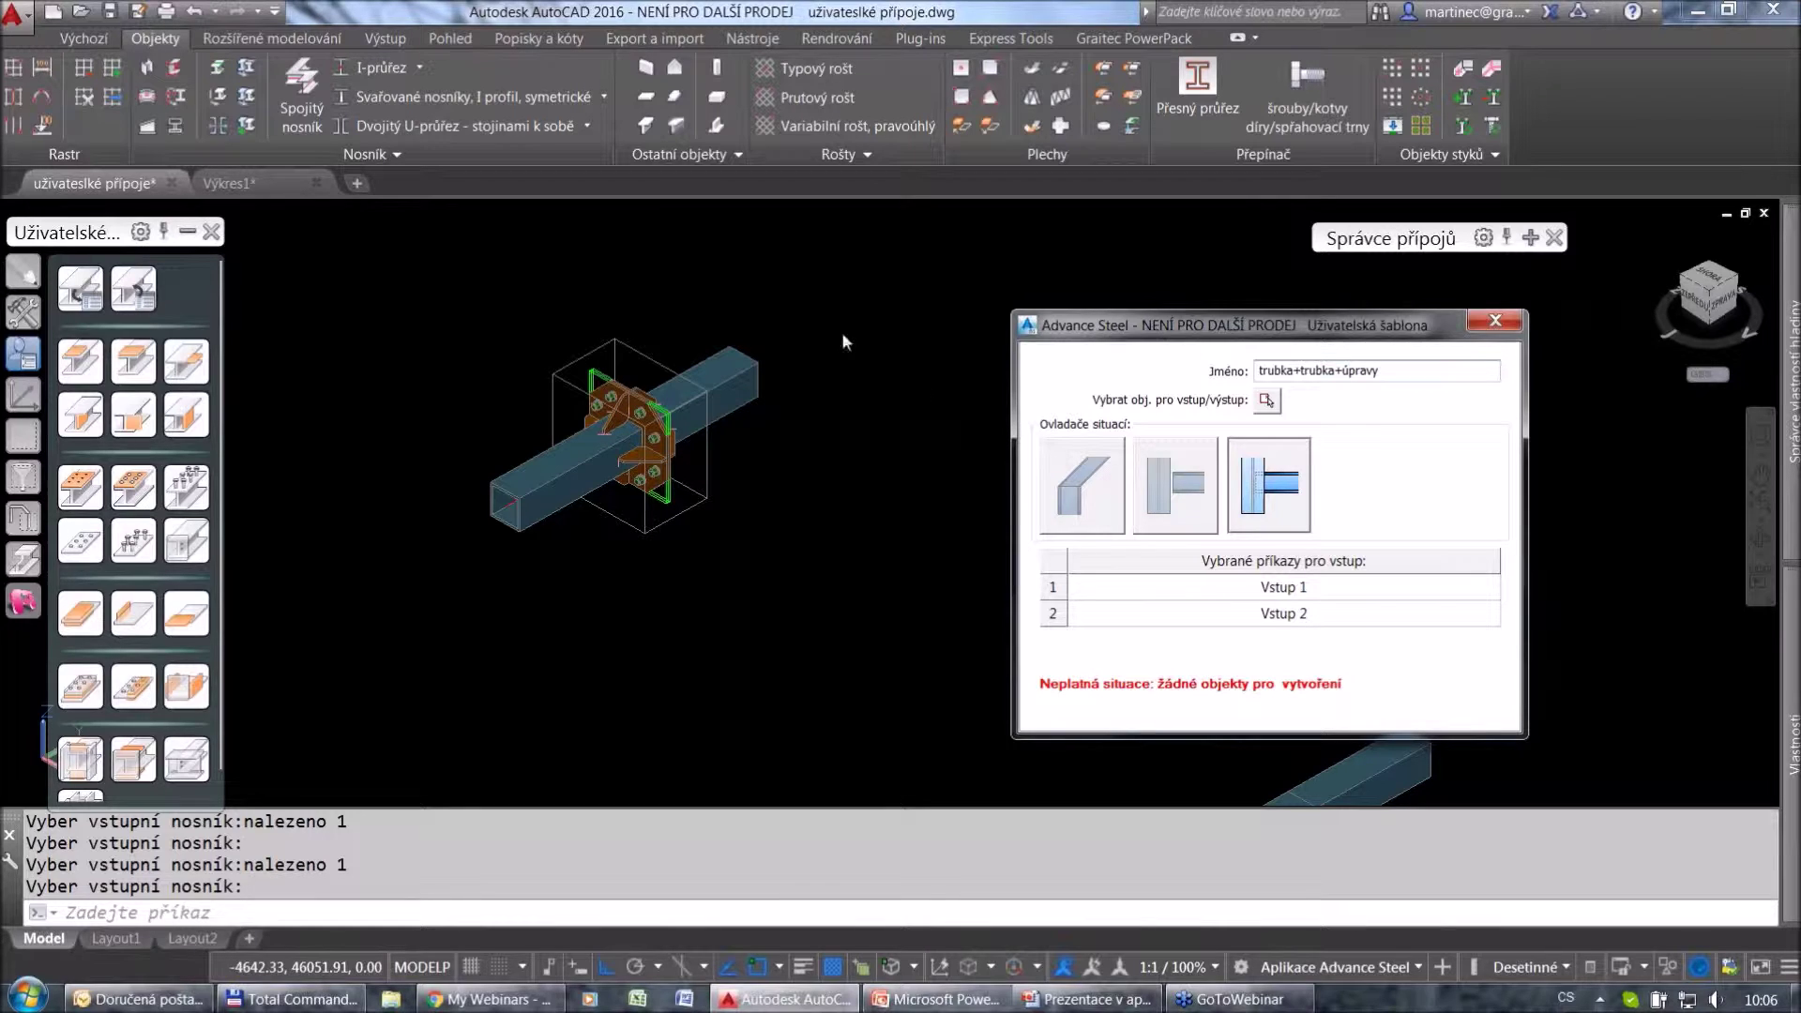
Add all connection objects around the joint between the two tubes to the template and choose the end-to-end beam situation.
mouse_move(1791, 276)
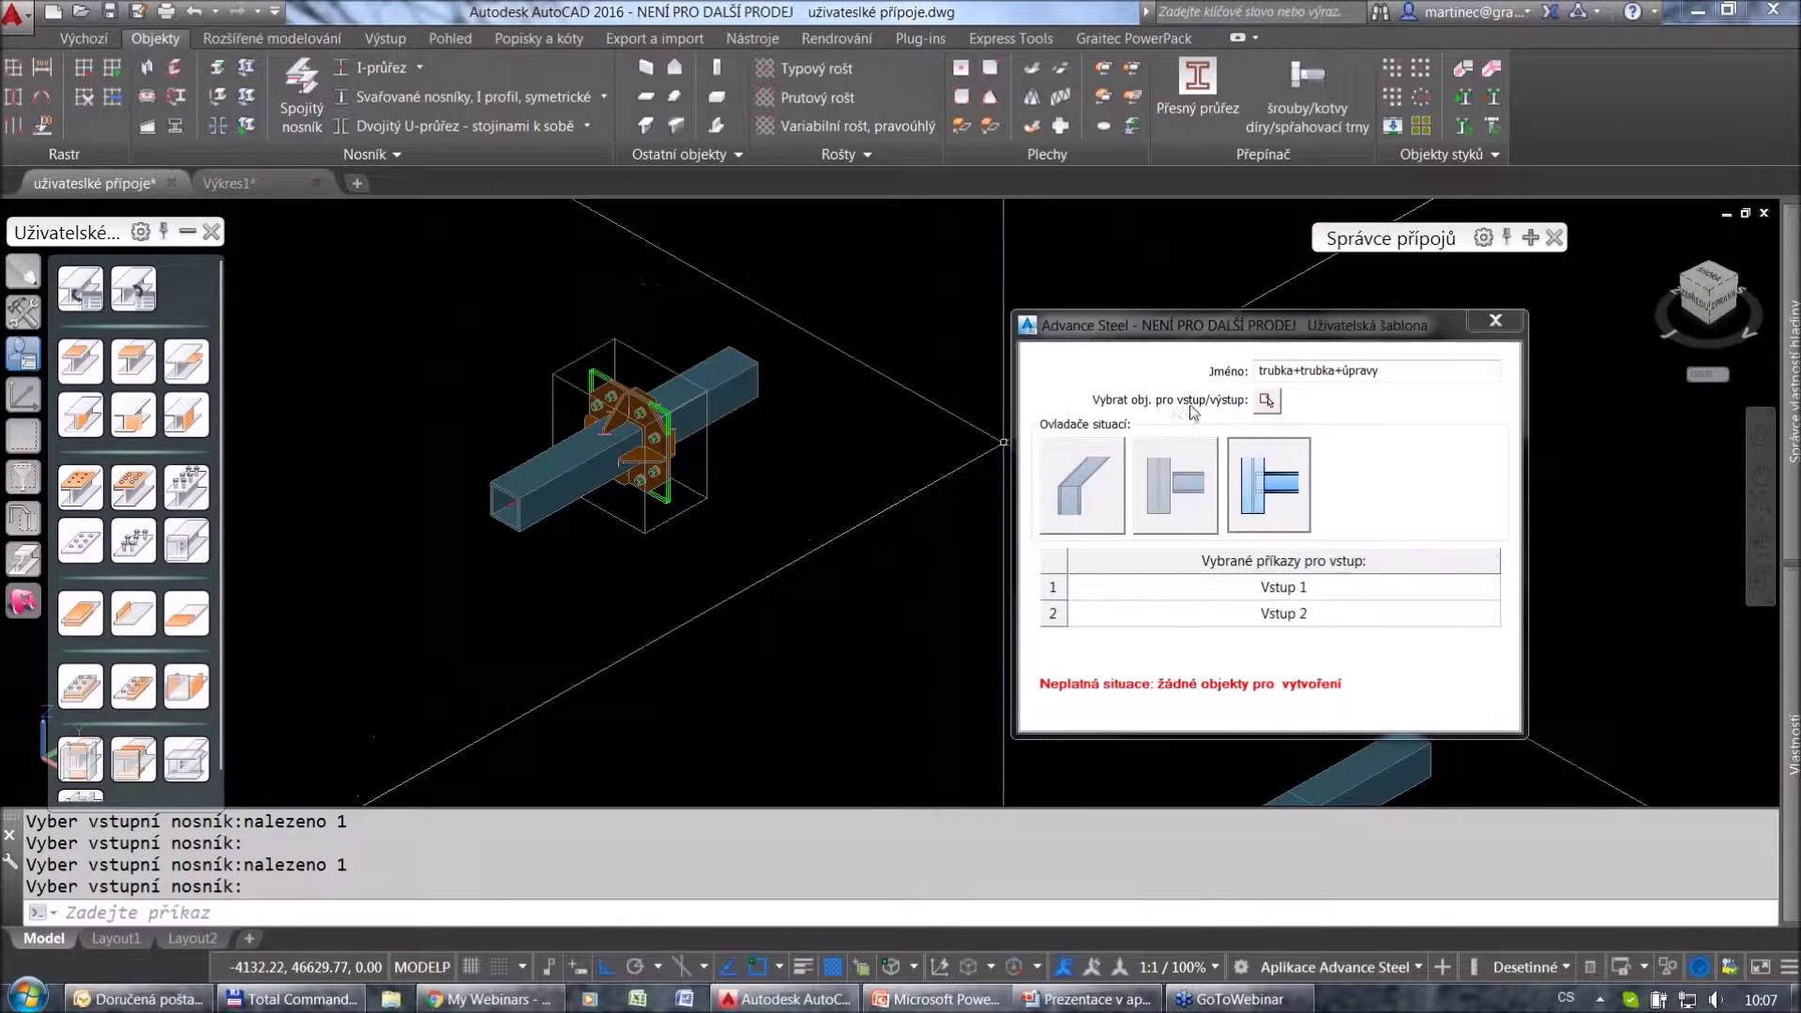
left_click(1268, 402)
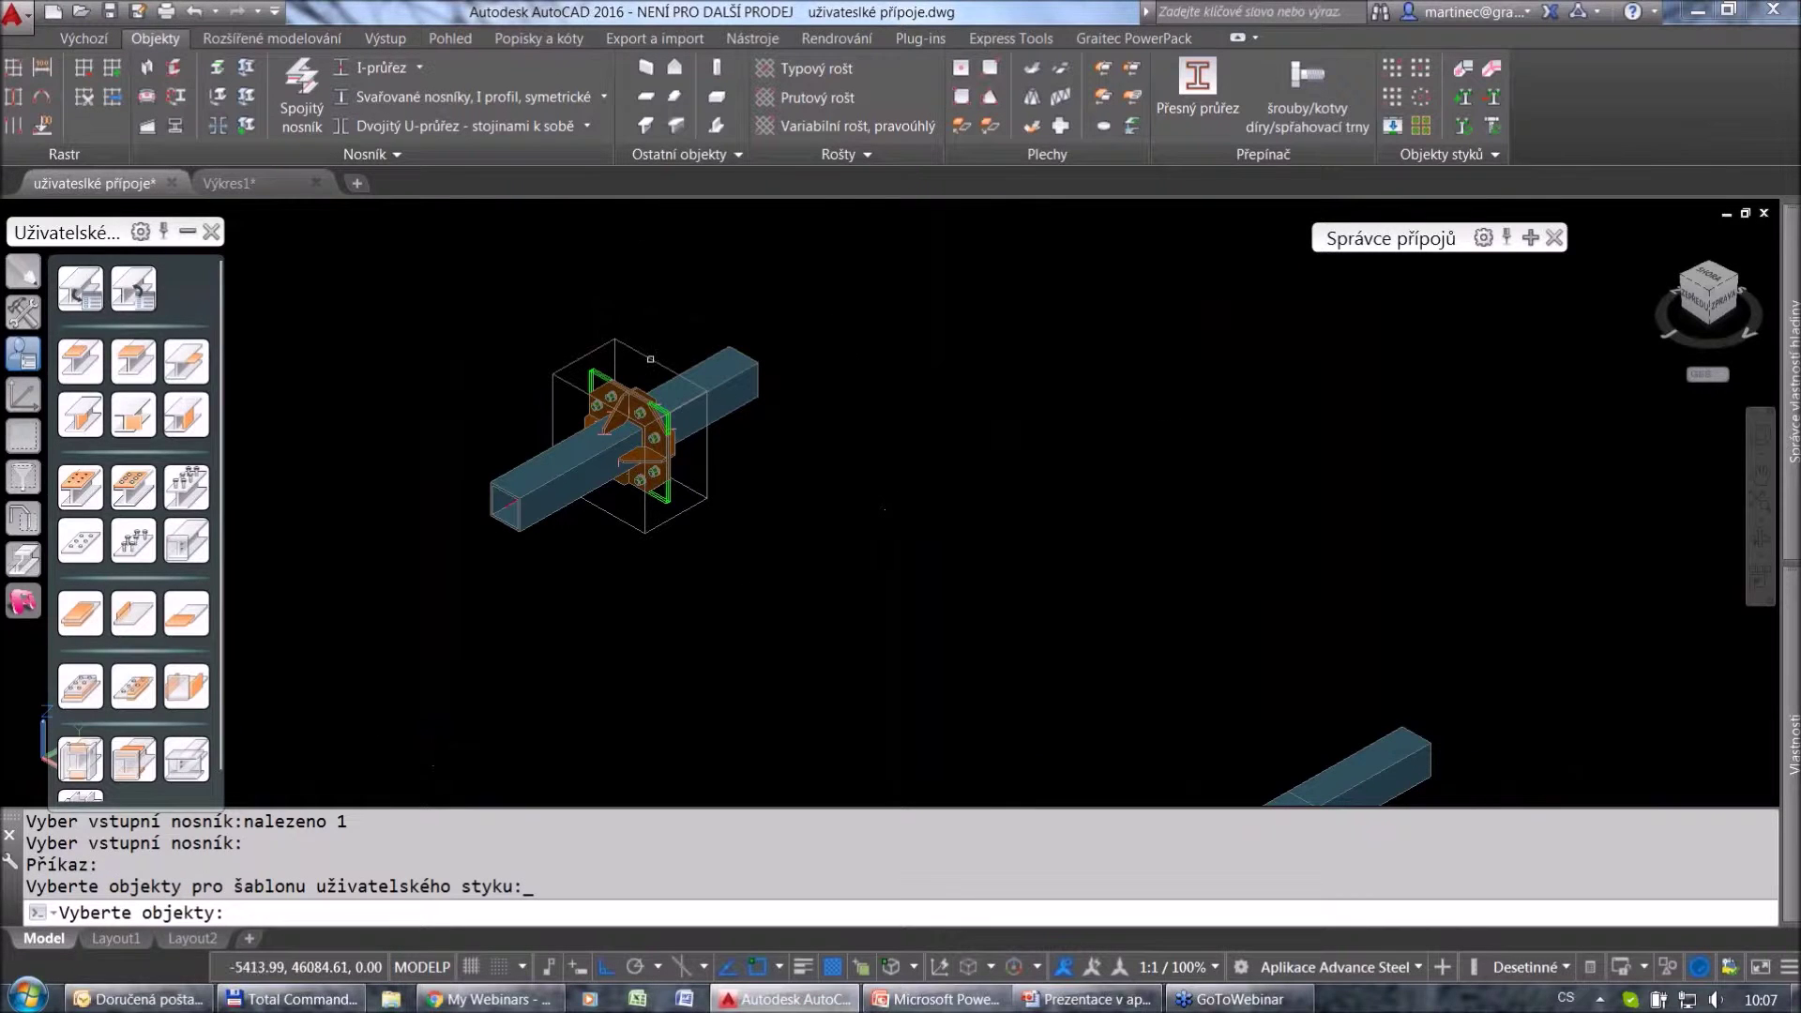
left_click(537, 306)
left_click(736, 550)
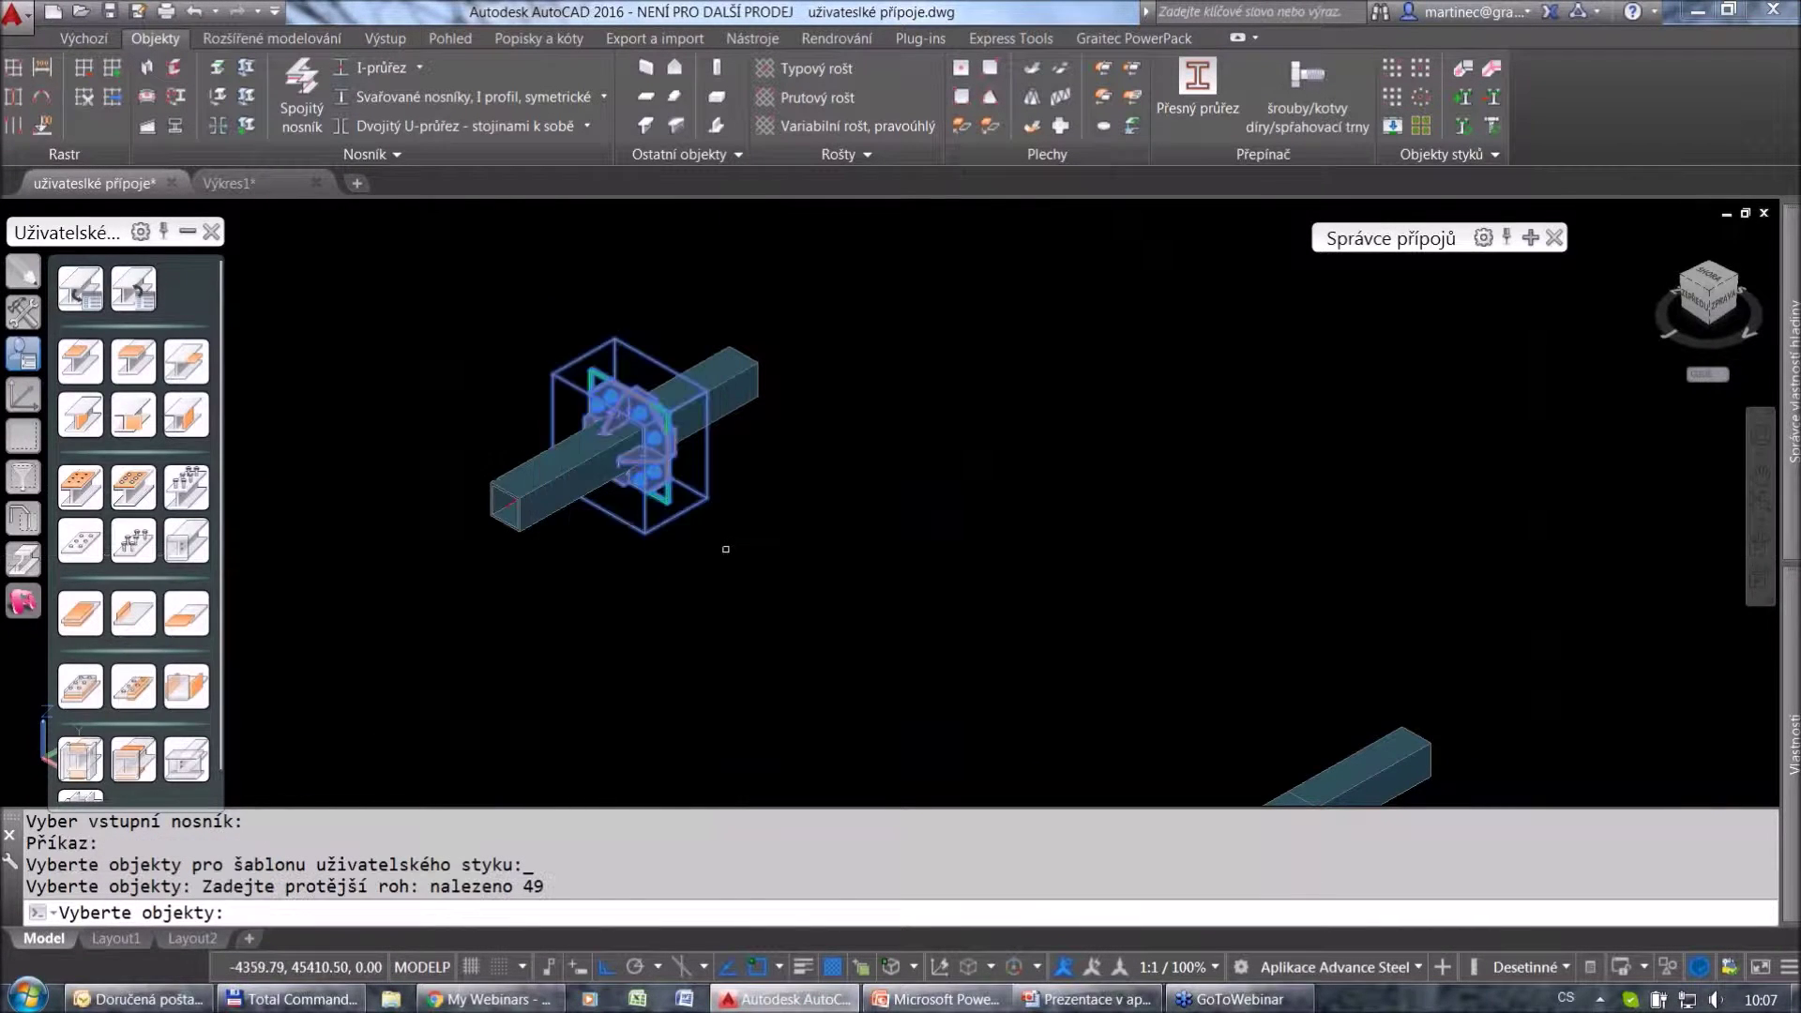
key("Return")
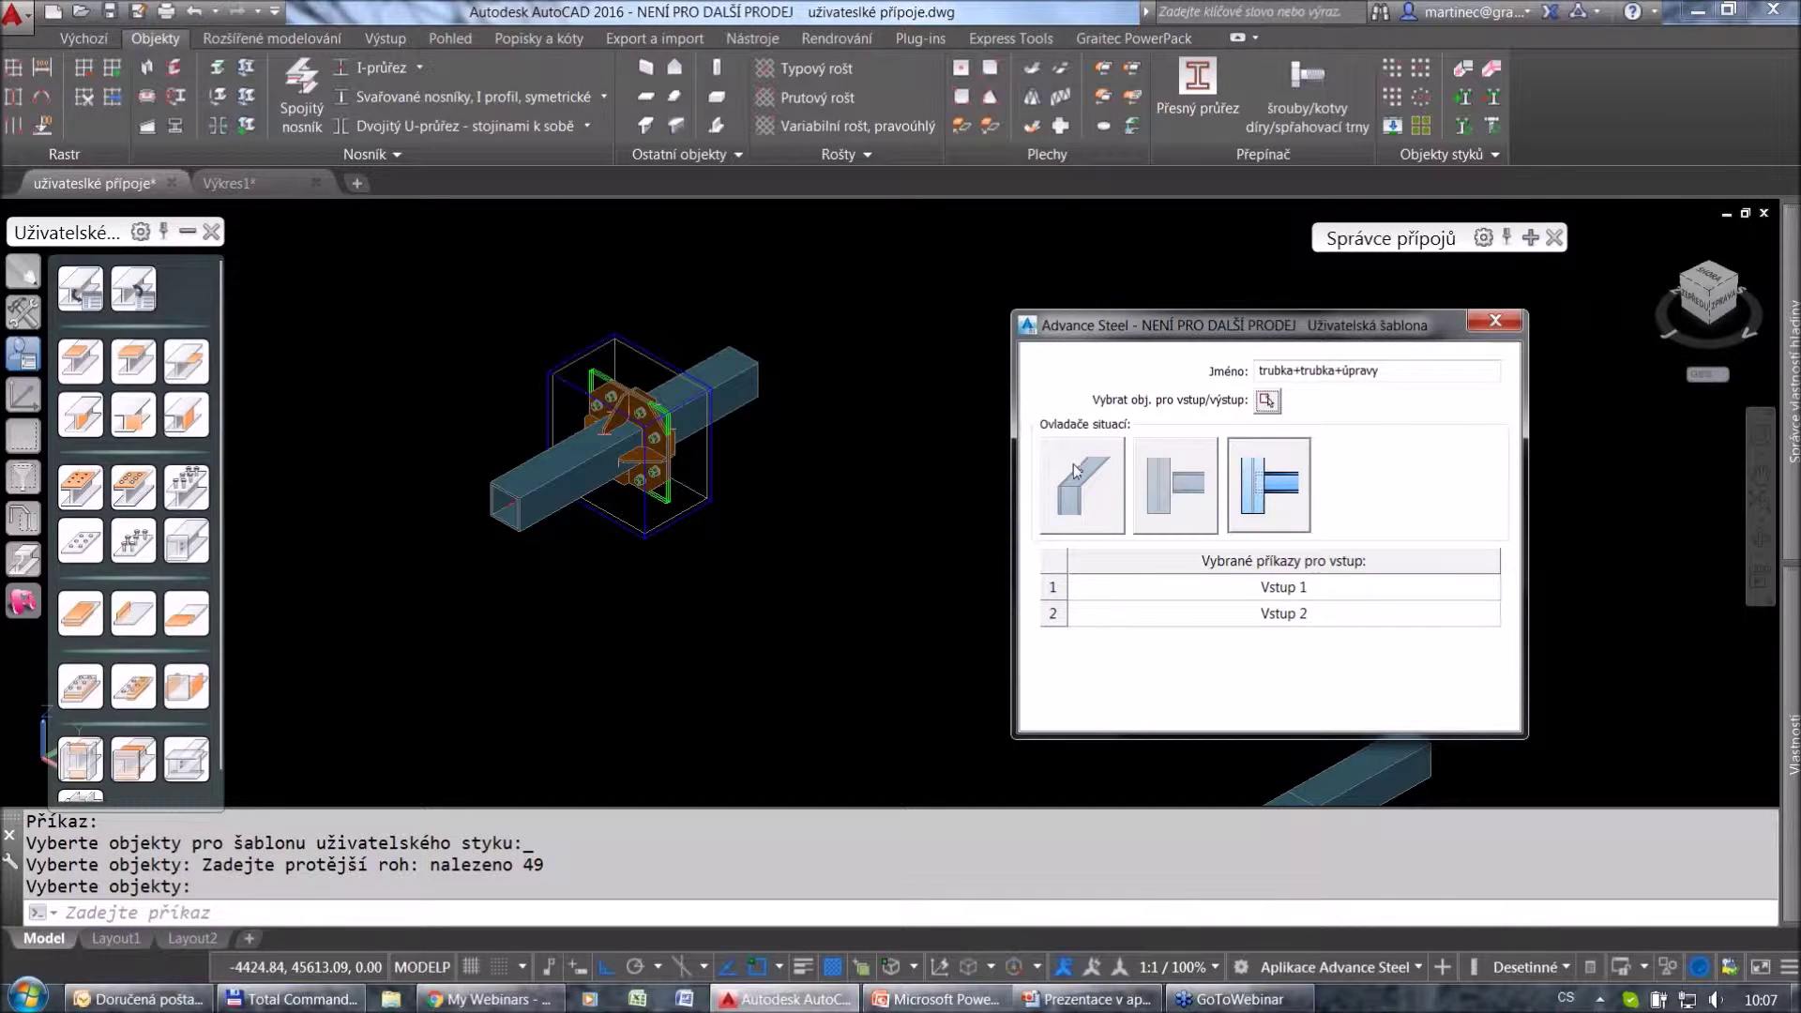
left_click(1088, 504)
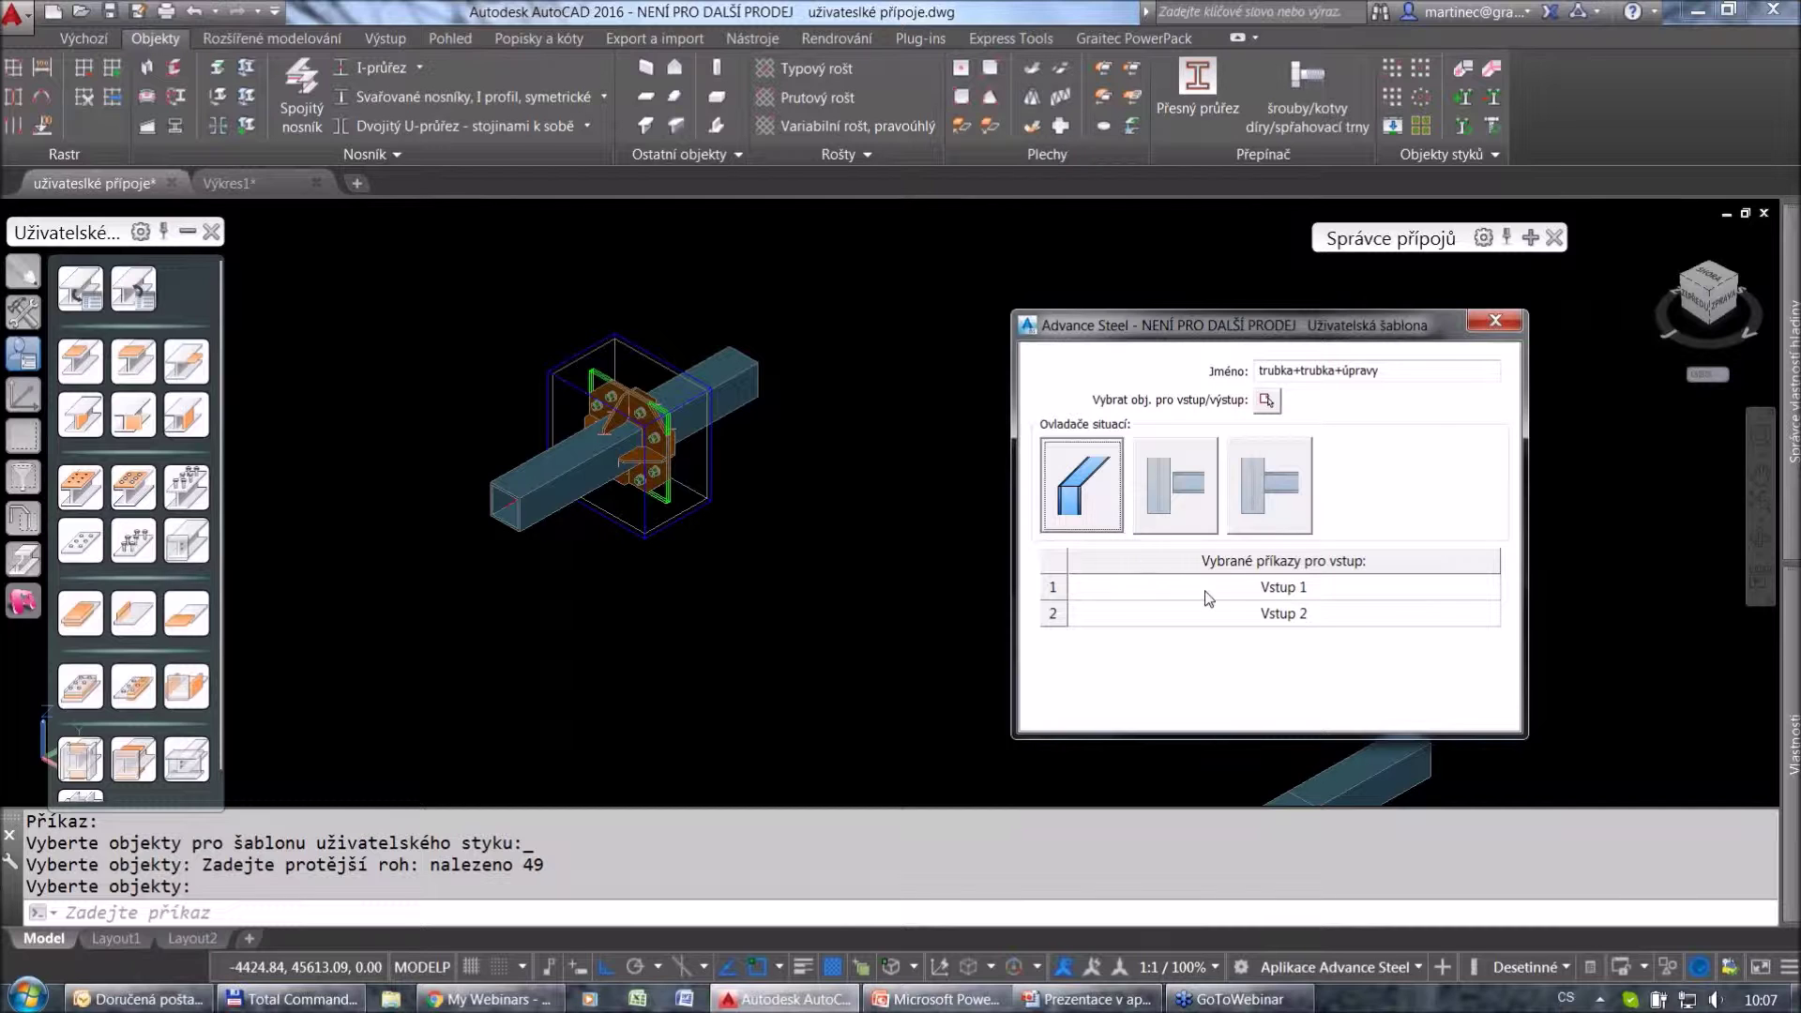
Rename the template's first input prompt as "Nosník 1".
left_click(1268, 595)
left_click(1284, 591)
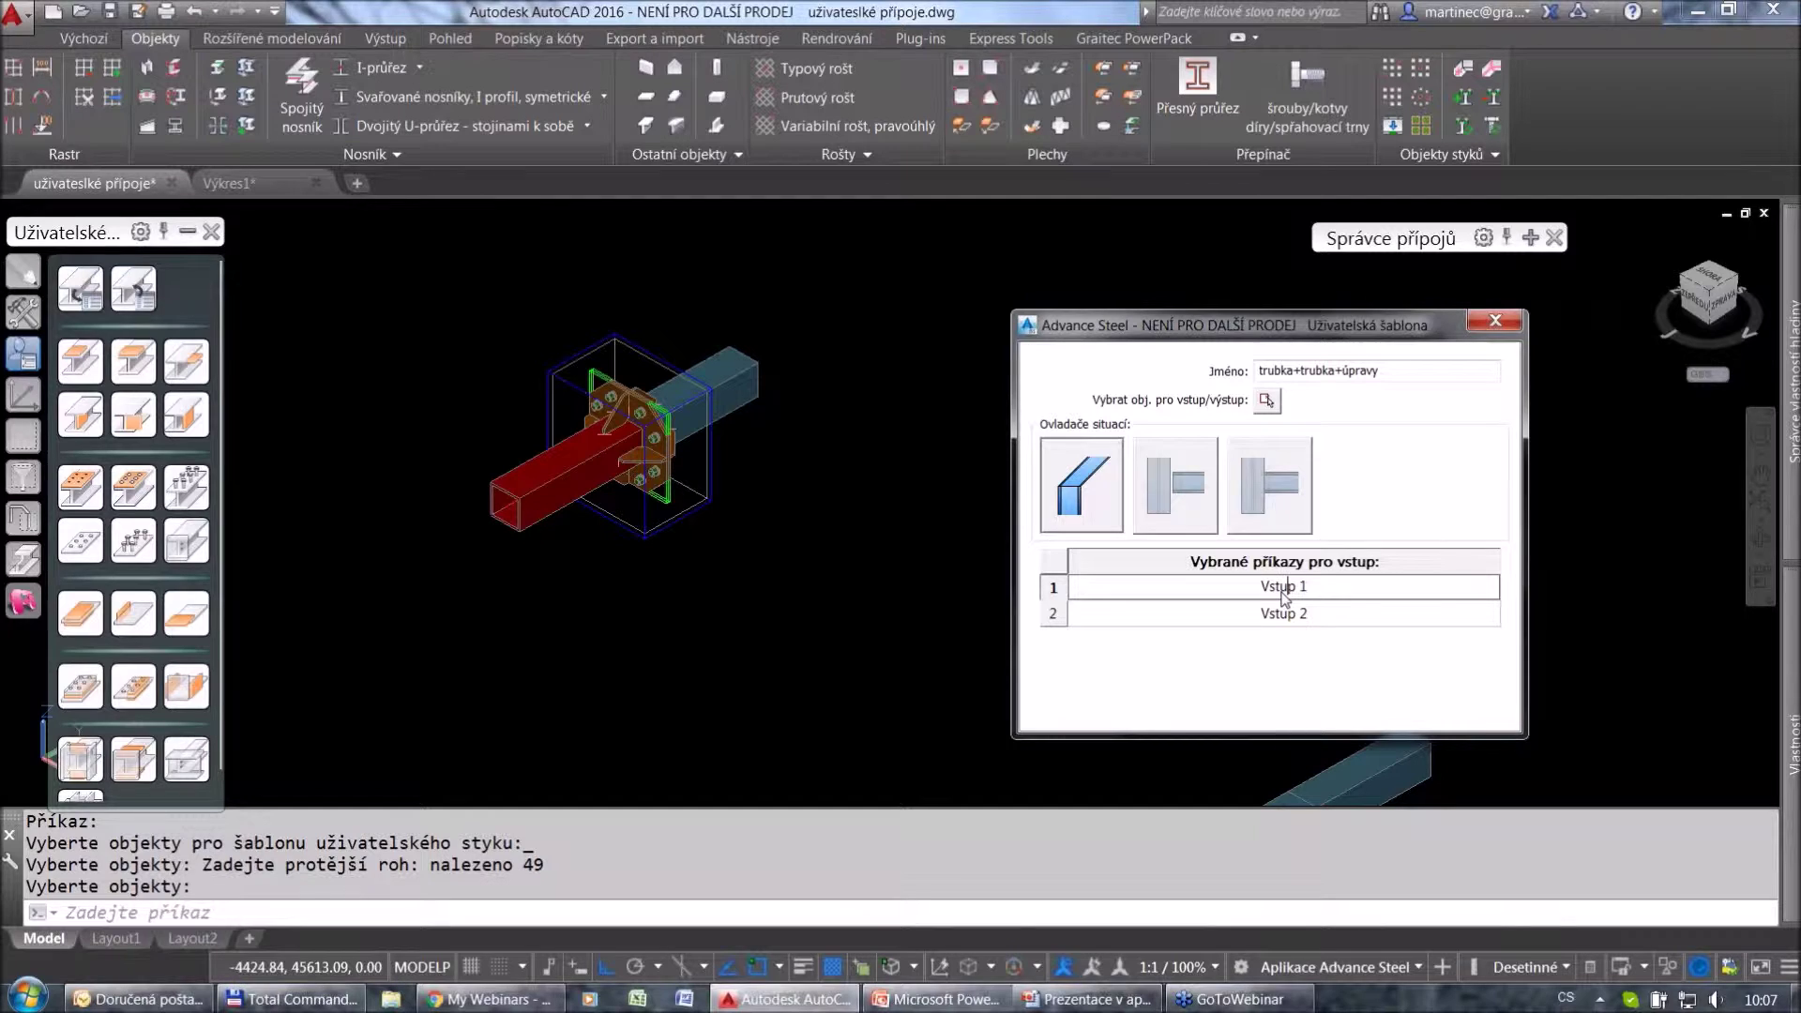
key("BackSpace")
key("BackSpace")
key("BackSpace")
key("BackSpace")
key("BackSpace")
key("BackSpace")
key("BackSpace")
type("Nosník 1")
Rename the template's first input prompt as "Trubka 1".
left_click(1303, 588)
key("BackSpace")
key("BackSpace")
key("BackSpace")
key("BackSpace")
key("BackSpace")
key("BackSpace")
key("BackSpace")
type("Trubk")
mouse_move(1791, 381)
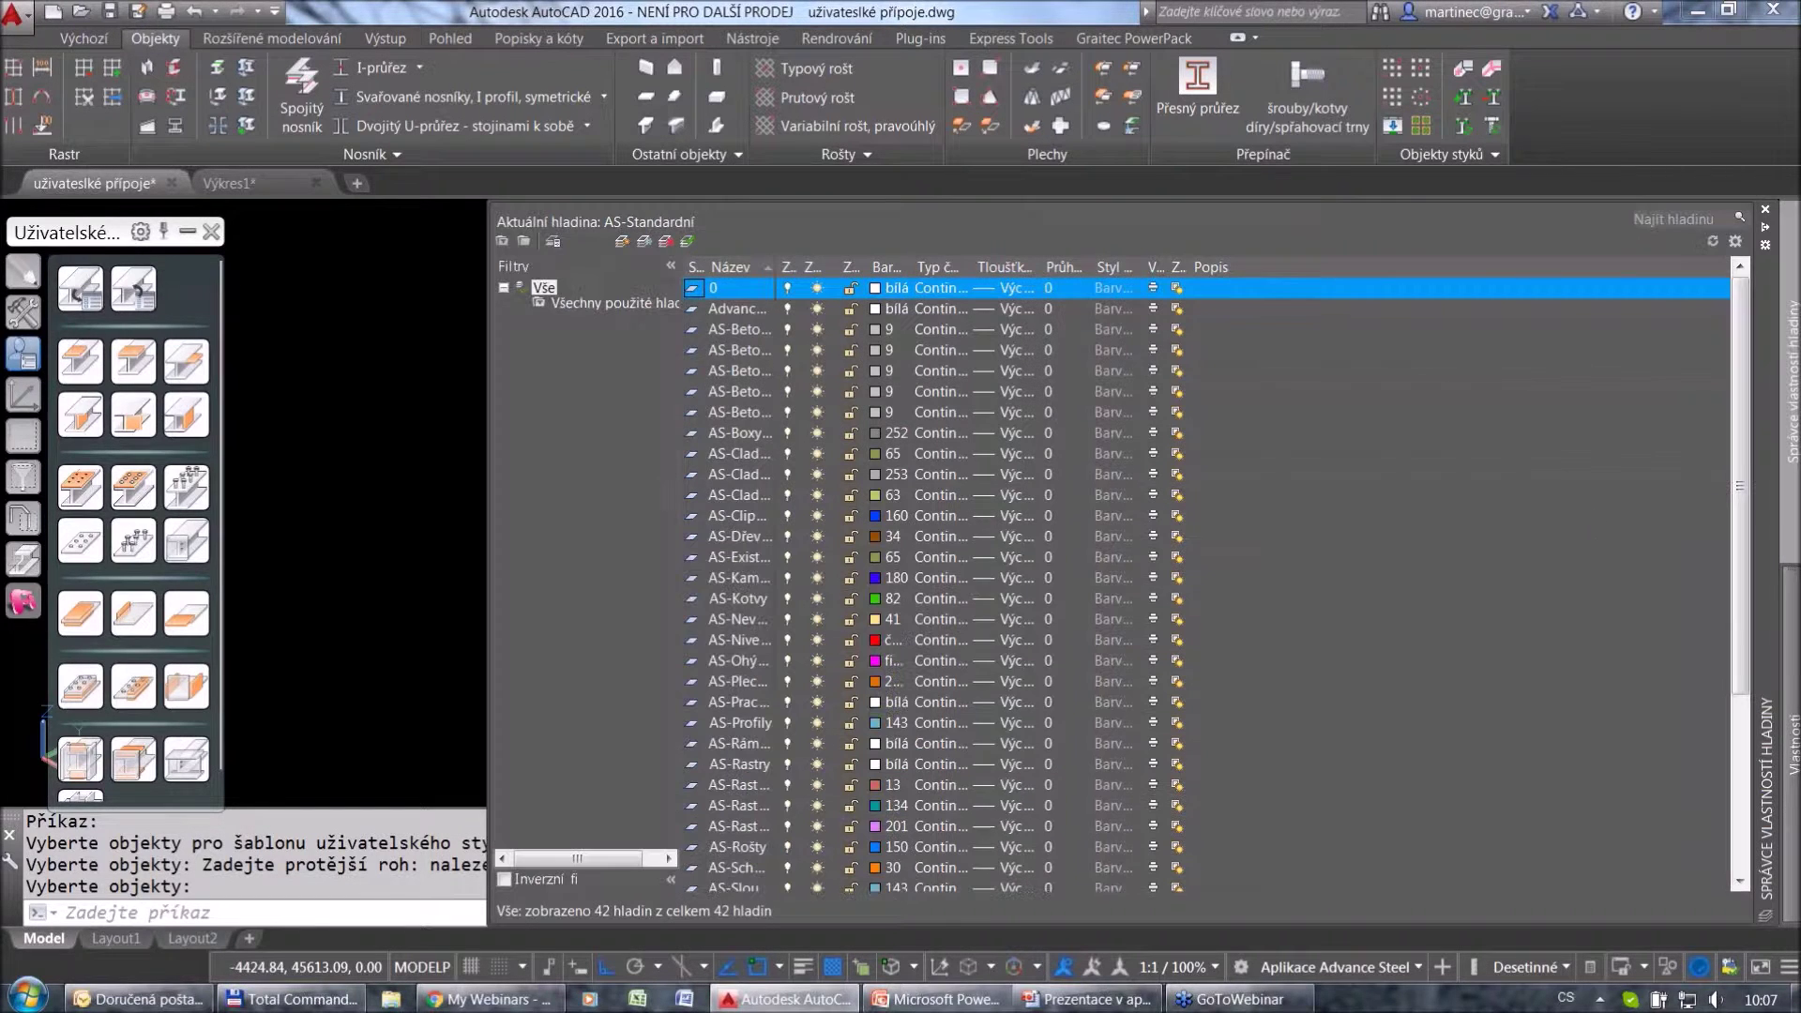
left_click(442, 577)
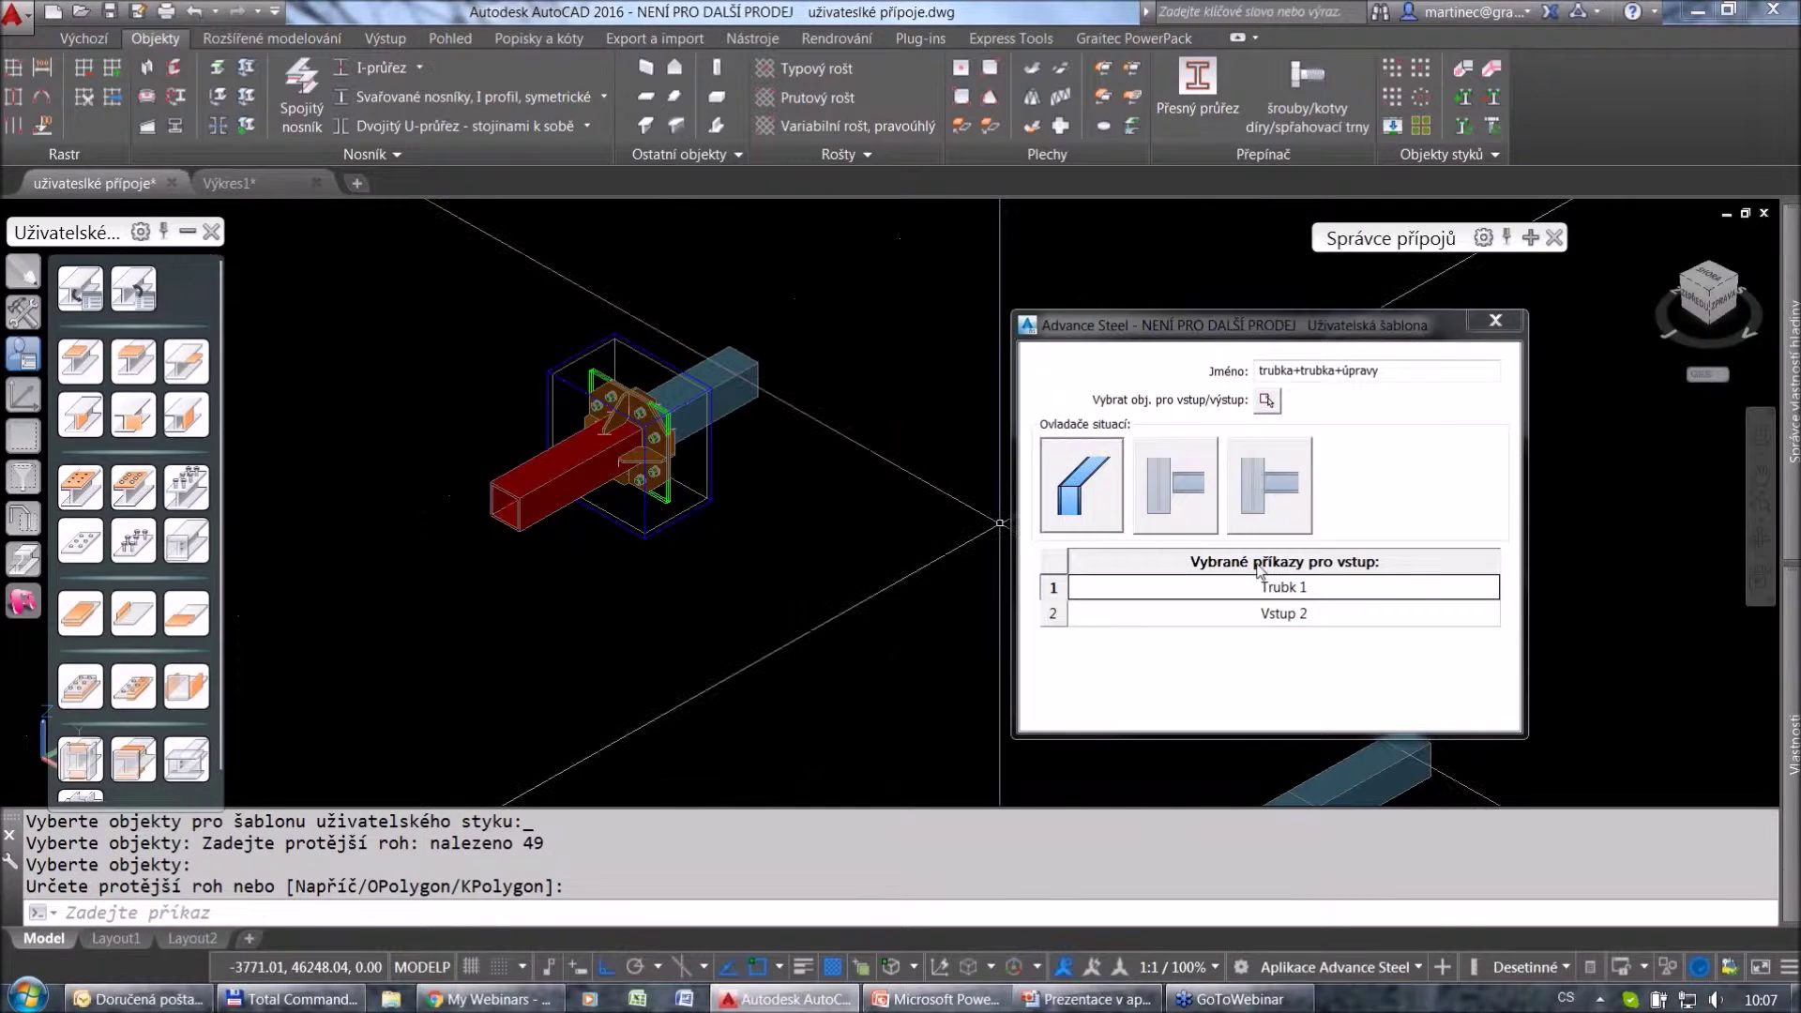
left_click(1297, 588)
type("a")
Rename the template's second input prompt as "Trubka 2" and close the template definition.
left_click(1299, 614)
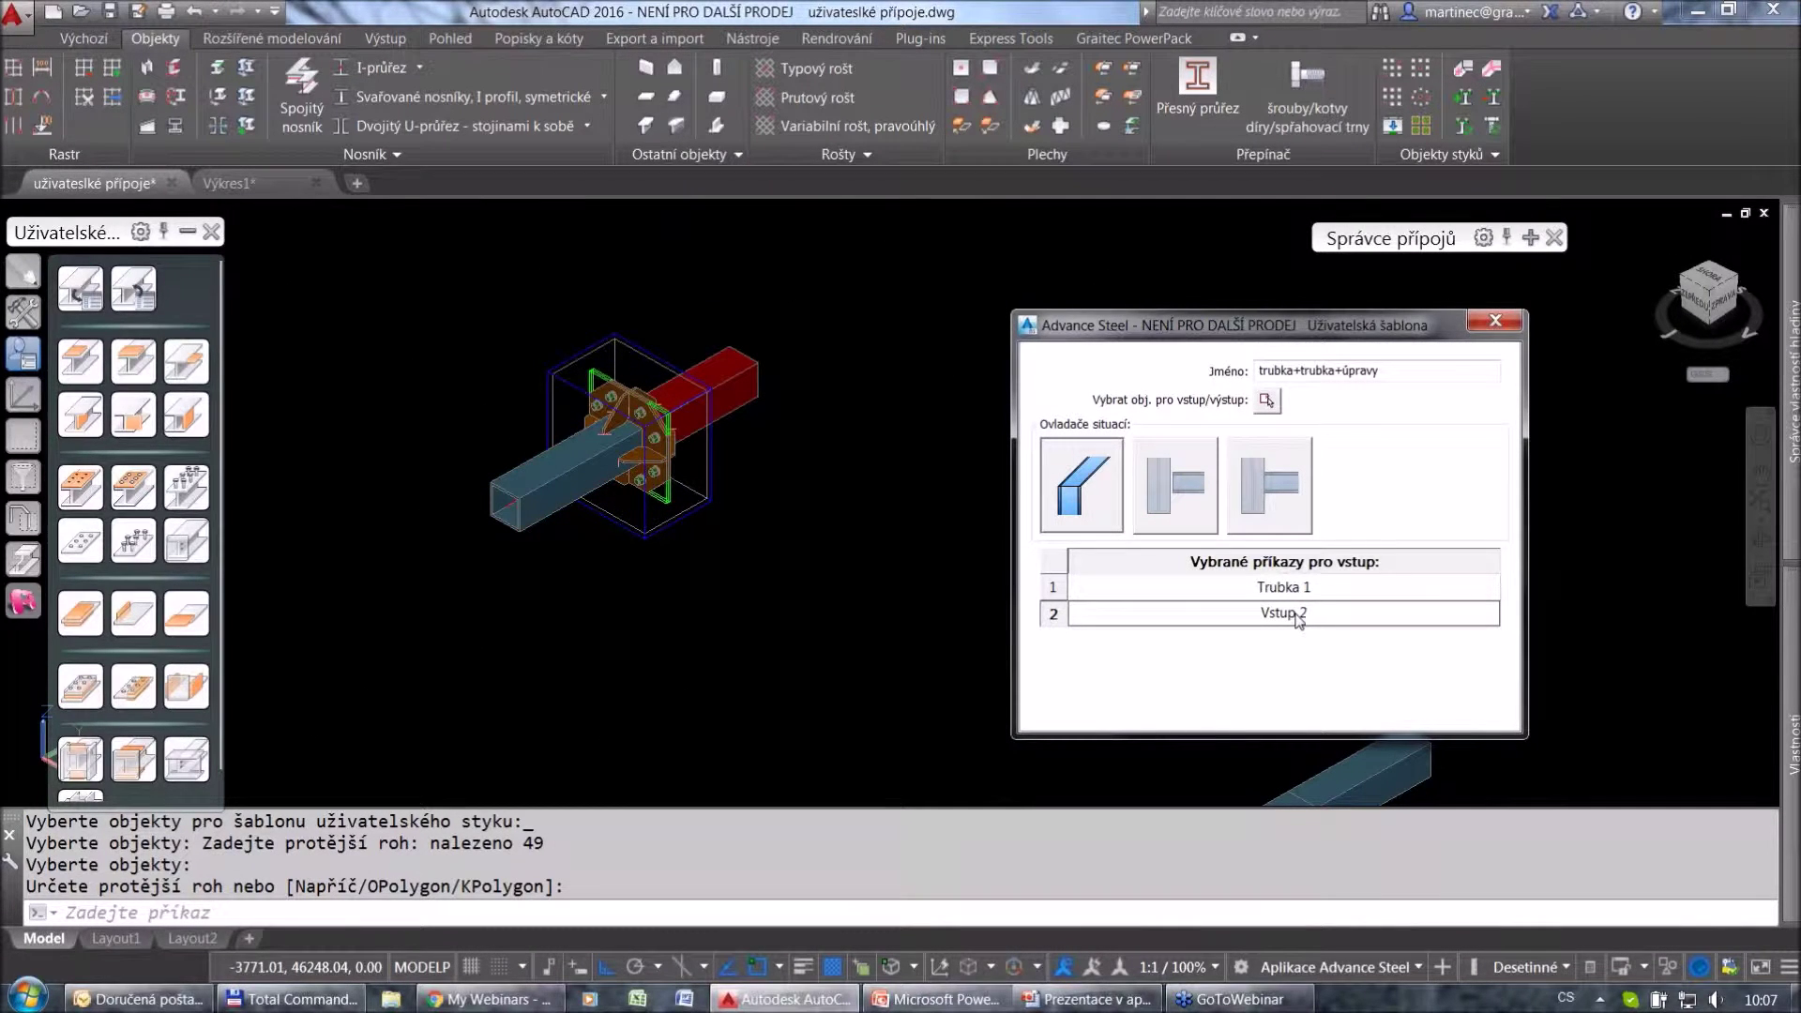
key("BackSpace")
key("BackSpace")
key("BackSpace")
key("BackSpace")
key("BackSpace")
type("Trubka")
left_click(1498, 328)
Insert the user connection template "trubka+trubka+úpravy" between the two collinear tubes that have no connection.
middle_click_drag(1204, 576, 1185, 454)
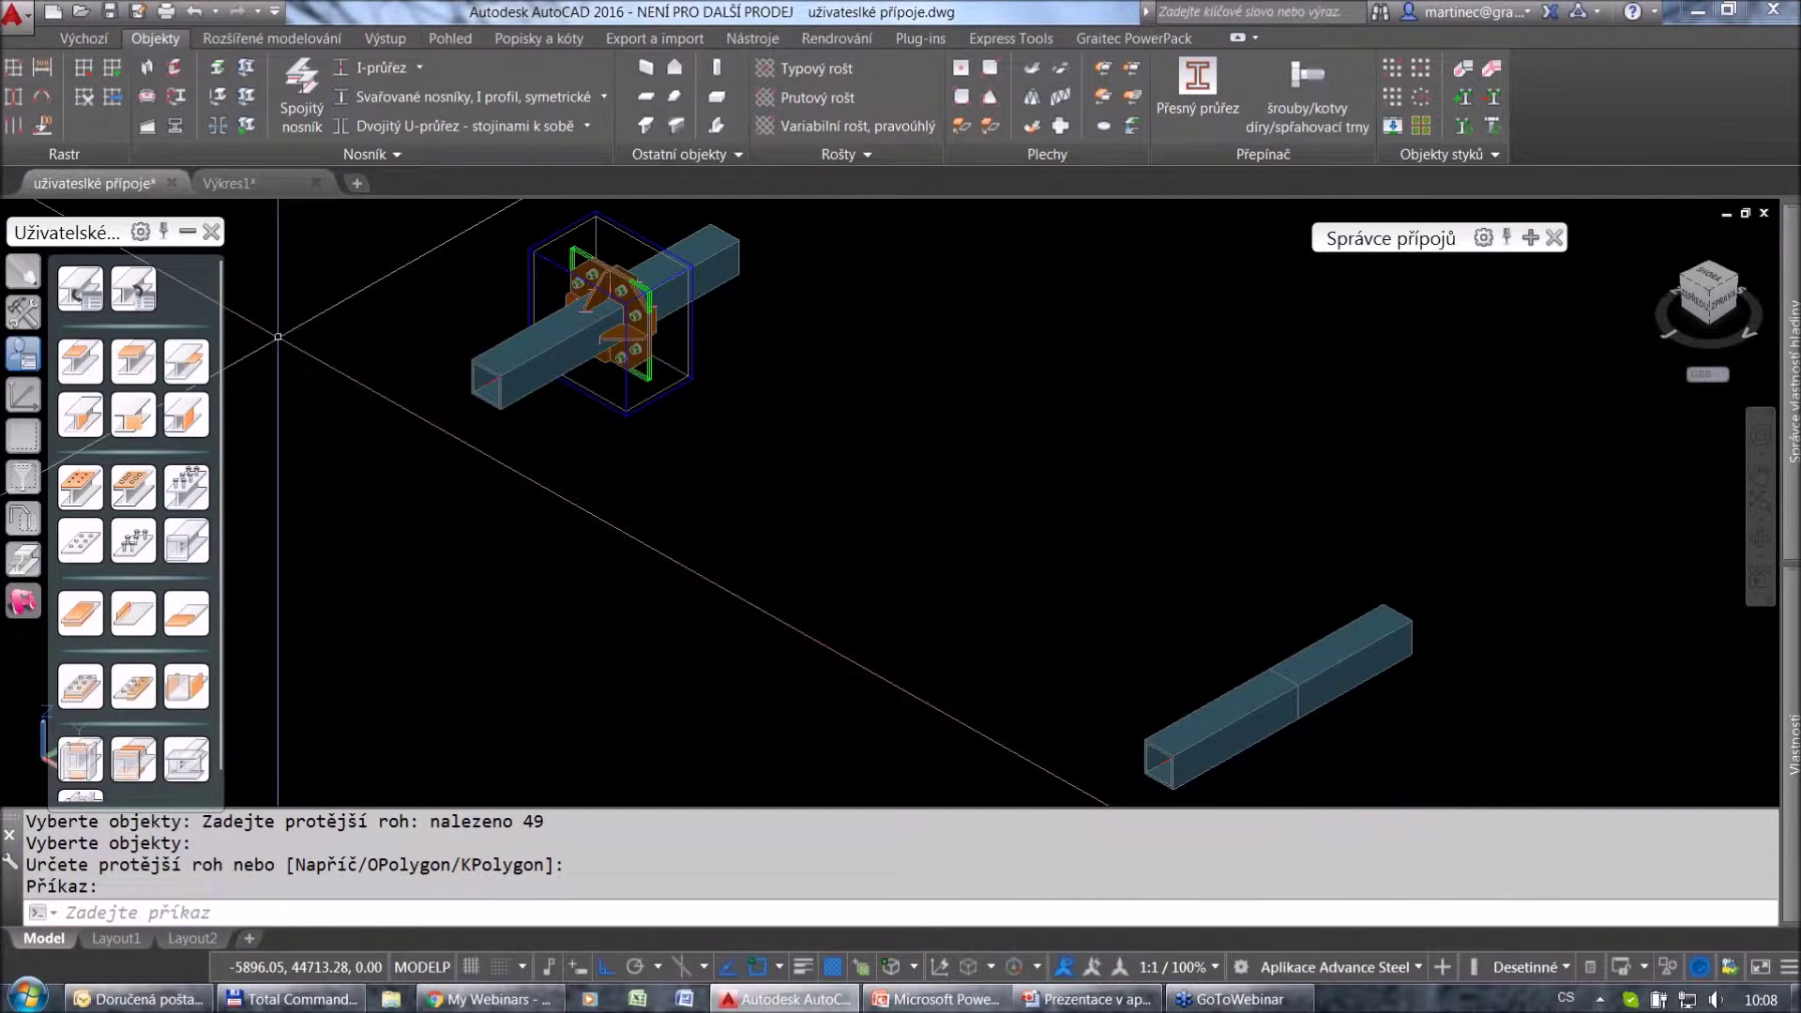
left_click(143, 296)
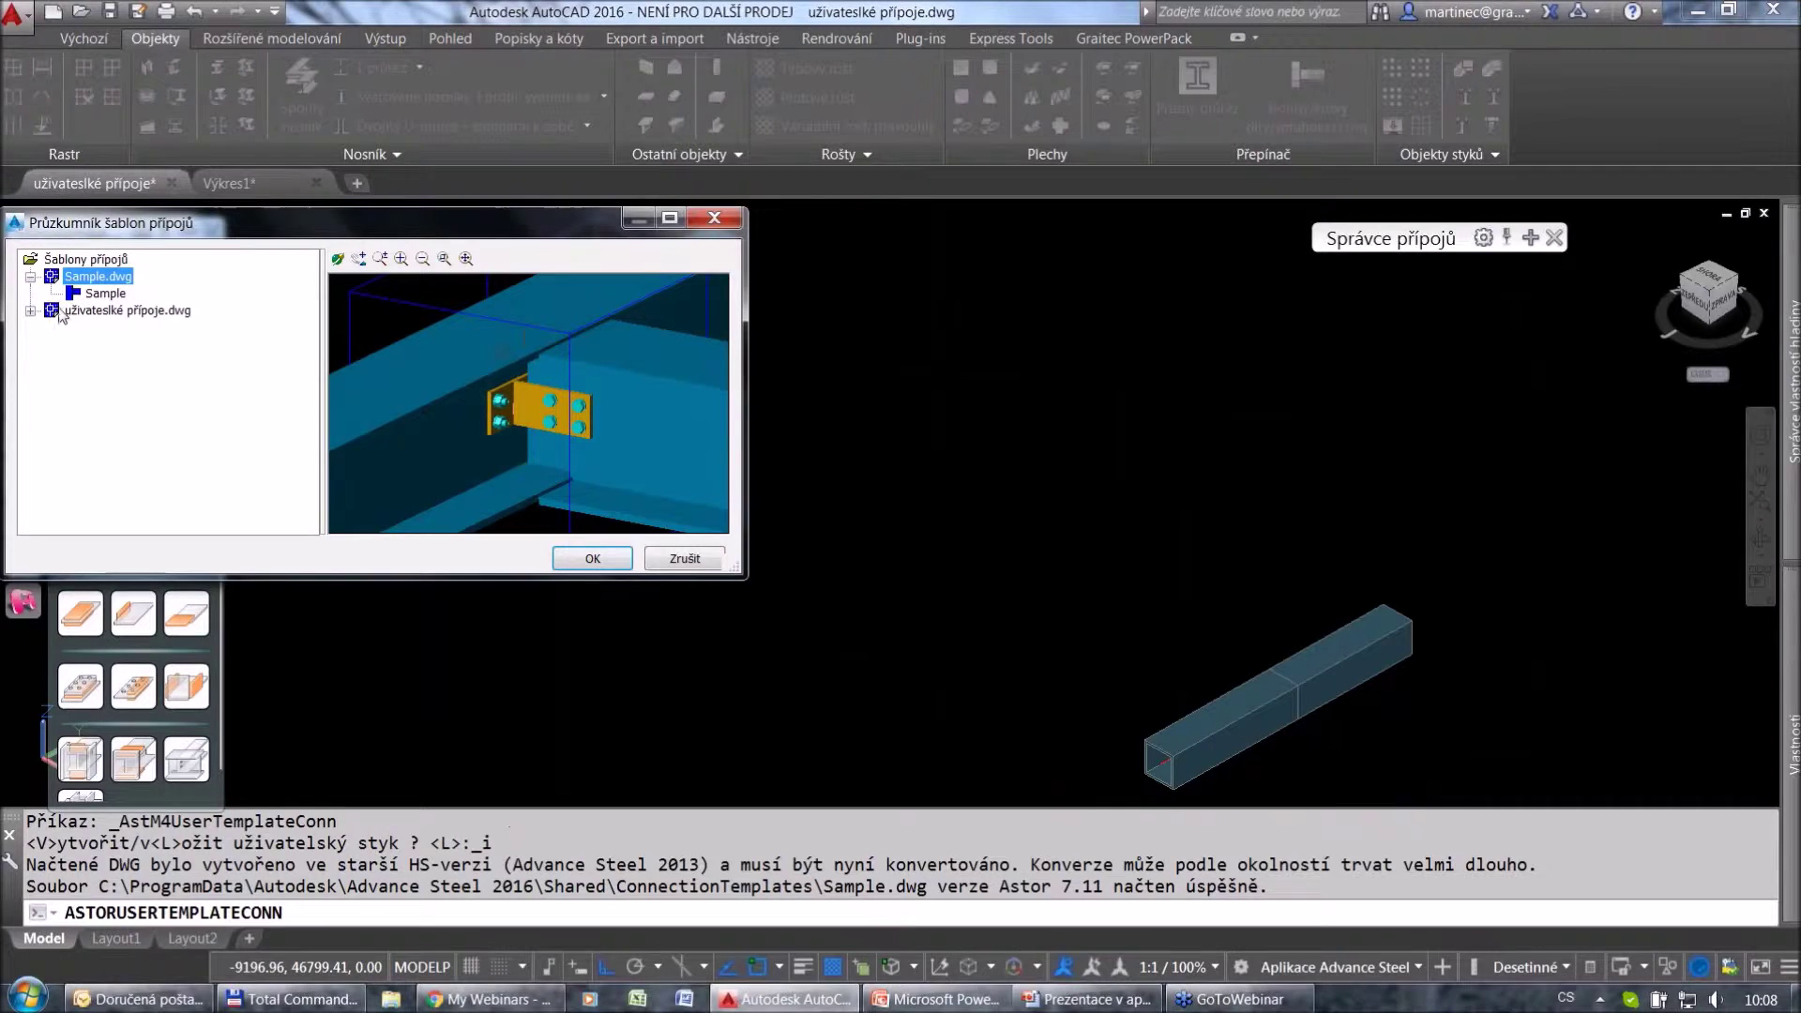
left_click(31, 310)
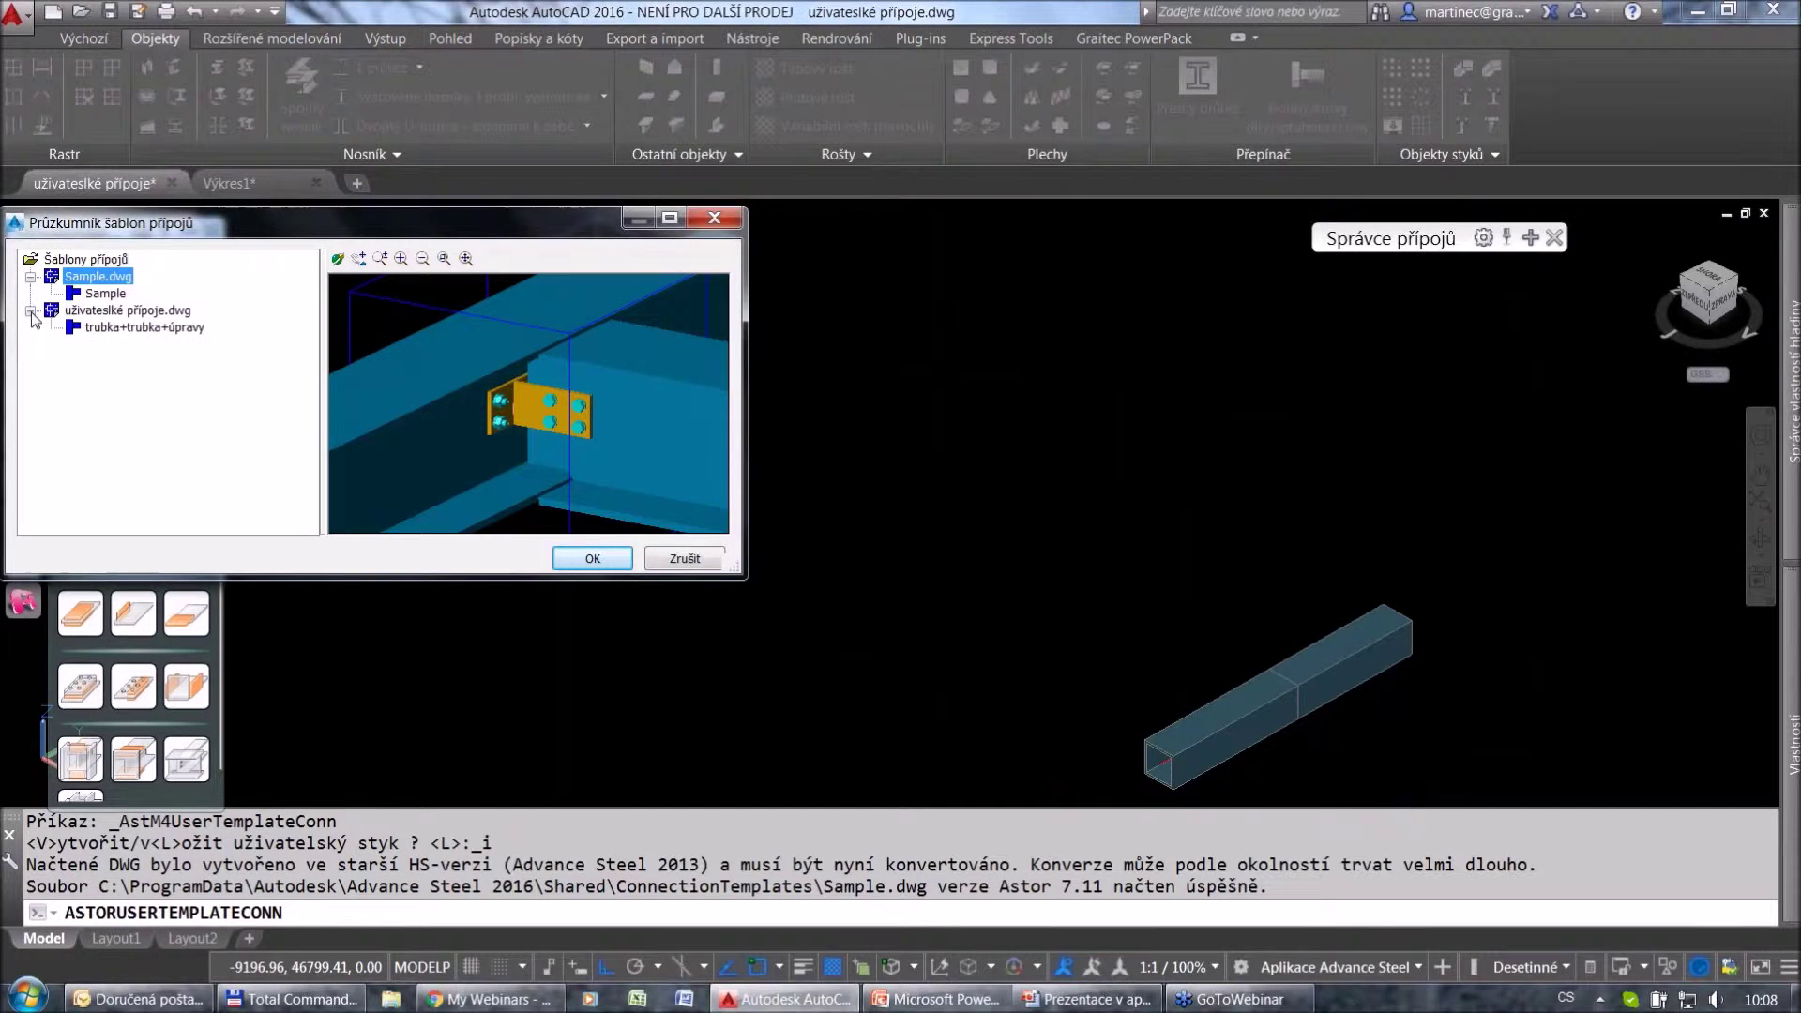
left_click(120, 328)
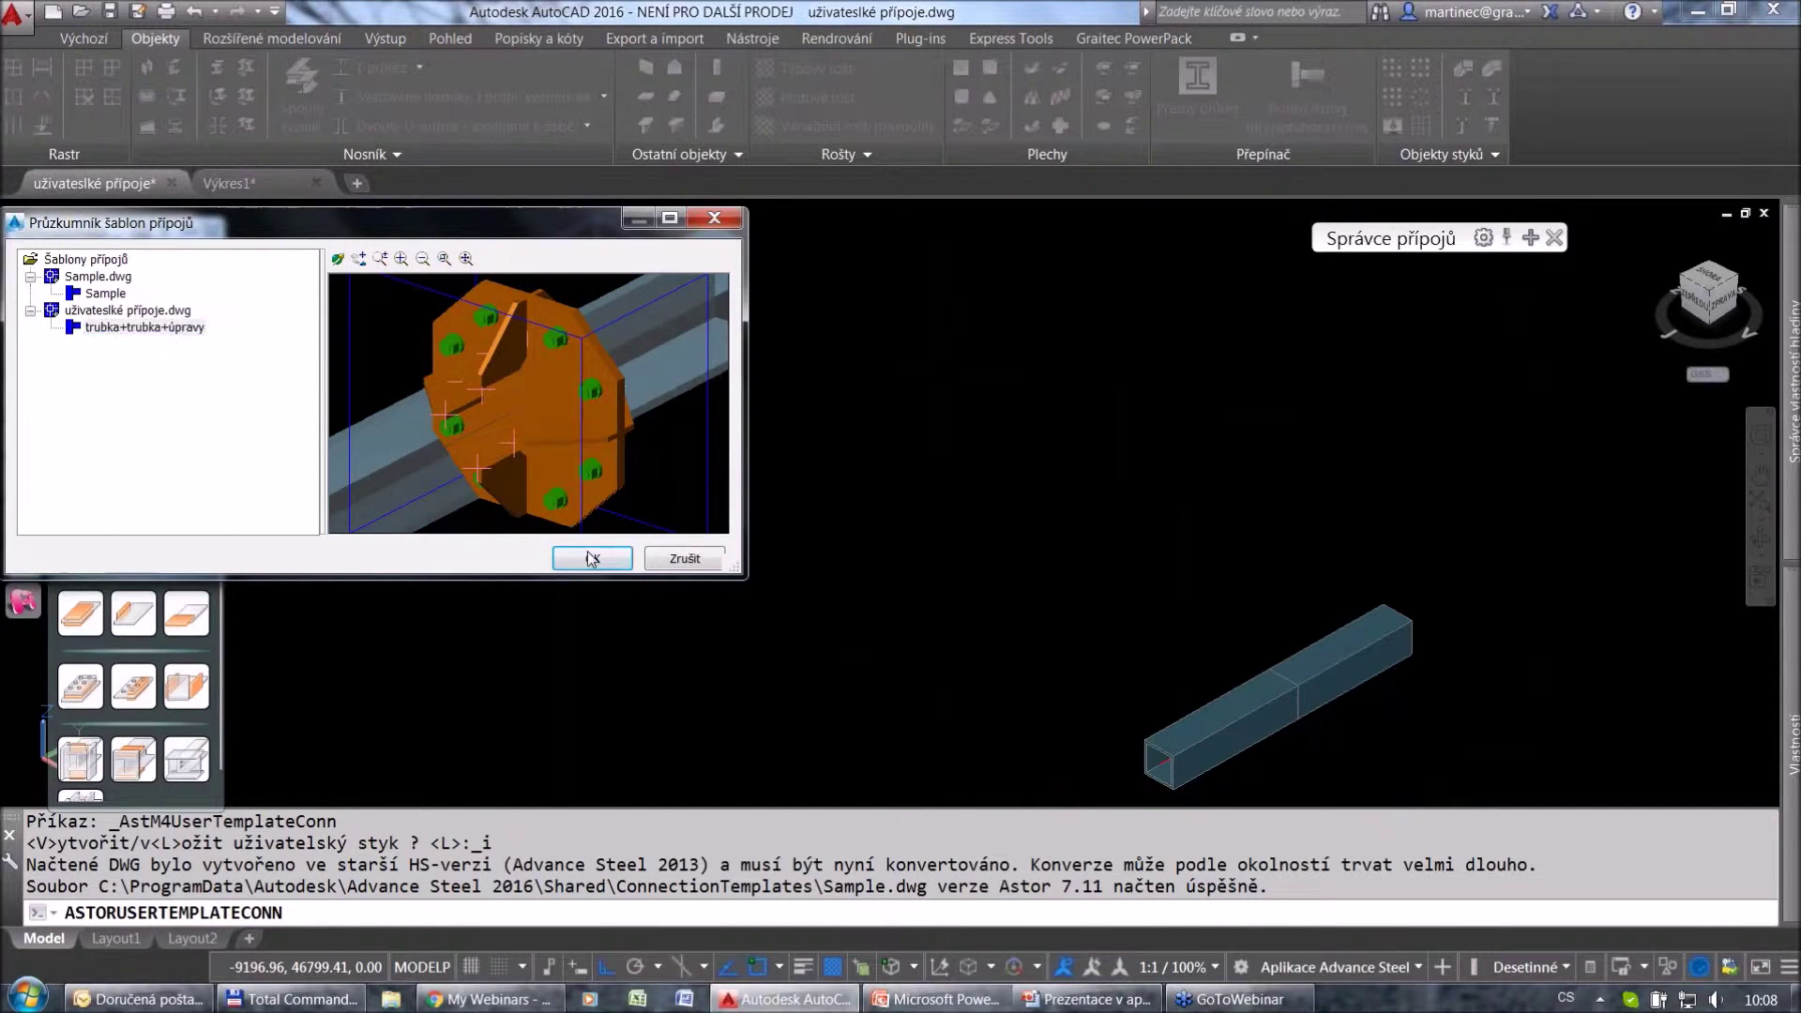
left_click(591, 558)
left_click(1266, 694)
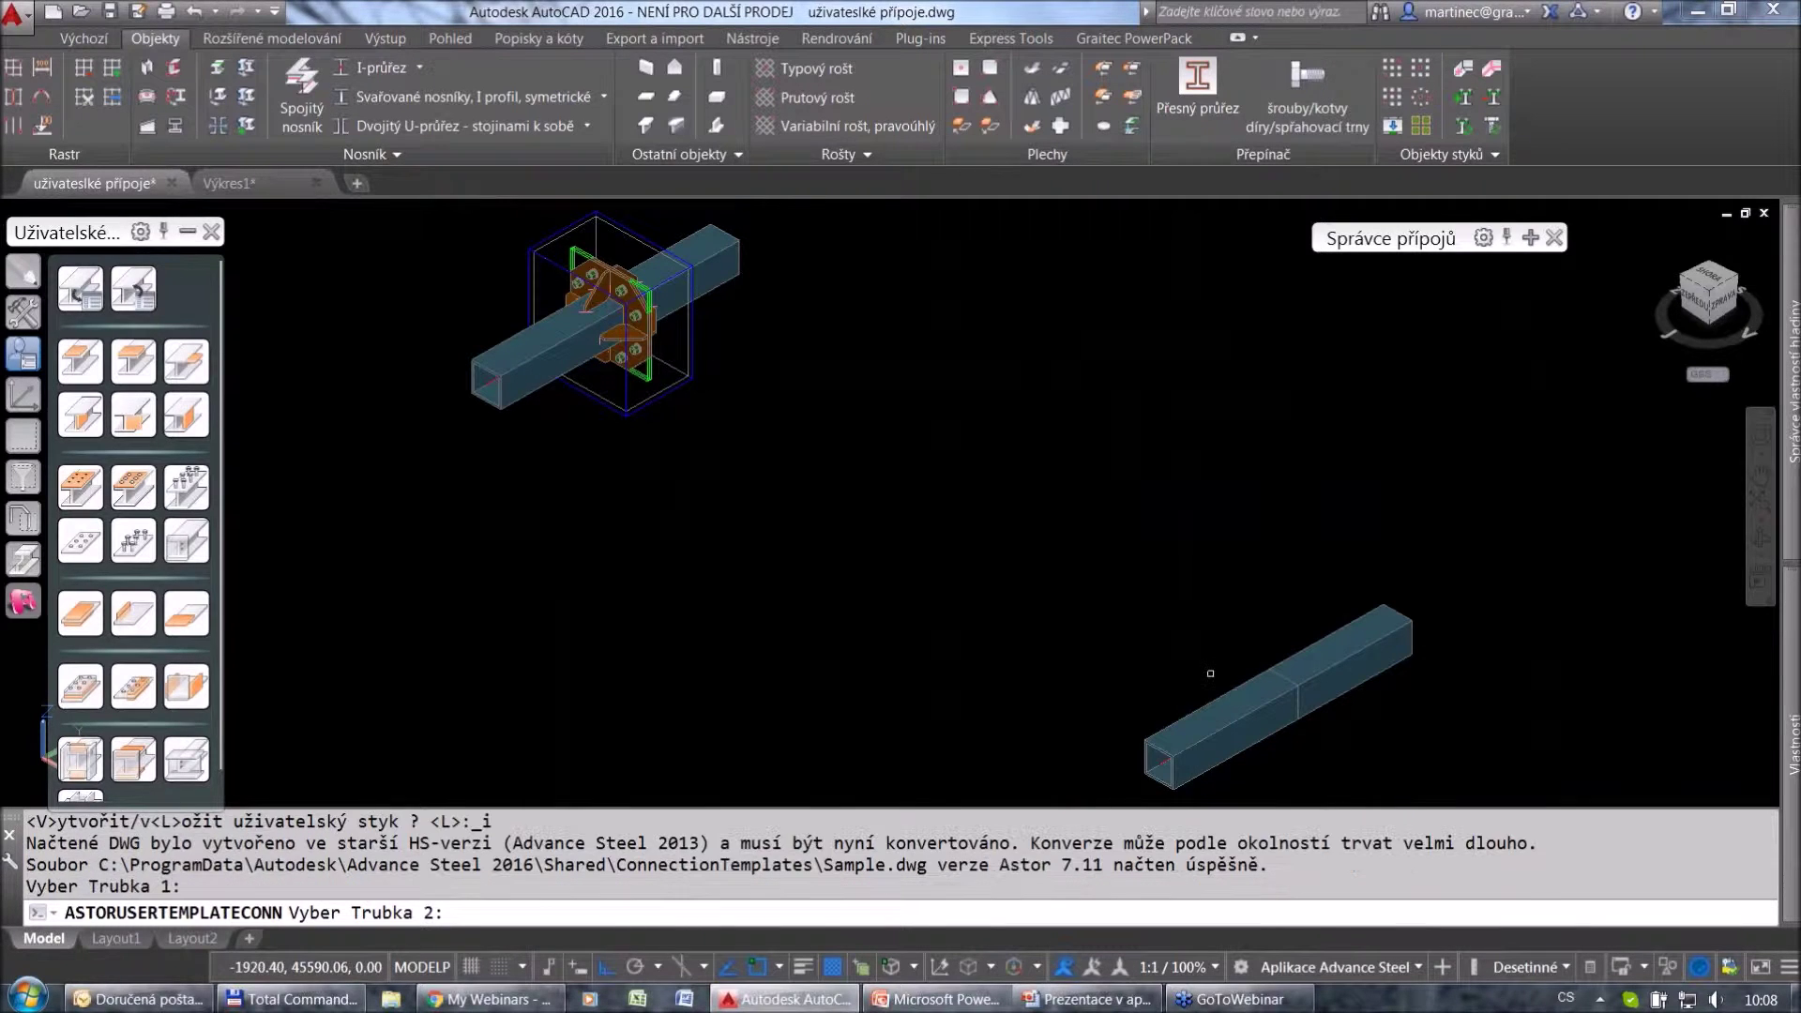
left_click(1309, 646)
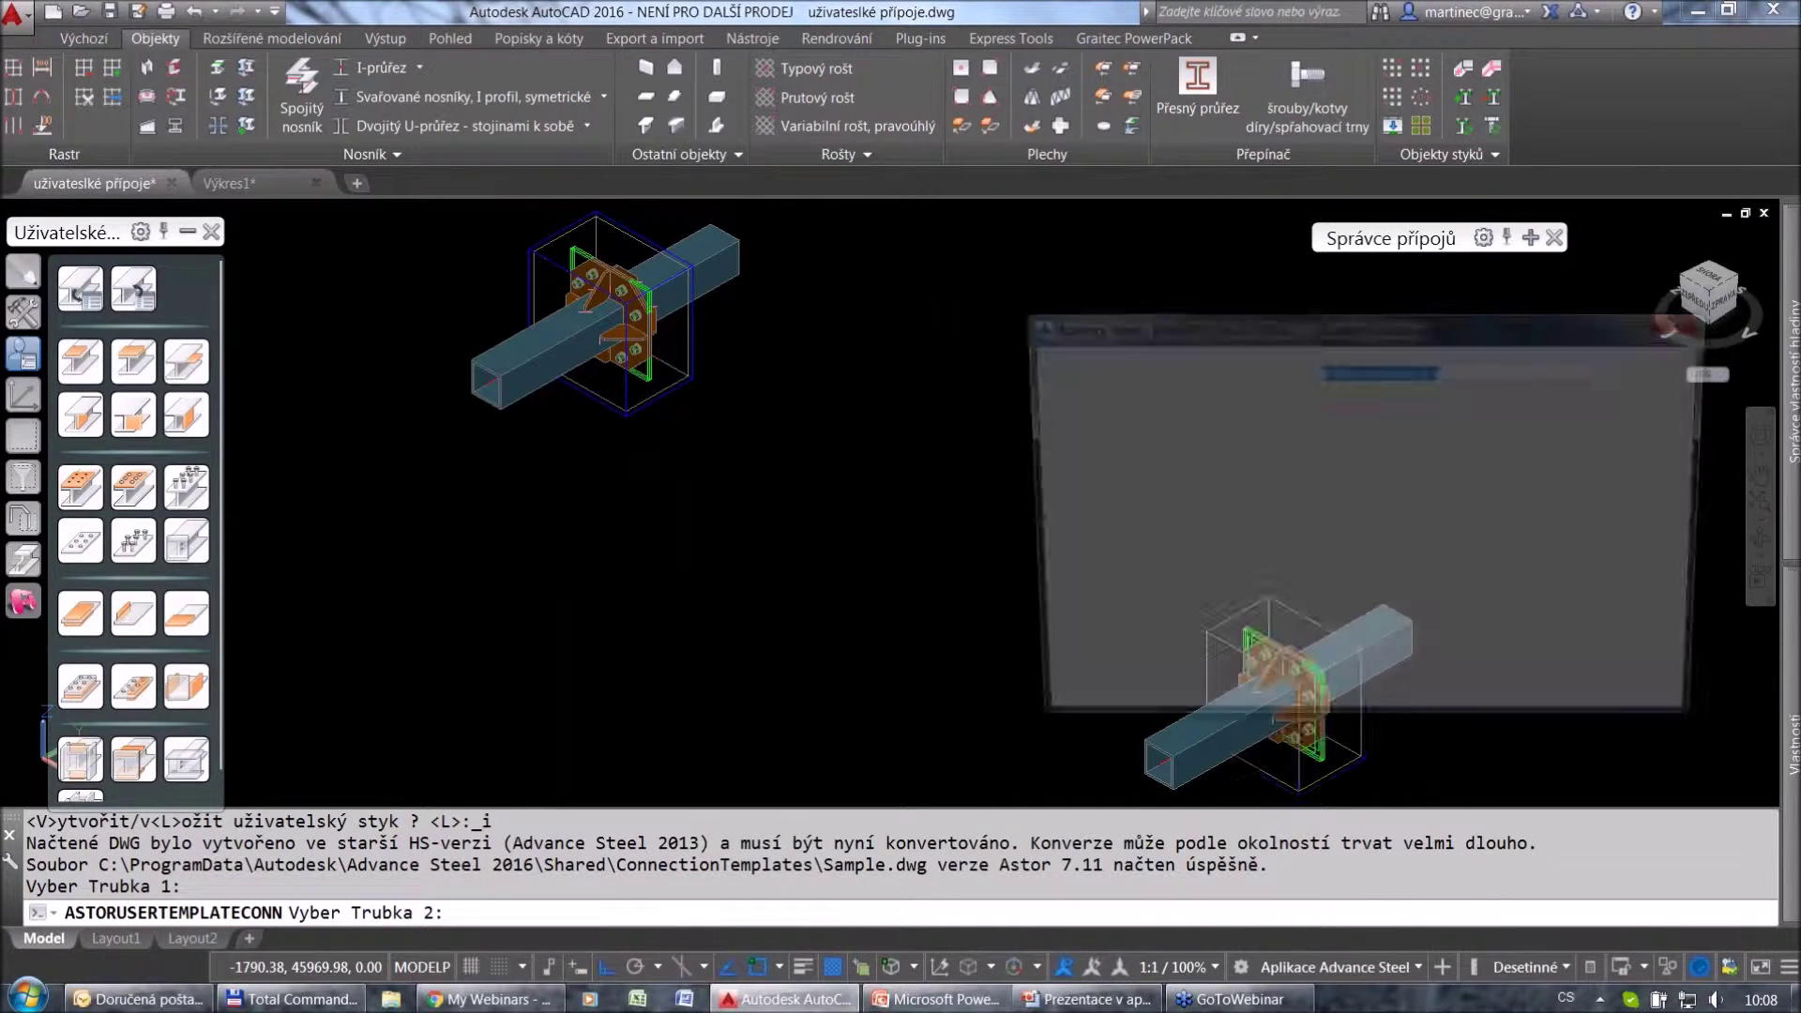
left_click(1669, 324)
scroll(1266, 670, "up", 5)
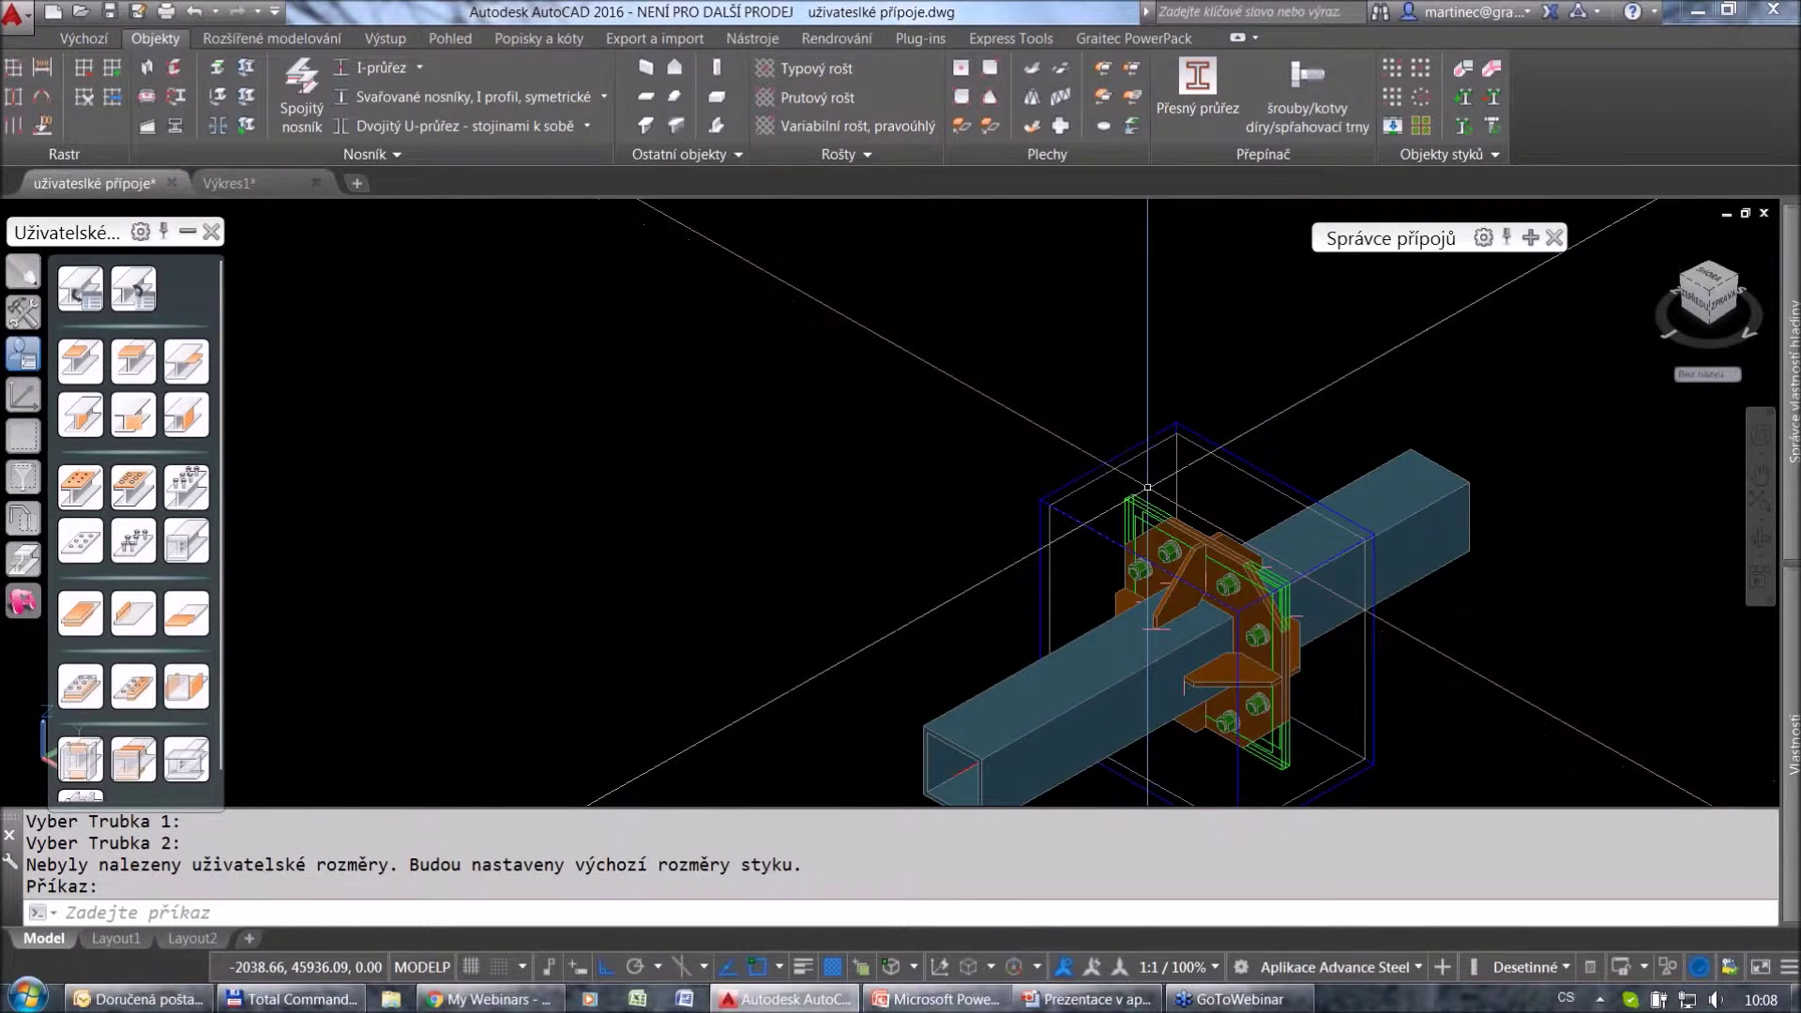
scroll(1174, 510, "down", 2)
middle_click_drag(1083, 462, 1081, 519)
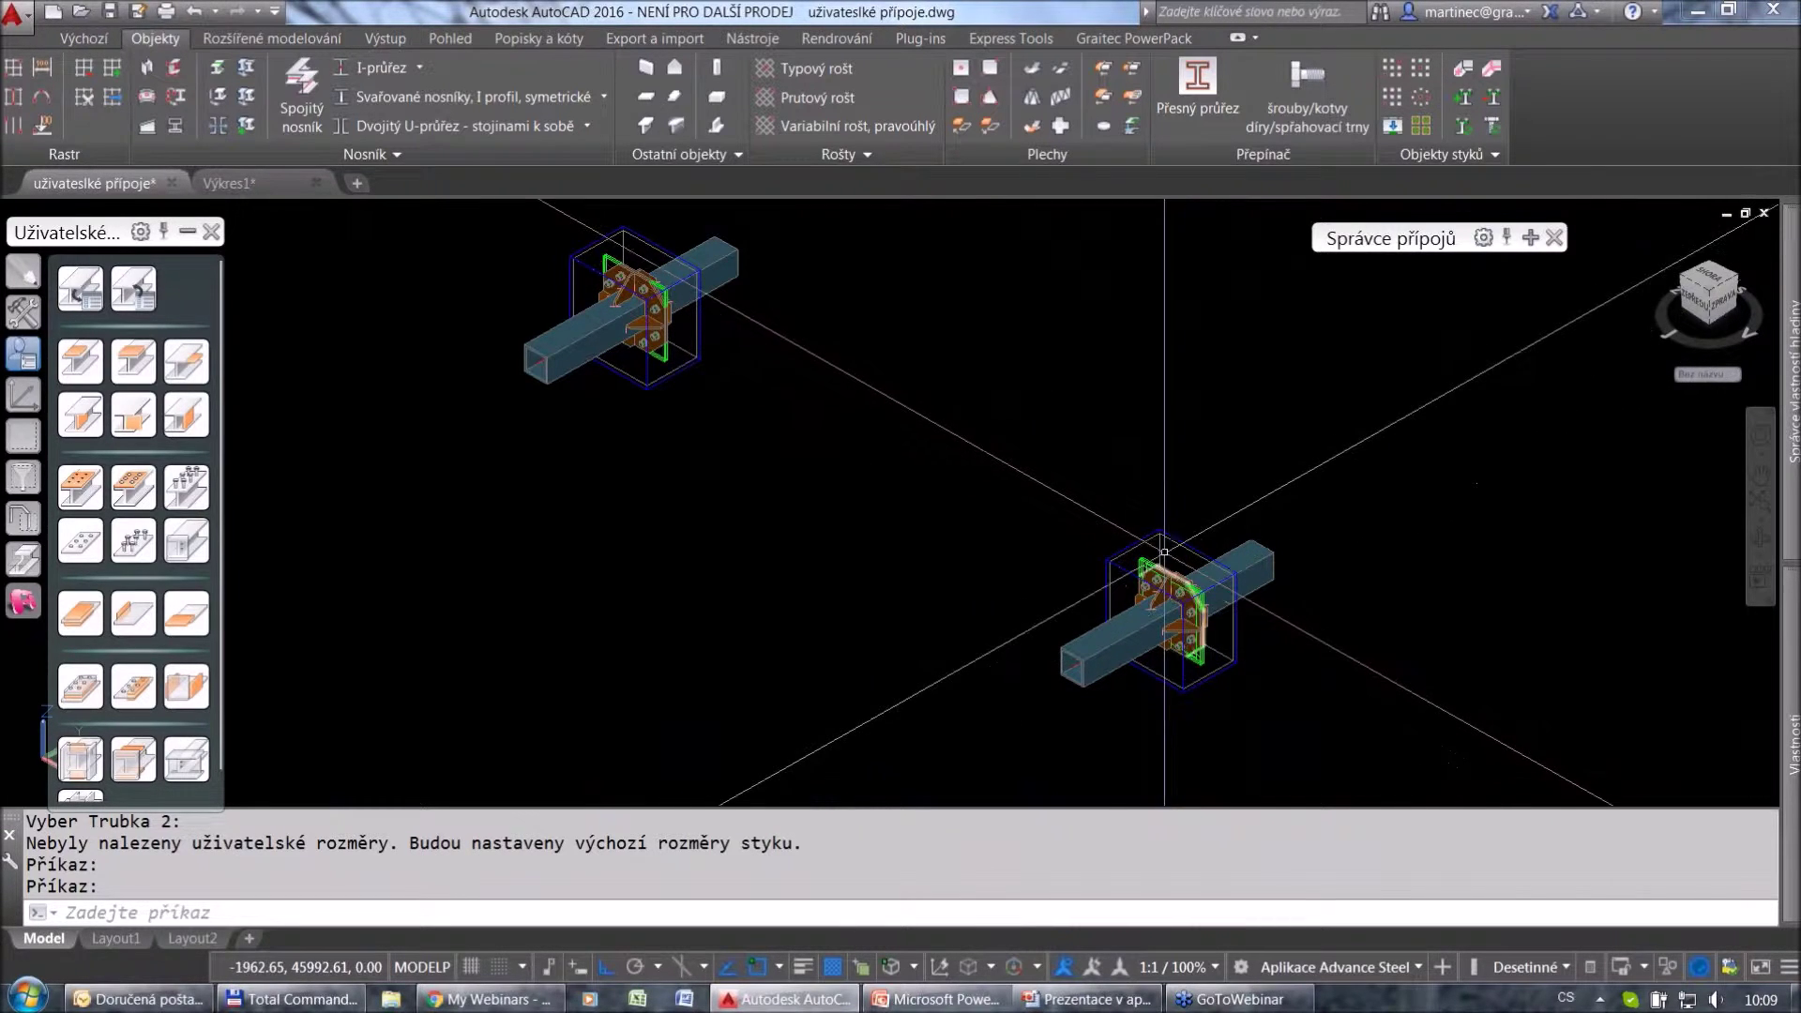
mouse_move(1156, 622)
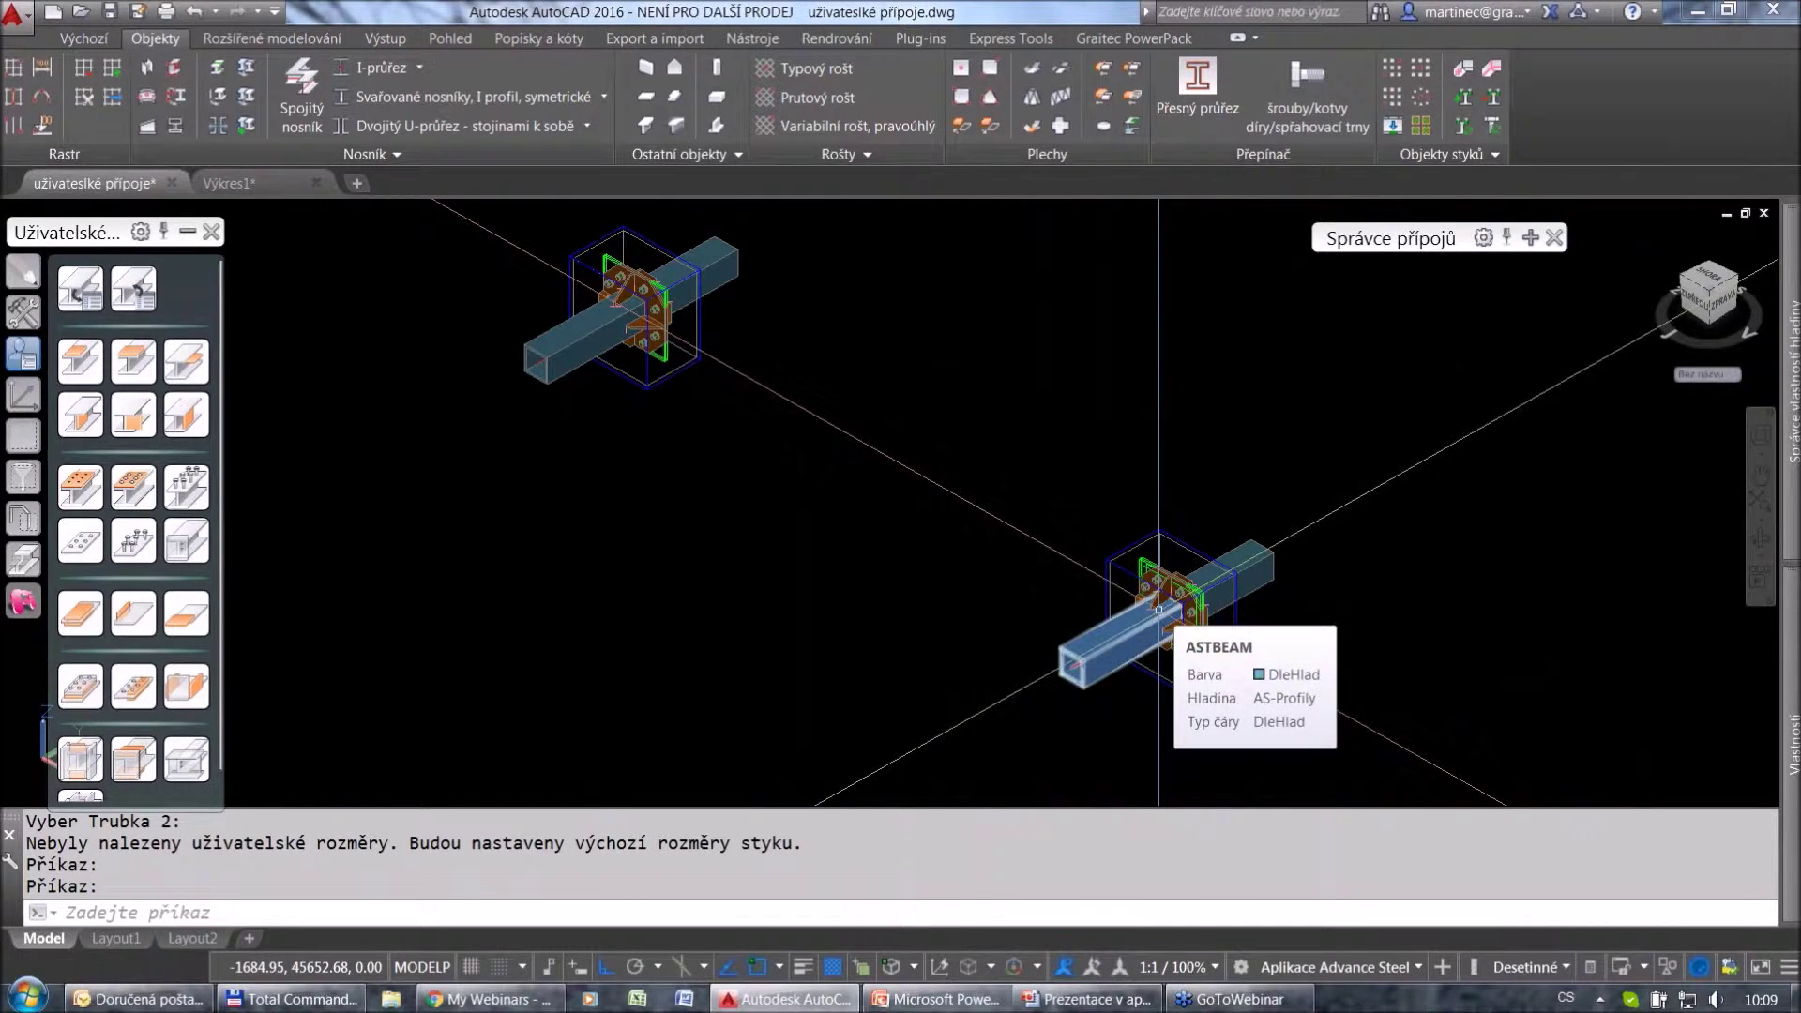
middle_click_drag(869, 403, 856, 426)
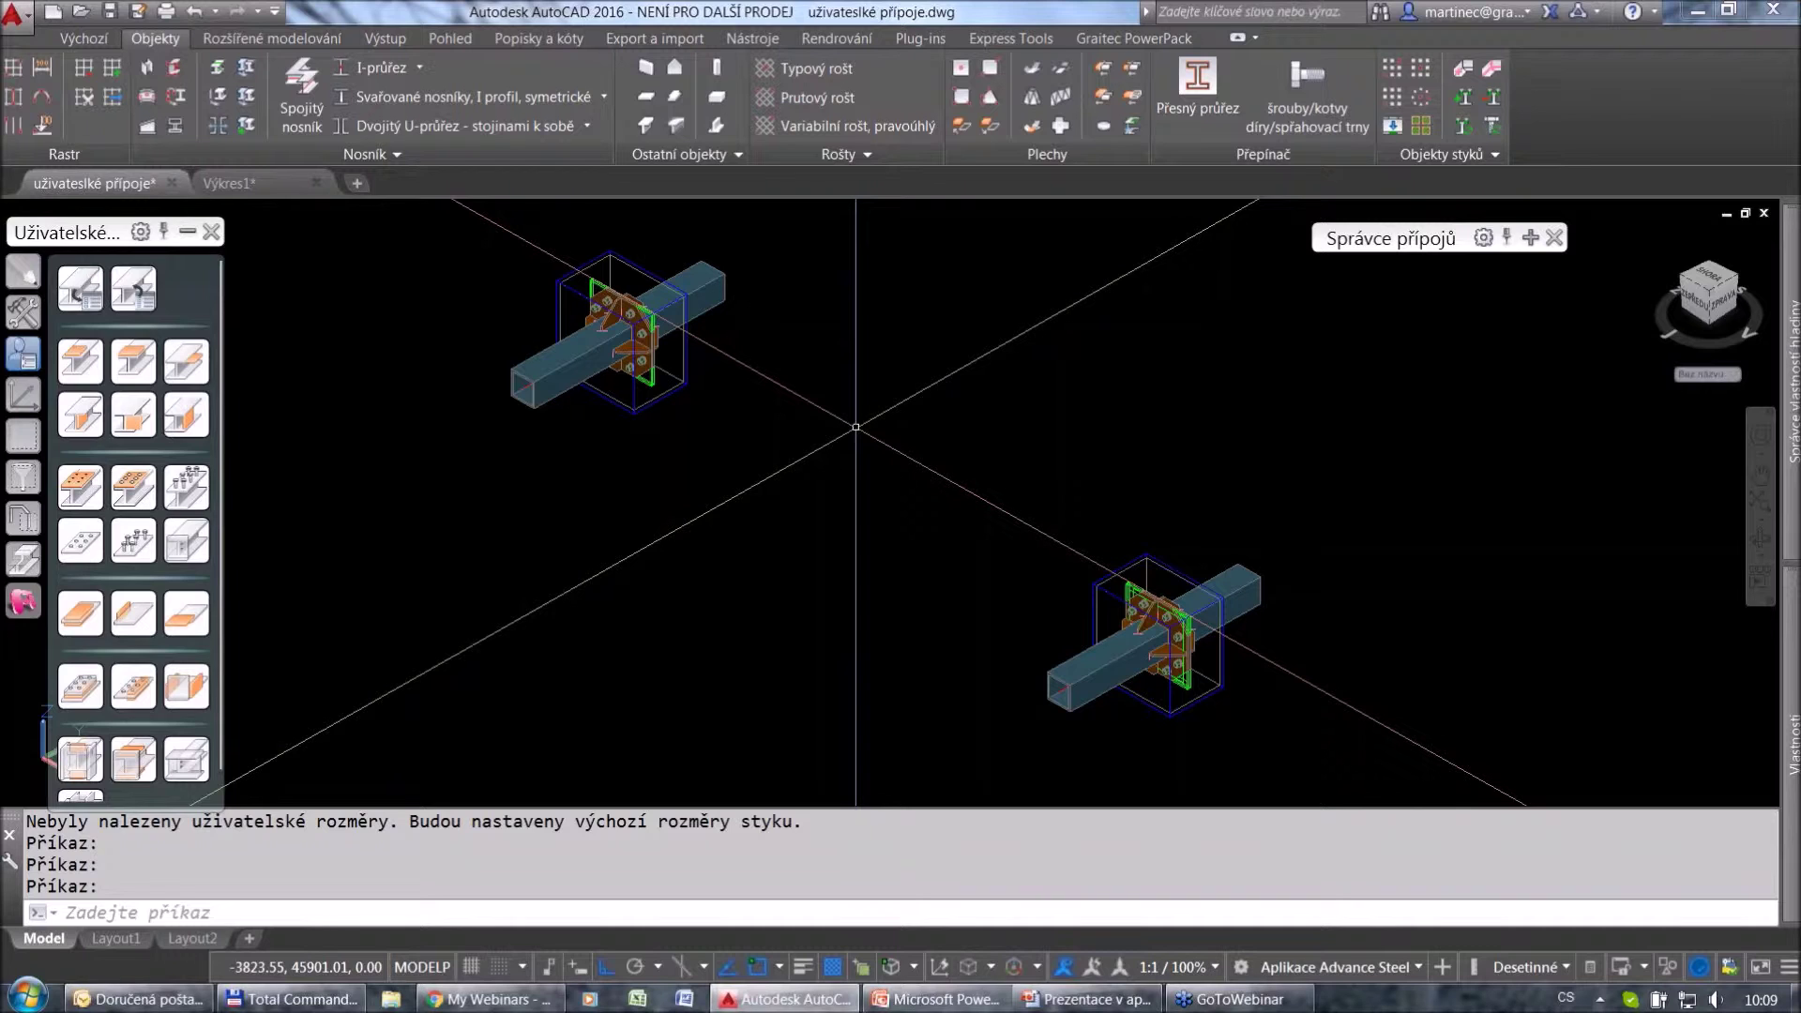
middle_click_drag(823, 426, 829, 449)
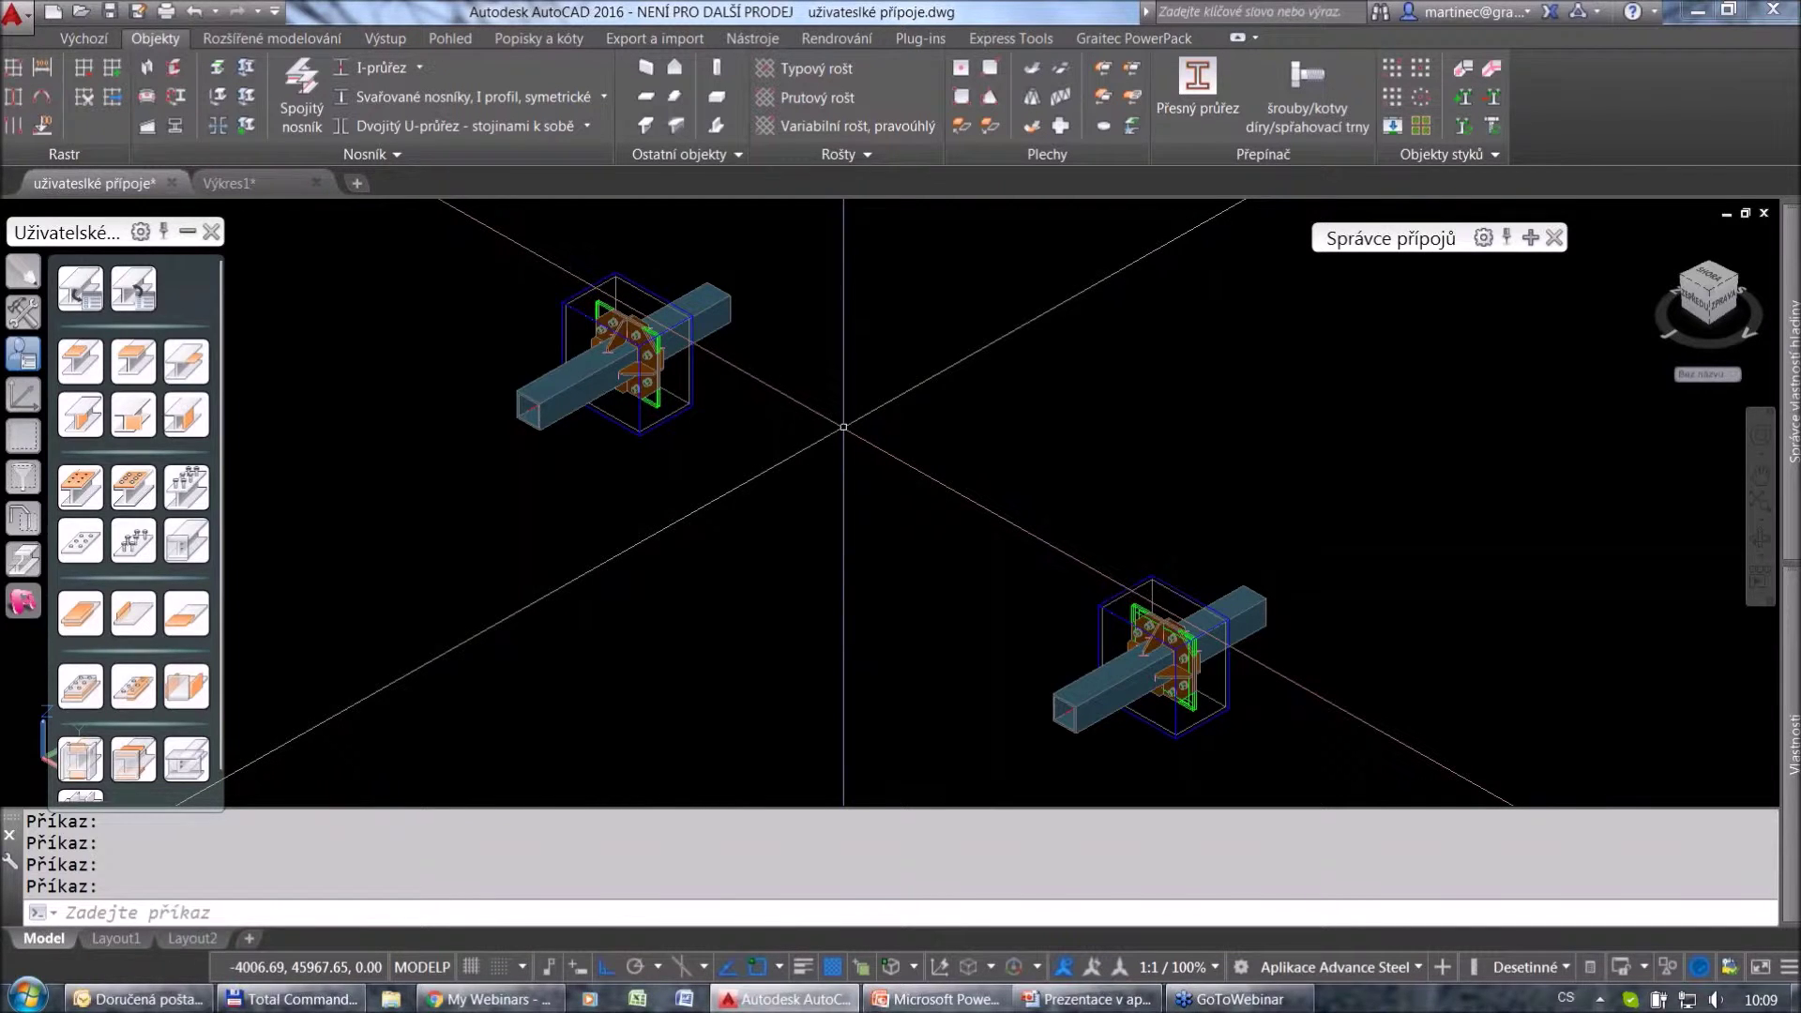
Save the drawing as uživateslké přípoje.dwg in C:\ProgramData\Autodesk\Advance Steel 2016\Shared\ConnectionTemplates.
left_click(14, 13)
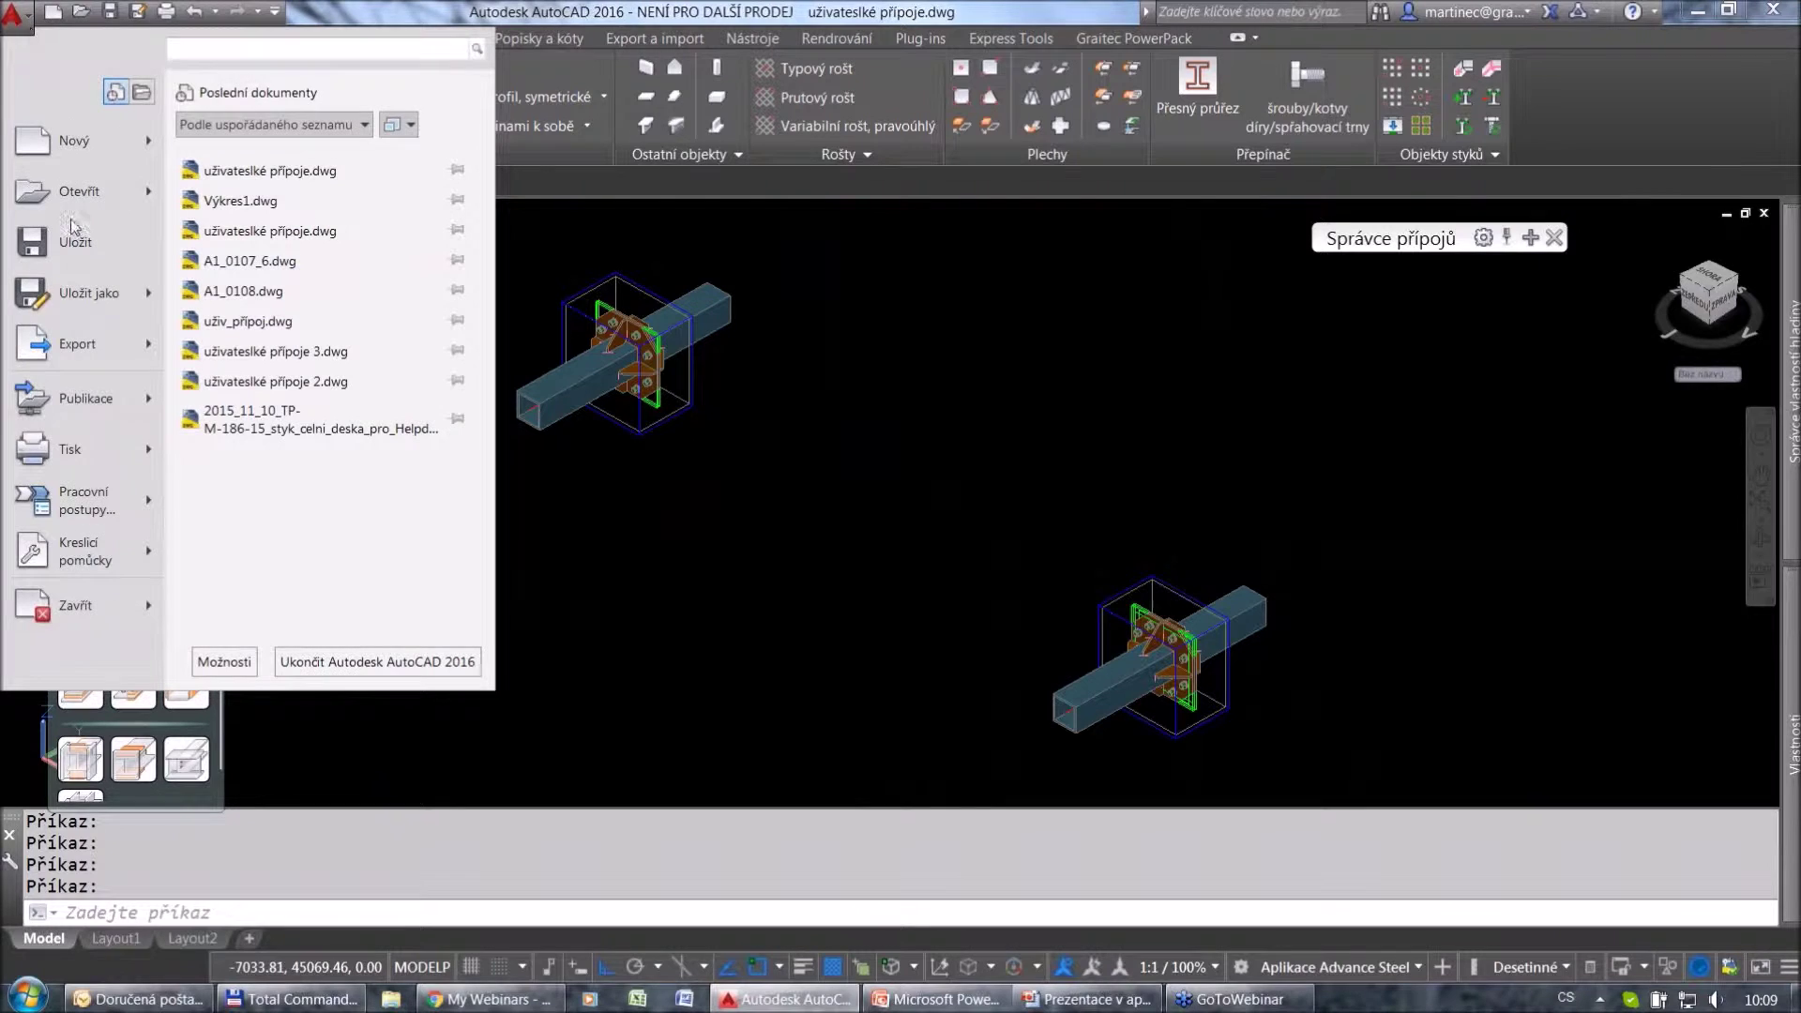
left_click(84, 293)
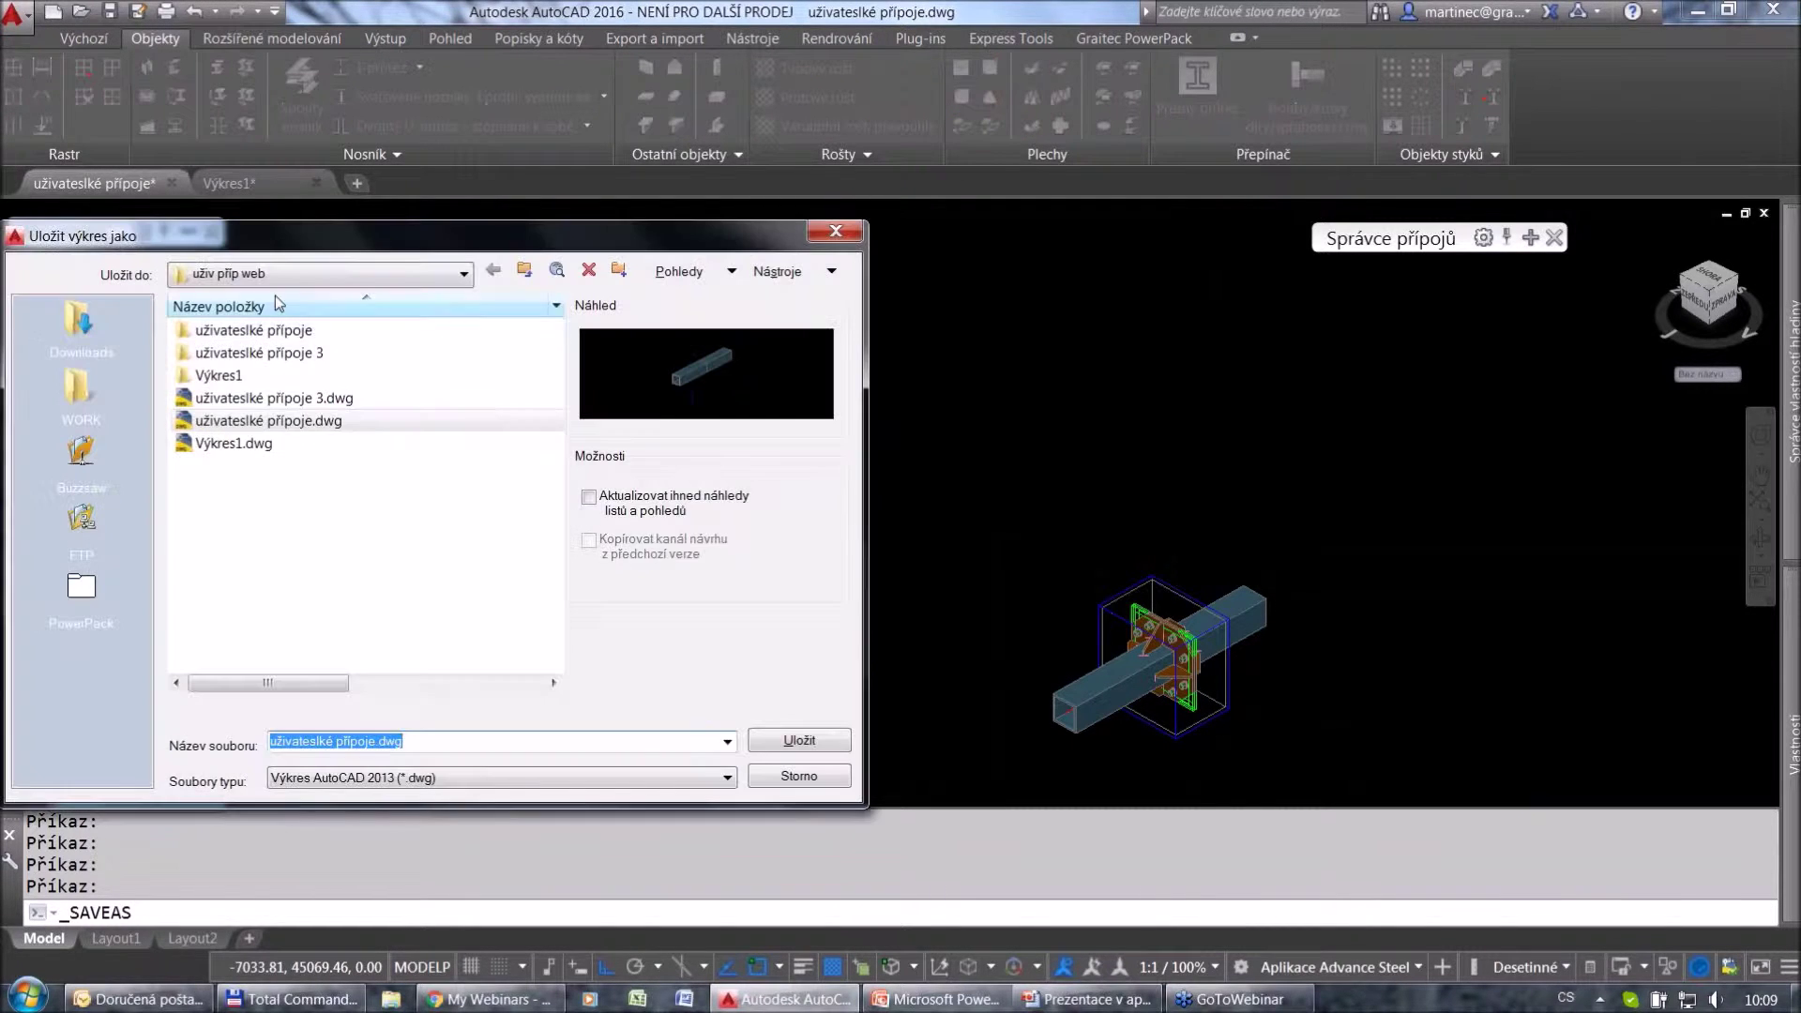
left_click(287, 276)
left_click(282, 355)
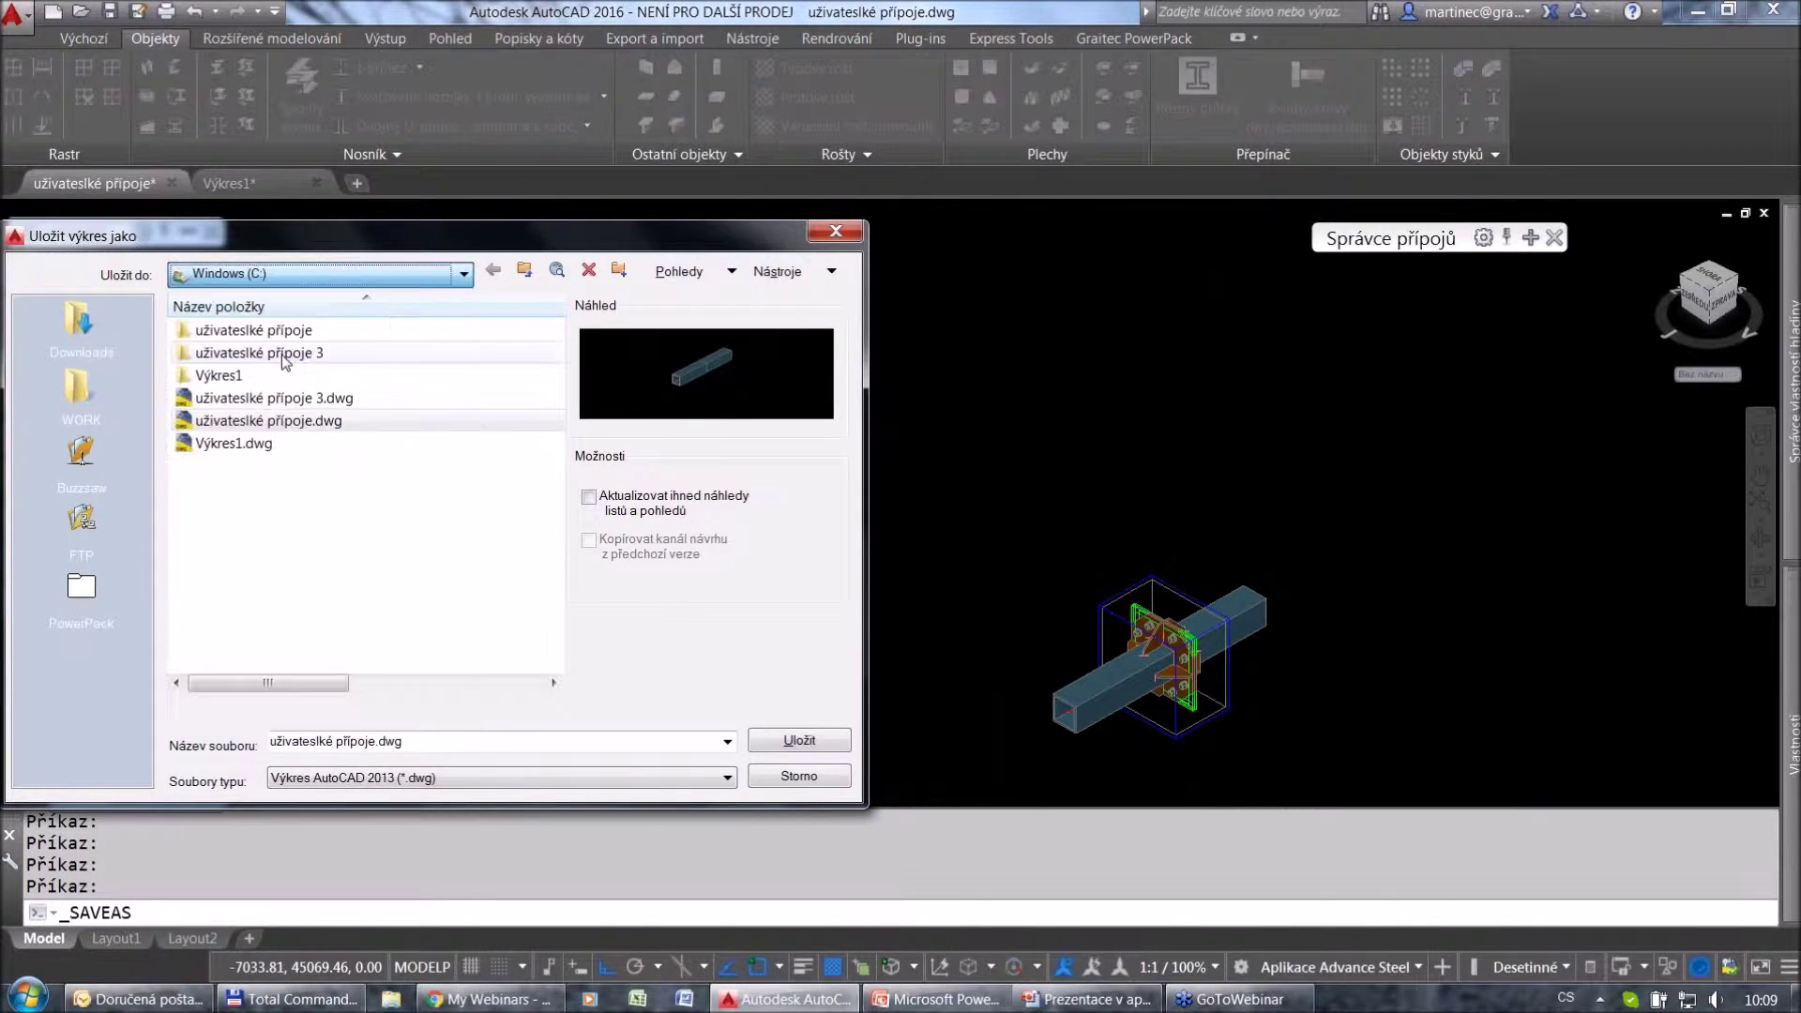
left_click(281, 533)
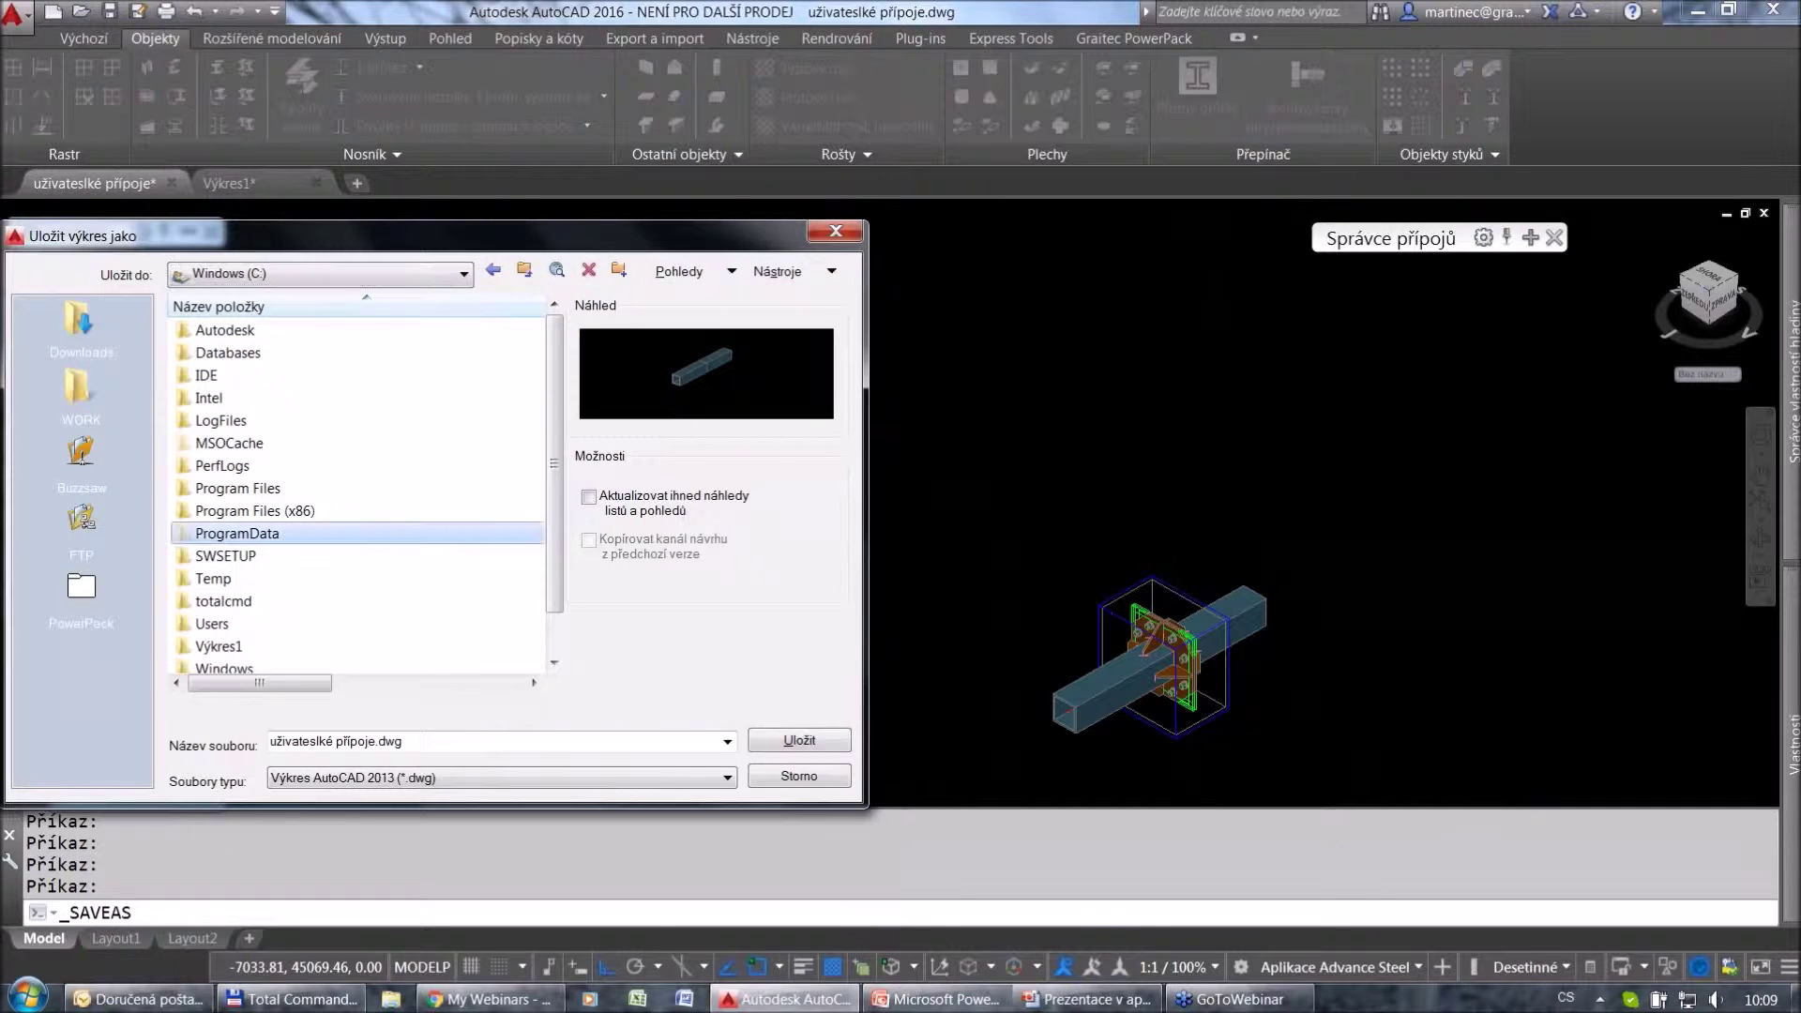
double_click(281, 533)
double_click(285, 421)
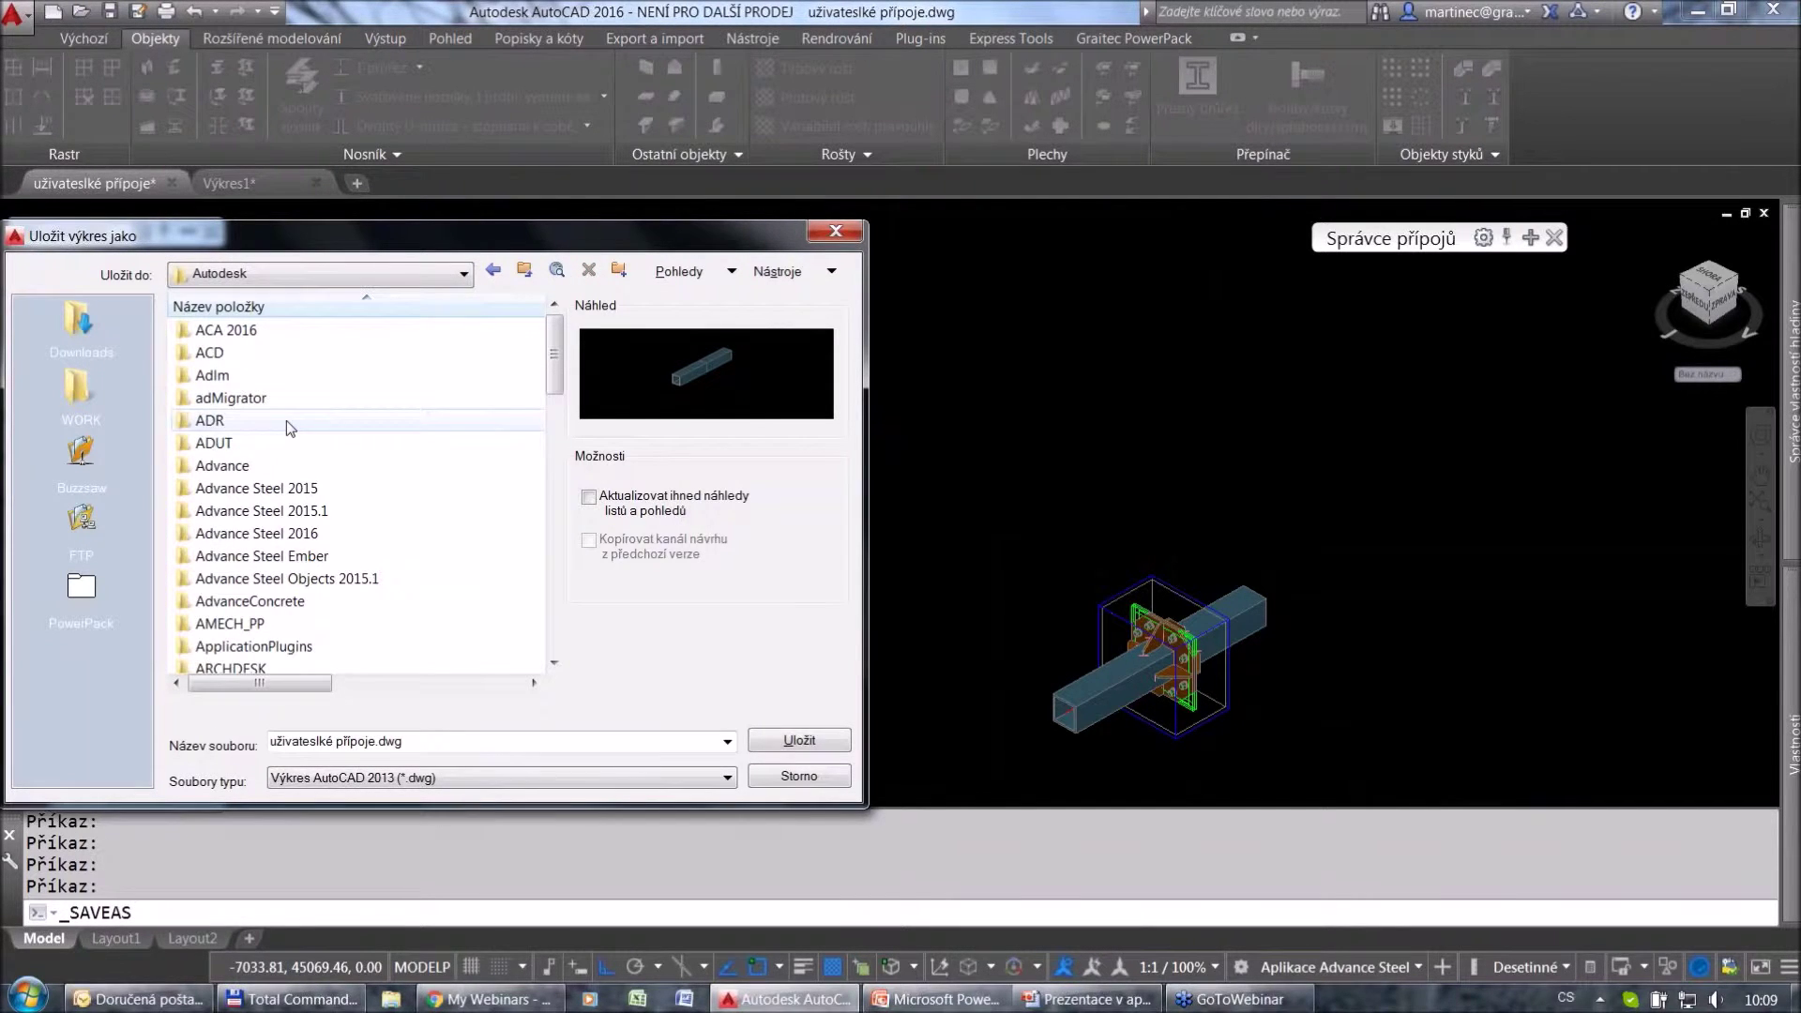
double_click(301, 531)
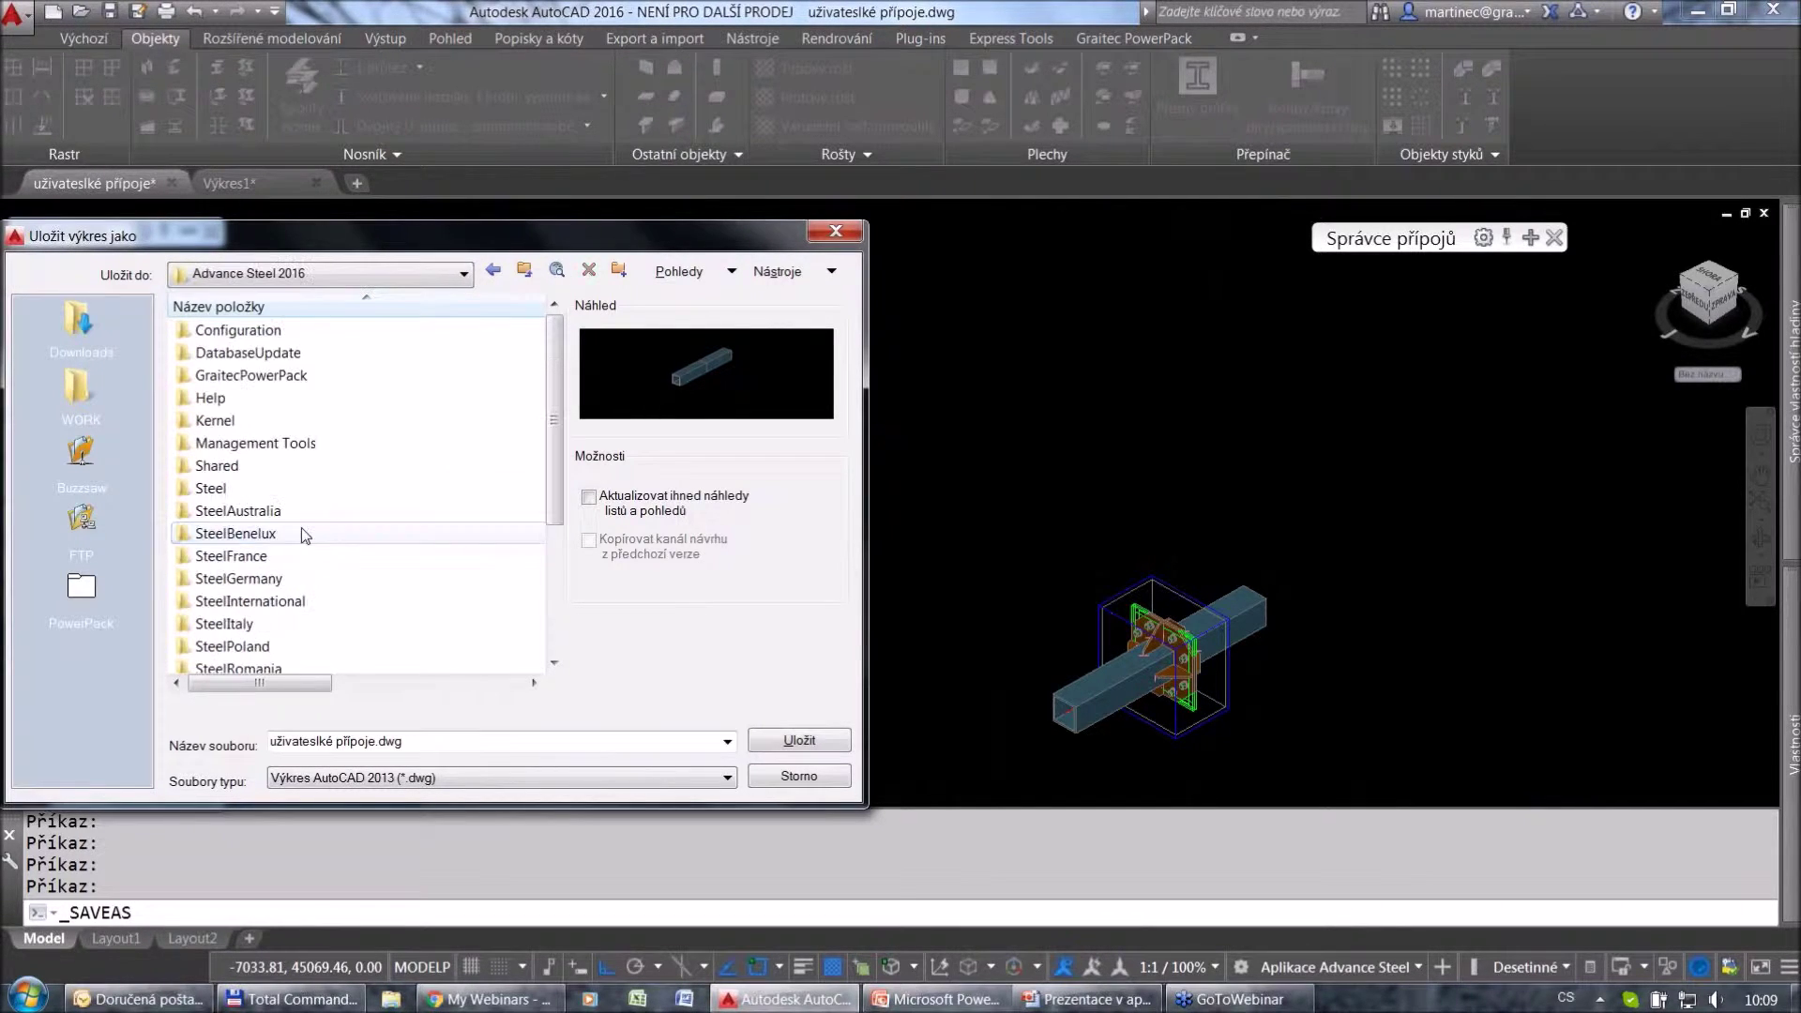
left_click(290, 469)
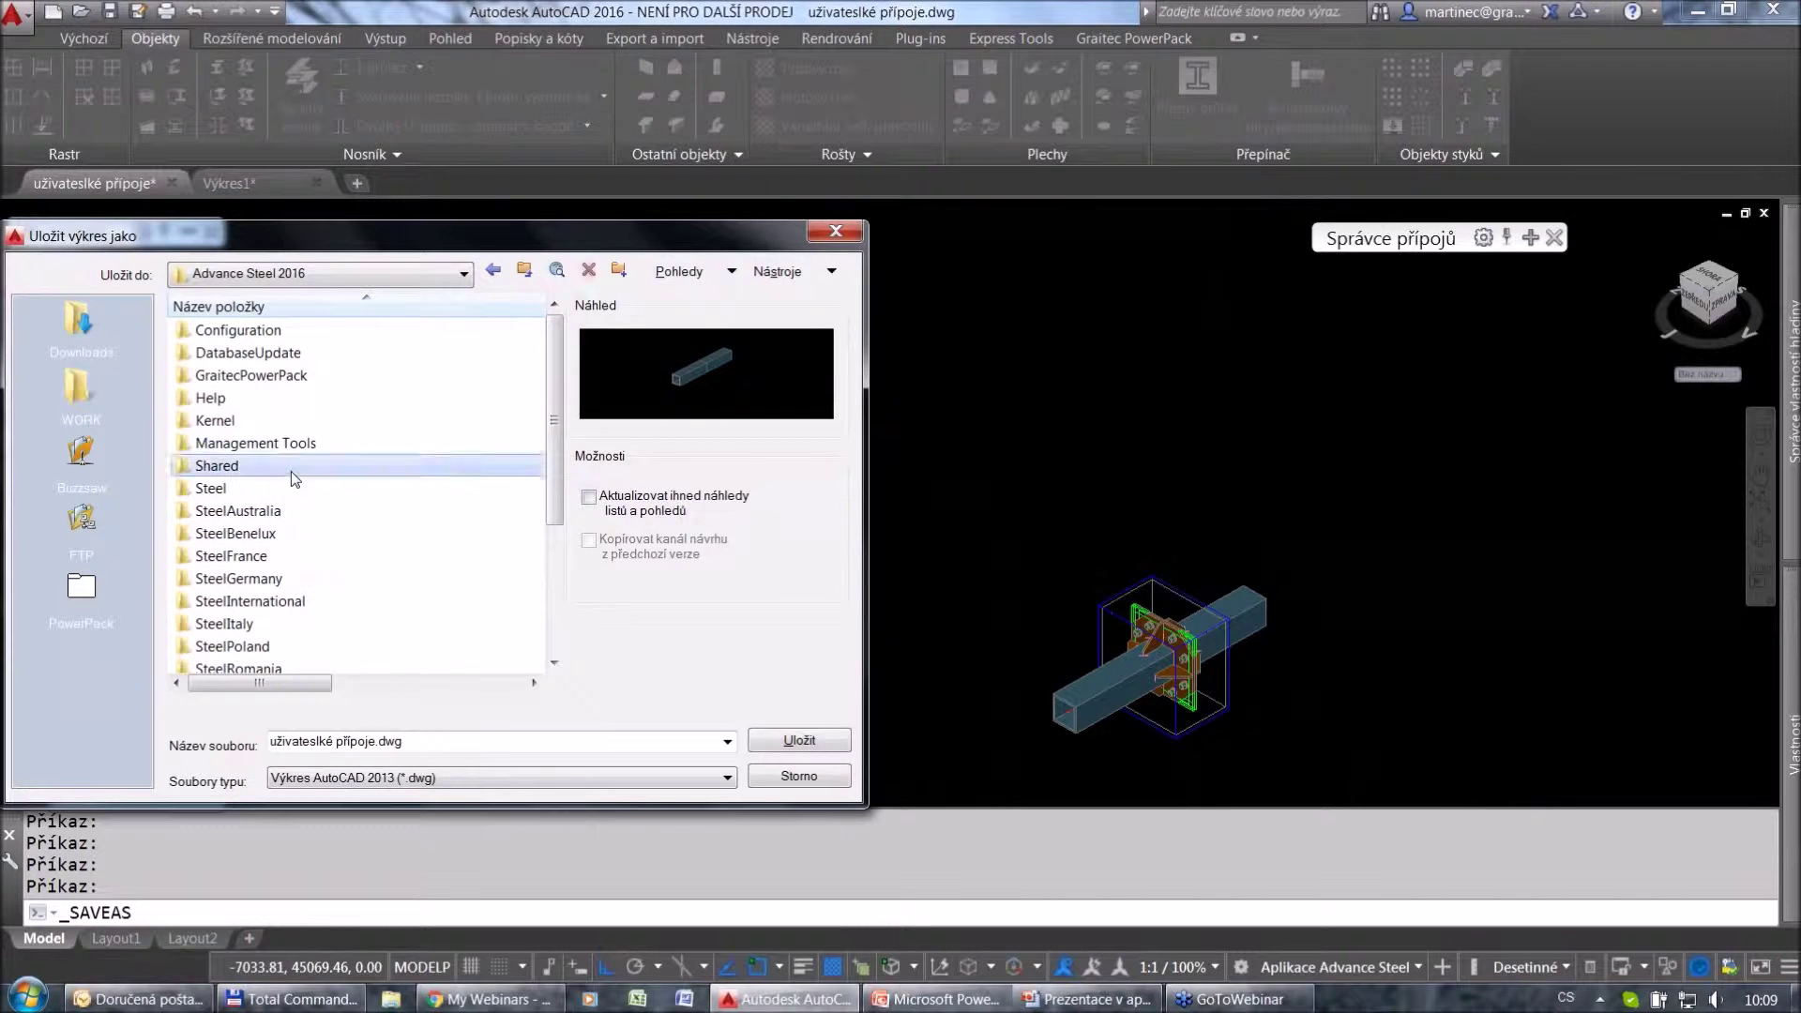
double_click(291, 473)
double_click(291, 332)
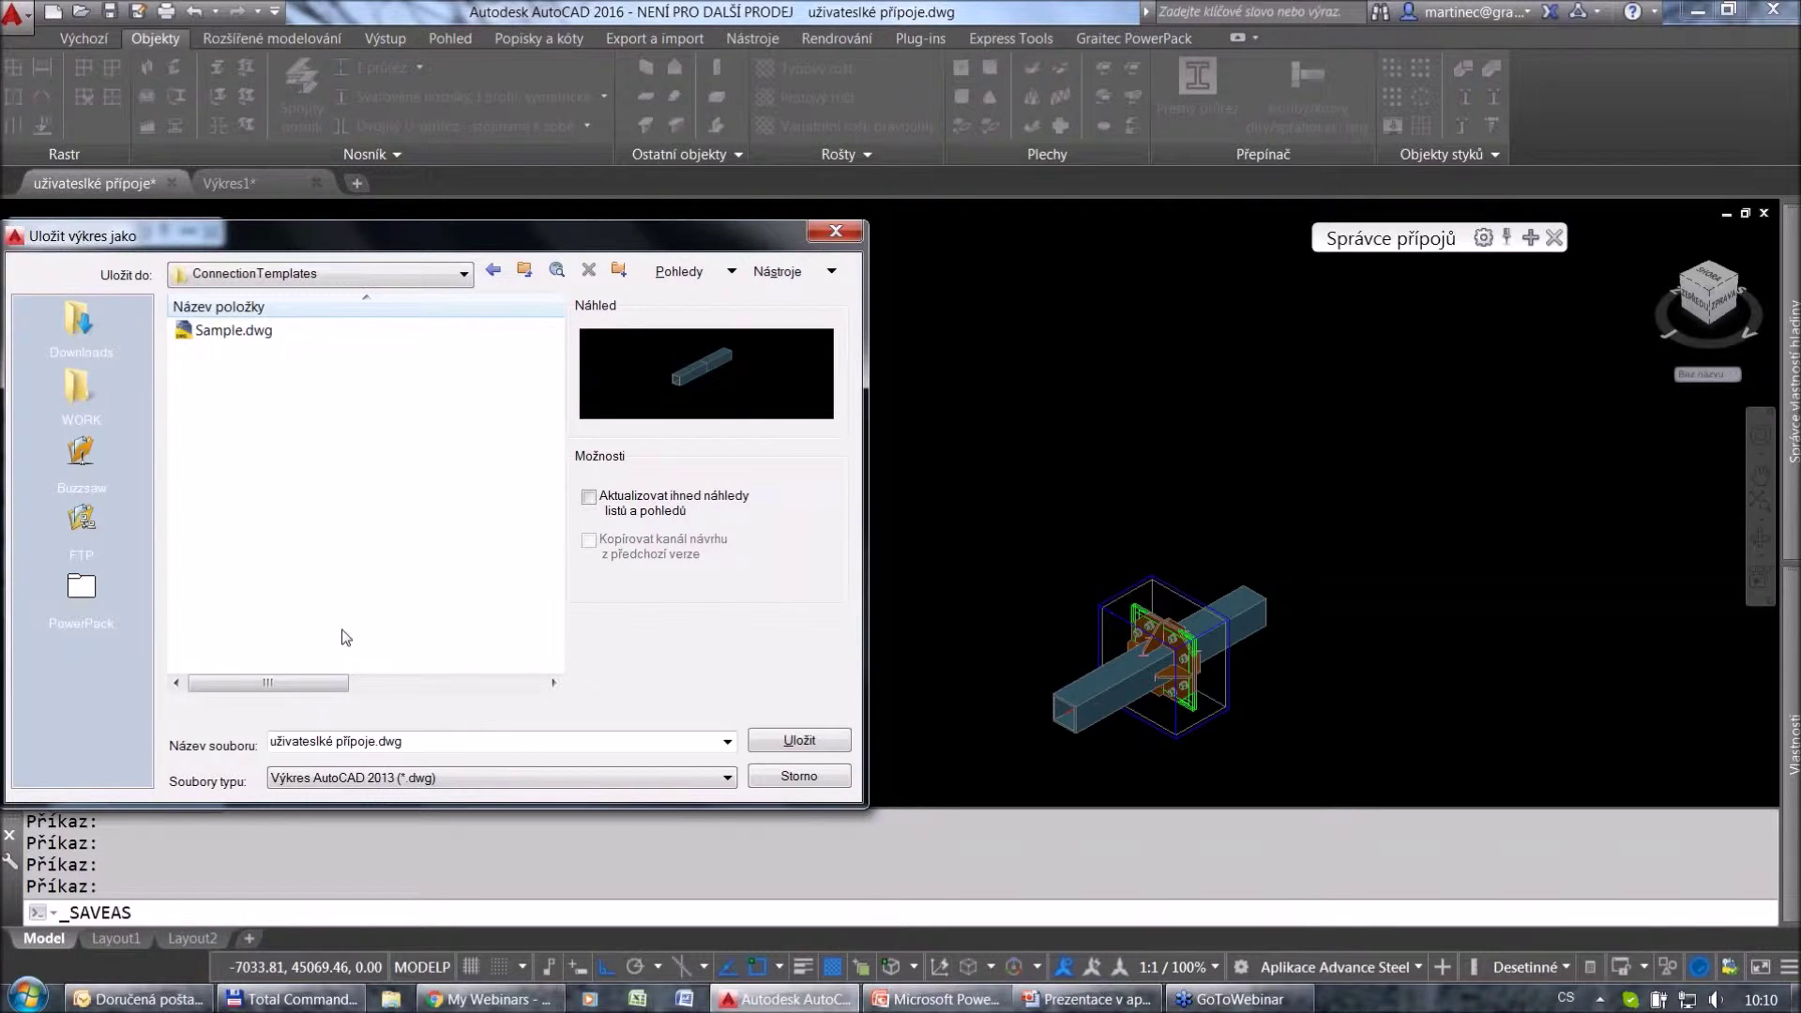
left_click(785, 741)
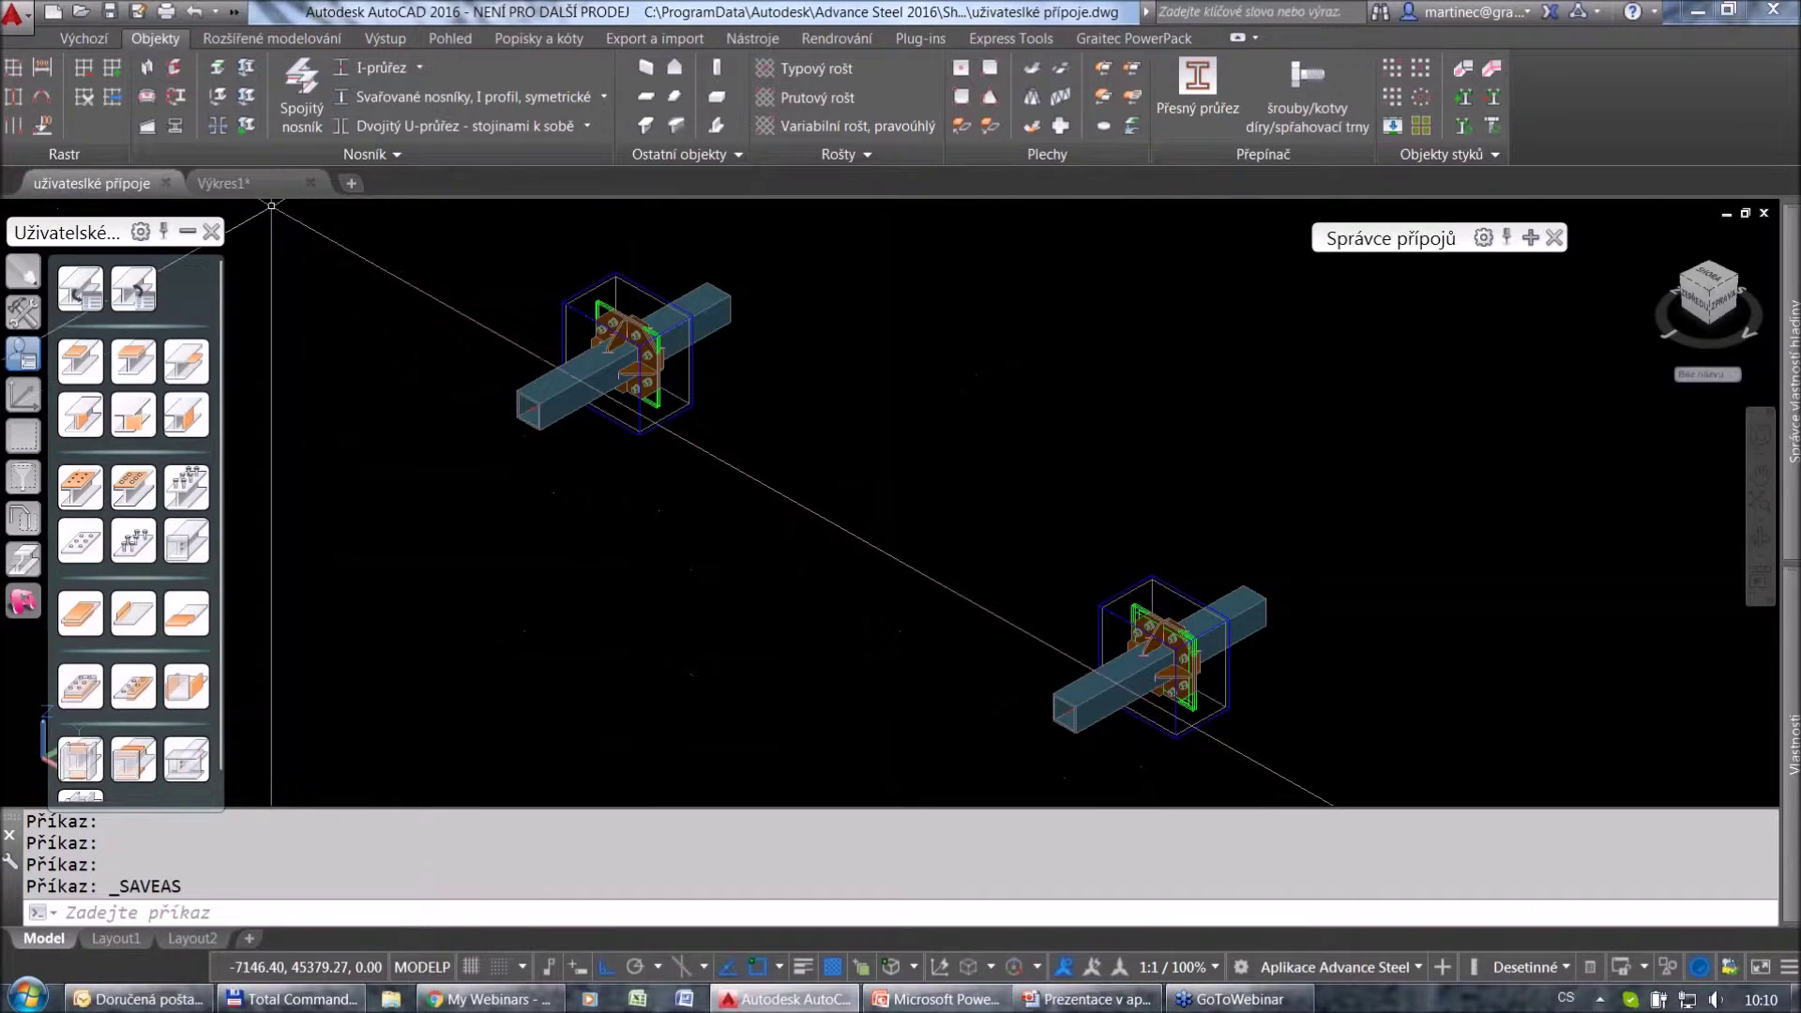
In the Výkres1 drawing, insert the template "trubka+trubka+úpravy" from uživateslké přípoje.dwg between the two collinear tubes.
left_click(262, 187)
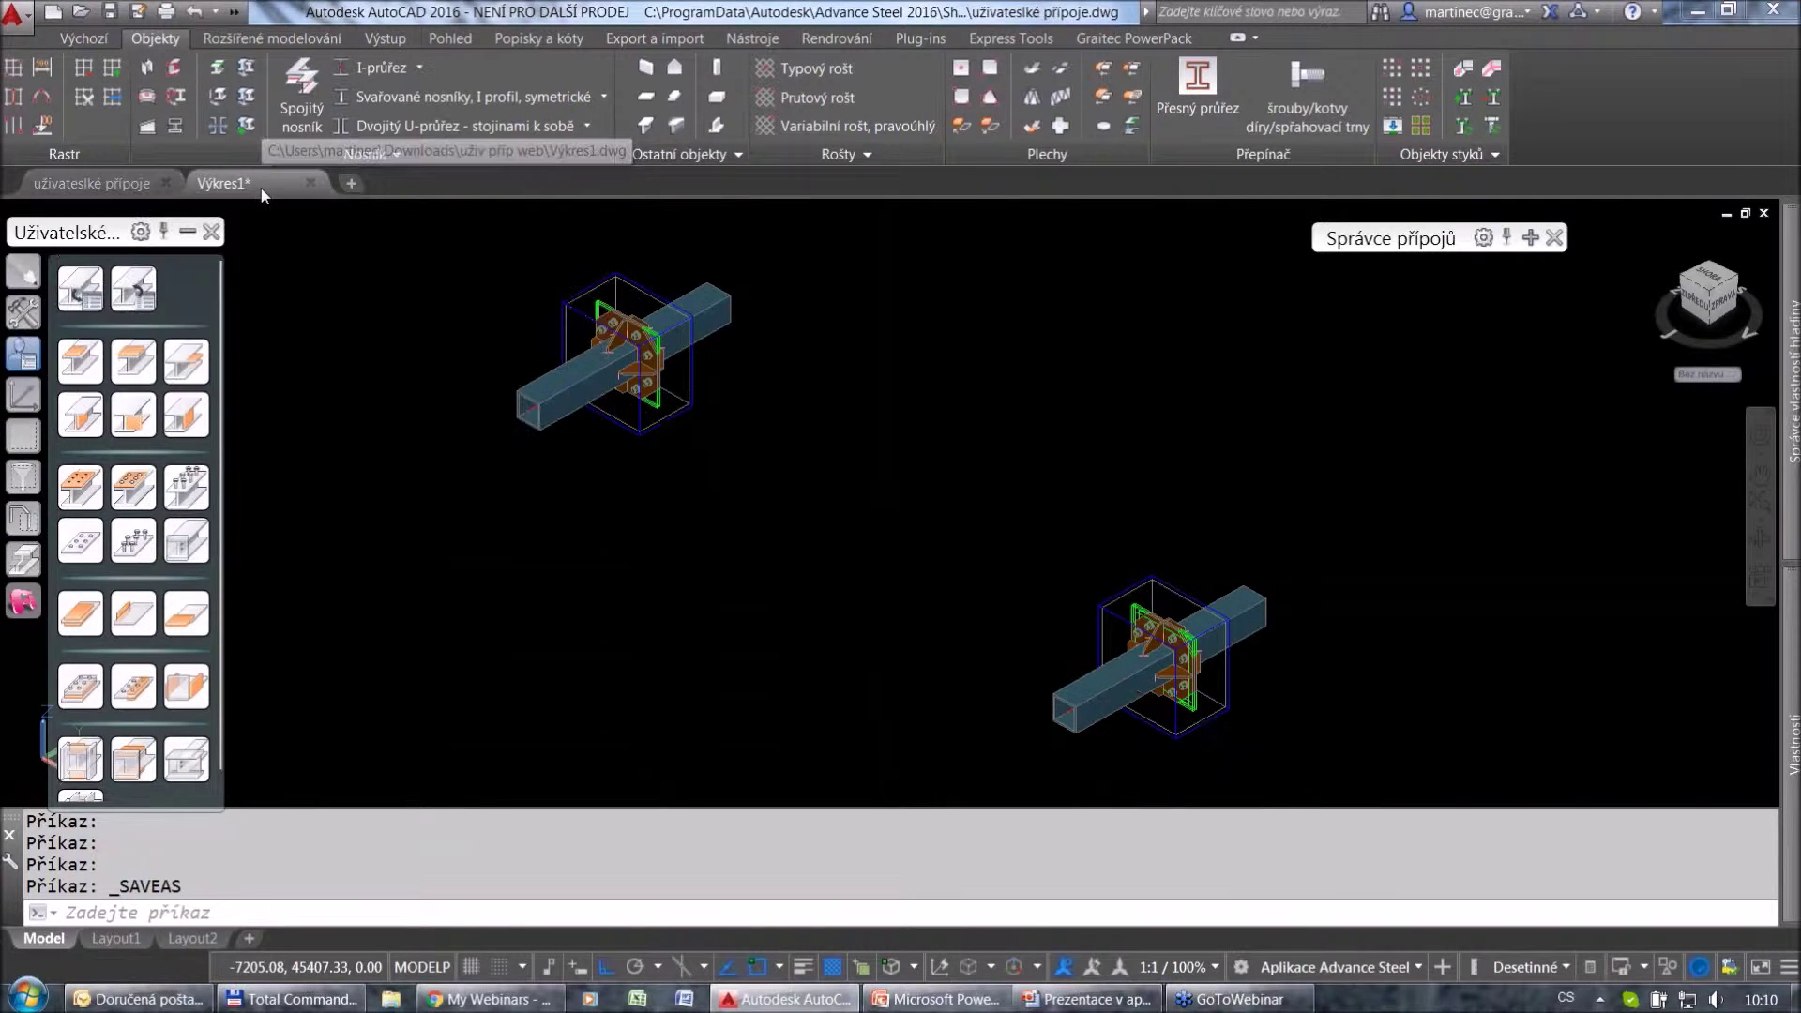
scroll(707, 610, "up", 2)
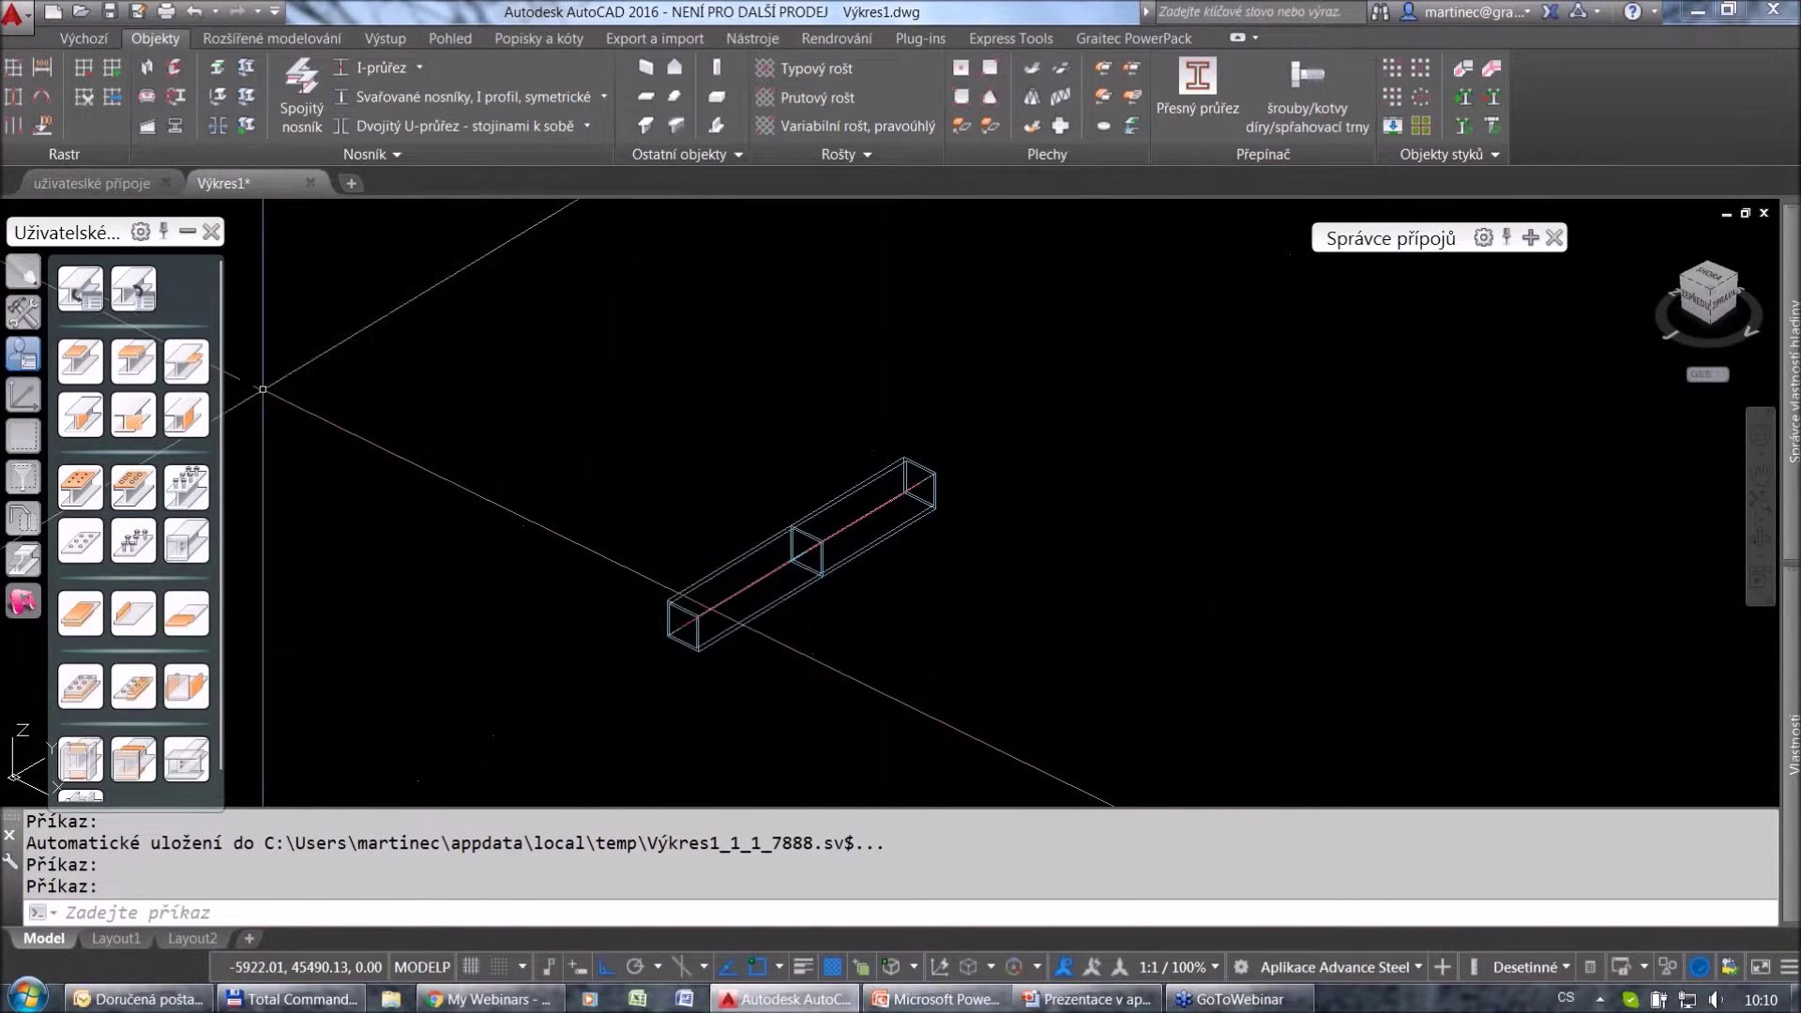
left_click(142, 292)
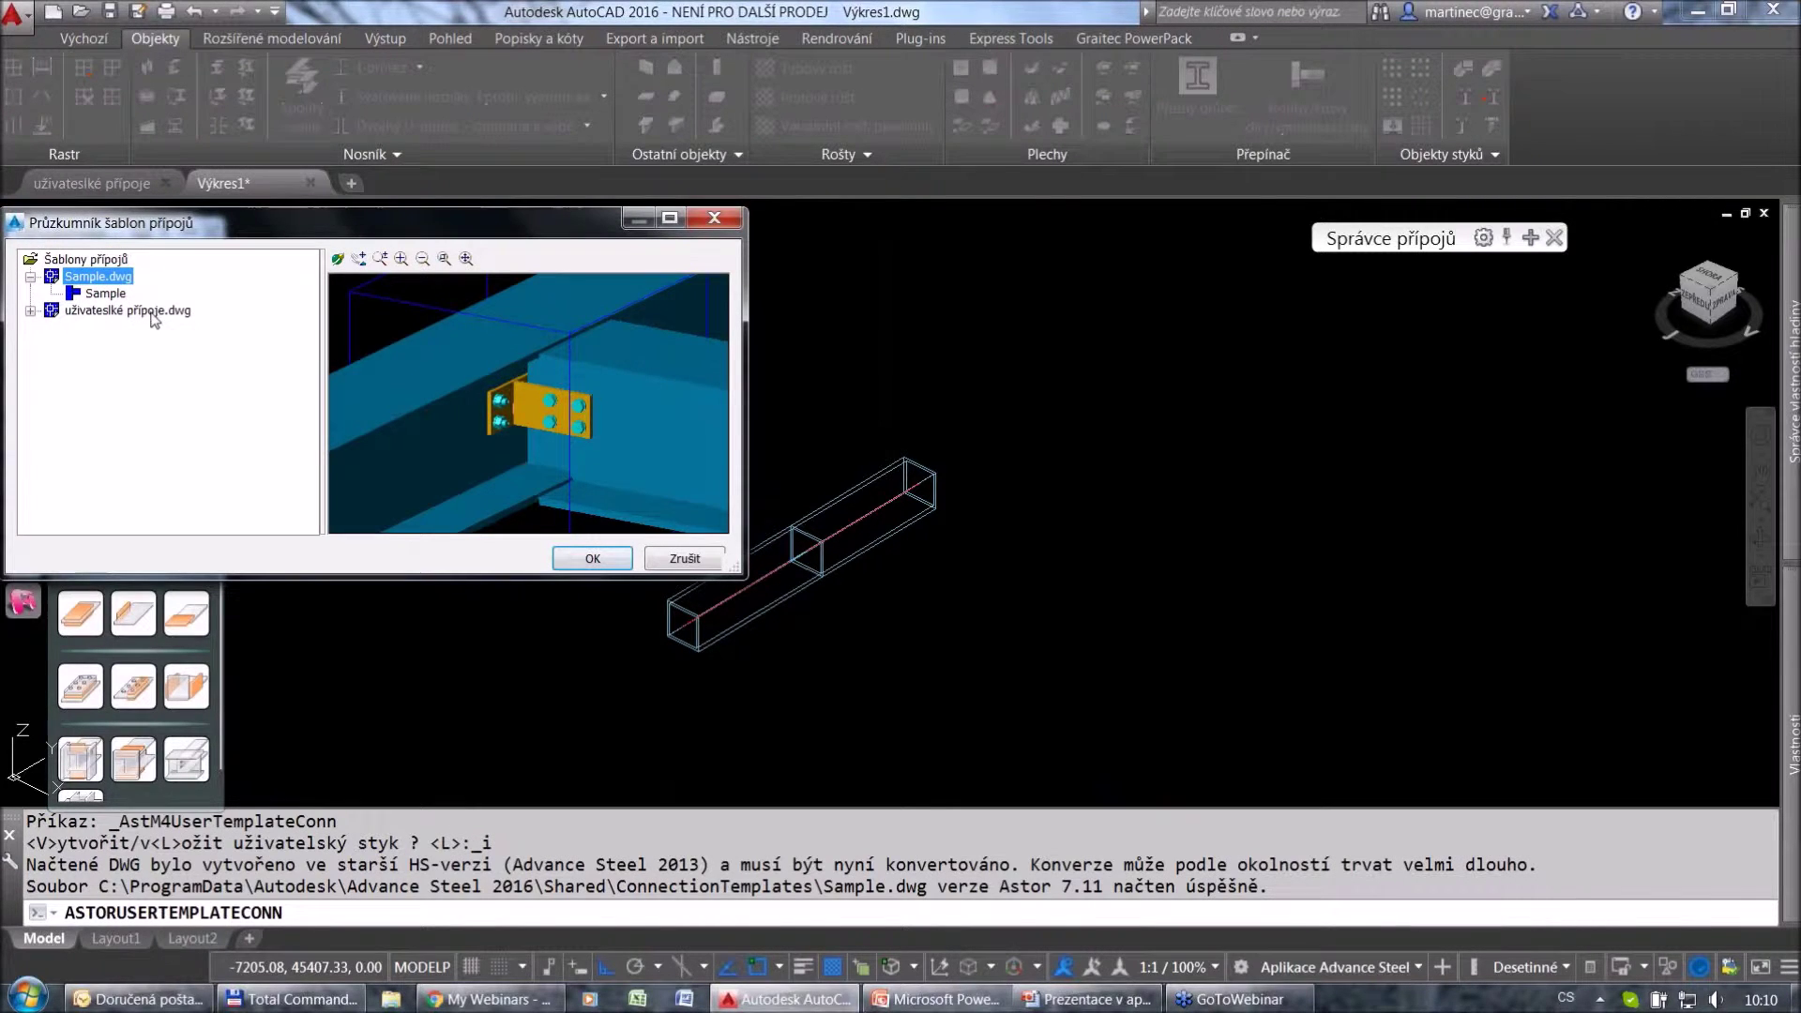
left_click(152, 313)
left_click(31, 310)
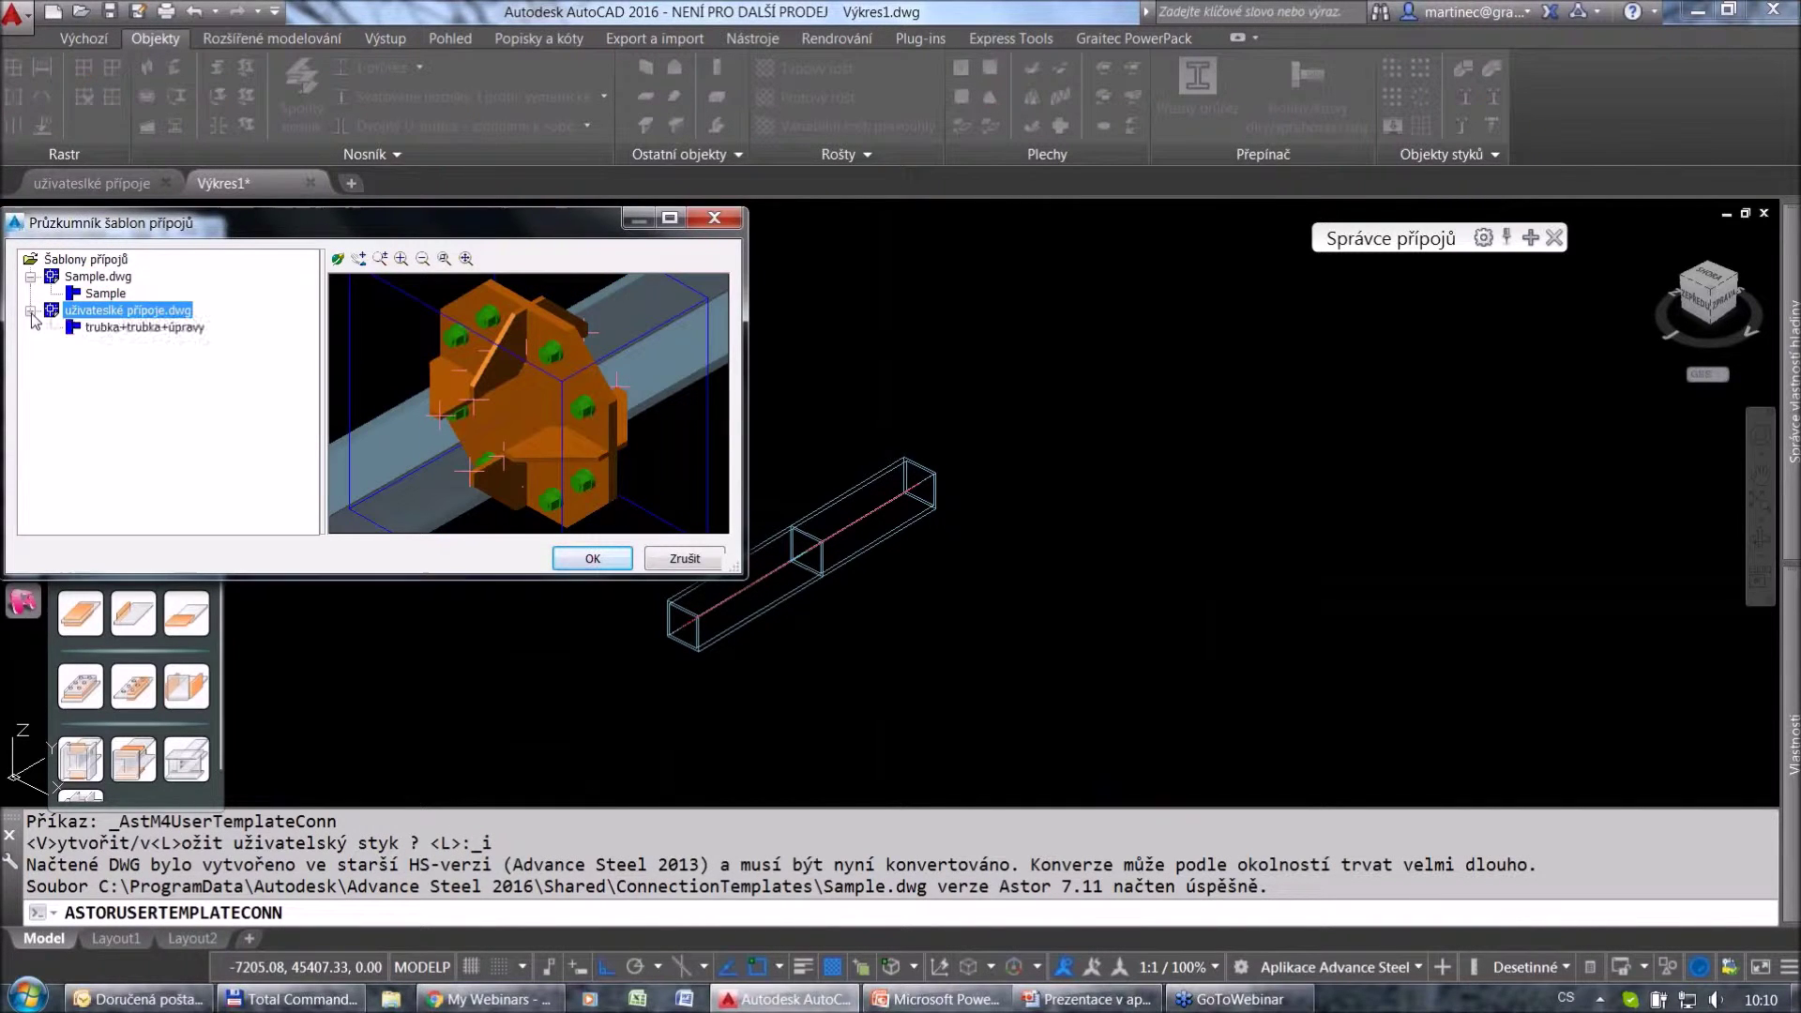
left_click(112, 327)
left_click(597, 553)
left_click(709, 566)
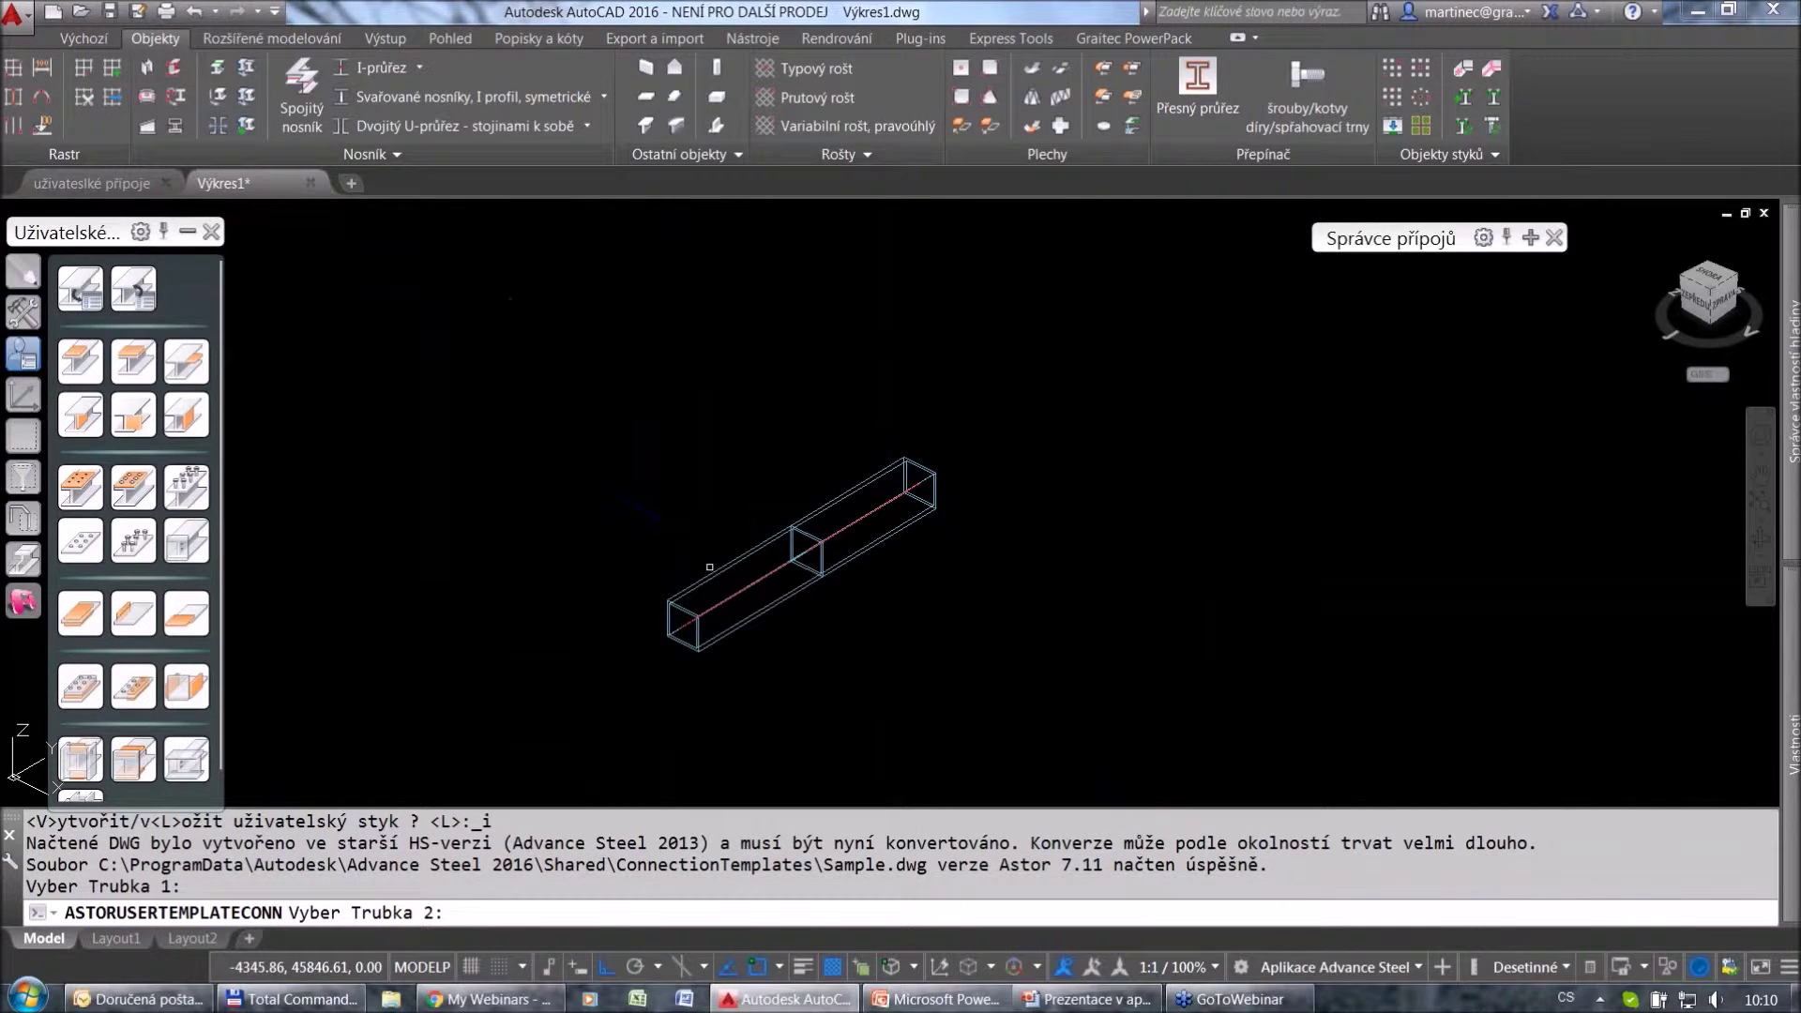
left_click(858, 530)
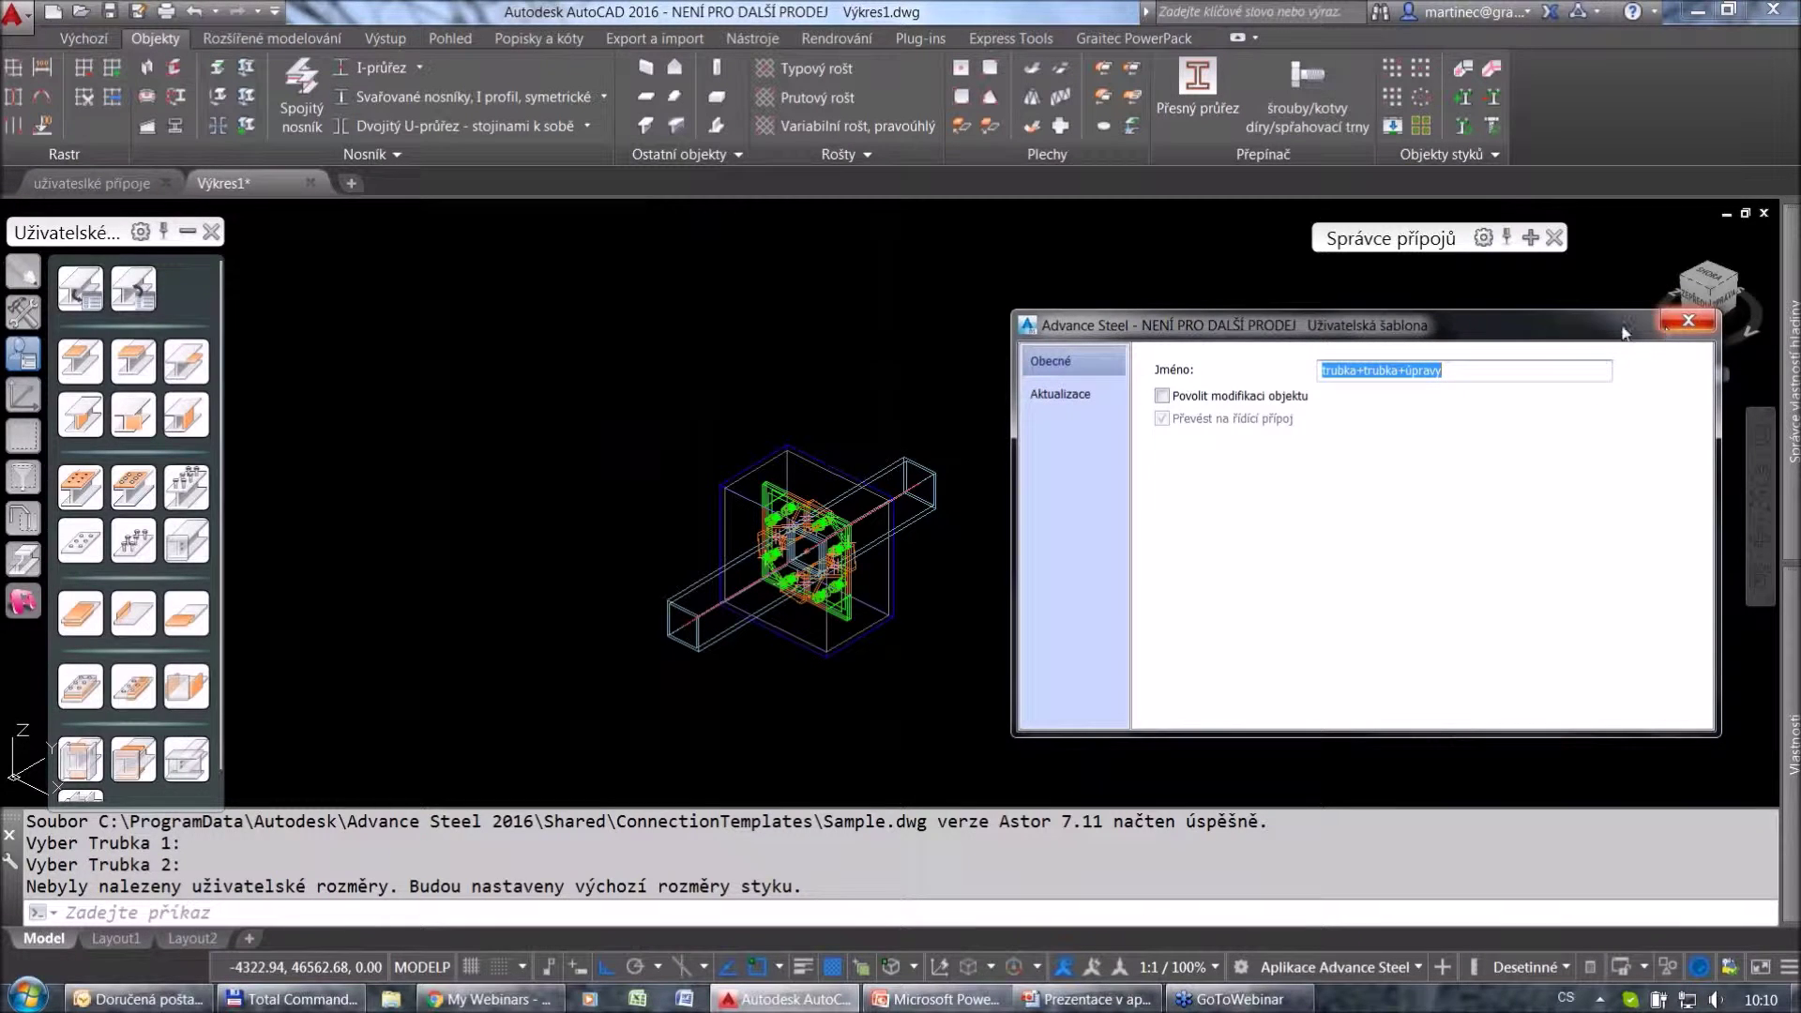
left_click(1687, 320)
Switch the display of the Výkres1 model to the Realistic visual style.
left_click(143, 218)
left_click(216, 334)
scroll(741, 579, "up", 3)
mouse_move(844, 574)
middle_mouse_down("shift")
mouse_move(885, 561)
mouse_move(872, 571)
middle_mouse_up("shift")
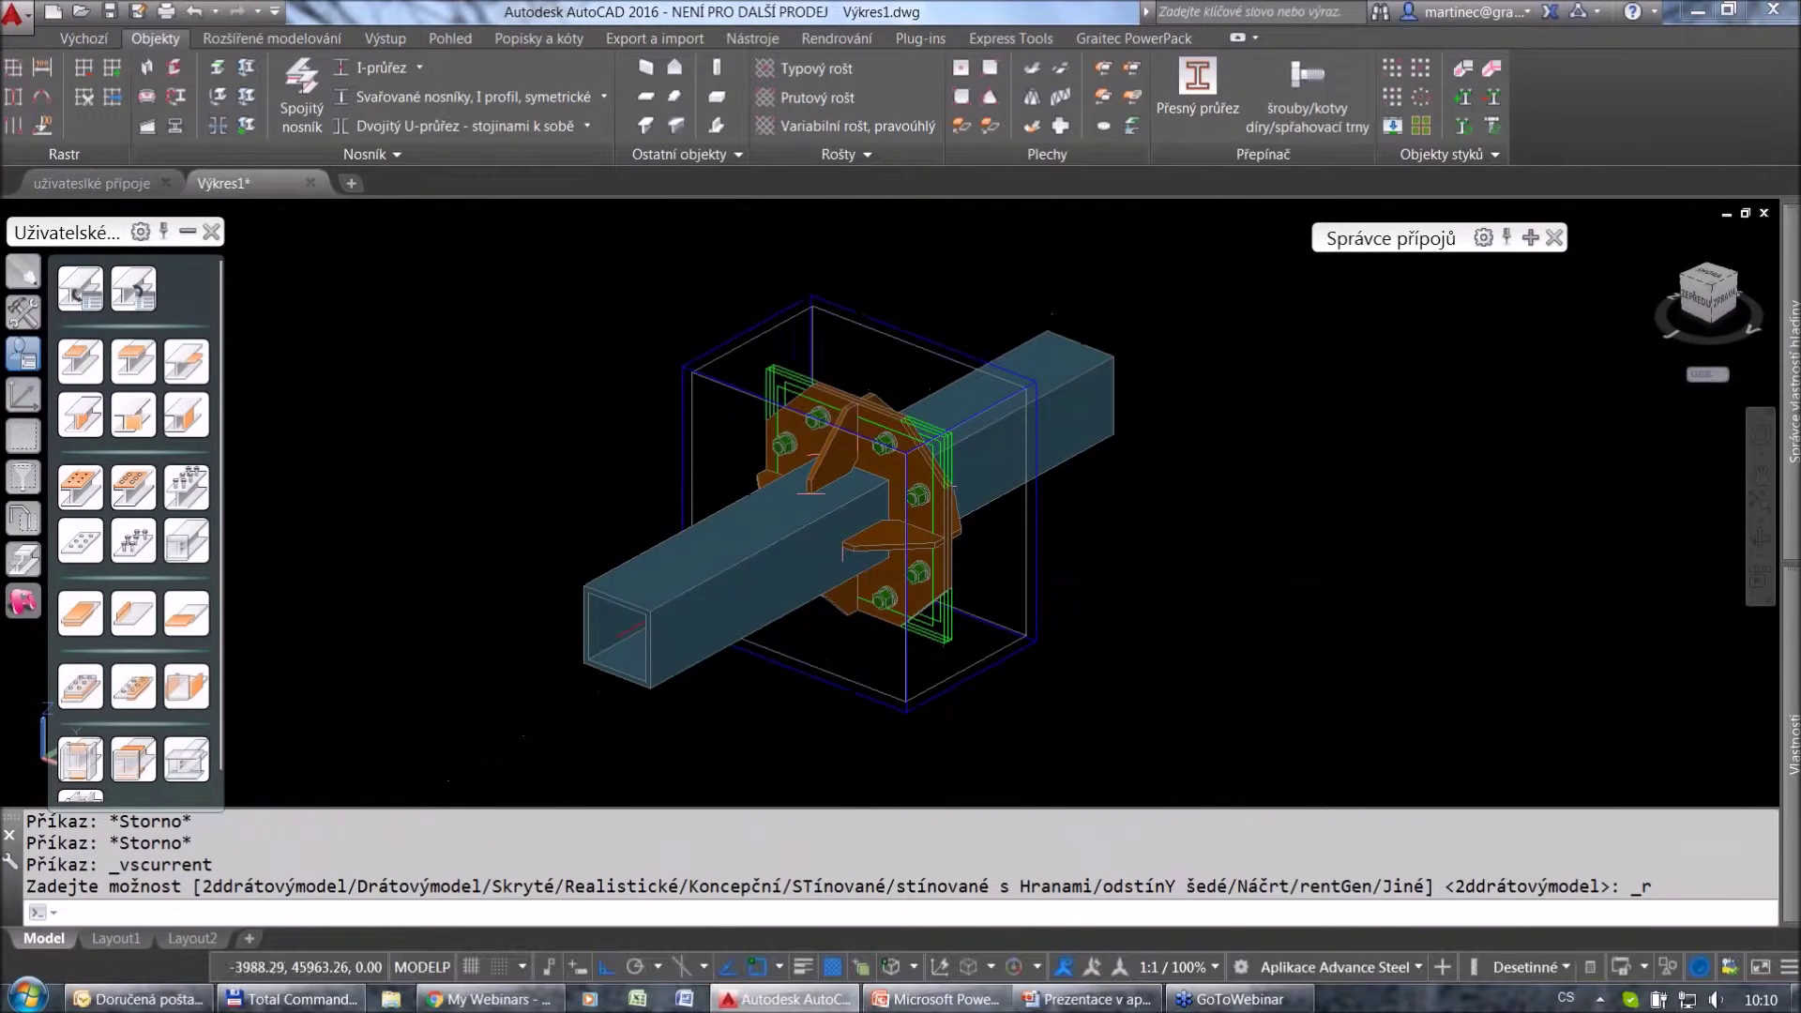
Examine the inserted tube end-to-end connection's general and bolt settings and the plate's corner cut properties.
double_click(876, 373)
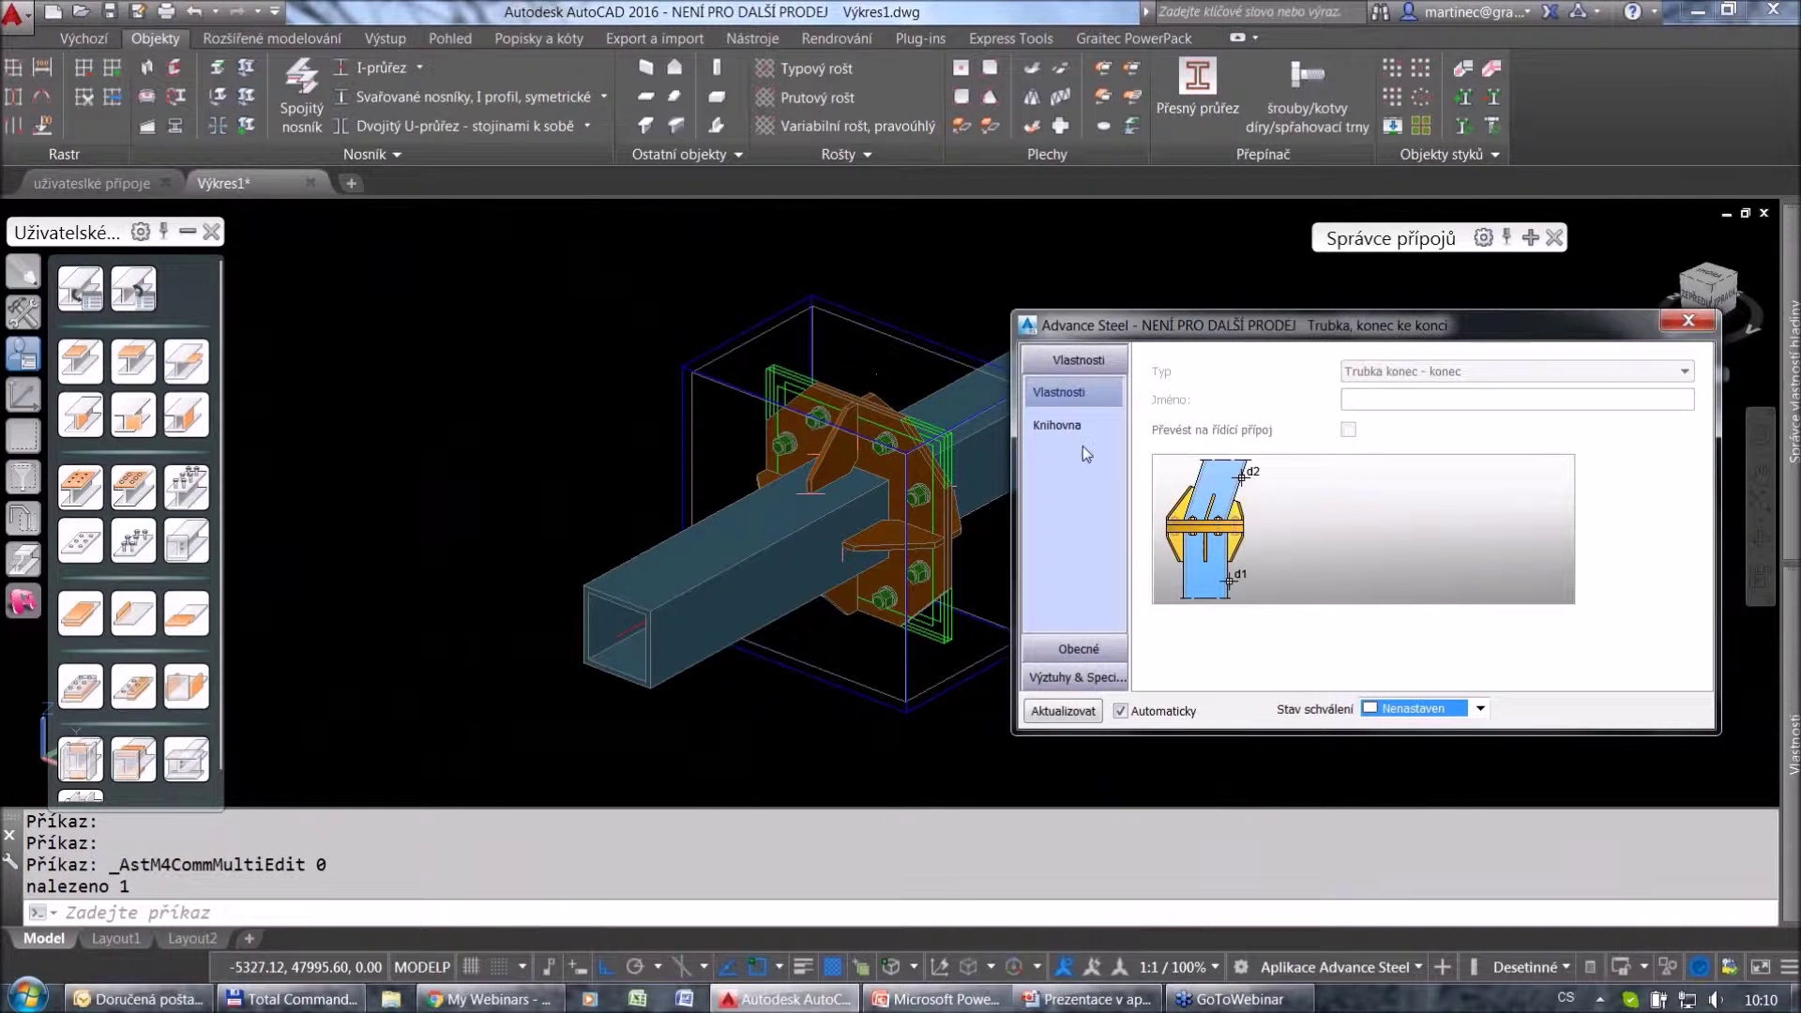
left_click(1079, 649)
left_click(1052, 486)
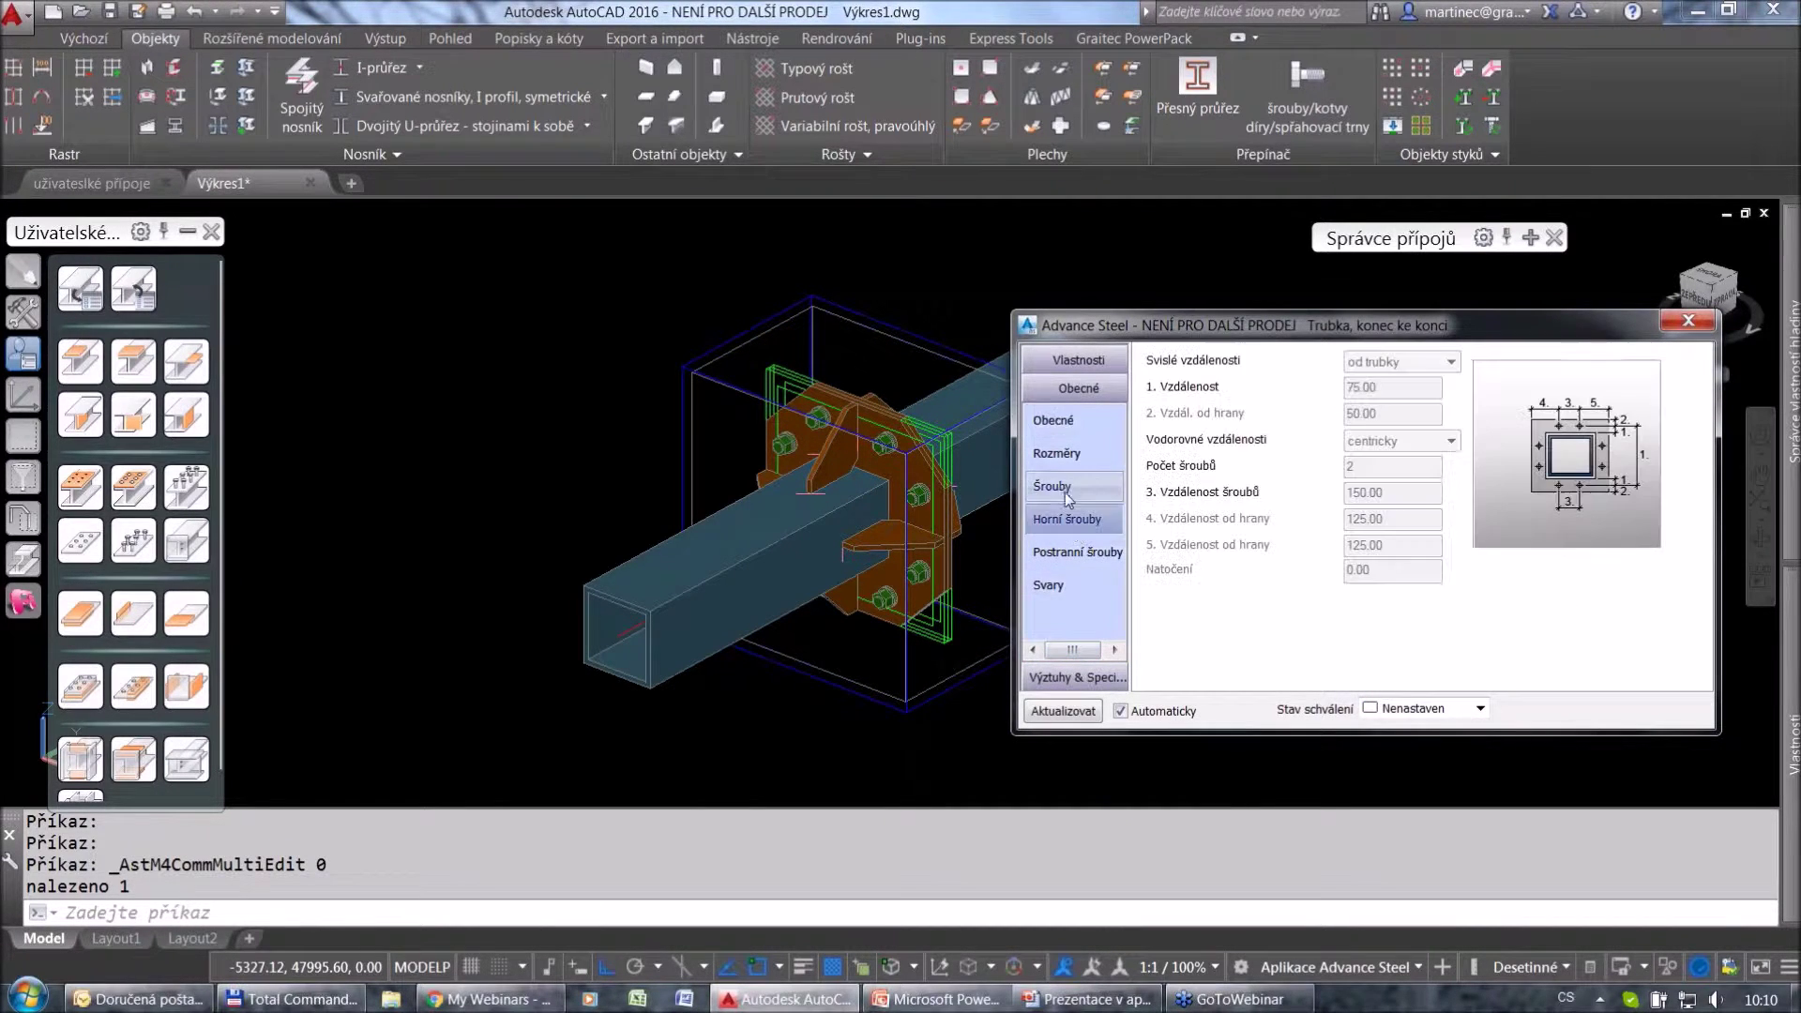
left_click(1069, 521)
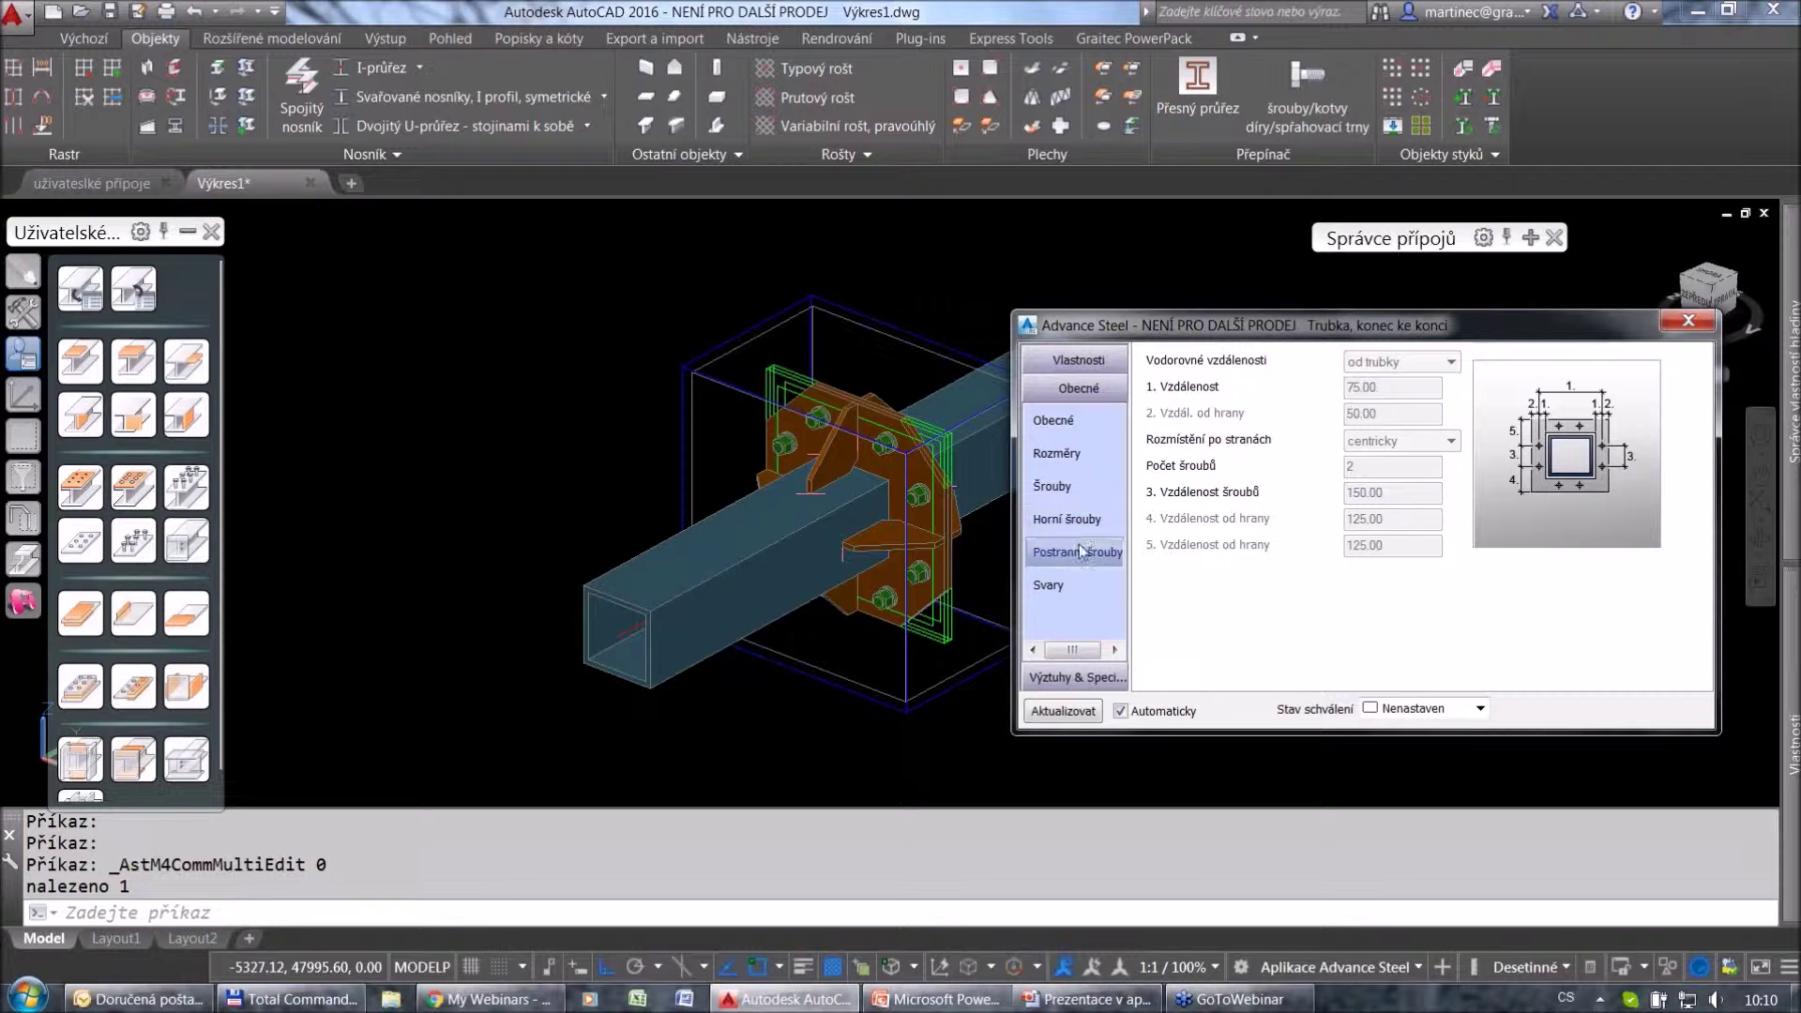
left_click(1688, 320)
double_click(773, 365)
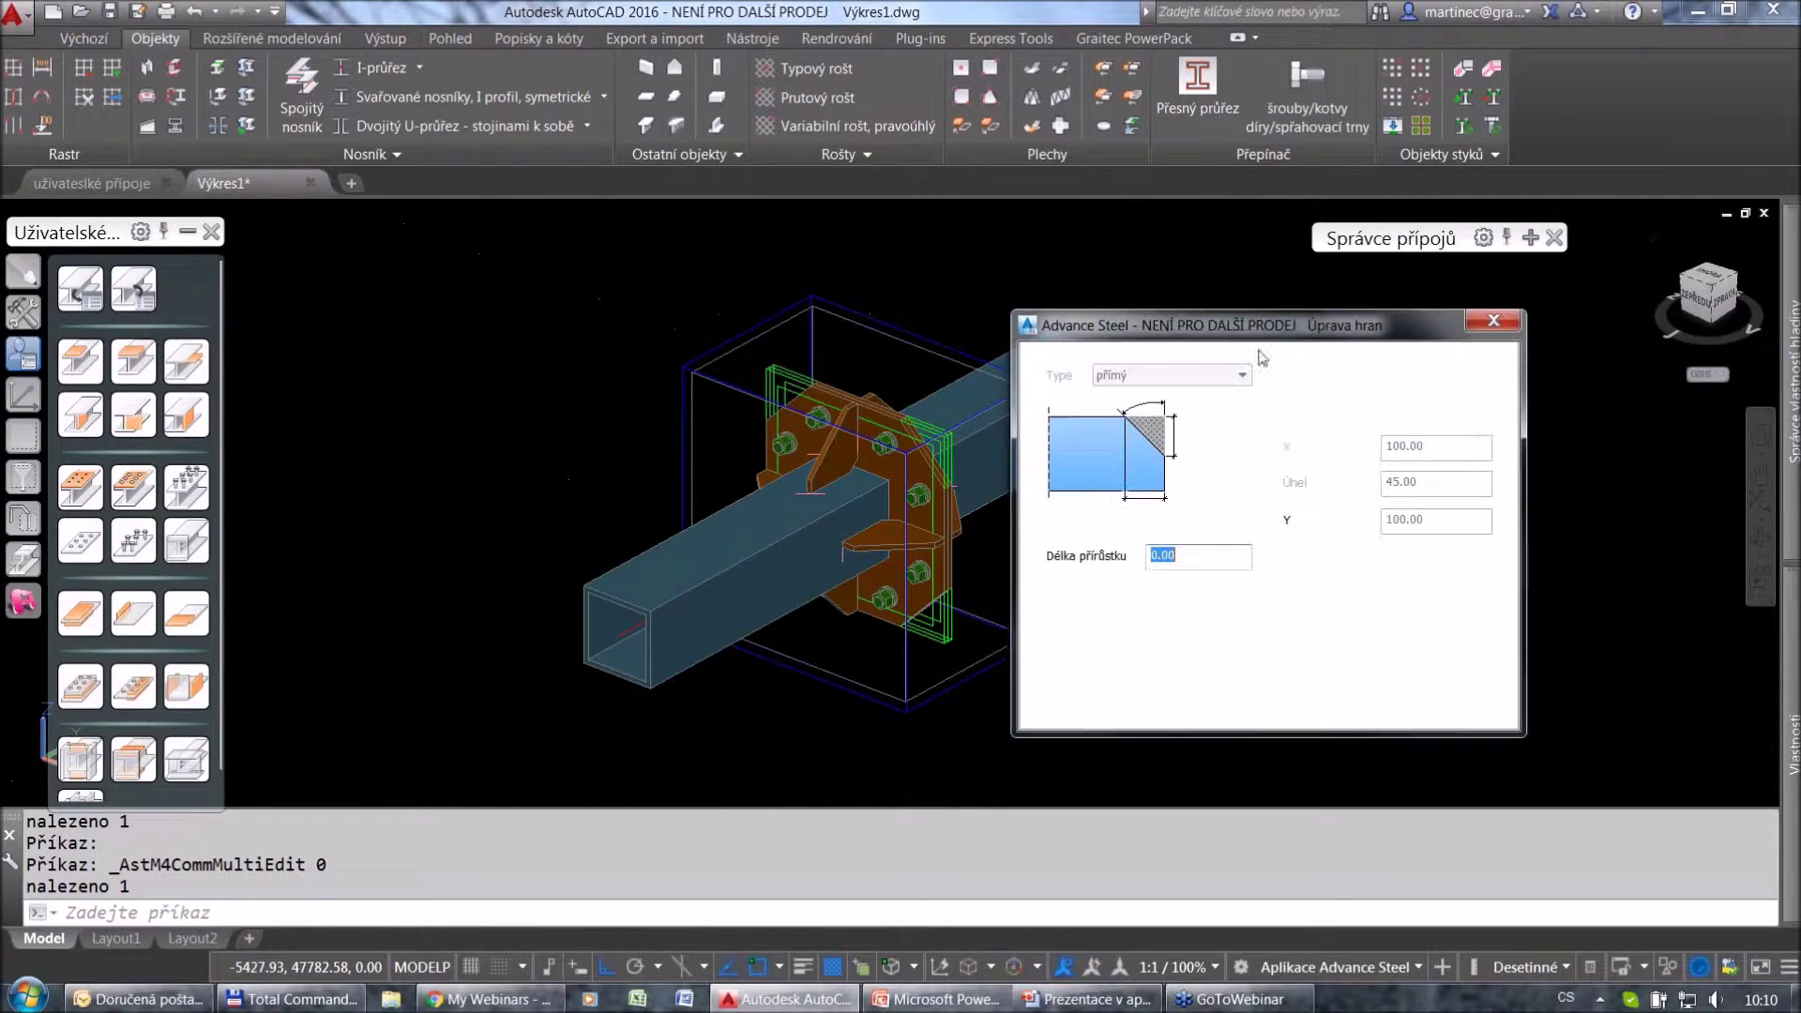
left_click(1503, 317)
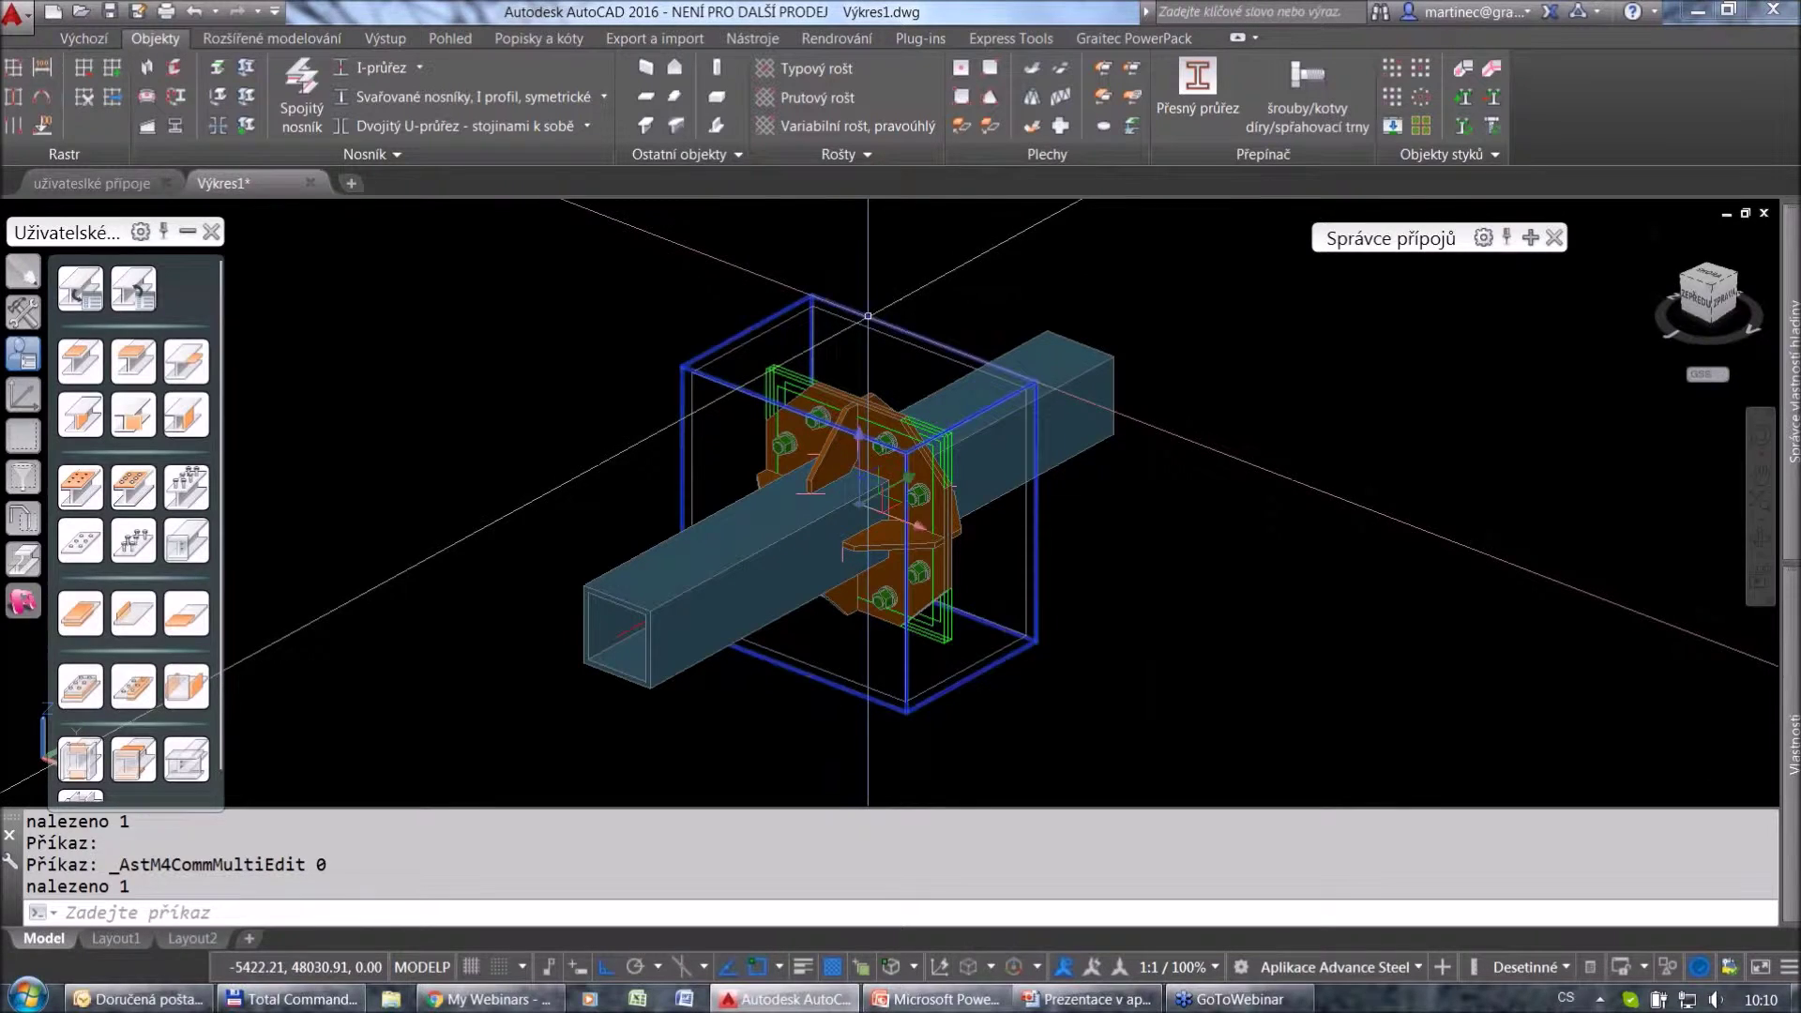
Allow object modification (Povolit modifikaci objektu) for the inserted user template "trubka+trubka+úpravy".
double_click(868, 325)
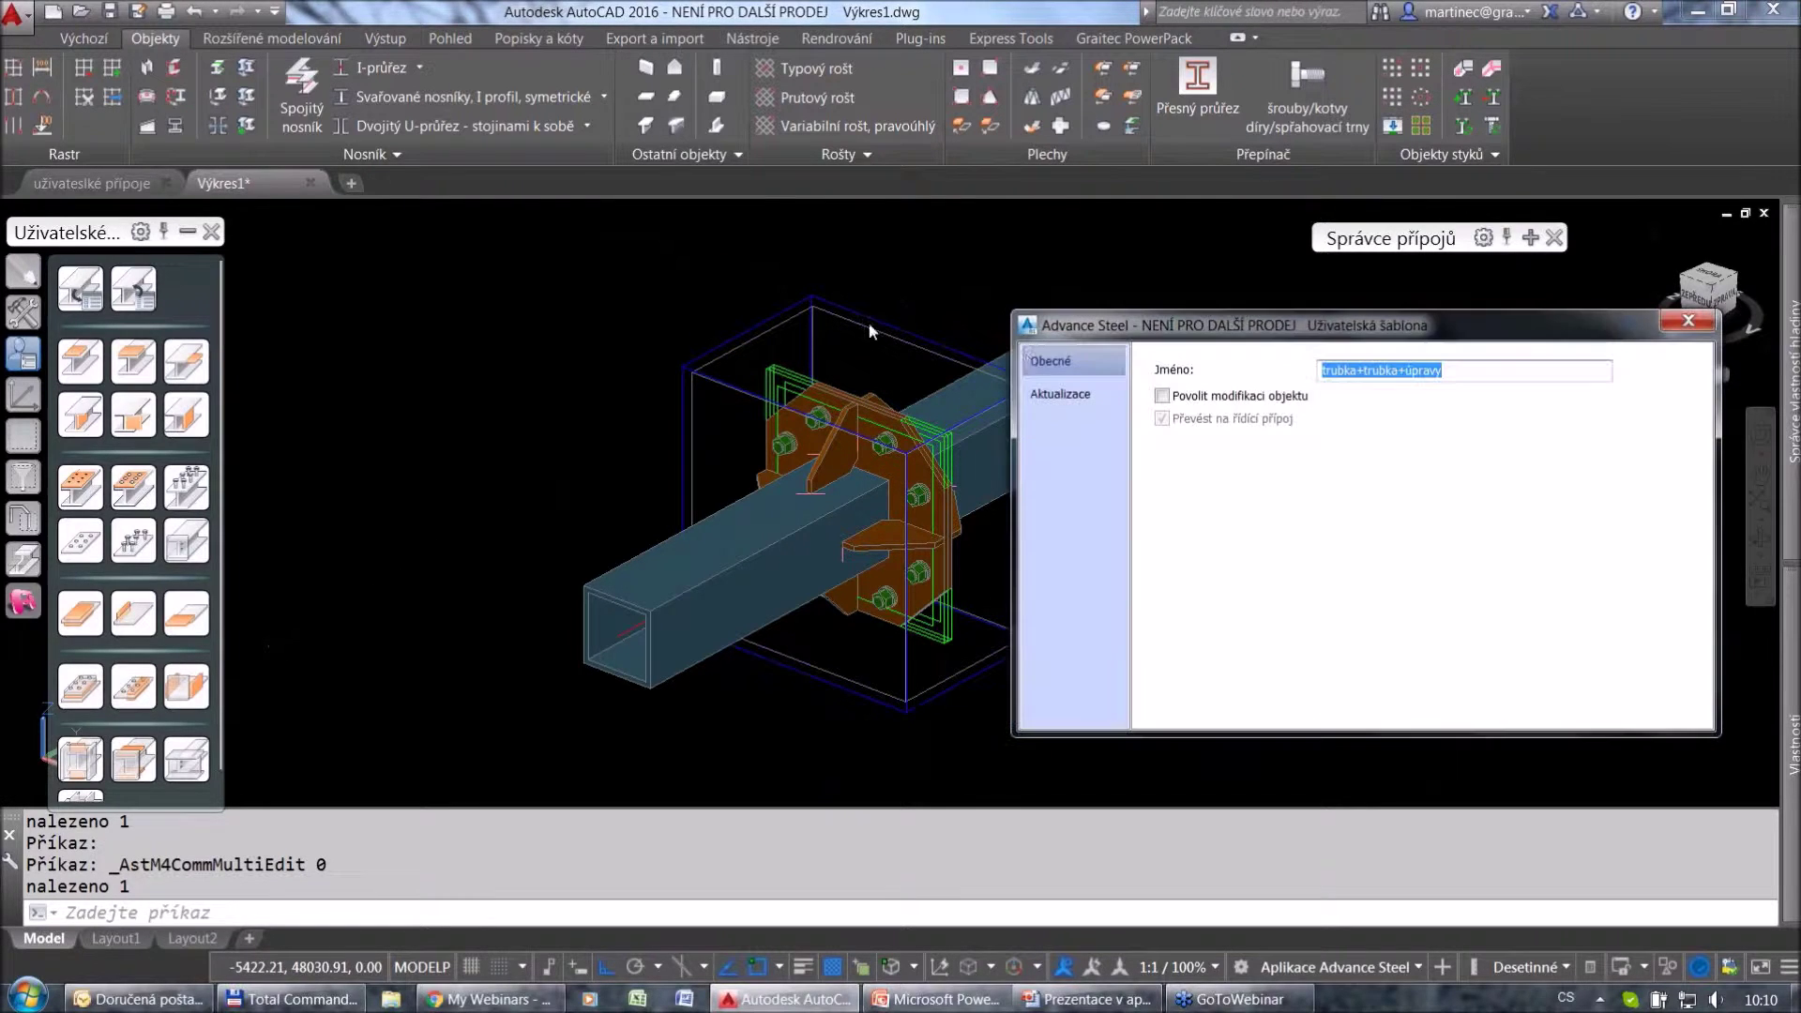
left_click(1162, 398)
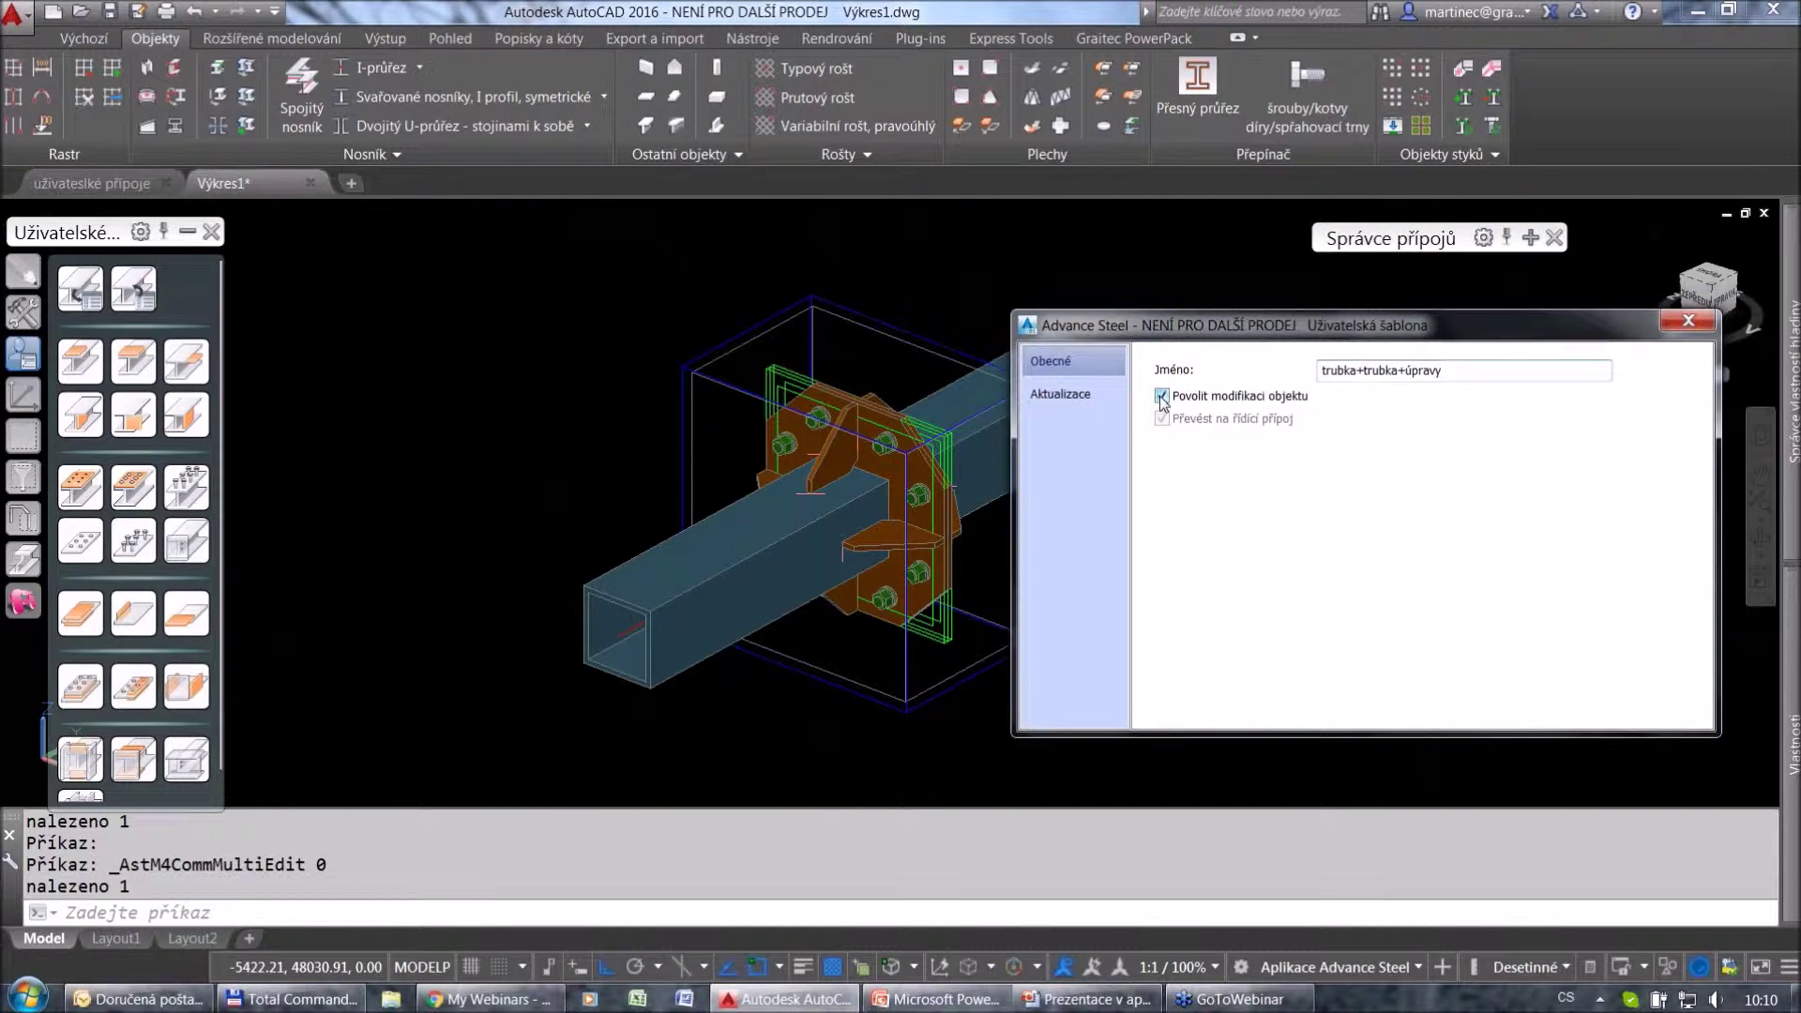
left_click(1688, 321)
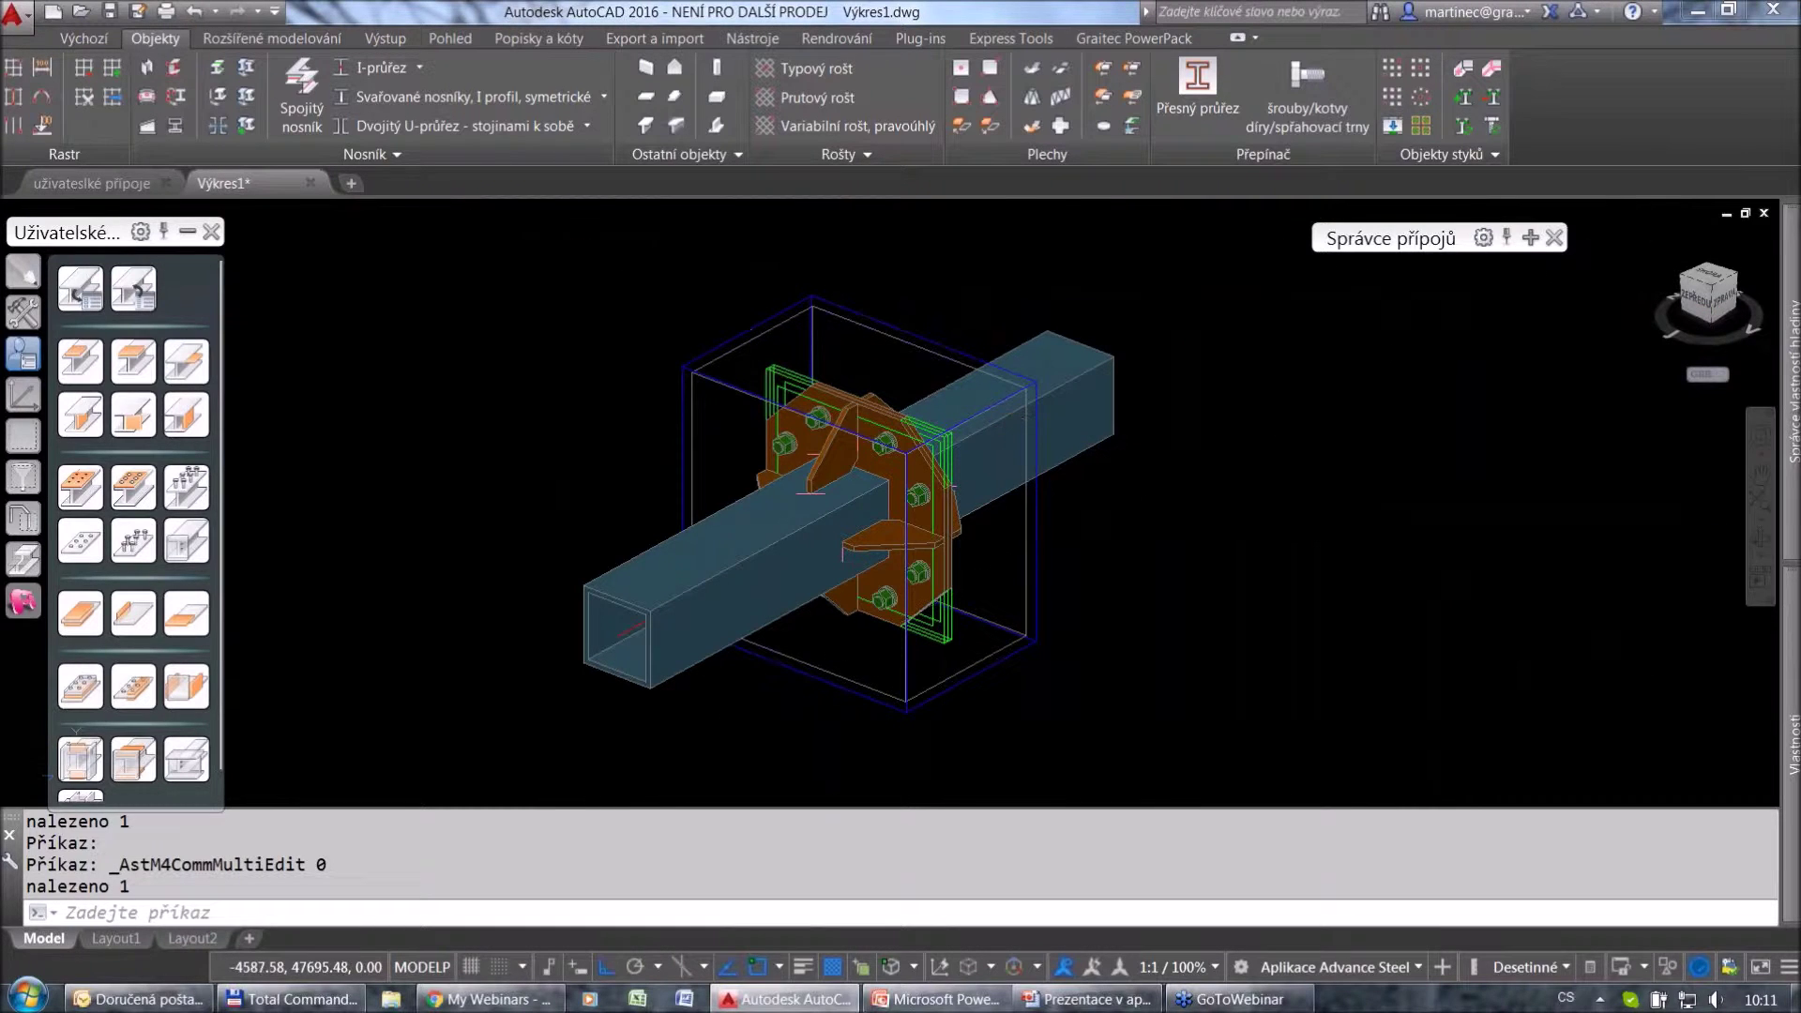
Transfer the user connection as a slave connection onto the second pair of collinear tubes.
scroll(1111, 464, "down", 2)
middle_click_drag(1112, 464, 825, 493)
scroll(825, 493, "down", 2)
middle_click_drag(904, 549, 904, 549)
left_click_drag(904, 550, 797, 426)
key("Escape")
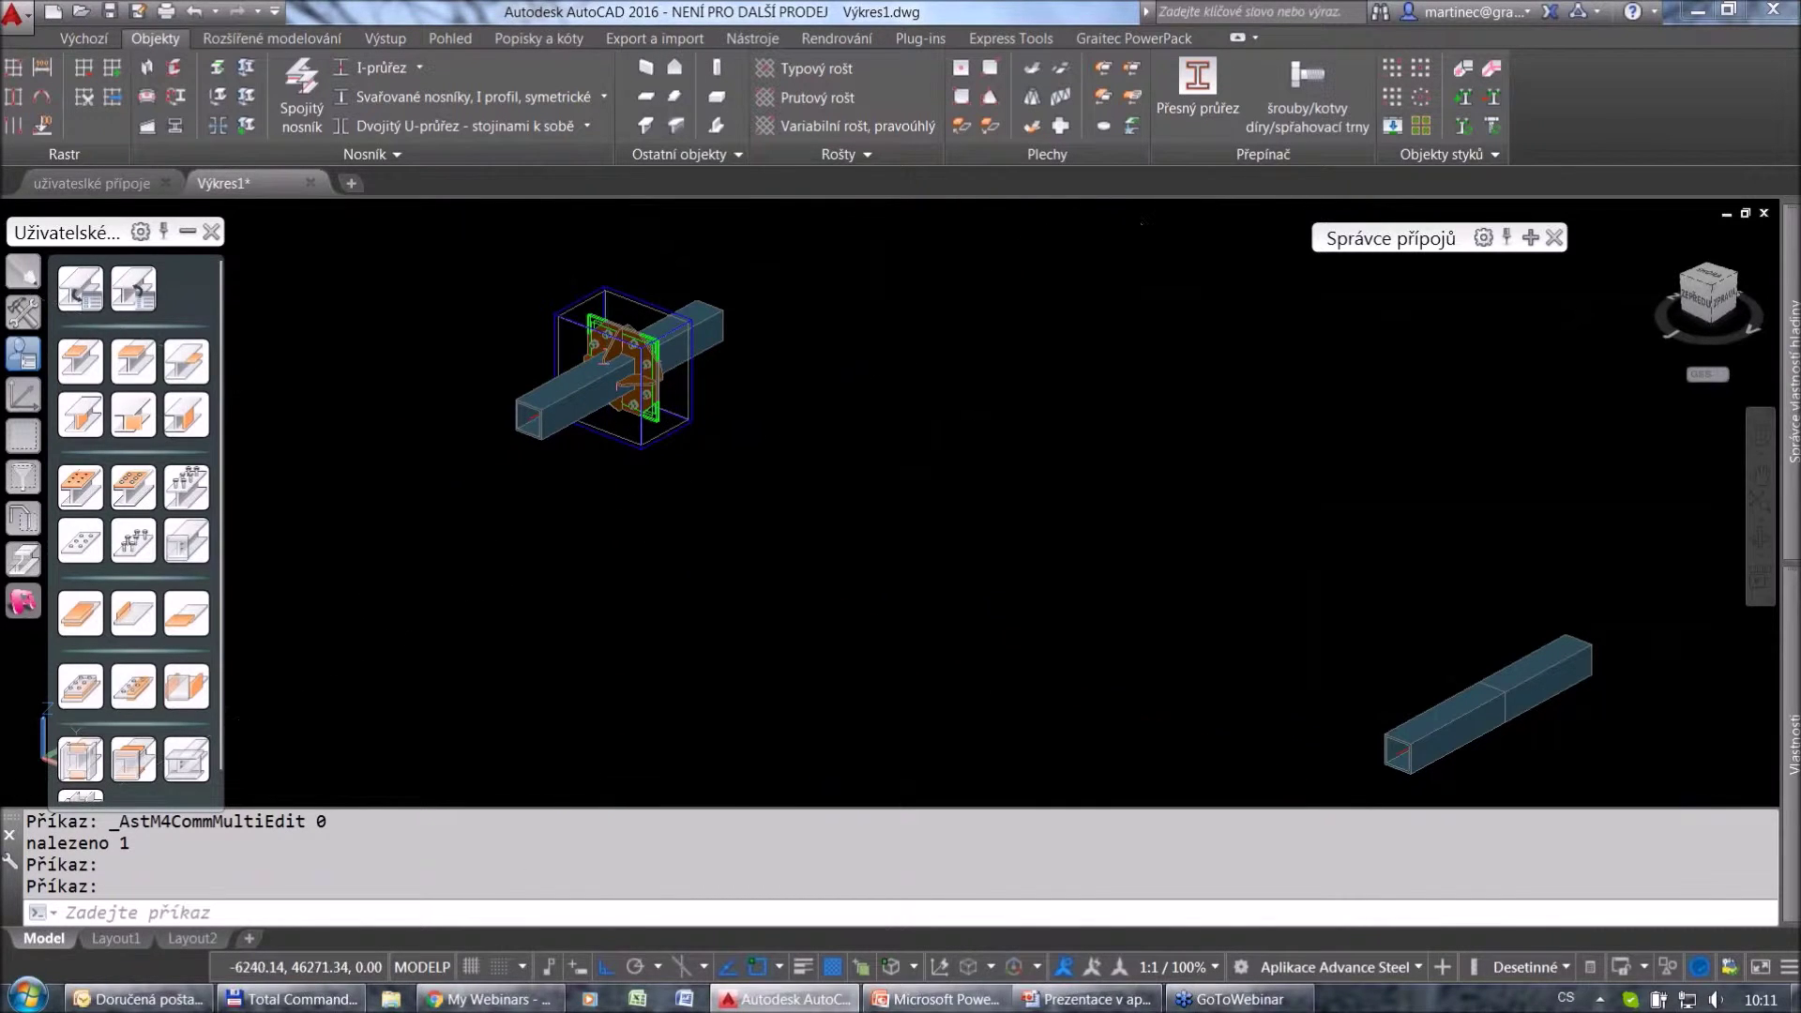
left_click(26, 313)
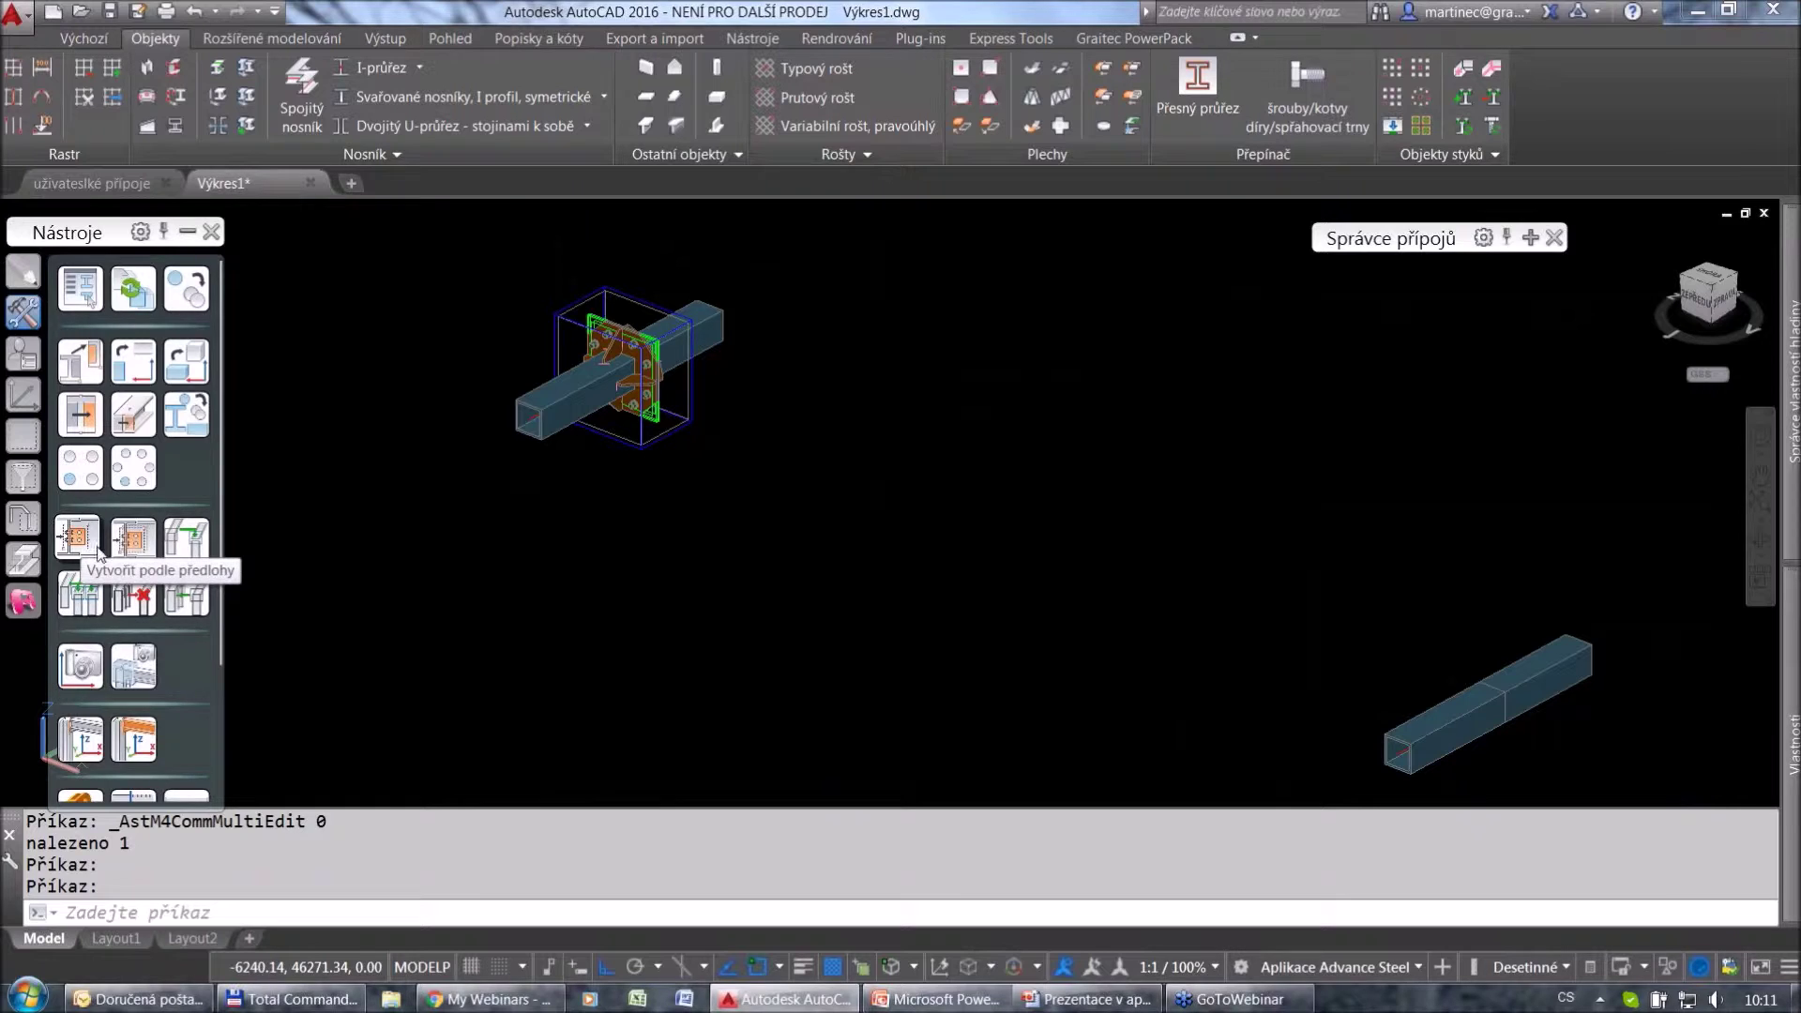
left_click(185, 538)
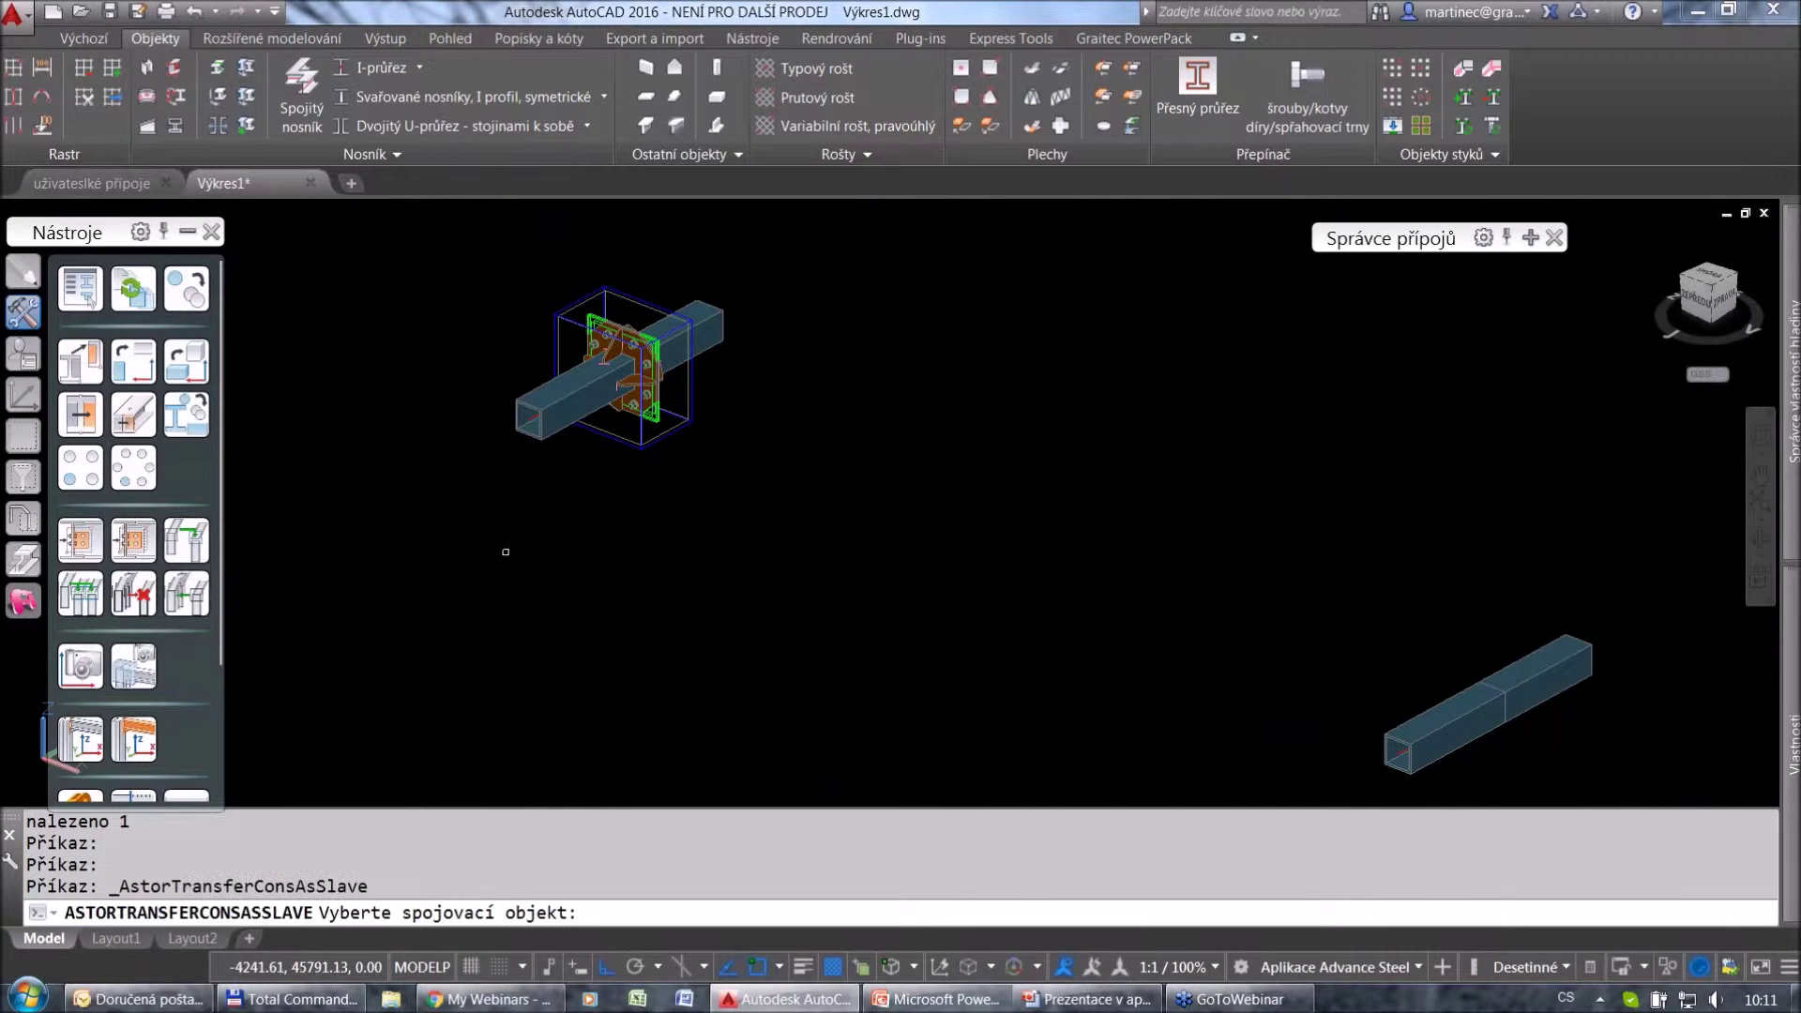
left_click(643, 300)
key("Return")
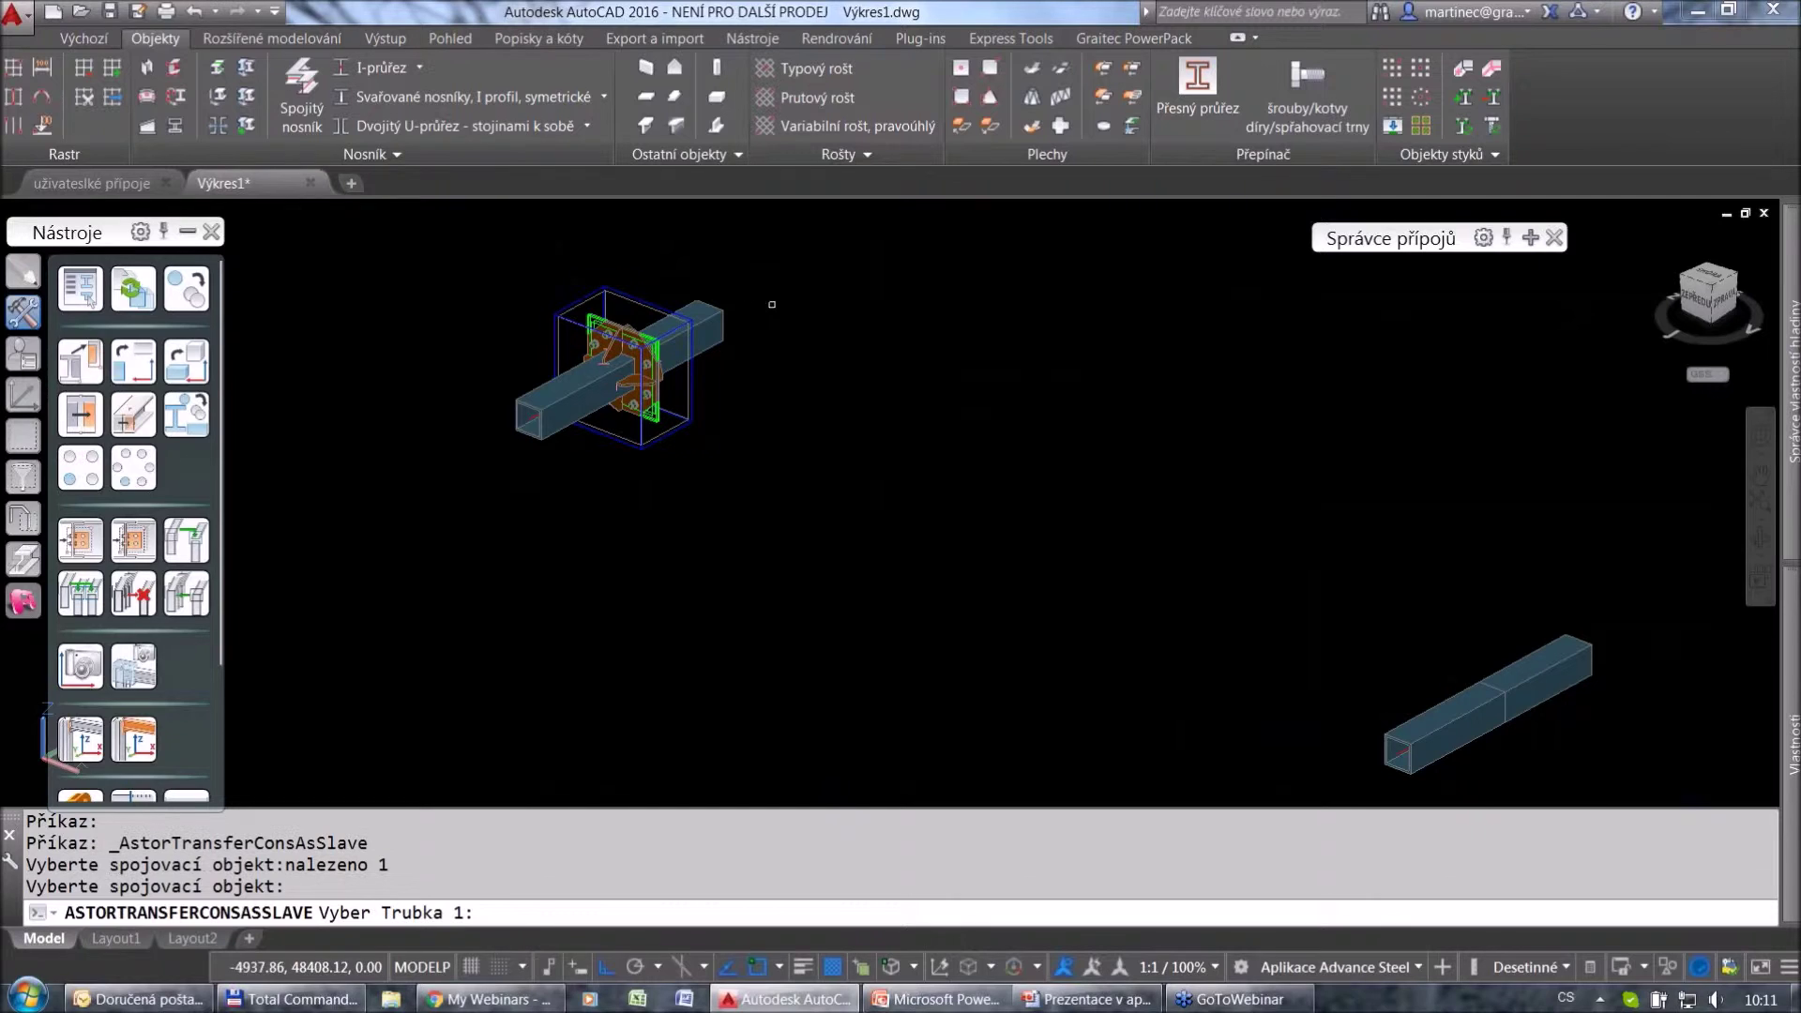
left_click(1400, 723)
left_click(1552, 666)
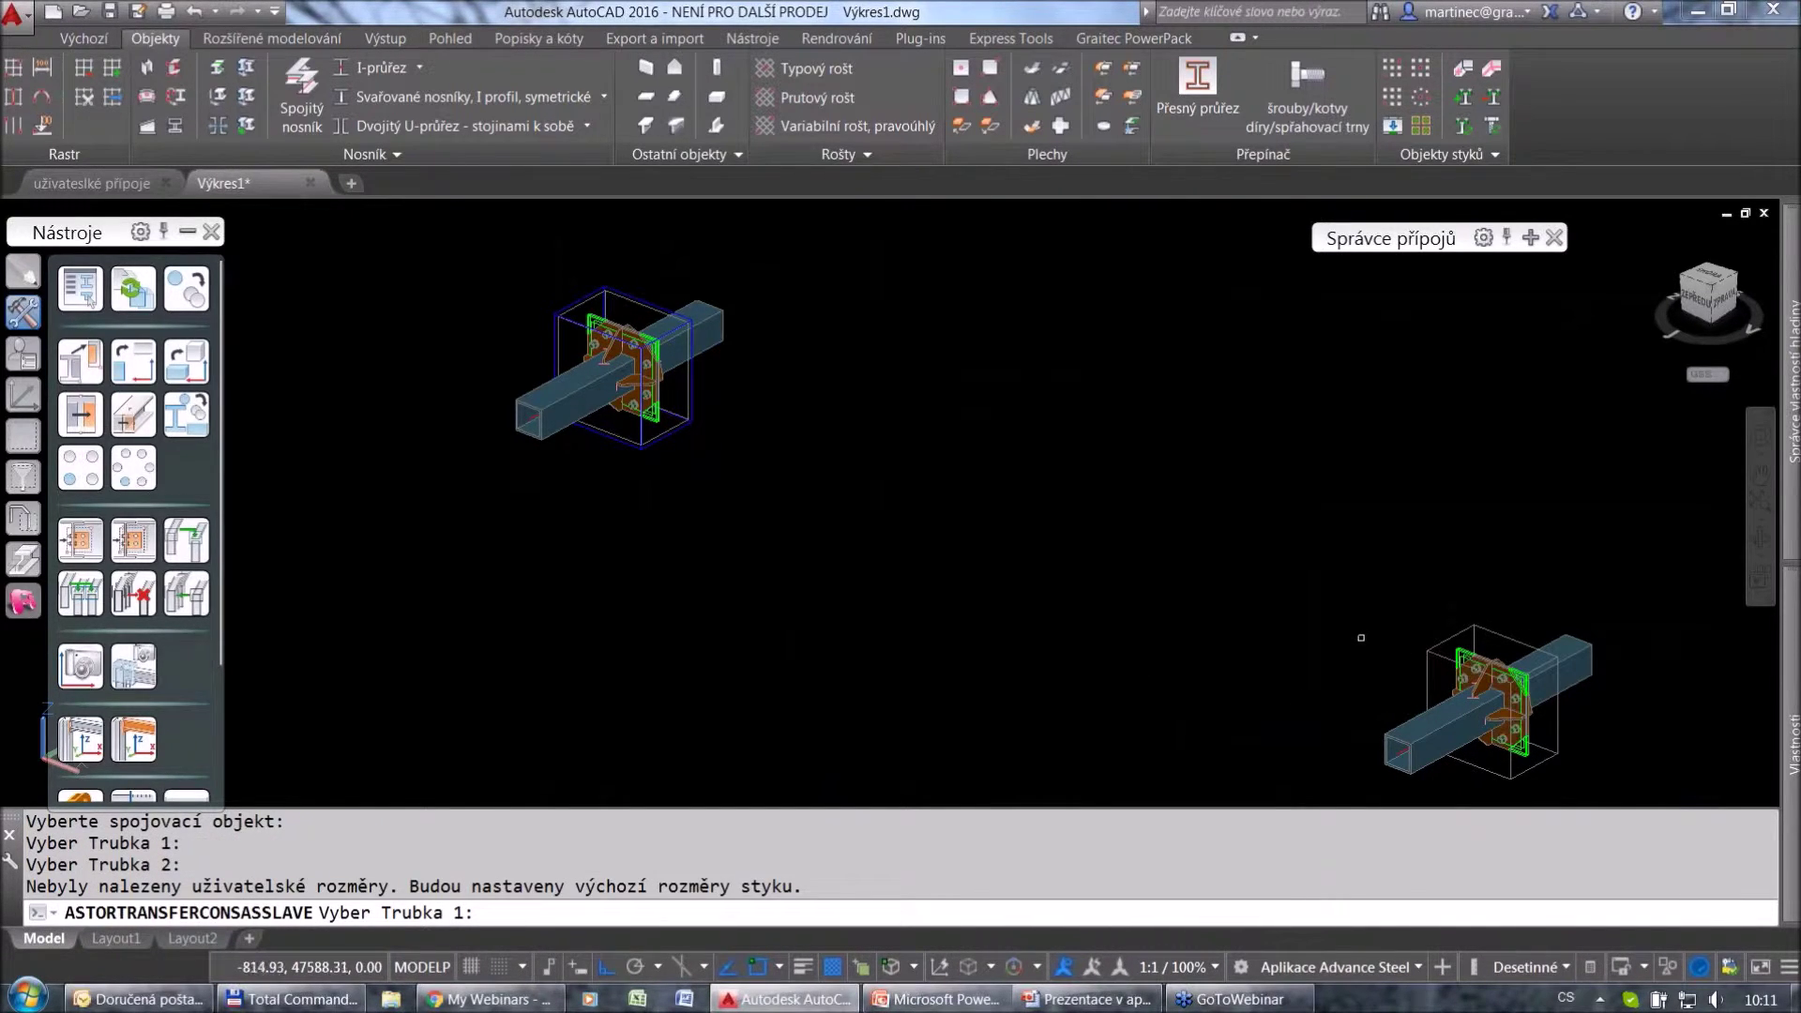
key("Escape")
Set the thickness of plate 1 (Tloušťka plechu 1) to 20 in the original tube end-to-end connection.
scroll(1538, 703, "up", 3)
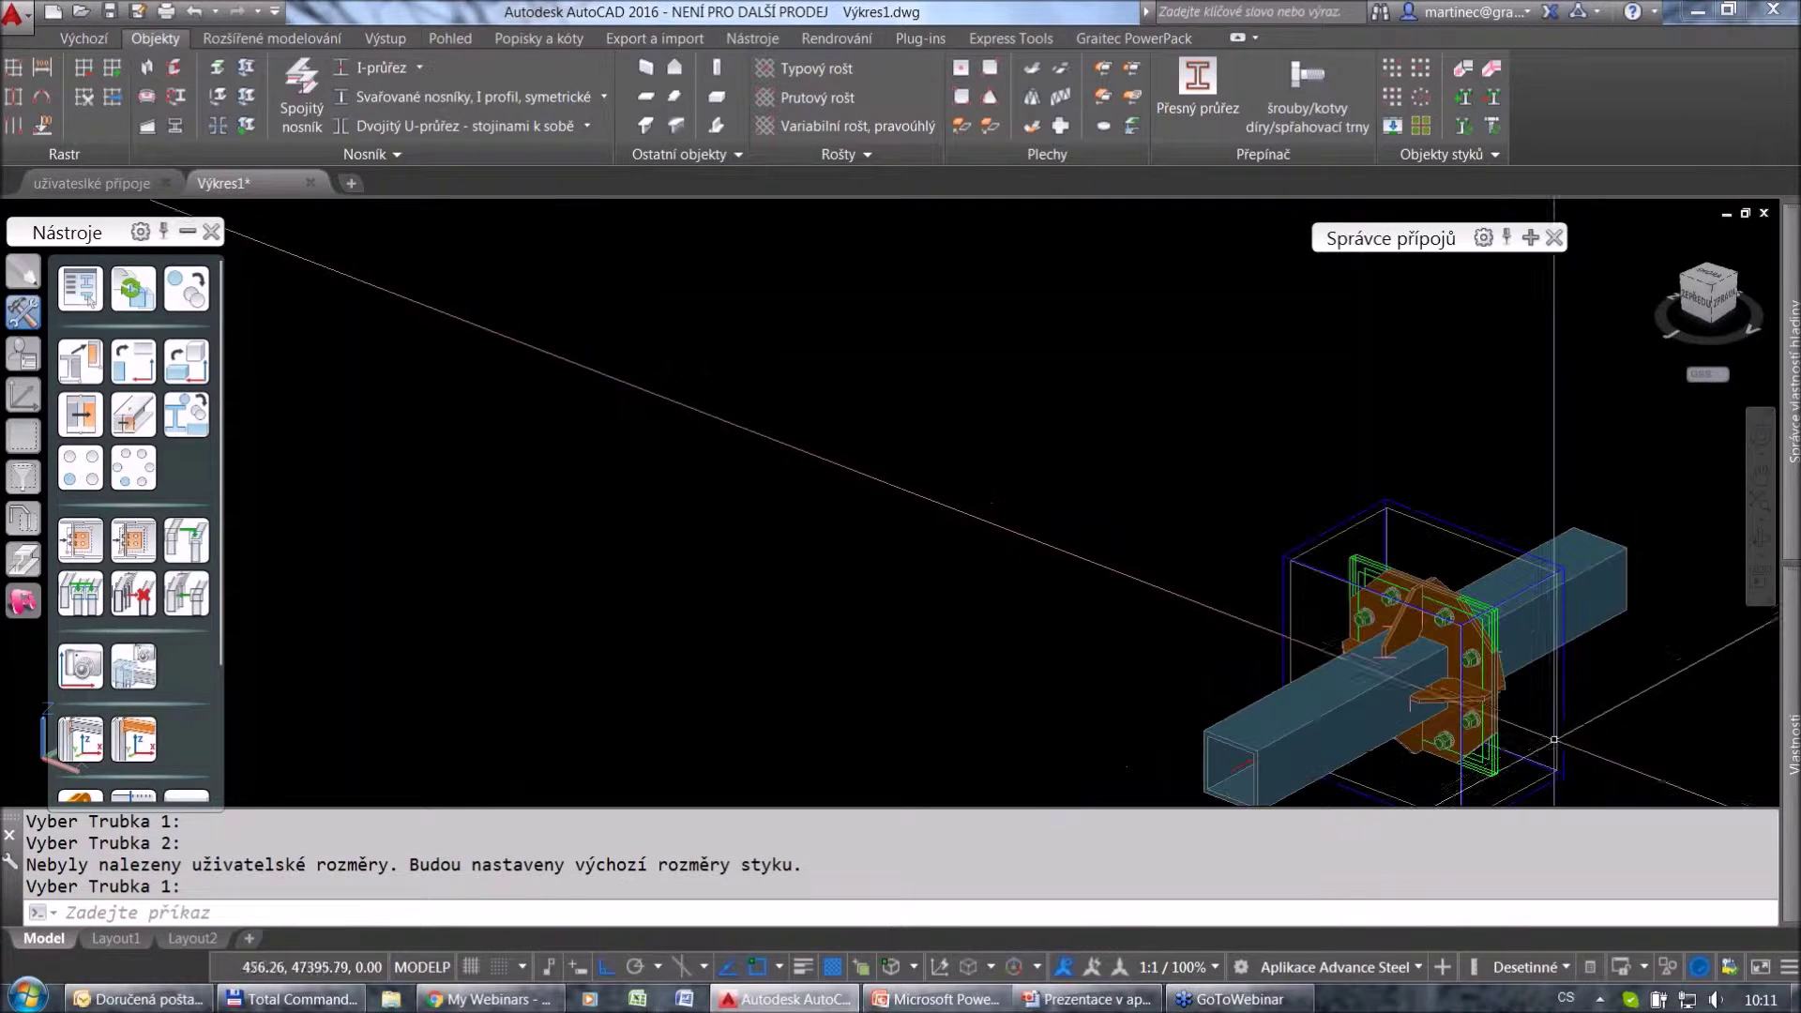
scroll(1527, 682, "down", 4)
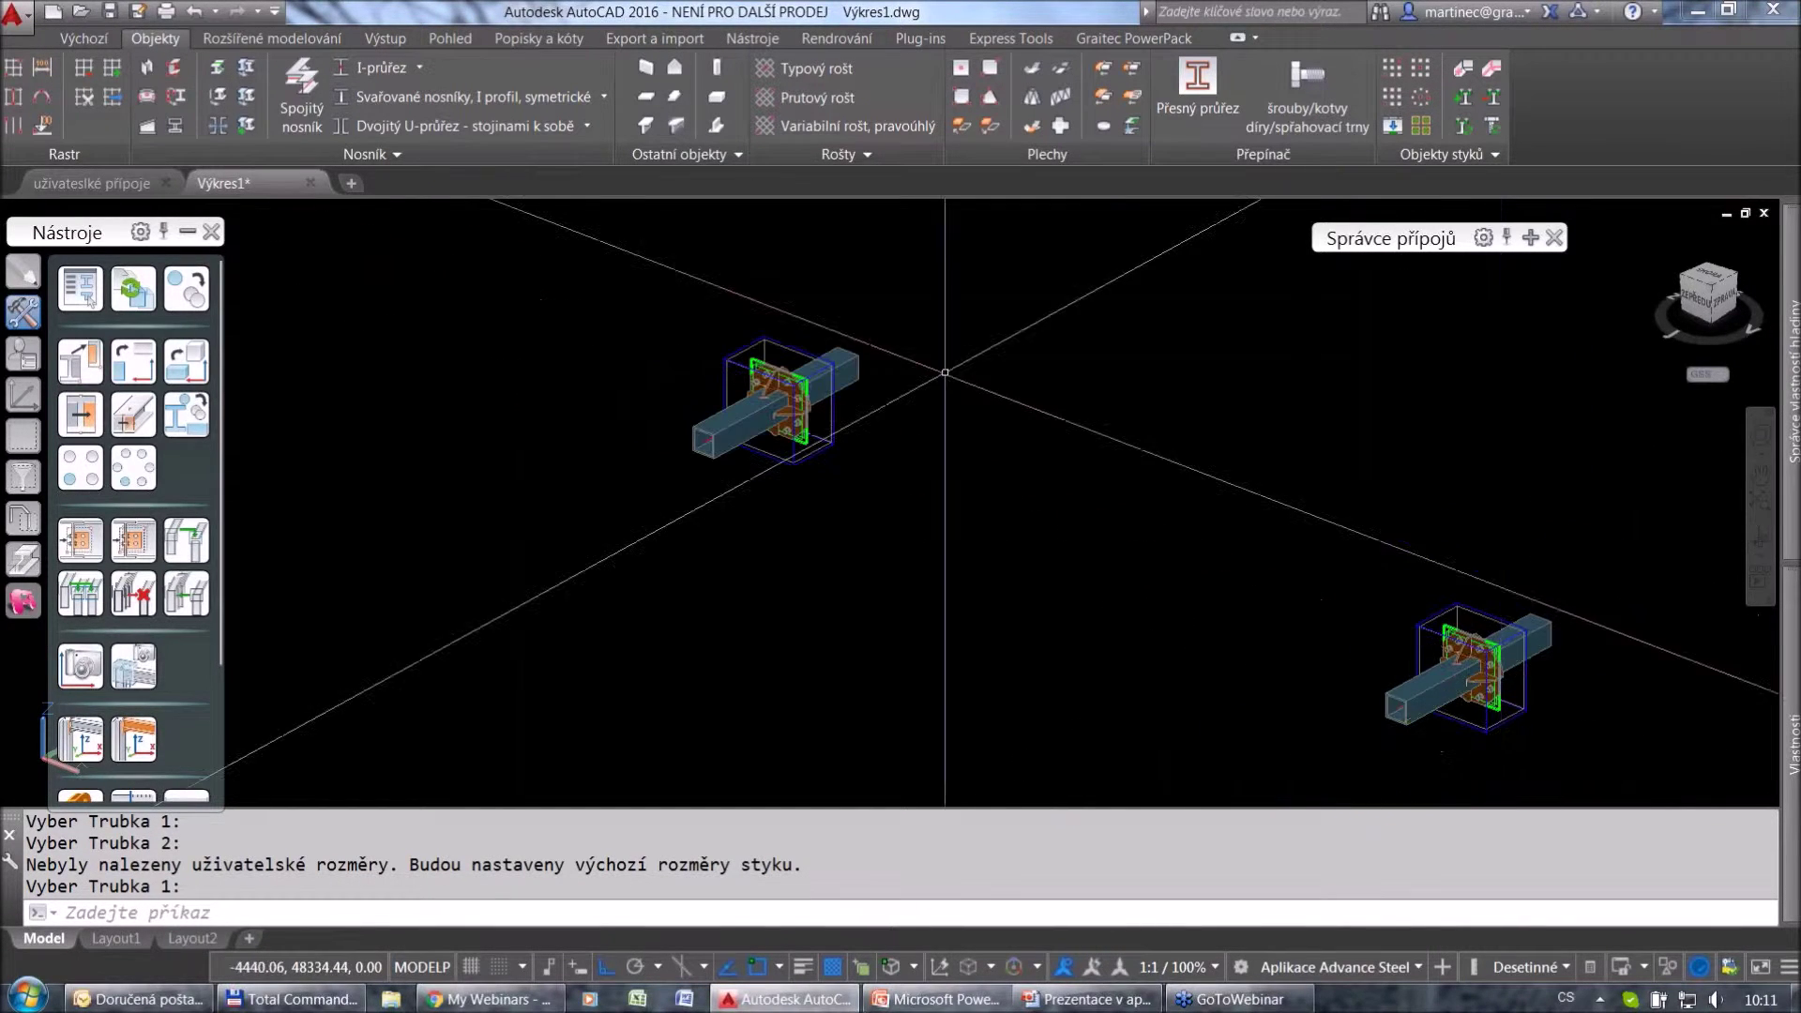
scroll(778, 341, "up", 4)
scroll(778, 342, "up", 2)
double_click(781, 338)
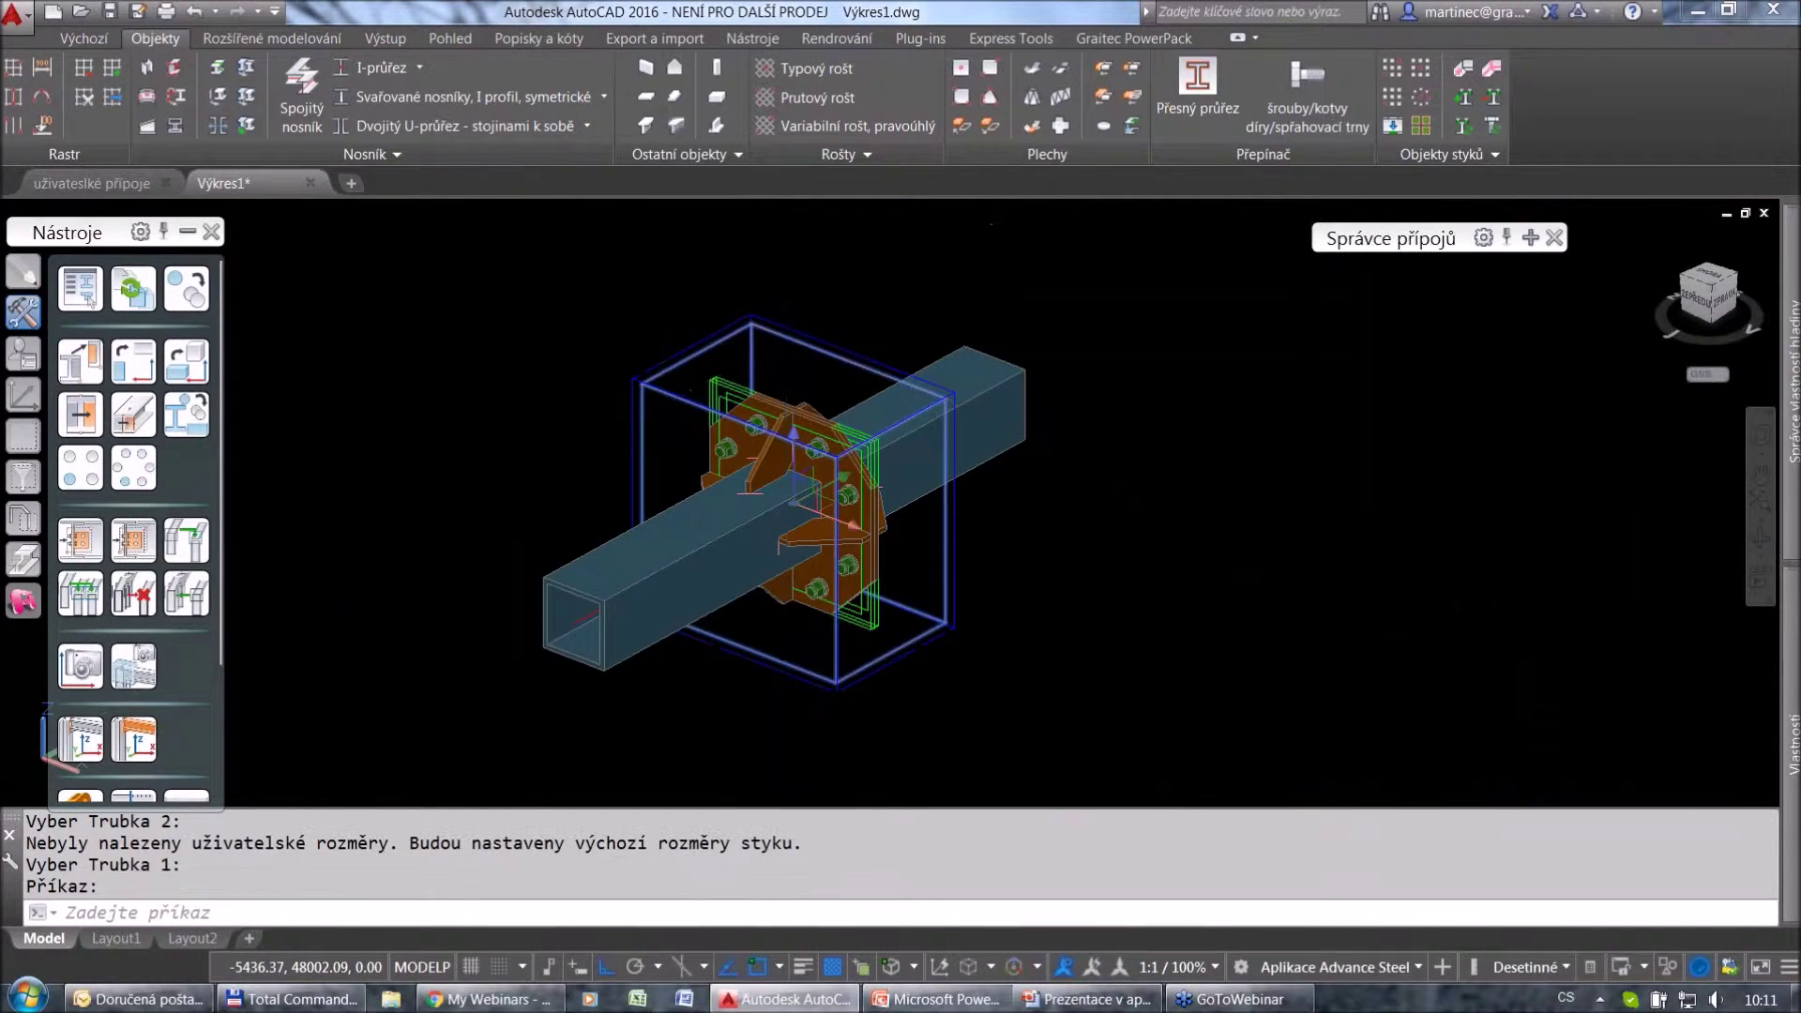
left_click(1079, 647)
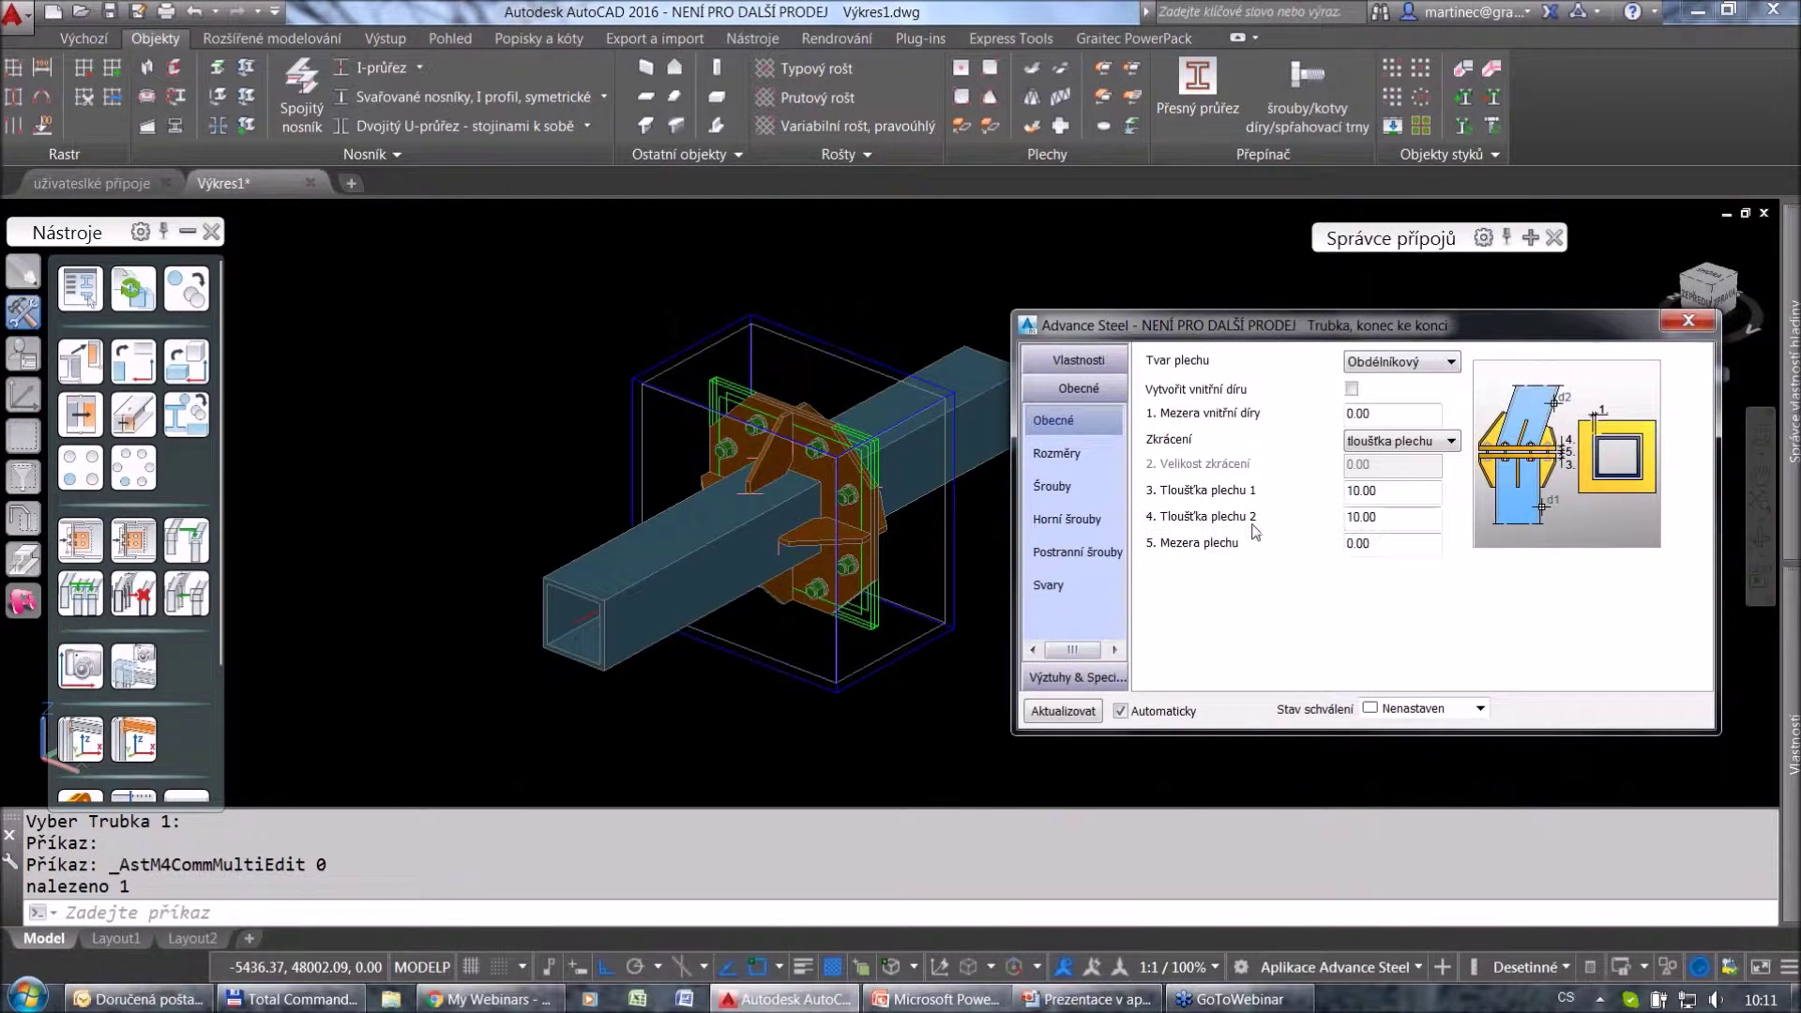
left_click(1351, 490)
type("2")
left_click(1348, 516)
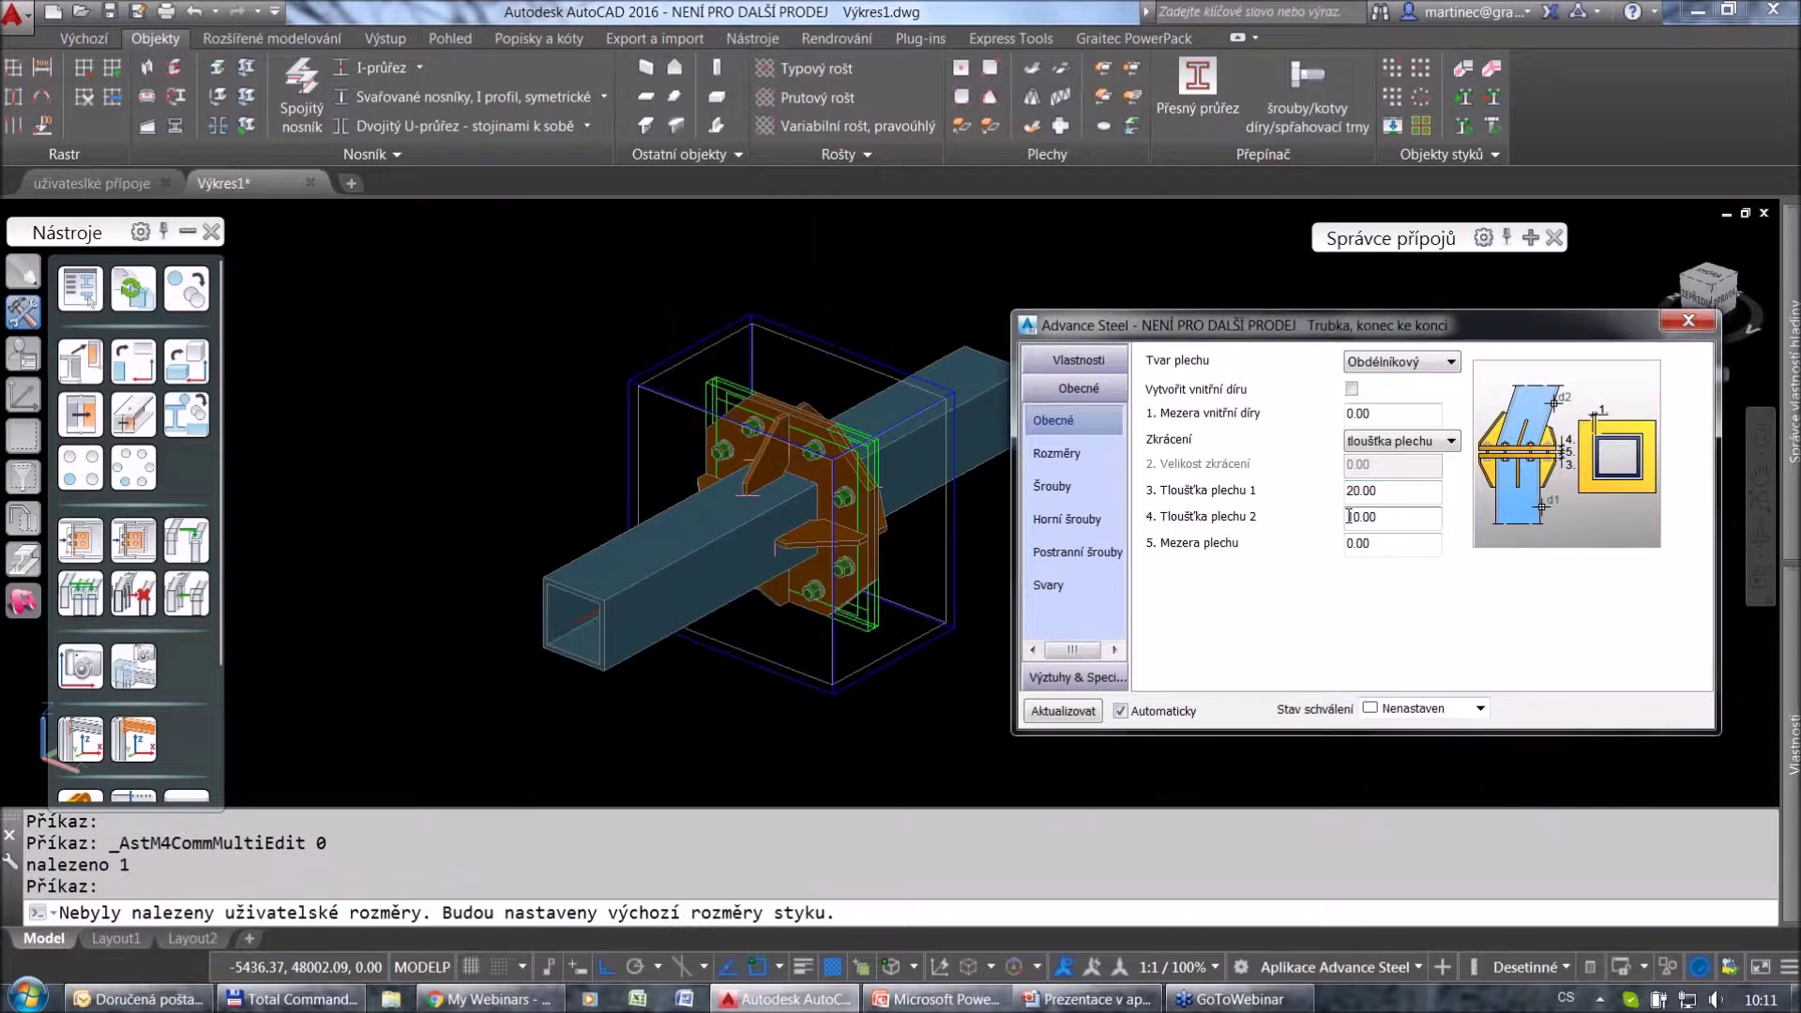
left_click(1694, 324)
scroll(766, 385, "down", 8)
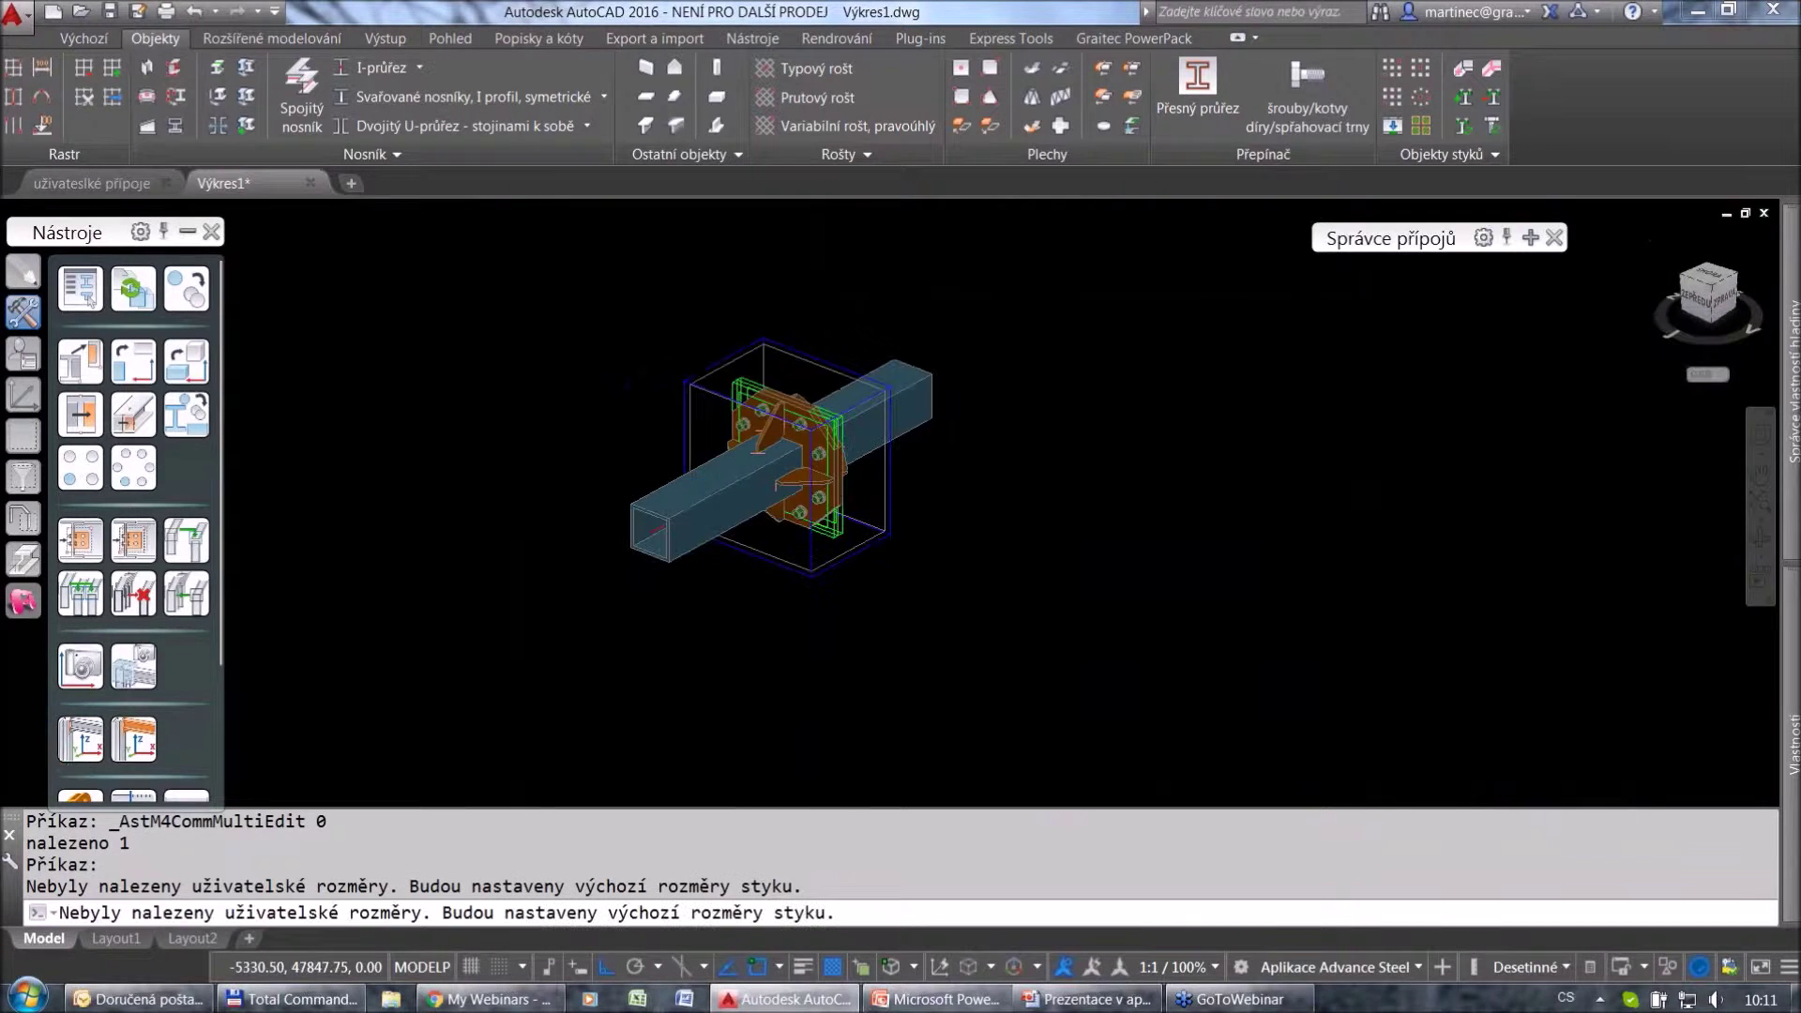
Review the slave tube connection's general plate settings and look over both tube connections in the model.
scroll(1068, 434, "up", 10)
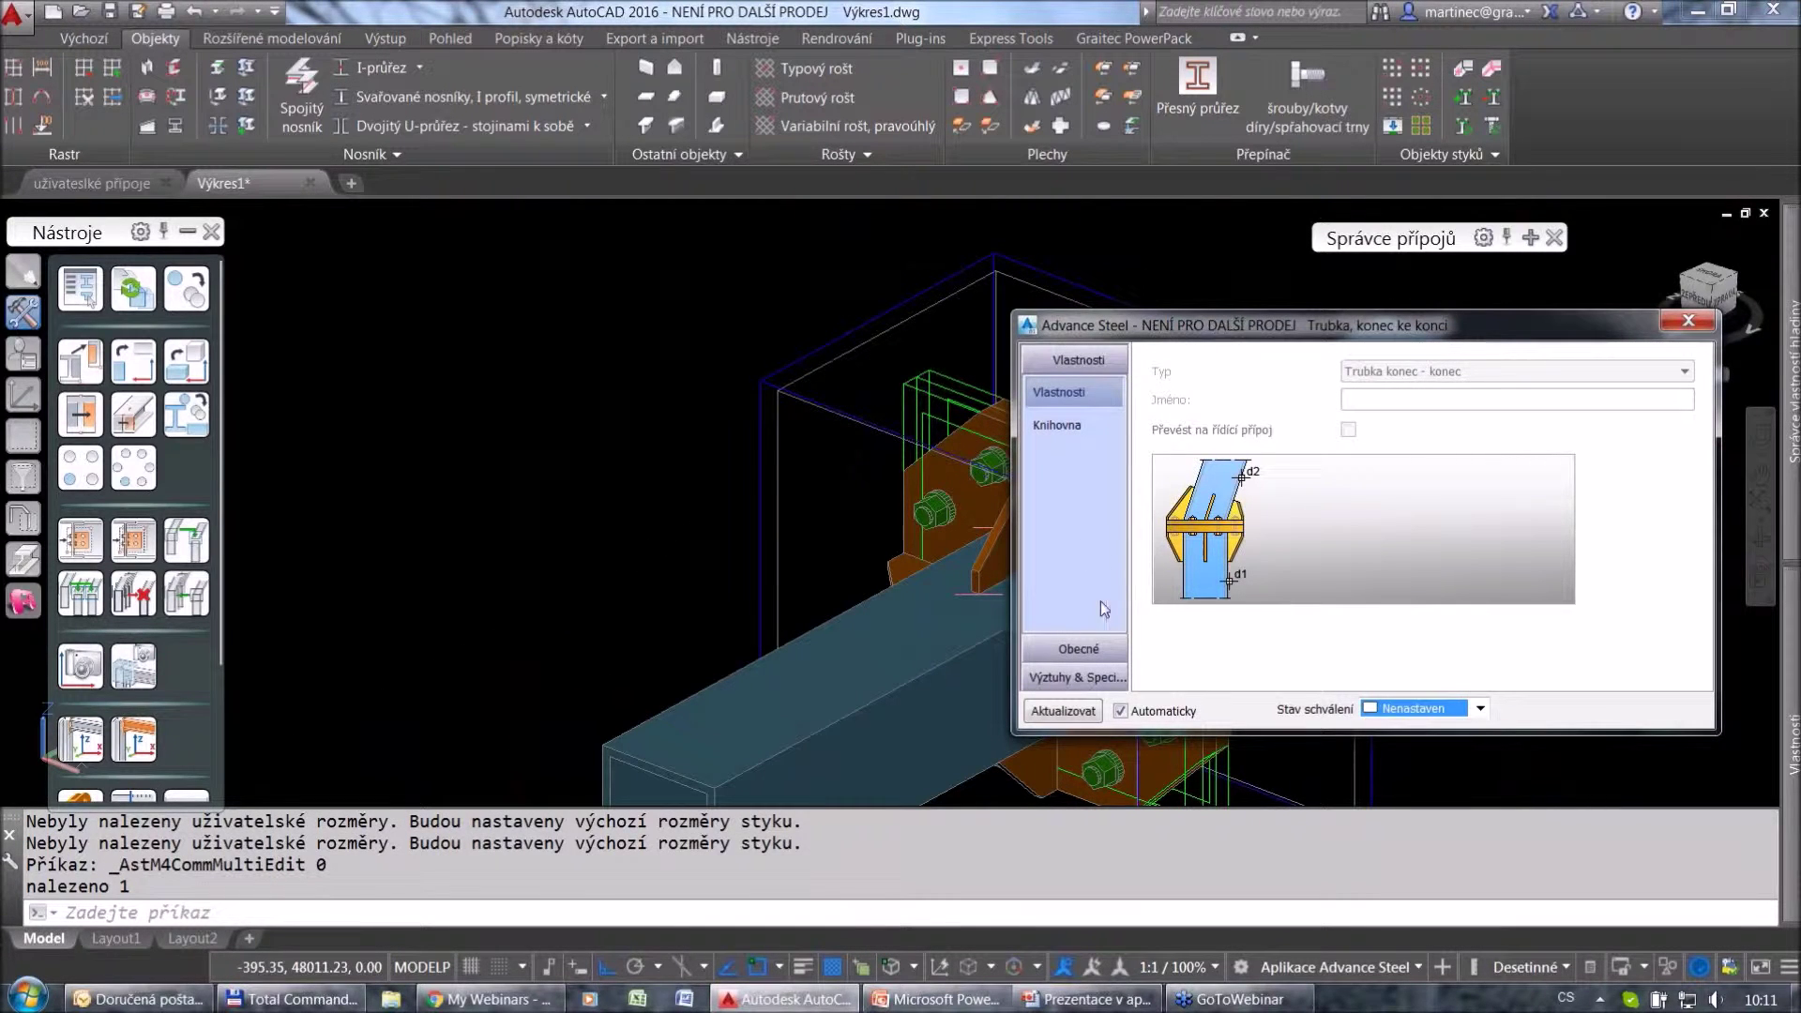
left_click(1095, 646)
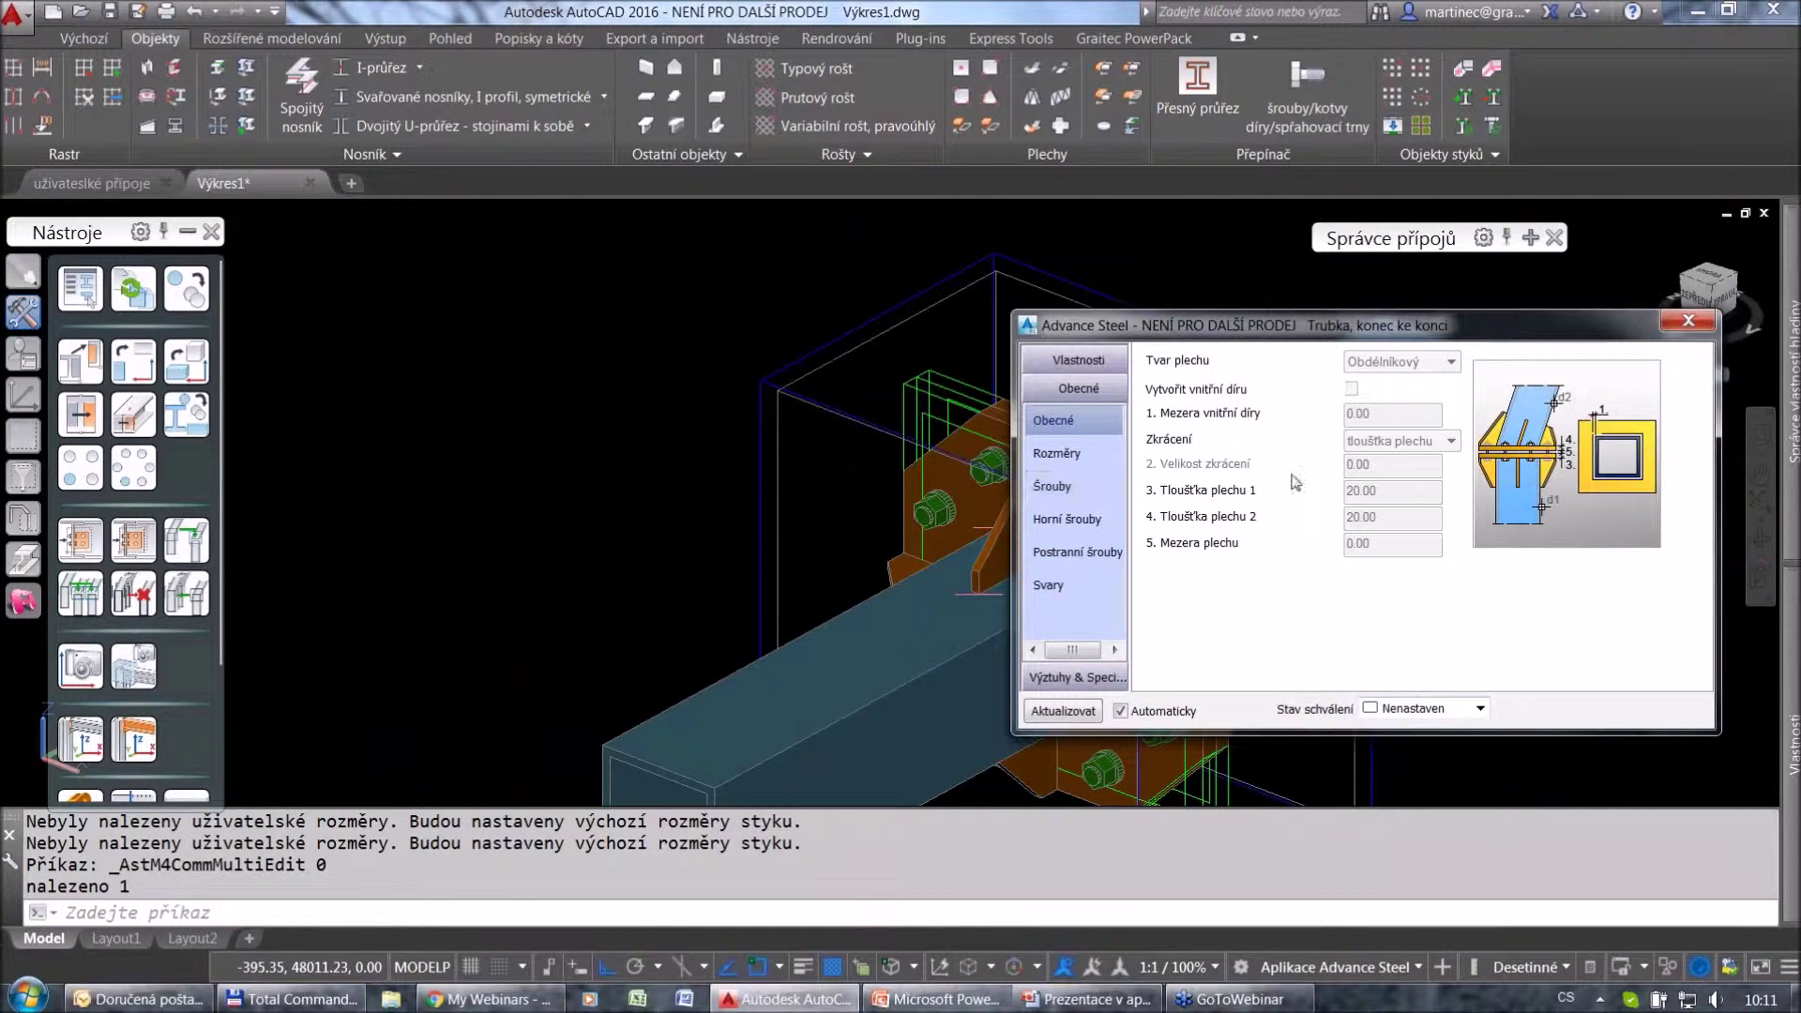
left_click(1688, 324)
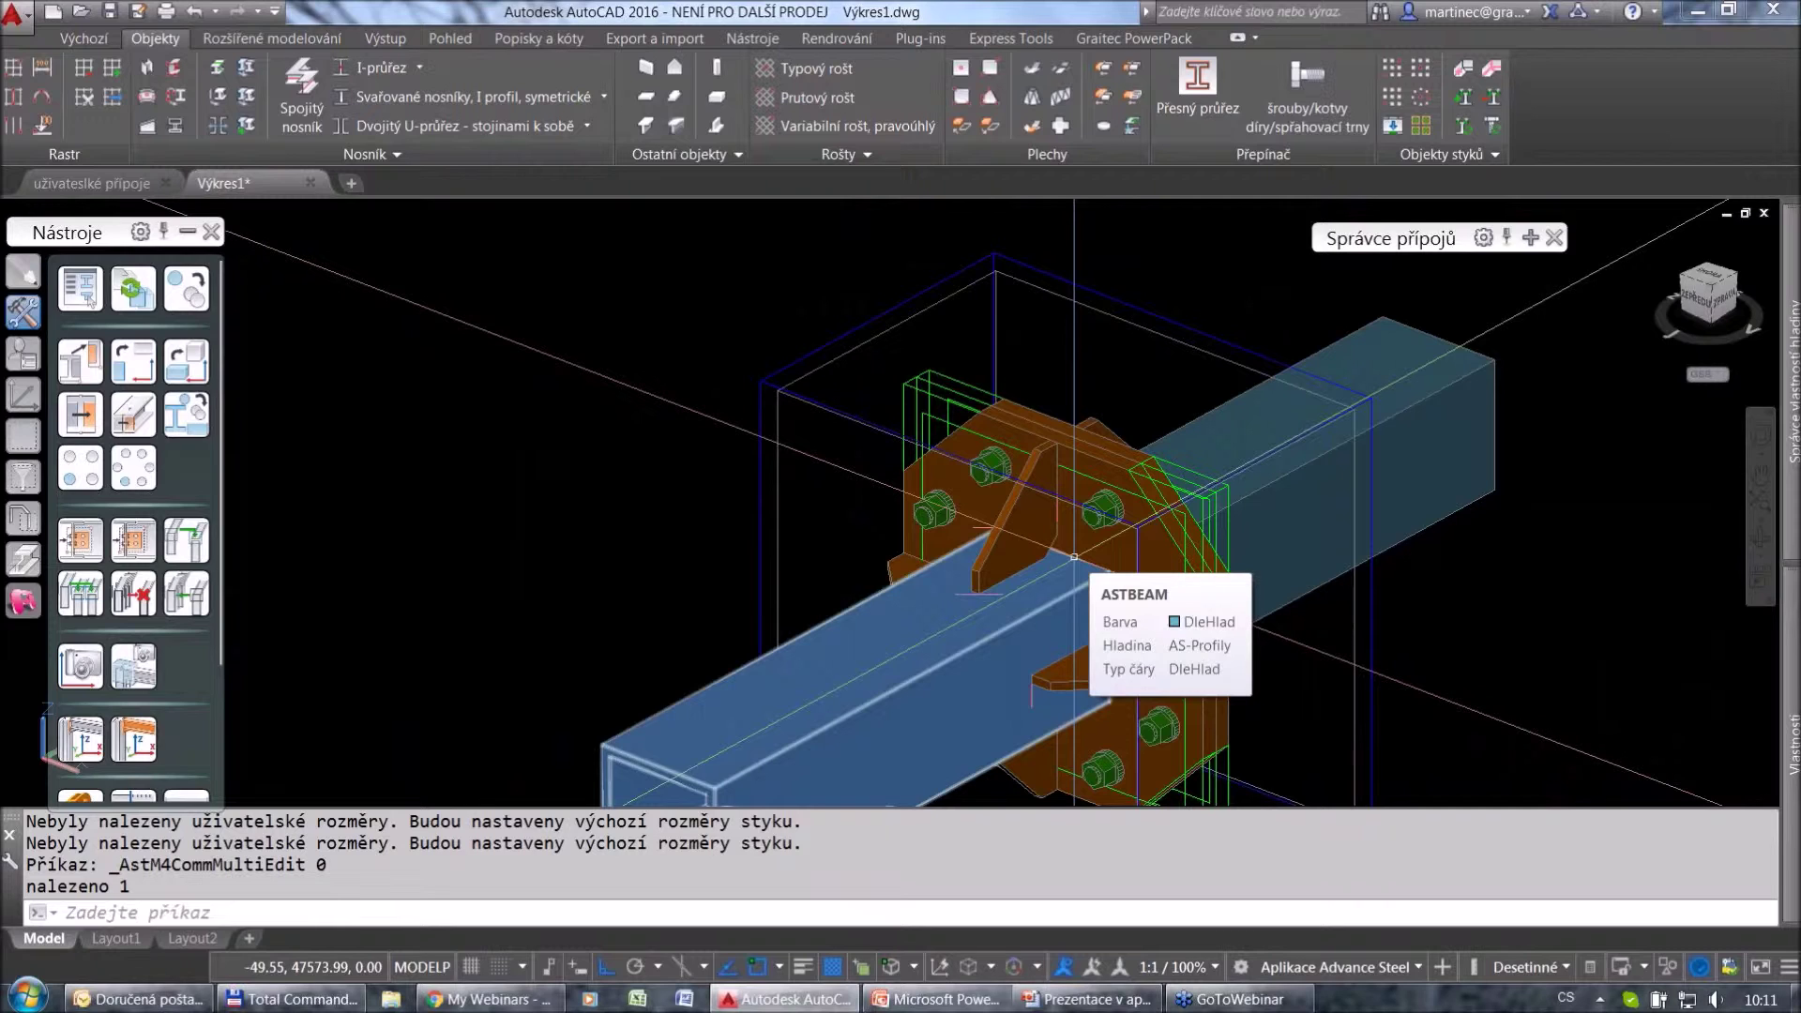
scroll(1074, 556, "down", 6)
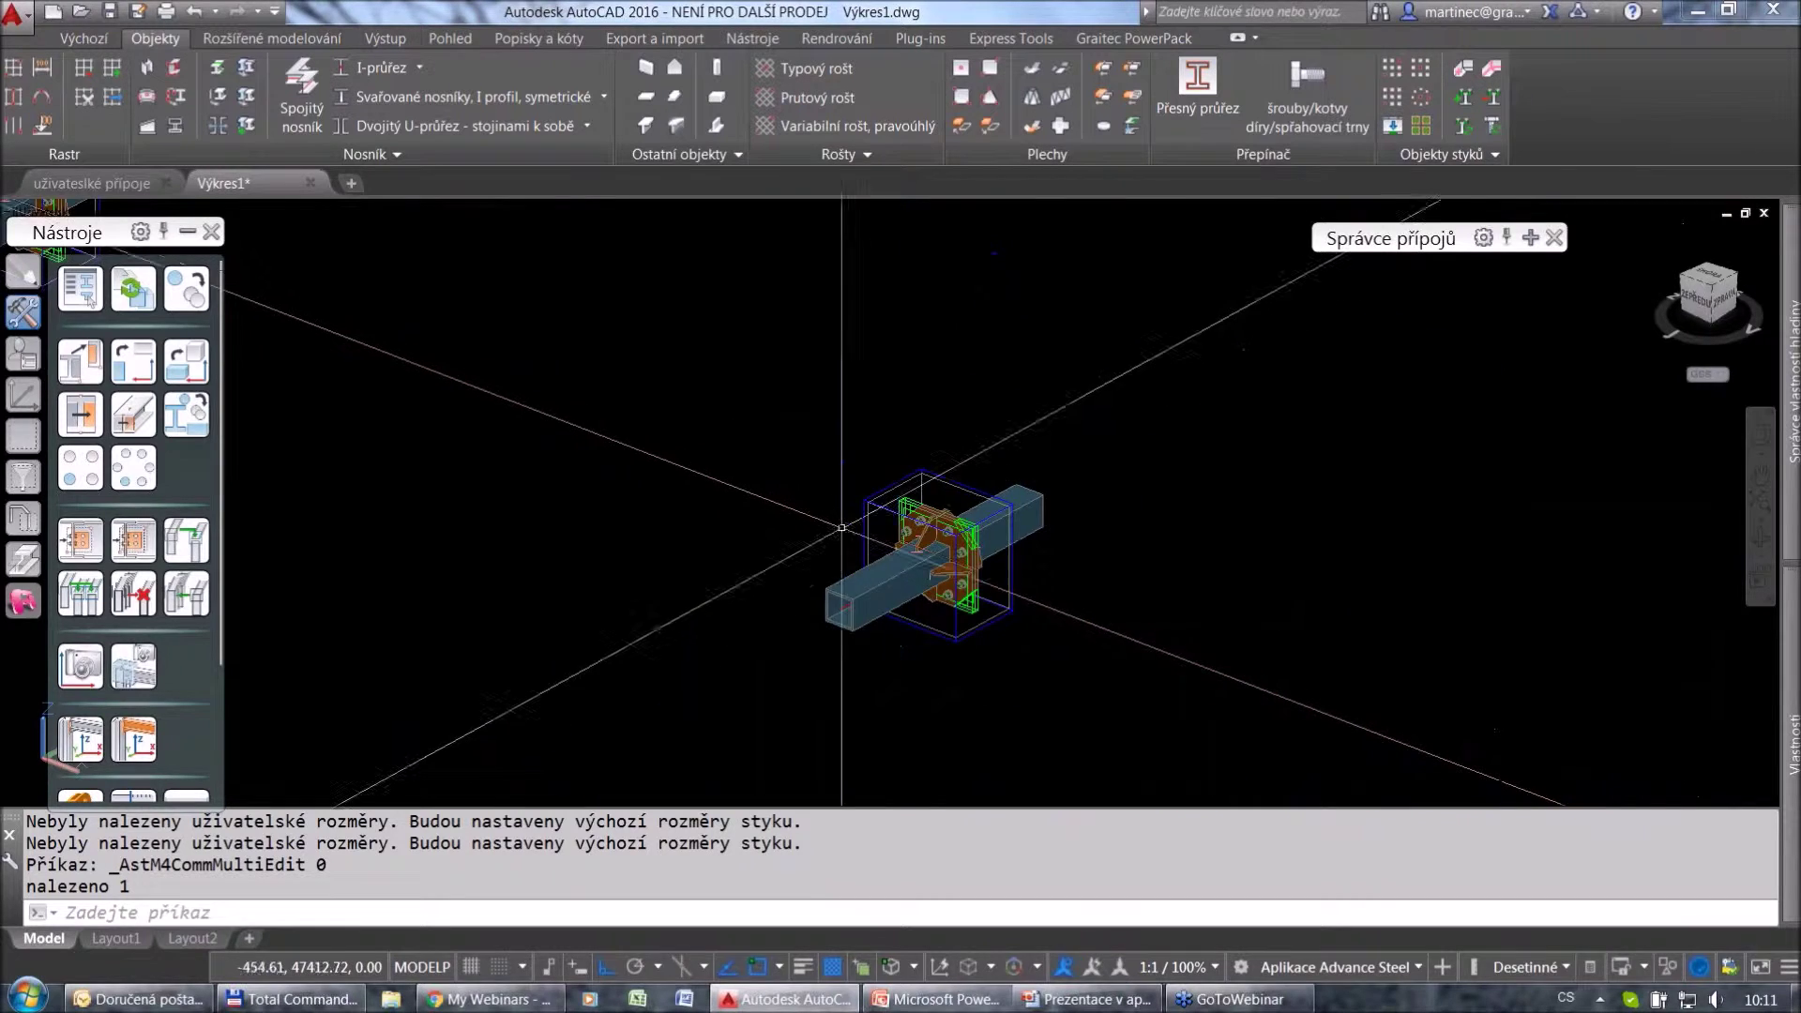
middle_click_drag(836, 509, 1078, 583)
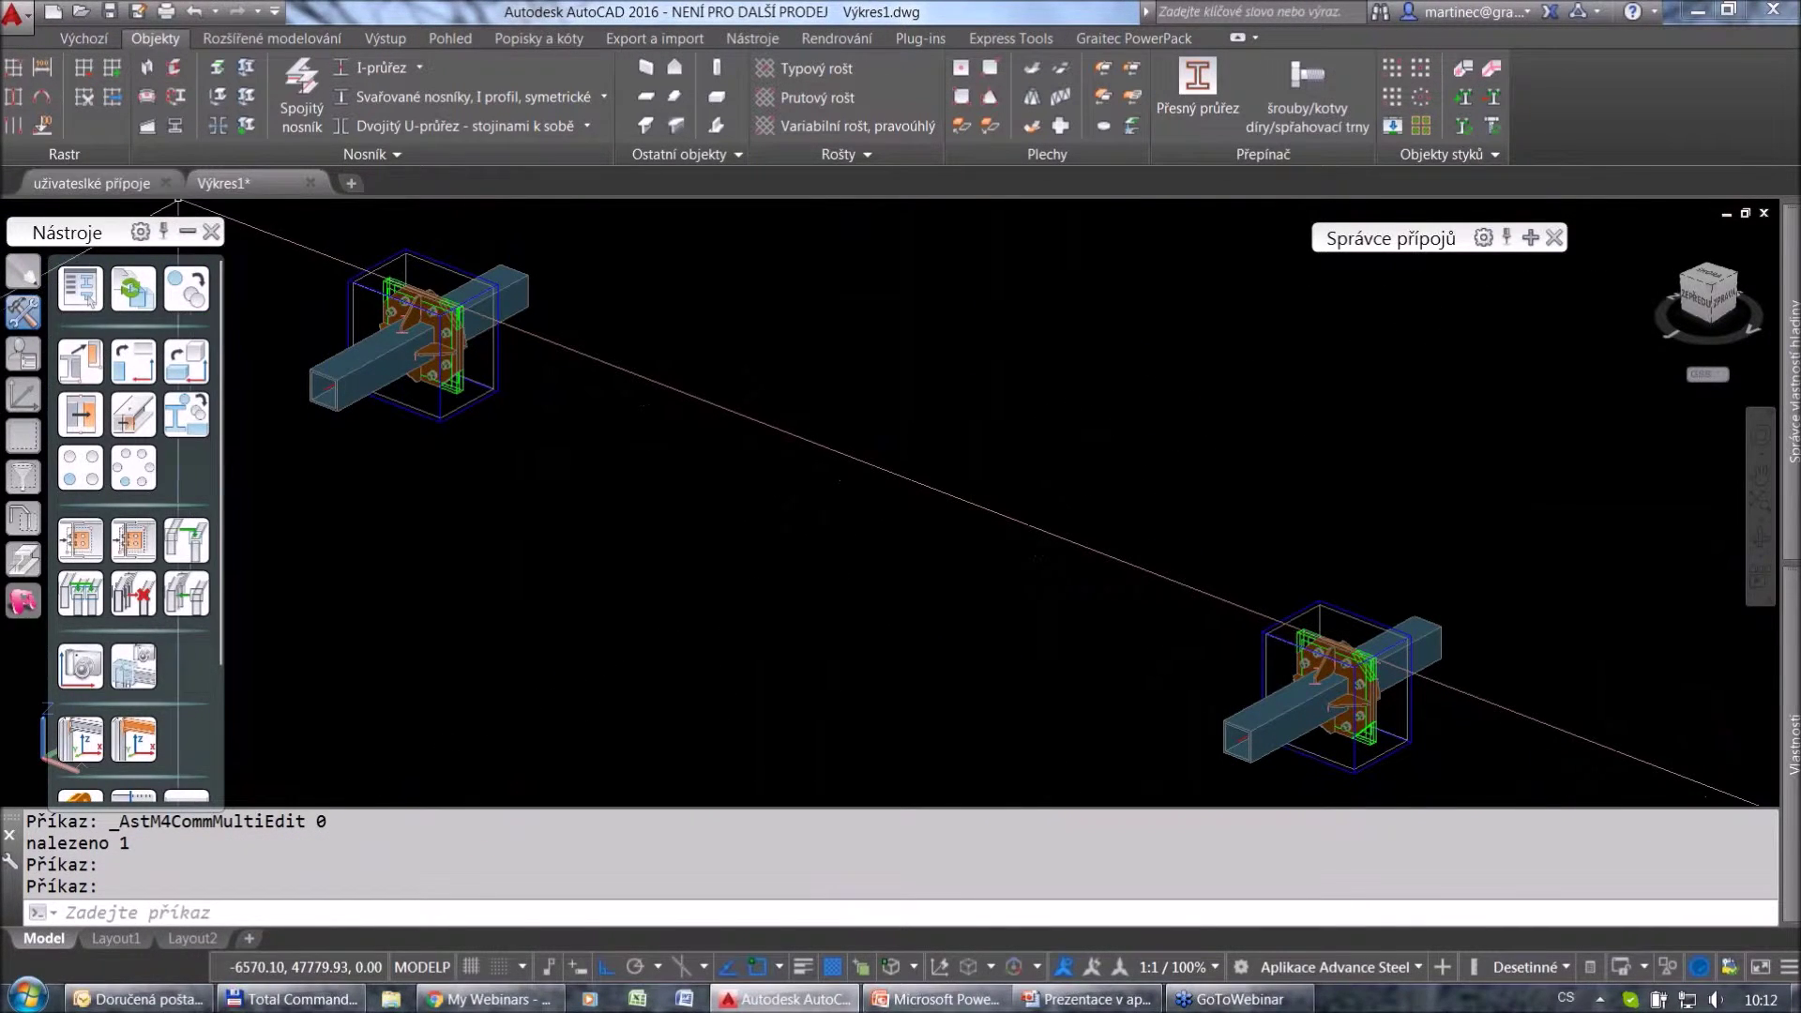
Switch to the drawing "uživateslké přípoje" and examine the plate connection joining the two purlins to the girder.
left_click(94, 184)
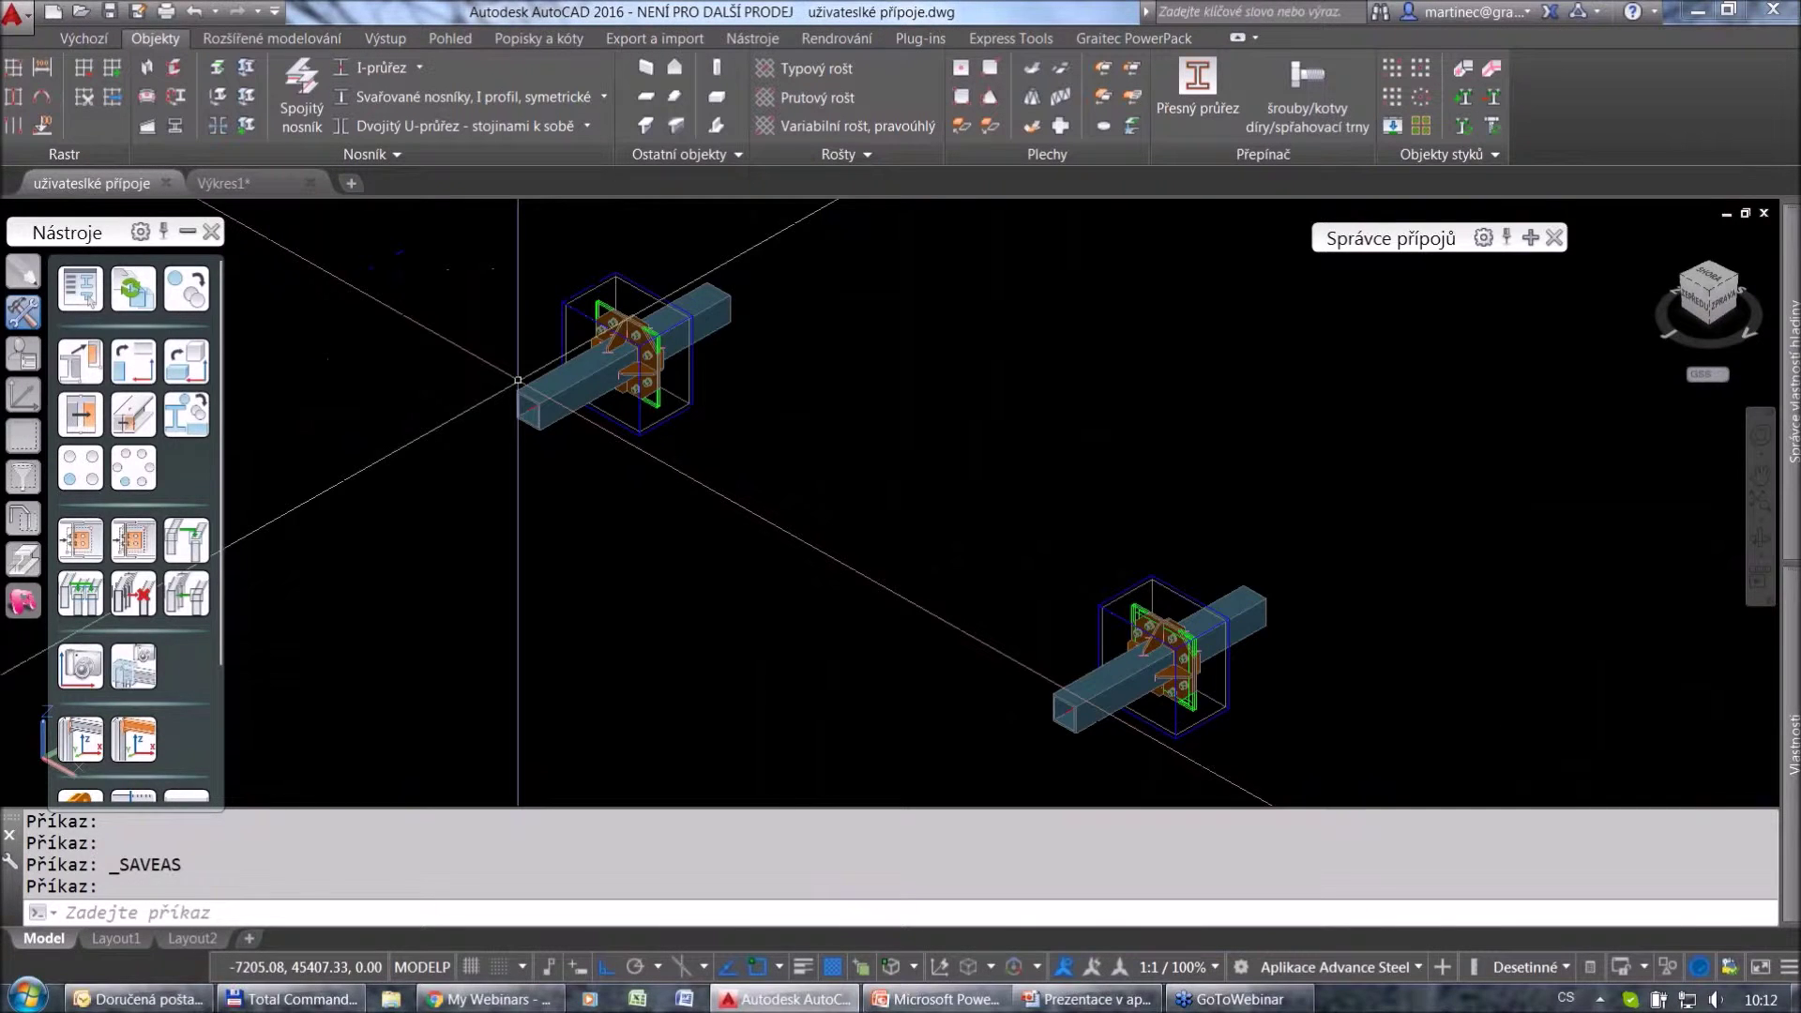
scroll(598, 474, "down", 2)
middle_click_drag(616, 360, 524, 603)
scroll(524, 603, "down", 1)
scroll(1009, 303, "up", 5)
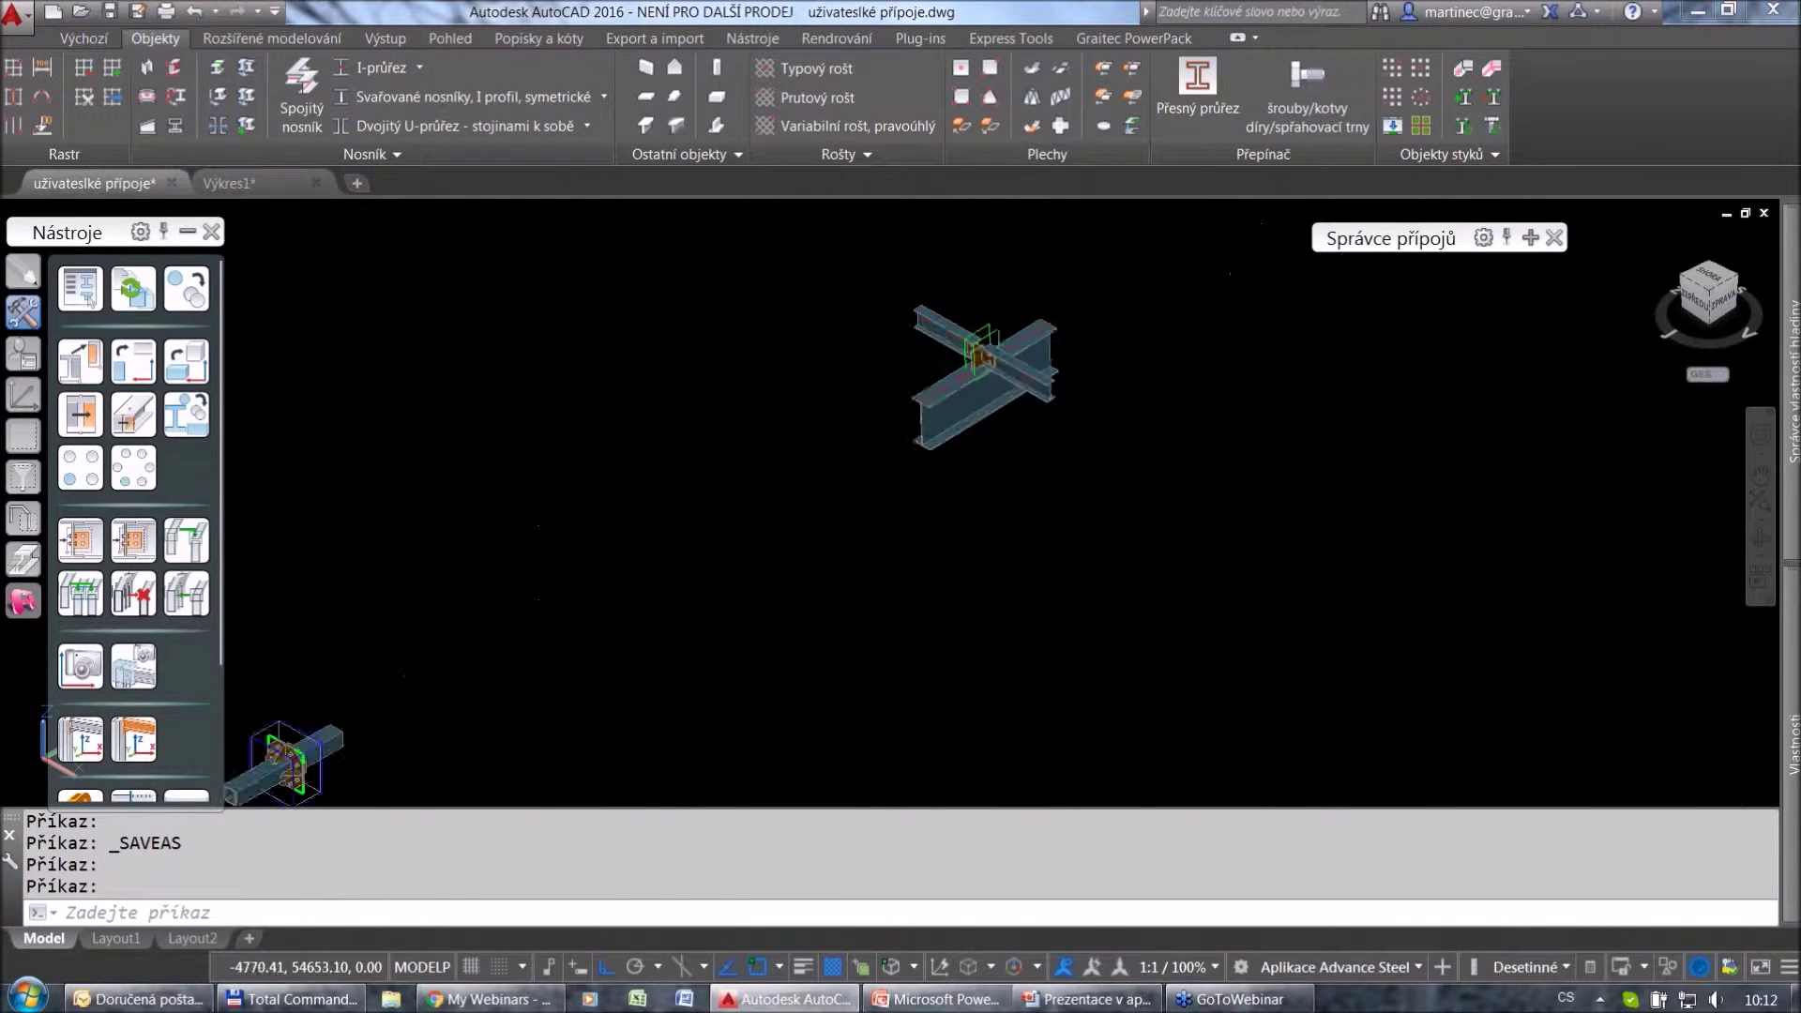
middle_click_drag(1009, 303, 1026, 302, "shift")
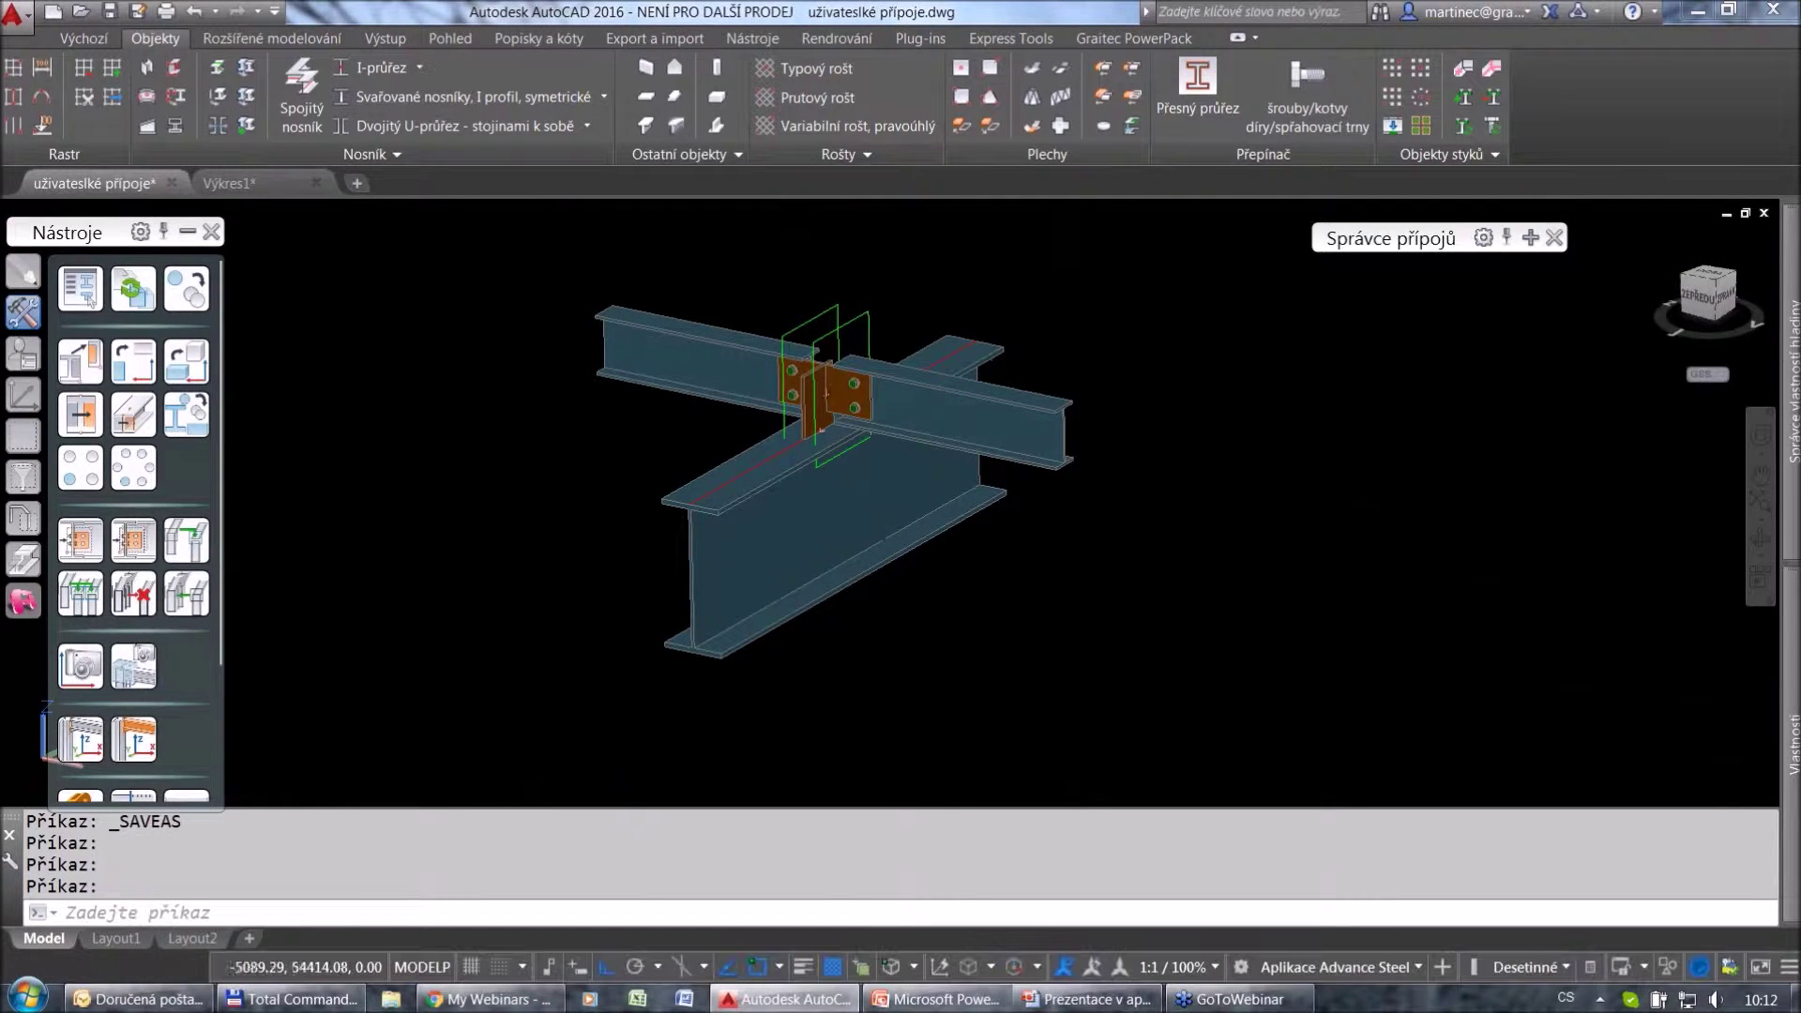
scroll(912, 301, "up", 2)
middle_click_drag(912, 301, 927, 350, "shift")
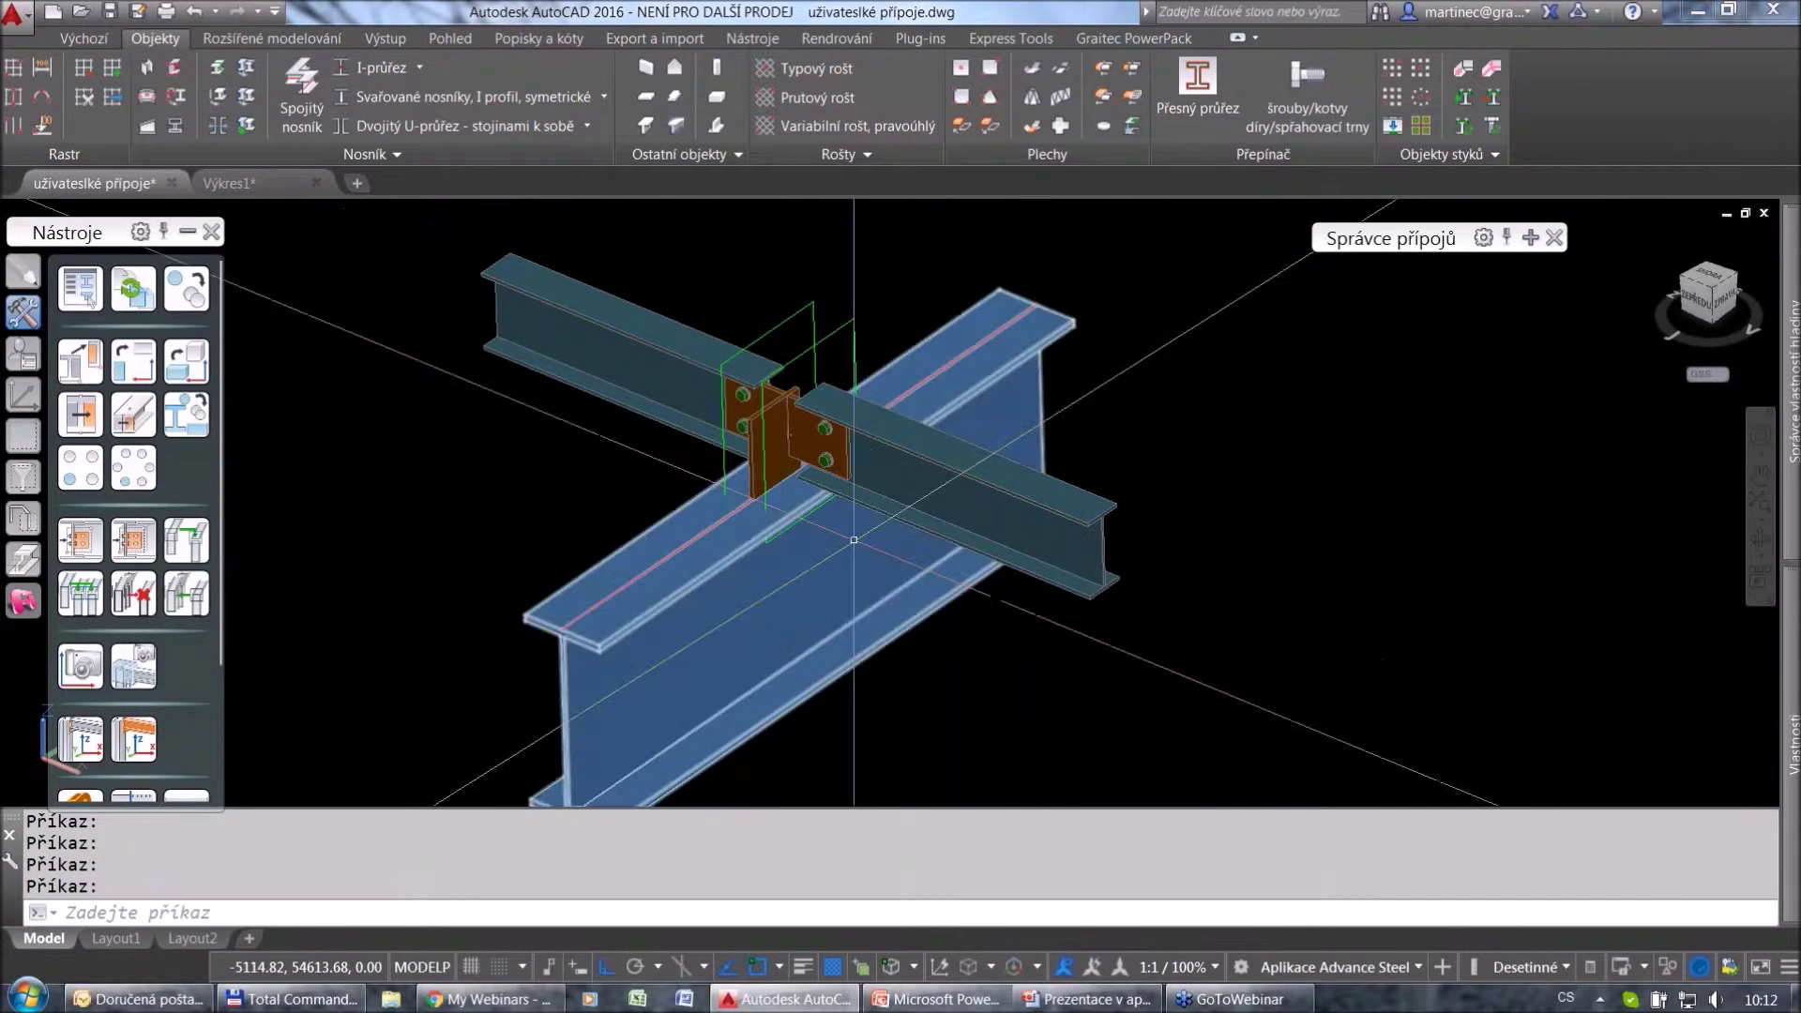
middle_click_drag(924, 487, 891, 514, "shift")
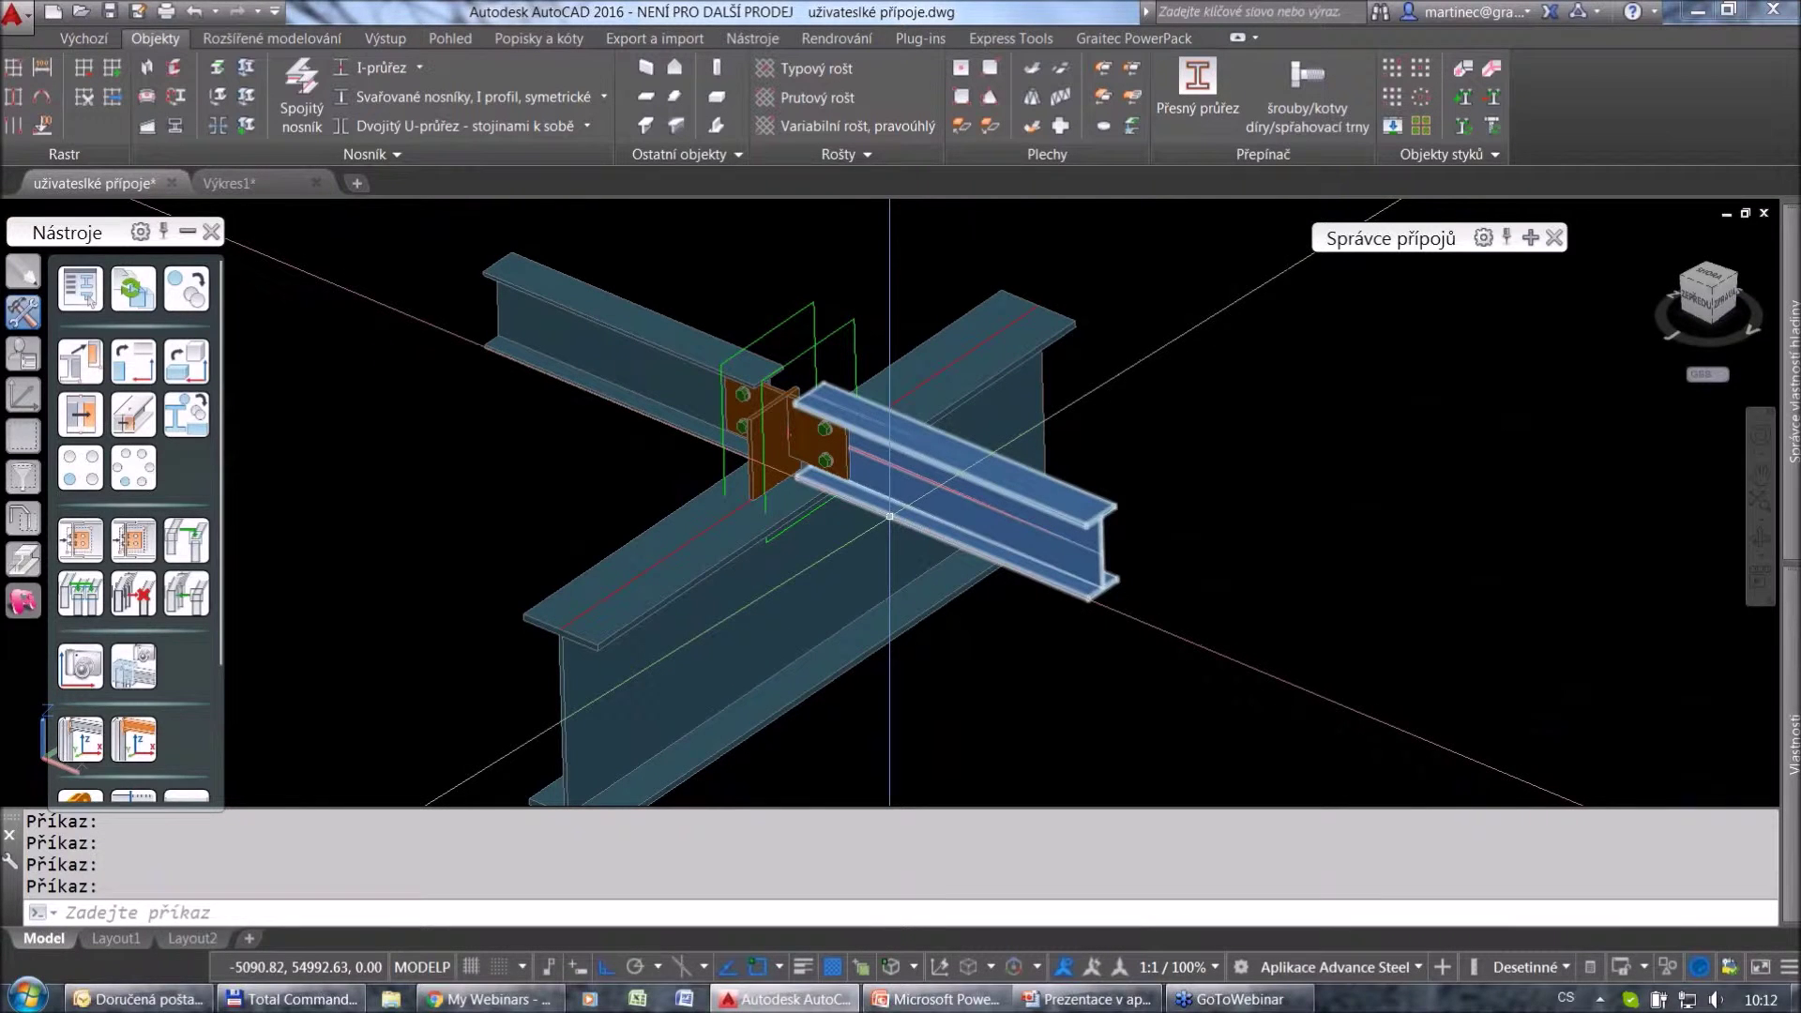
Start a user connection template with the three-beam (3 nosníky) method, using the girder and the two purlins as input beams.
left_click(40, 354)
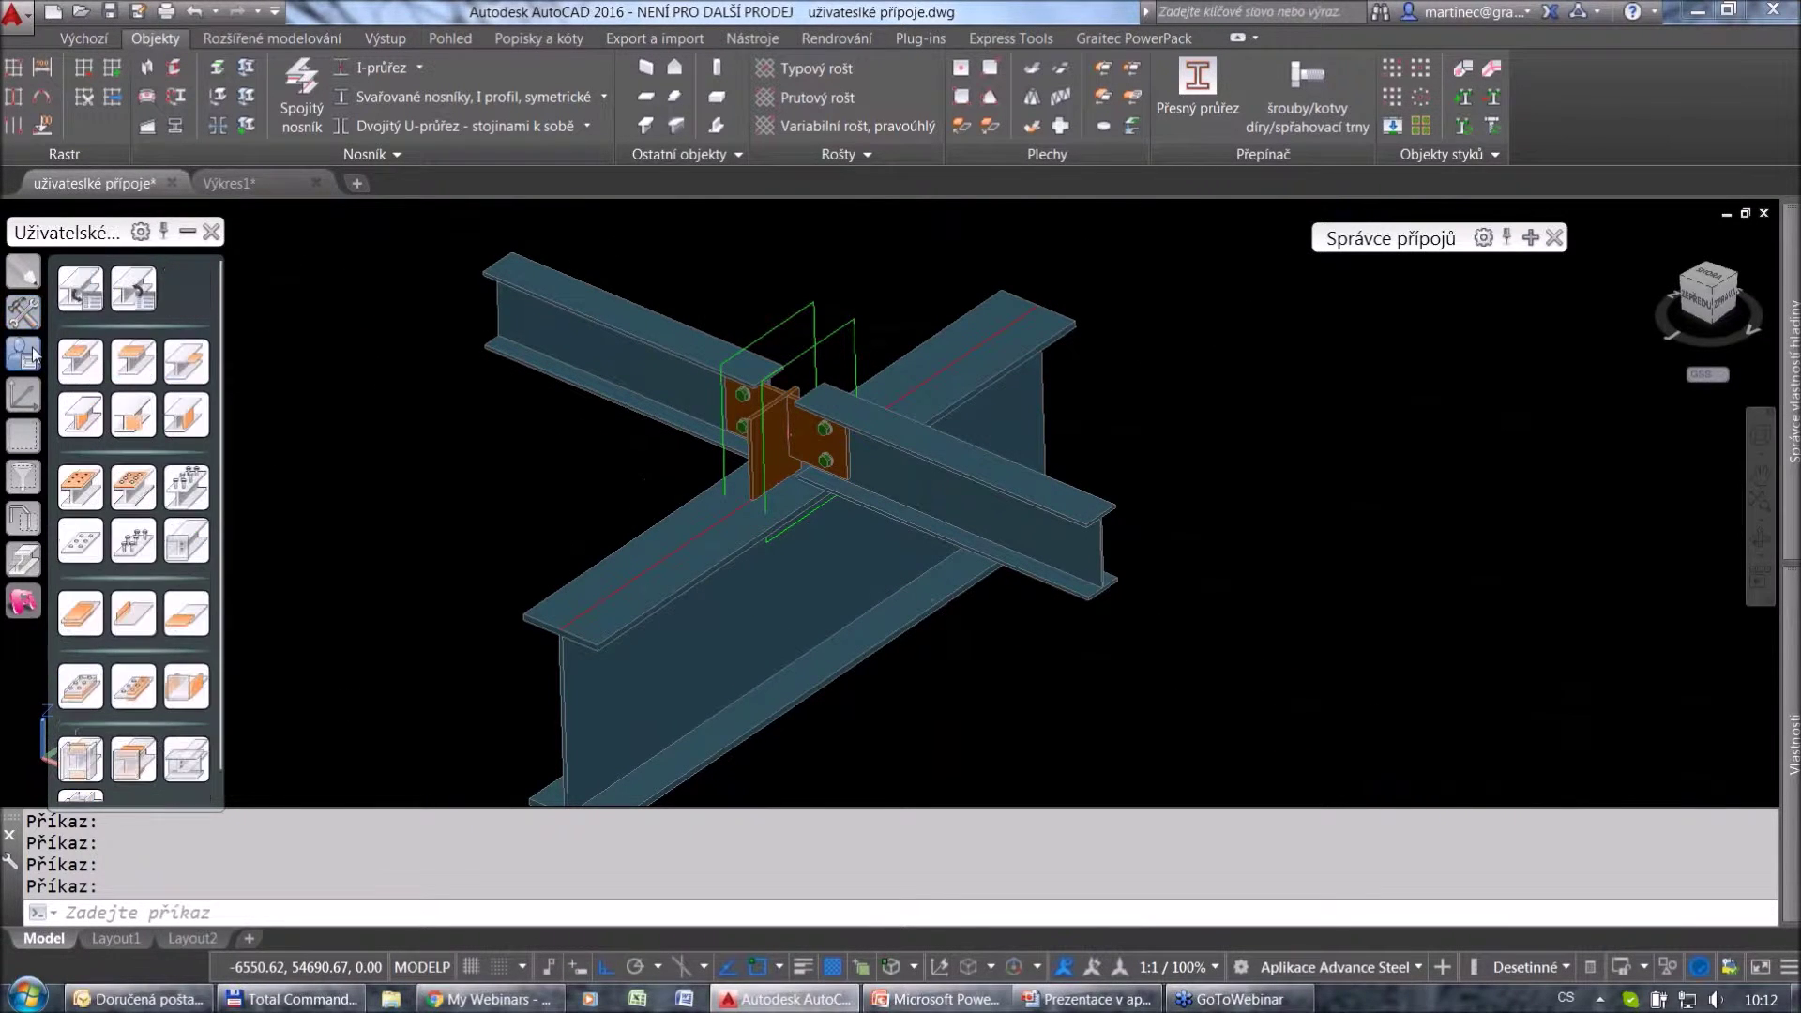
left_click(77, 298)
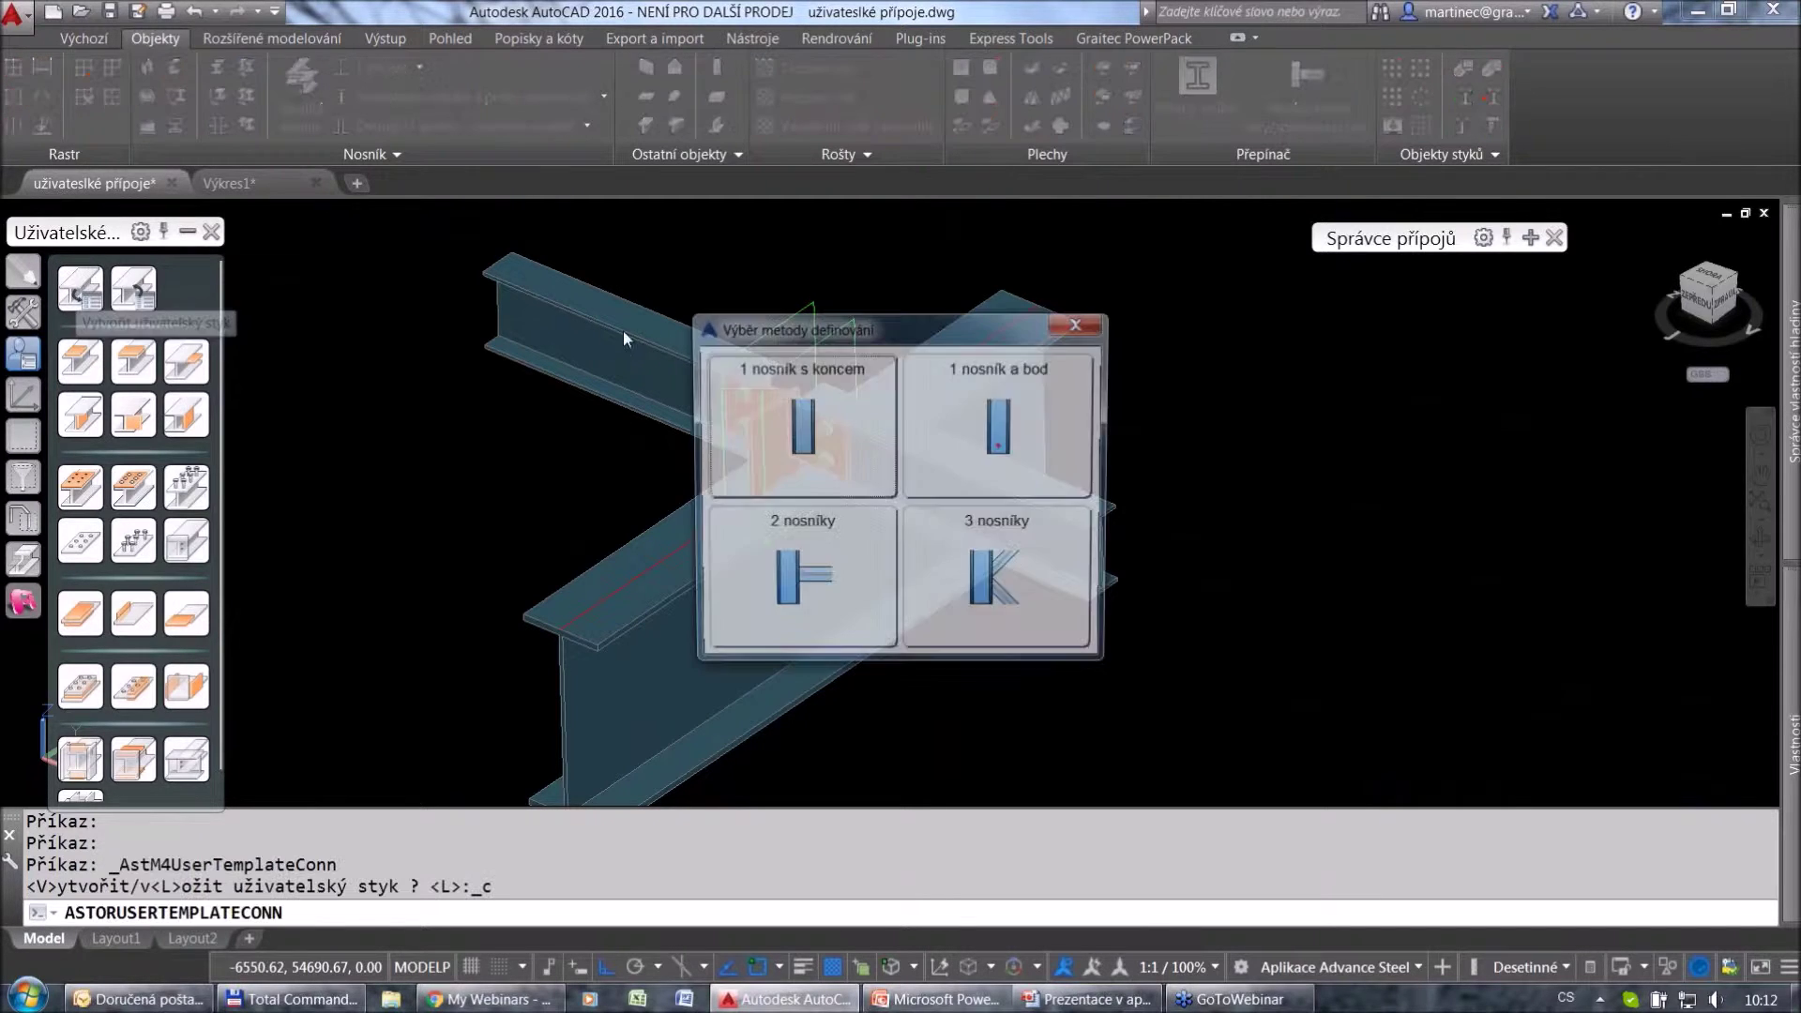
left_click_drag(872, 328, 1278, 337)
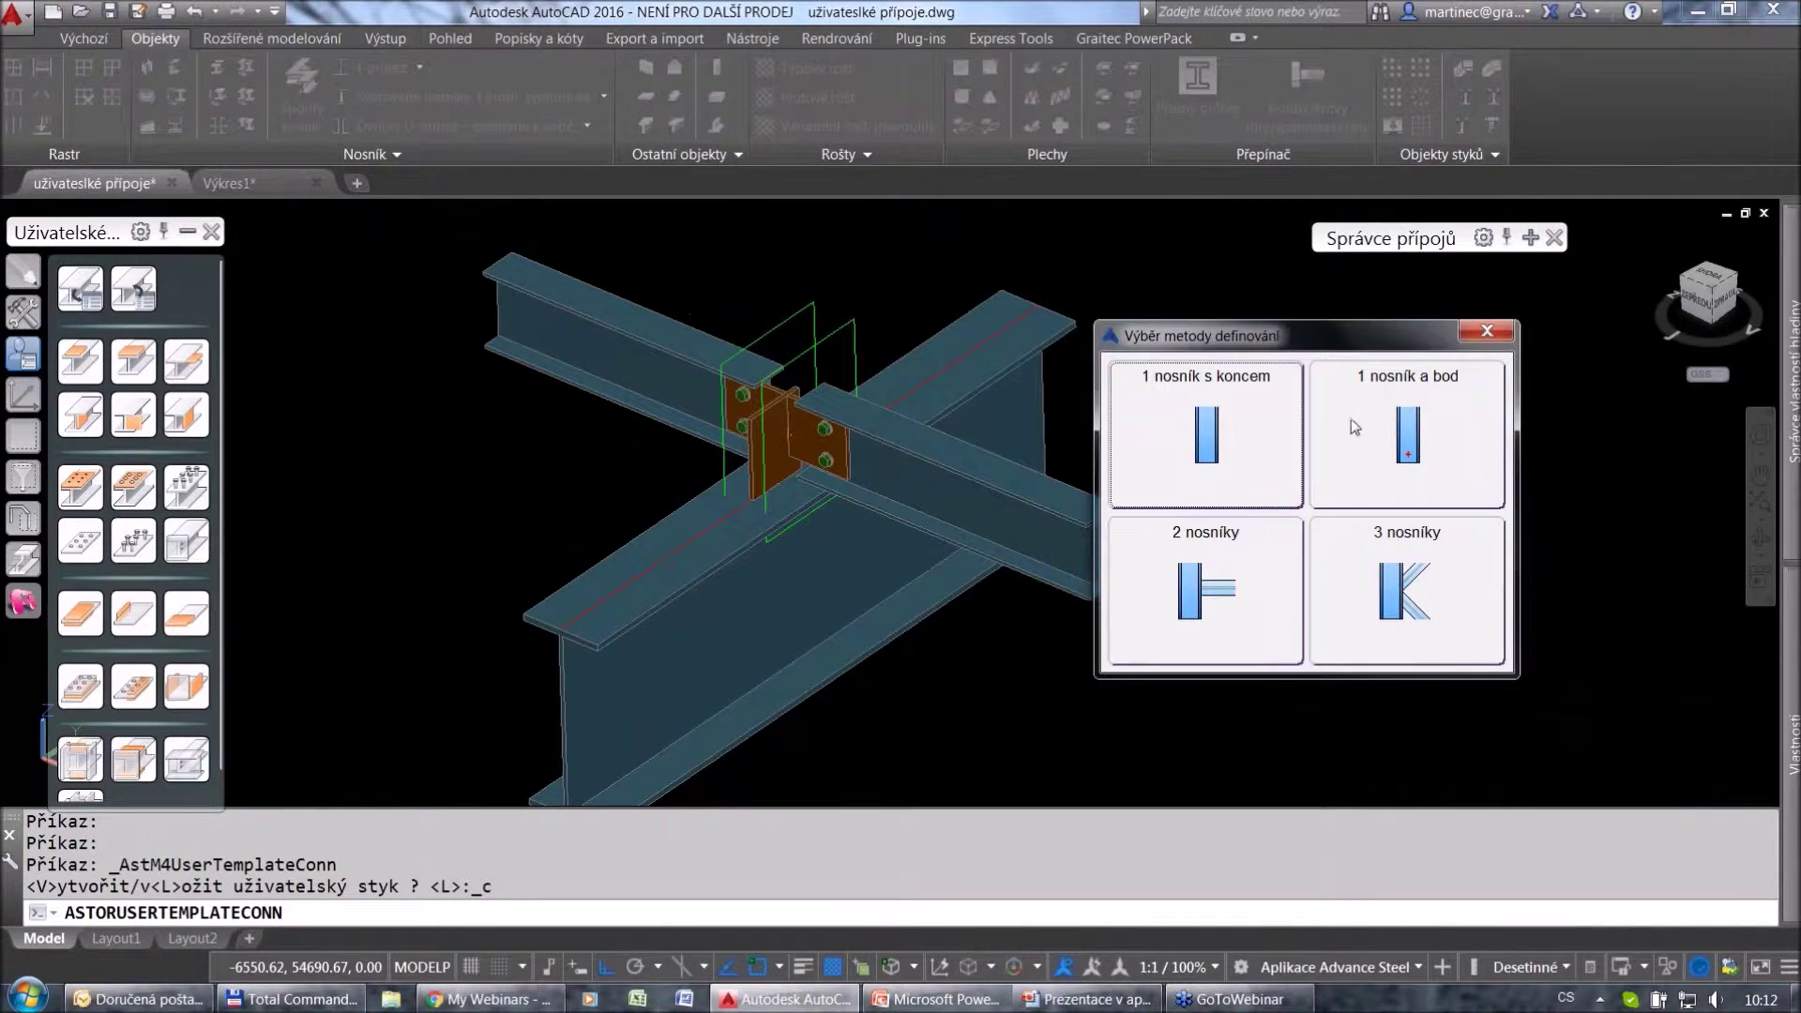
left_click(1404, 597)
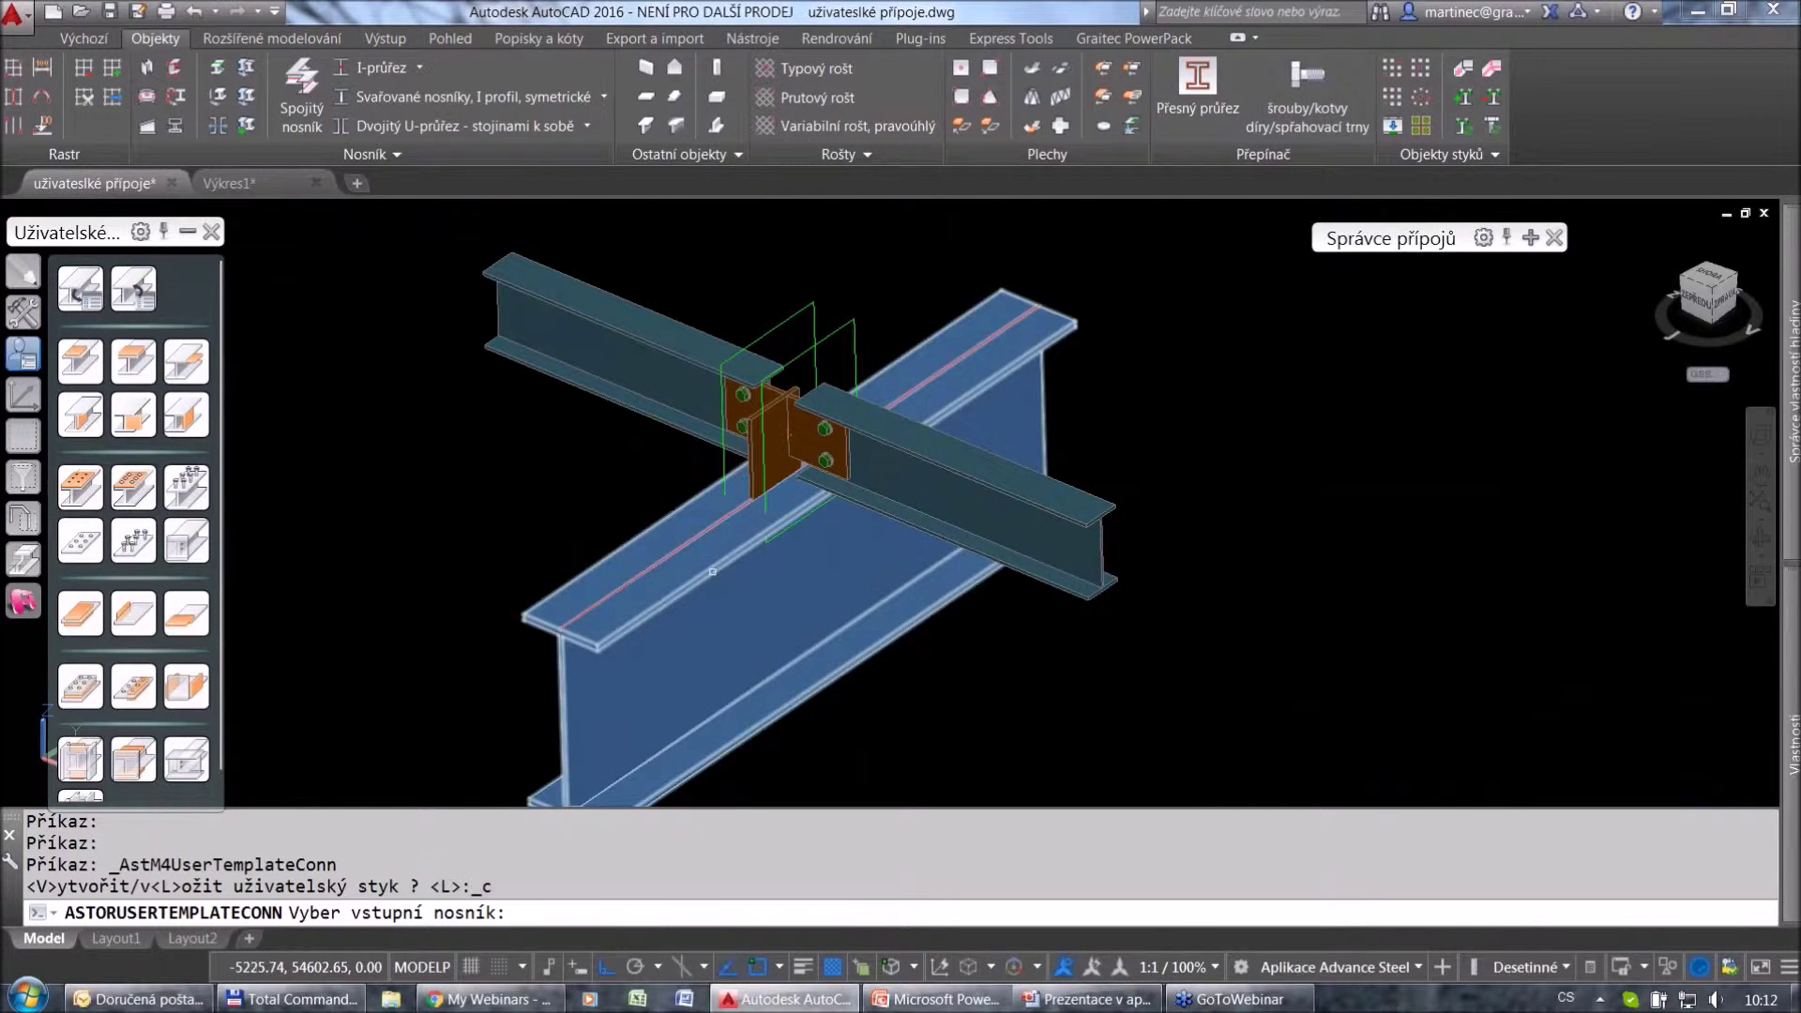
left_click(713, 571)
left_click(657, 389)
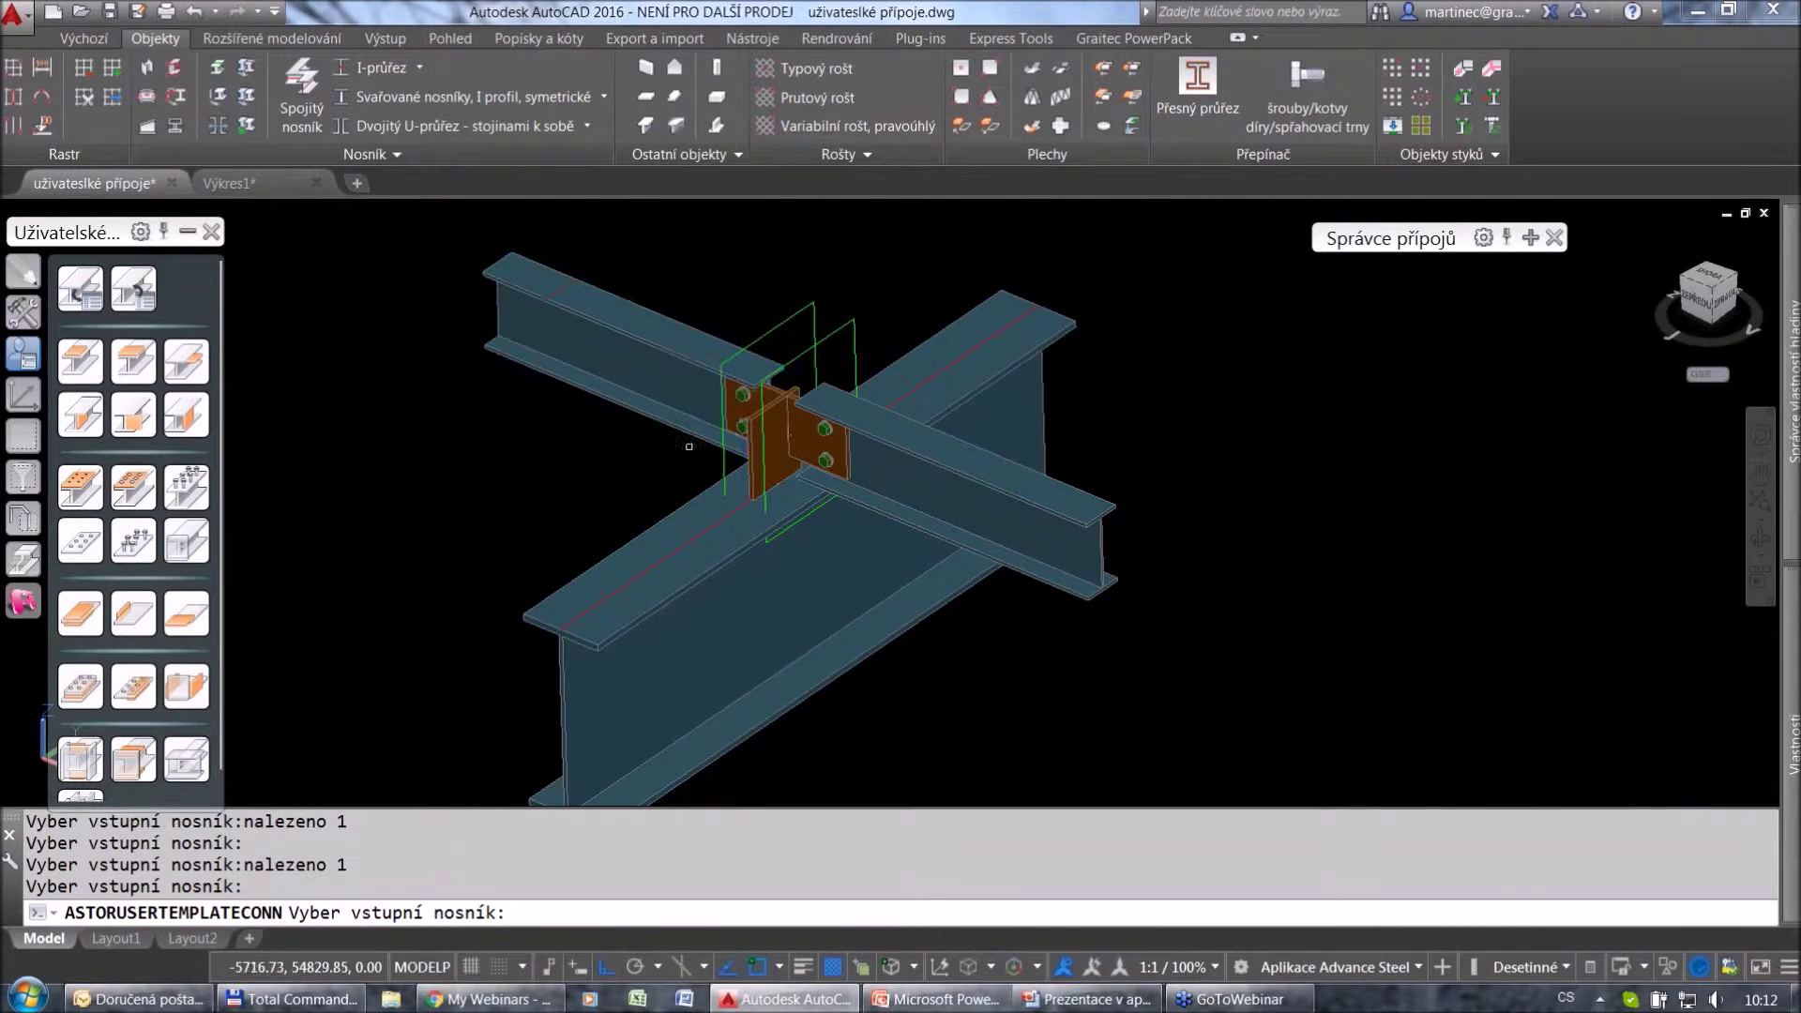
left_click(965, 472)
right_click(1142, 462)
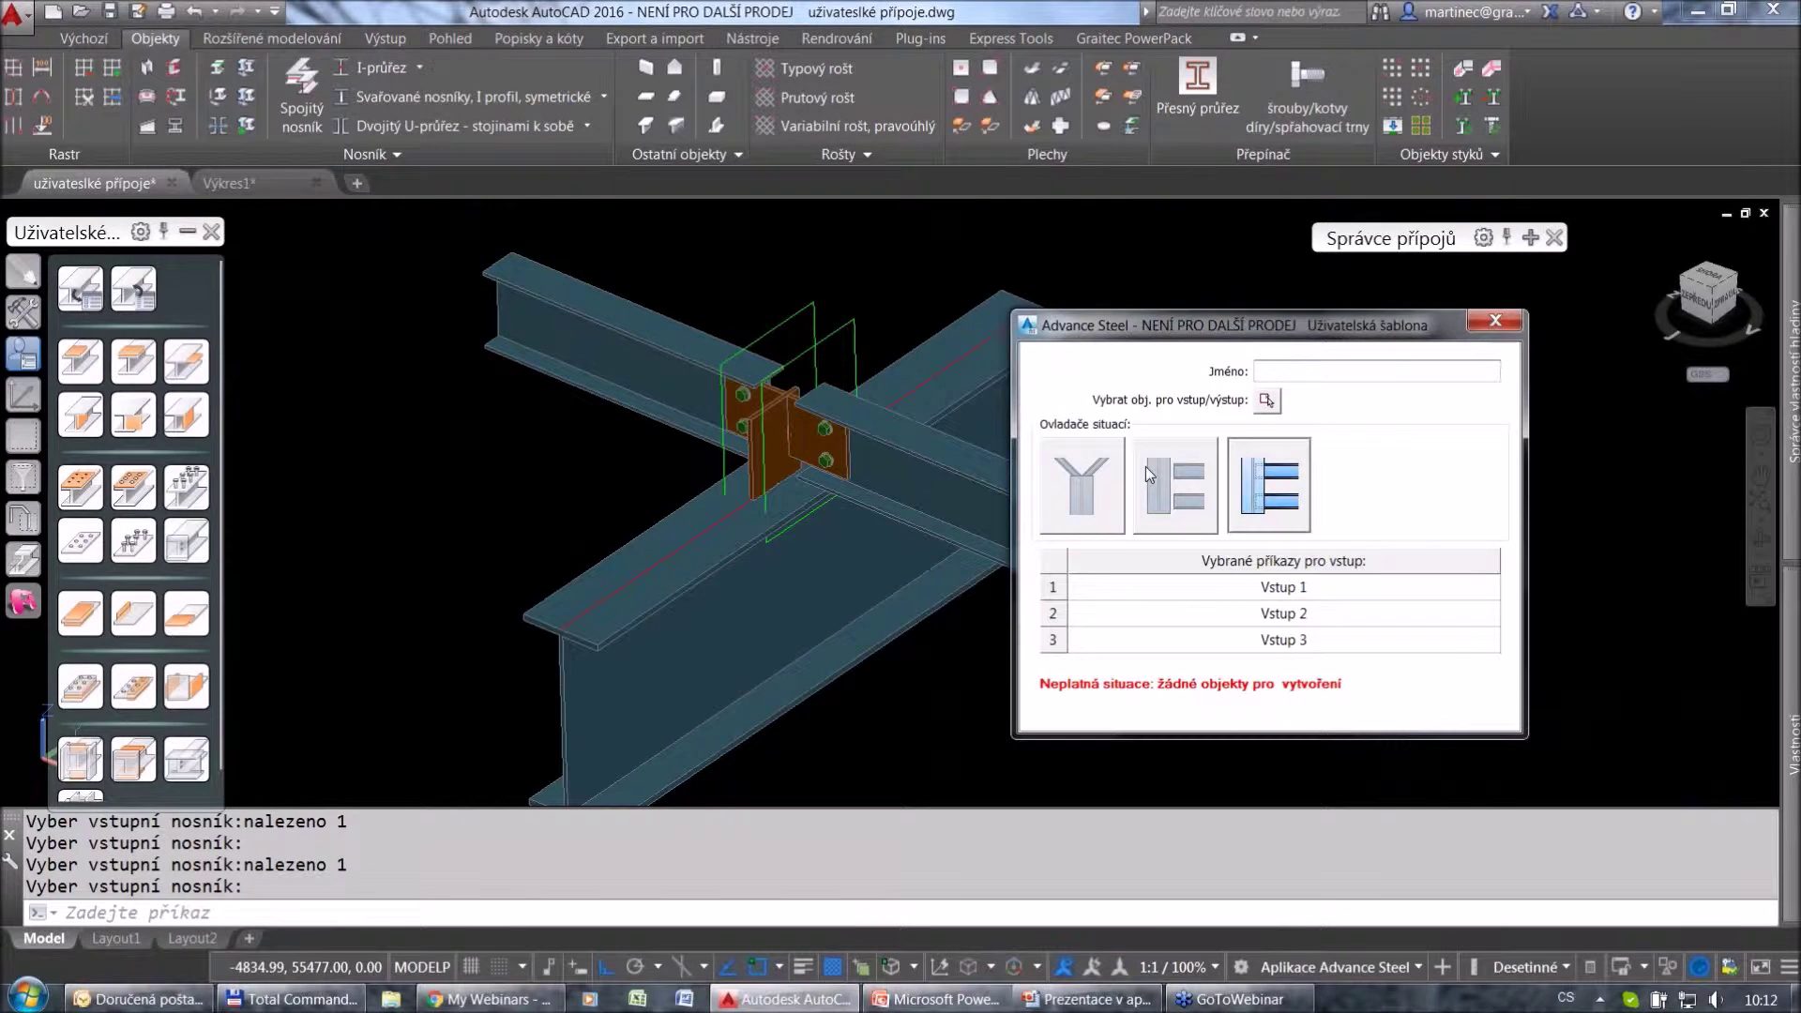
Name the template "připojení vaznic" and include all the plates, bolts and cuts around the purlin joint as its objects.
type("připojení vaznic")
left_click(1266, 401)
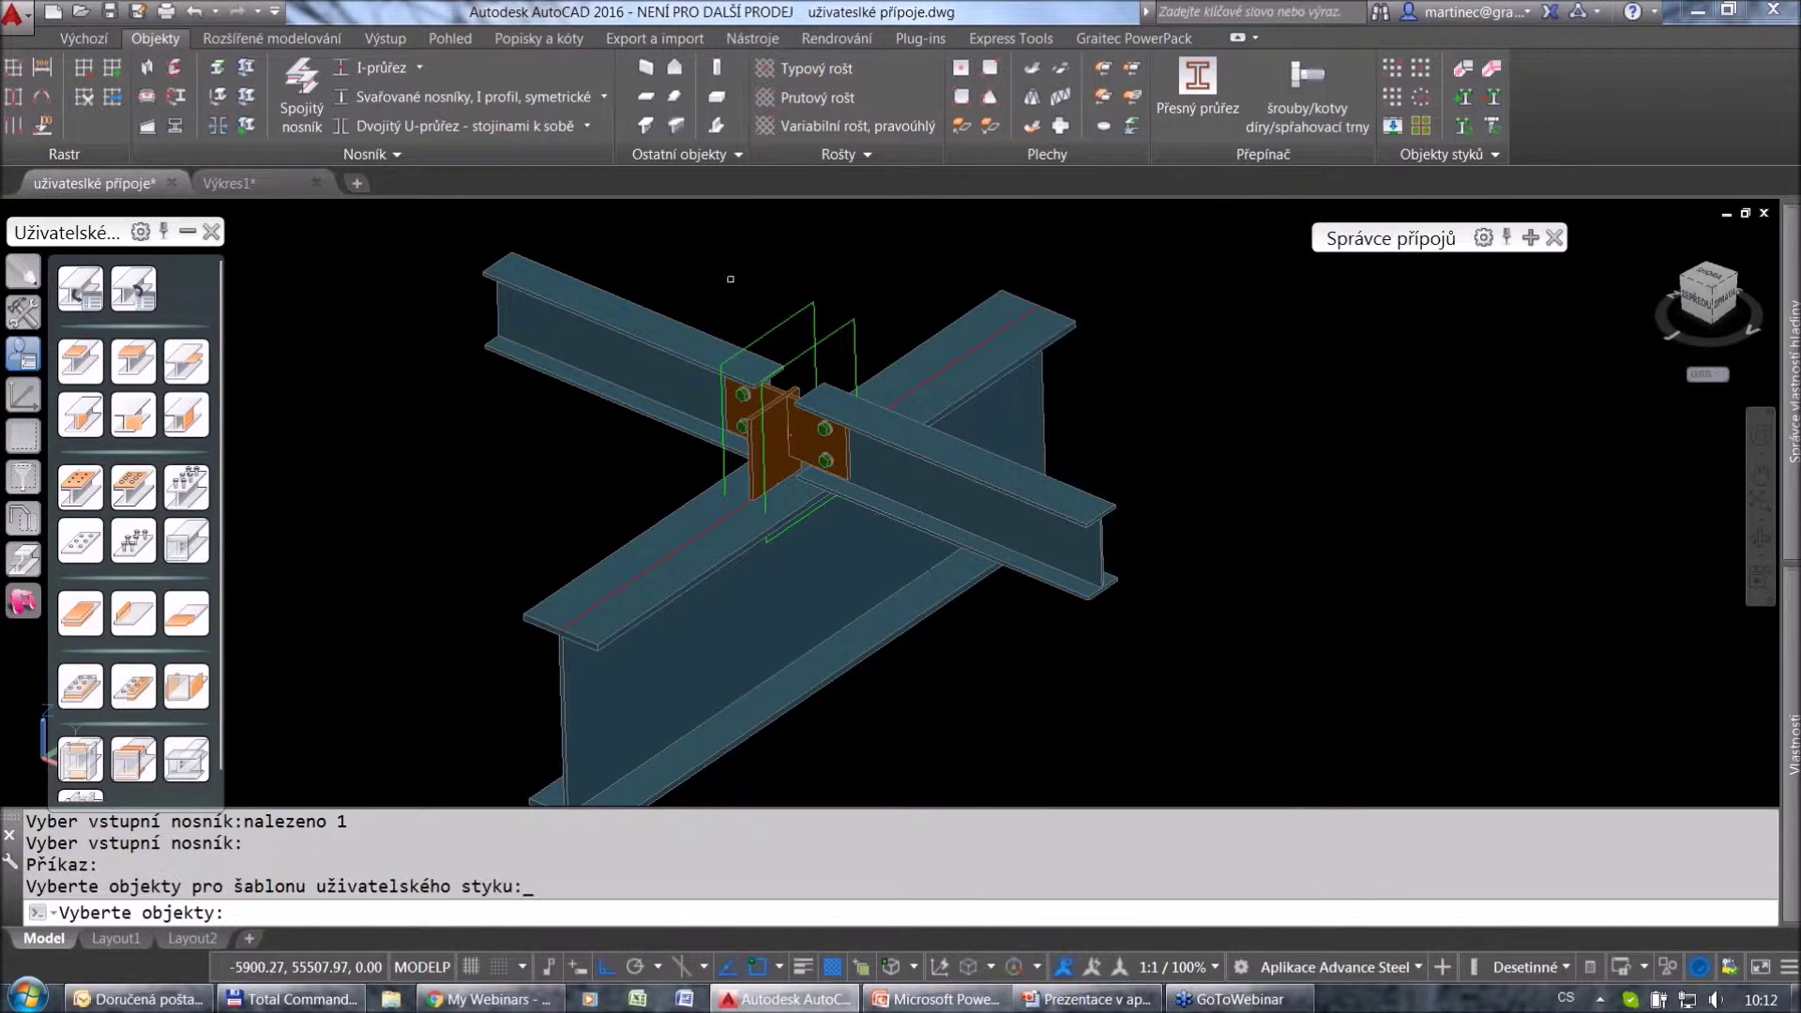
left_click(665, 243)
left_click(928, 669)
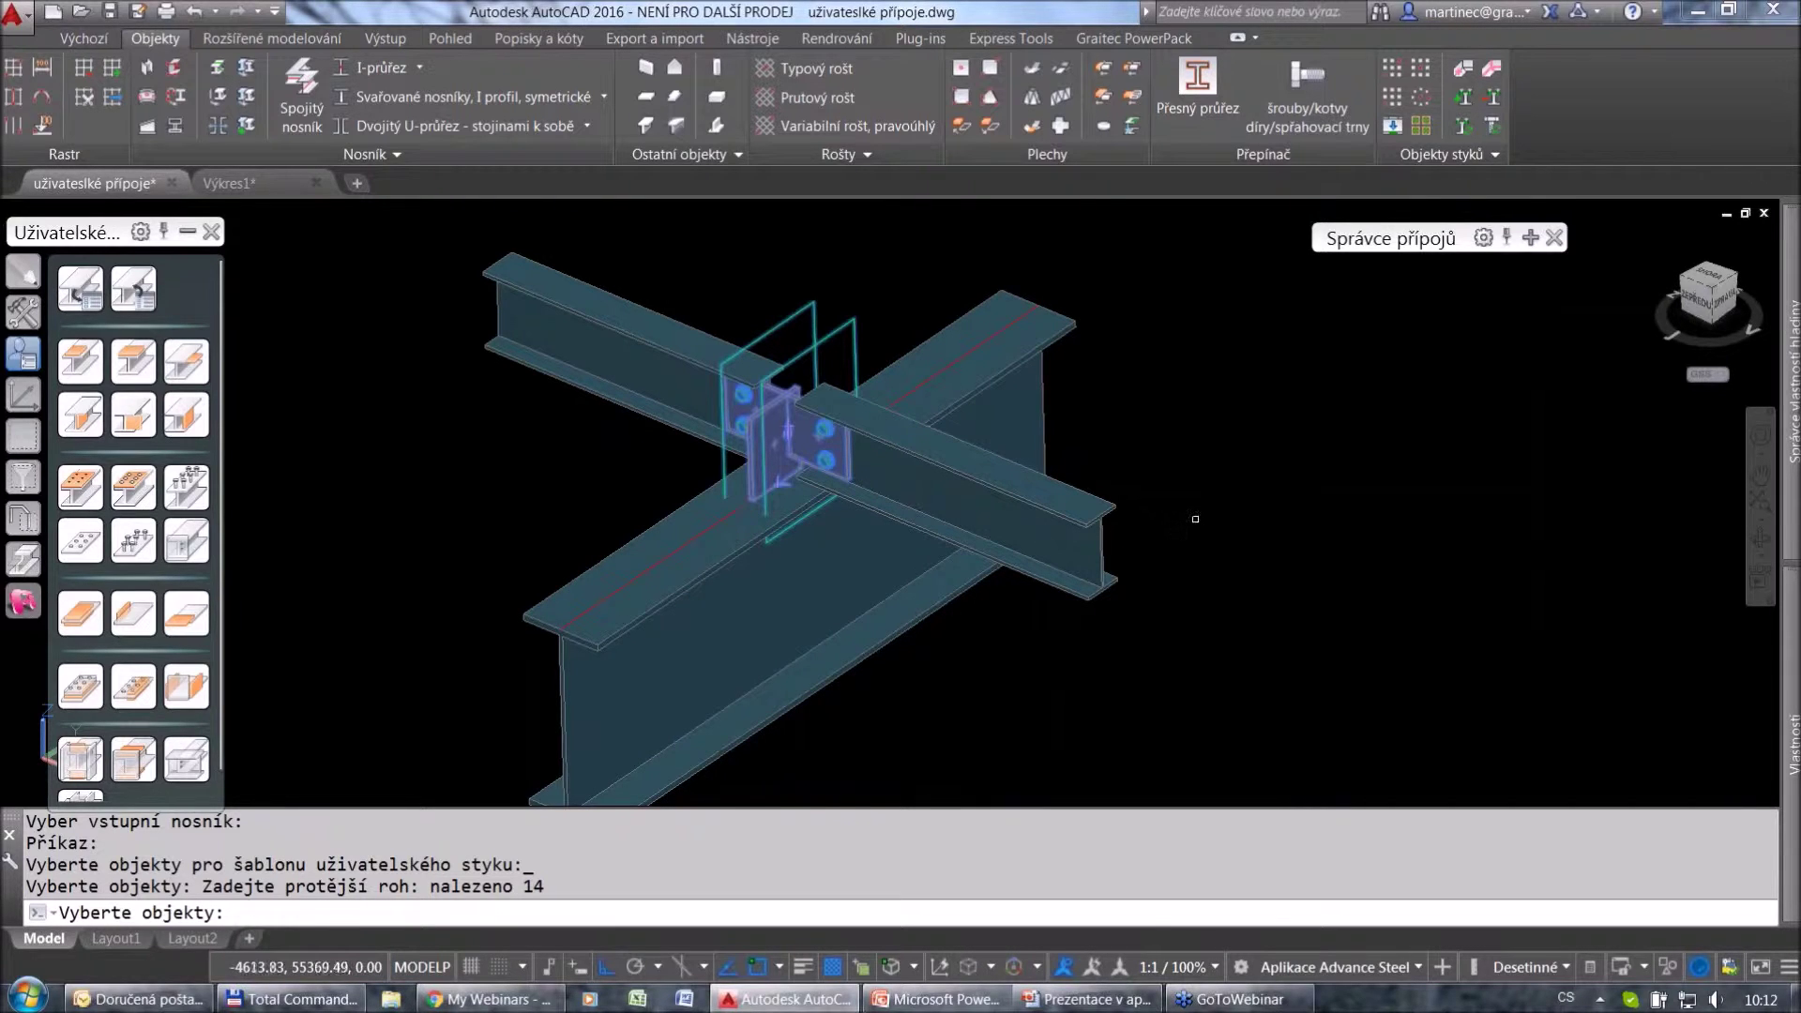
key("Return")
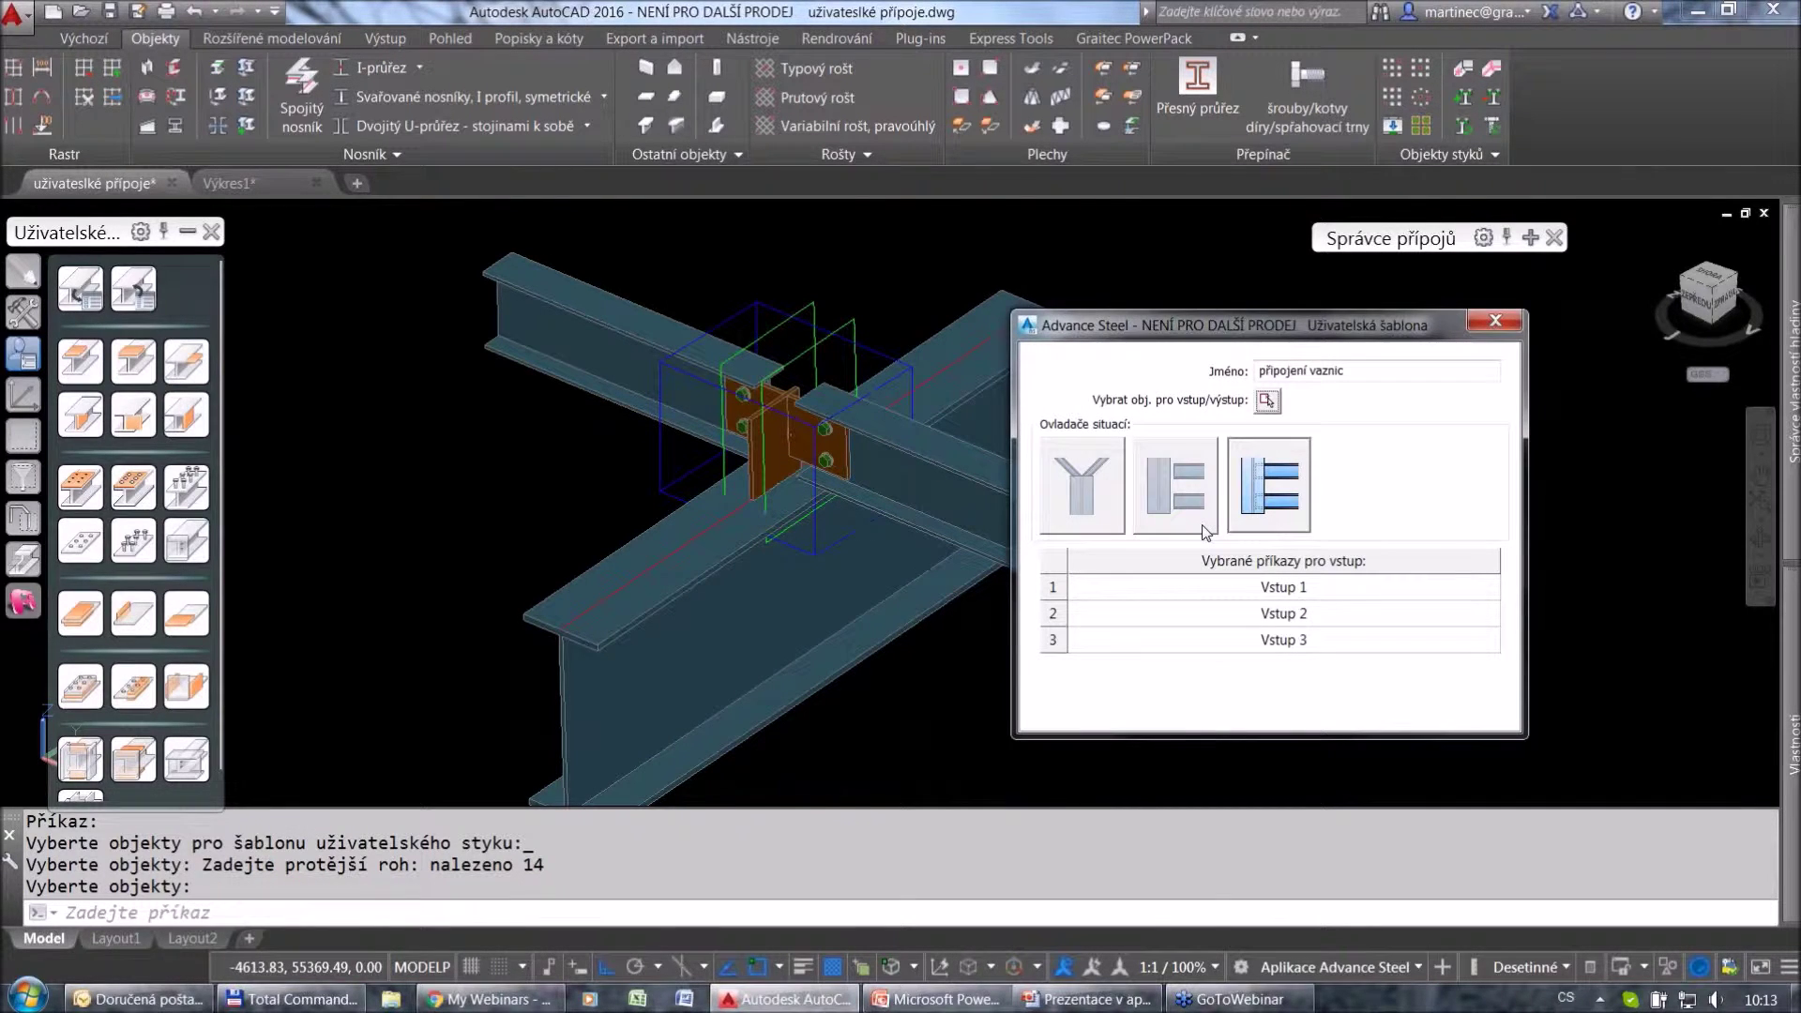
Choose the Y-shaped driver situation for the template and rename the first input prompt to "Vazník".
left_click(1095, 482)
left_click(1300, 589)
left_click(1300, 589)
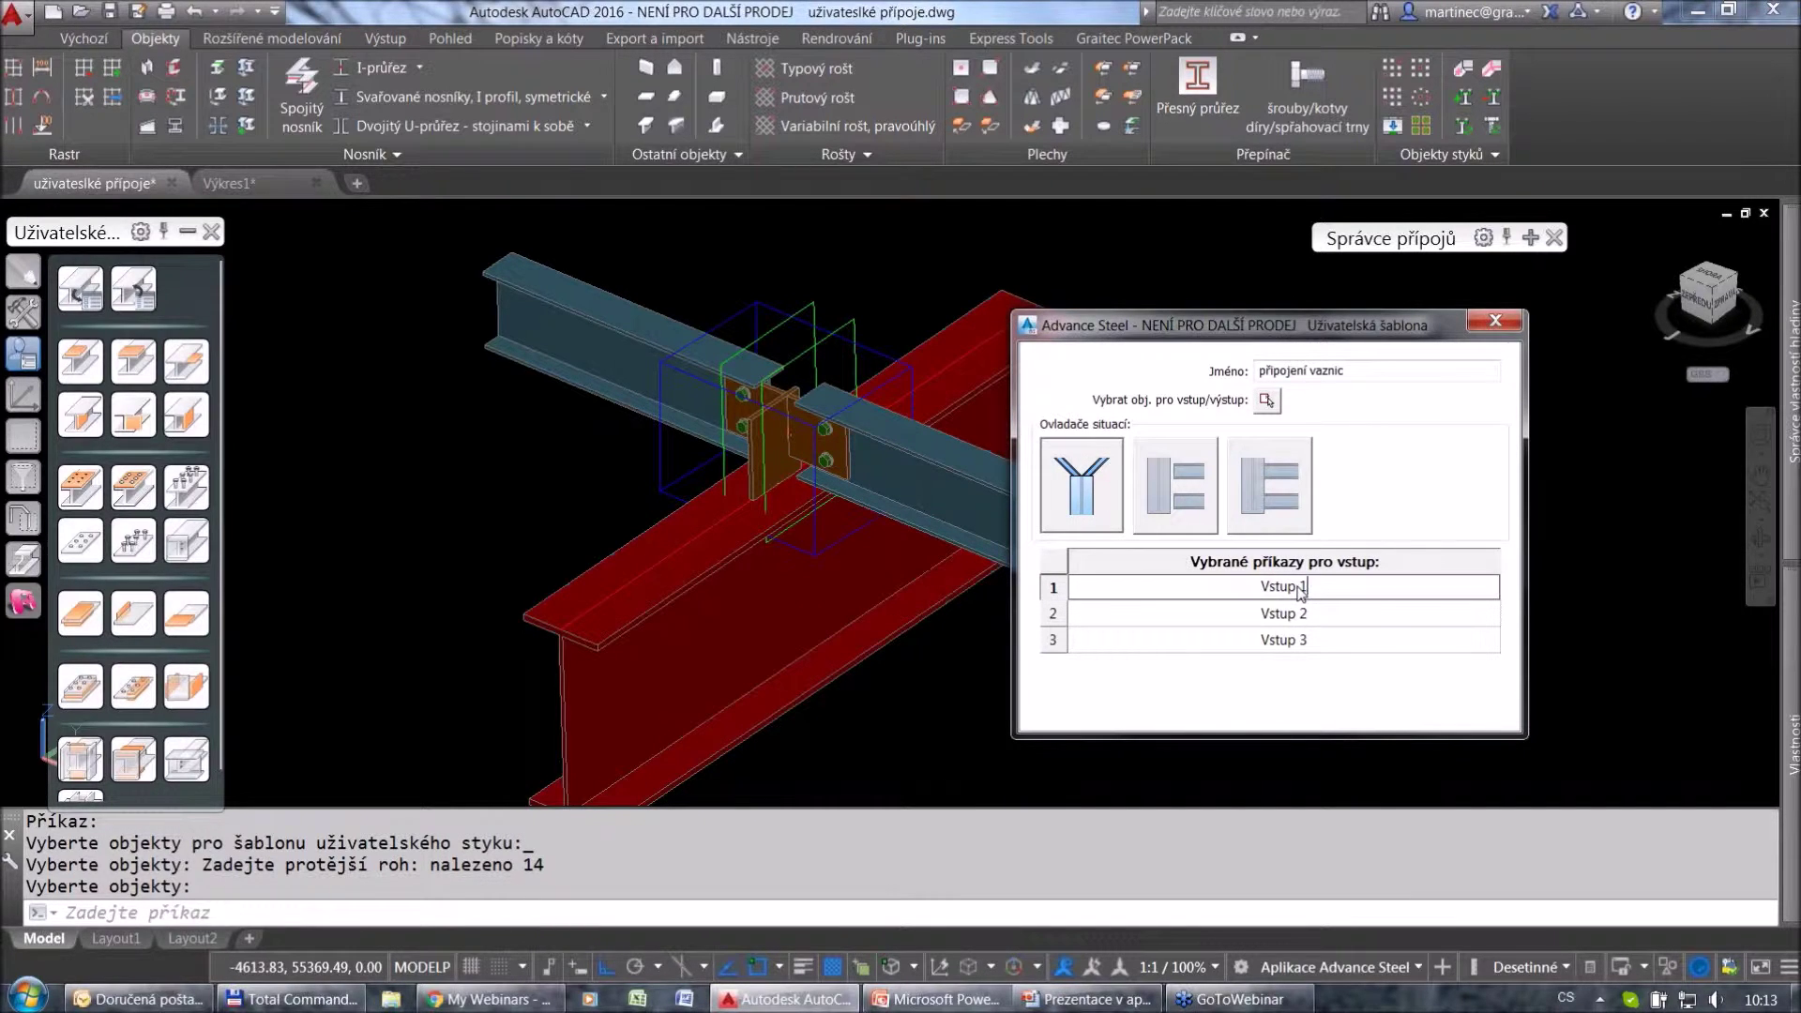
key("BackSpace")
key("BackSpace")
key("BackSpace")
type("Vazník")
key("Return")
Rename the second and third input prompts to "Vaznice 1" and "Vaznice 2", close the template and save the drawing.
left_click(1312, 619)
key("BackSpace")
key("BackSpace")
key("BackSpace")
key("BackSpace")
key("BackSpace")
key("BackSpace")
key("BackSpace")
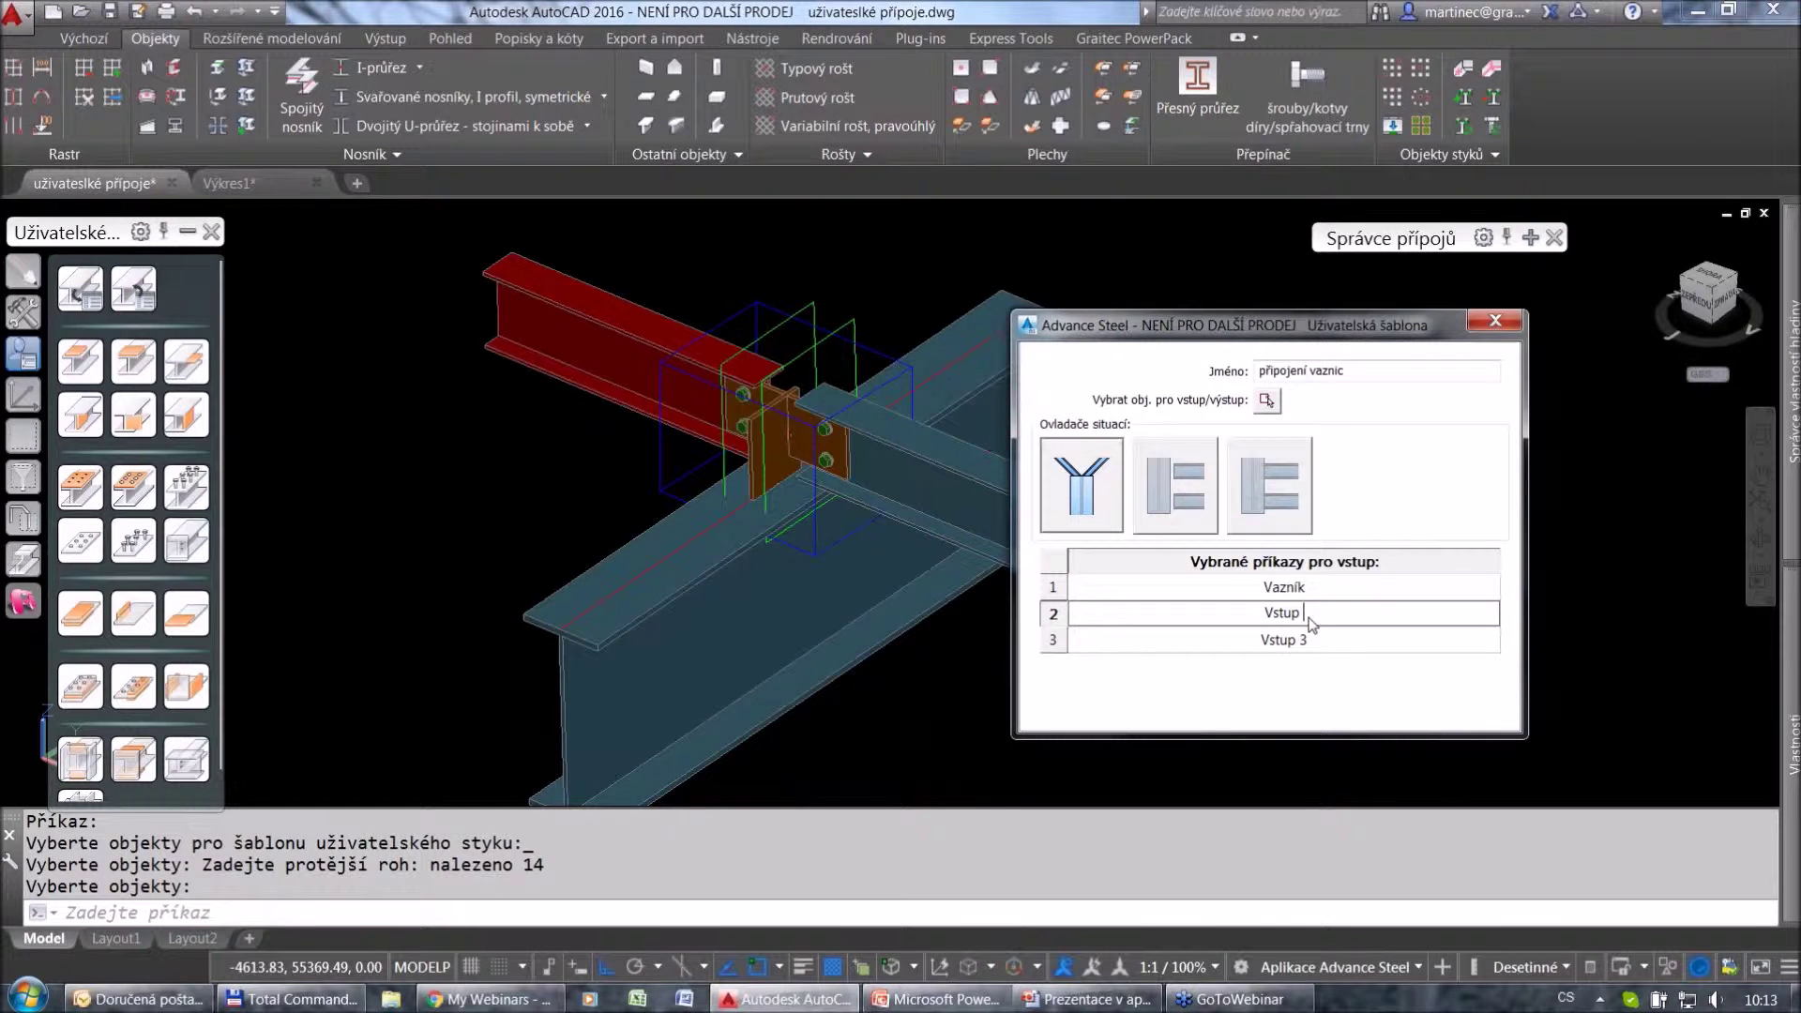
type("V")
left_click(1336, 641)
key("BackSpace")
key("BackSpace")
key("BackSpace")
key("BackSpace")
key("BackSpace")
key("BackSpace")
key("BackSpace")
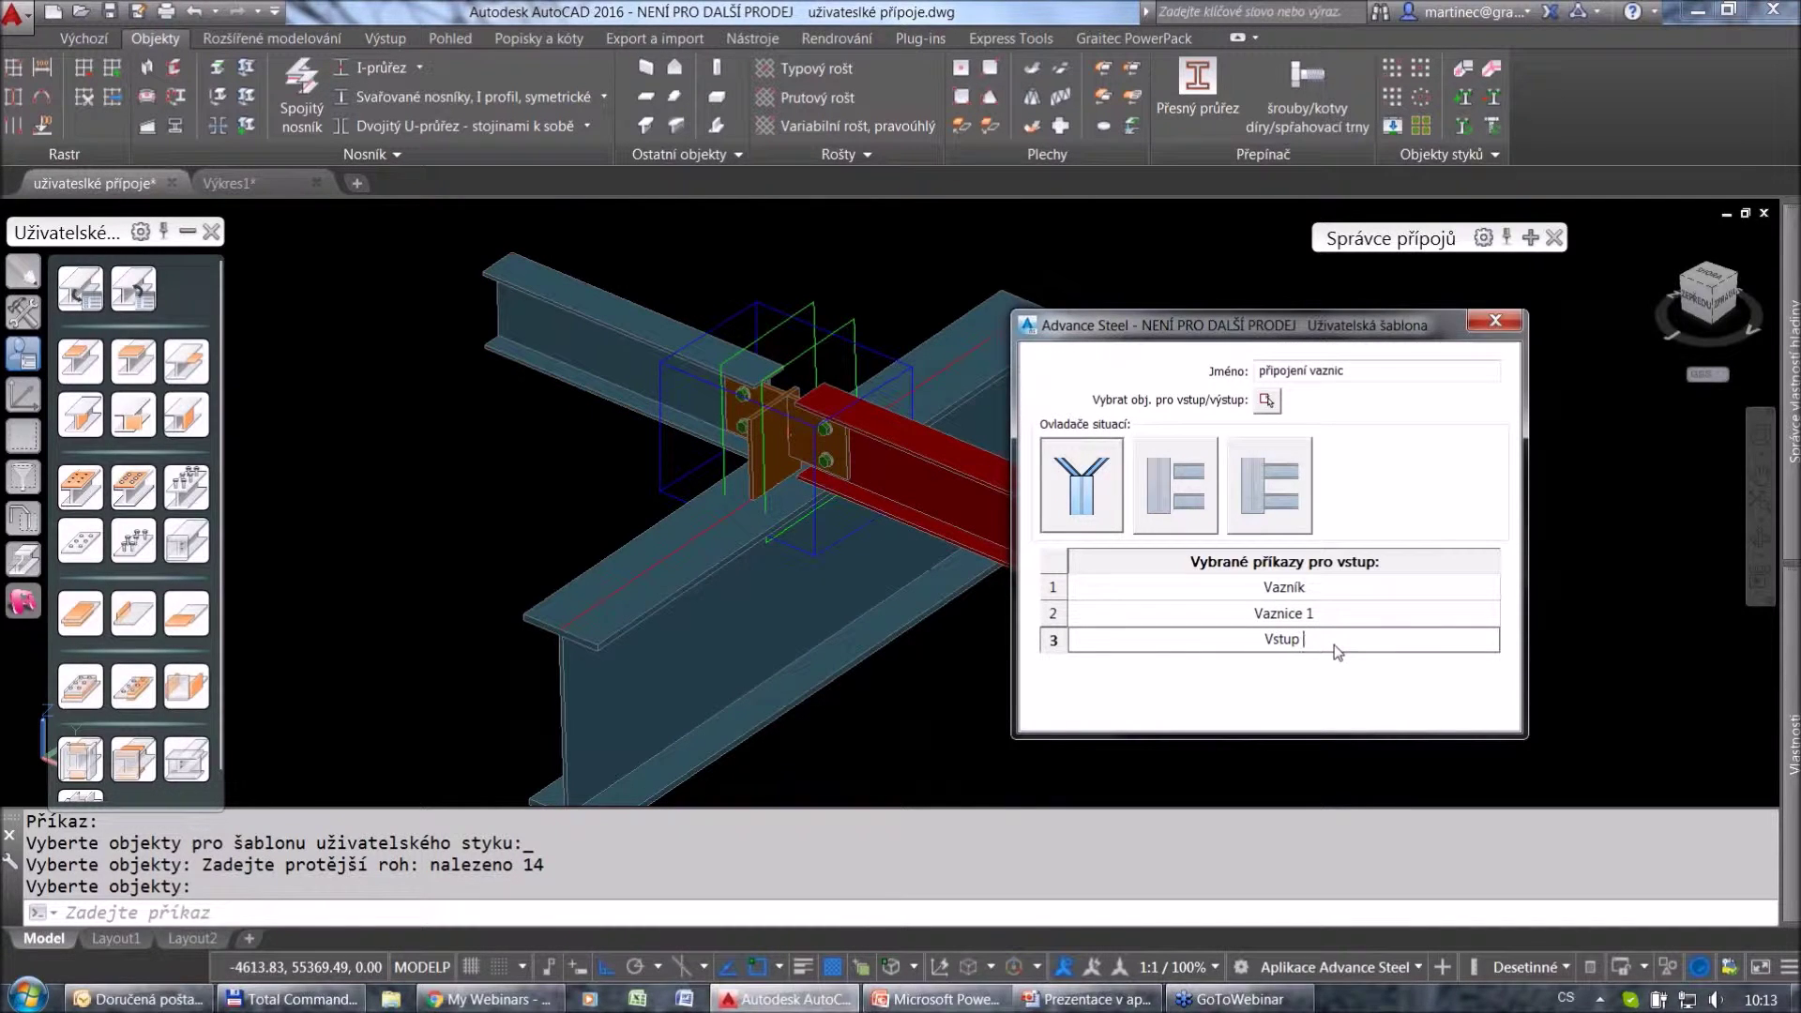
type("Vaznice 2")
left_click(1495, 321)
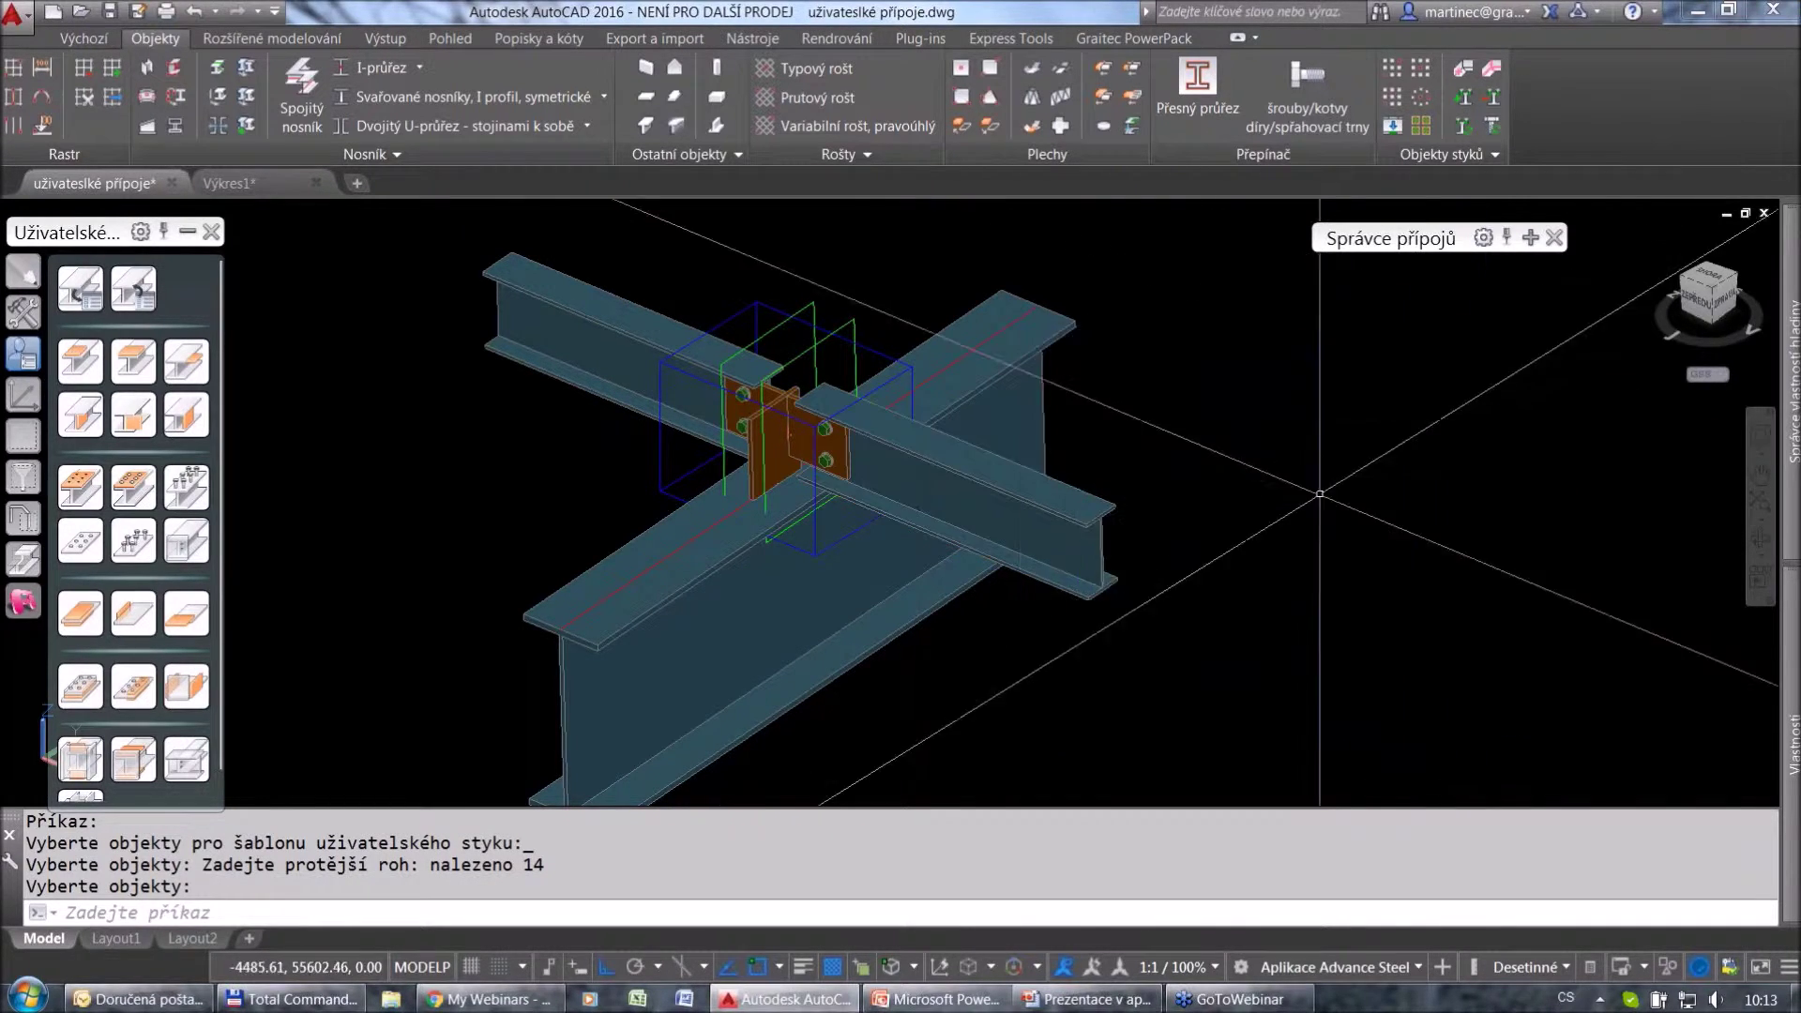
left_click(112, 14)
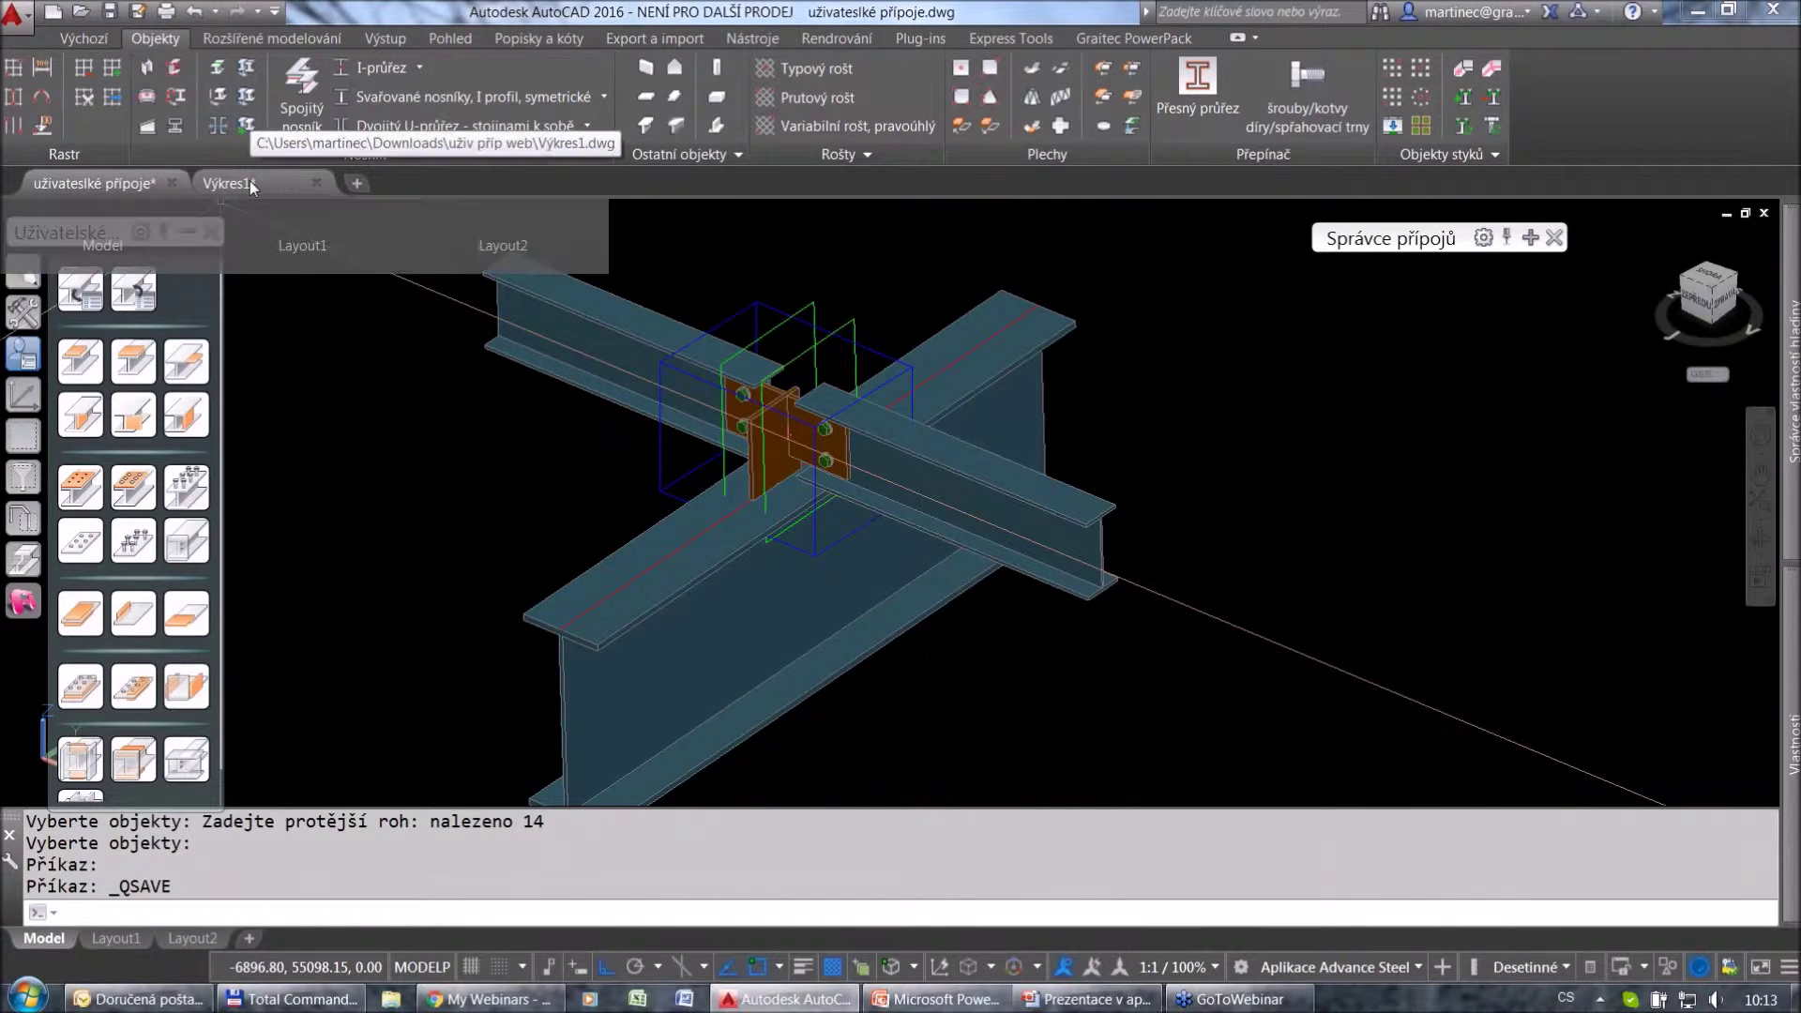
In the drawing Výkres1, insert the user template "připojení vaznic" onto the girder (Vazník) and its two purlins (Vaznice 1, Vaznice 2).
left_click(250, 180)
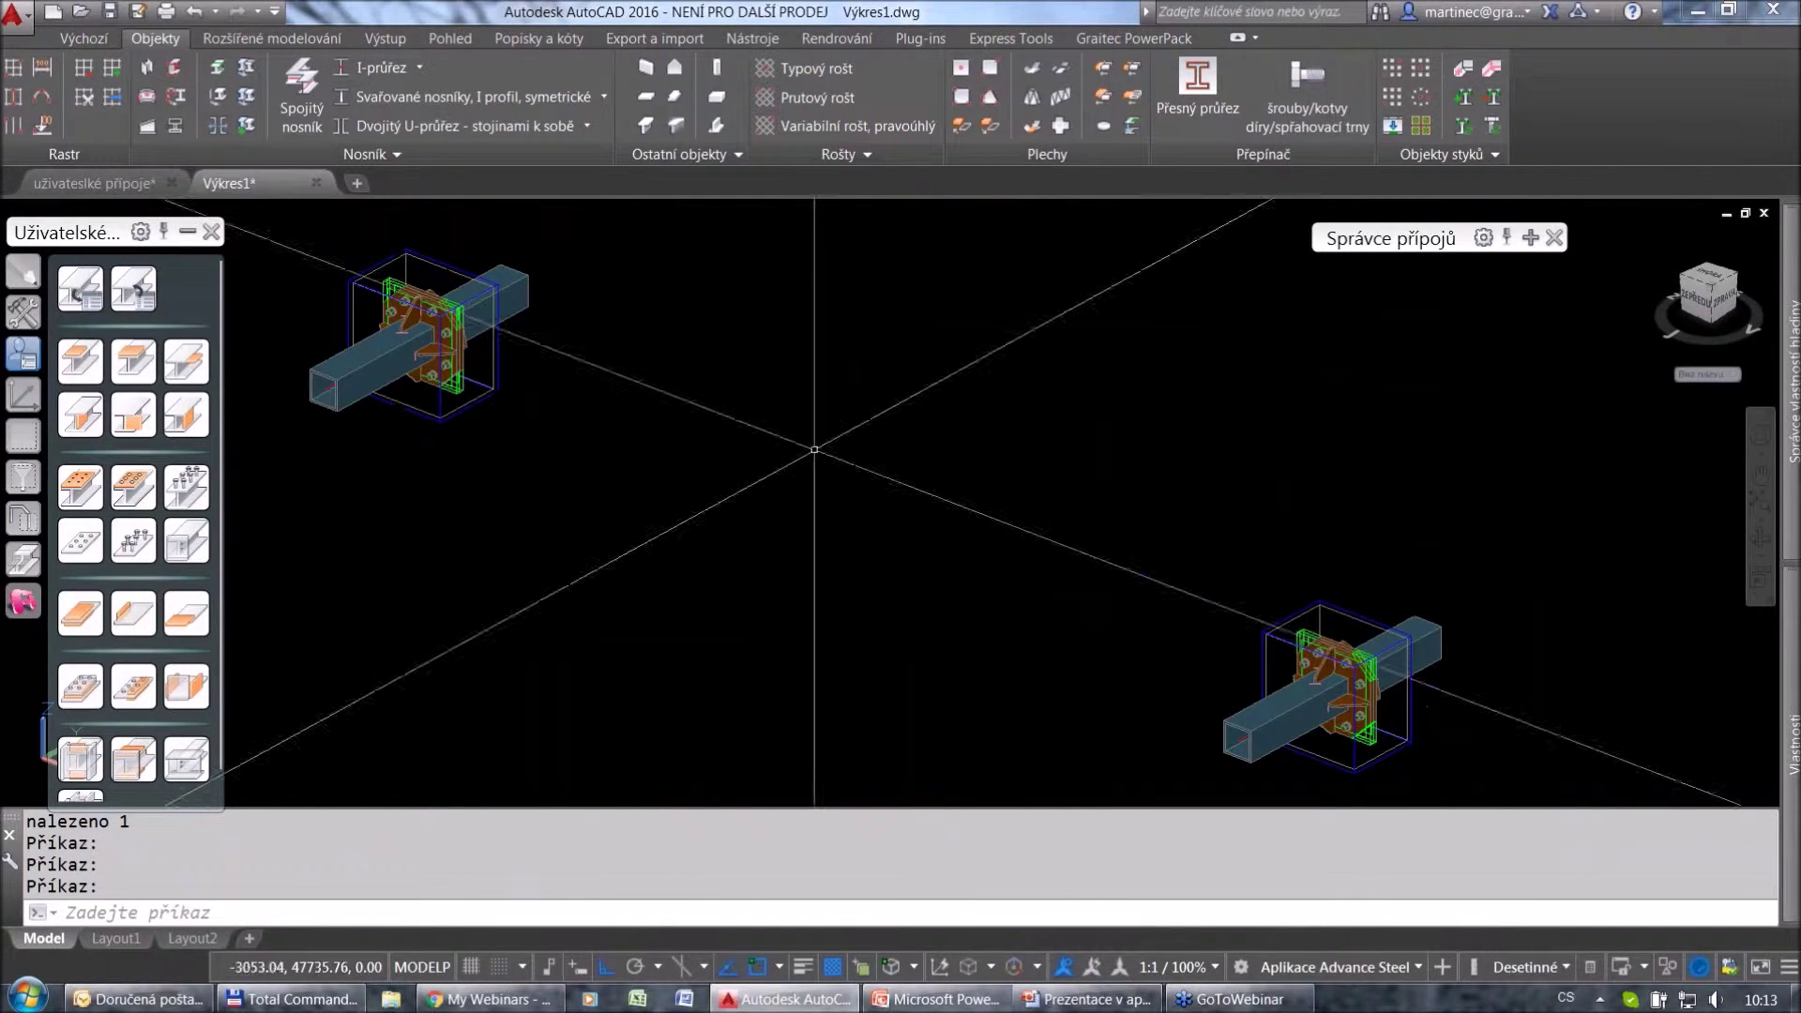
scroll(814, 450, "down", 3)
middle_click_drag(1038, 329, 751, 707)
middle_click_drag(1222, 346, 881, 567)
scroll(872, 589, "up", 2)
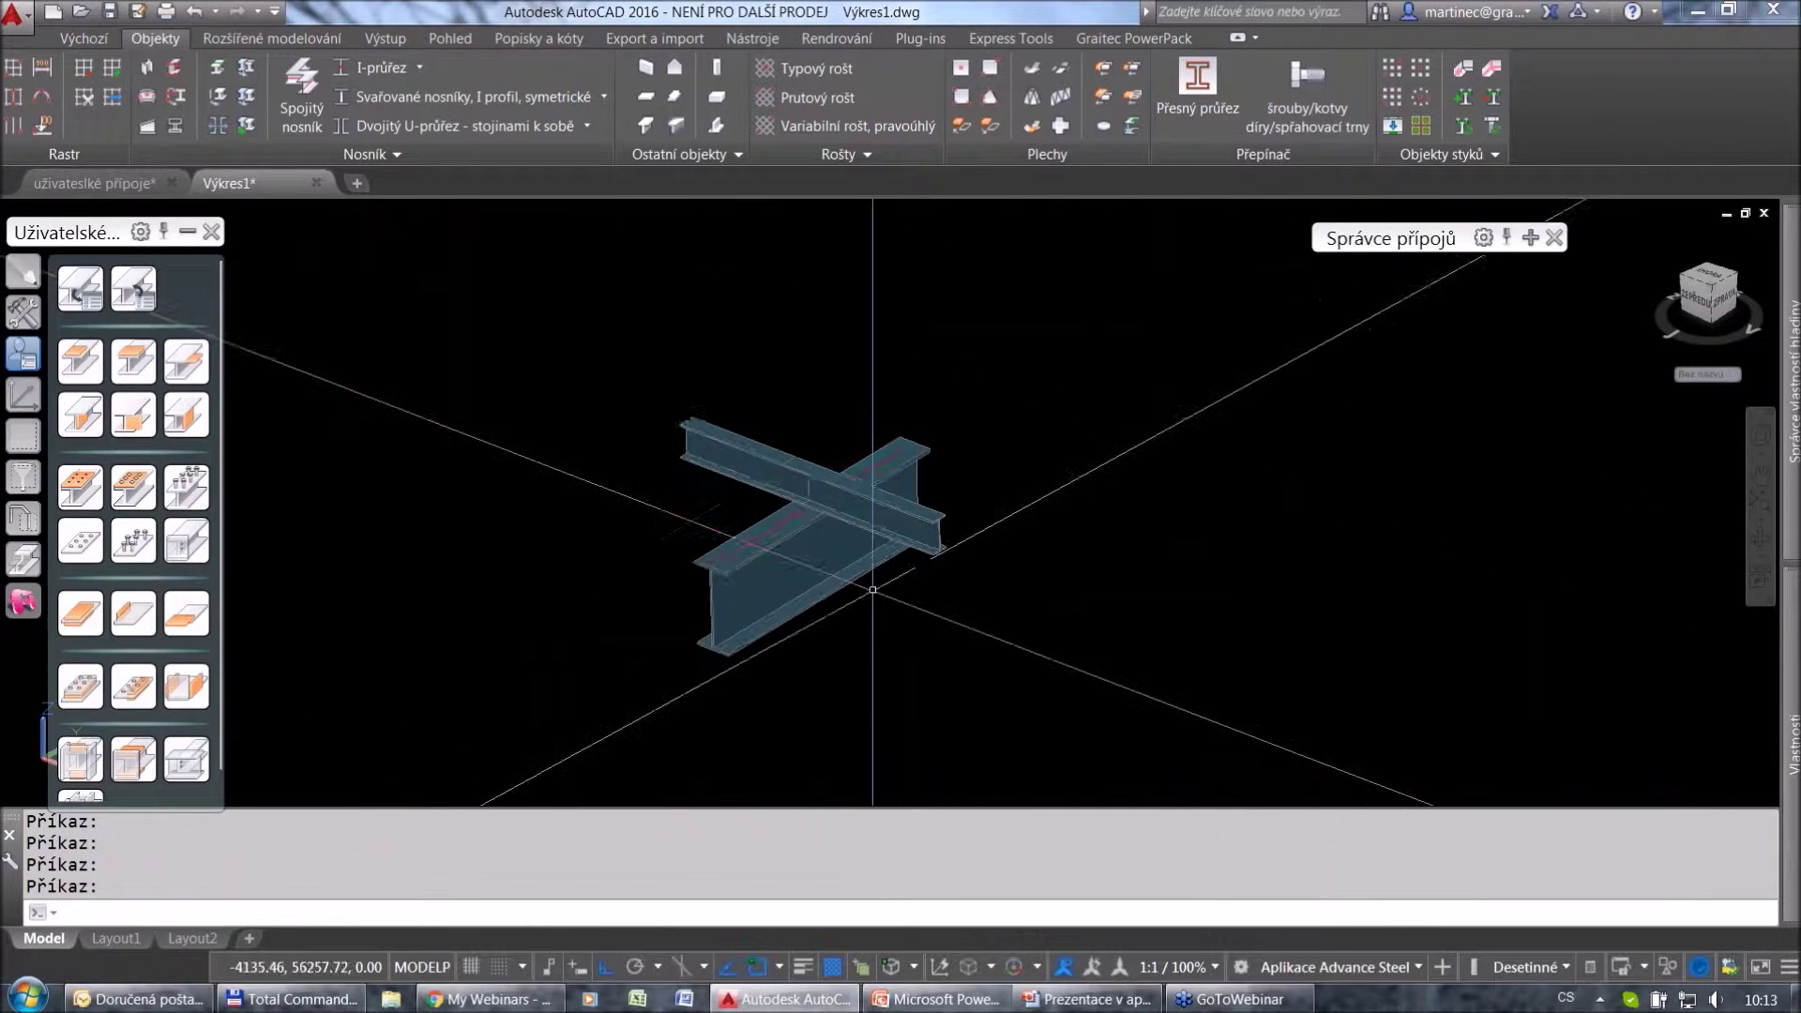
scroll(872, 589, "up", 2)
left_click(142, 305)
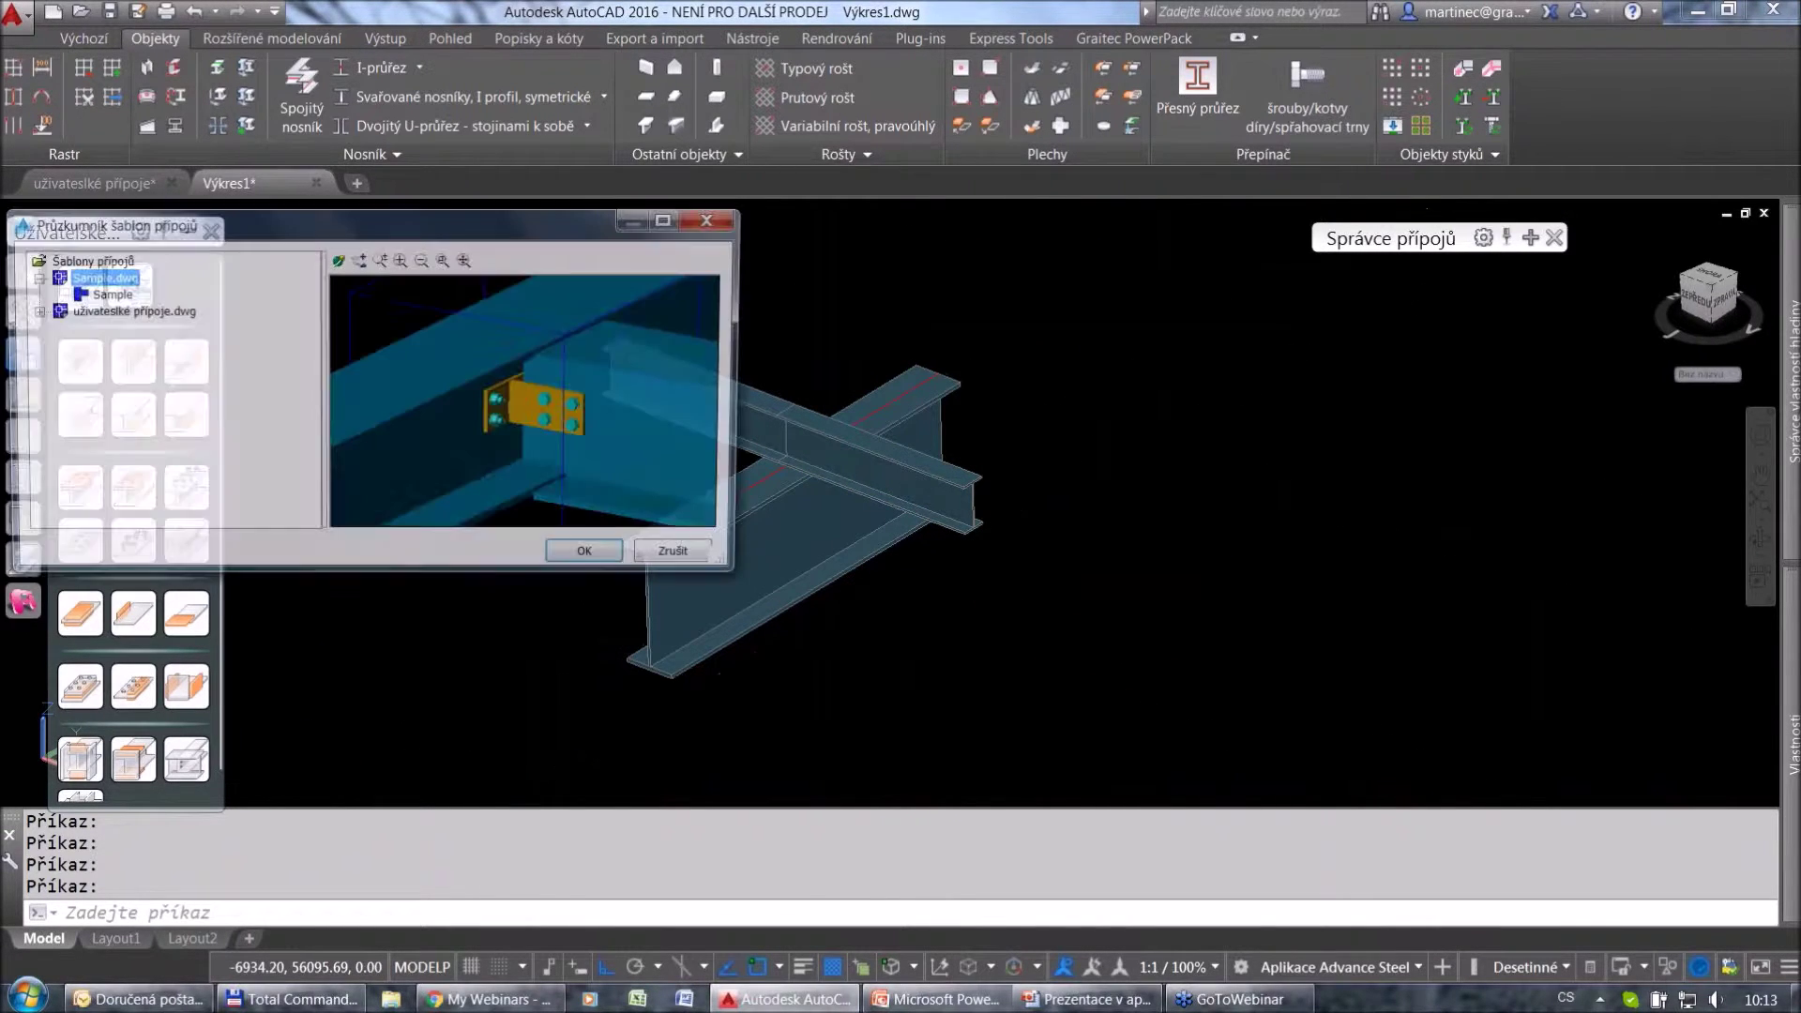
left_click(30, 312)
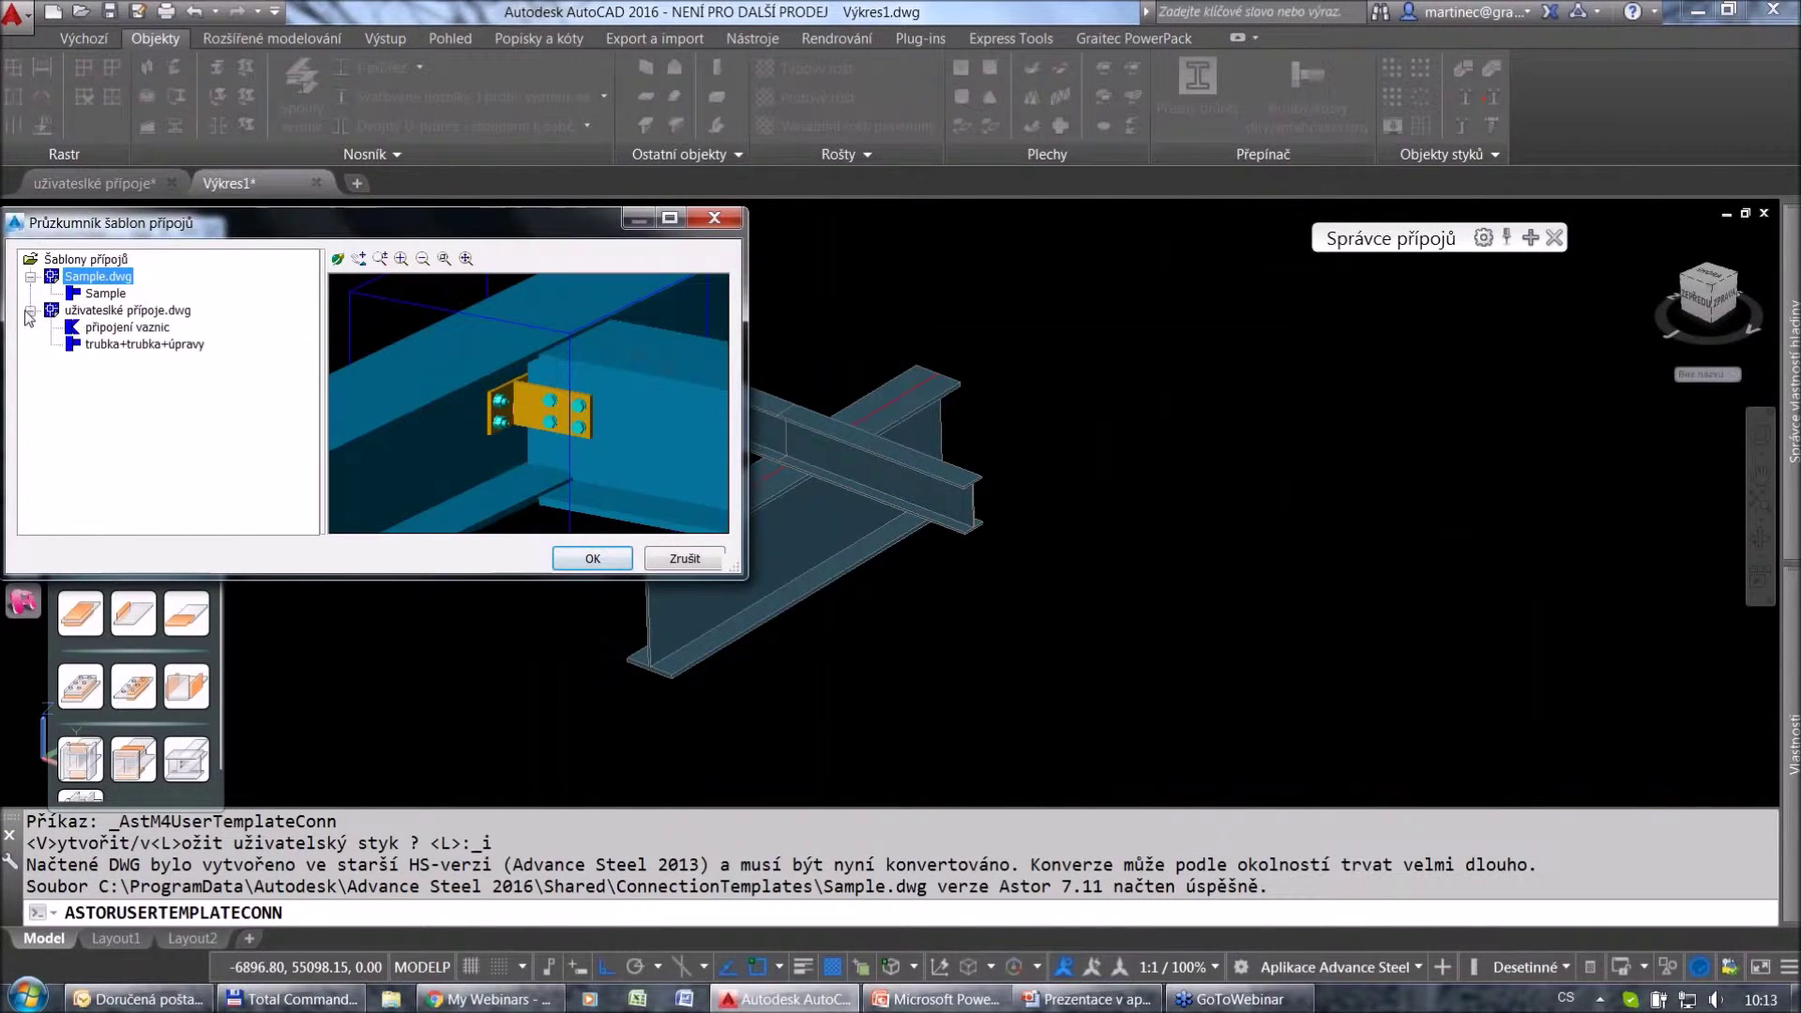
left_click(116, 327)
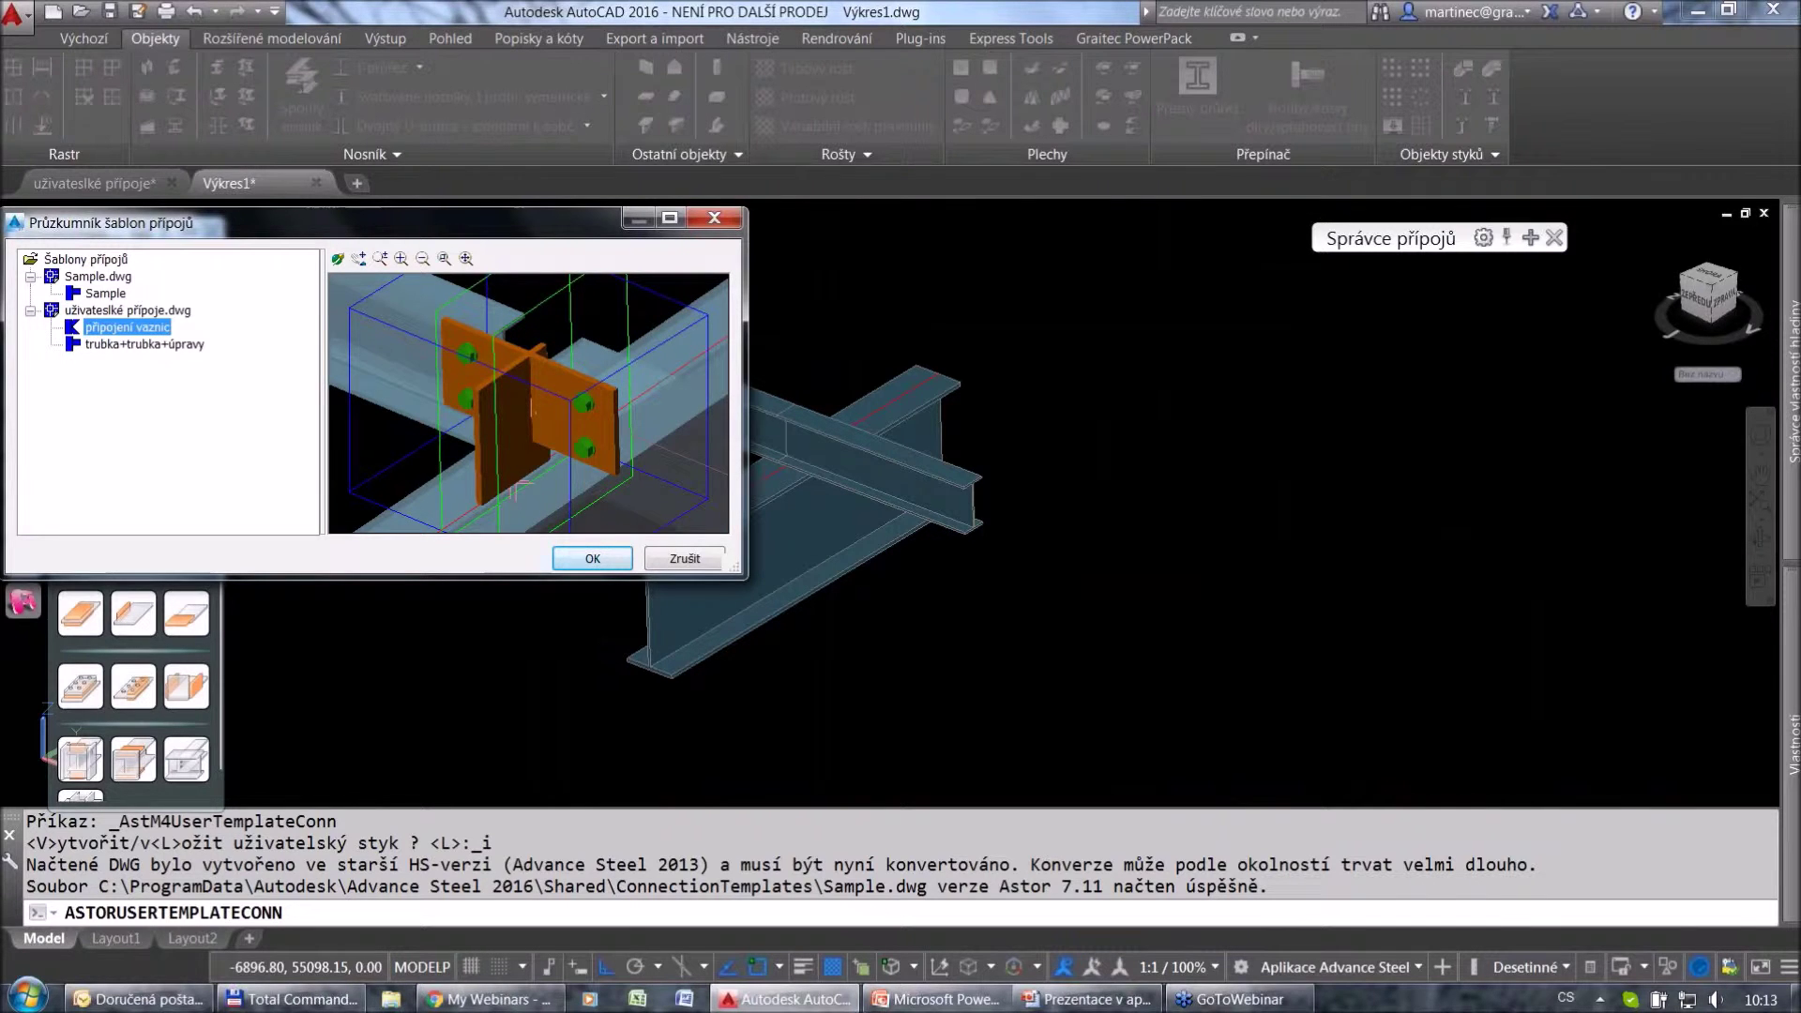
left_click(587, 558)
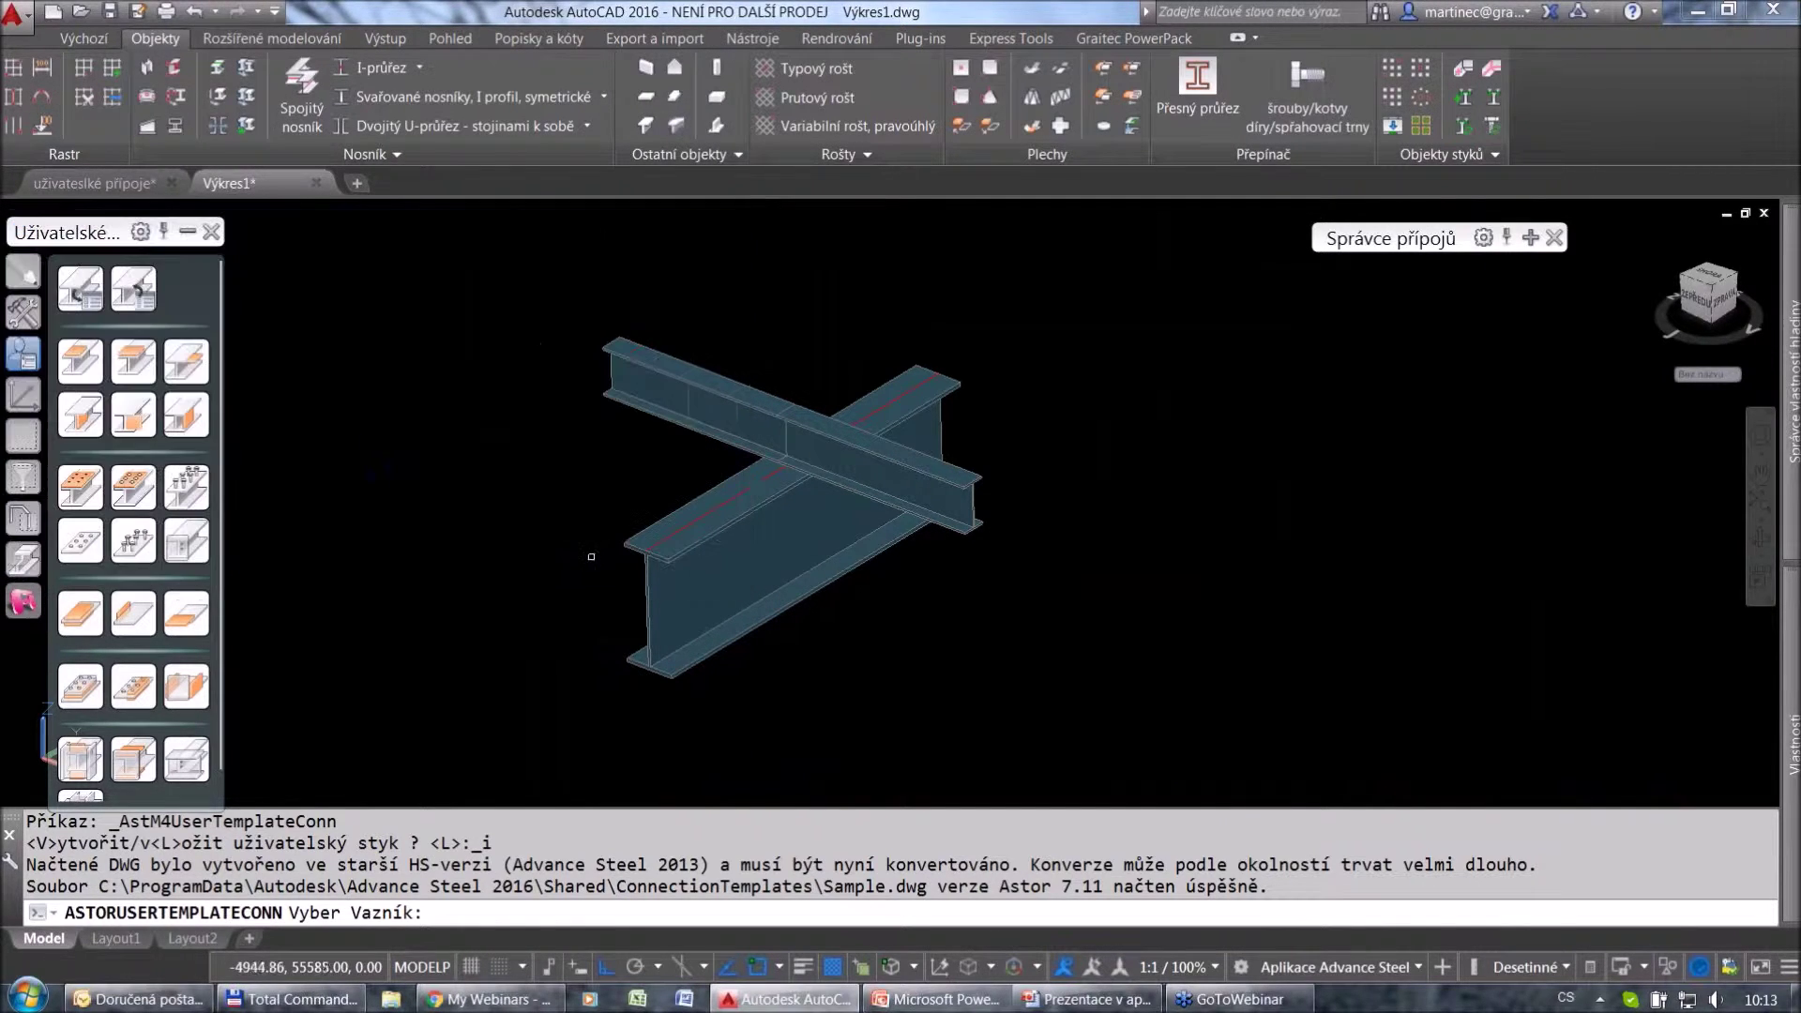
left_click(772, 607)
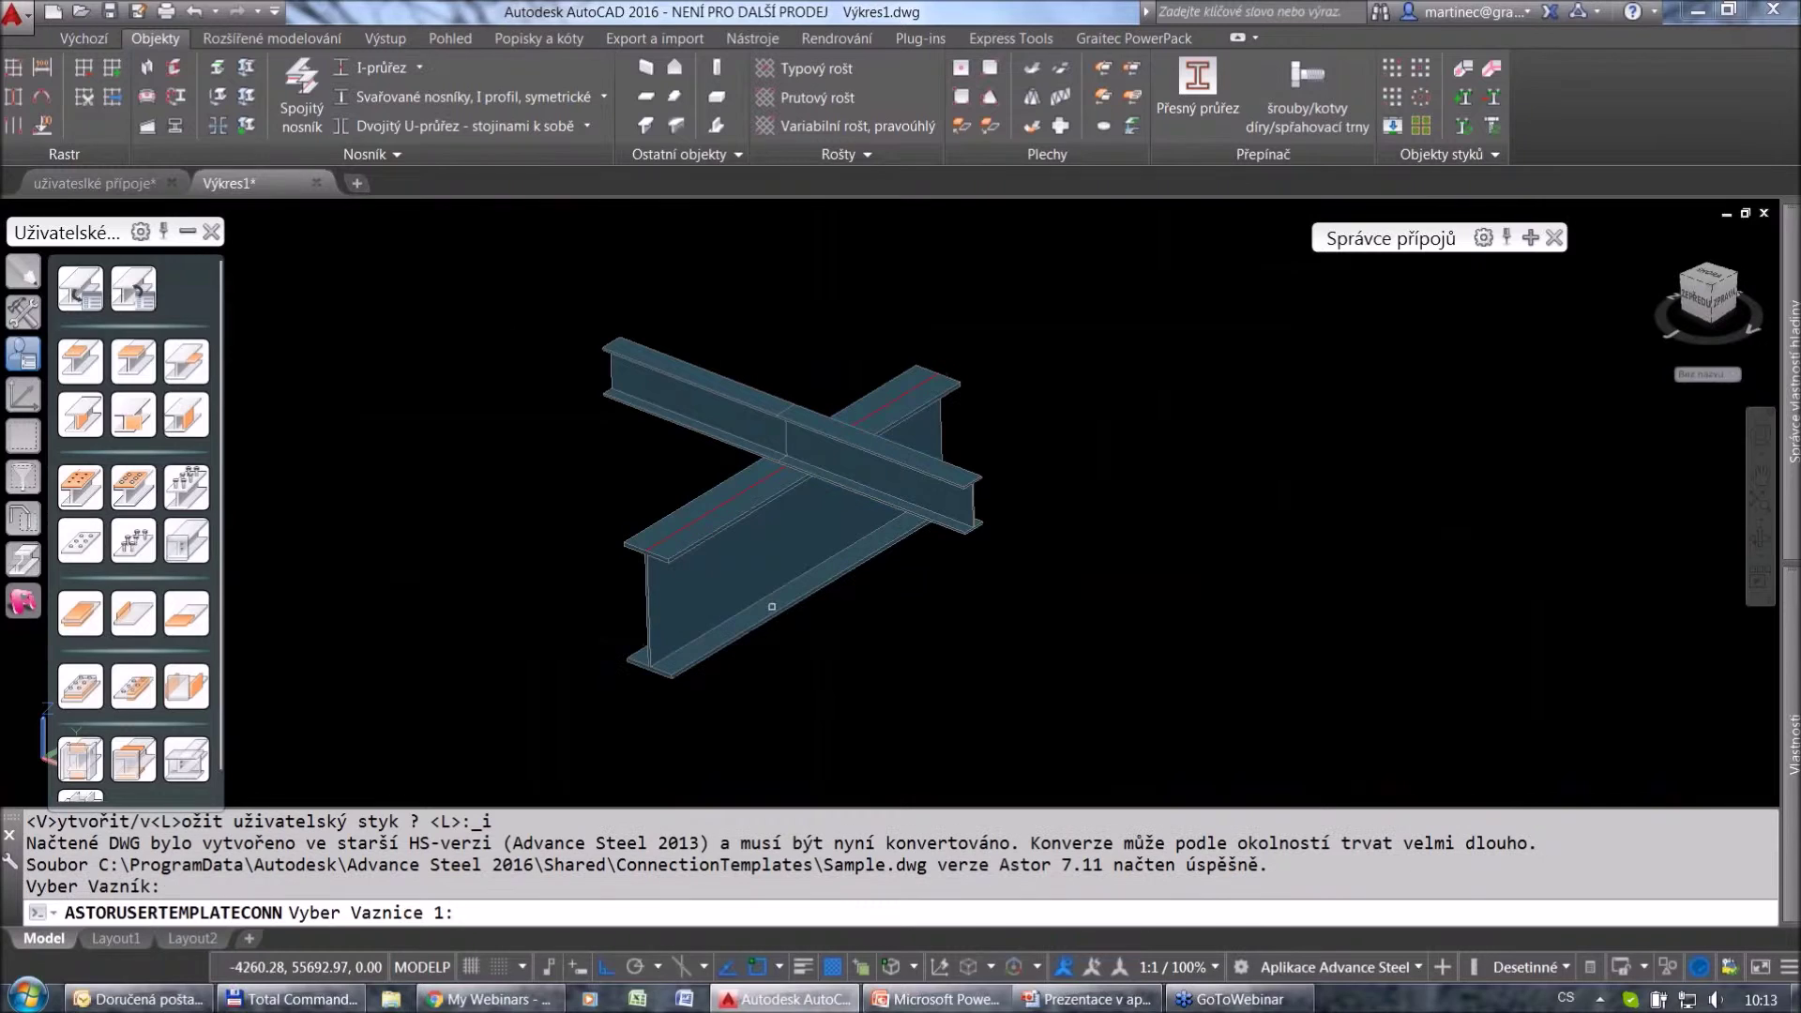
left_click(692, 423)
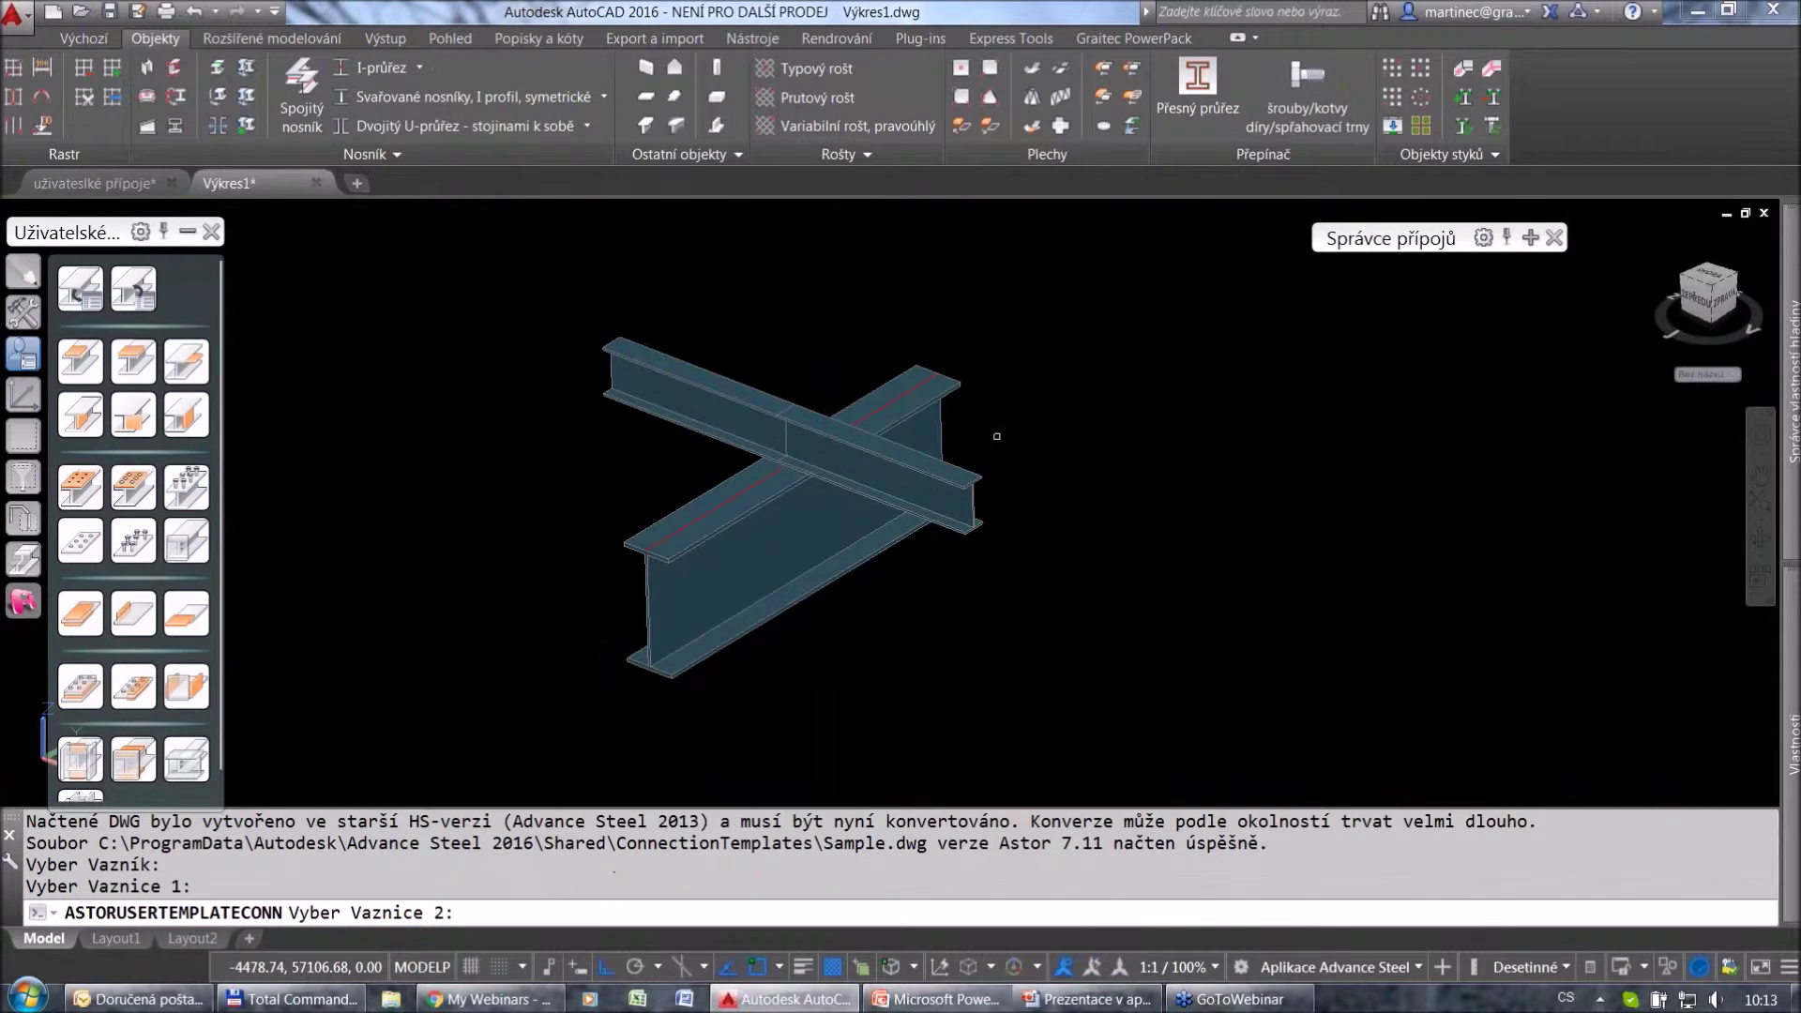
left_click(959, 475)
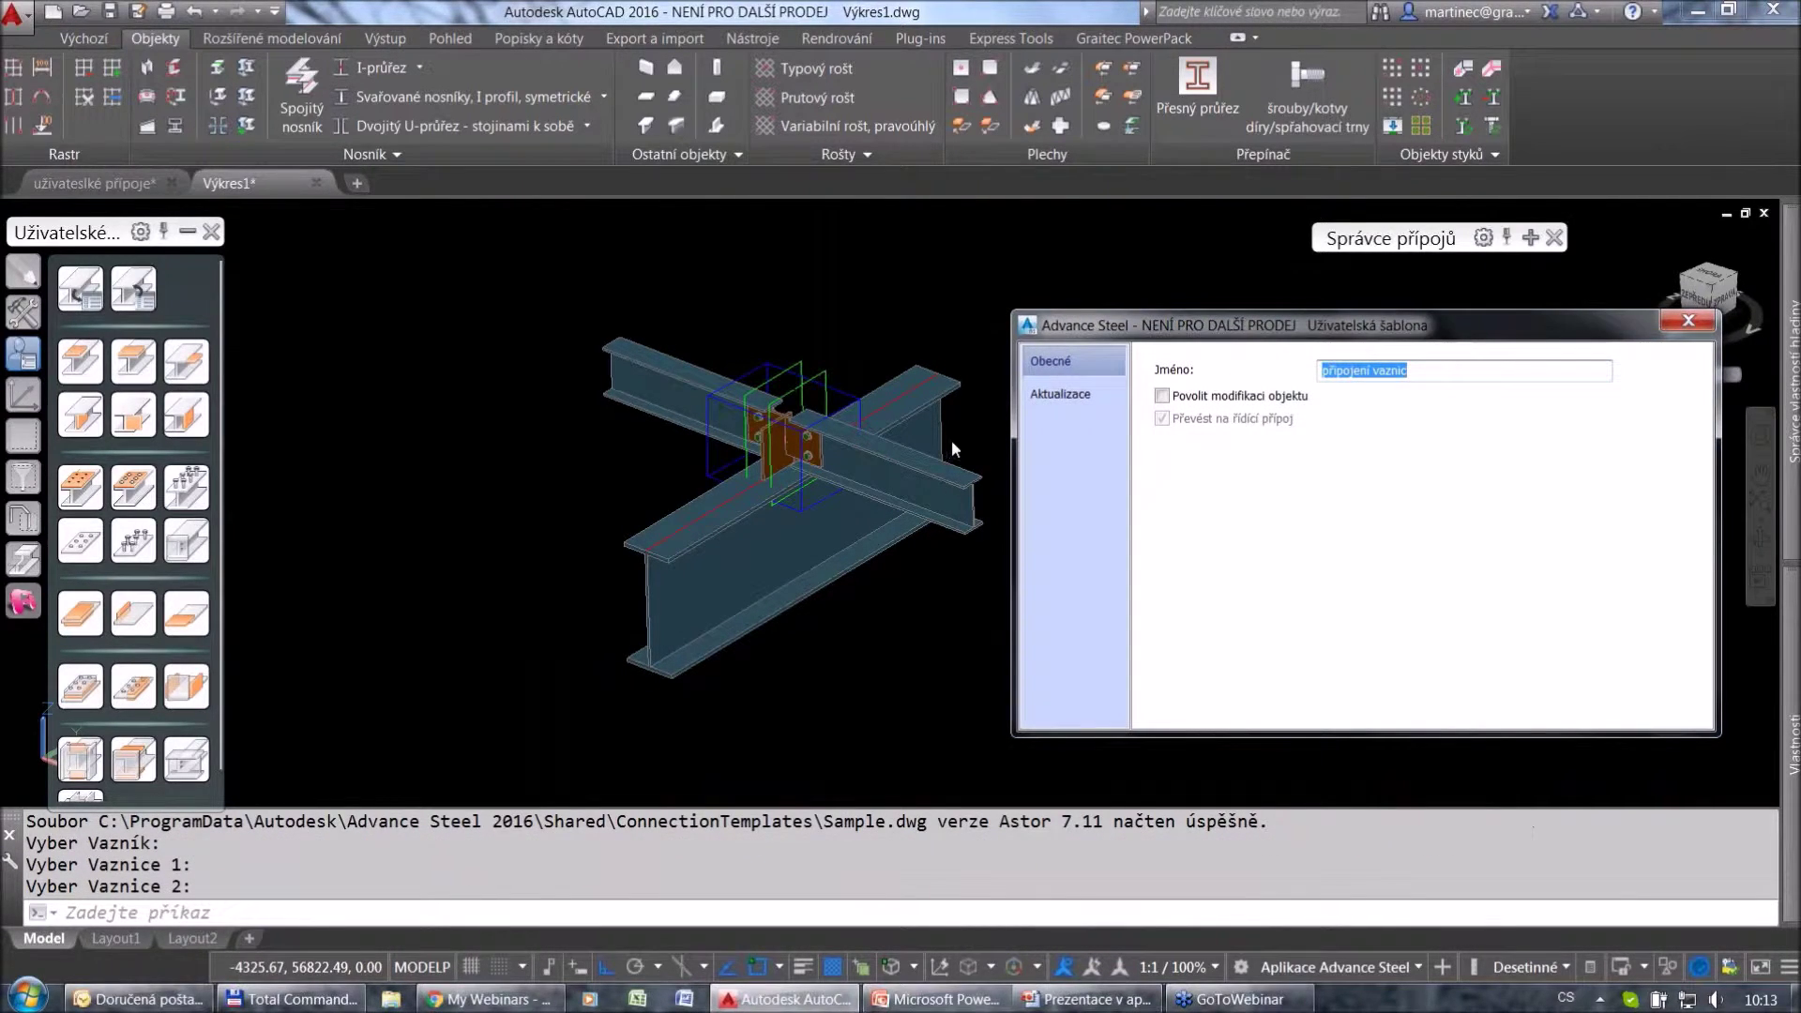
Allow object modification (Povolit modifikaci objektu) for the inserted "připojení vaznic" connection and inspect its plates and bolts up close.
left_click(1204, 397)
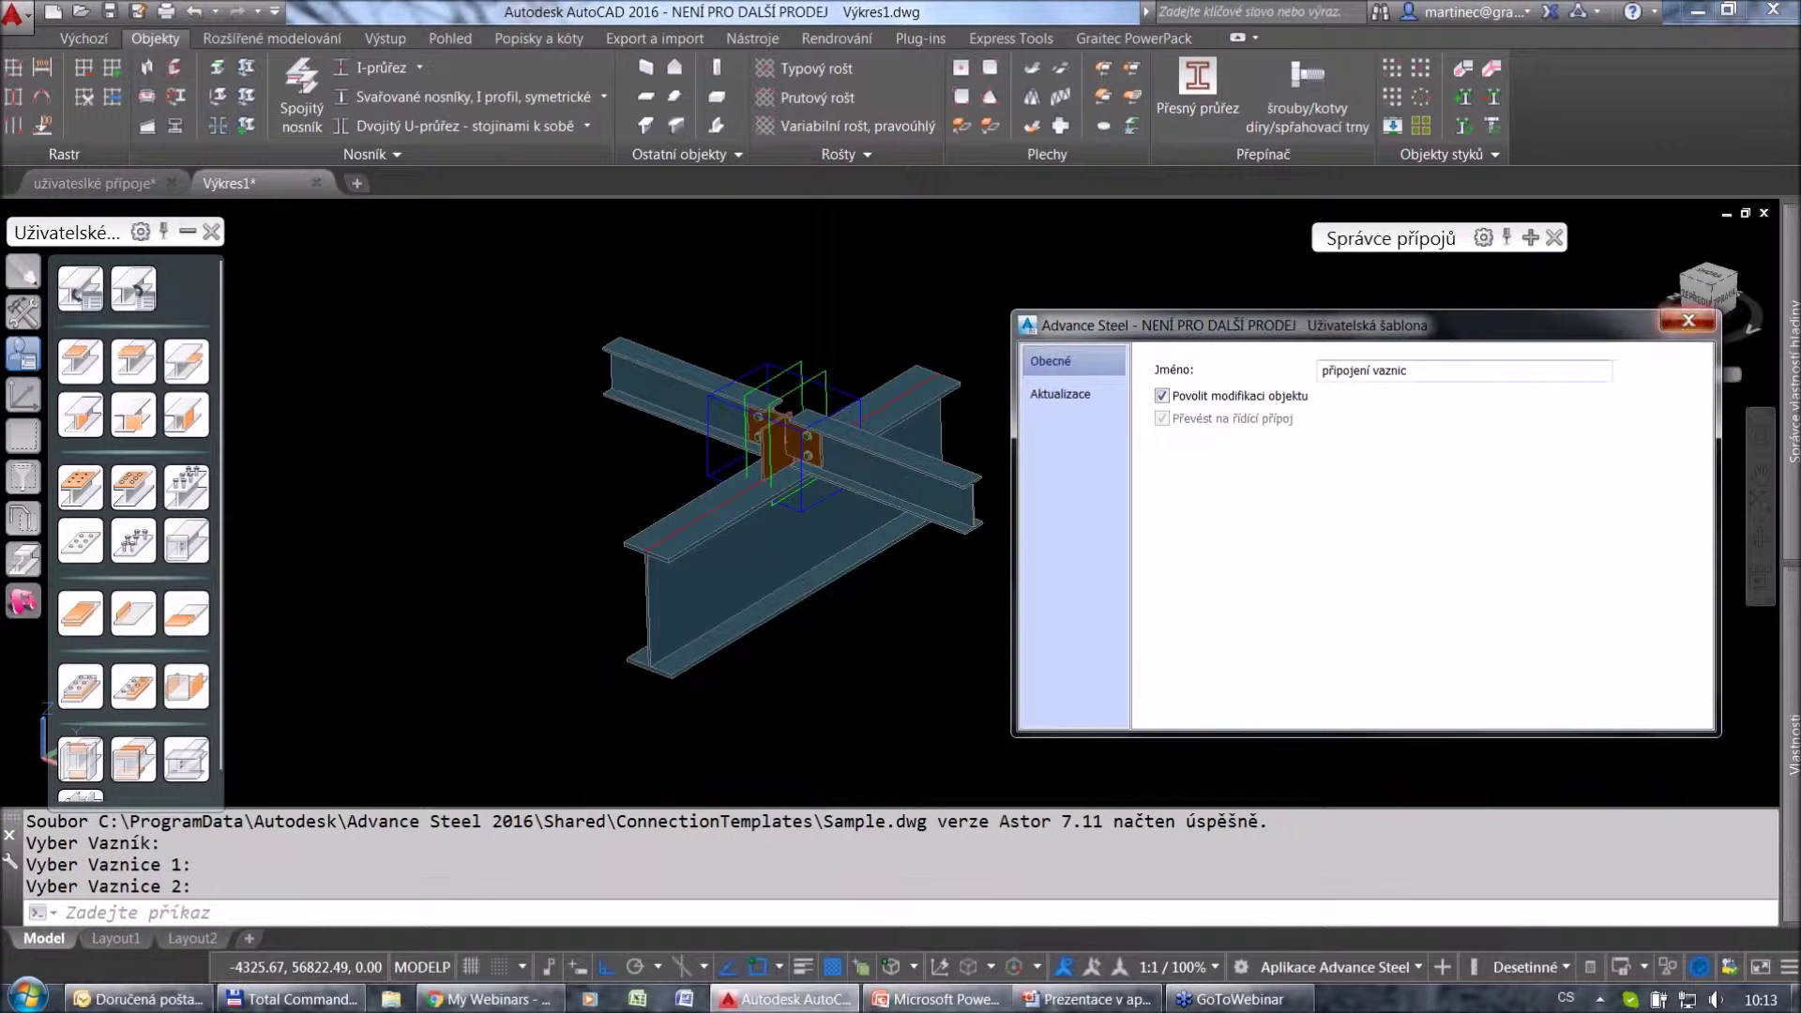
left_click(1688, 322)
scroll(795, 404, "up", 4)
middle_click_drag(795, 403, 856, 503, "shift")
scroll(852, 481, "up", 4)
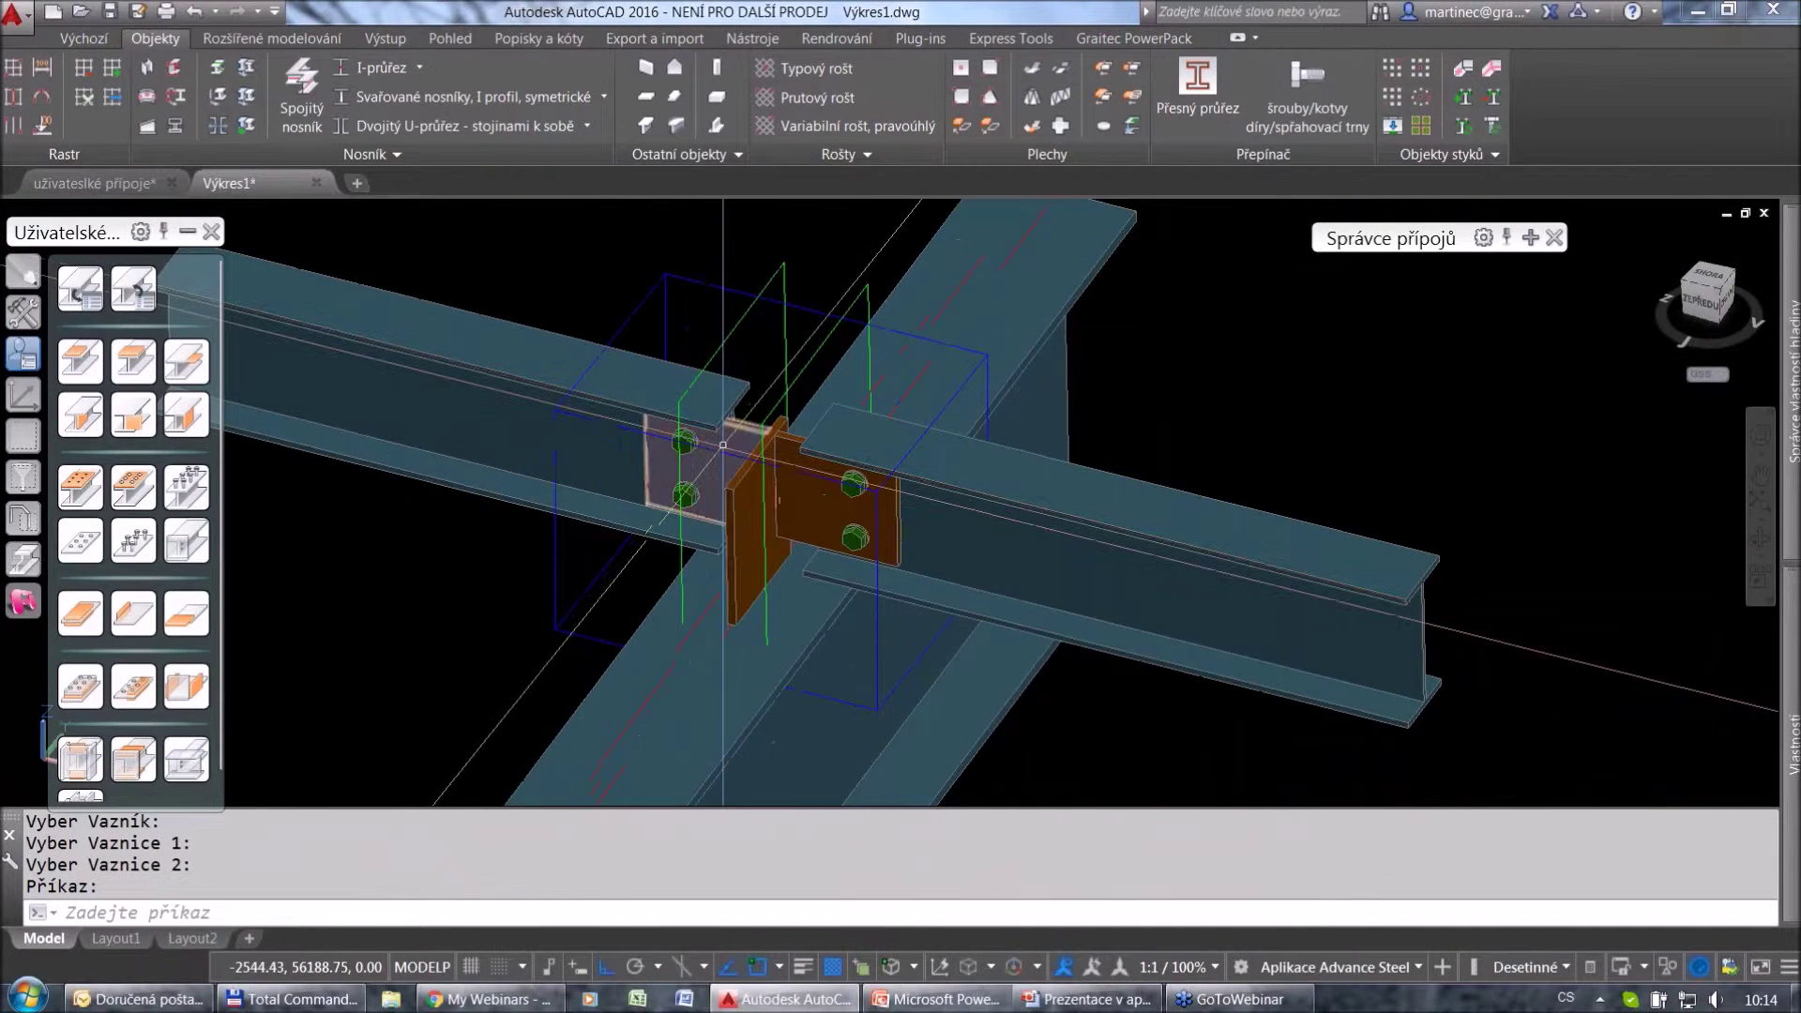
Stretch the right-hand purlin in Výkres1 by raising its free end to slope it upward, and inspect the connection at the girder.
middle_click_drag(734, 483, 736, 521, "shift")
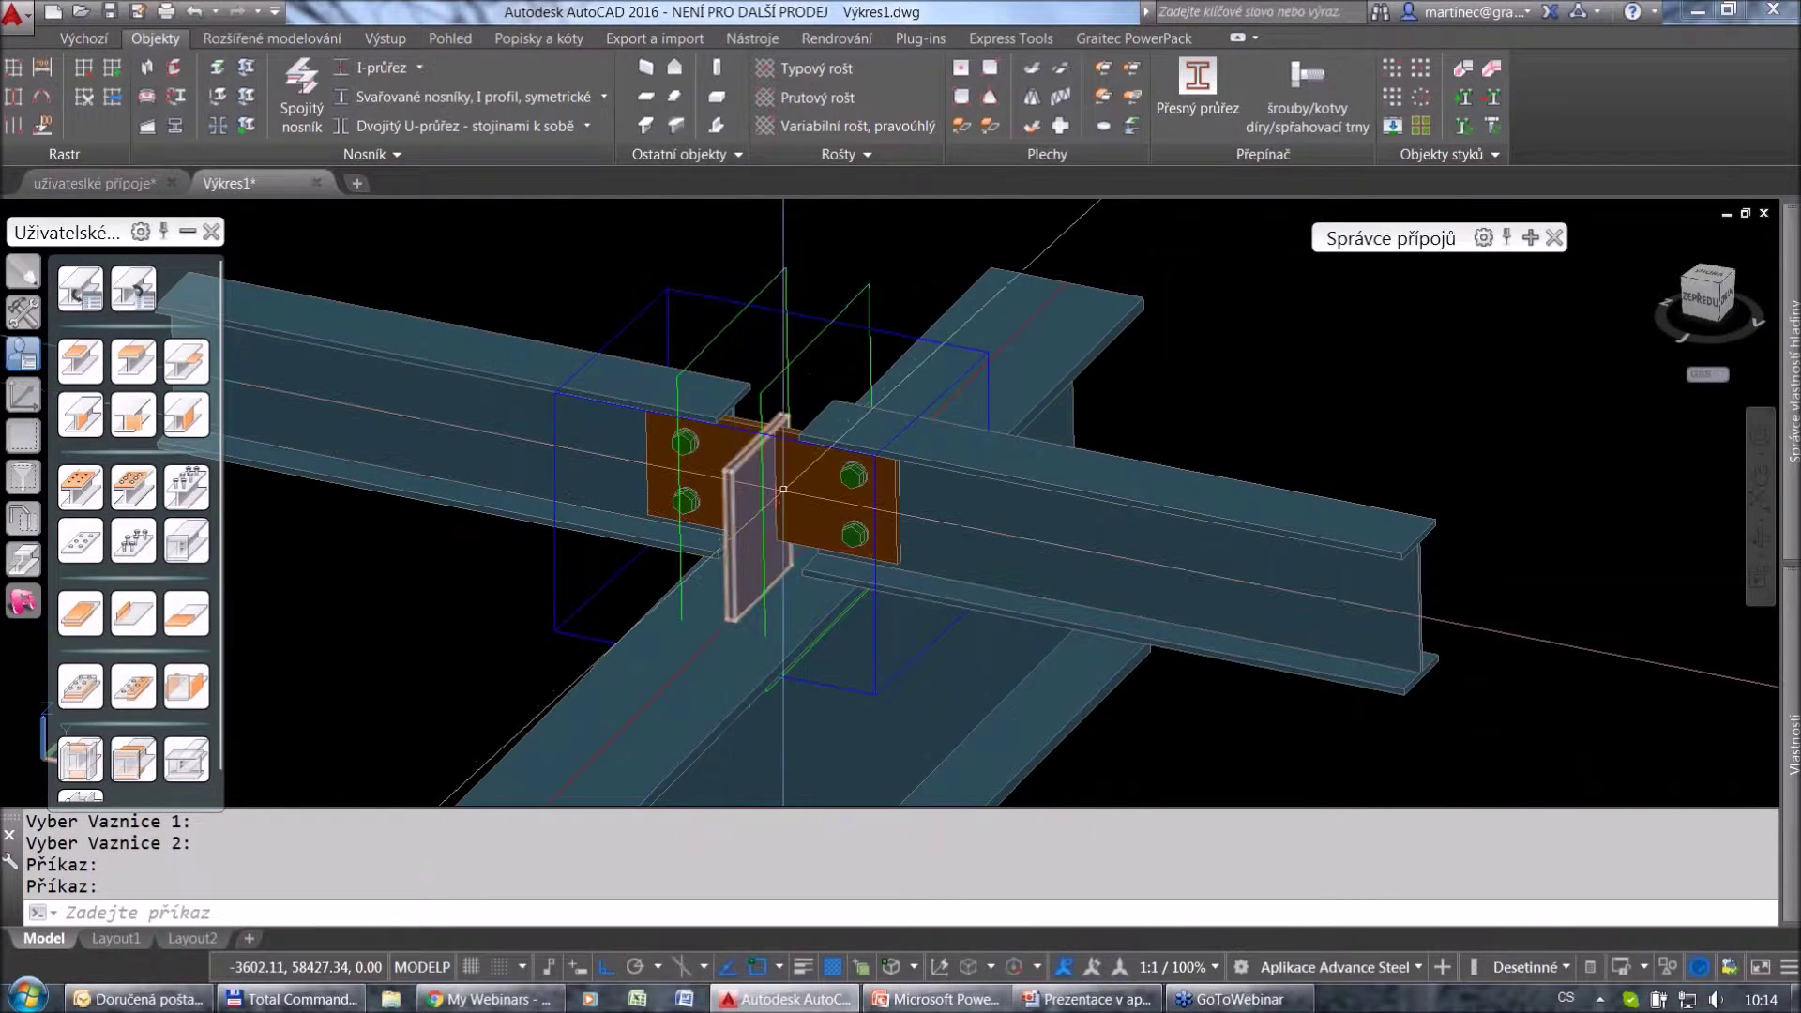
scroll(754, 519, "down", 3)
left_click(1171, 574)
left_click(1170, 574)
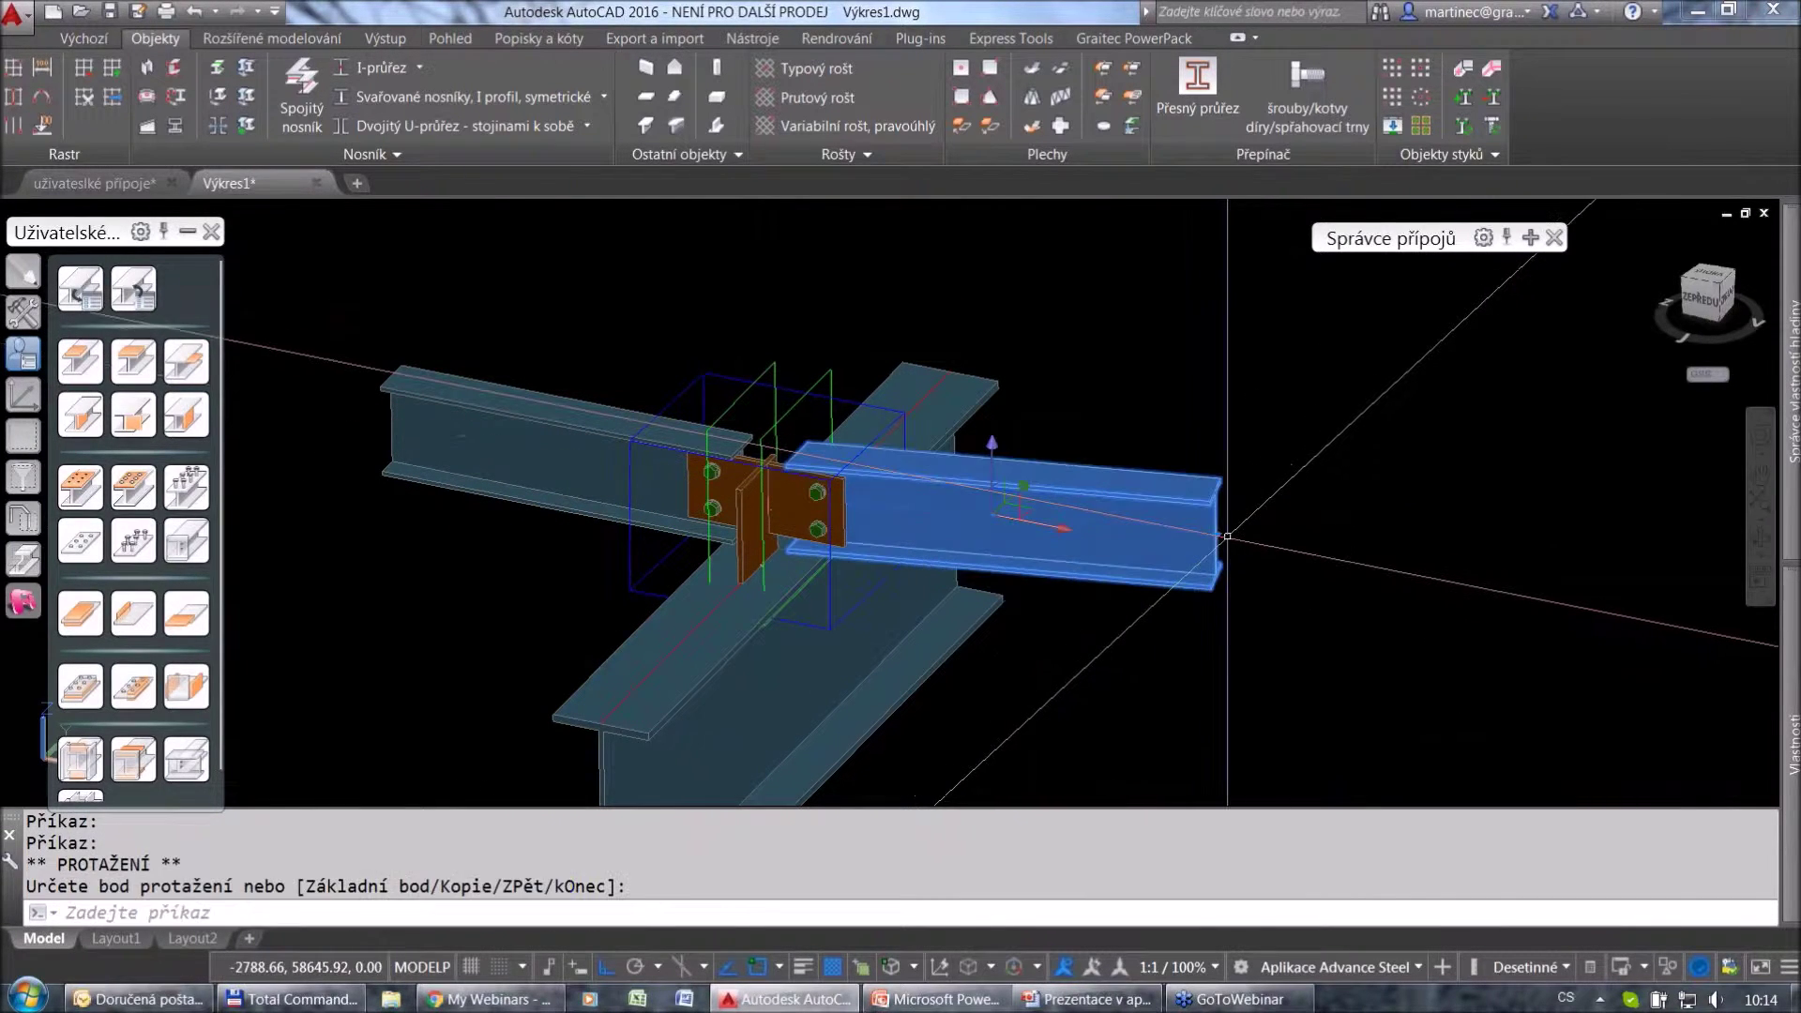
left_click(1217, 534)
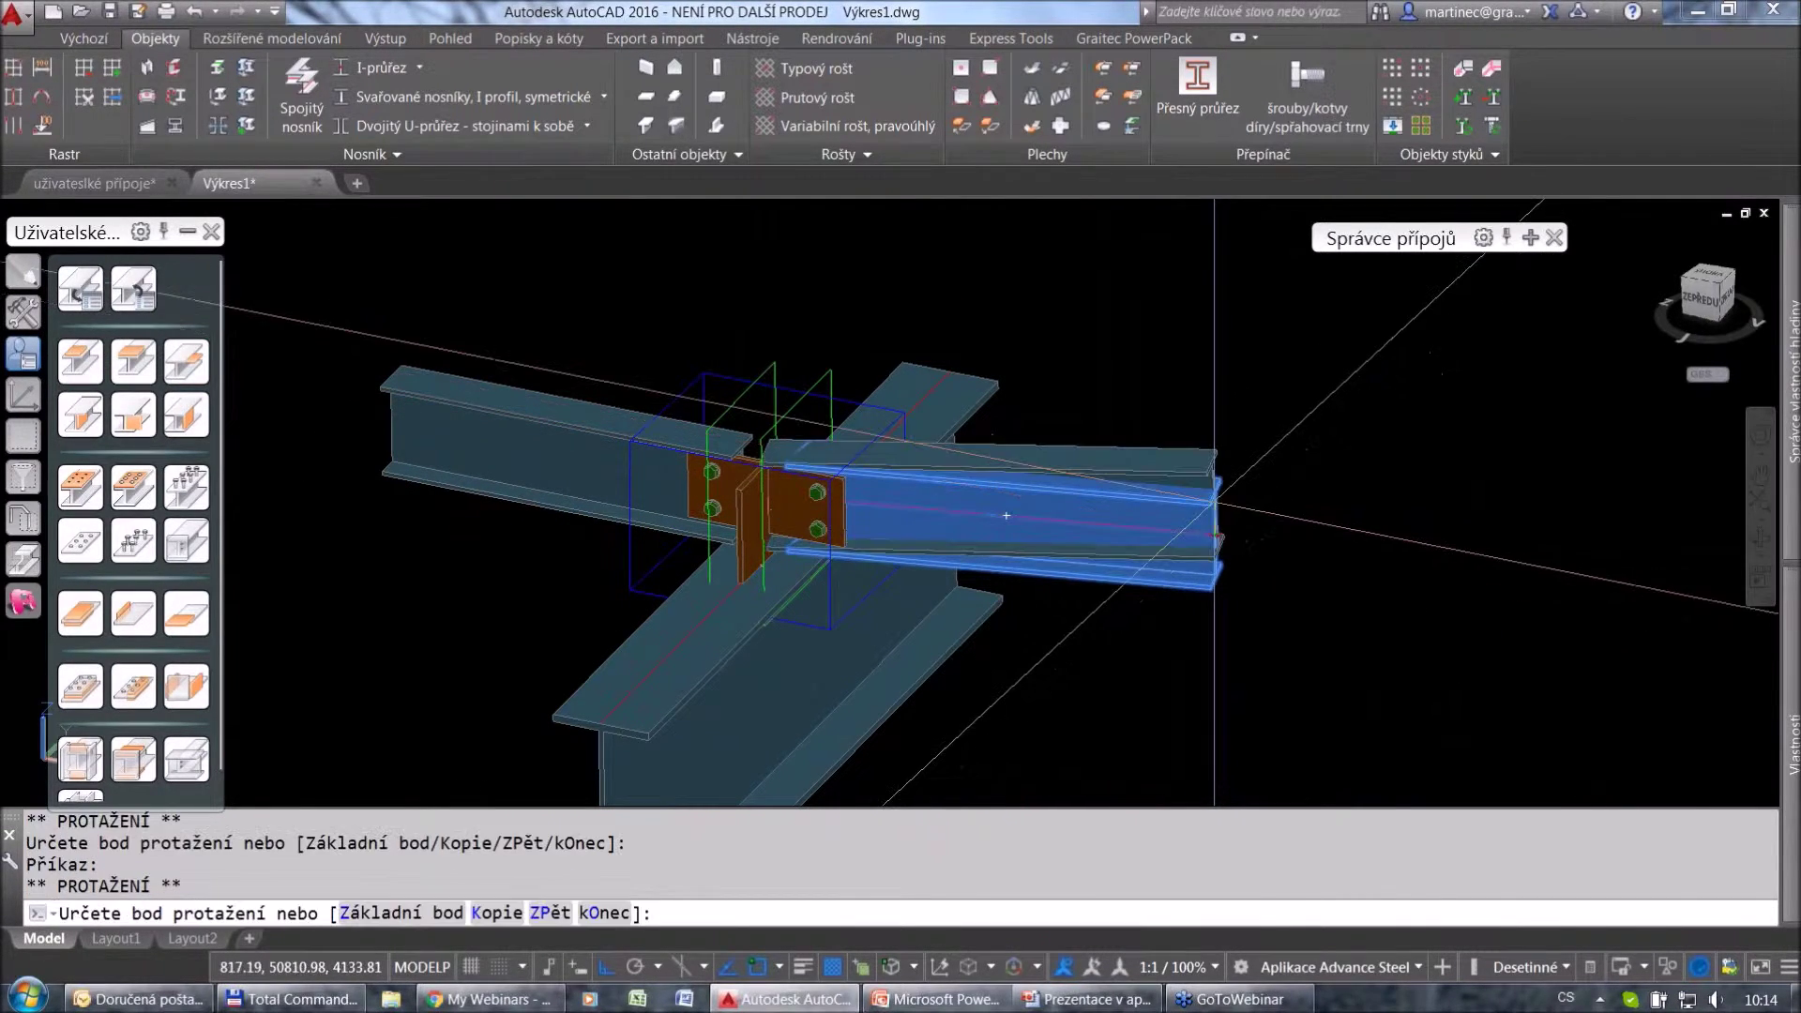
left_click(1216, 461)
key("Escape")
middle_click_drag(1159, 505, 1039, 544, "shift")
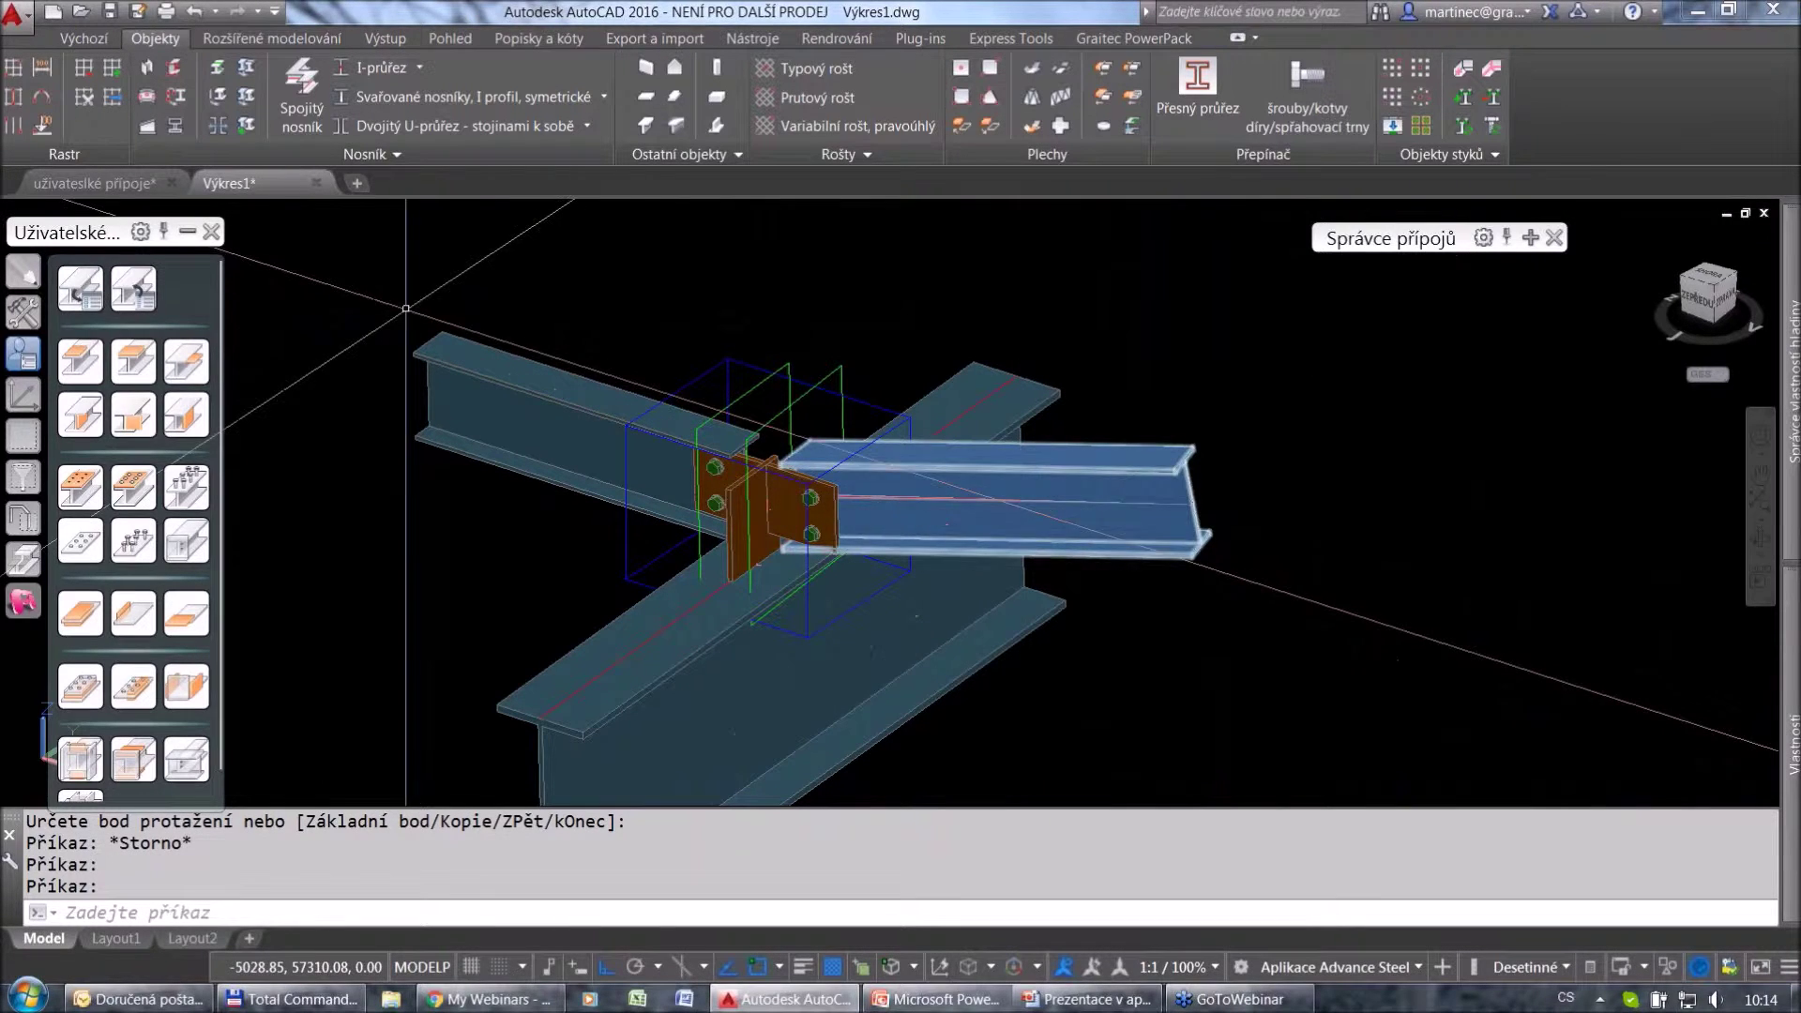
Switch to the drawing "uživateslké přípoje" and locate the girder and two purlins that have no connection.
left_click(69, 188)
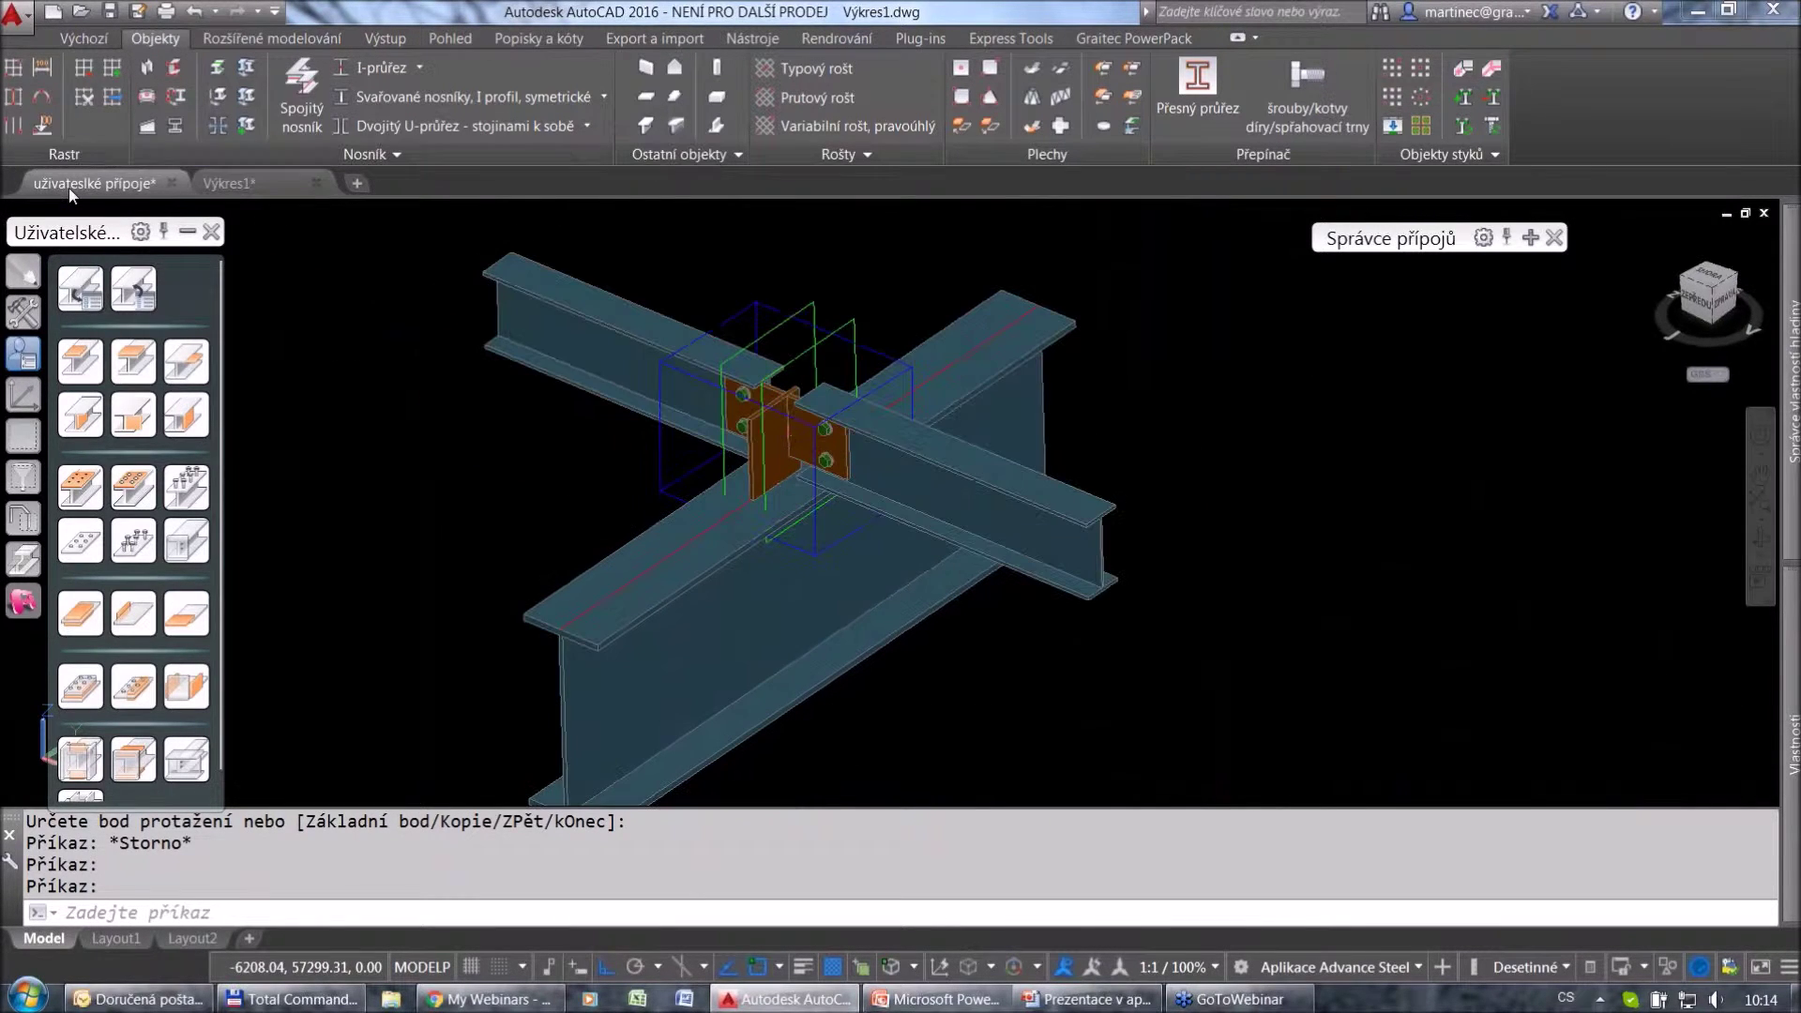
middle_click_drag(784, 485, 741, 538)
scroll(741, 538, "down", 5)
middle_click_drag(1107, 291, 560, 623)
middle_click_drag(1079, 251, 787, 498)
scroll(825, 489, "up", 3)
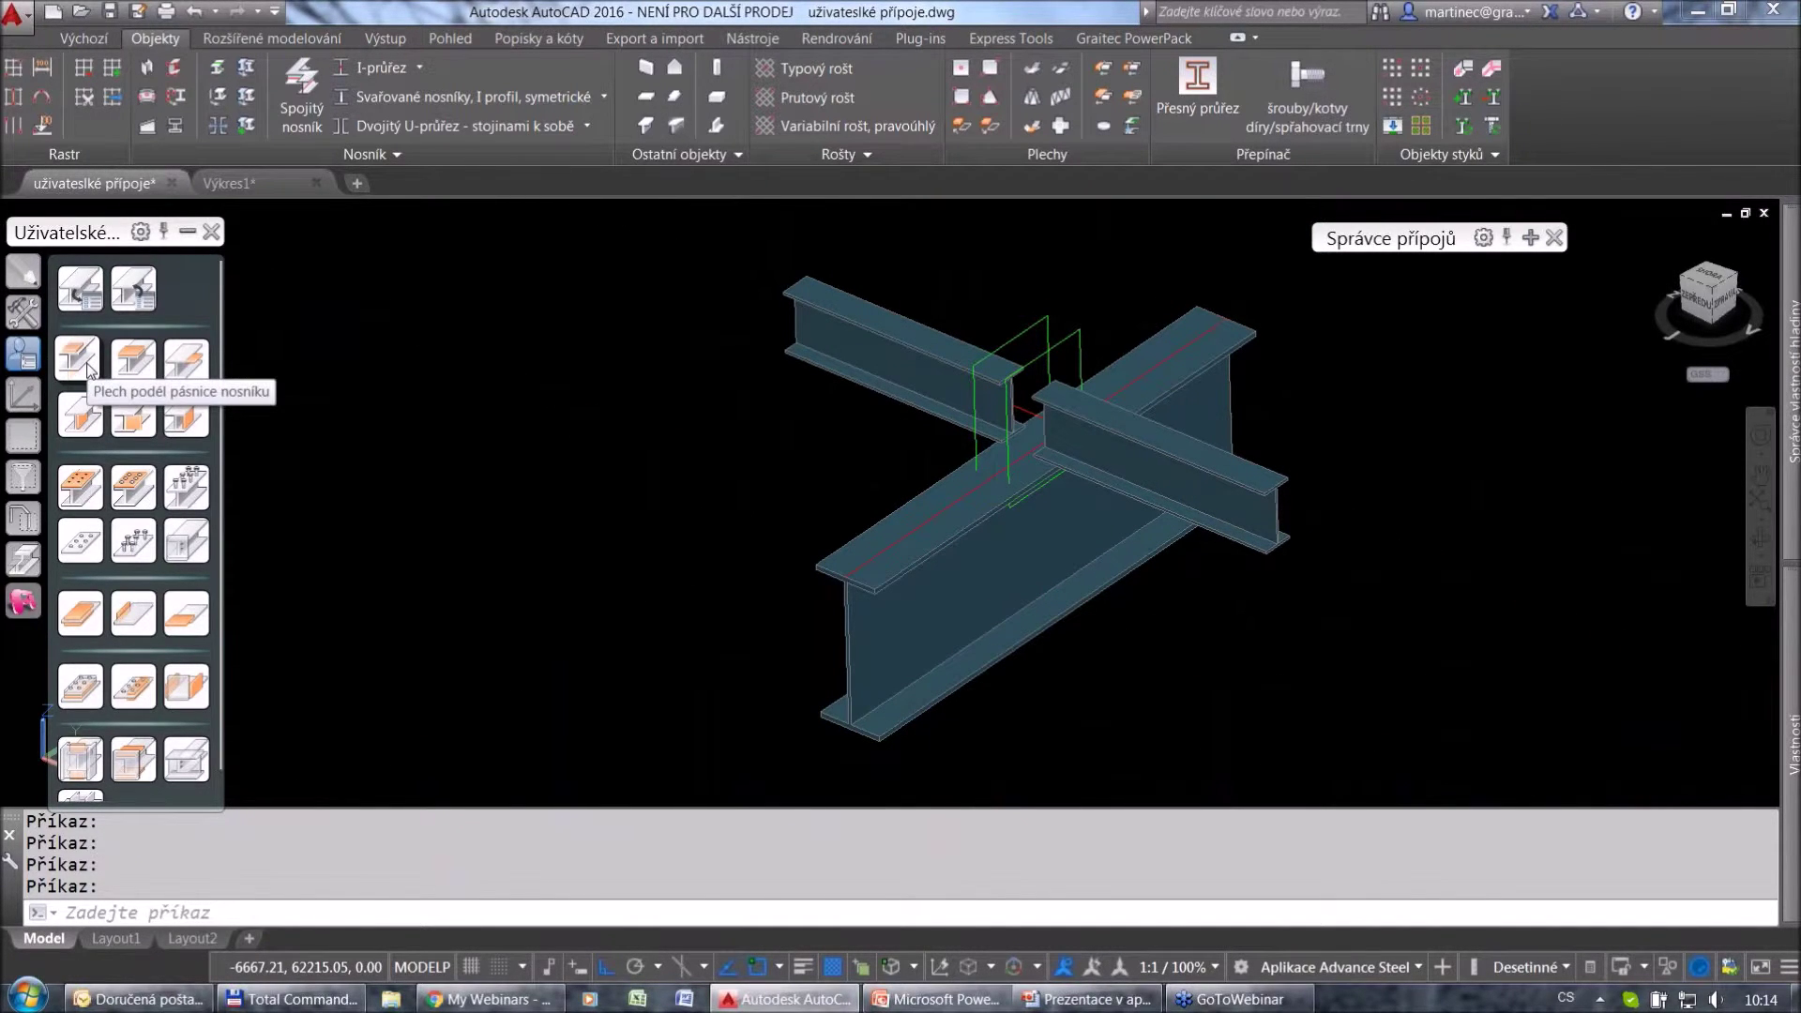
Display the model in the 2D wireframe visual style.
left_click(78, 358)
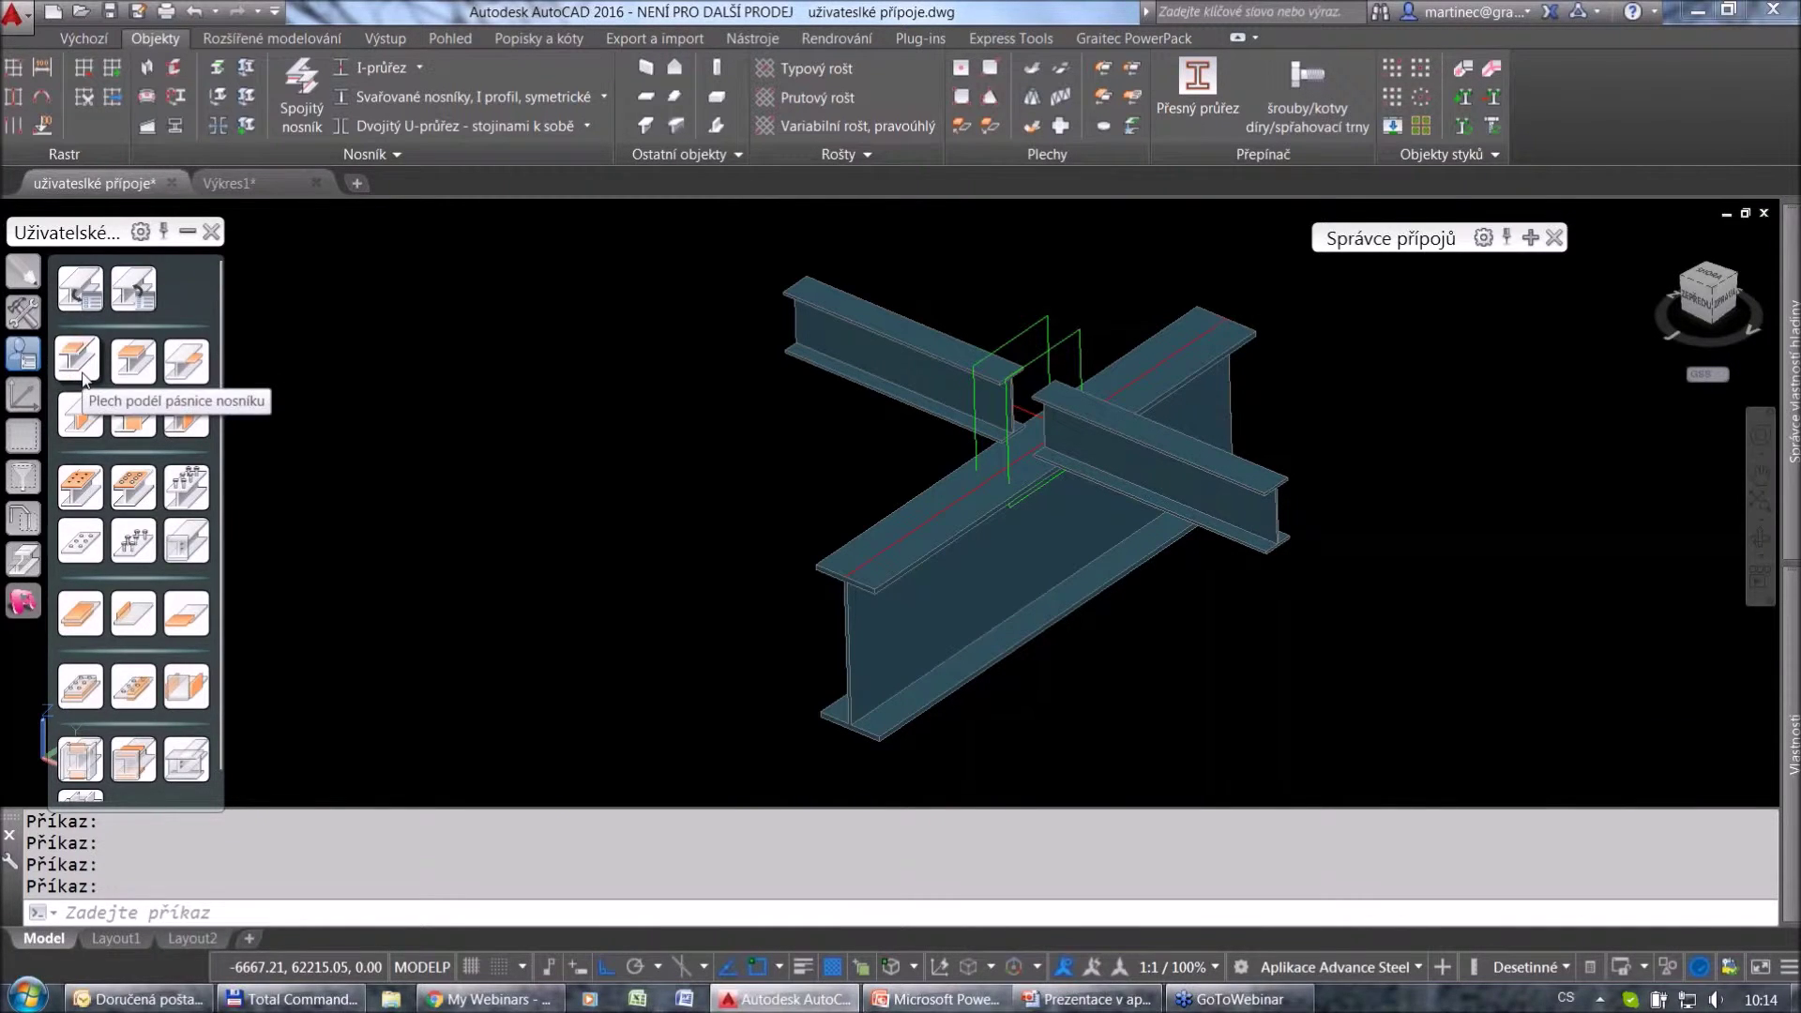
left_click(82, 375)
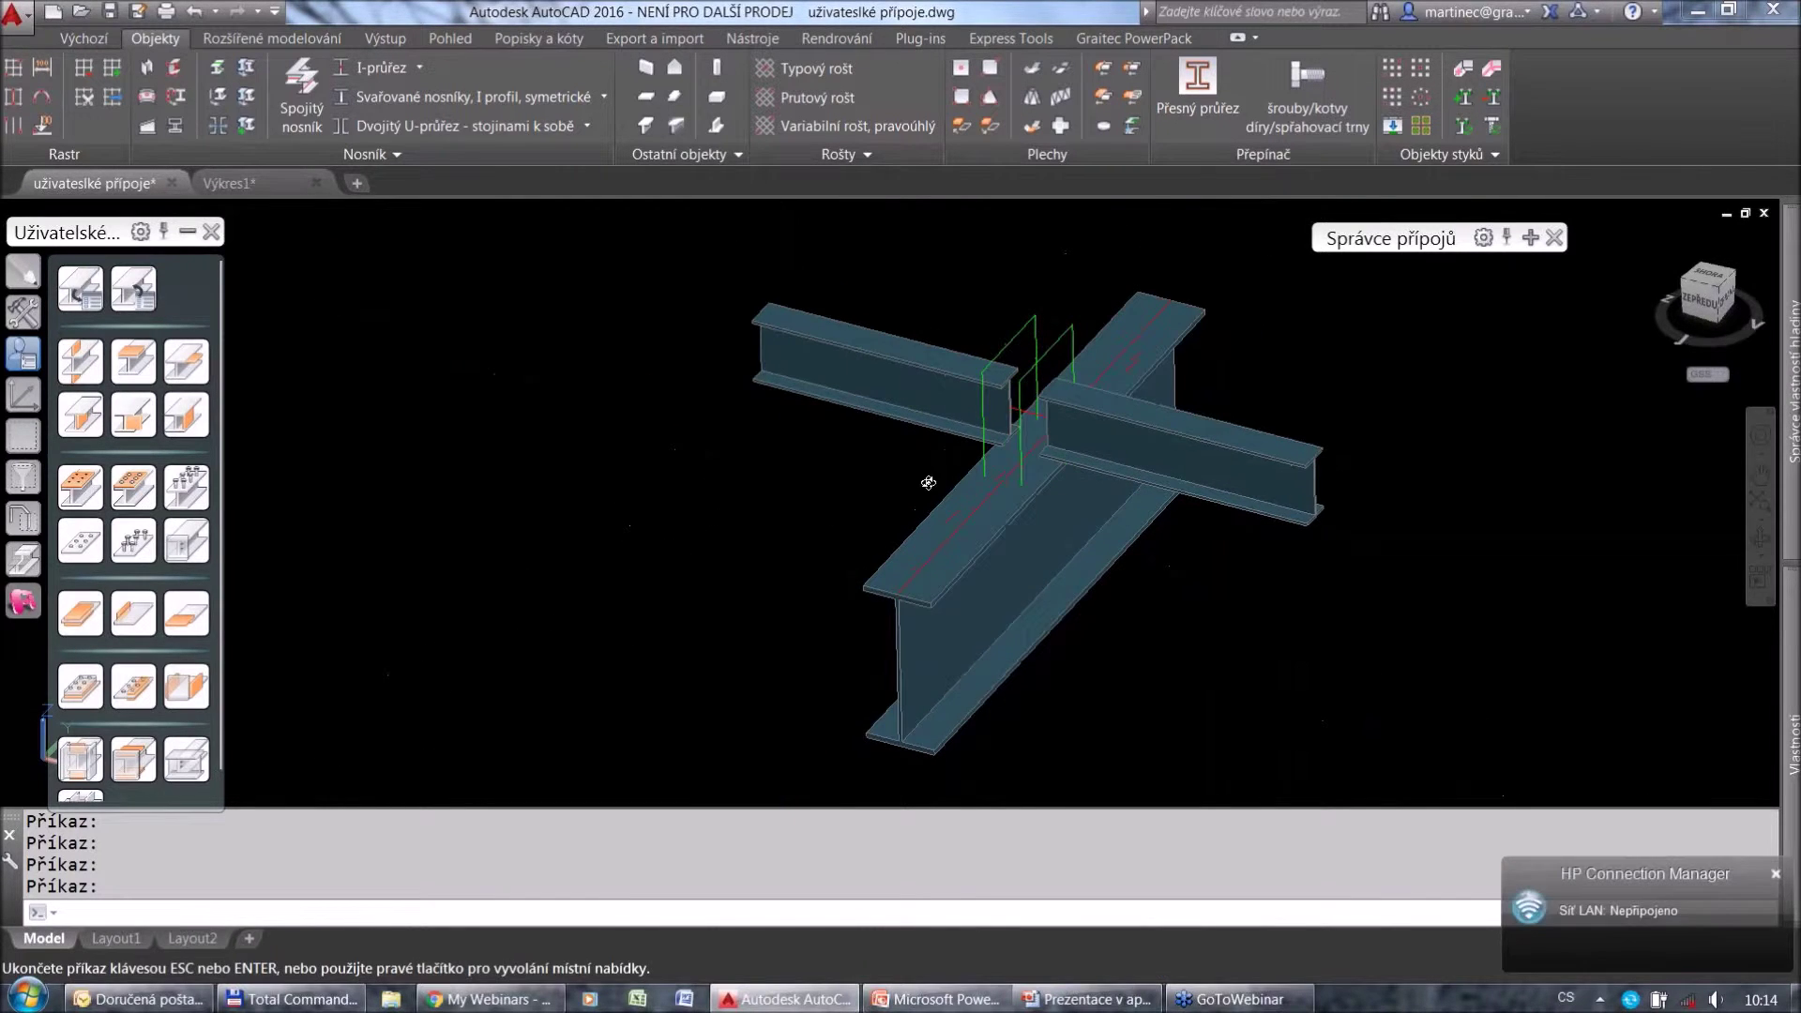
middle_click_drag(1024, 480, 943, 505)
scroll(924, 498, "up", 2)
scroll(938, 501, "down", 3)
left_click(146, 212)
left_click(175, 263)
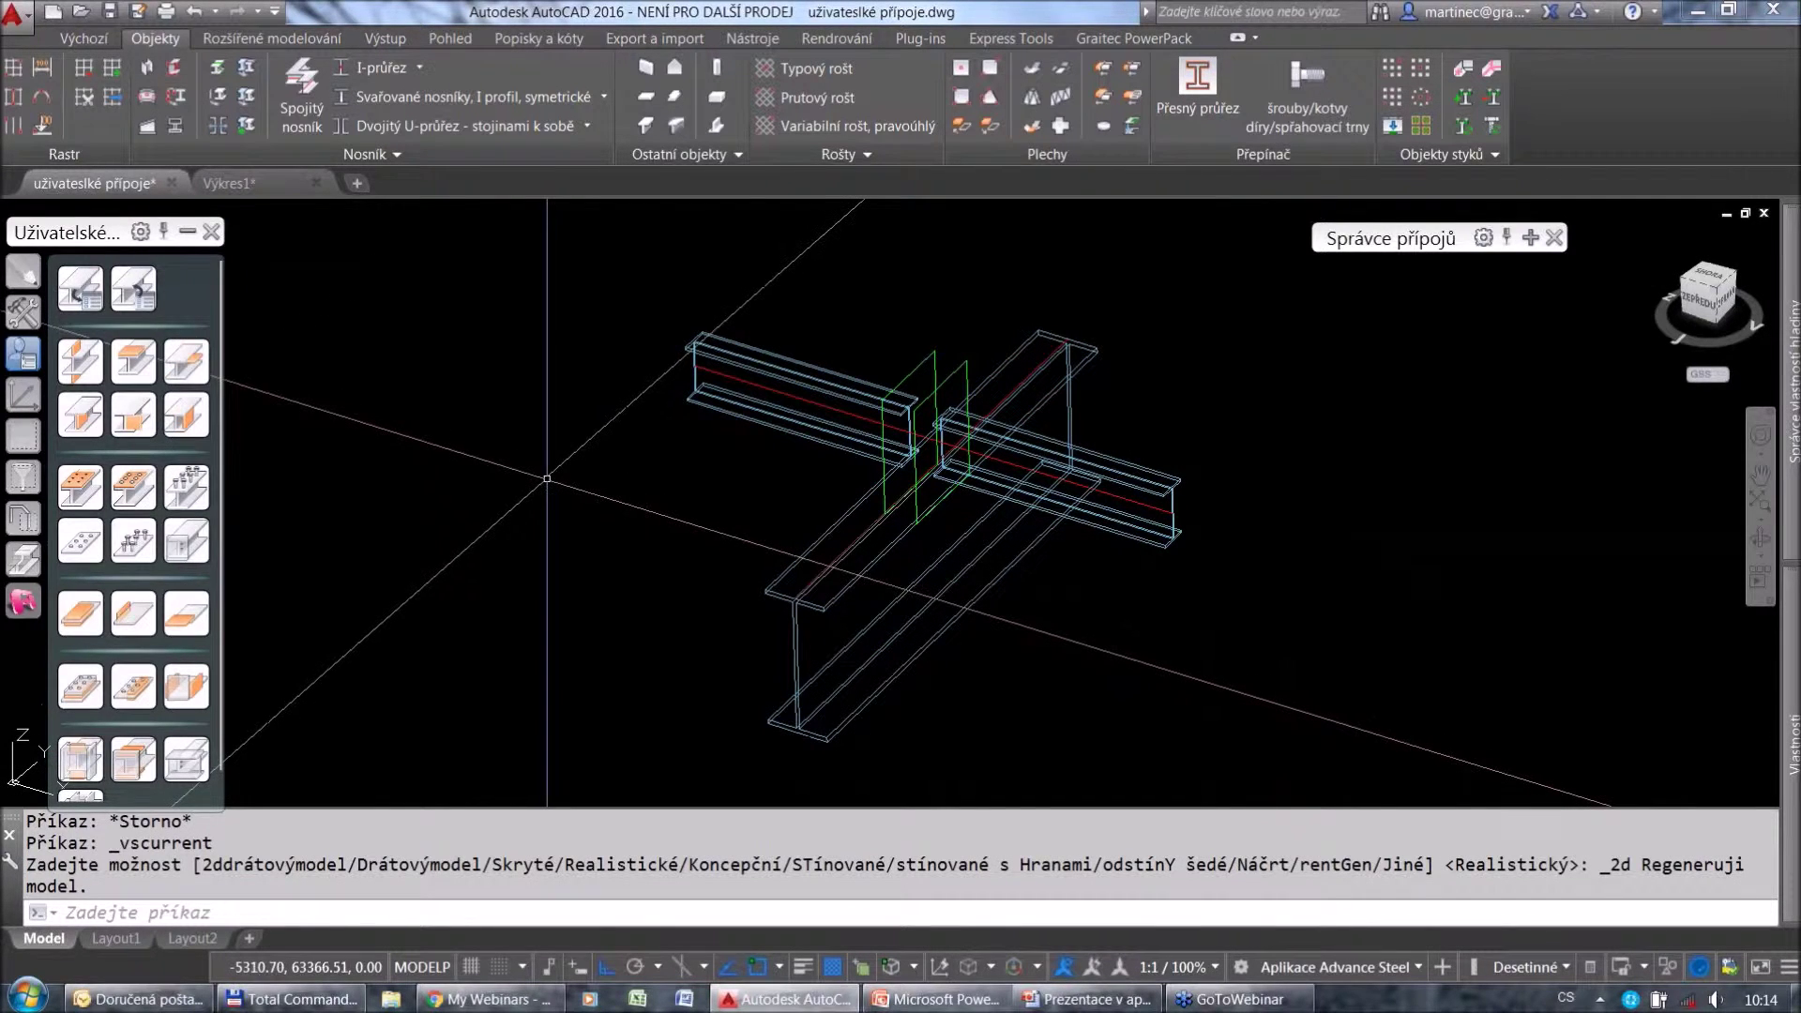
Insert a Plech podél pásnice nosníku plate on the girder, using a picked reference point on its upper flange between the purlins.
left_click(71, 361)
left_click(882, 548)
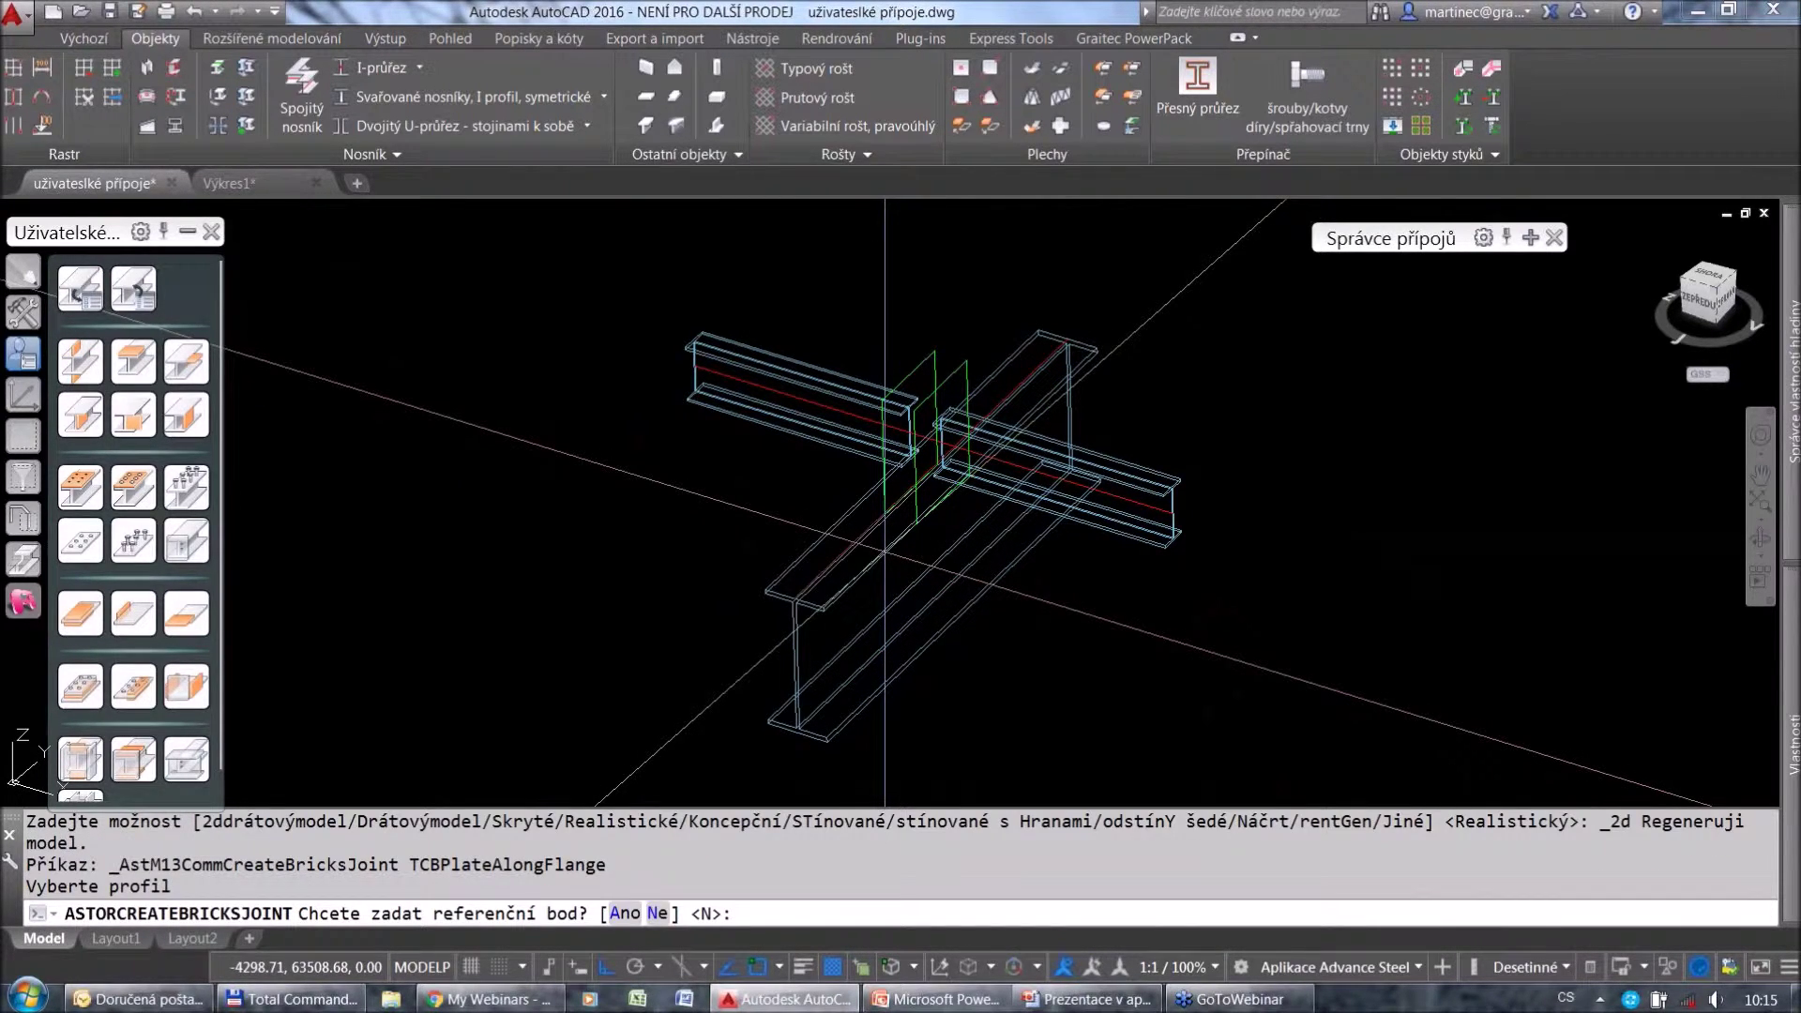
type("a")
key("Return")
scroll(1179, 464, "up", 5)
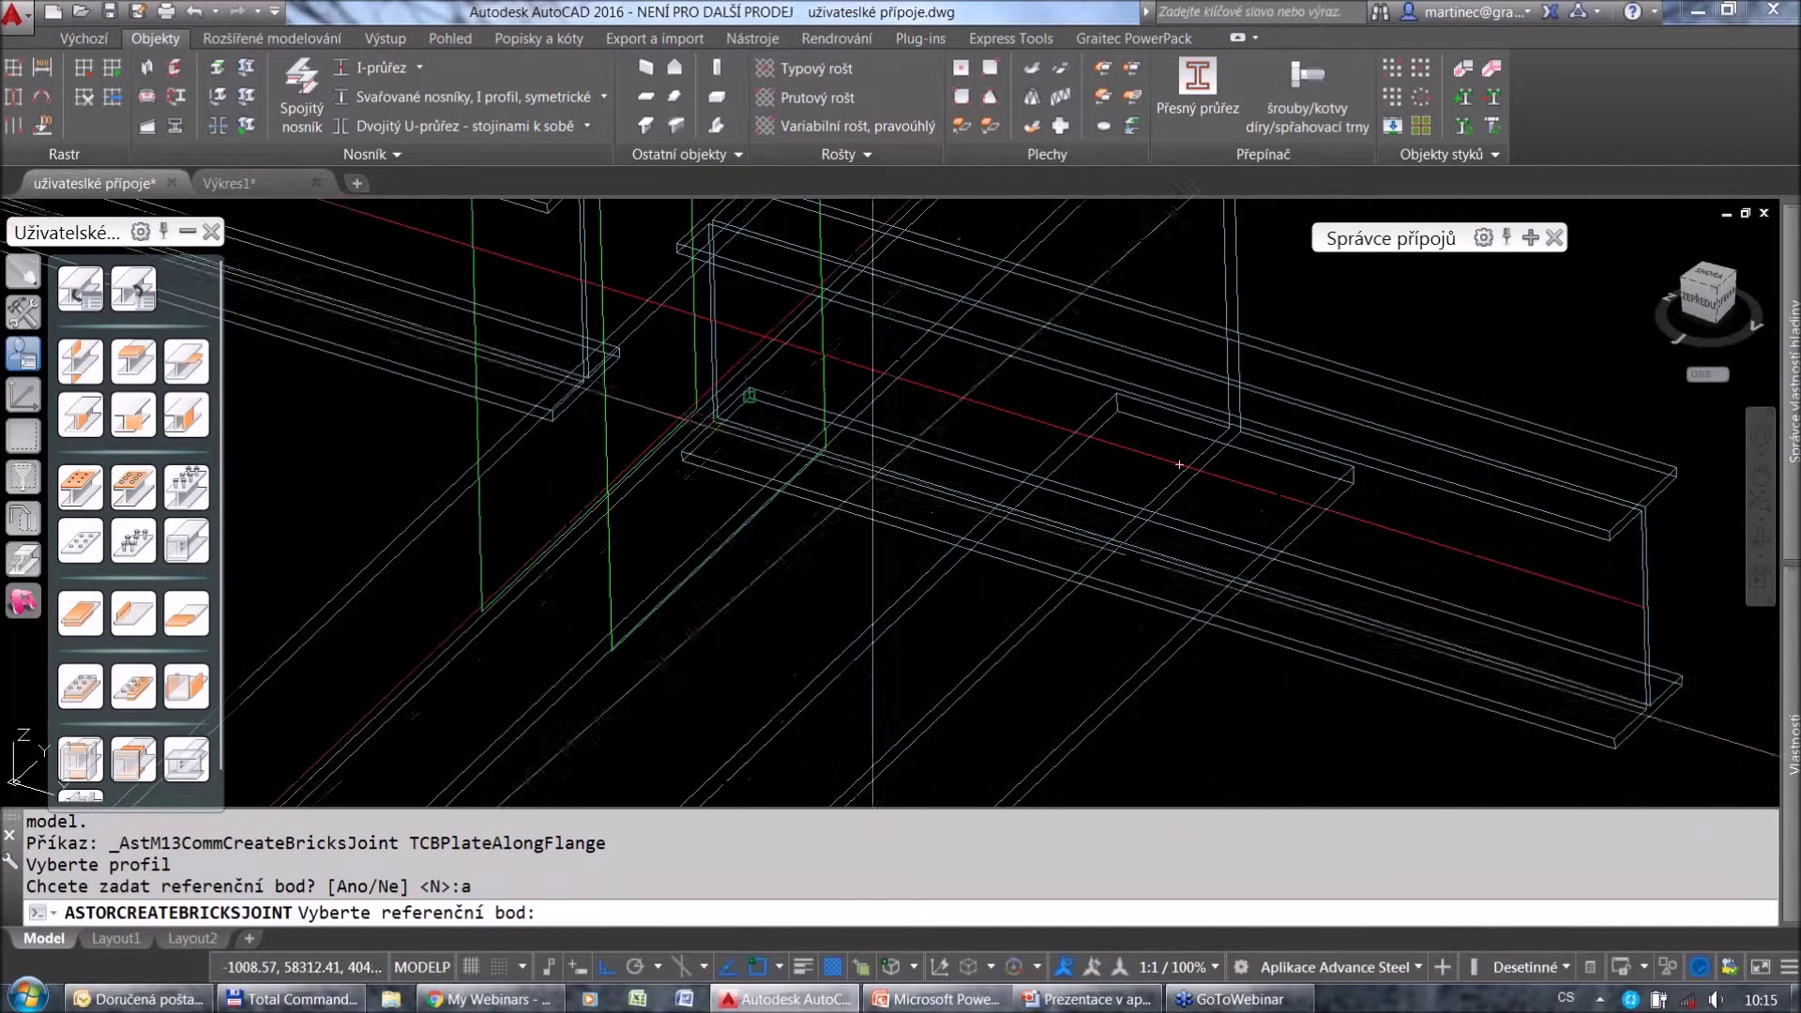
scroll(721, 414, "up", 4)
left_click(601, 470)
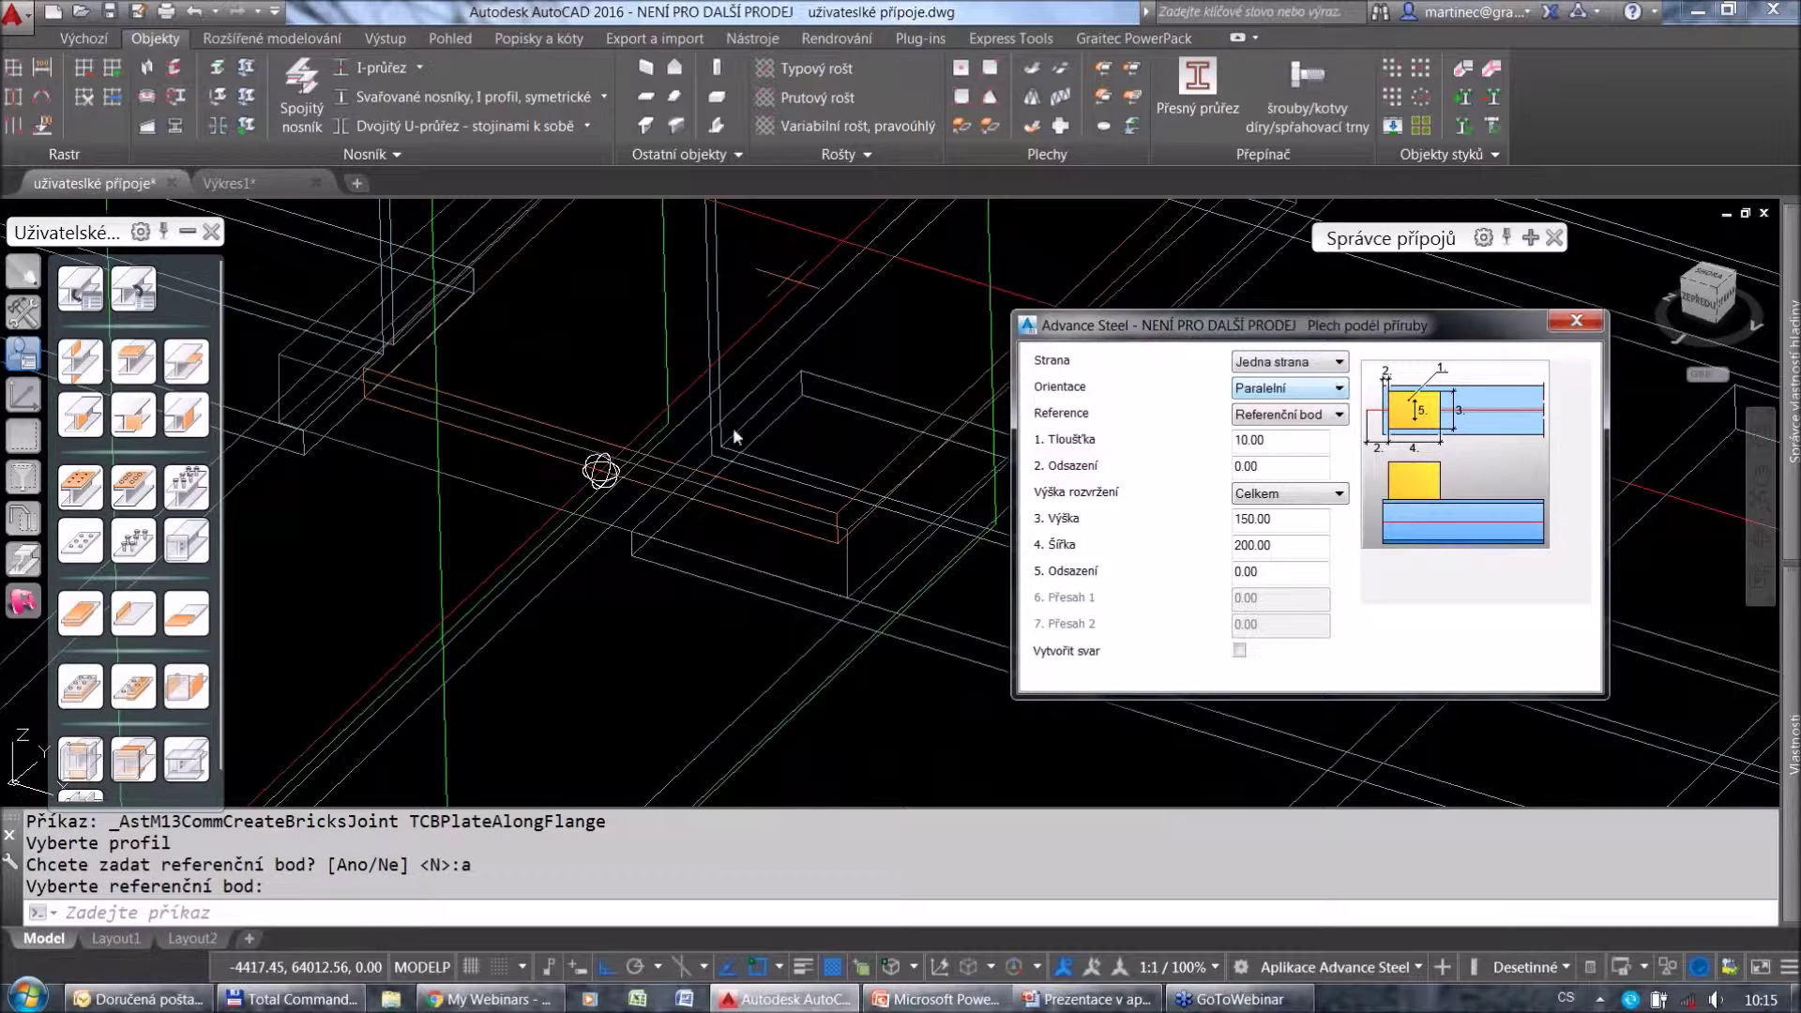
Set the girder flange plate's orientation to Kolmý and its offset (2. Odsazení) to -150.
scroll(713, 404, "down", 5)
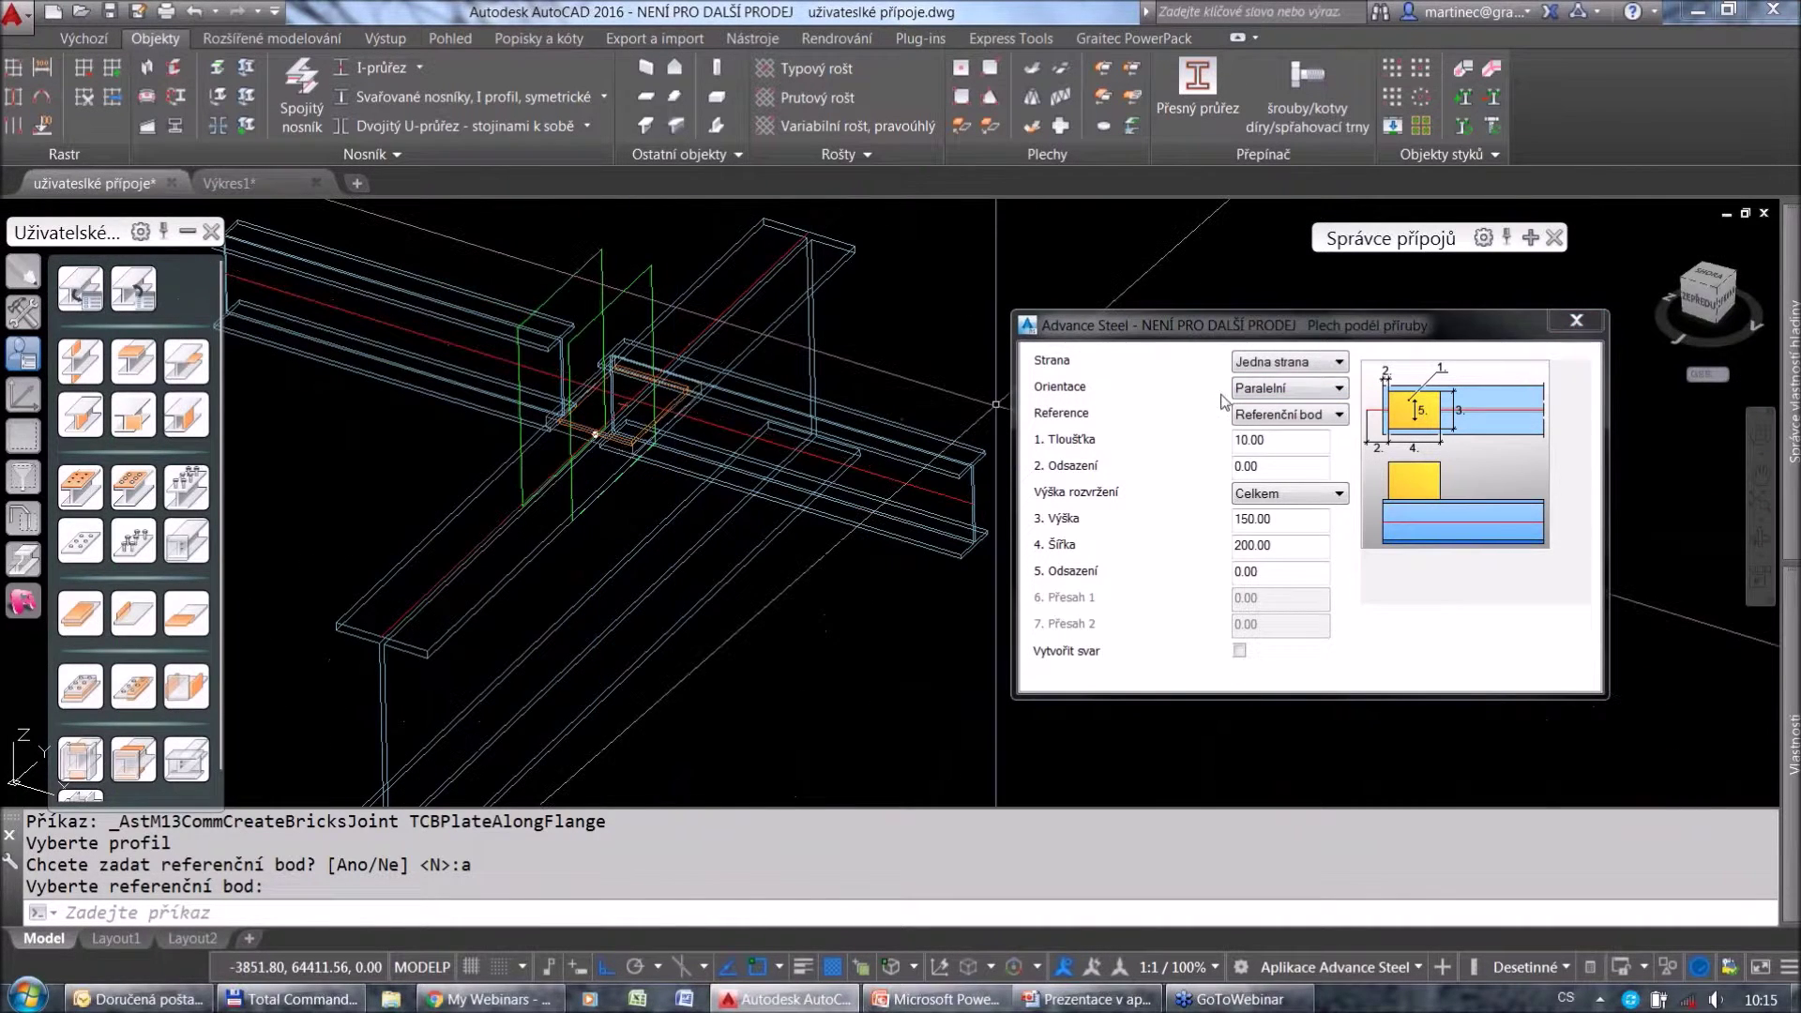
left_click(1262, 389)
left_click(1257, 423)
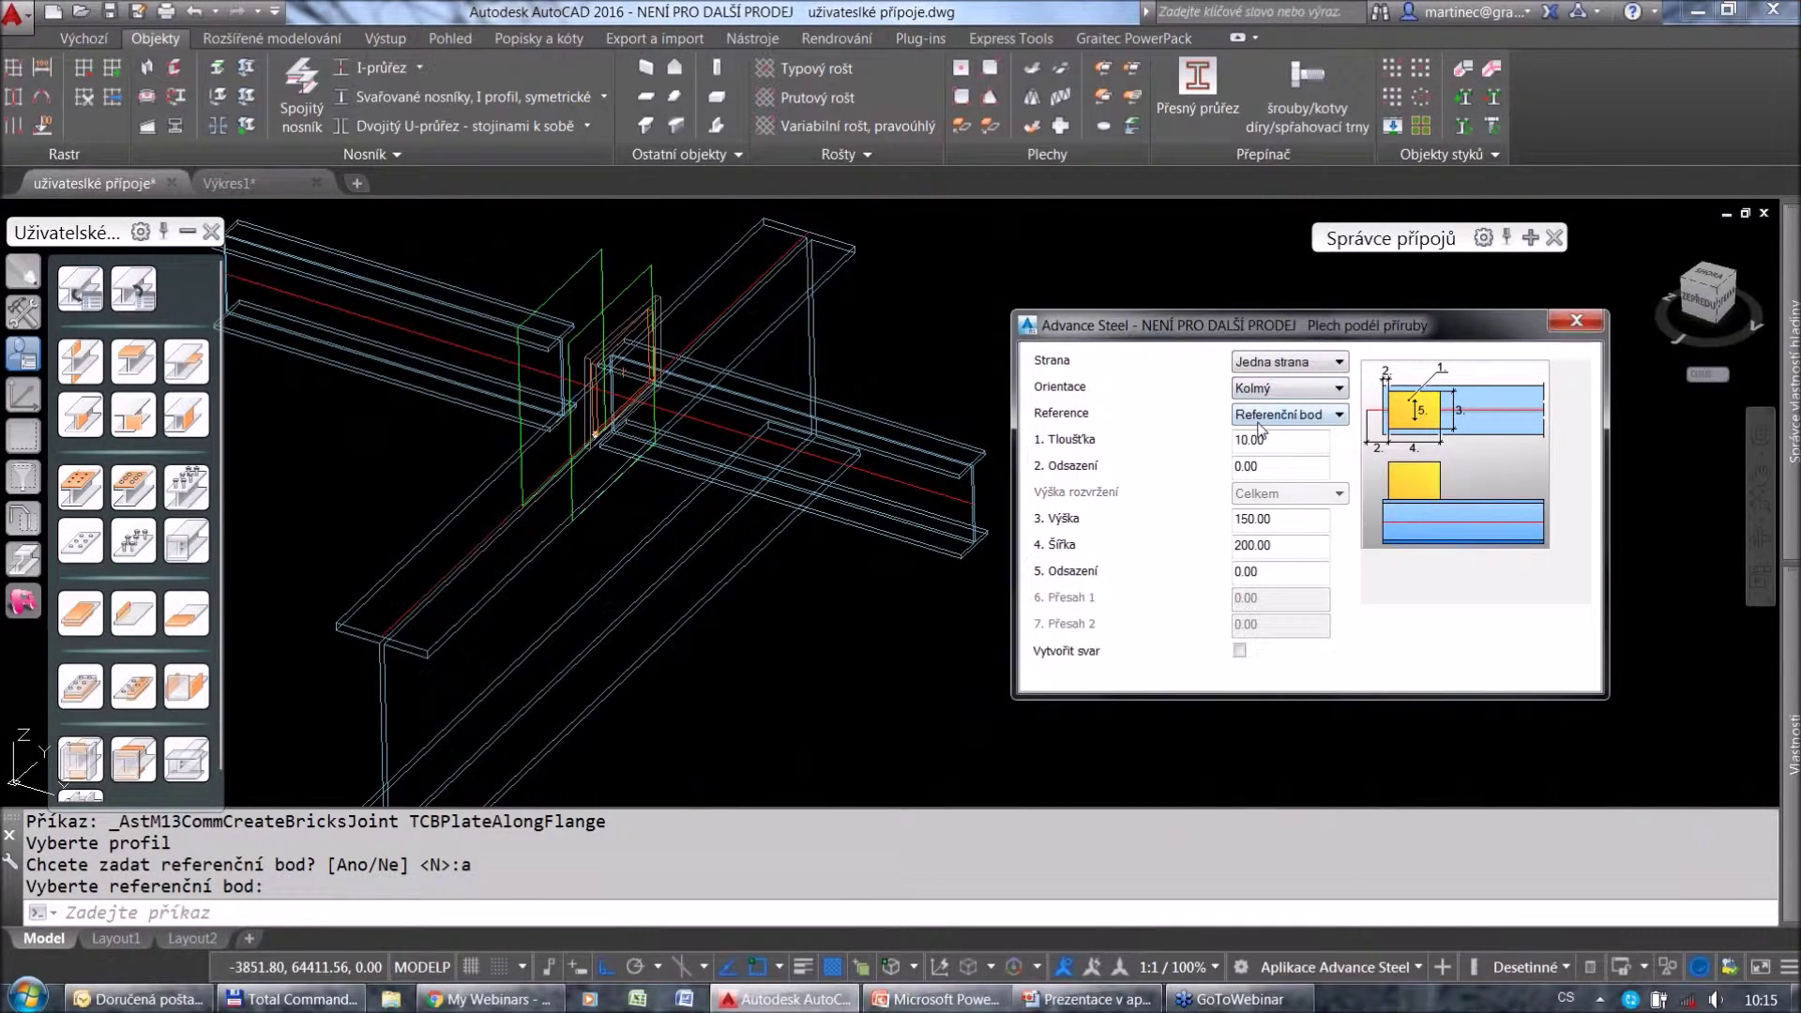
double_click(1265, 467)
type("-150")
key("Return")
Set the girder flange plate's height to 140 and width to 150, enable Vytvořit svar and close its properties.
left_click(1245, 519)
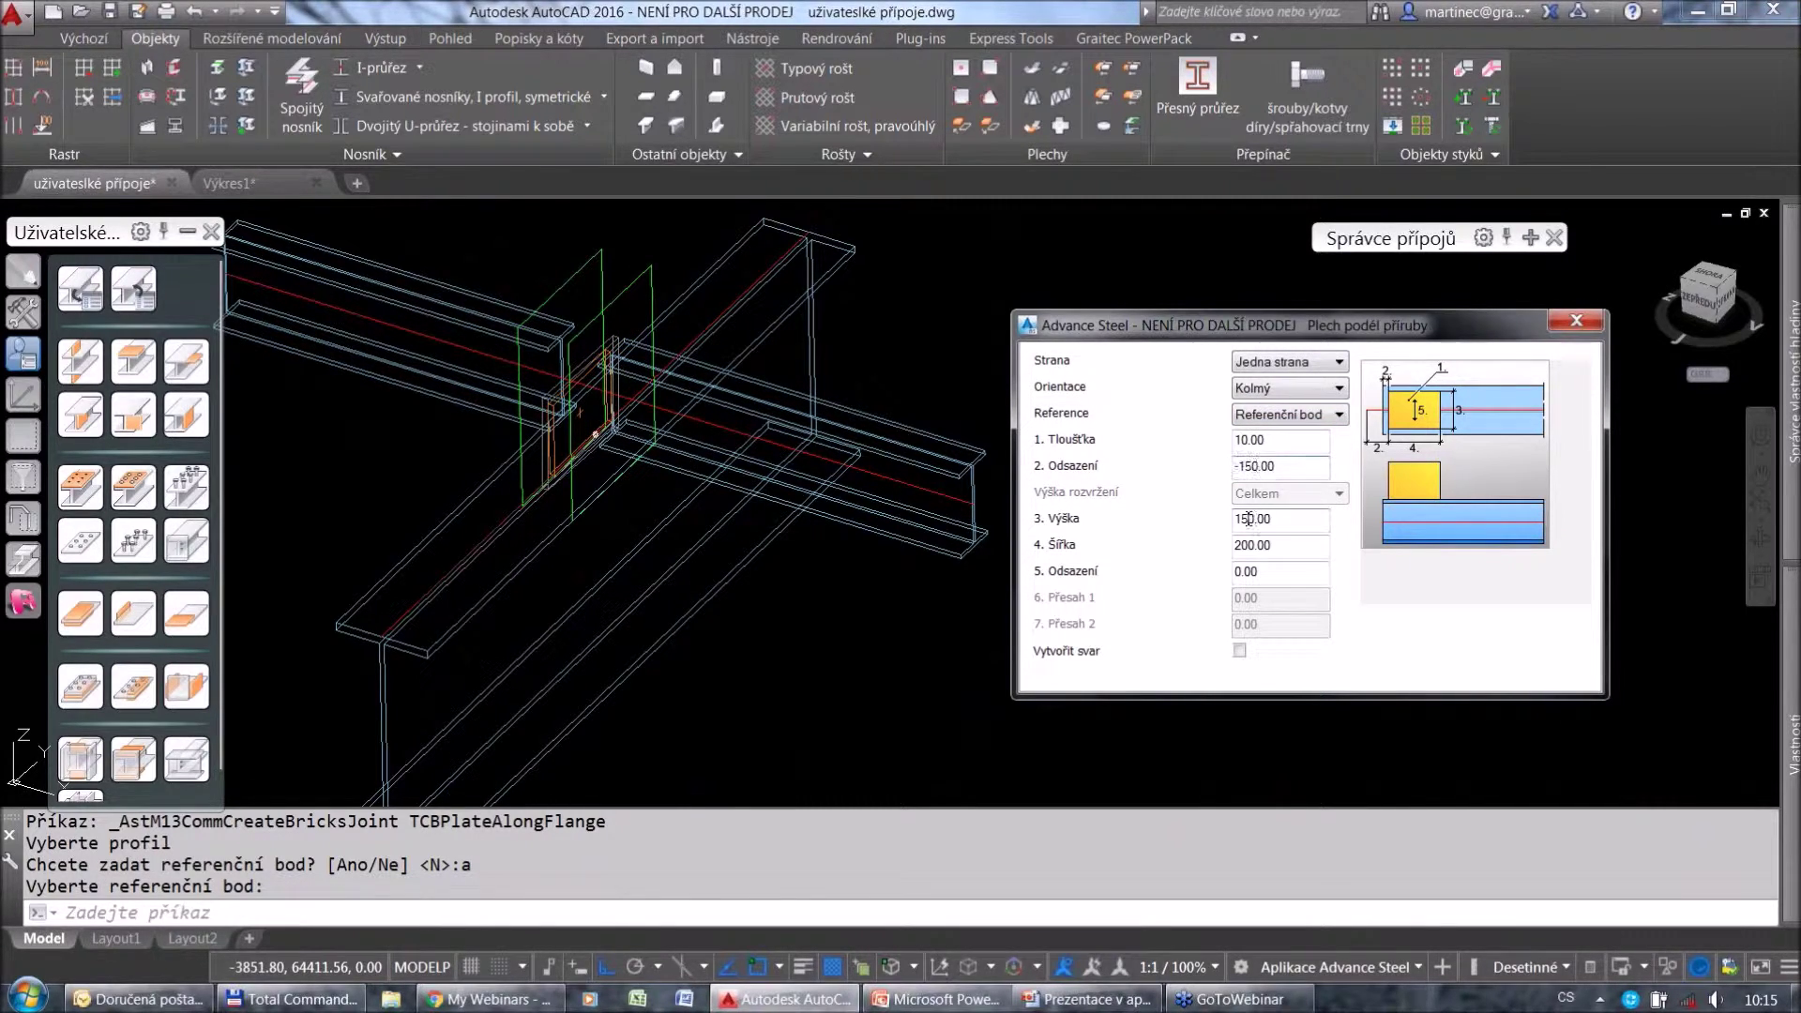
left_click(1250, 544)
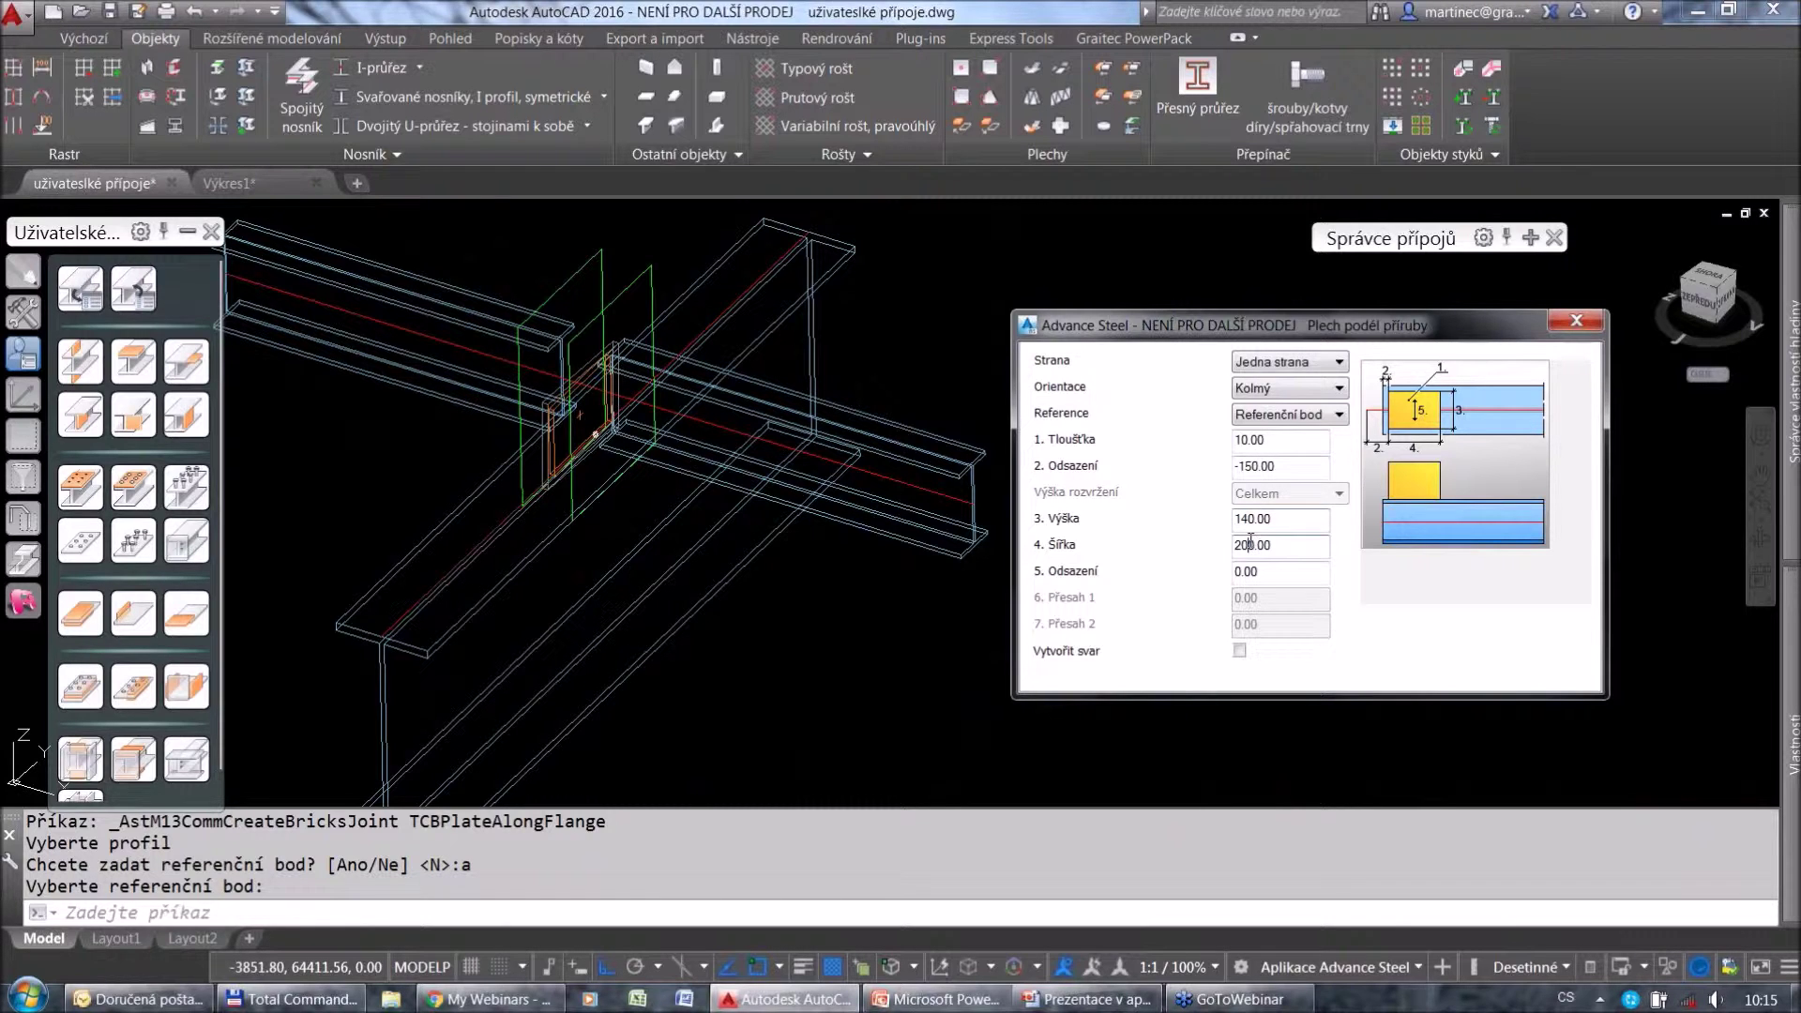
left_click_drag(1247, 545, 1196, 546)
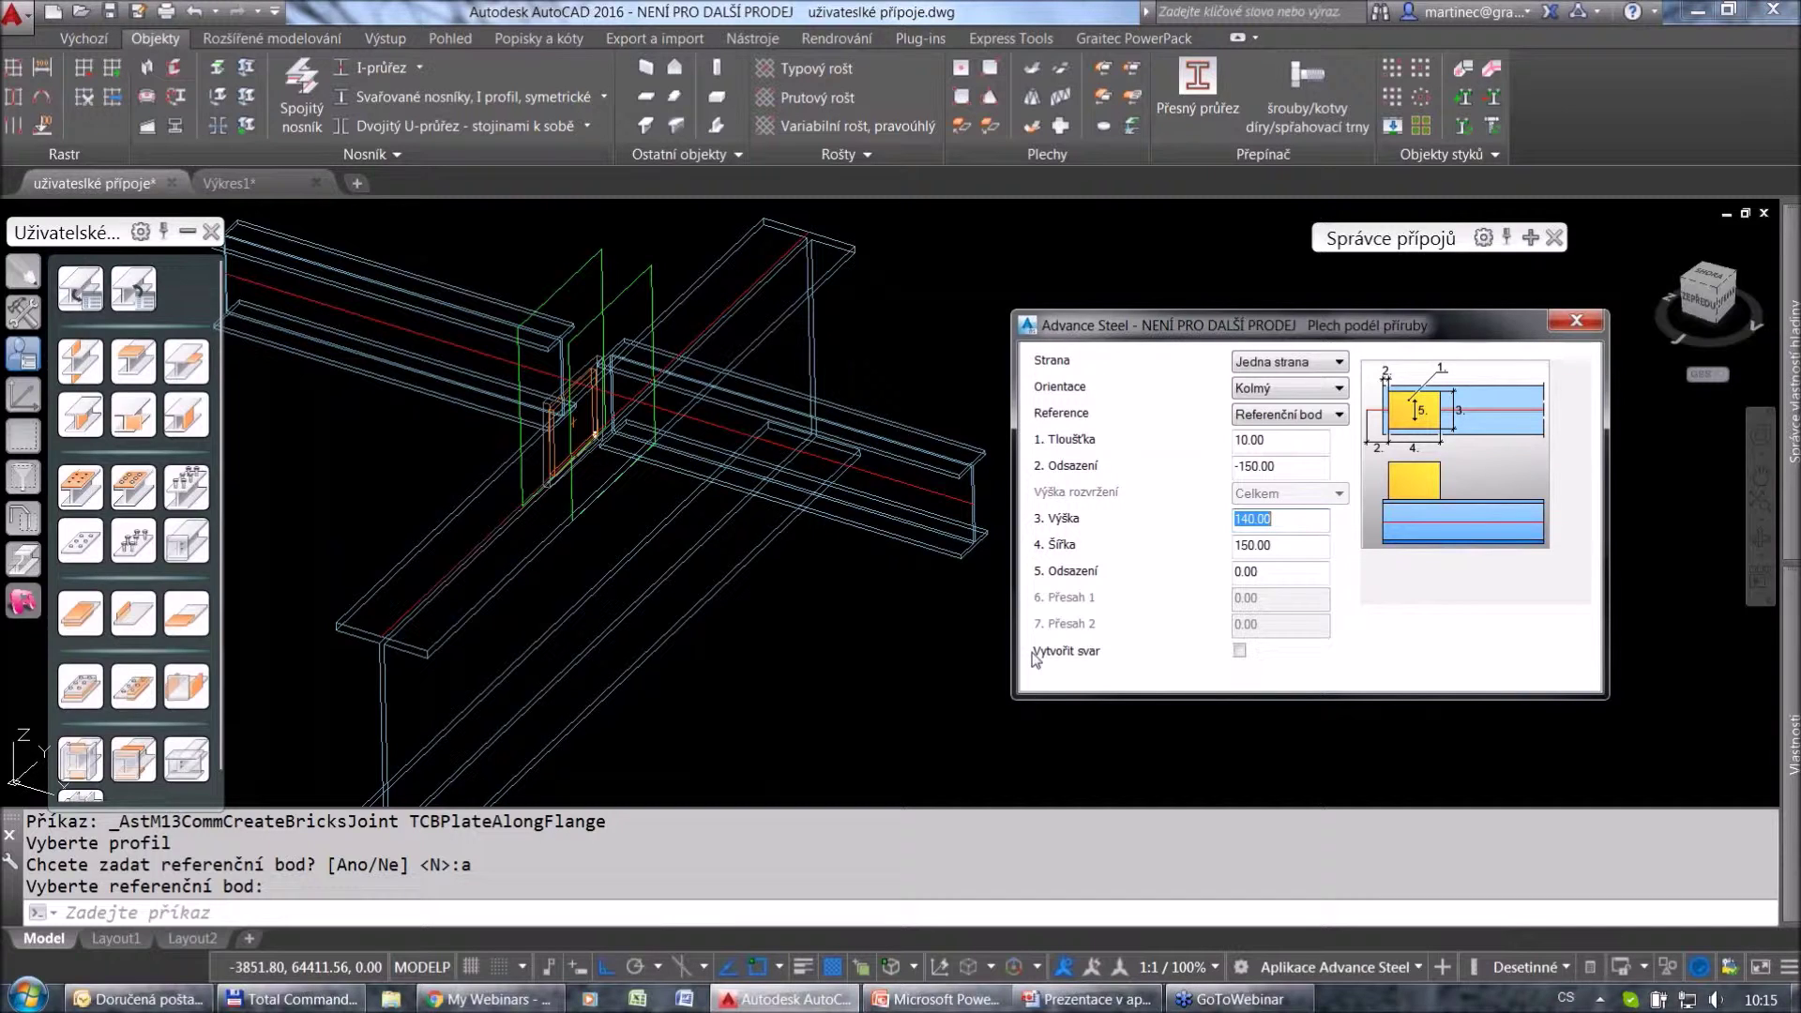
left_click(1239, 650)
left_click(1579, 319)
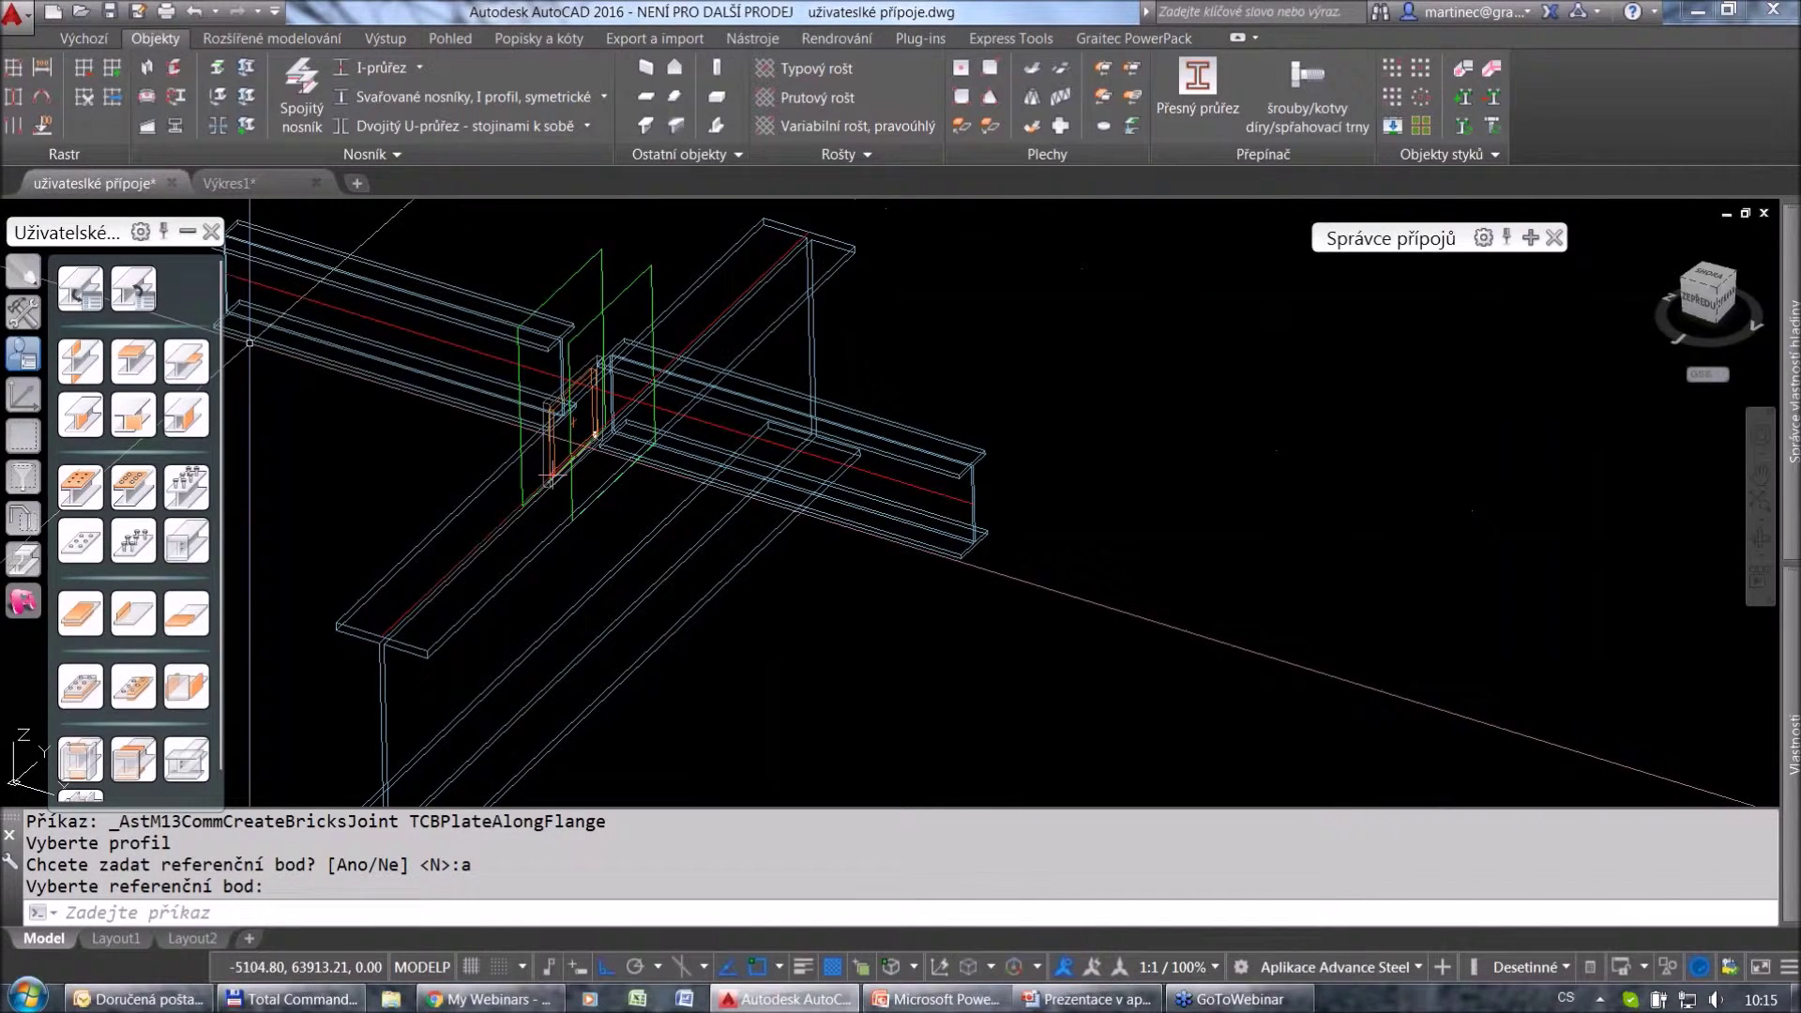
Insert a plate along the web of the right-hand purlin, picking a reference point at the upright girder plate.
middle_click_drag(652, 387, 675, 395)
scroll(676, 395, "up", 4)
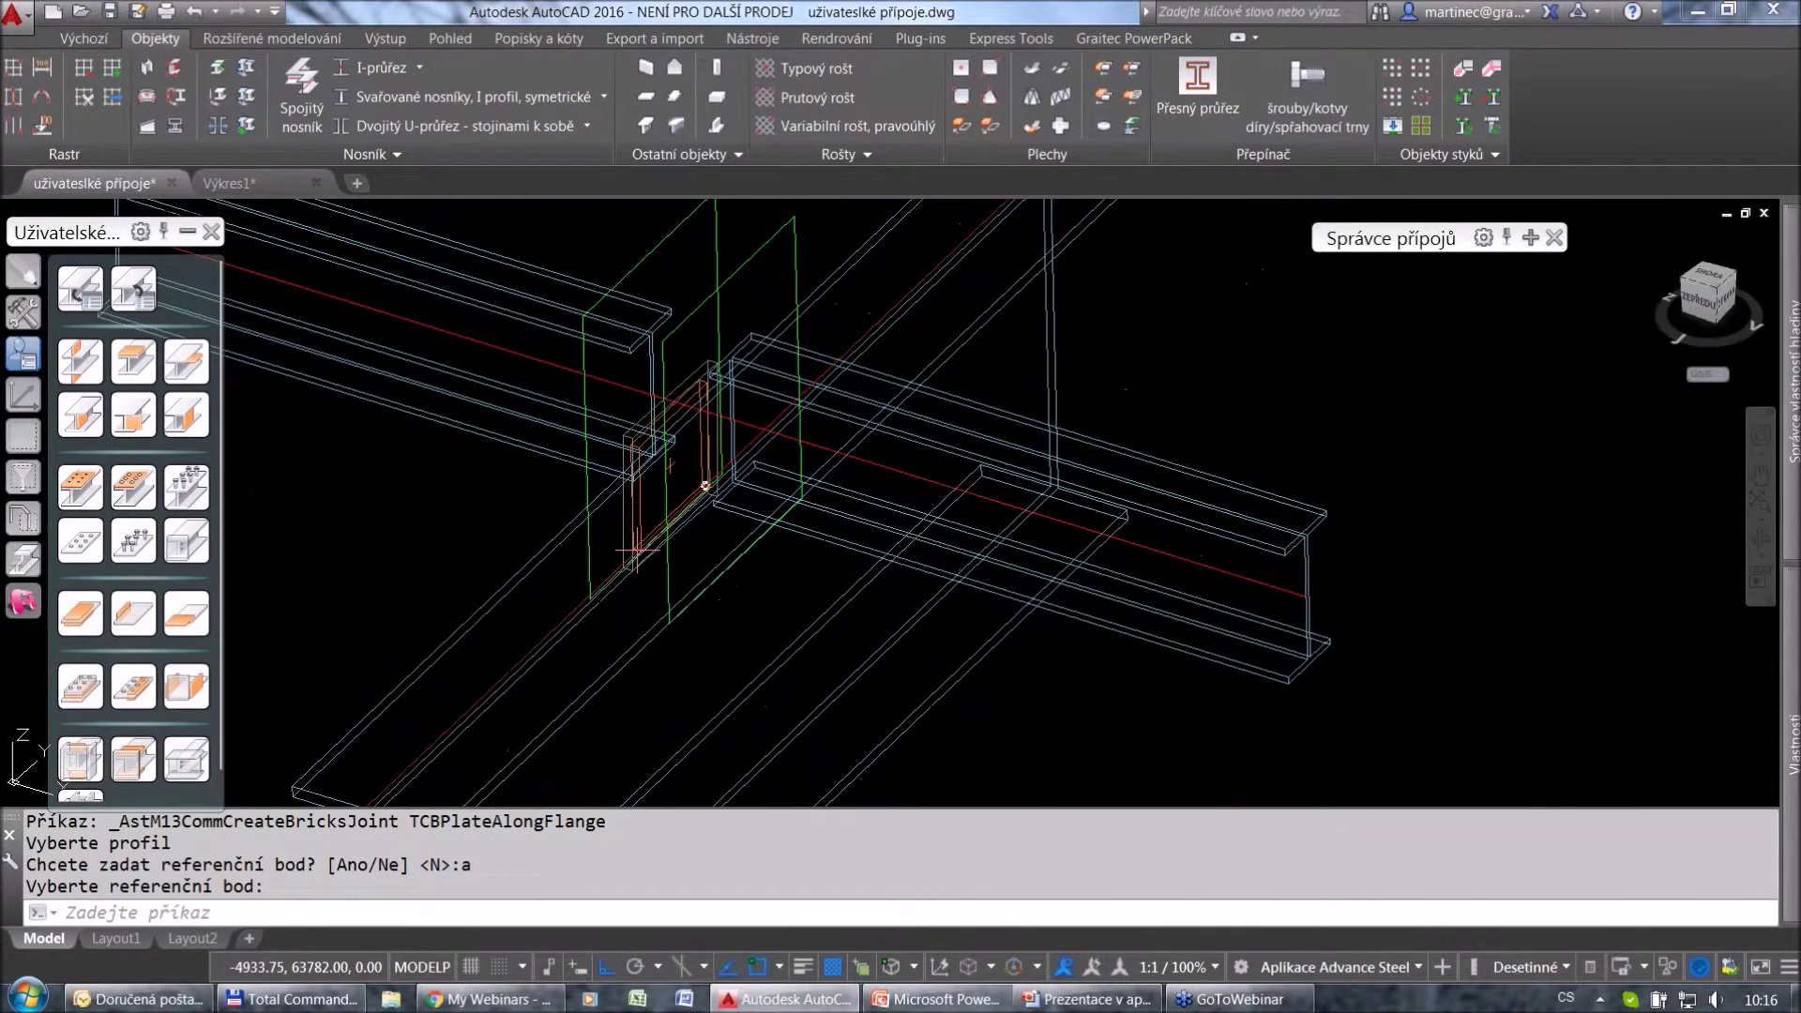
left_click(80, 413)
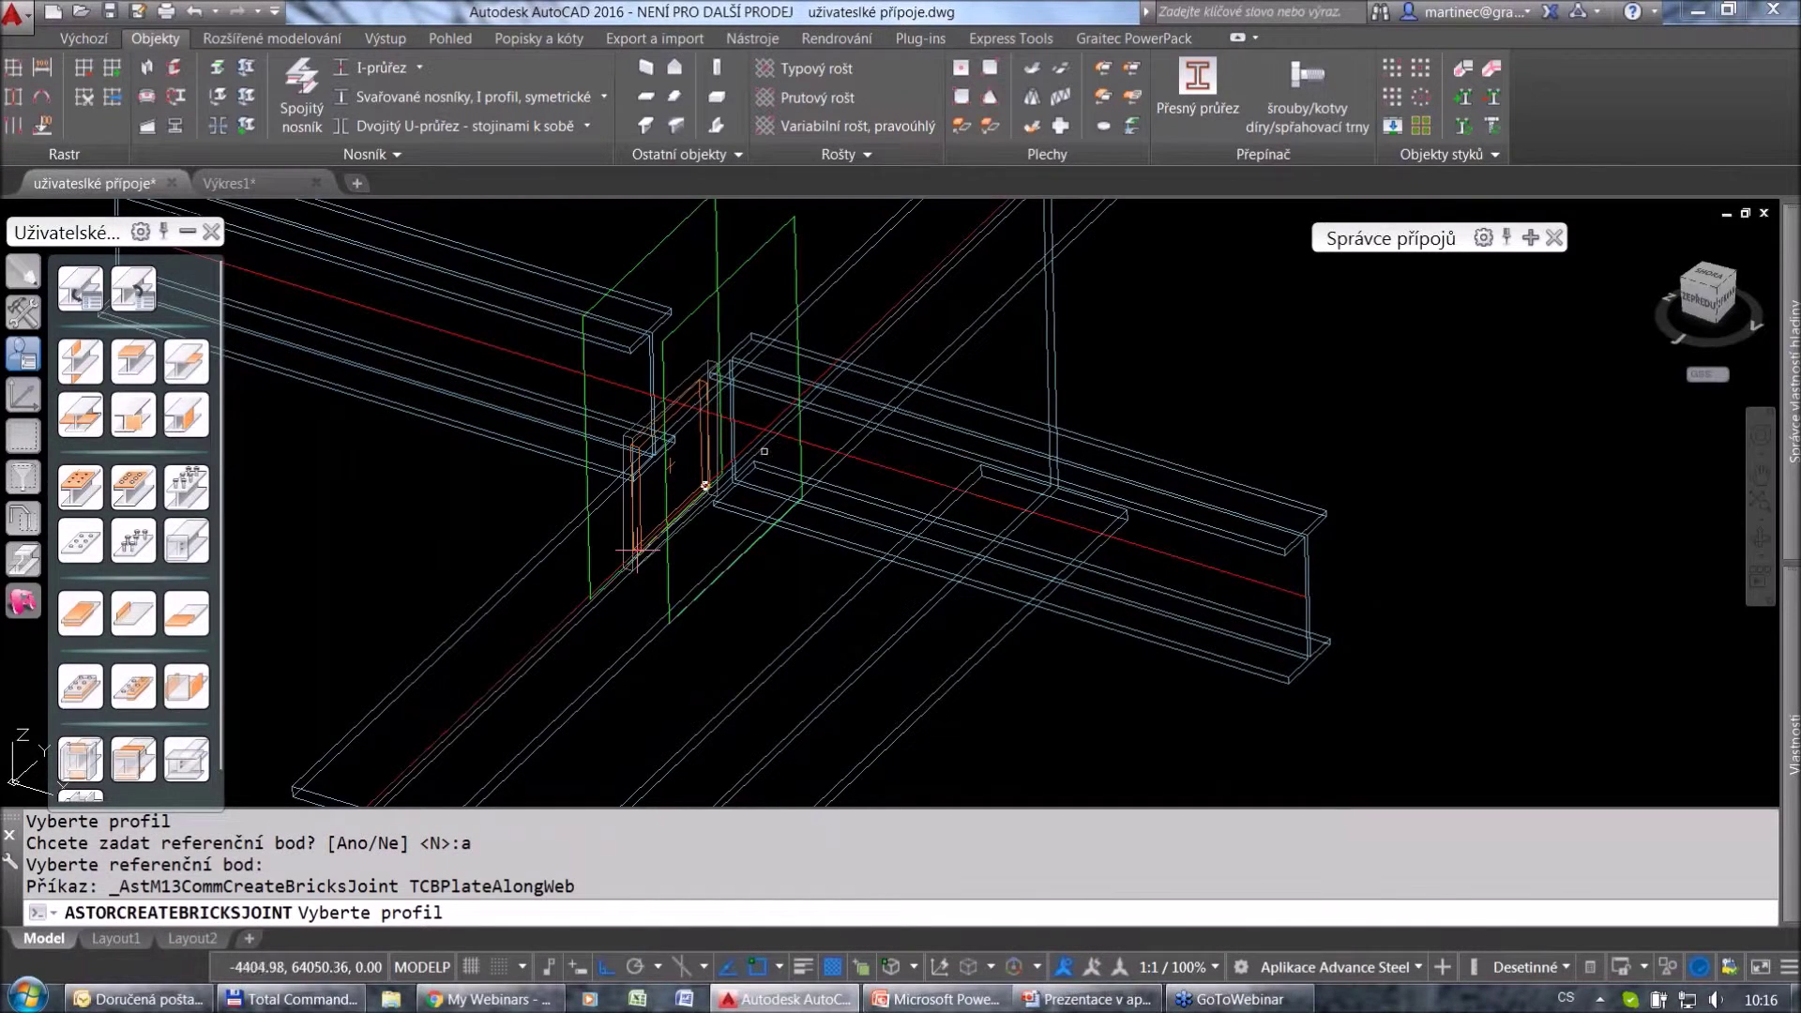
left_click(821, 413)
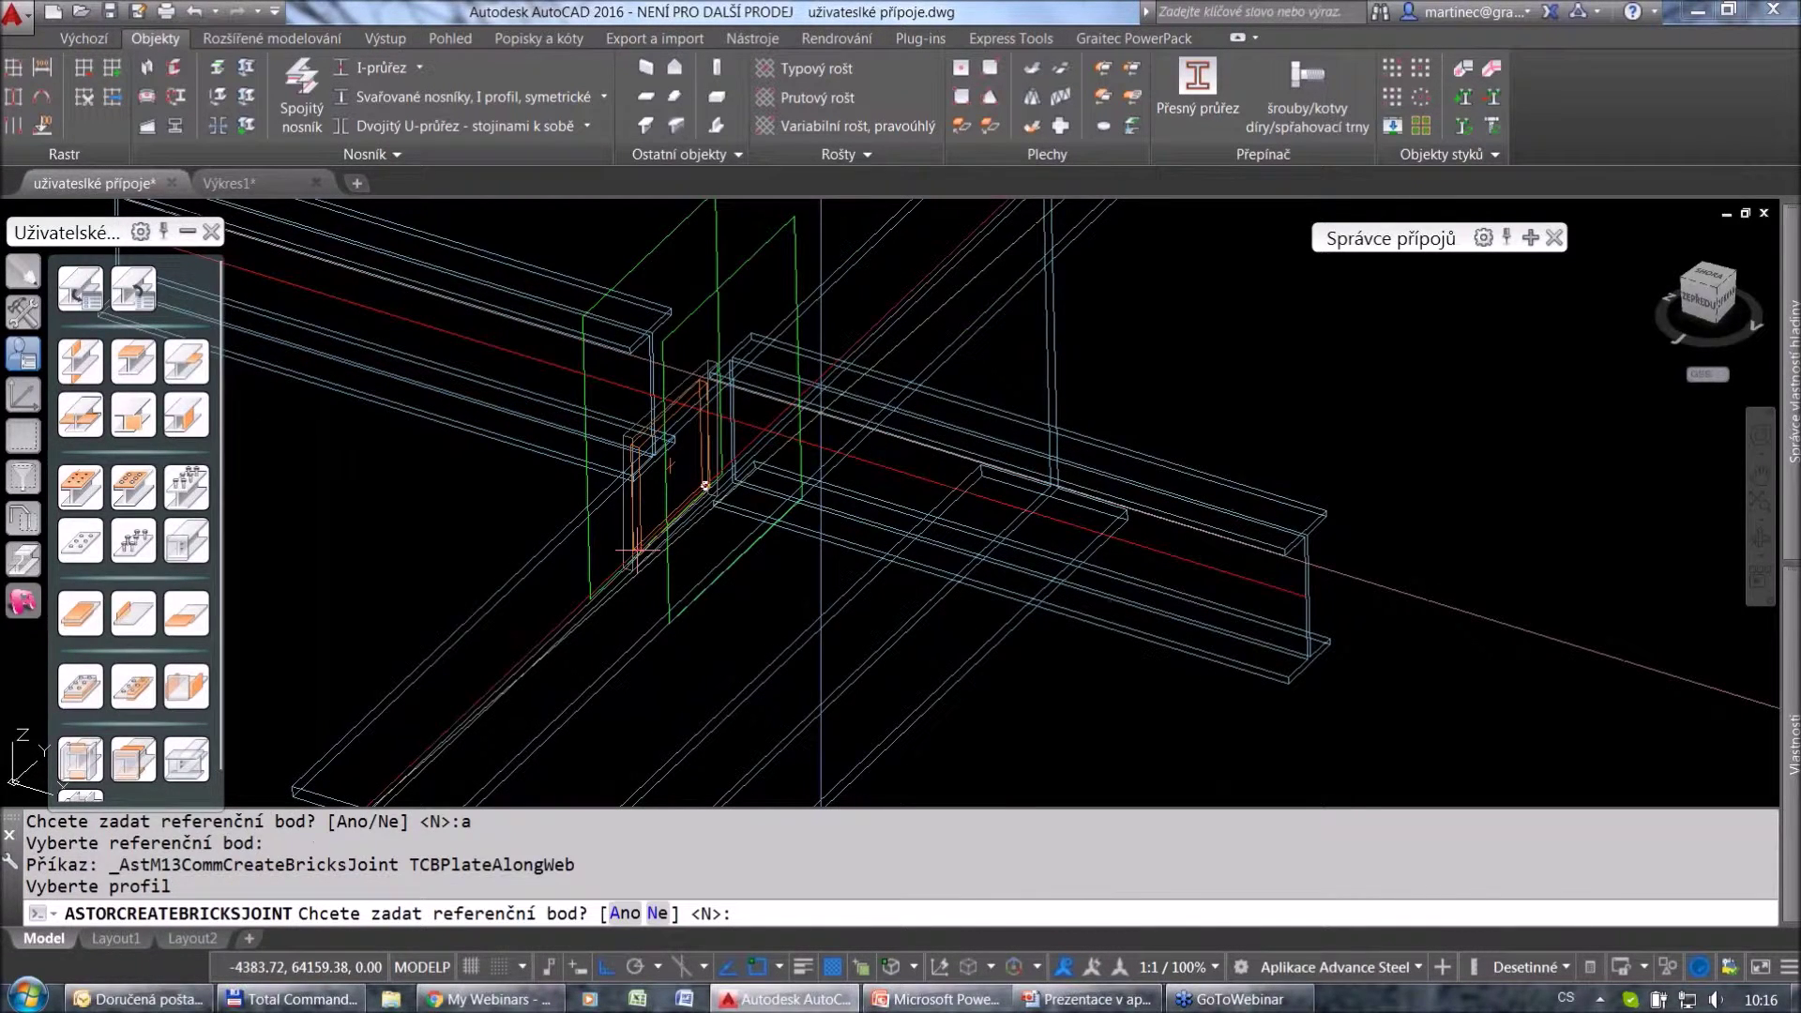
type("a")
key("Return")
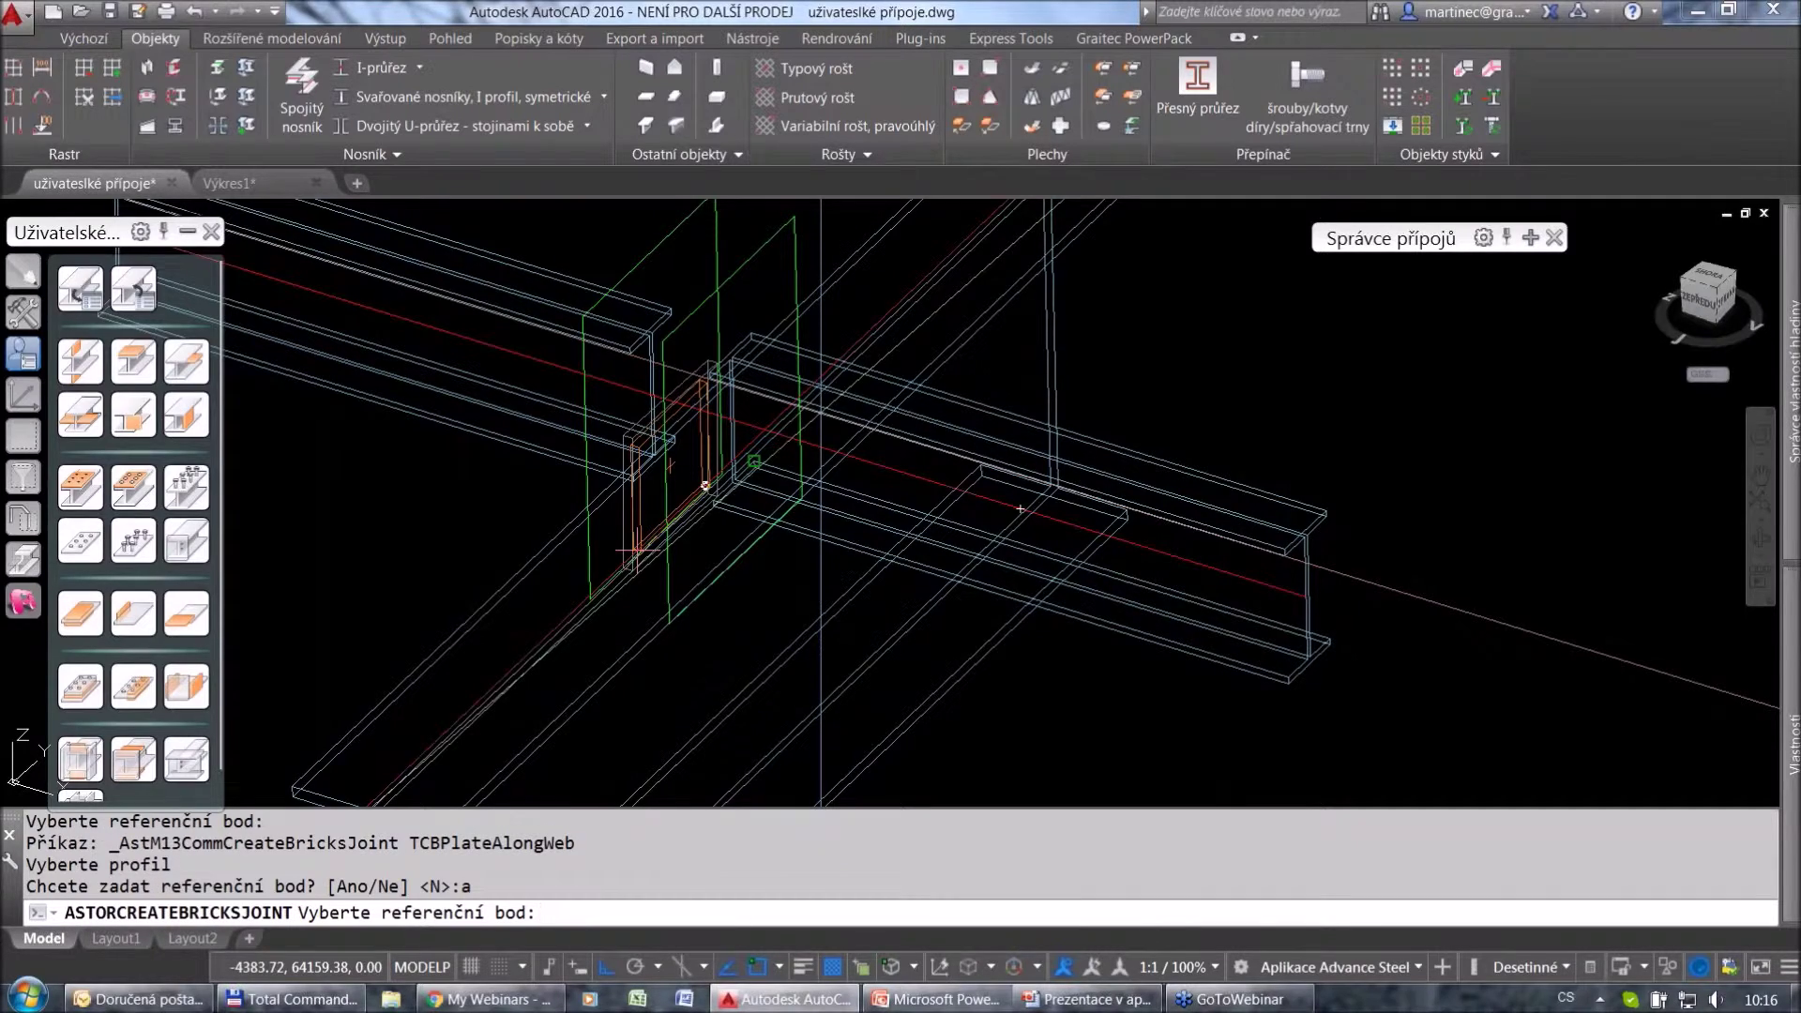
scroll(756, 407, "up", 4)
left_click(496, 421)
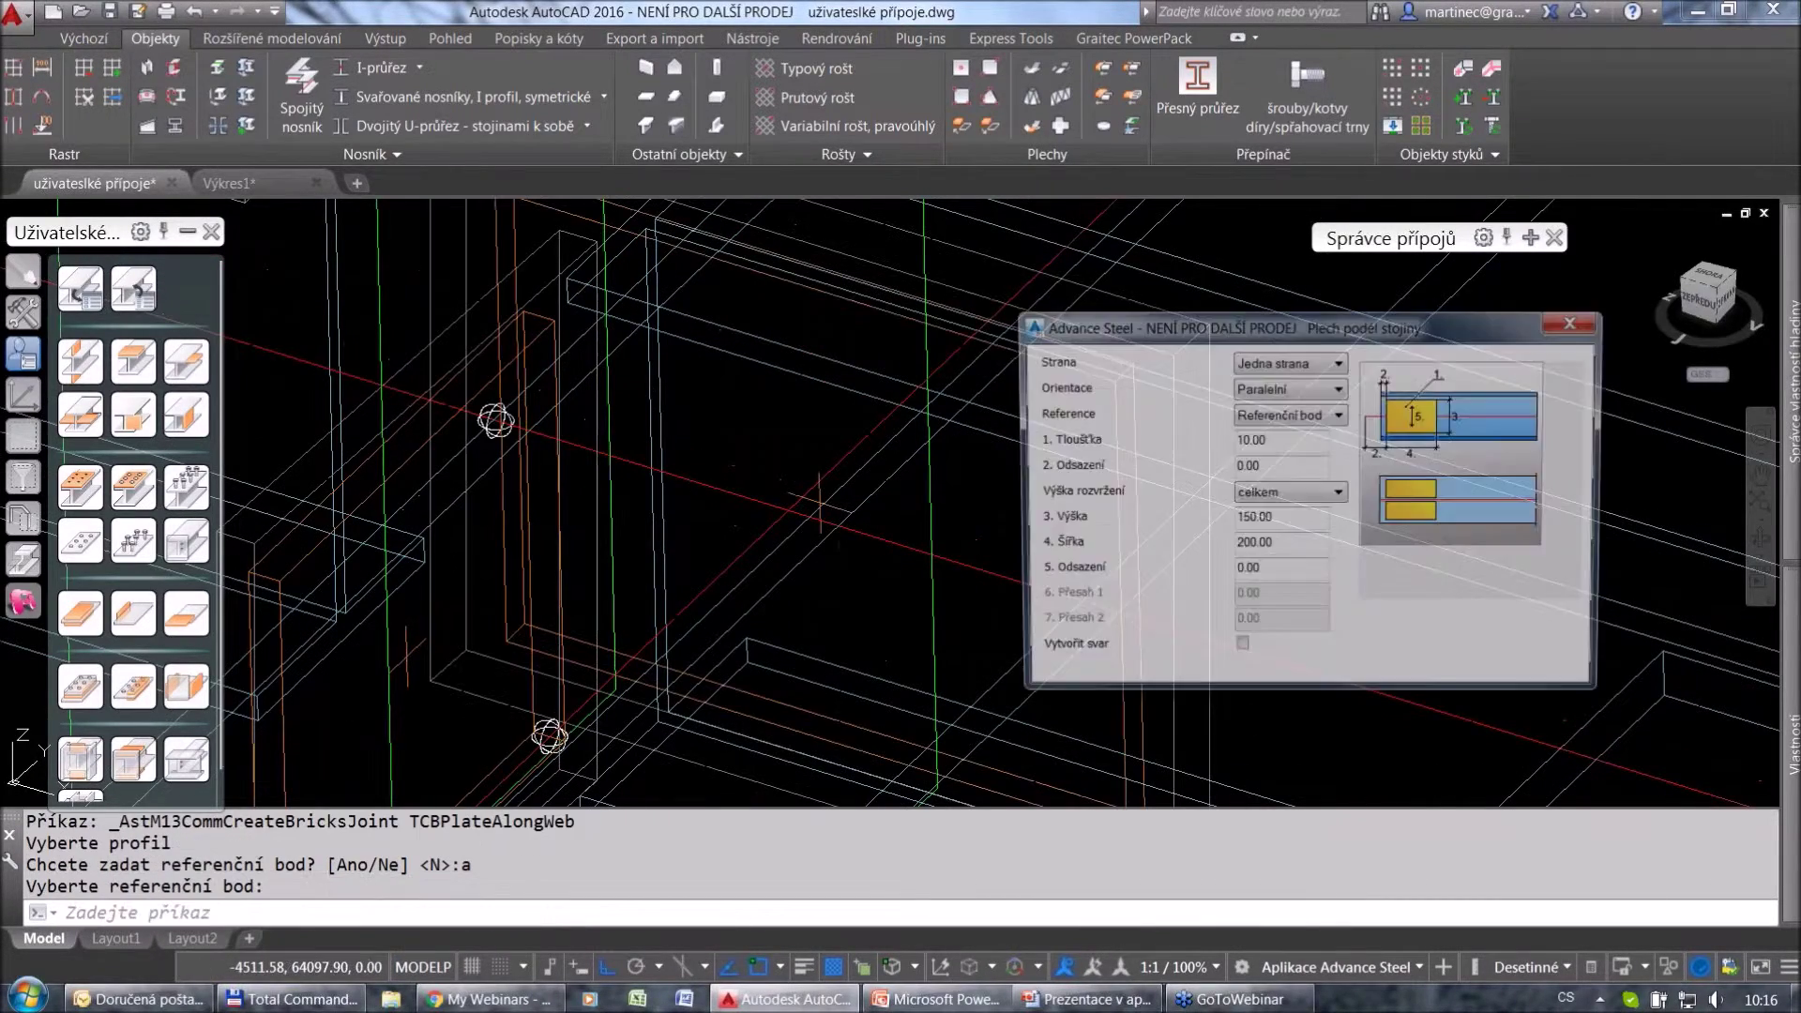
Set the purlin web plate's side to Druhá strana, offset (2. Odsazení) to -50 and height to 140, and close its properties.
scroll(807, 424, "down", 6)
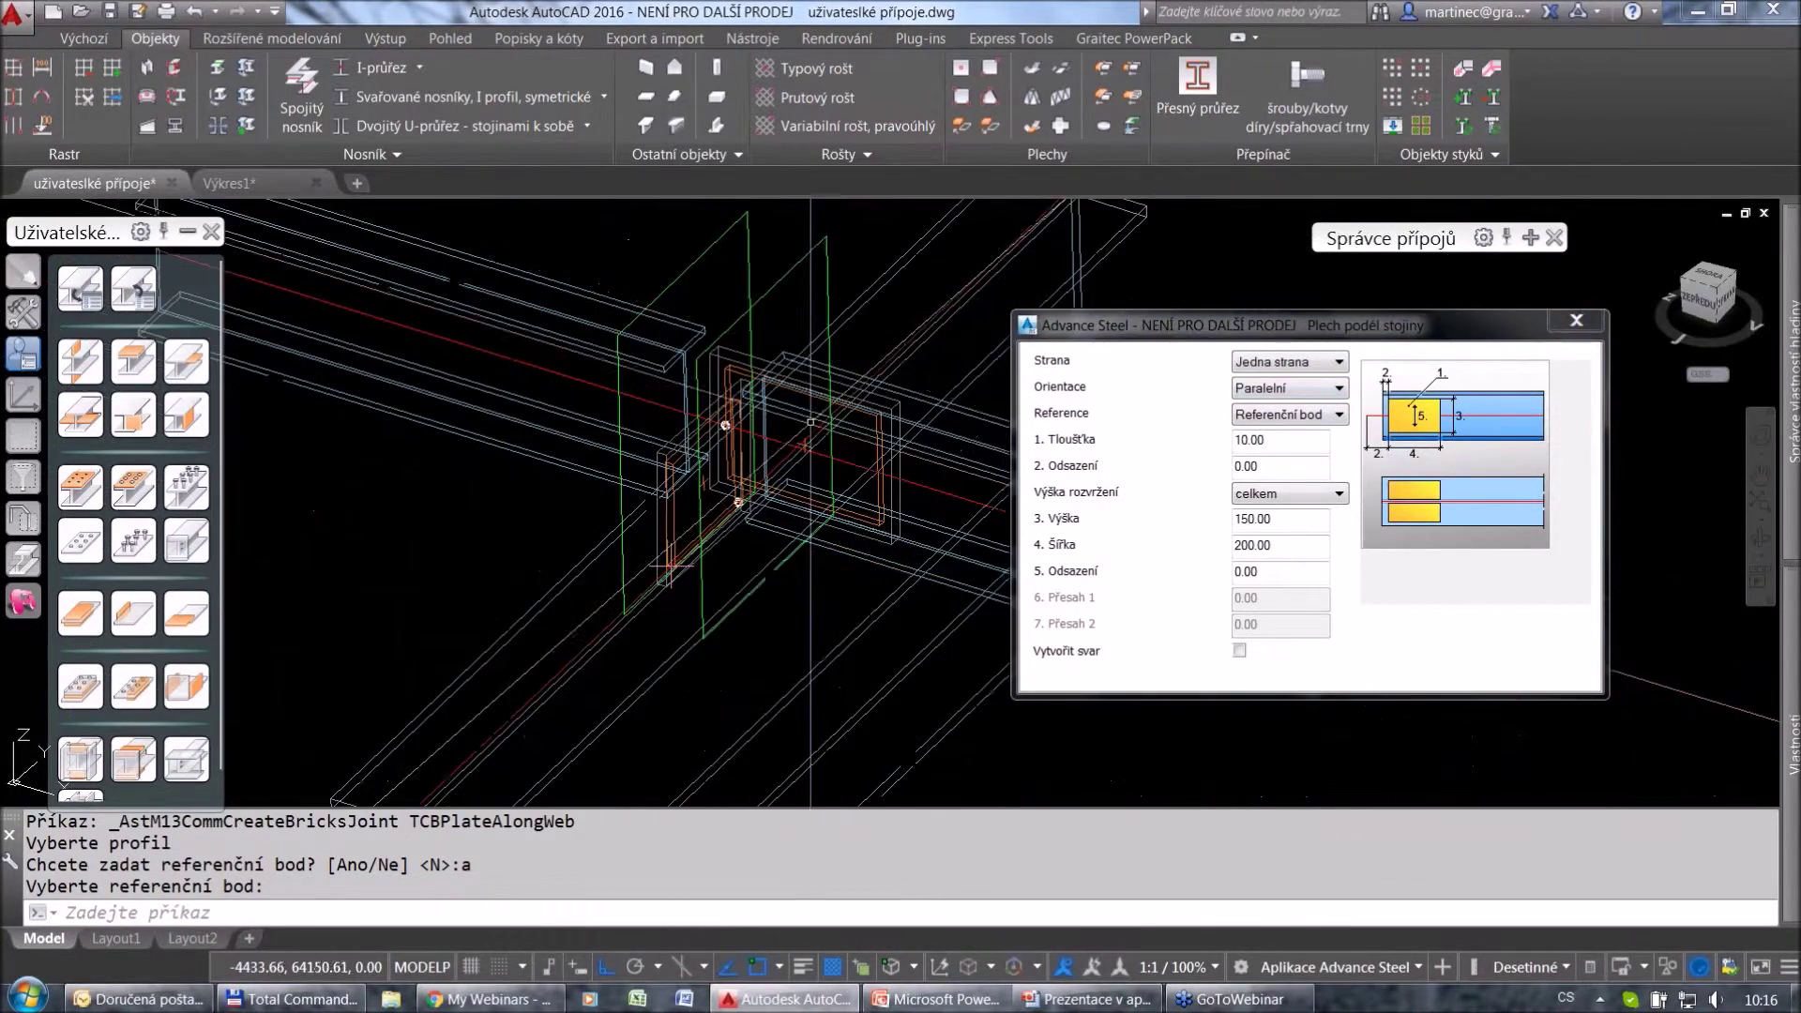
left_click(1310, 364)
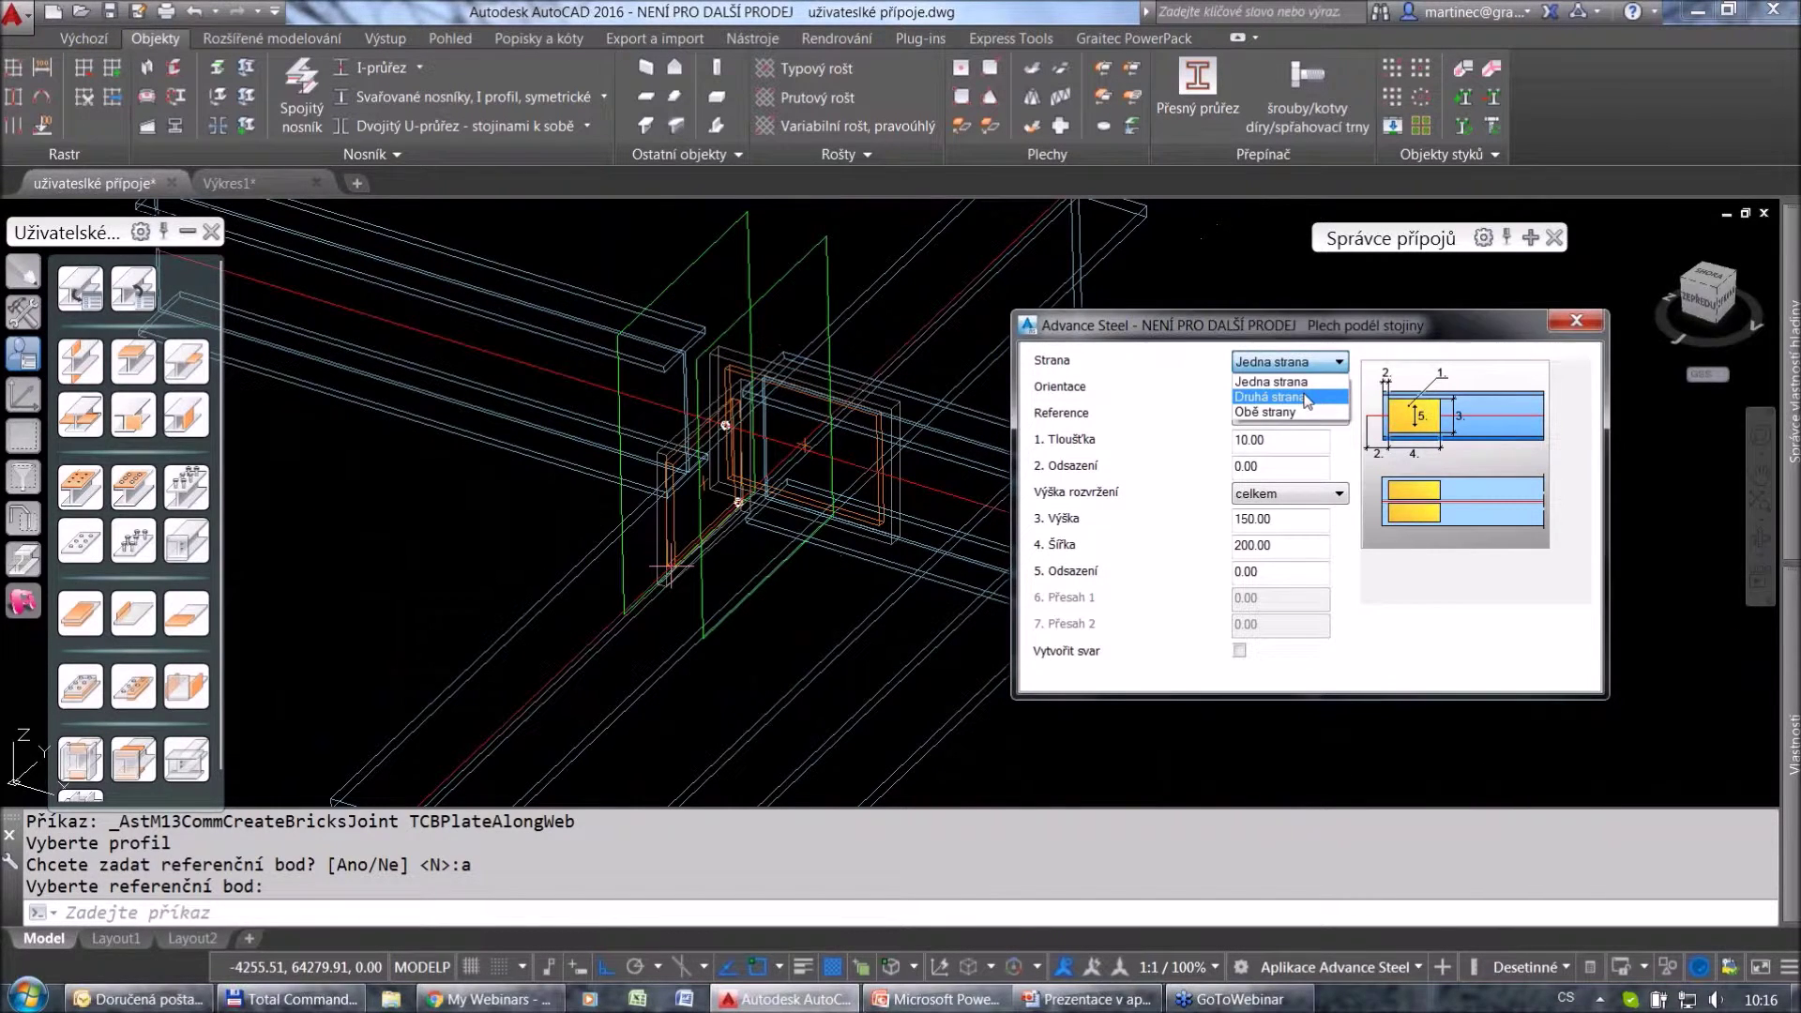
left_click(1307, 398)
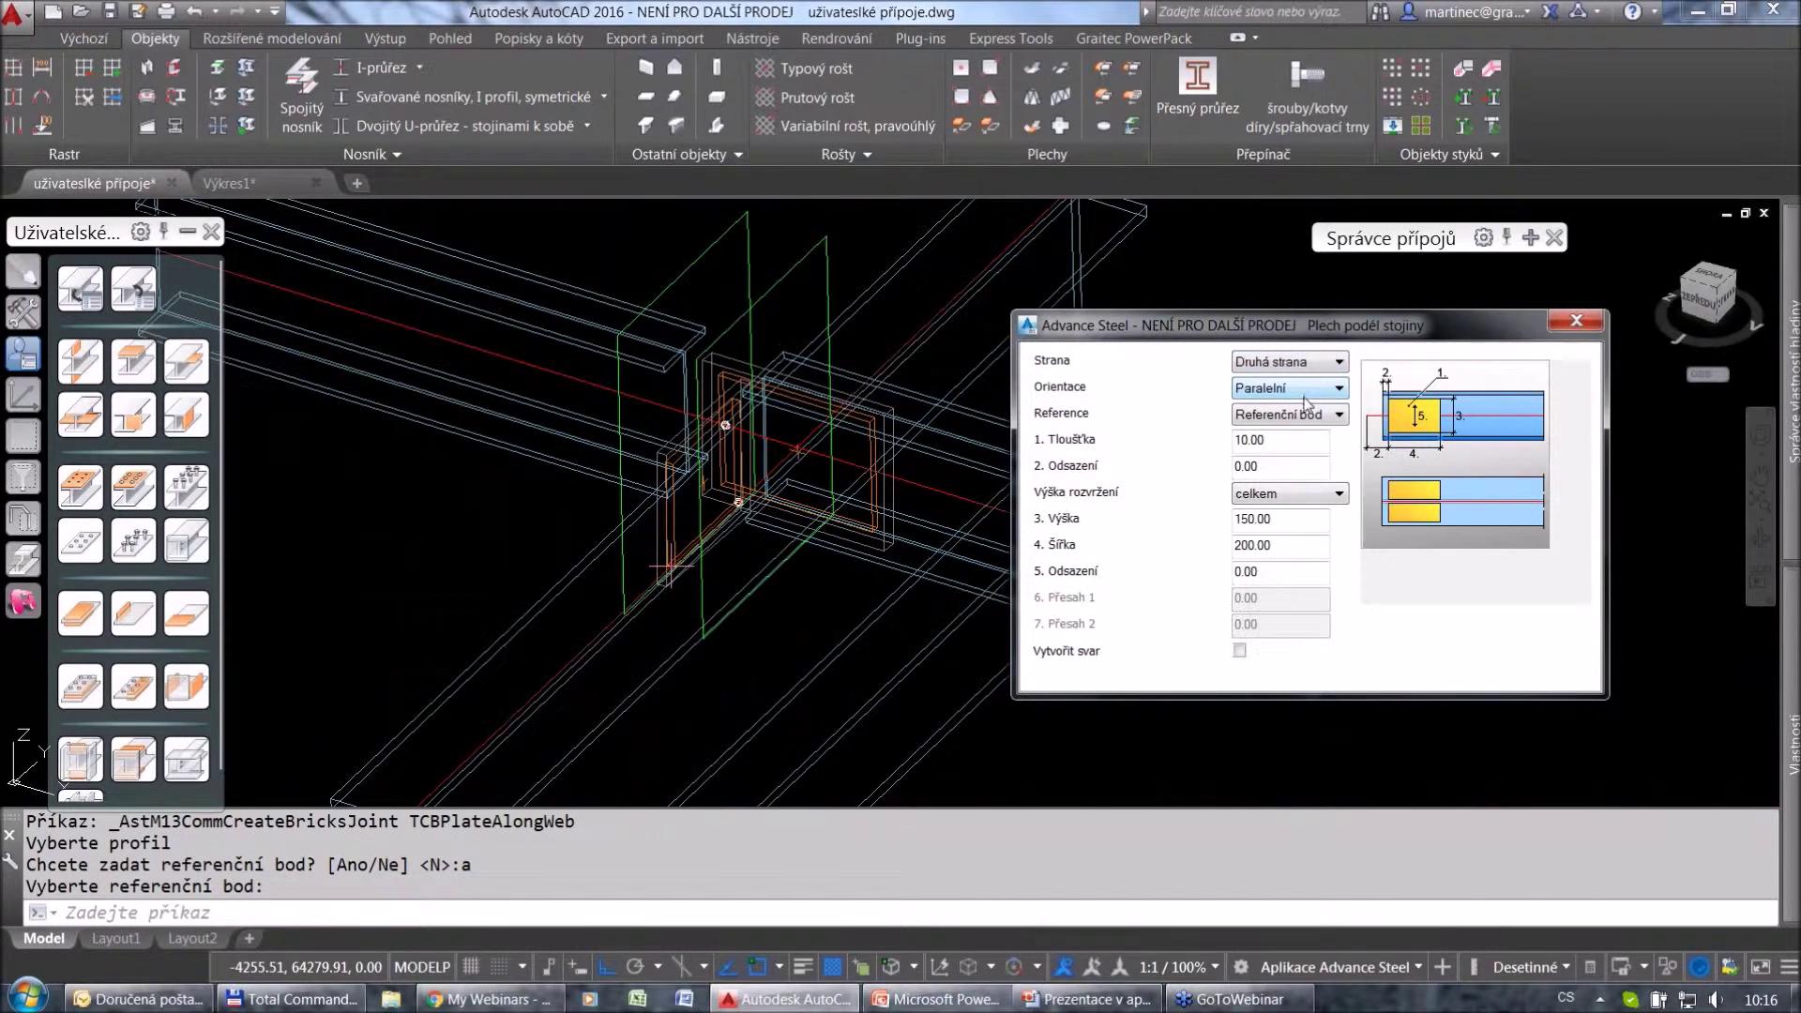
double_click(1258, 465)
type("-50")
key("Return")
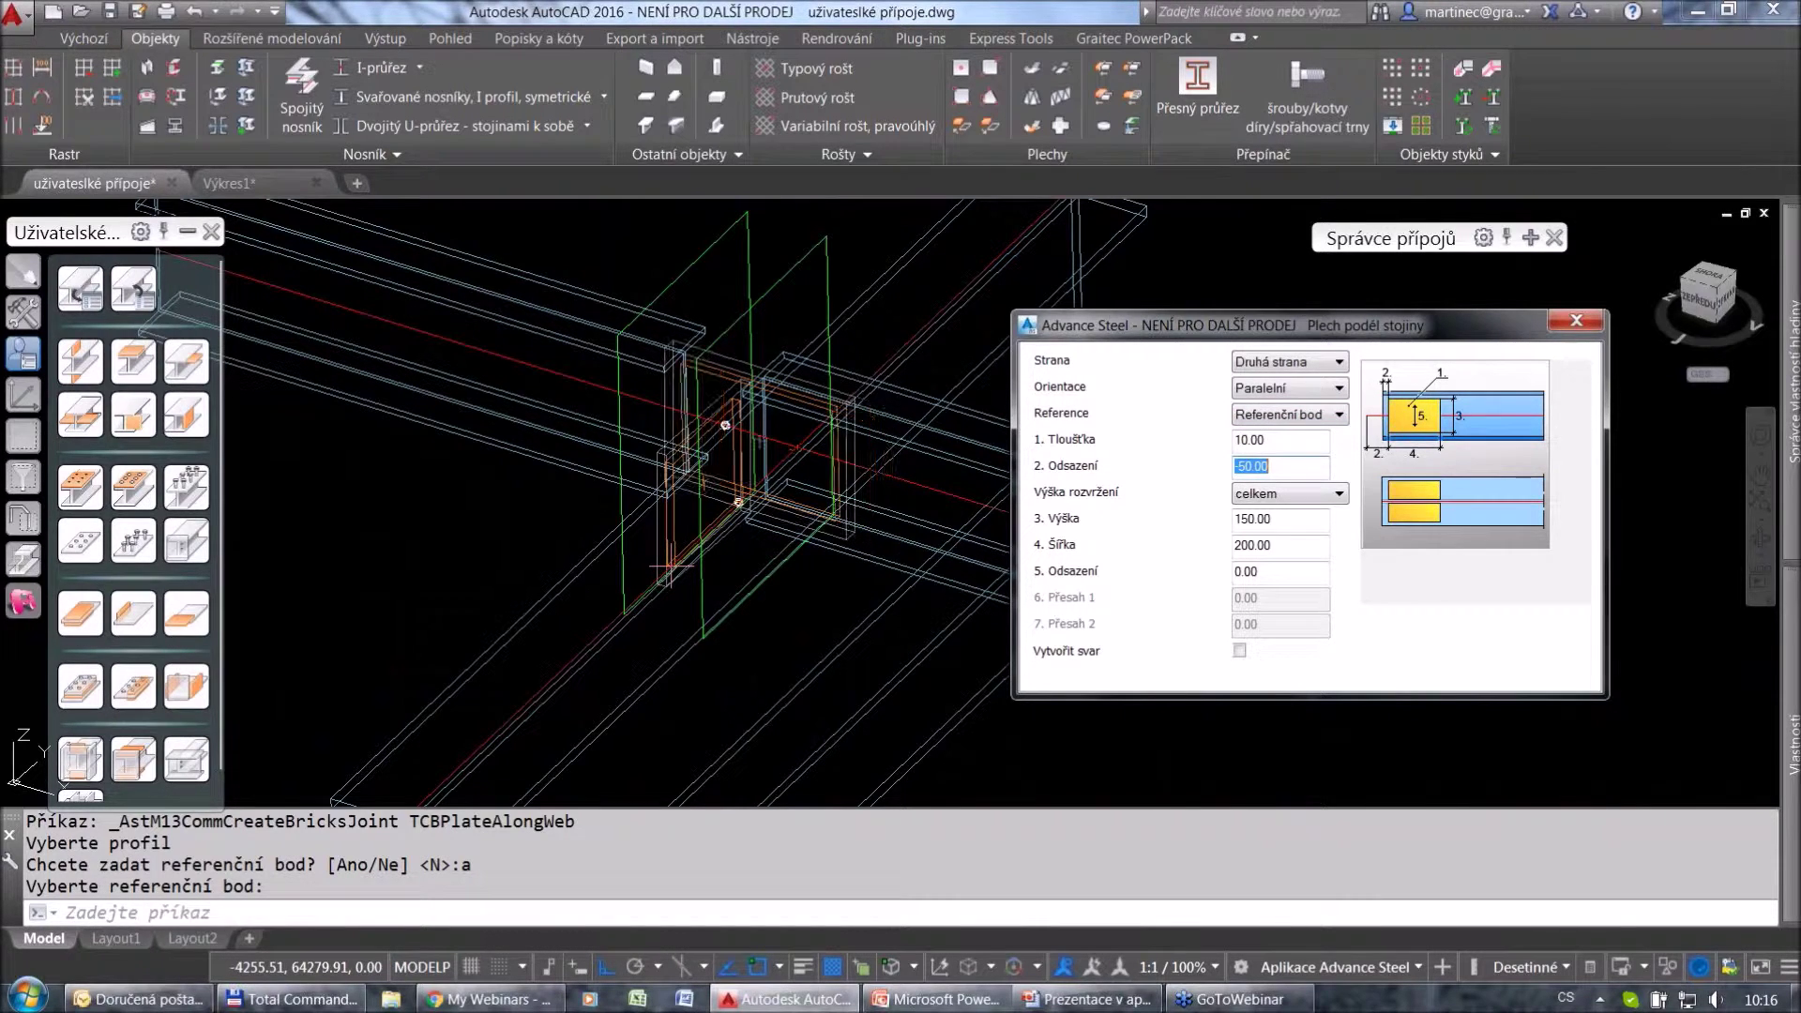
left_click(1245, 519)
left_click(1275, 545)
left_click(1555, 328)
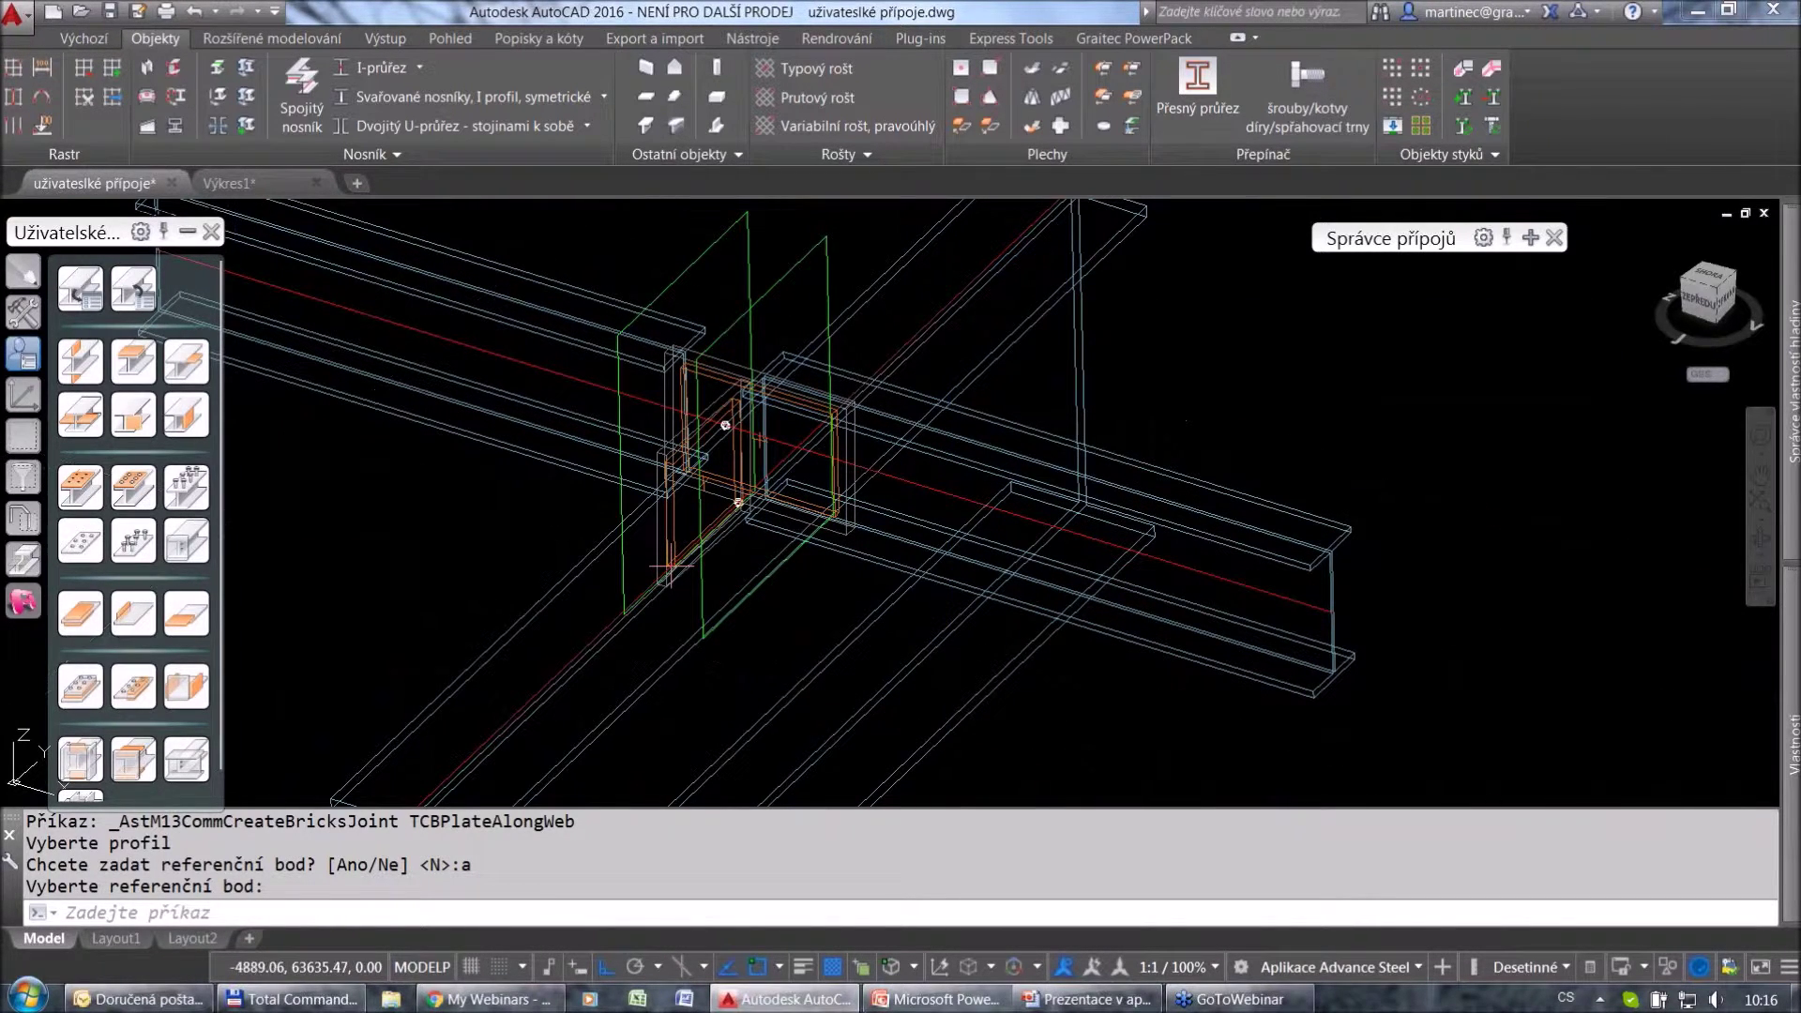
Trim the purlin web plate against the upright girder plate with the Odříznutí podle pásnice connection.
left_click(22, 559)
left_click(133, 342)
scroll(668, 565, "up", 3)
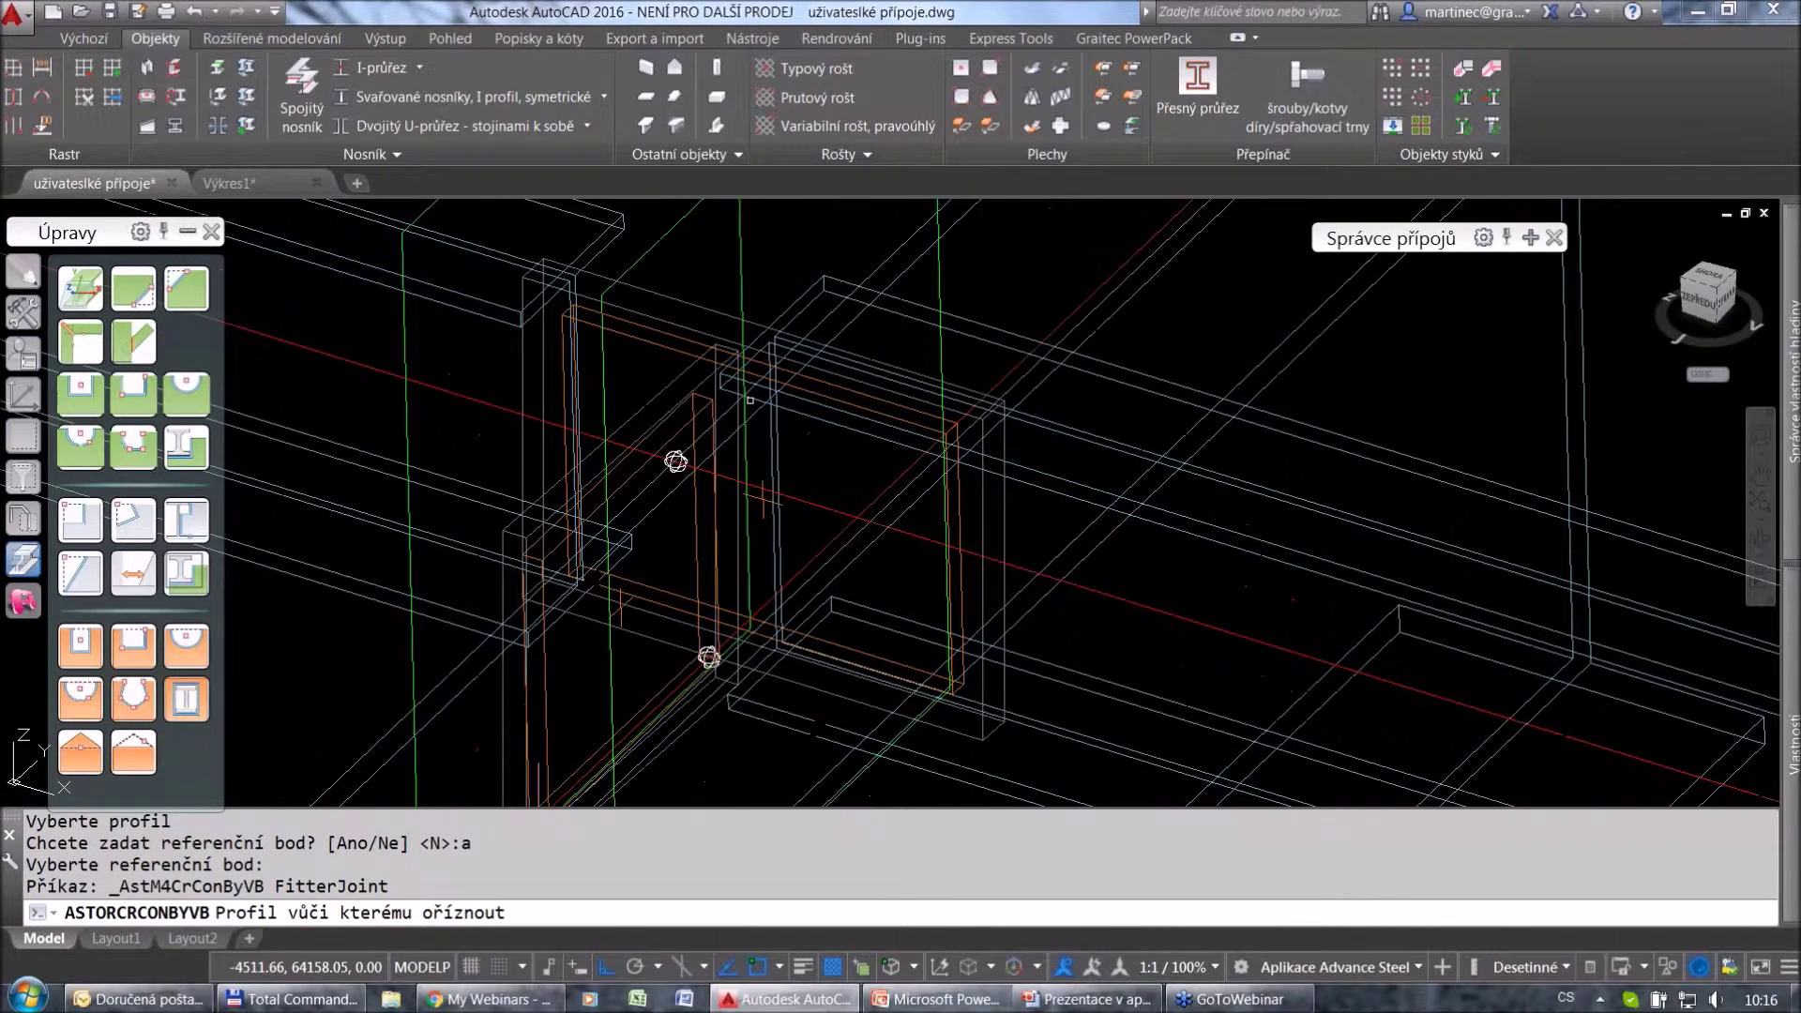
left_click(691, 416)
key("Return")
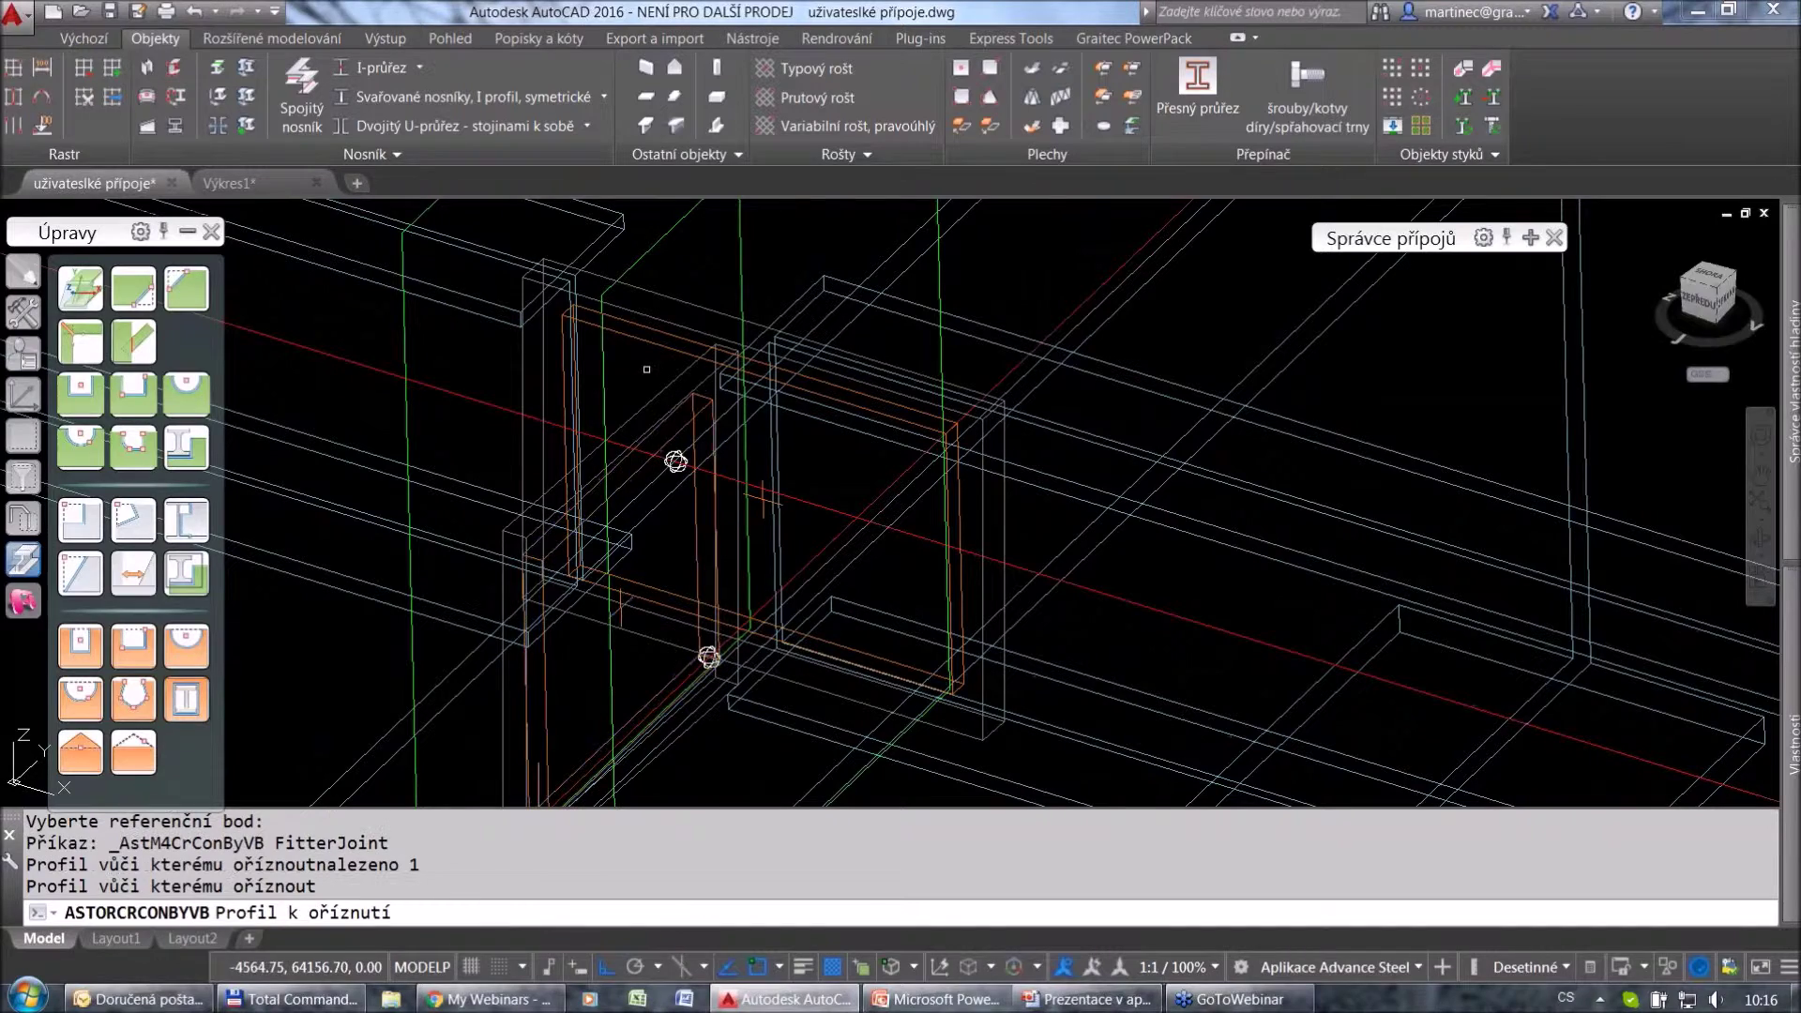
left_click(646, 366)
key("Return")
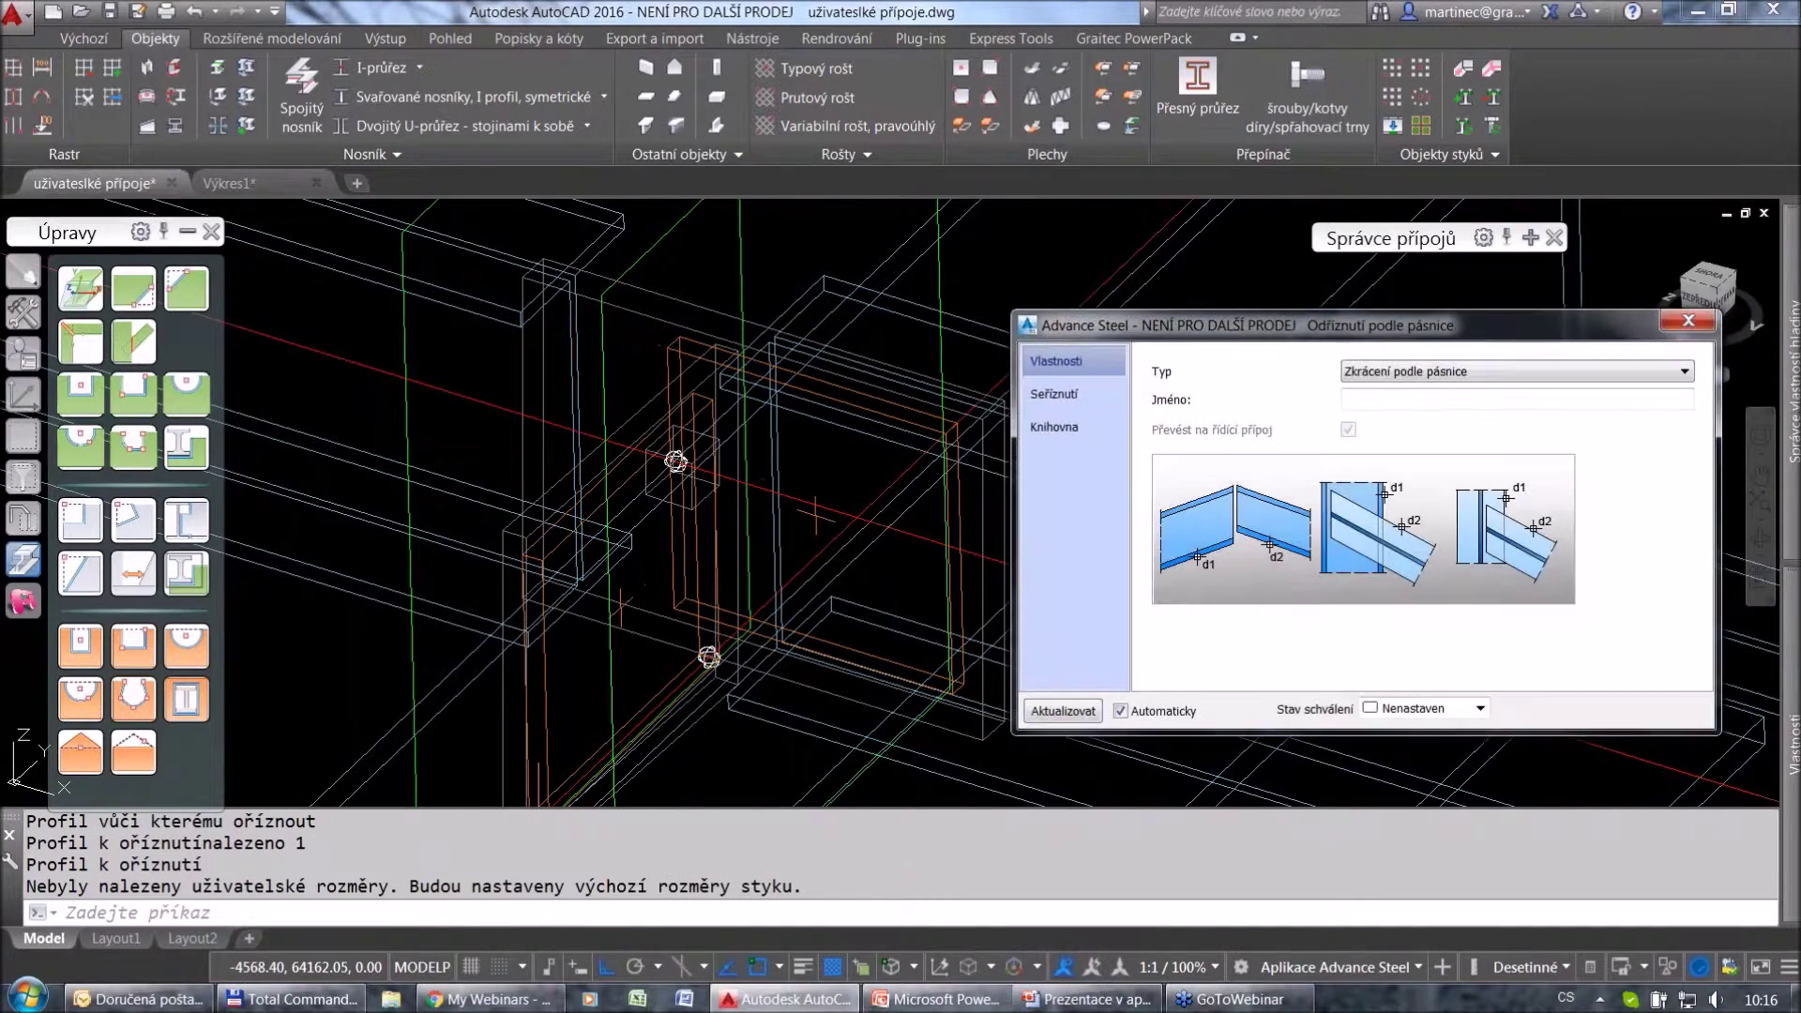
left_click(1688, 321)
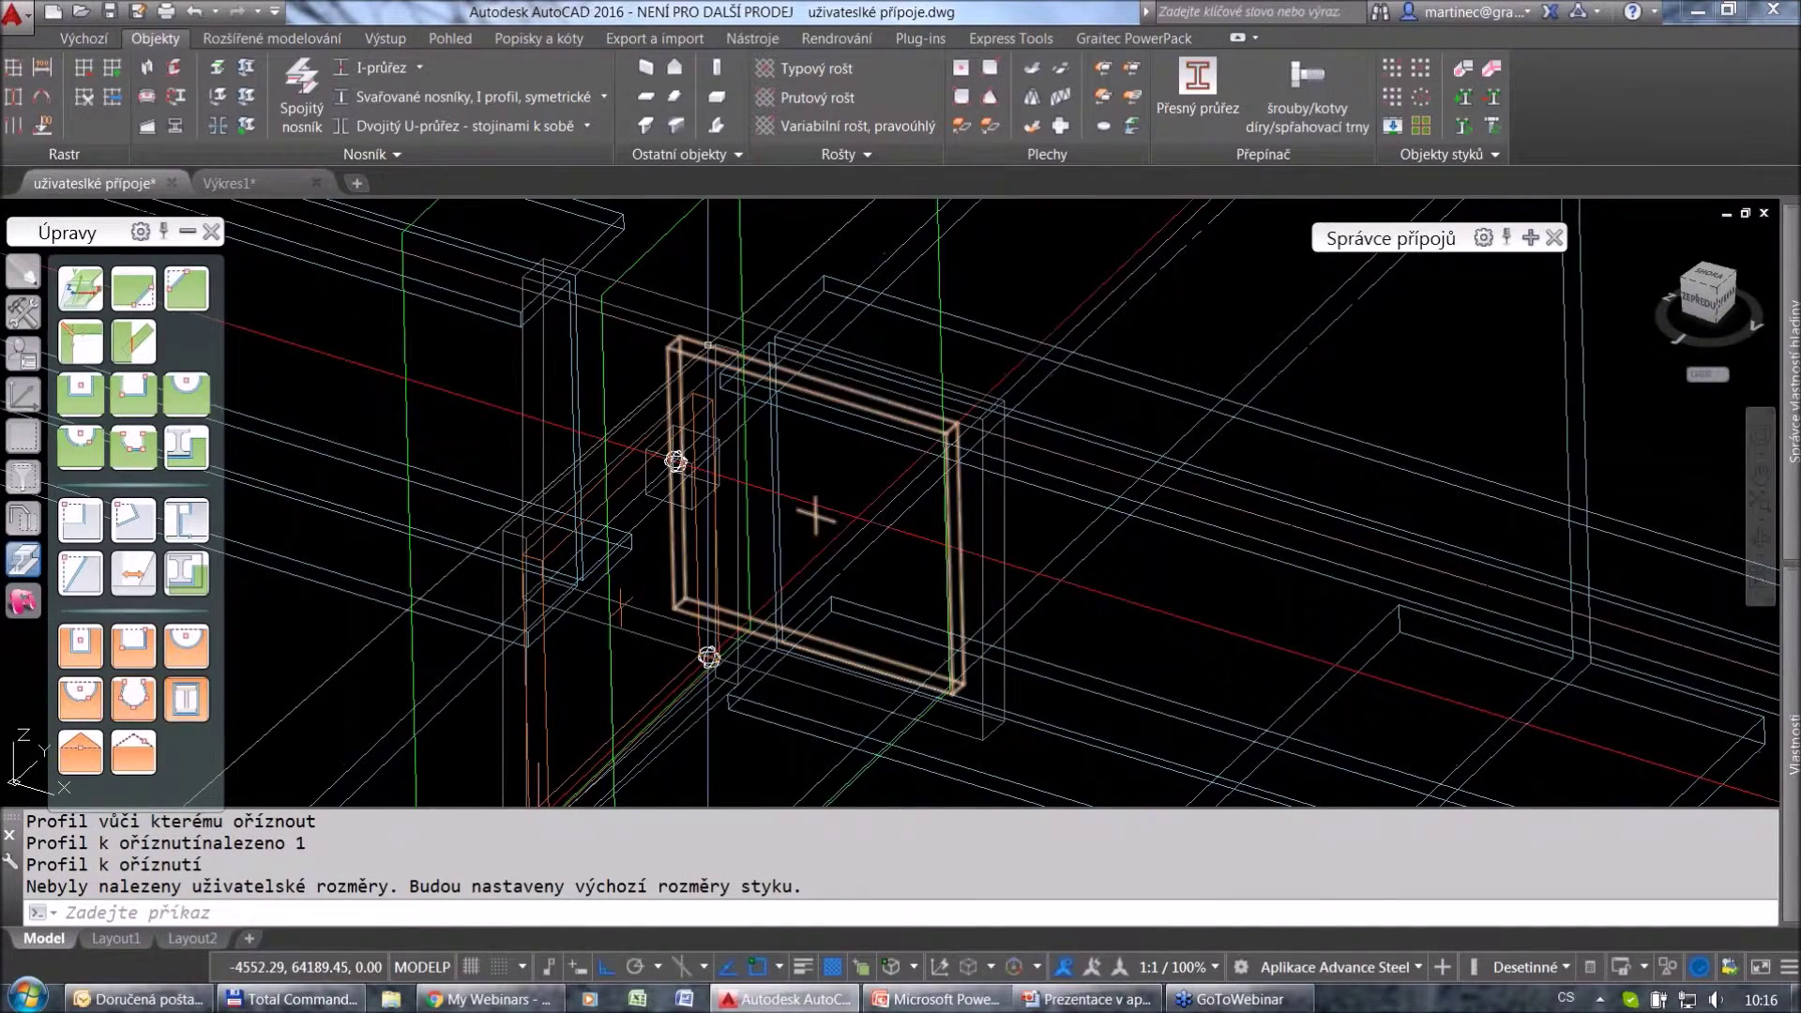
Check the purlin web plate's properties and display the model in the Realistic visual style.
double_click(681, 331)
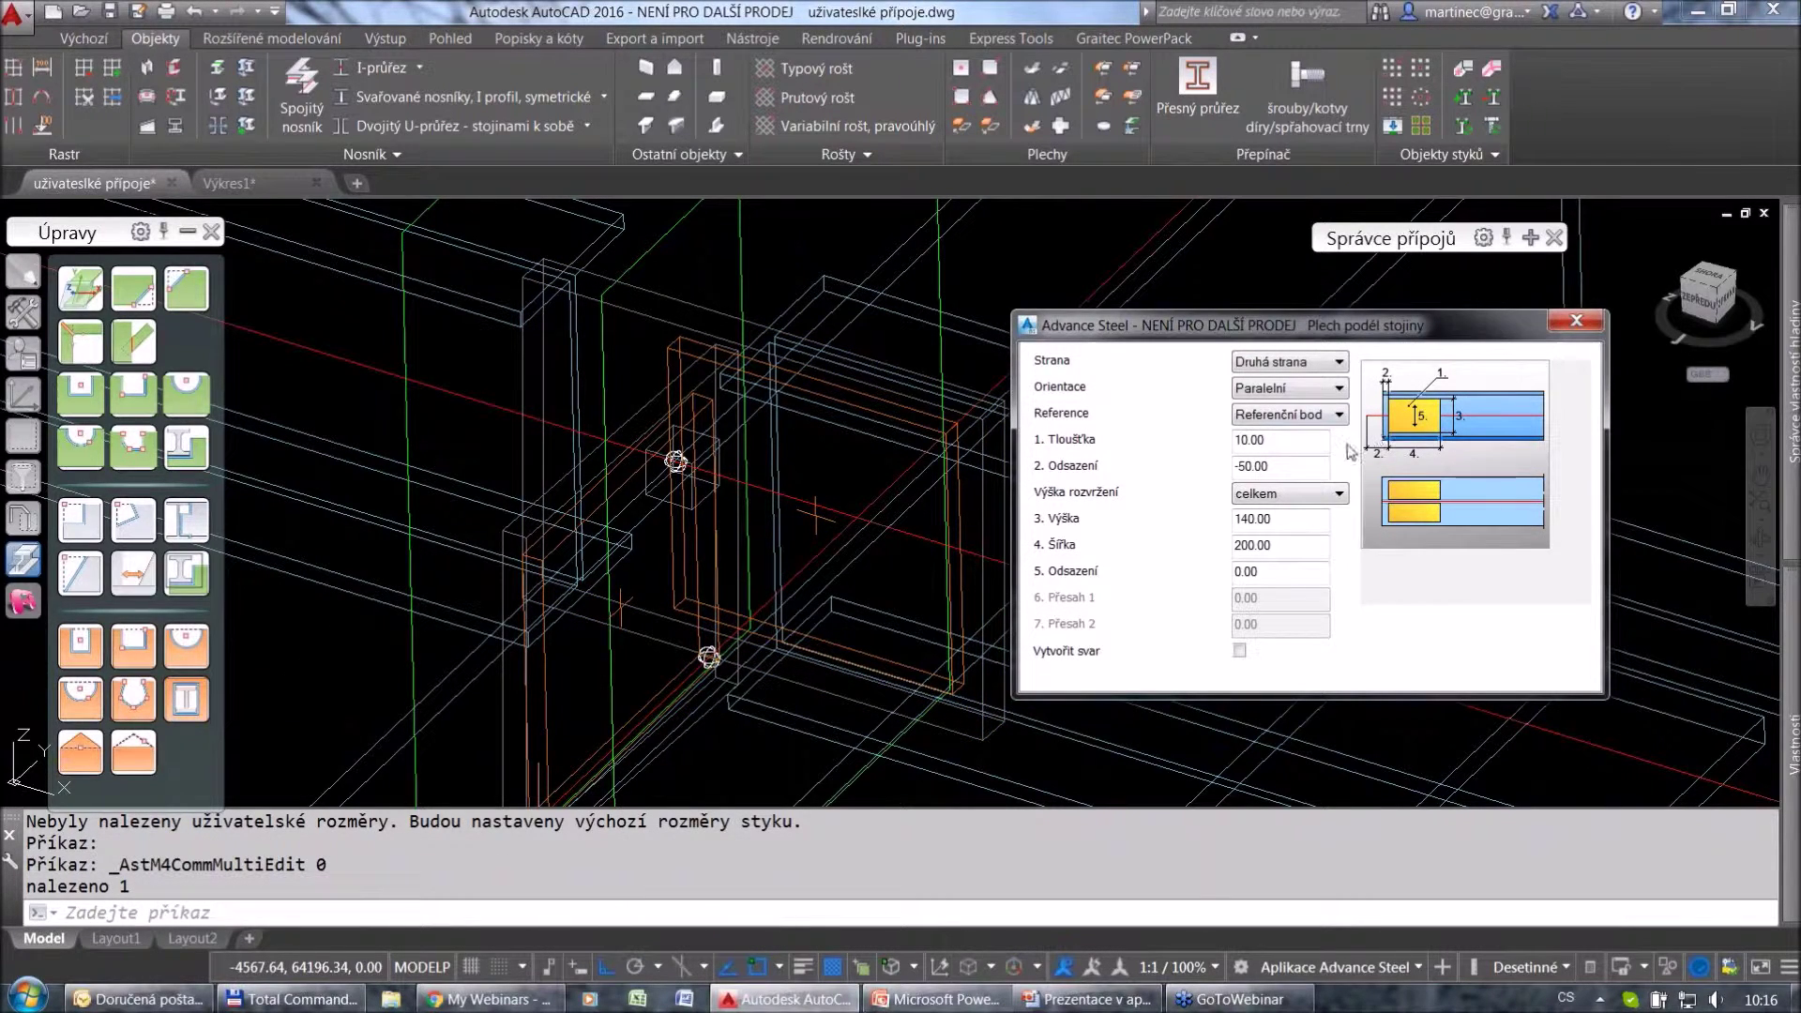
left_click(164, 212)
left_click(222, 334)
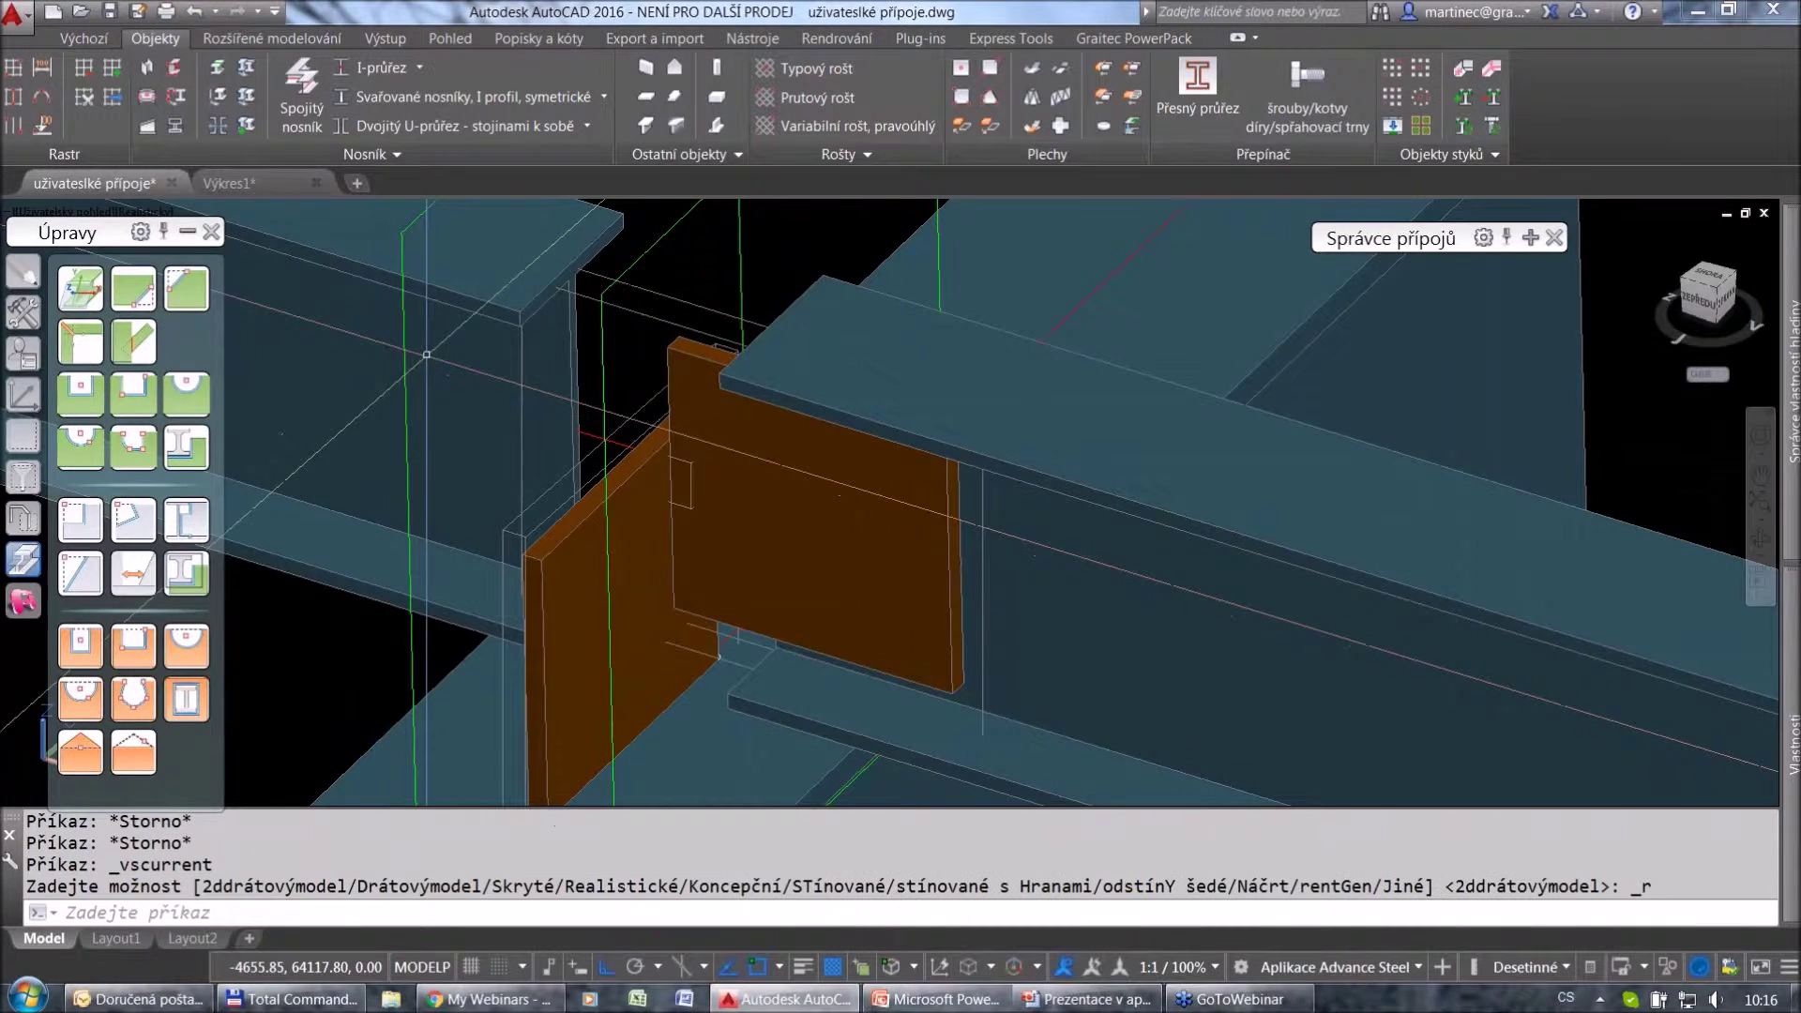
mouse_move(1048, 574)
middle_mouse_down("shift")
mouse_move(1141, 504)
mouse_move(1069, 531)
mouse_move(844, 469)
middle_mouse_up("shift")
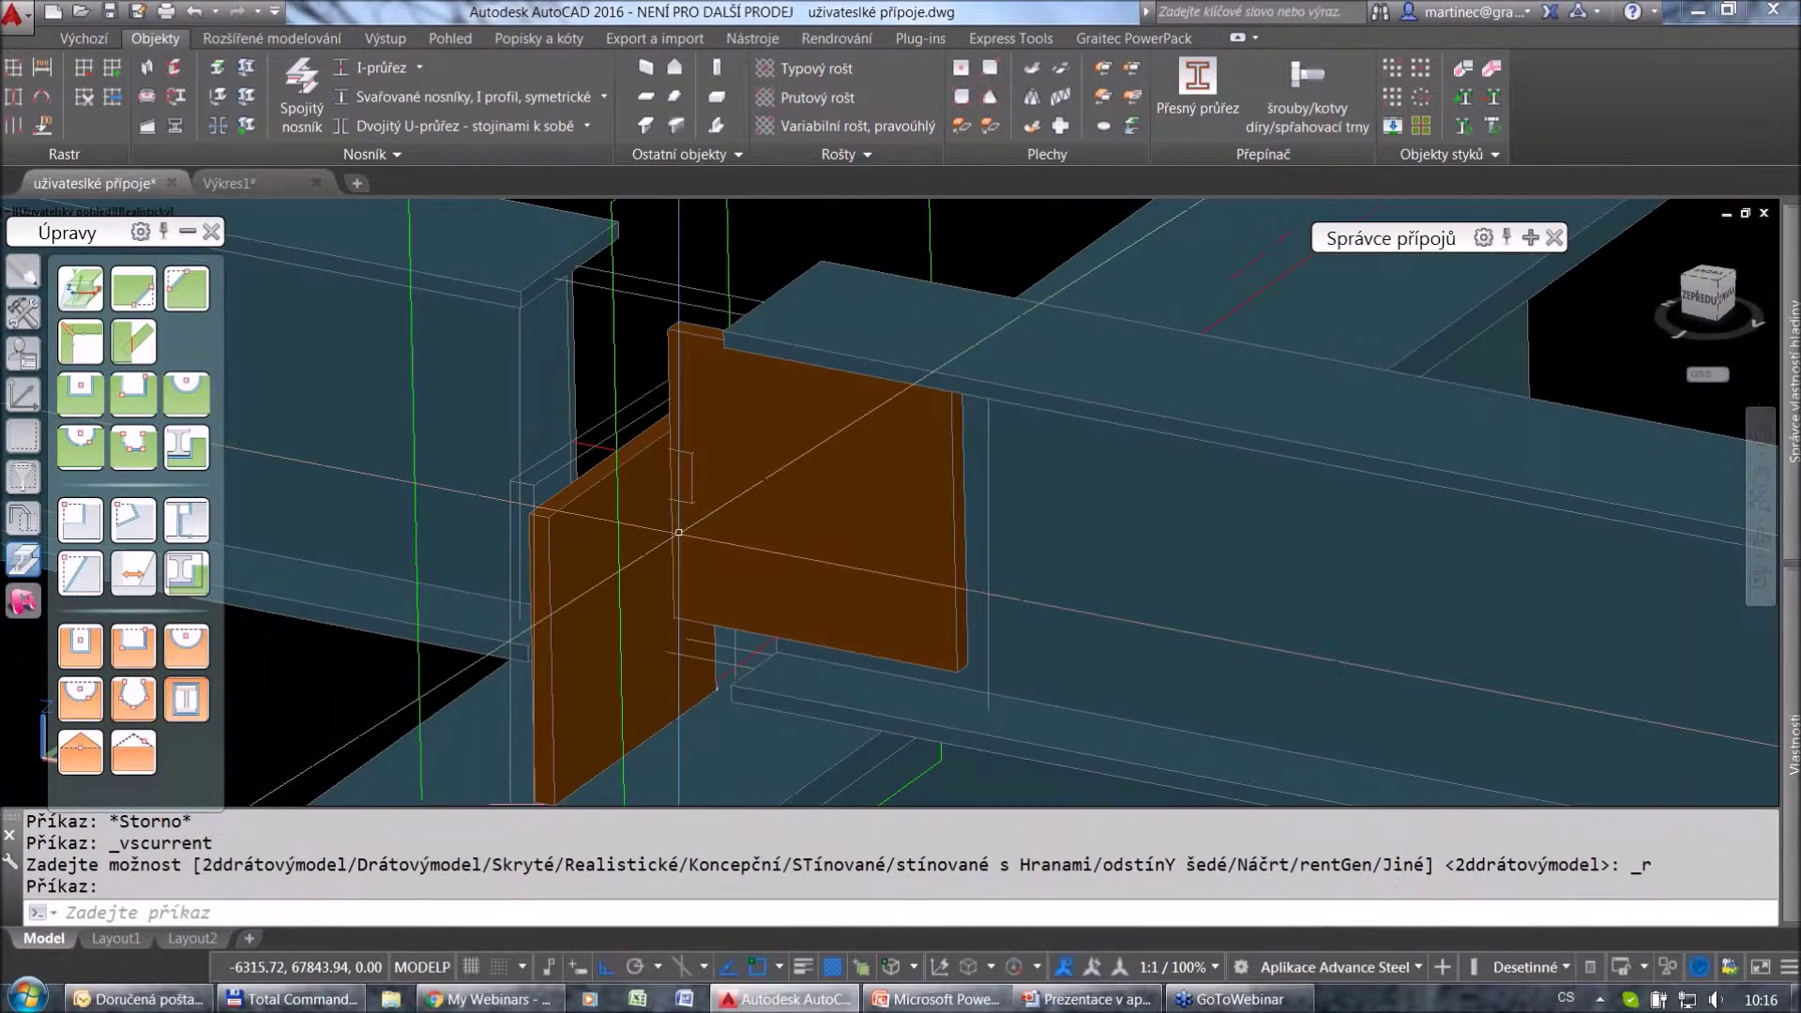
Set the upright girder plate's height (3. Výška) to 190 and width (4. Šířka) to 150, and close its properties.
double_click(638, 423)
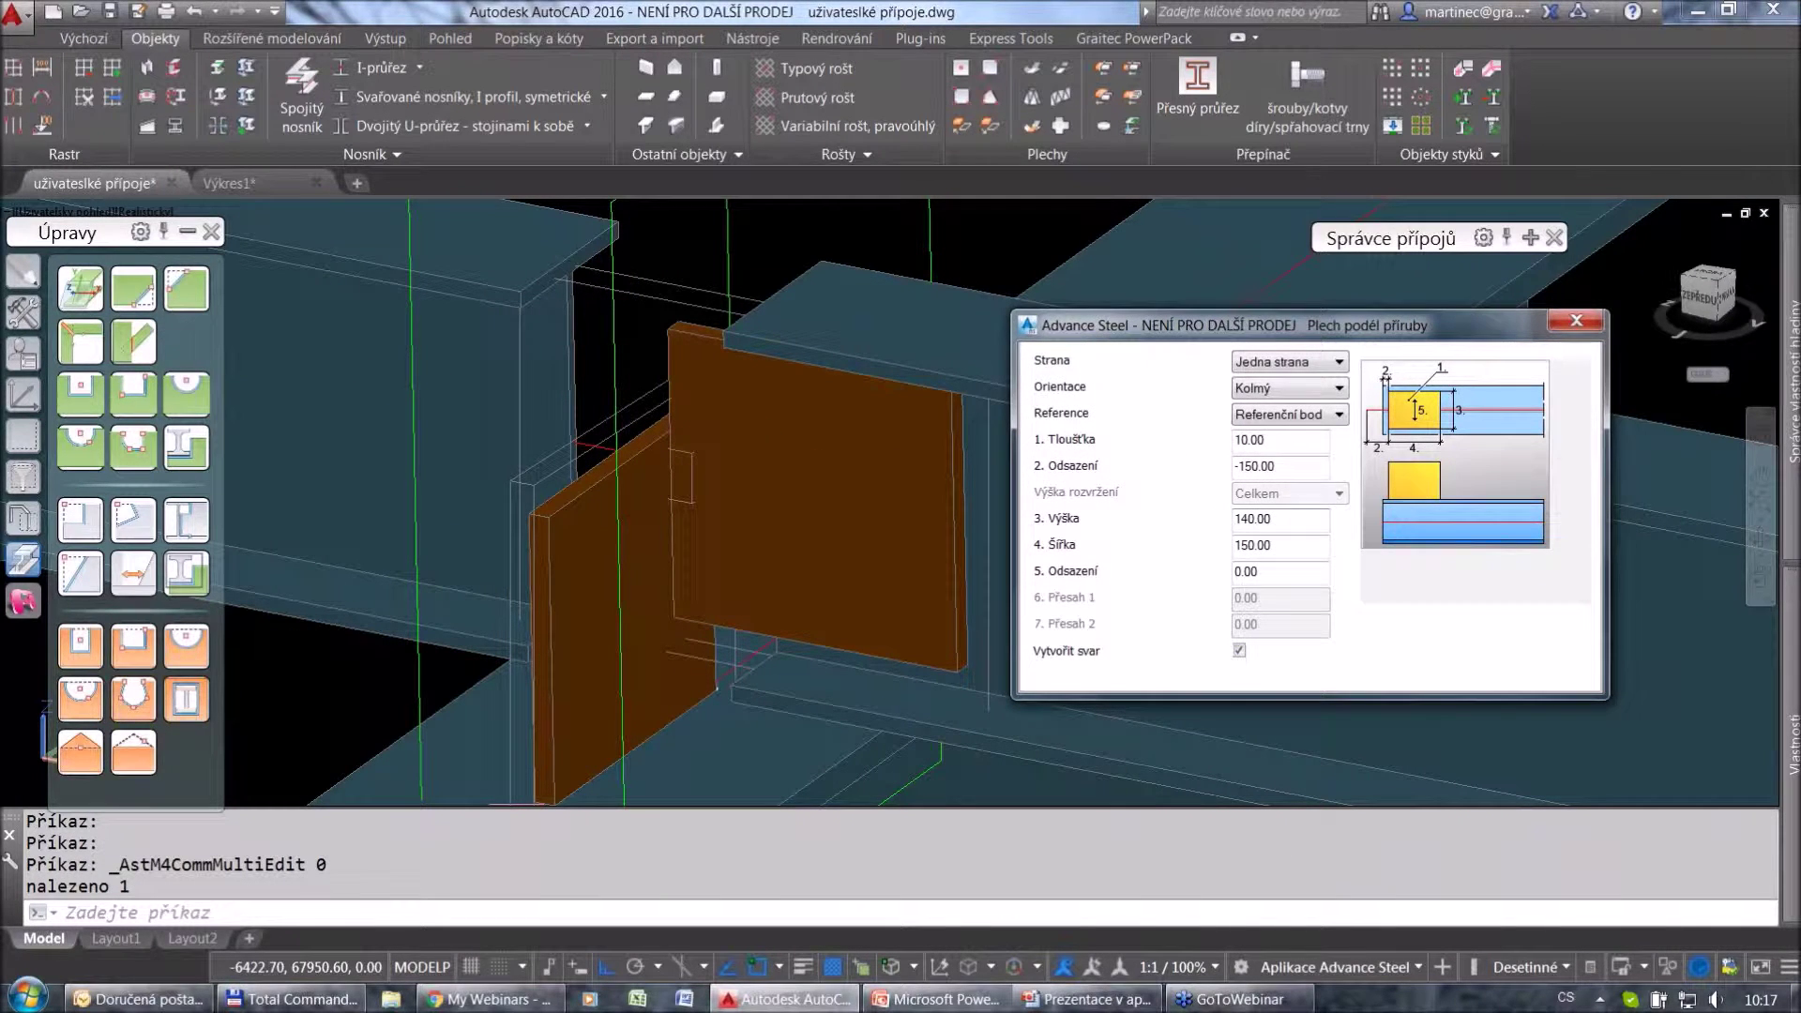
left_click(1258, 518)
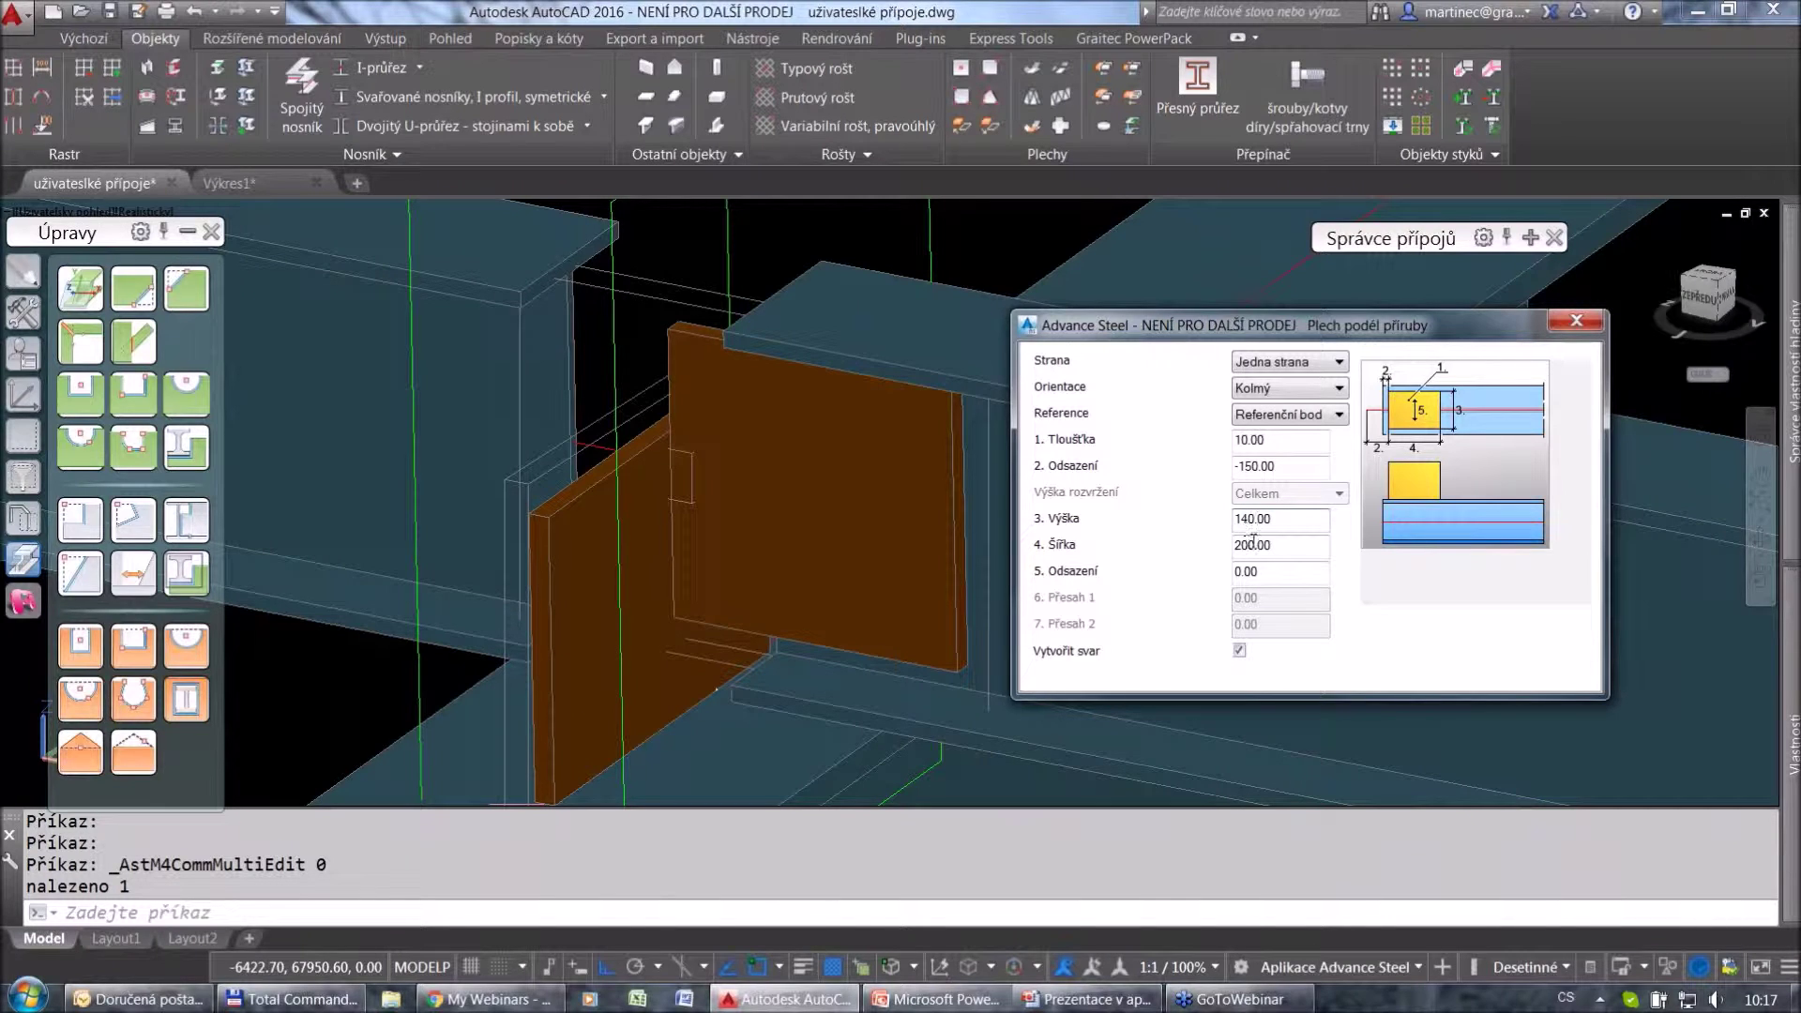
left_click_drag(1251, 544, 1196, 548)
left_click(1246, 519)
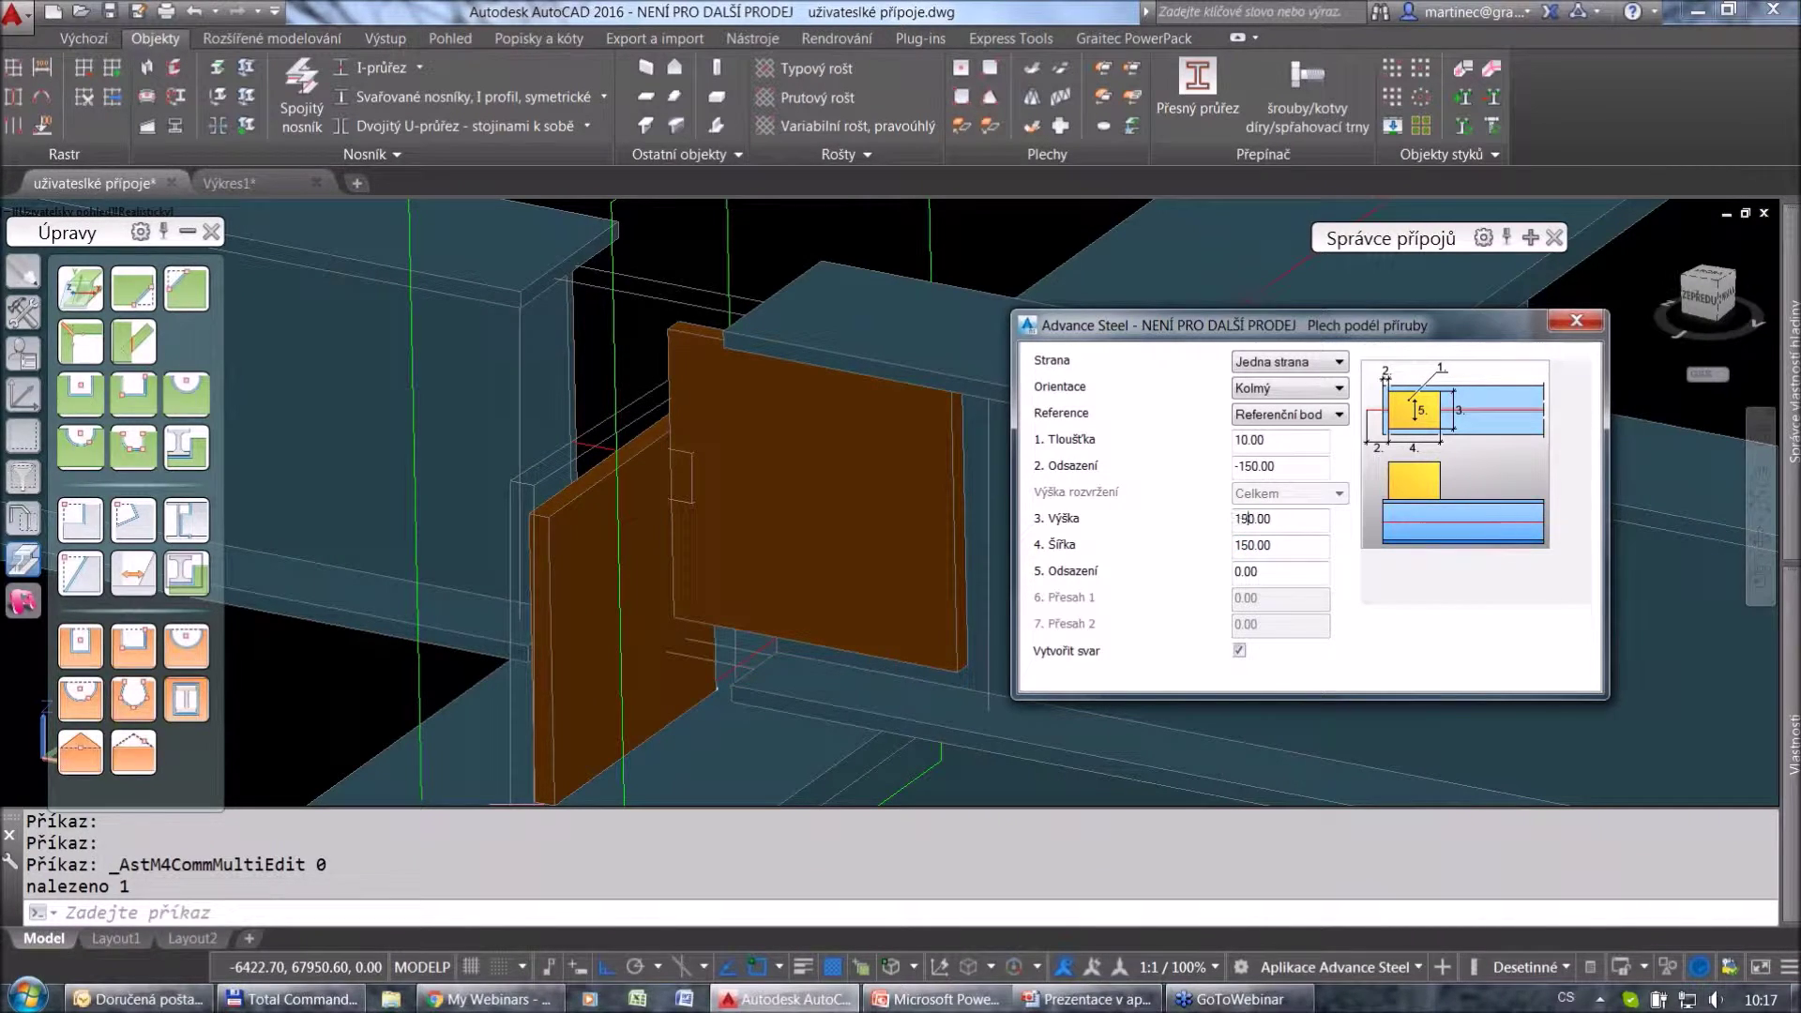
left_click(1577, 320)
Switch to the 2D wireframe style and insert a plate along the left-hand purlin's web, picking a reference point at the upright girder plate.
scroll(806, 610, "down", 2)
middle_click_drag(797, 614, 910, 610, "shift")
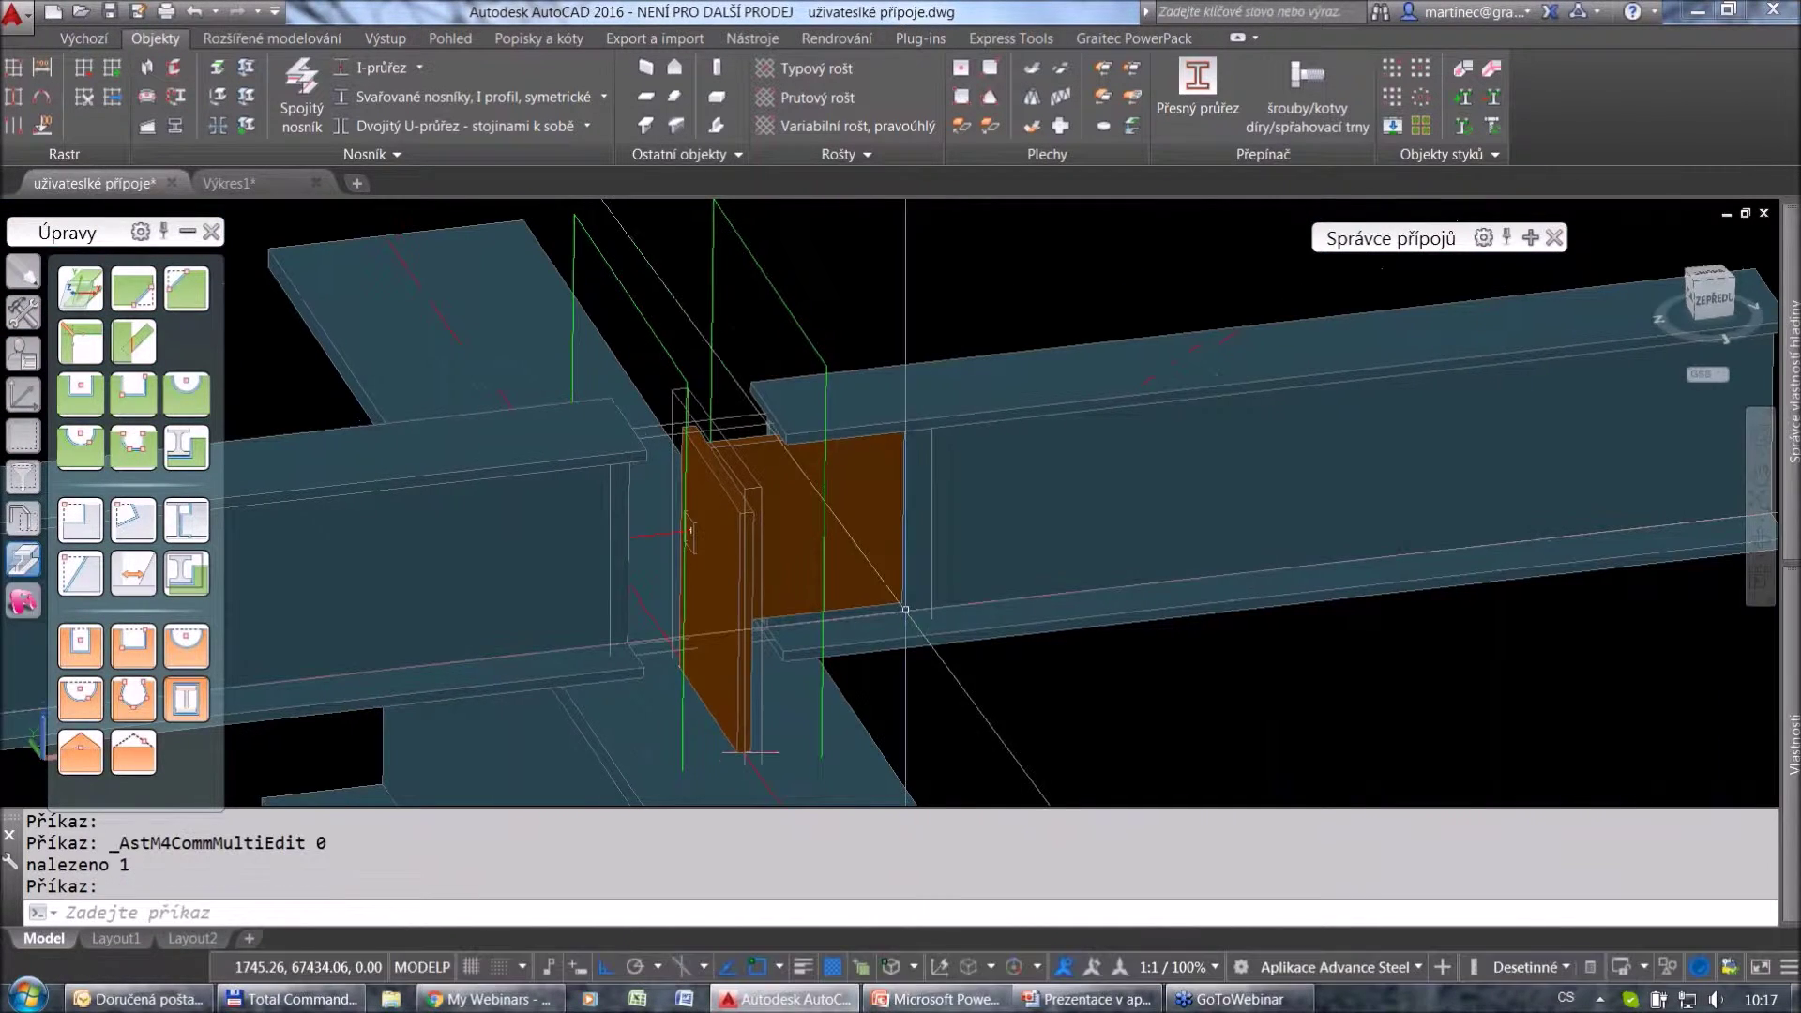
left_click(143, 212)
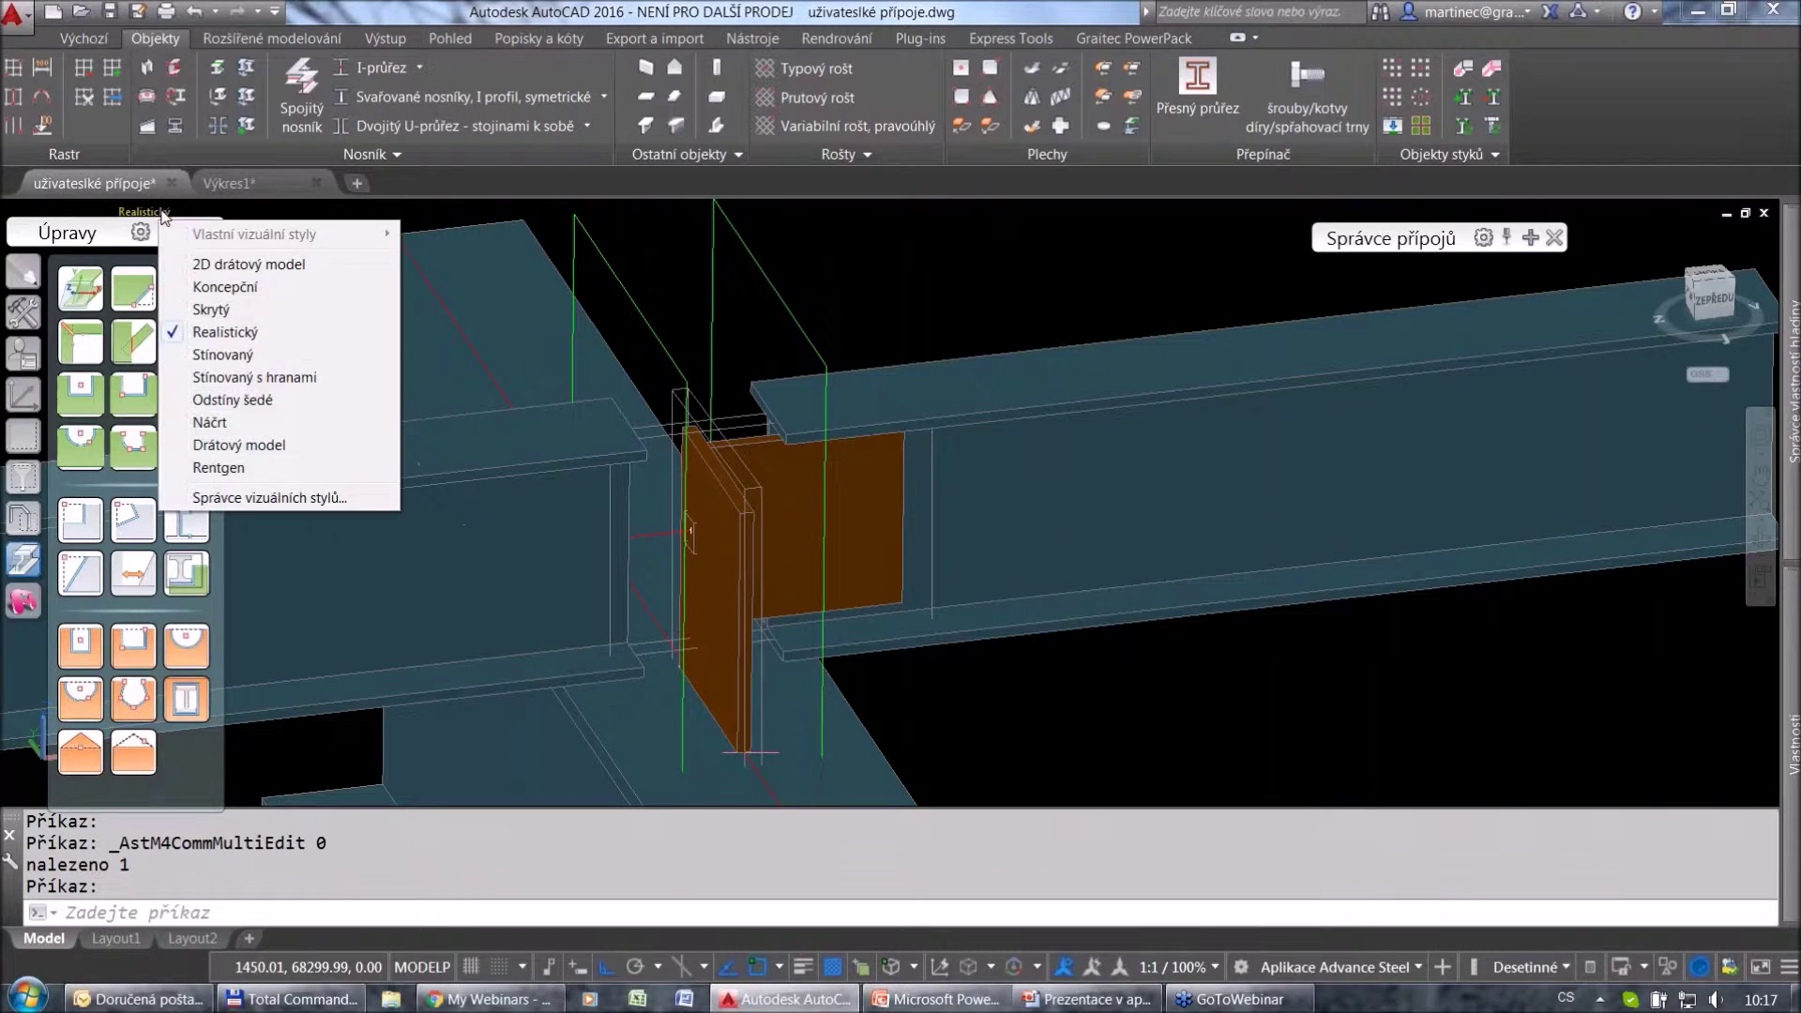
left_click(200, 266)
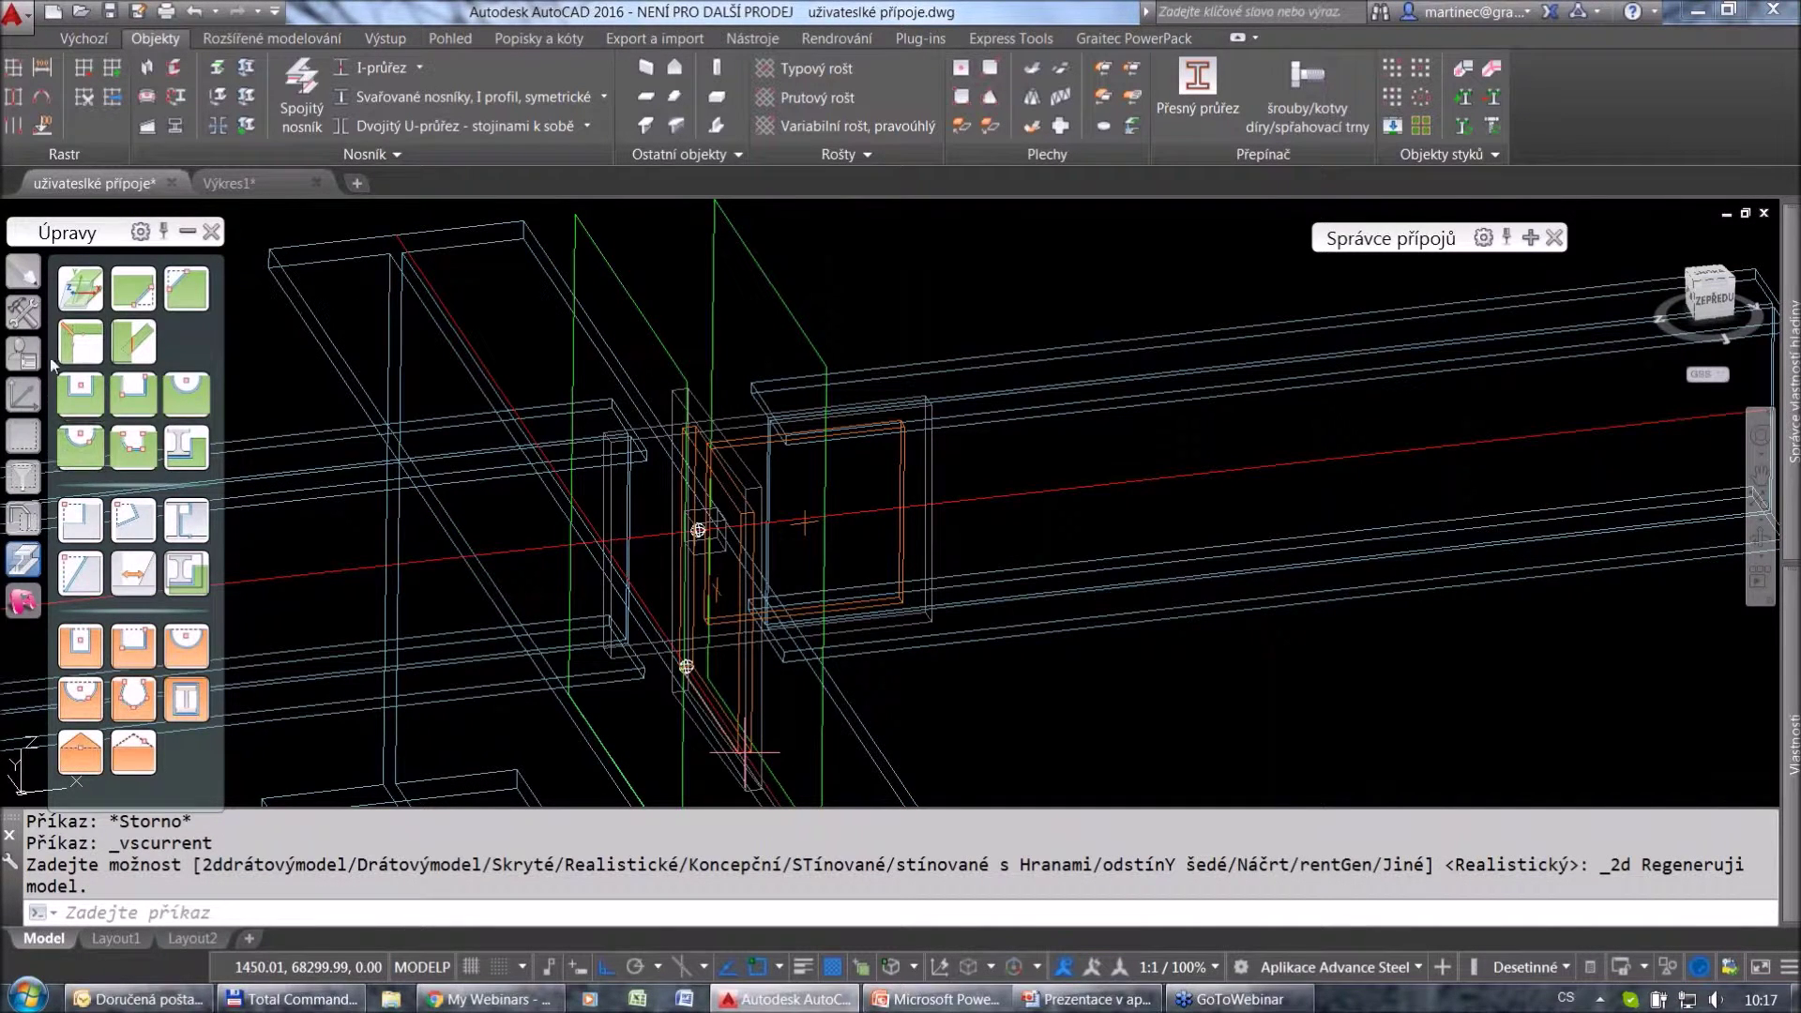
left_click(21, 358)
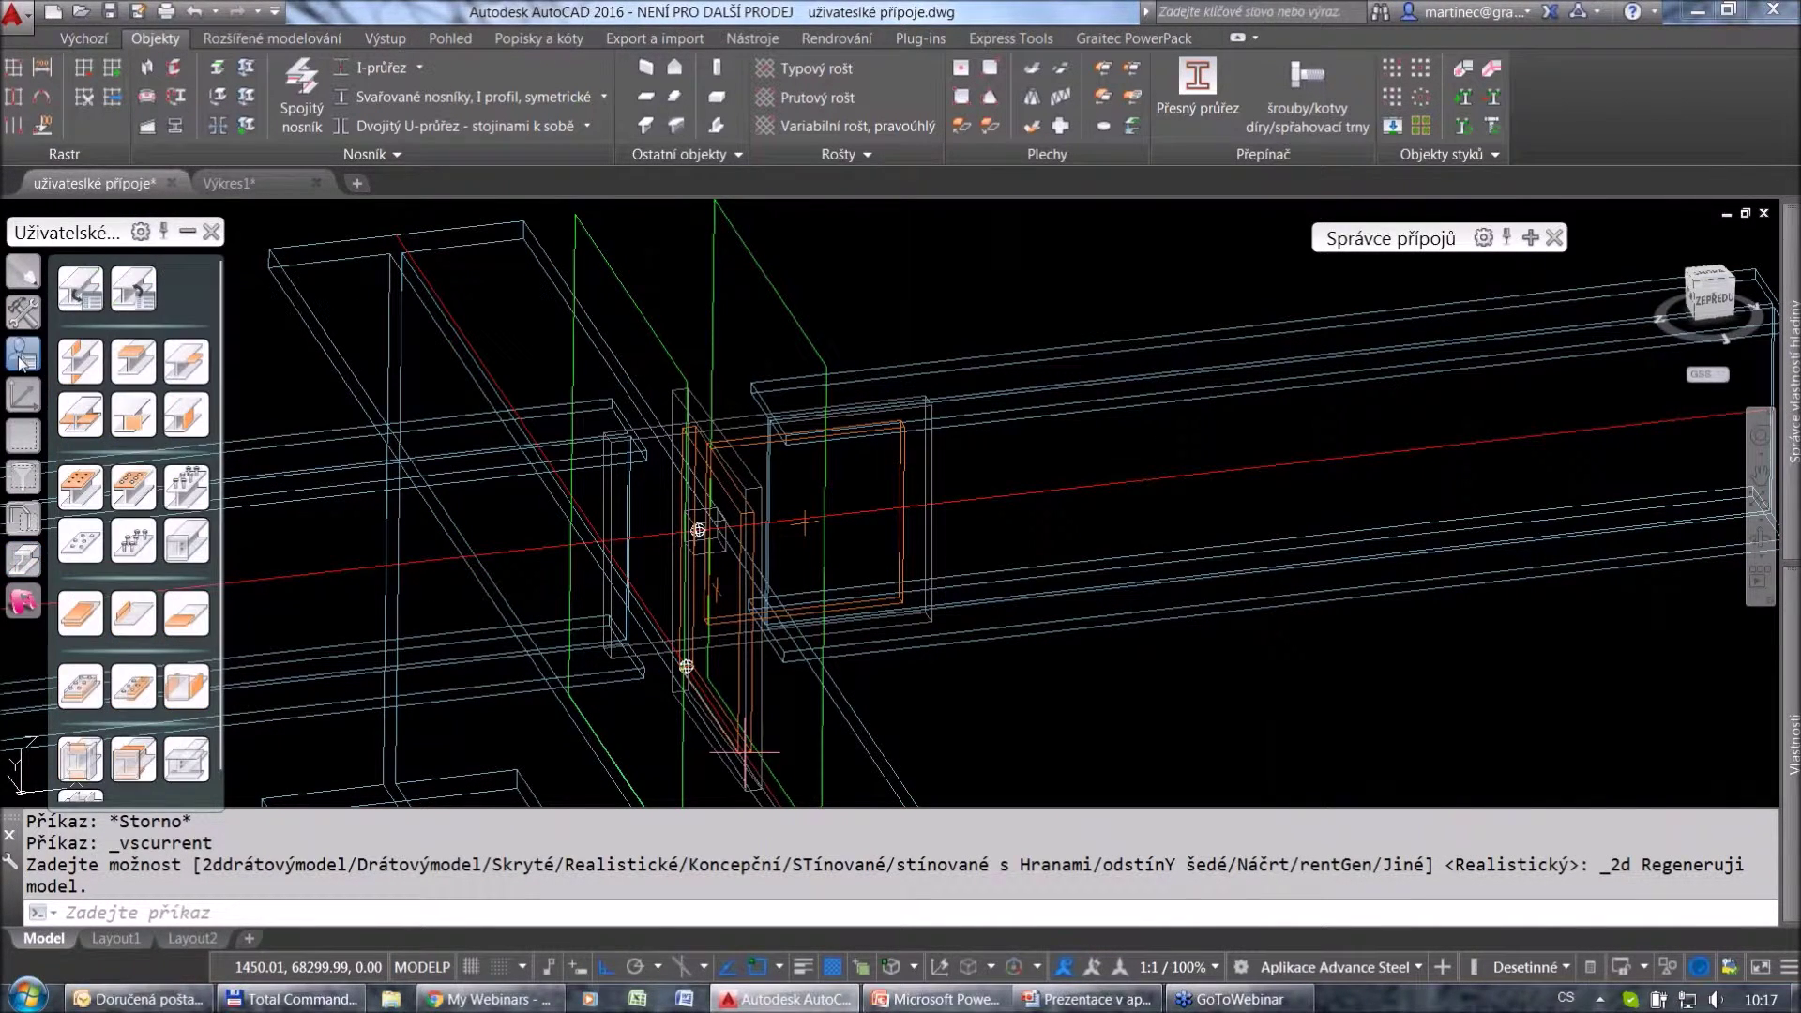
left_click(81, 415)
left_click(504, 468)
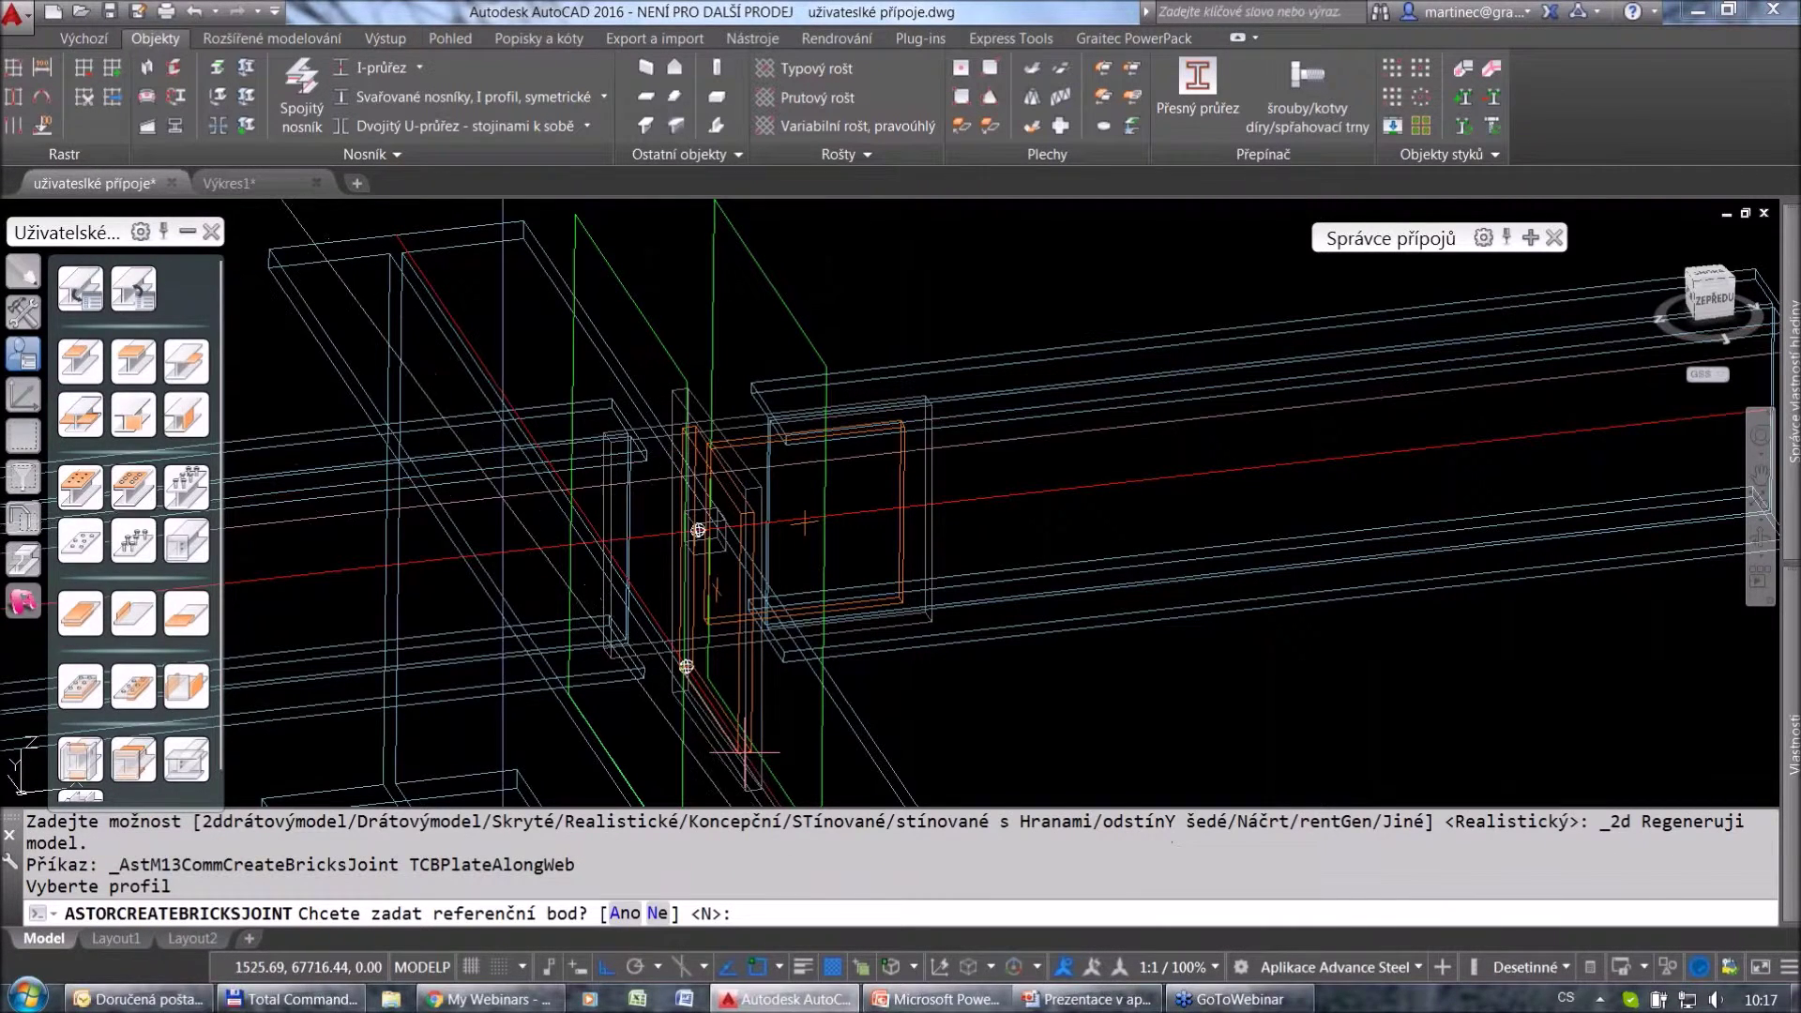
scroll(699, 534, "up", 6)
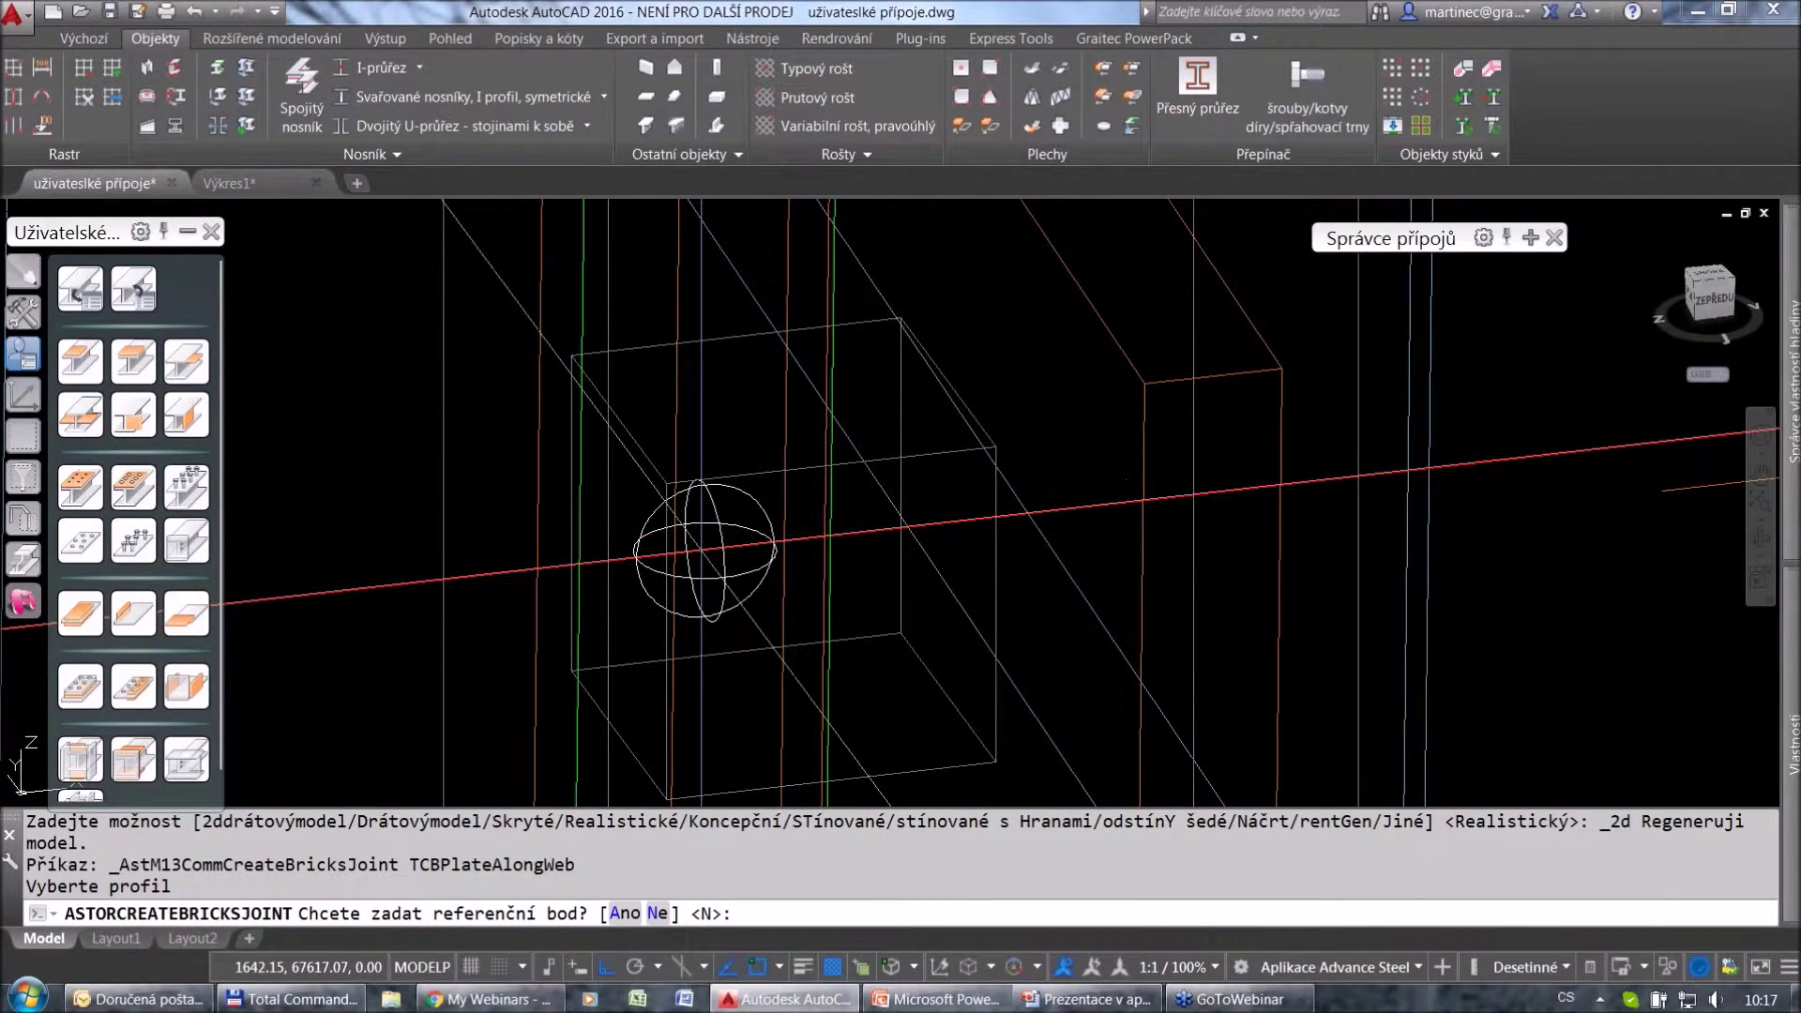
type("a")
key("Return")
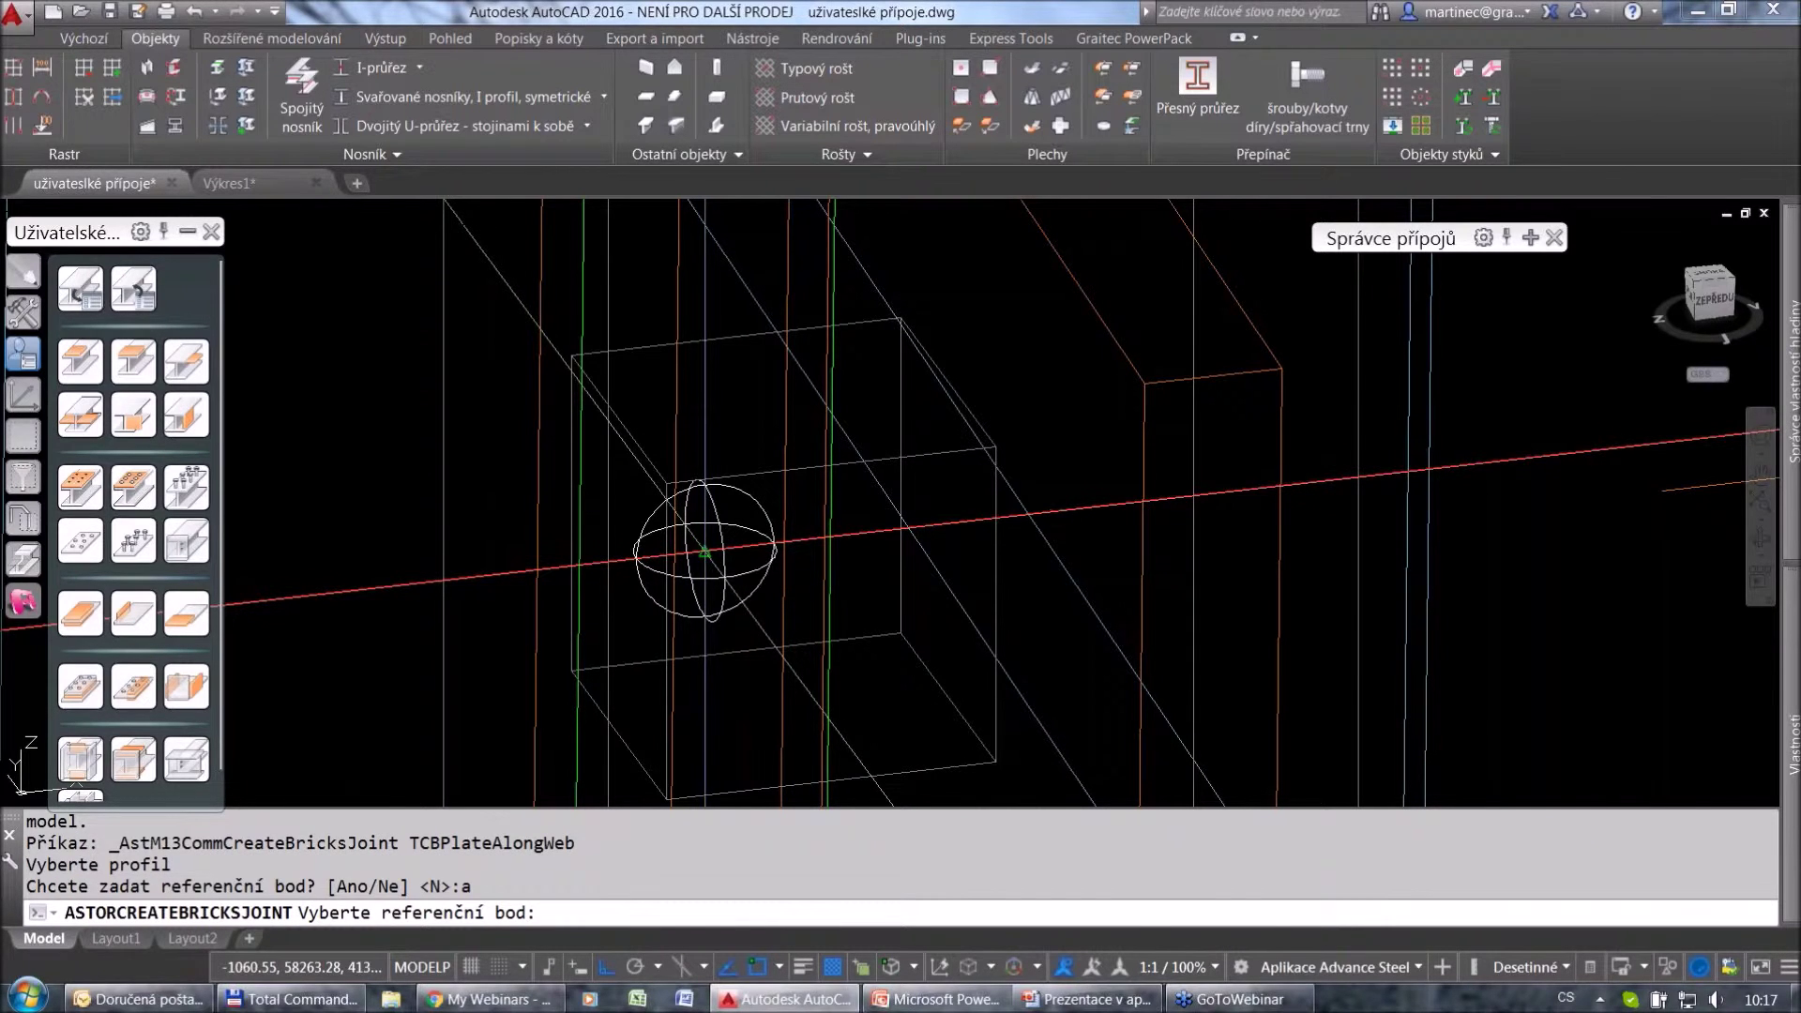
left_click(703, 551)
Set the left-hand purlin web plate's side to Druhá strana and offset (2. Odsazení) to -50, and close its properties.
scroll(512, 486, "down", 3)
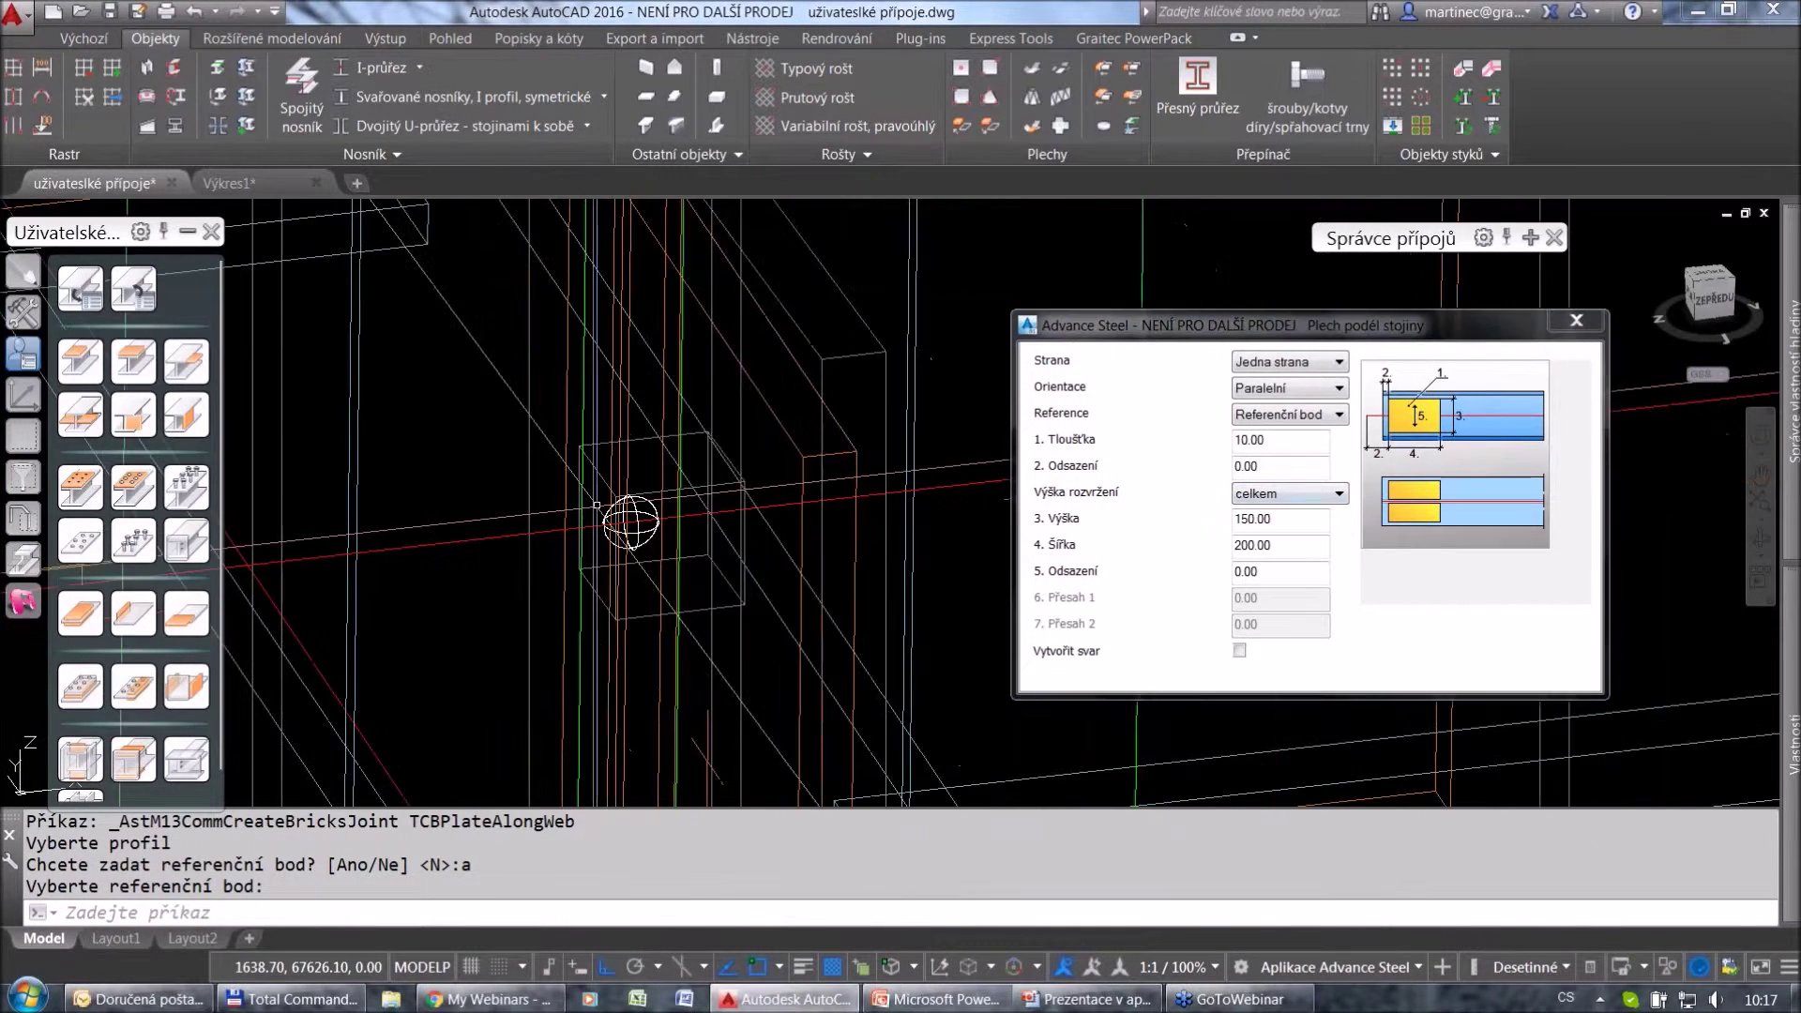
left_click(1279, 369)
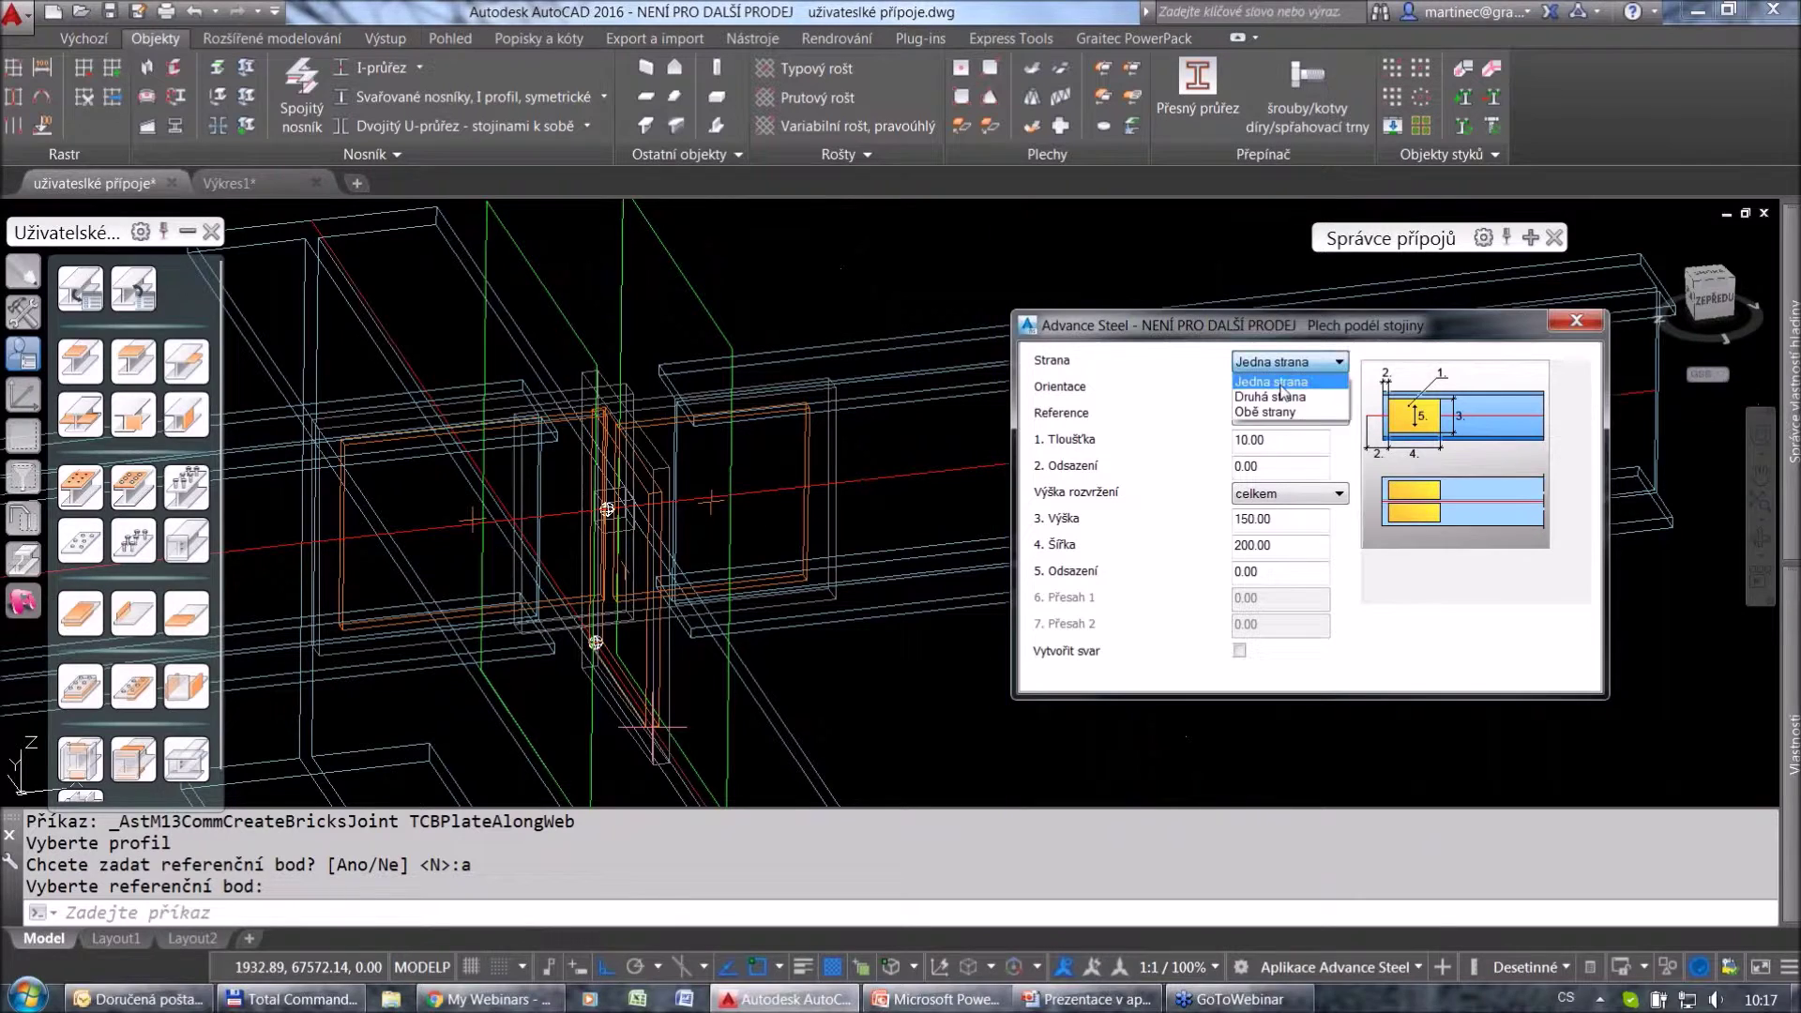
left_click(1285, 390)
left_click(1311, 463)
type("-50")
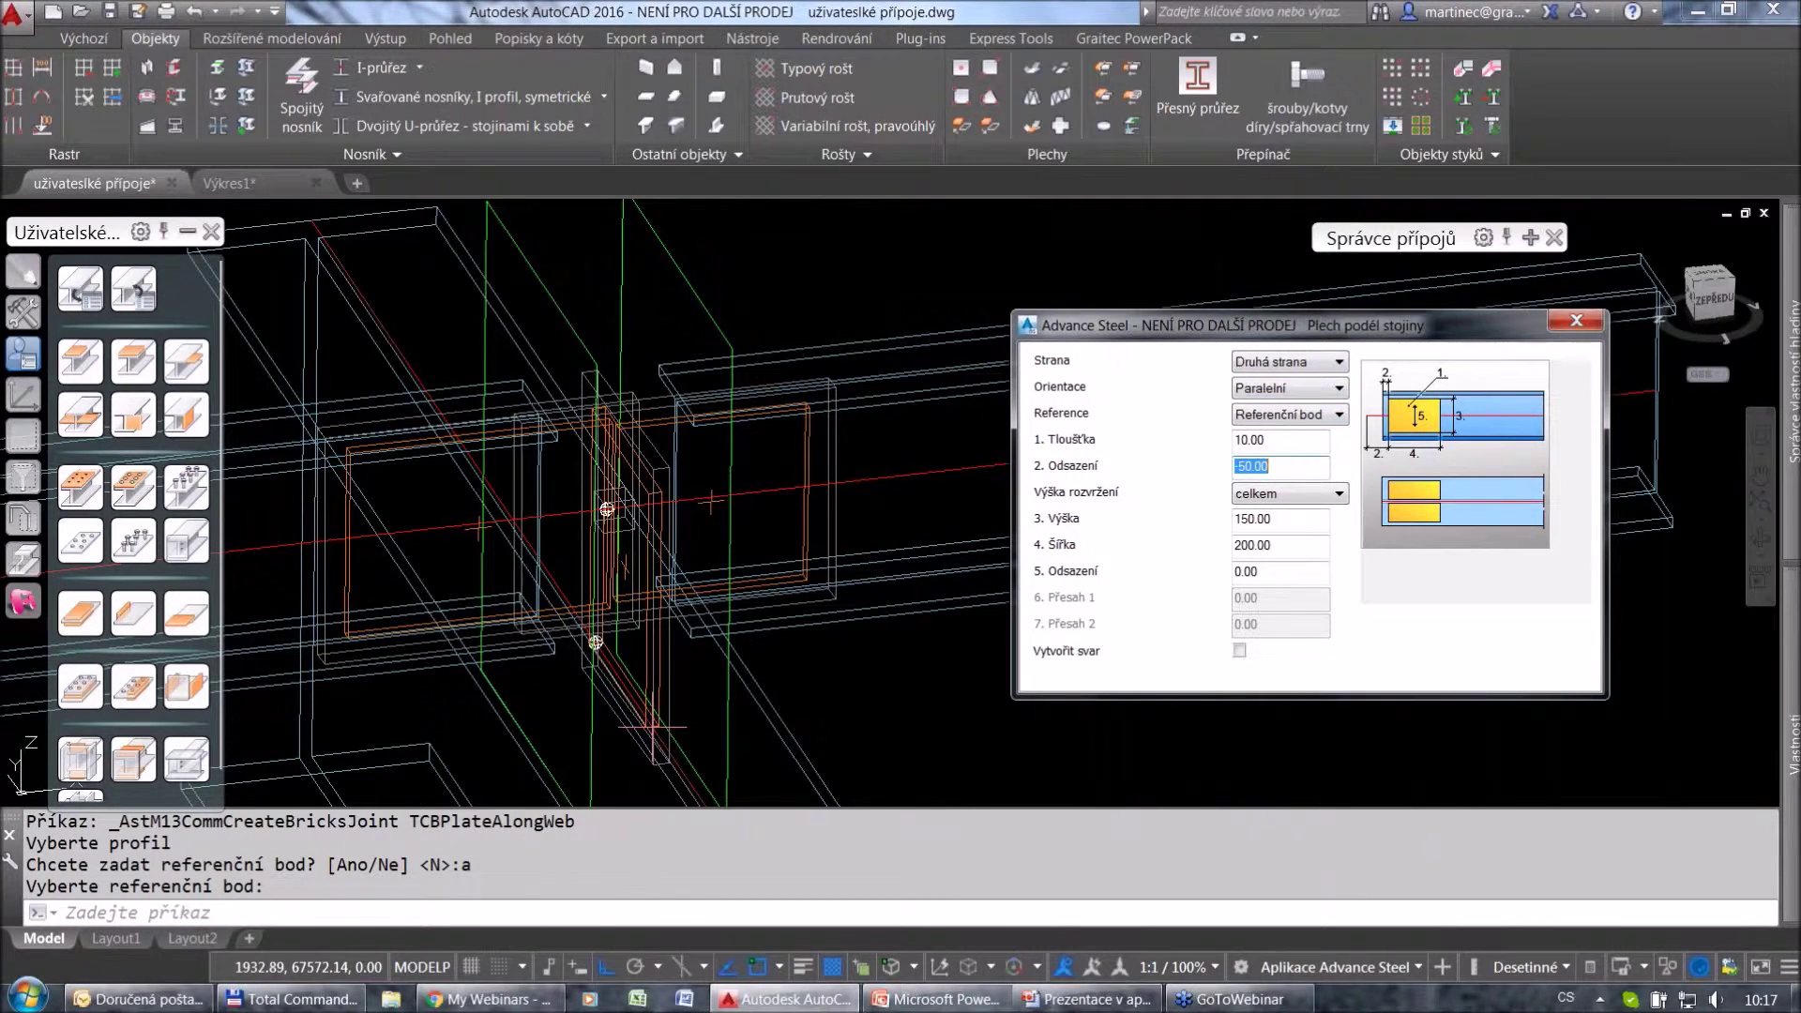
key("Return")
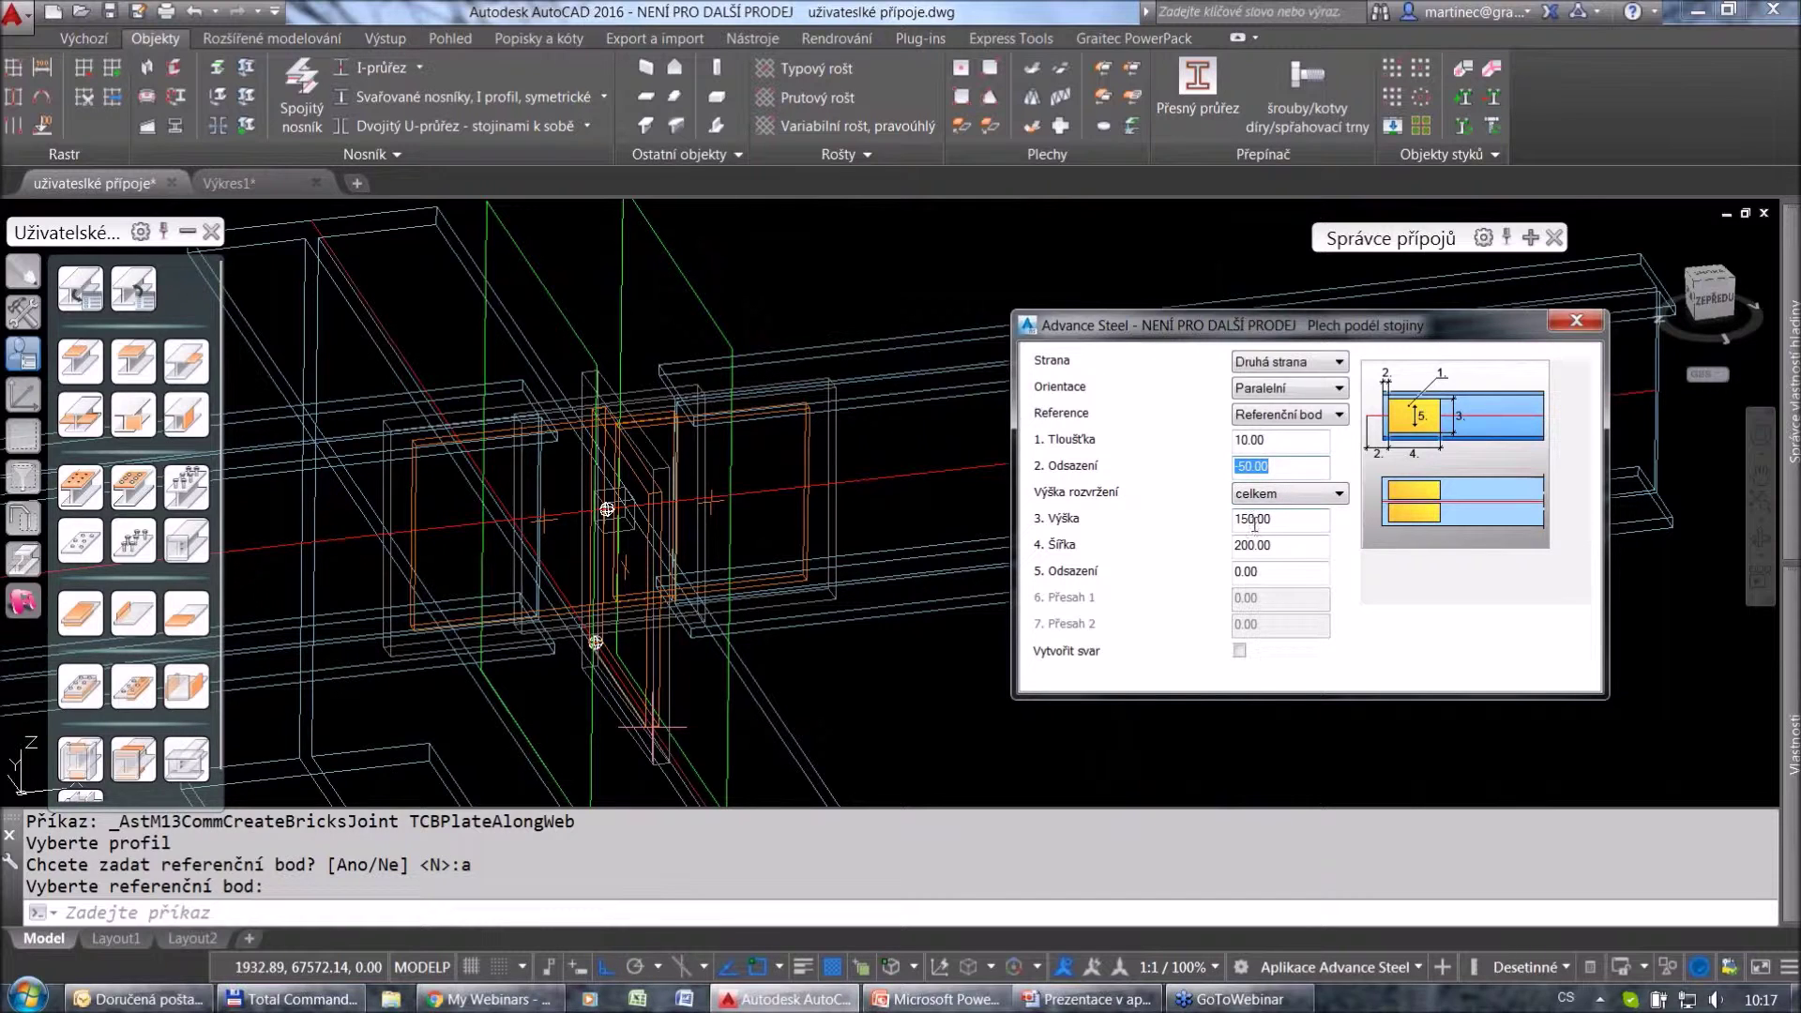
left_click(1244, 521)
left_click(1260, 547)
left_click(1575, 320)
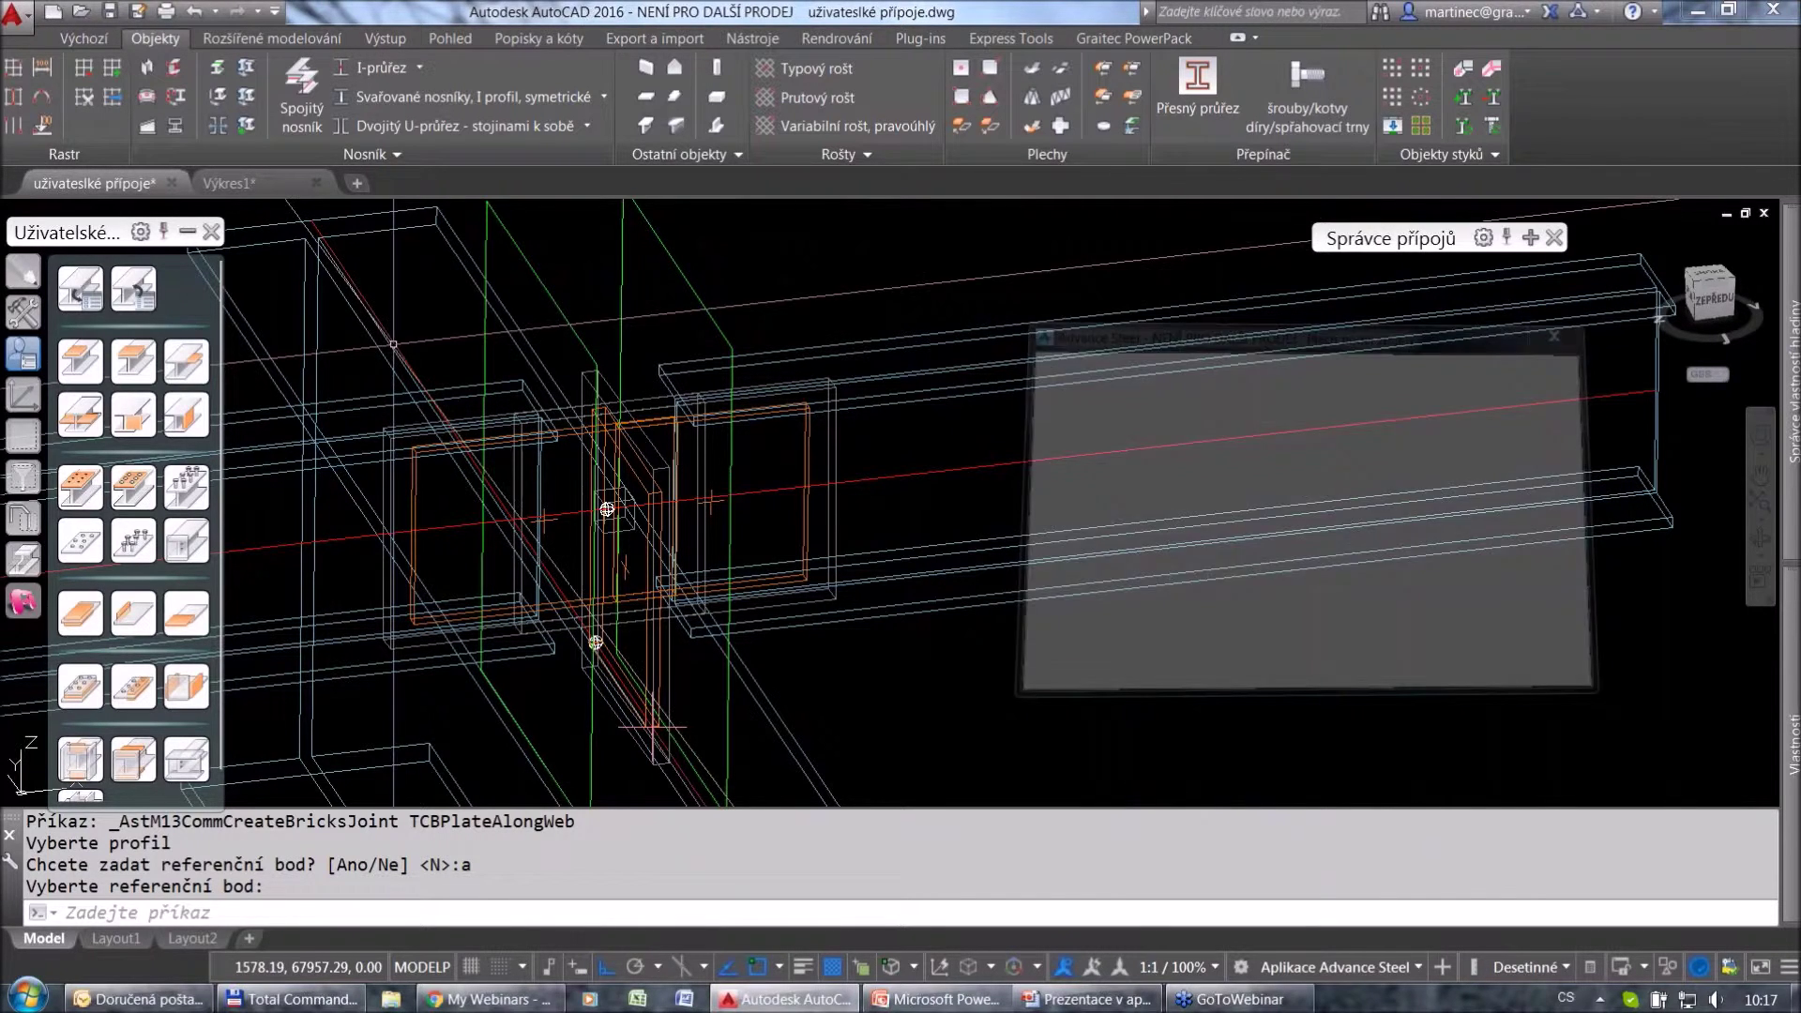
Trim the left-hand purlin web plate against the upright girder plate with Odříznutí podle pásnice, enabling weld creation (Vytvořit svar).
left_click(23, 560)
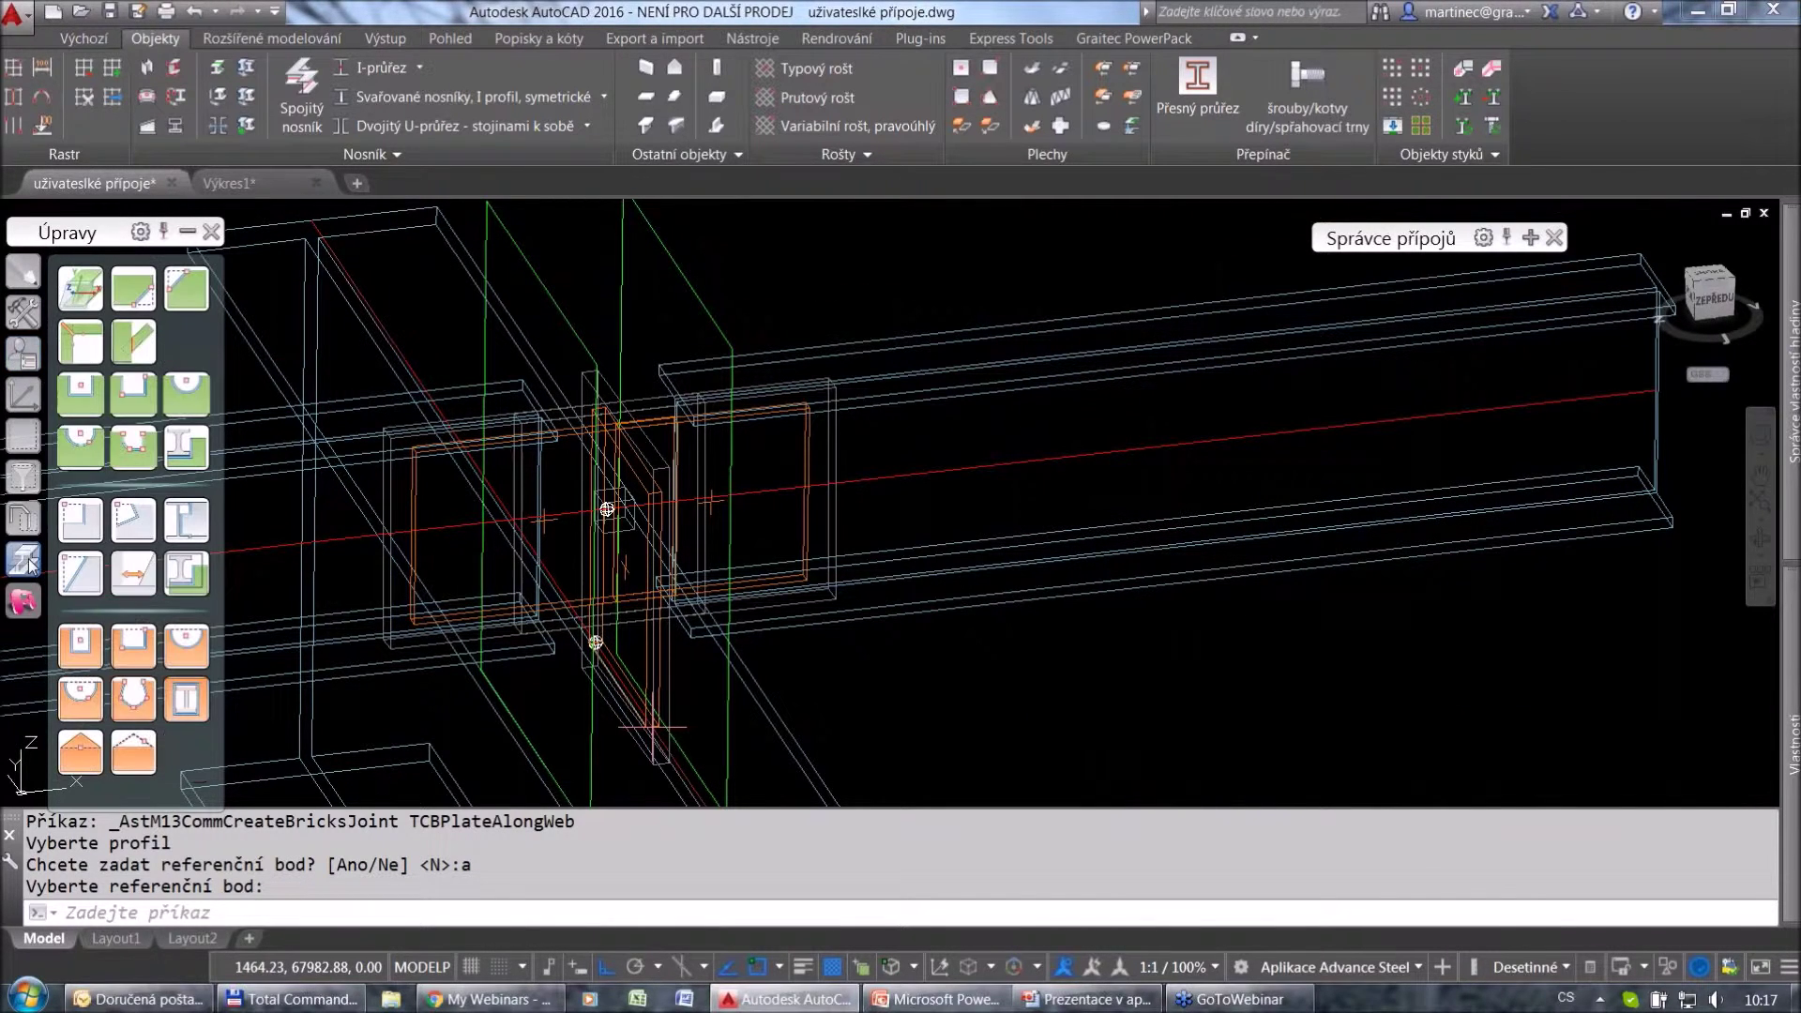
left_click(133, 343)
scroll(595, 415, "up", 5)
left_click(596, 416)
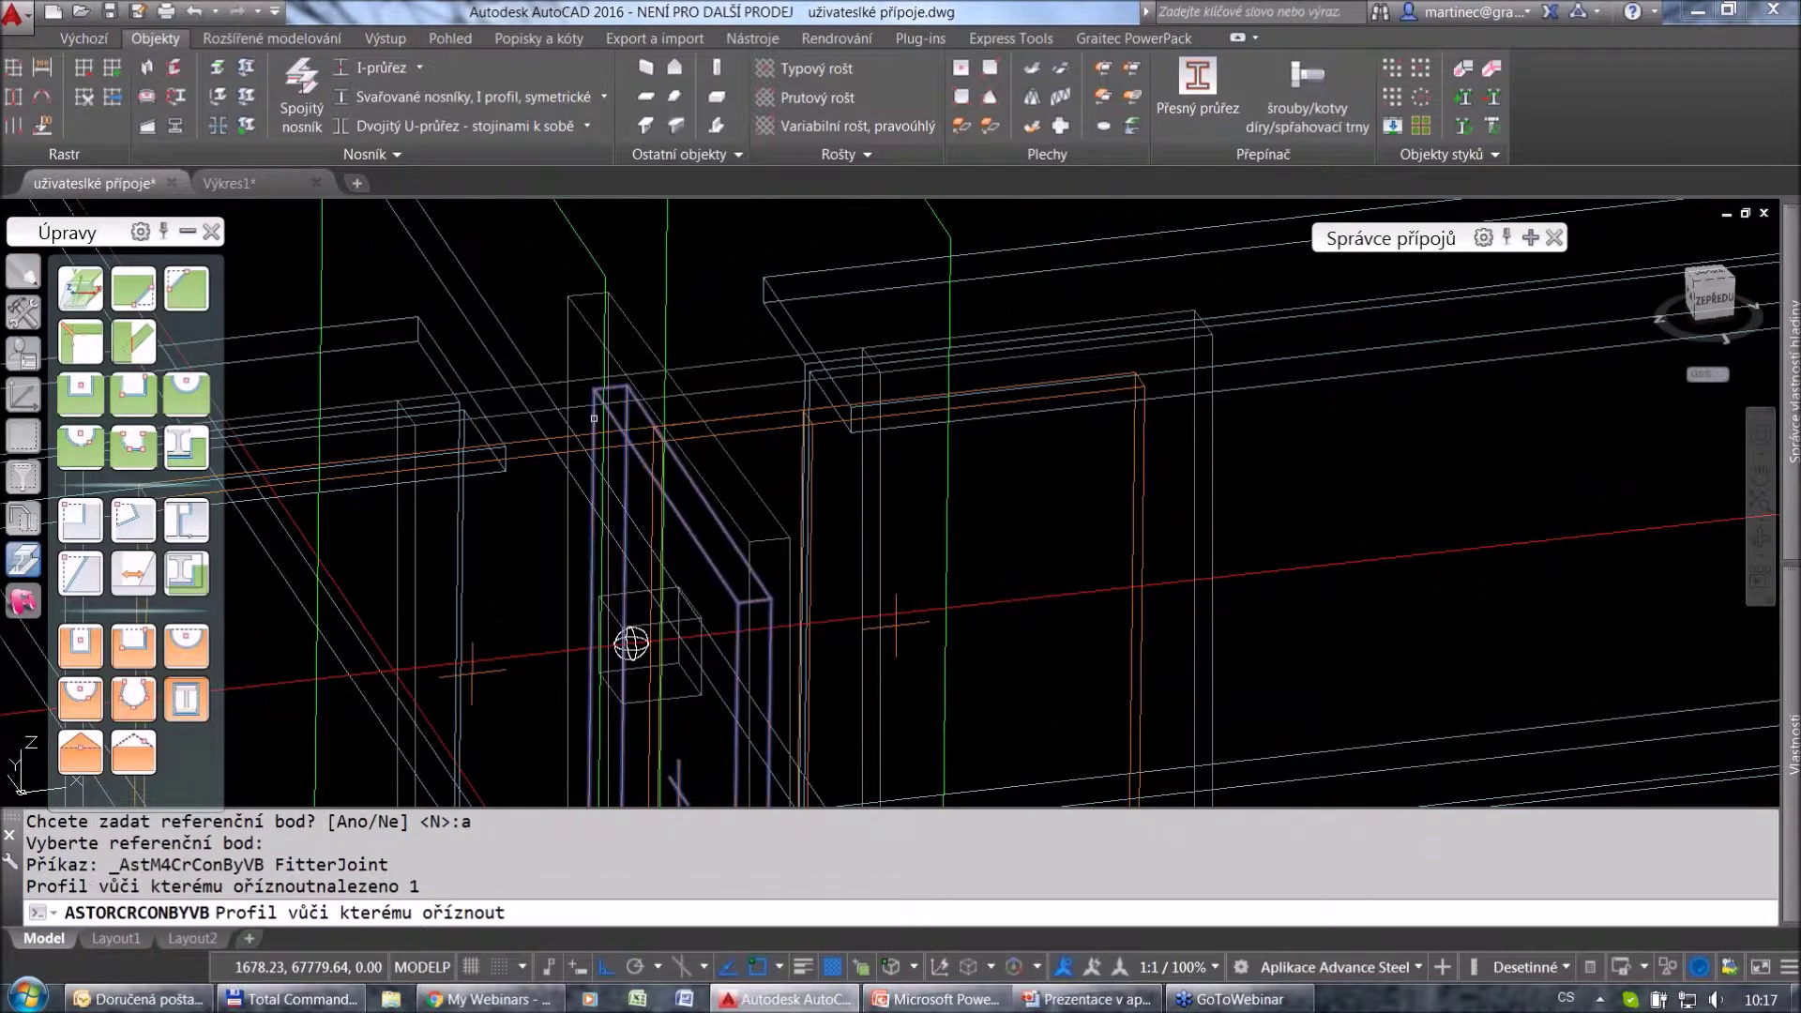
key("Return")
left_click(809, 421)
key("Return")
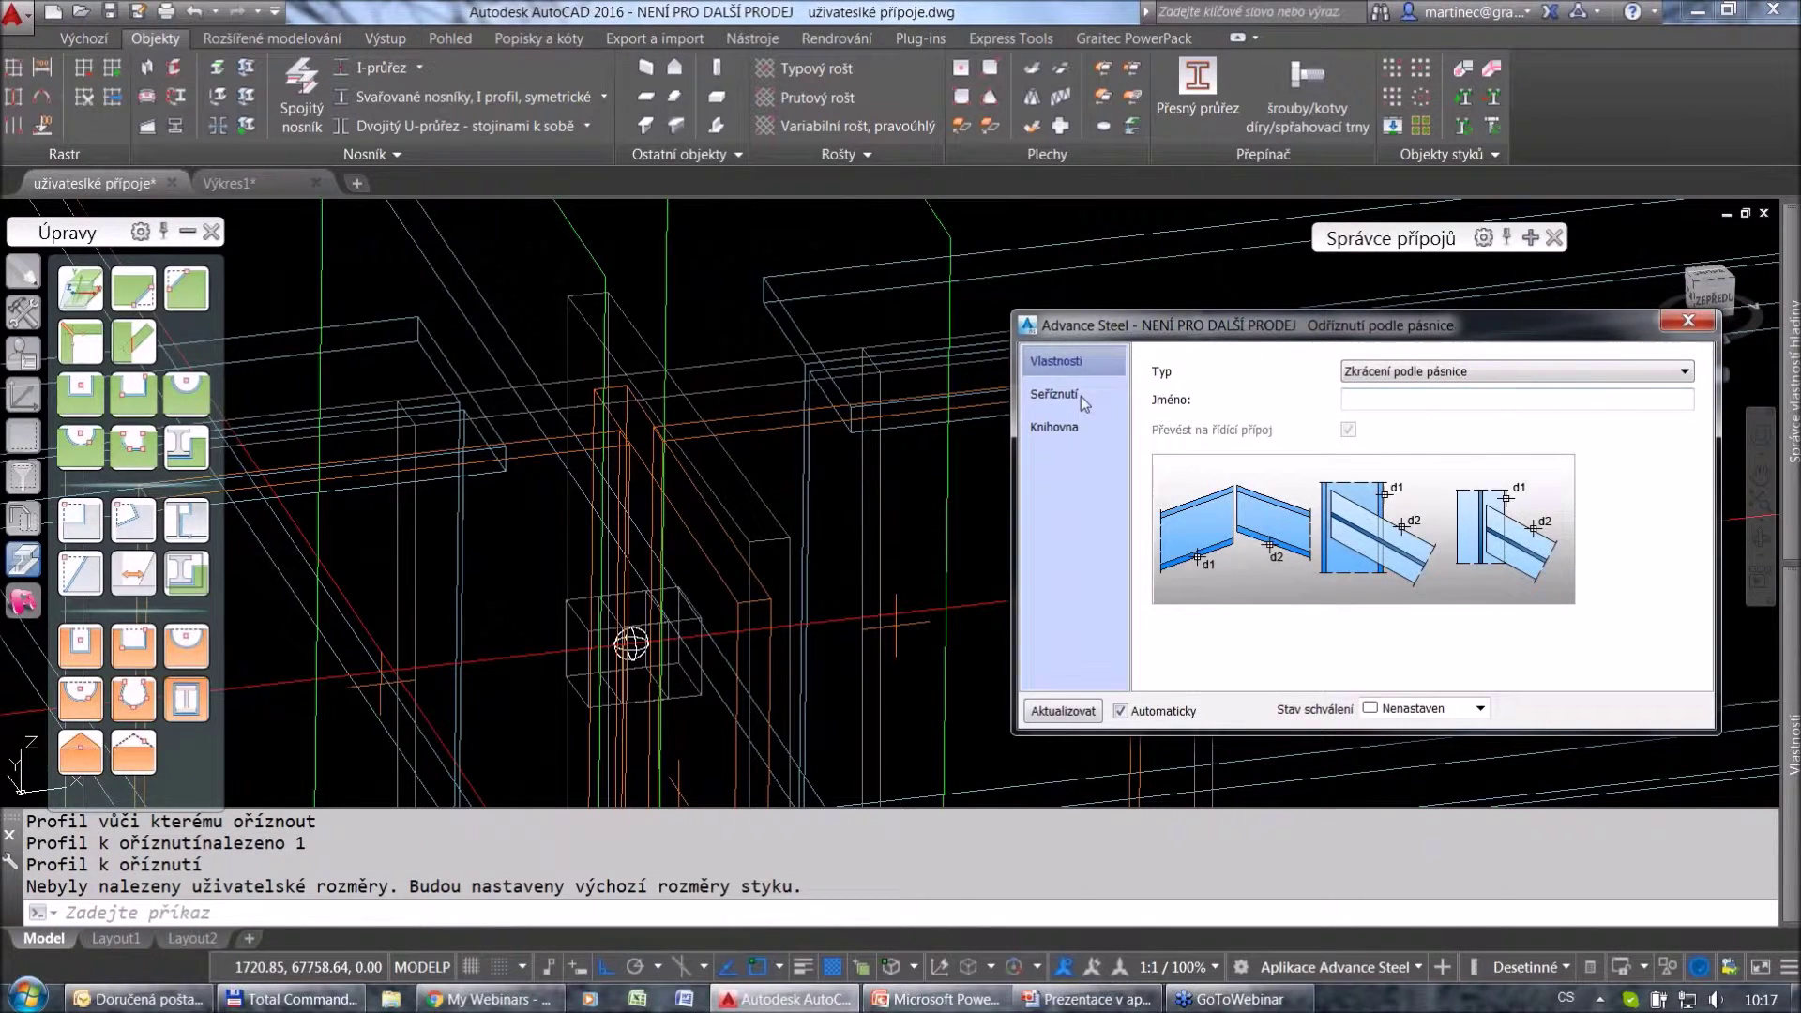
left_click(1054, 395)
left_click(1350, 469)
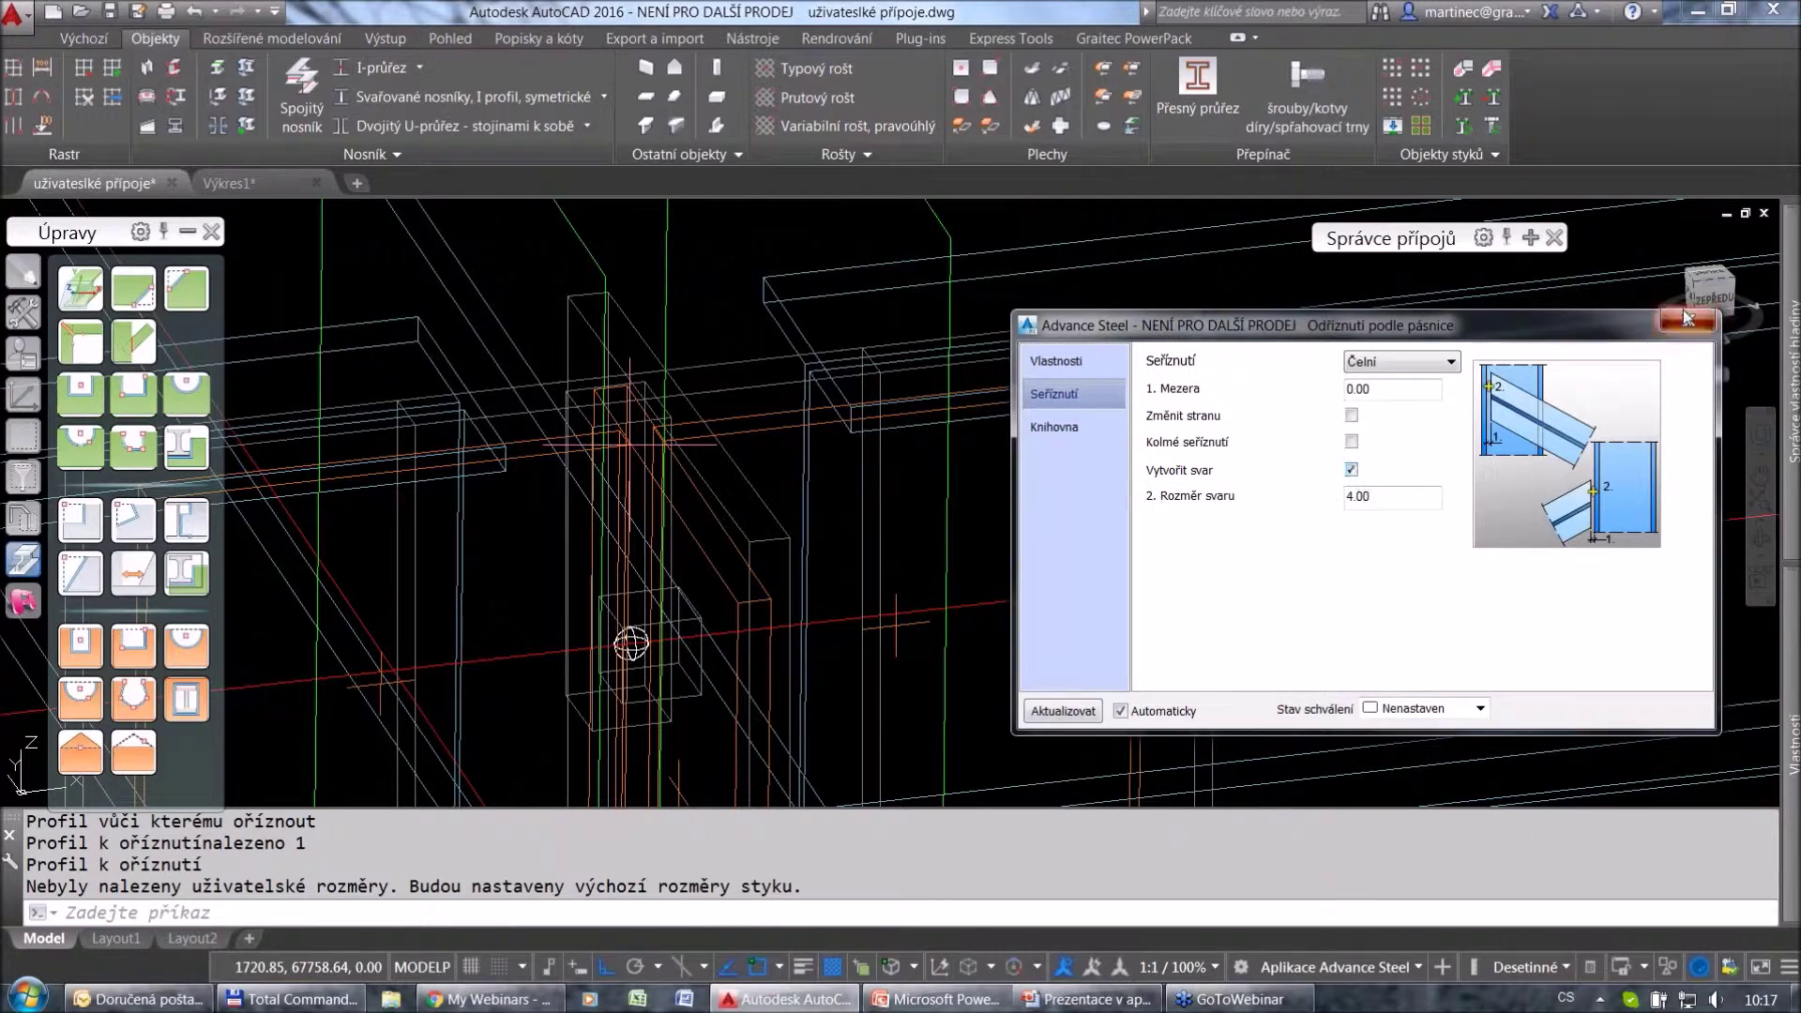
left_click(1686, 318)
Enable weld creation (Vytvořit svar) in the other web plate's trim connection and close its properties.
middle_click_drag(938, 526, 666, 591, "shift")
double_click(667, 591)
left_click(1058, 394)
left_click(1351, 469)
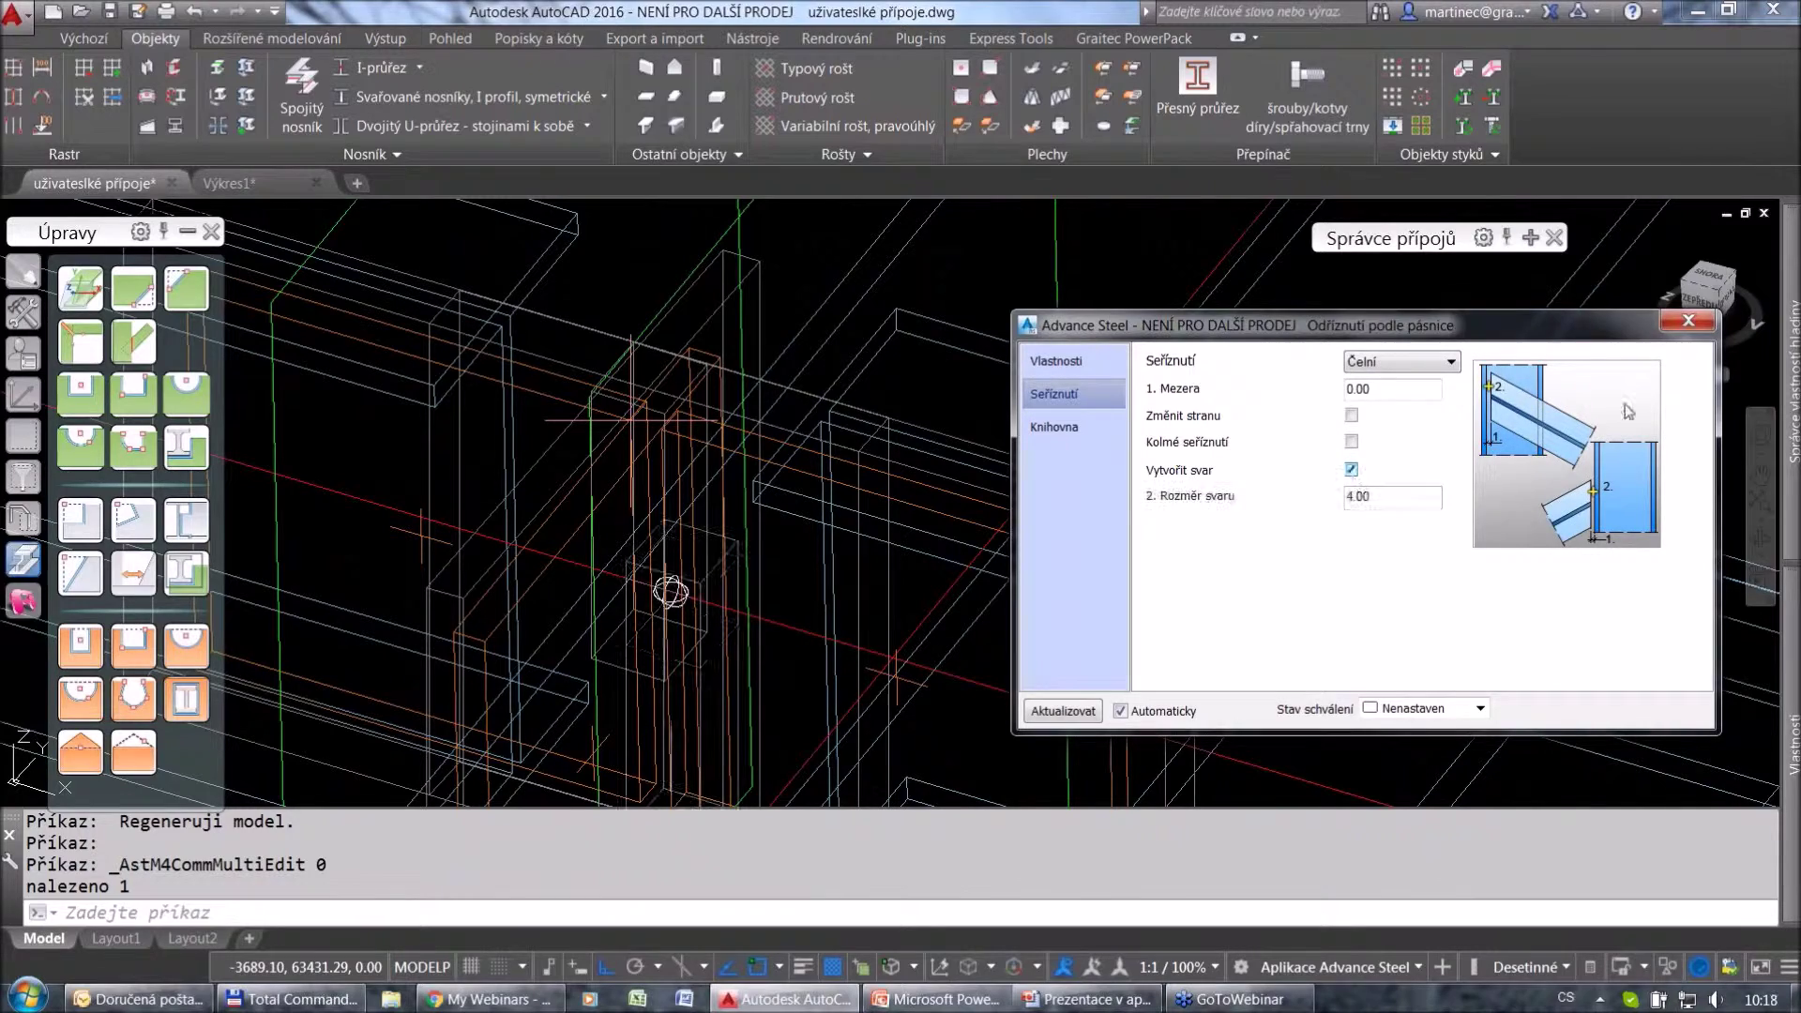
left_click(1698, 326)
Display the finished plate arrangement in the Realistic visual style.
scroll(1360, 502, "down", 2)
middle_click_drag(999, 605, 1097, 610, "shift")
middle_click_drag(1092, 514, 1052, 516, "shift")
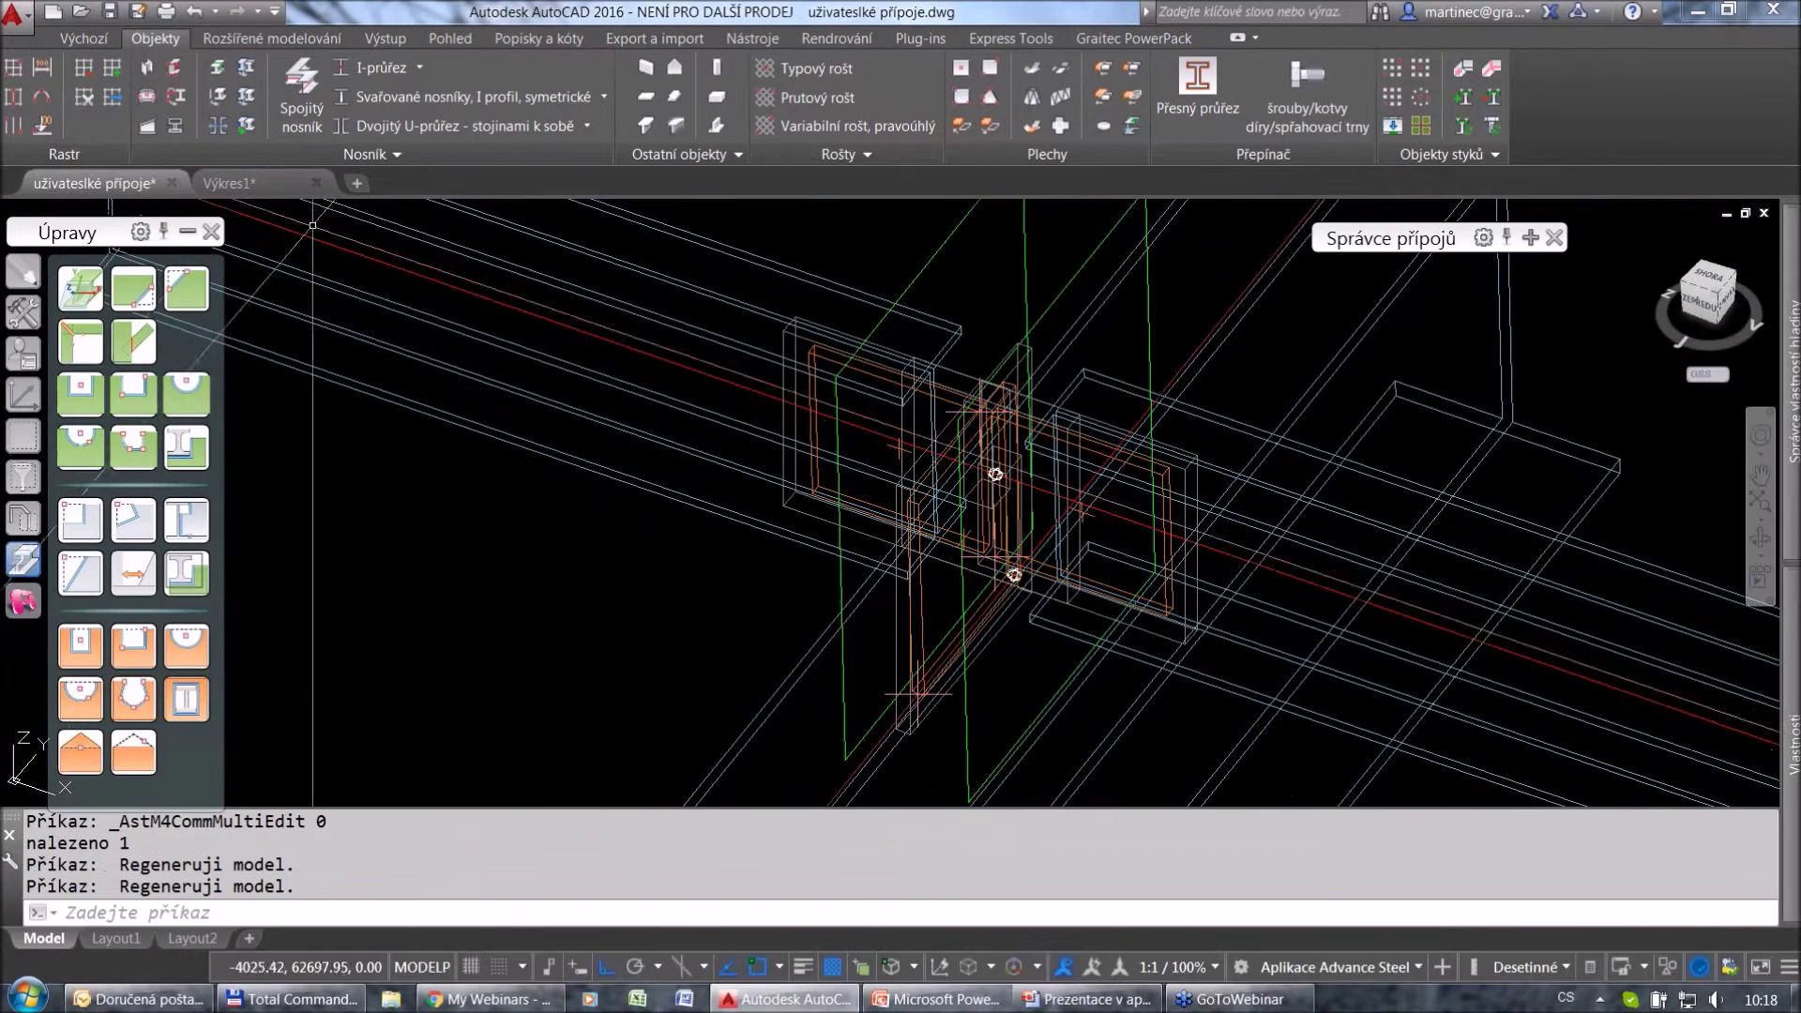
left_click(167, 218)
left_click(282, 356)
middle_click_drag(1134, 488, 1088, 509, "shift")
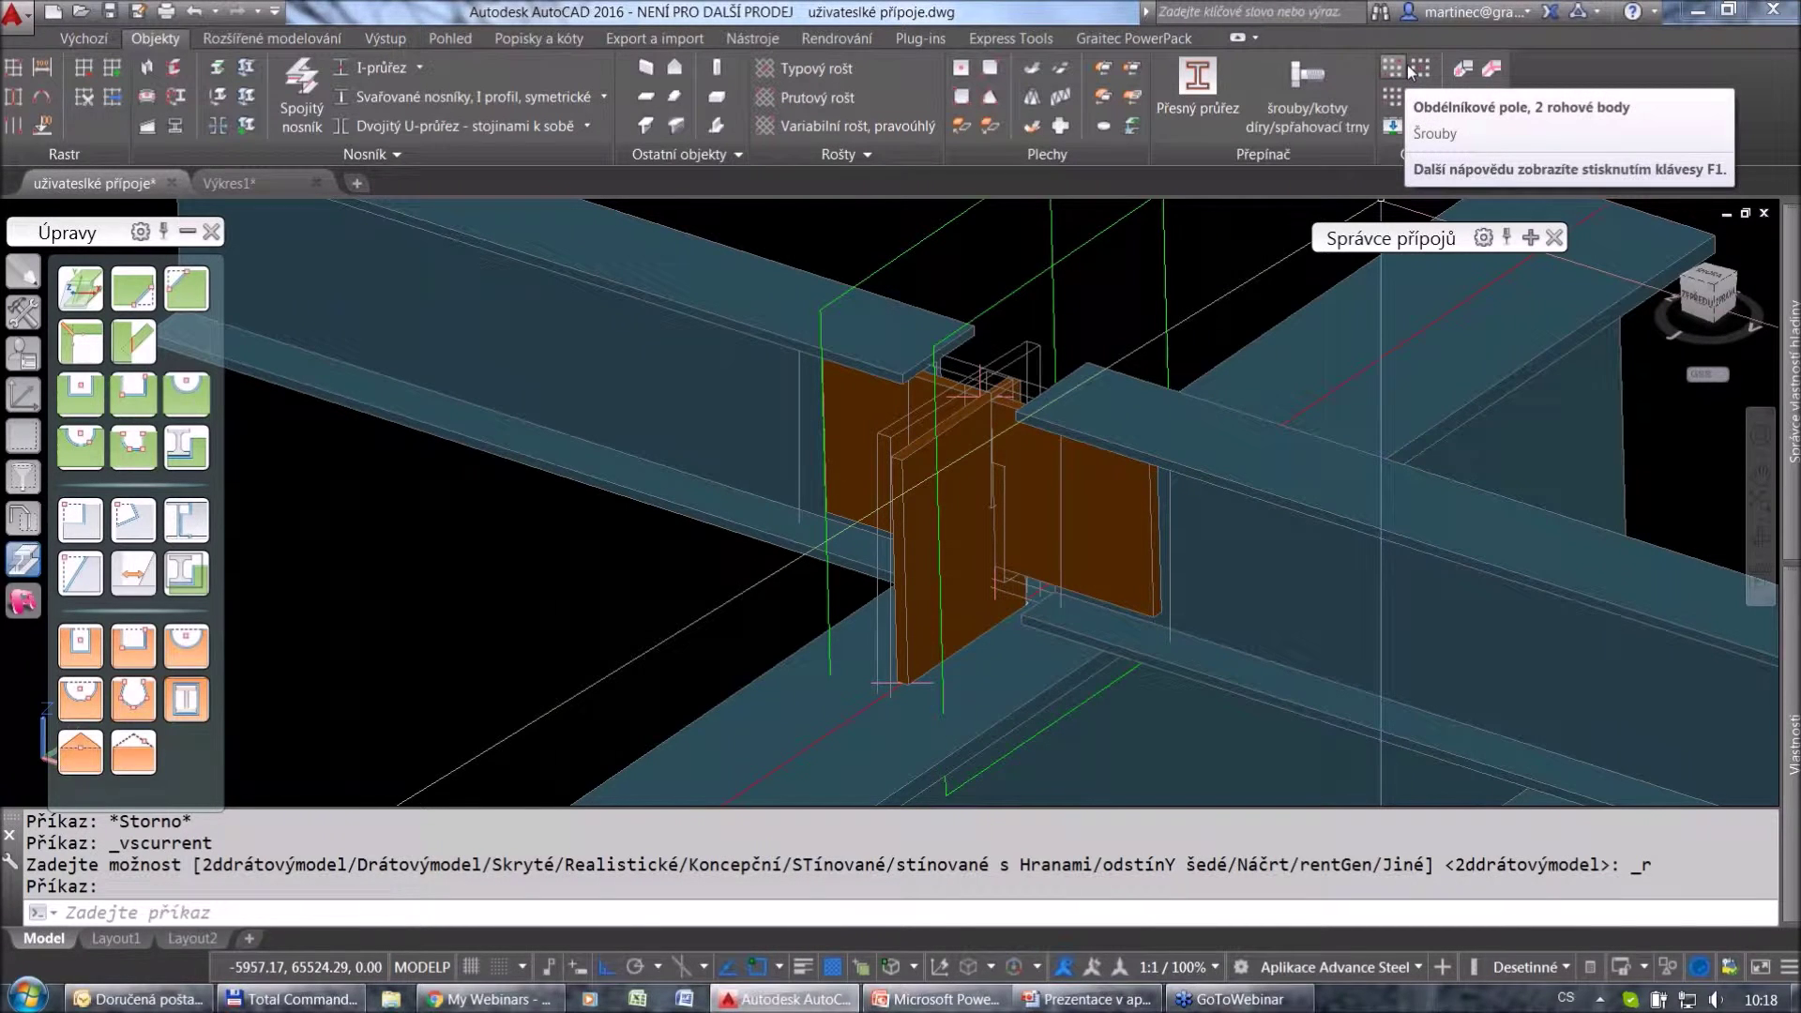
scroll(1119, 507, "down", 3)
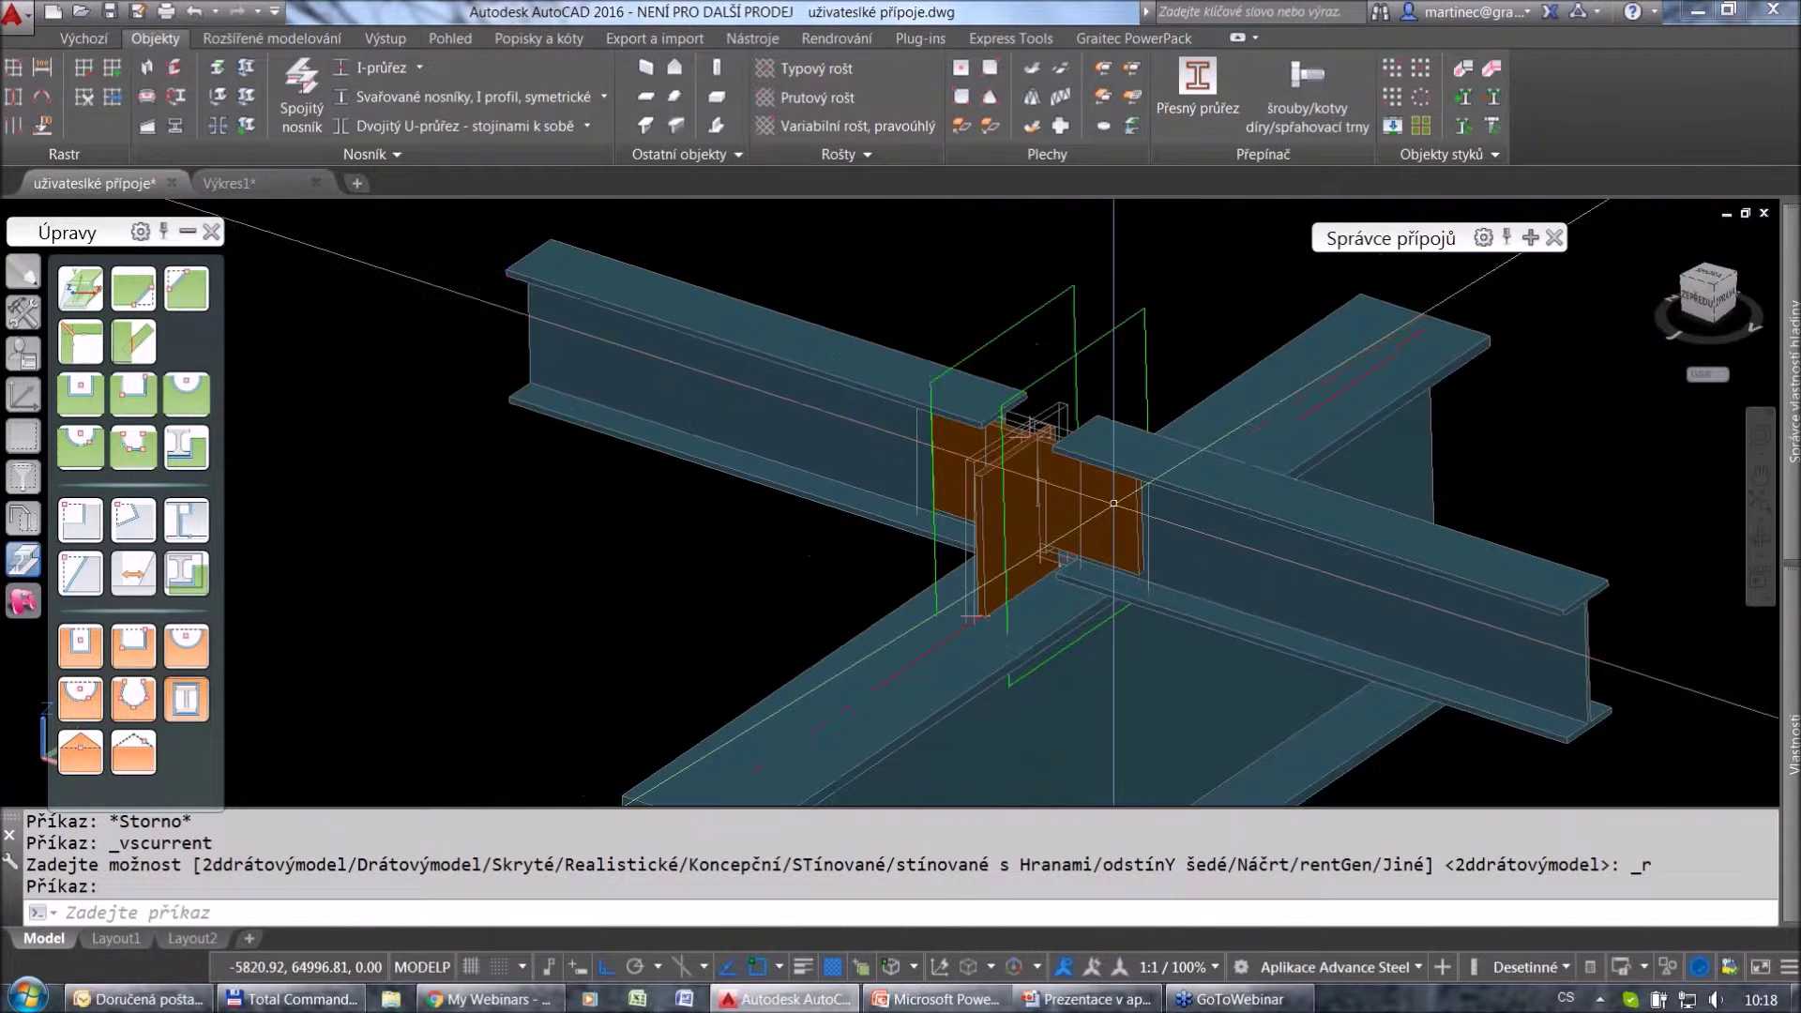
middle_click_drag(1117, 506, 1122, 509, "shift")
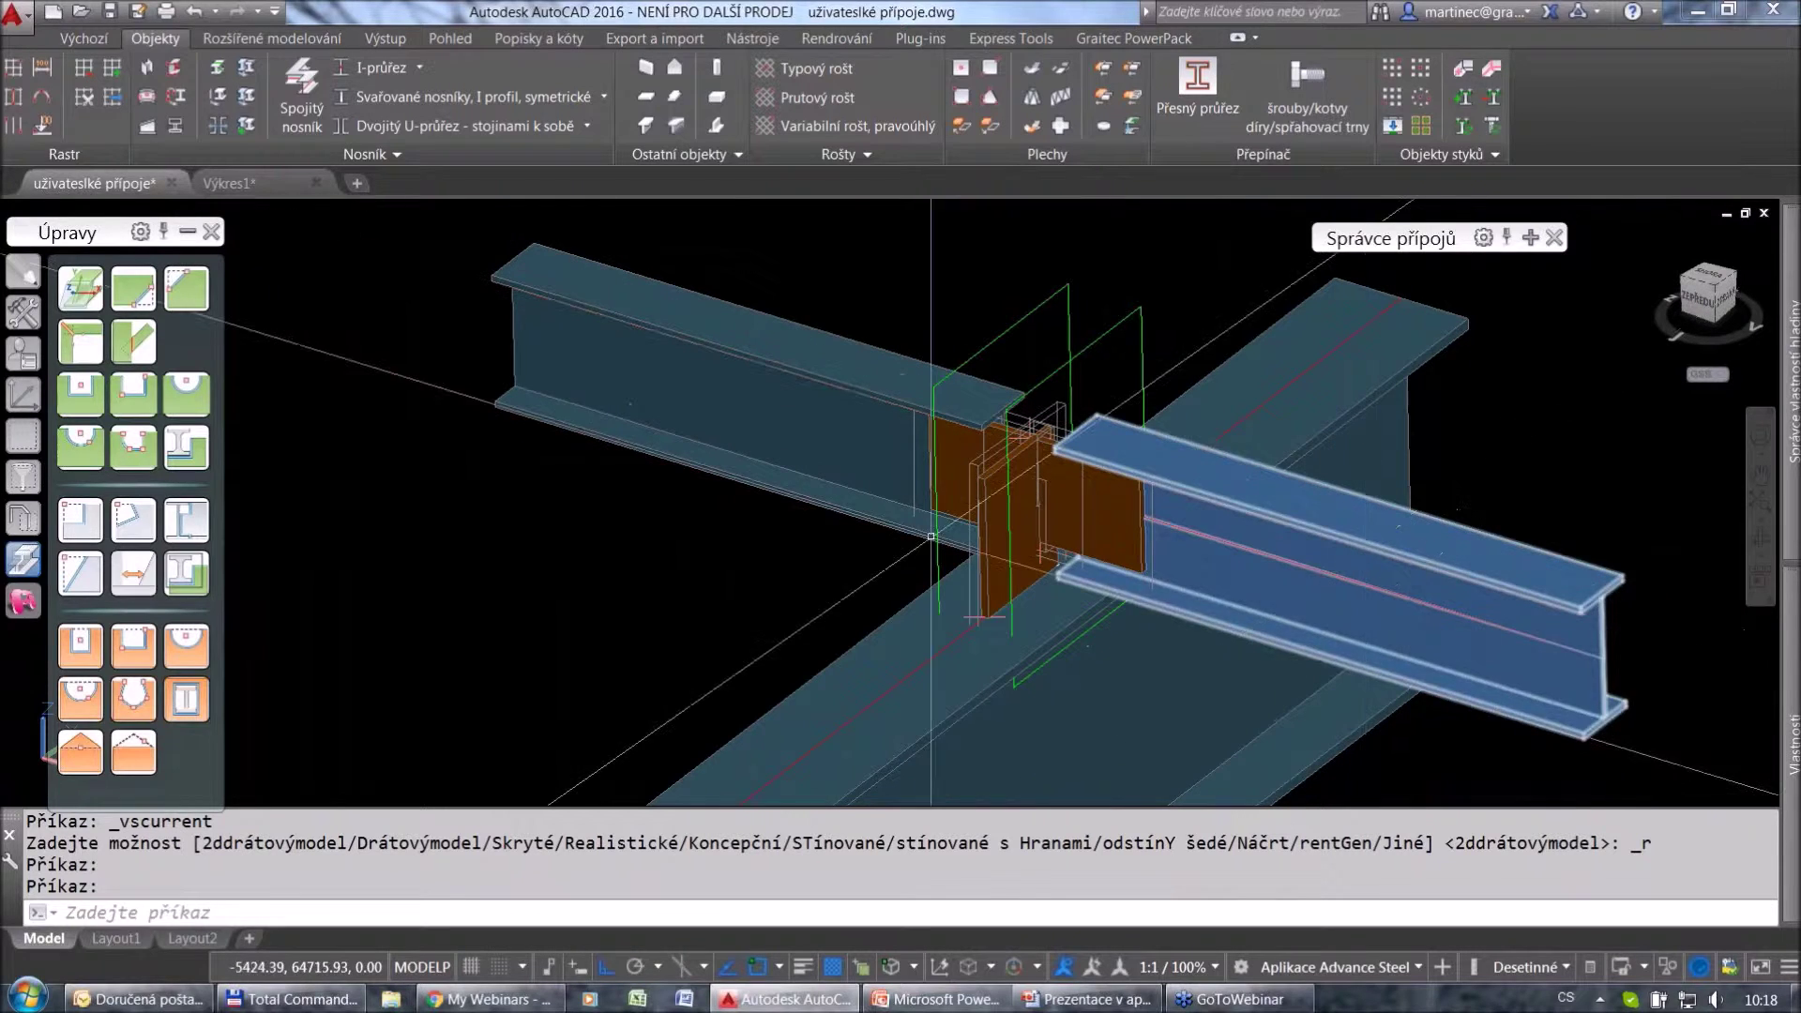
Insert a bolt pattern on the right-hand web plate, connecting it to the right-hand purlin.
left_click(24, 354)
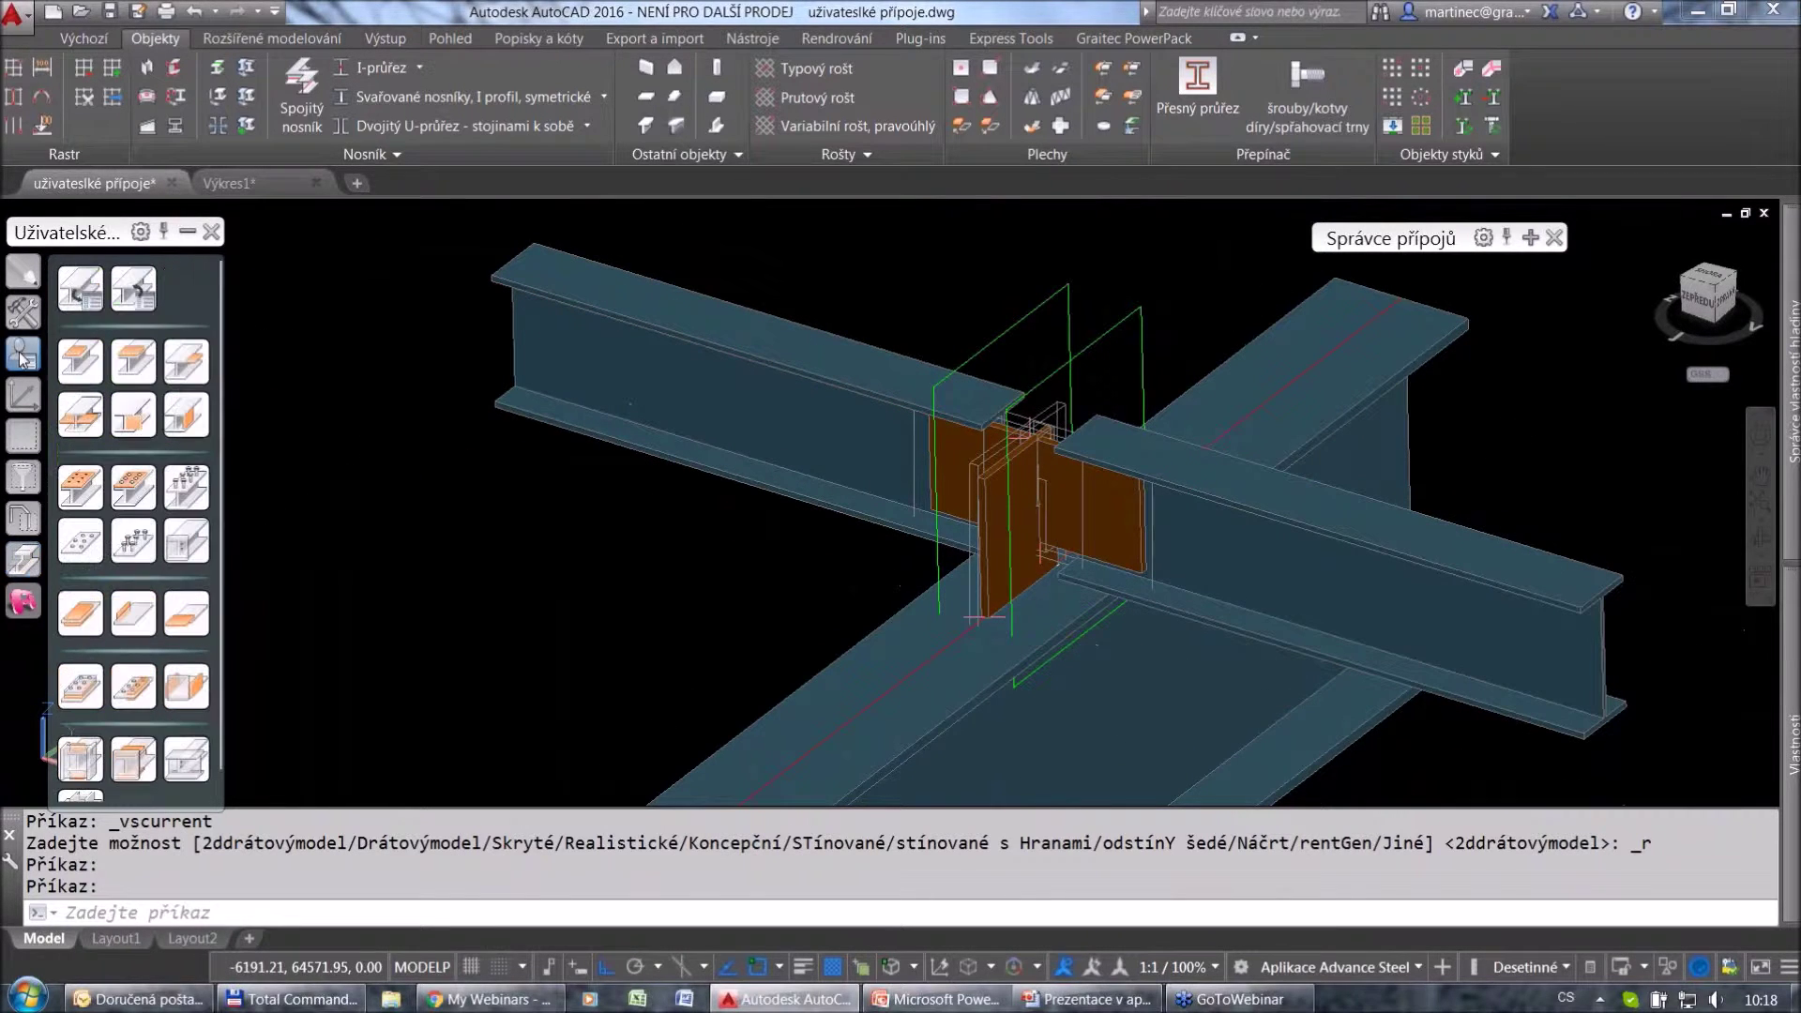
left_click(80, 548)
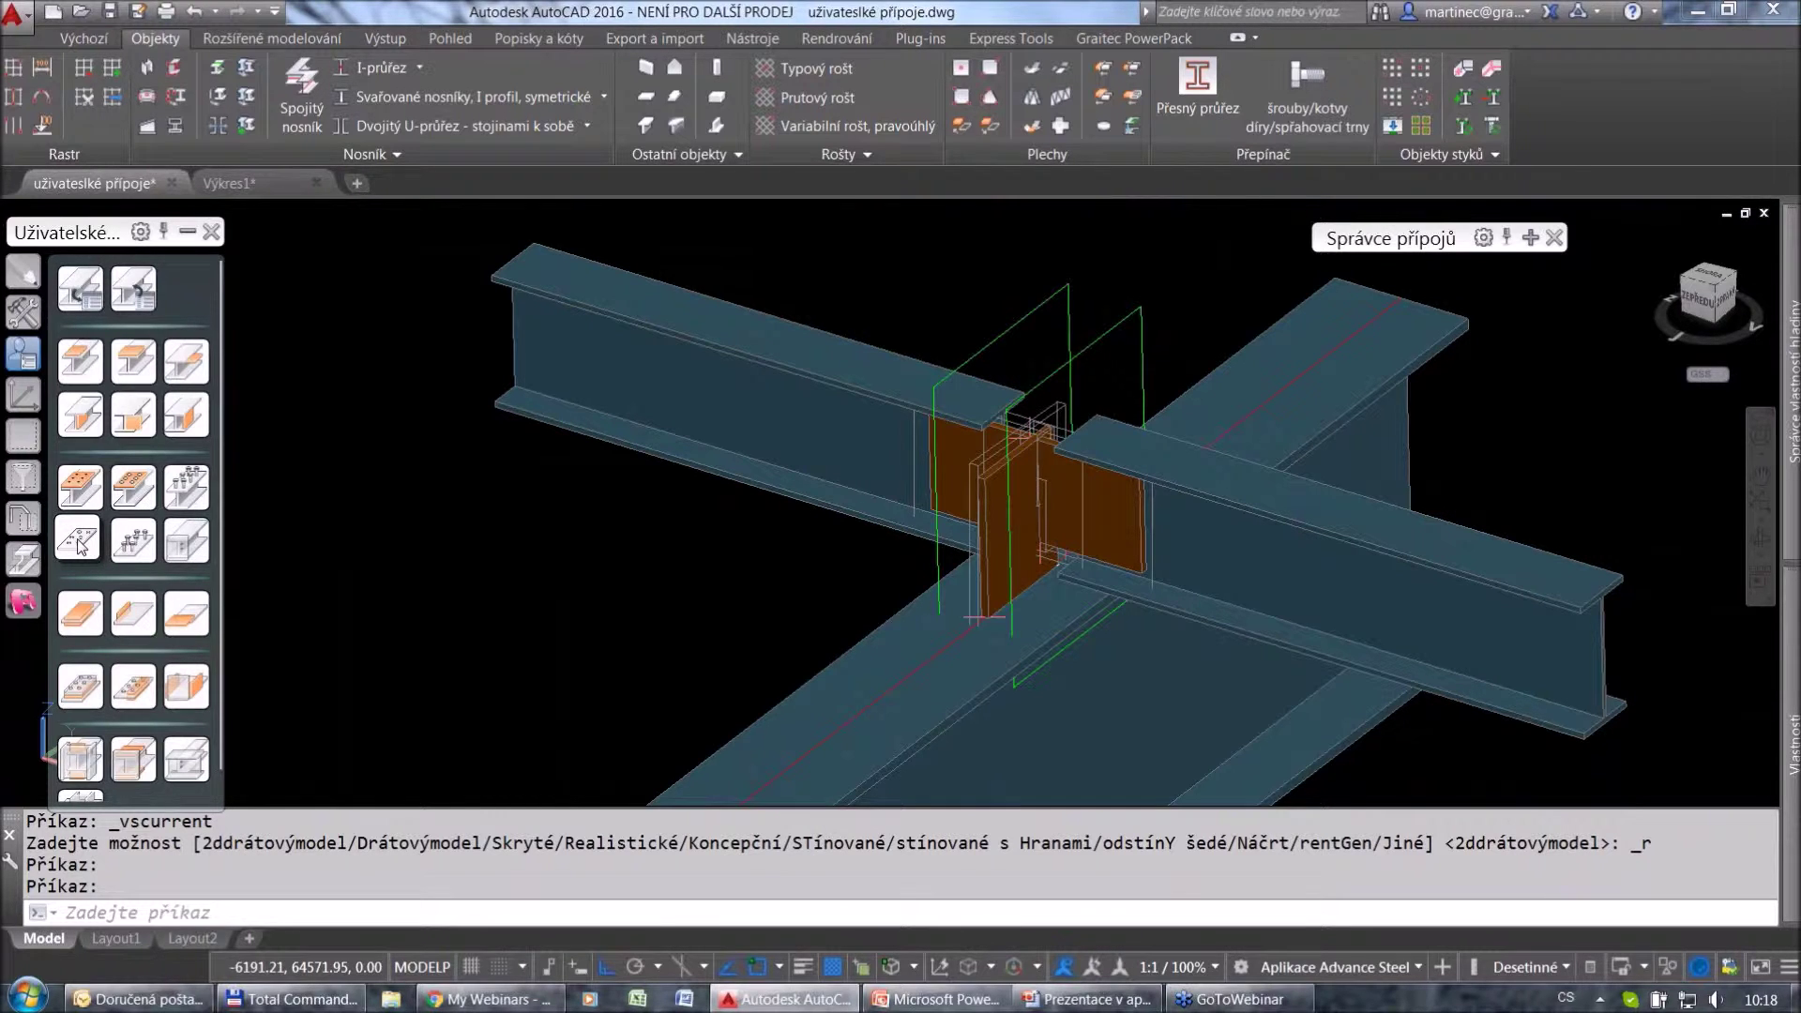
scroll(1126, 495, "up", 2)
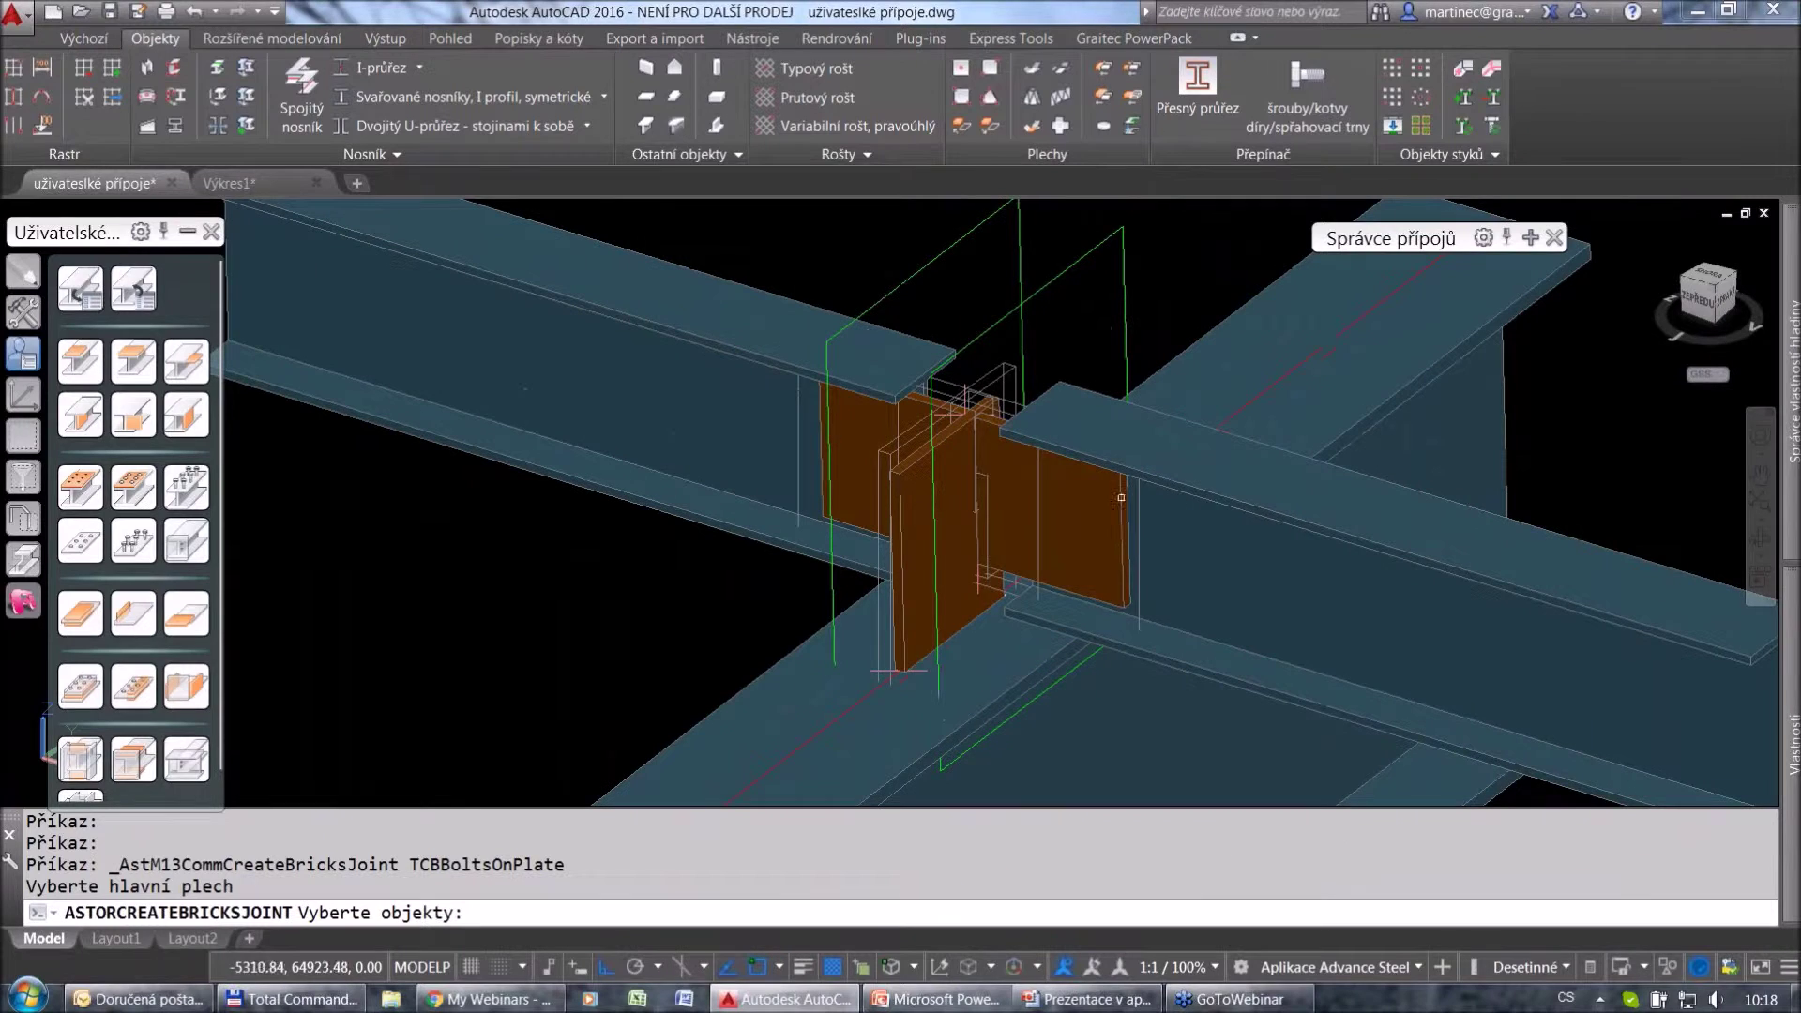
left_click(1121, 497)
key("Return")
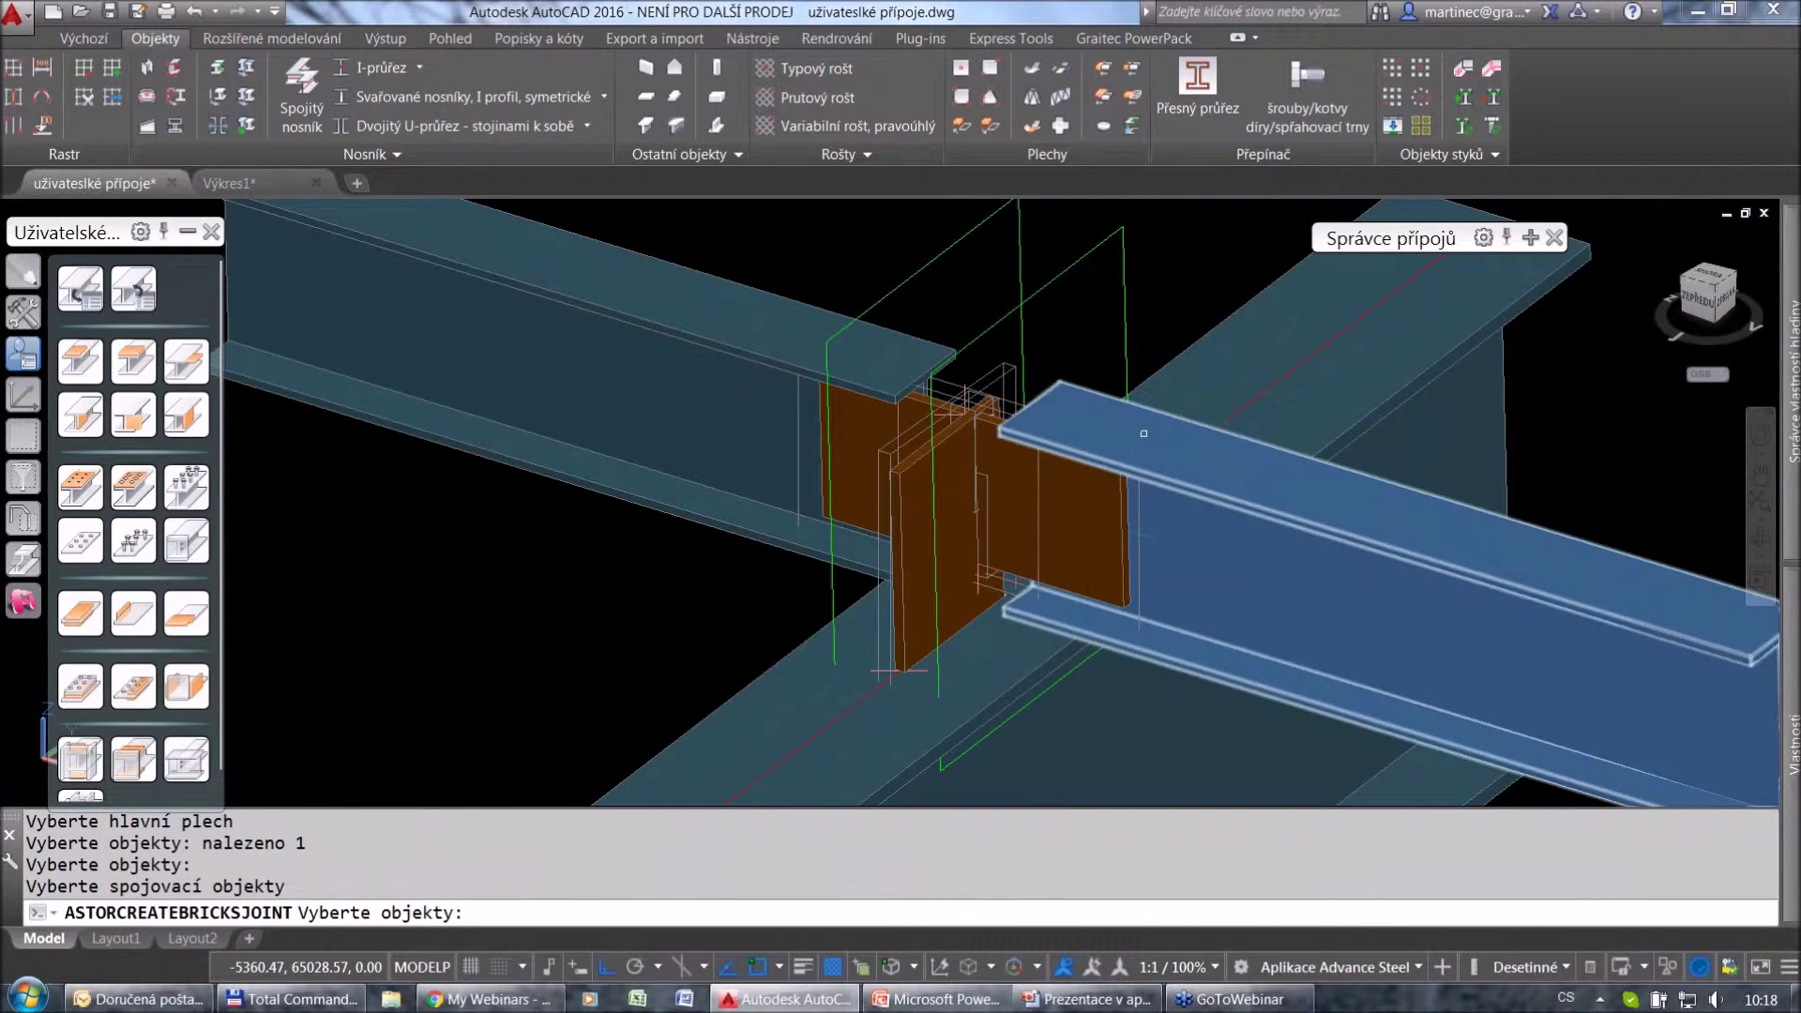
left_click(1144, 433)
key("Return")
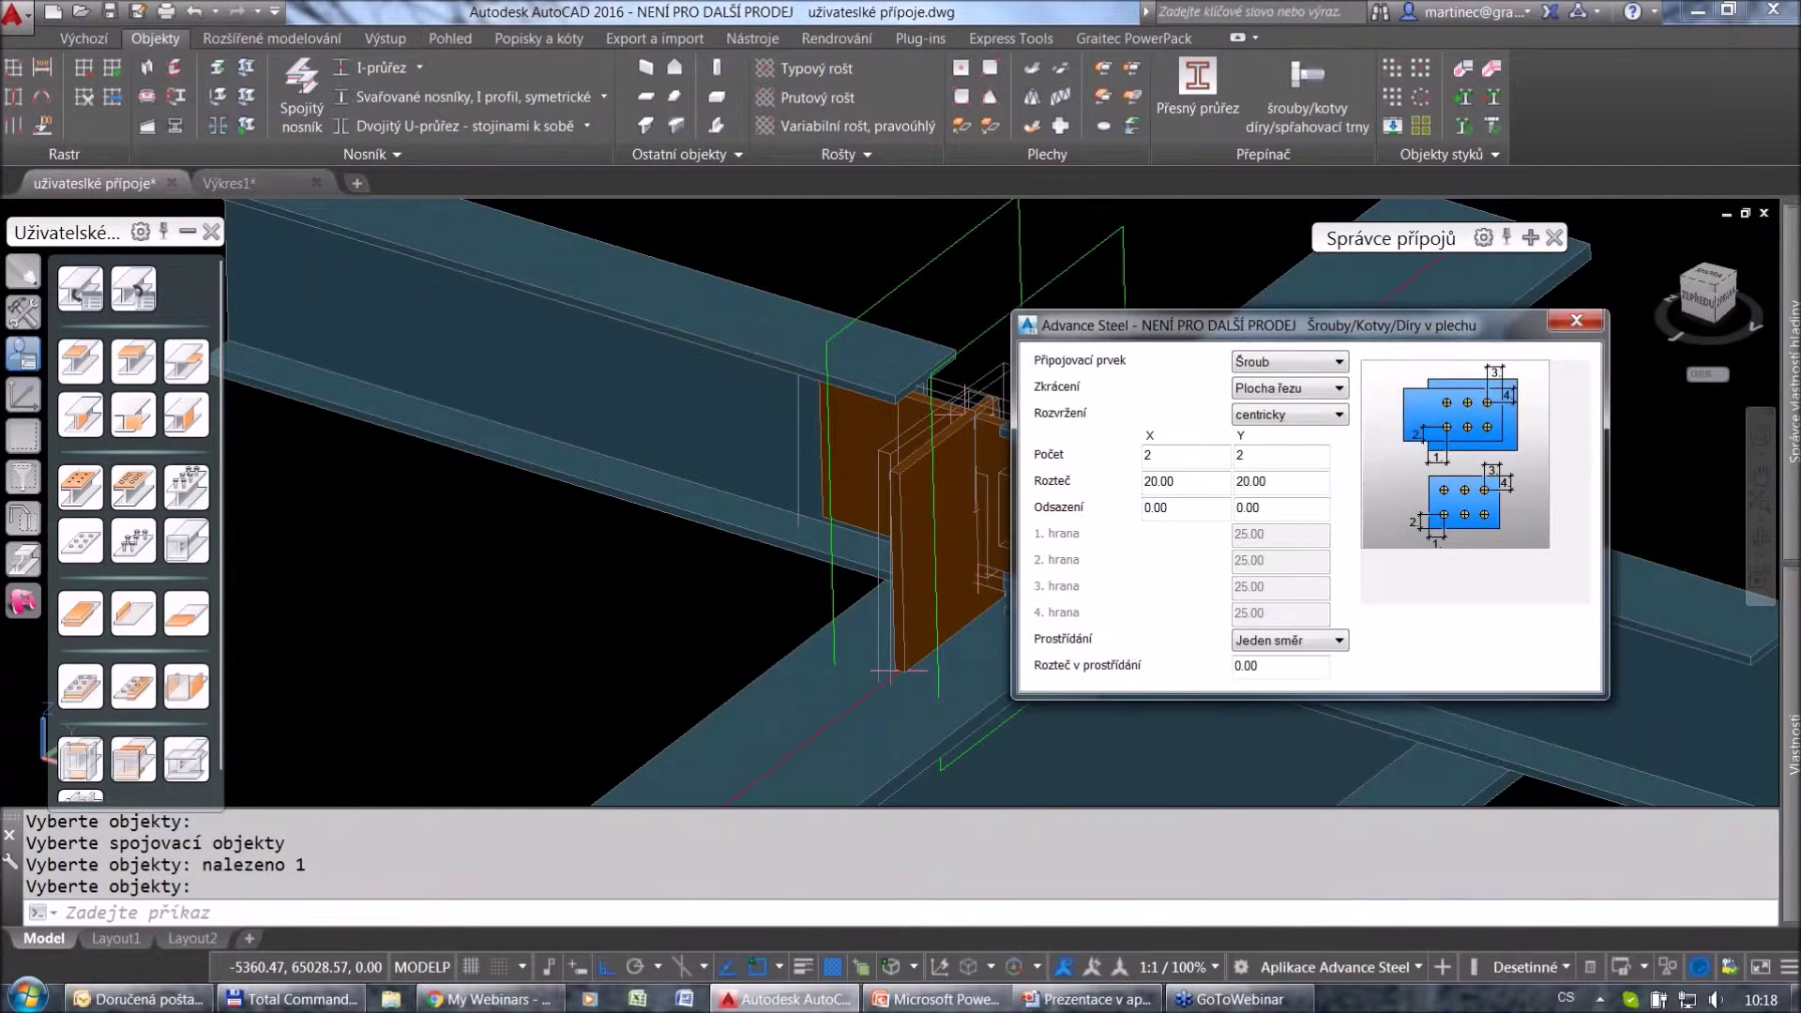
Set the right-hand bolt pattern's Y count to 1, X spacing (Rozteč) to 50 and Y offset (Odsazení) to -25, and close its properties.
left_click_drag(1191, 336, 502, 348)
left_click(551, 466)
type("1")
double_click(515, 491)
type("50")
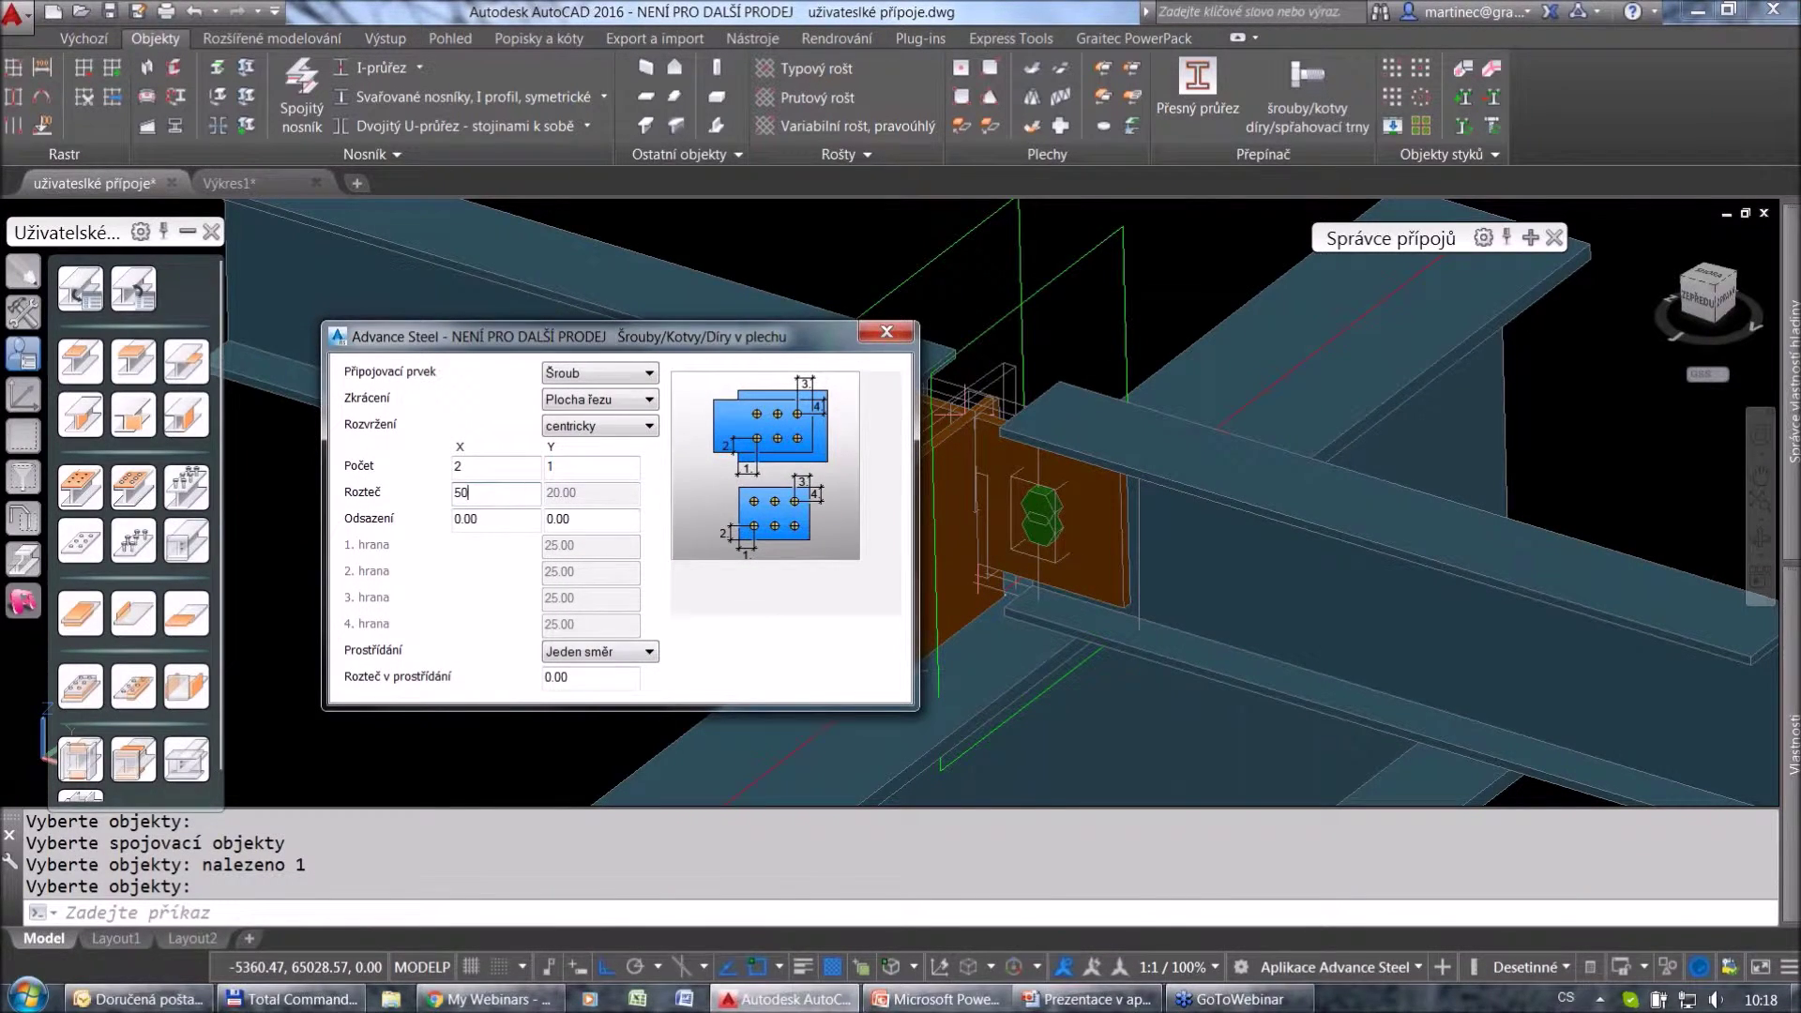
double_click(550, 519)
key("BackSpace")
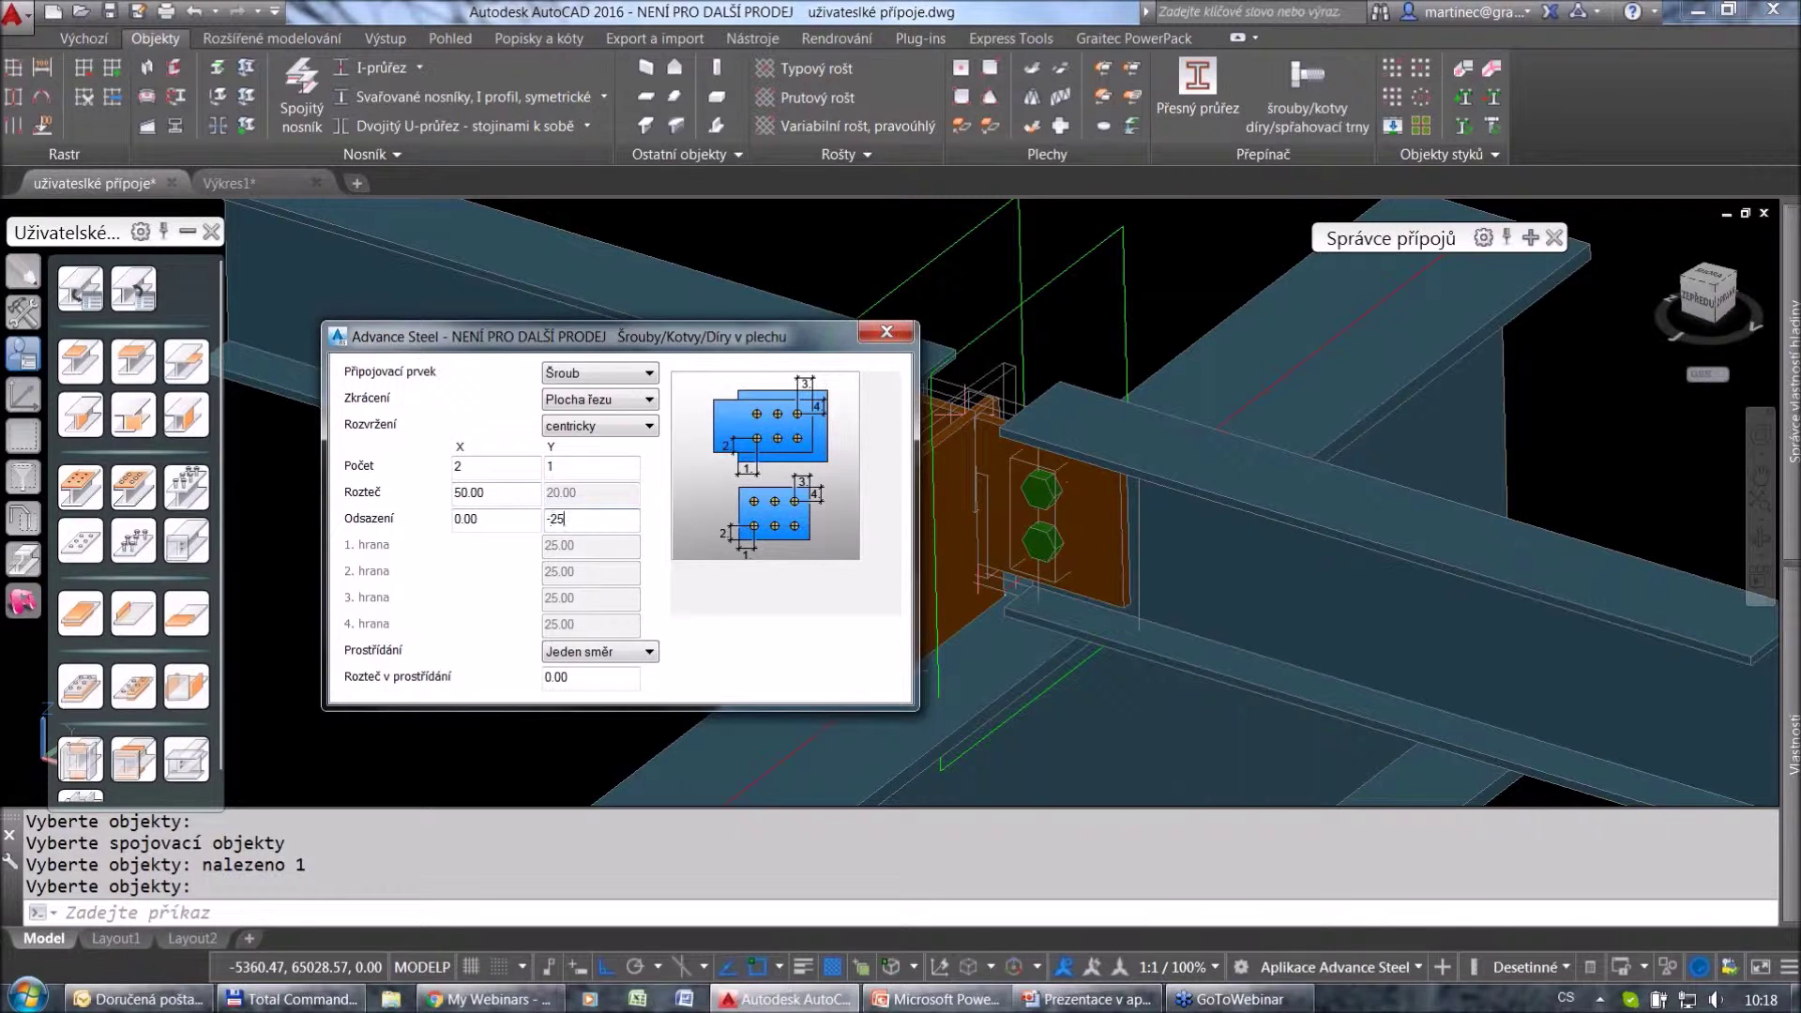
key("Return")
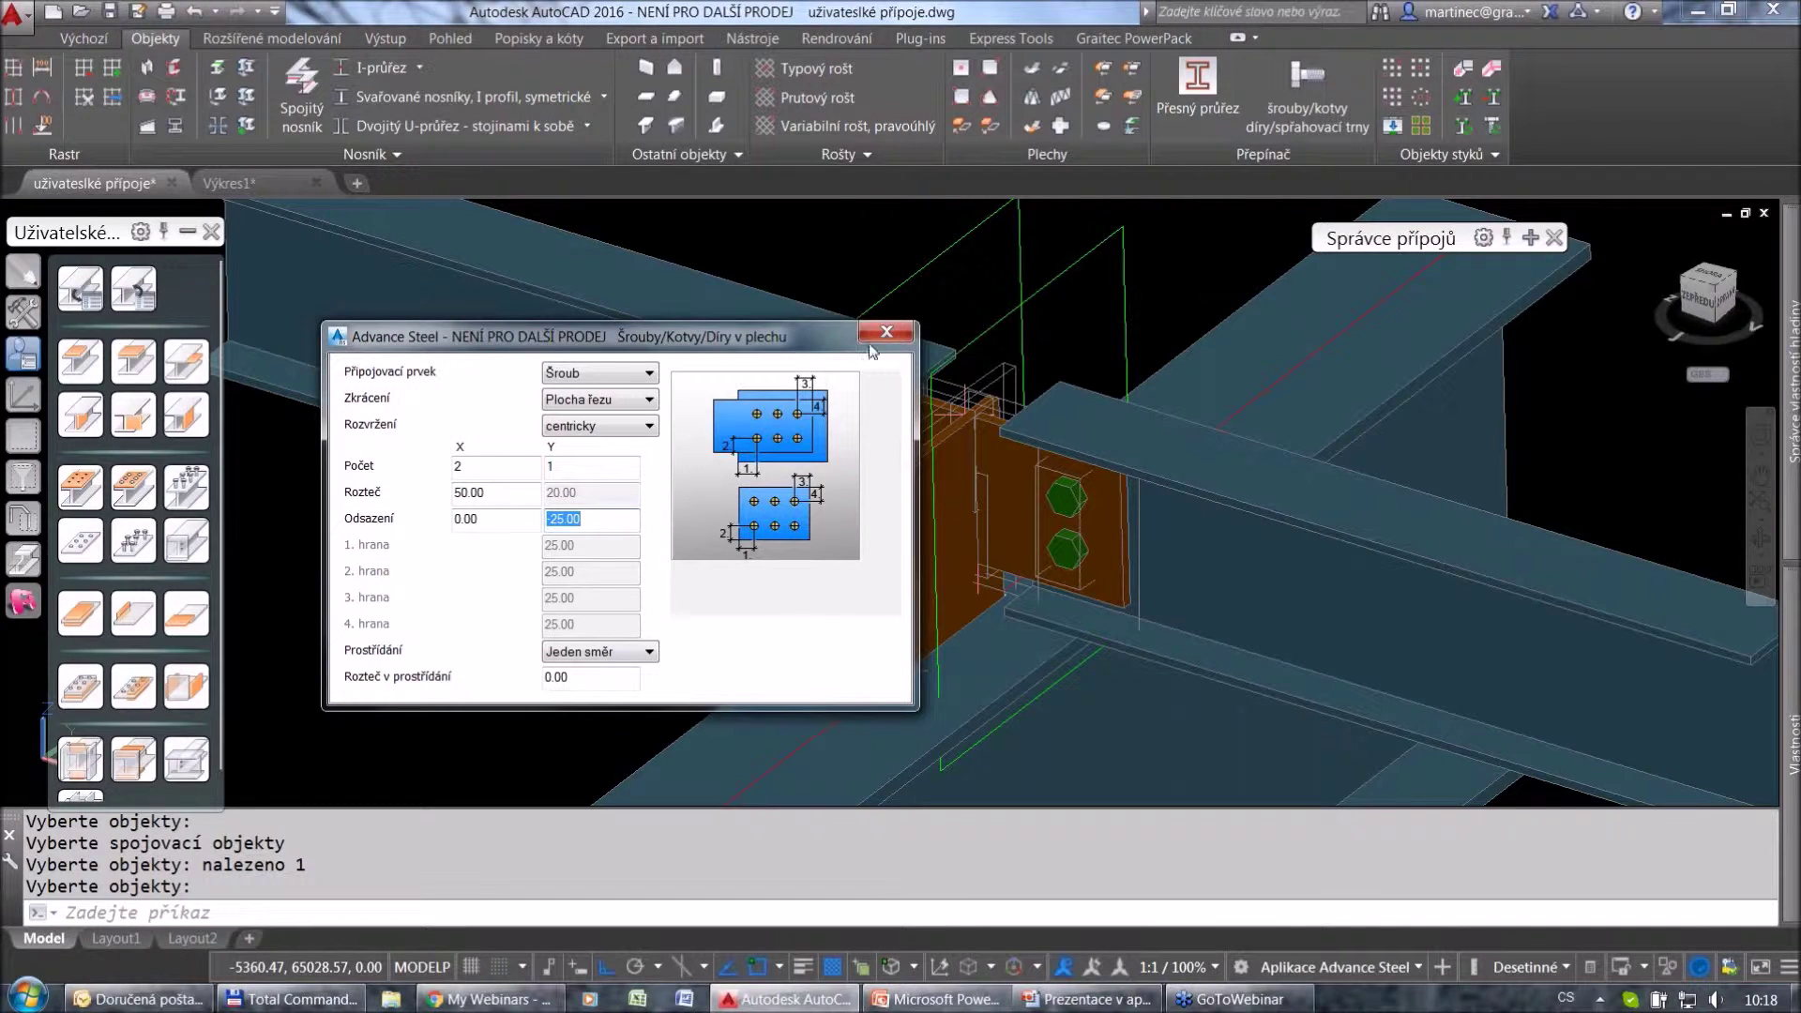
left_click(874, 337)
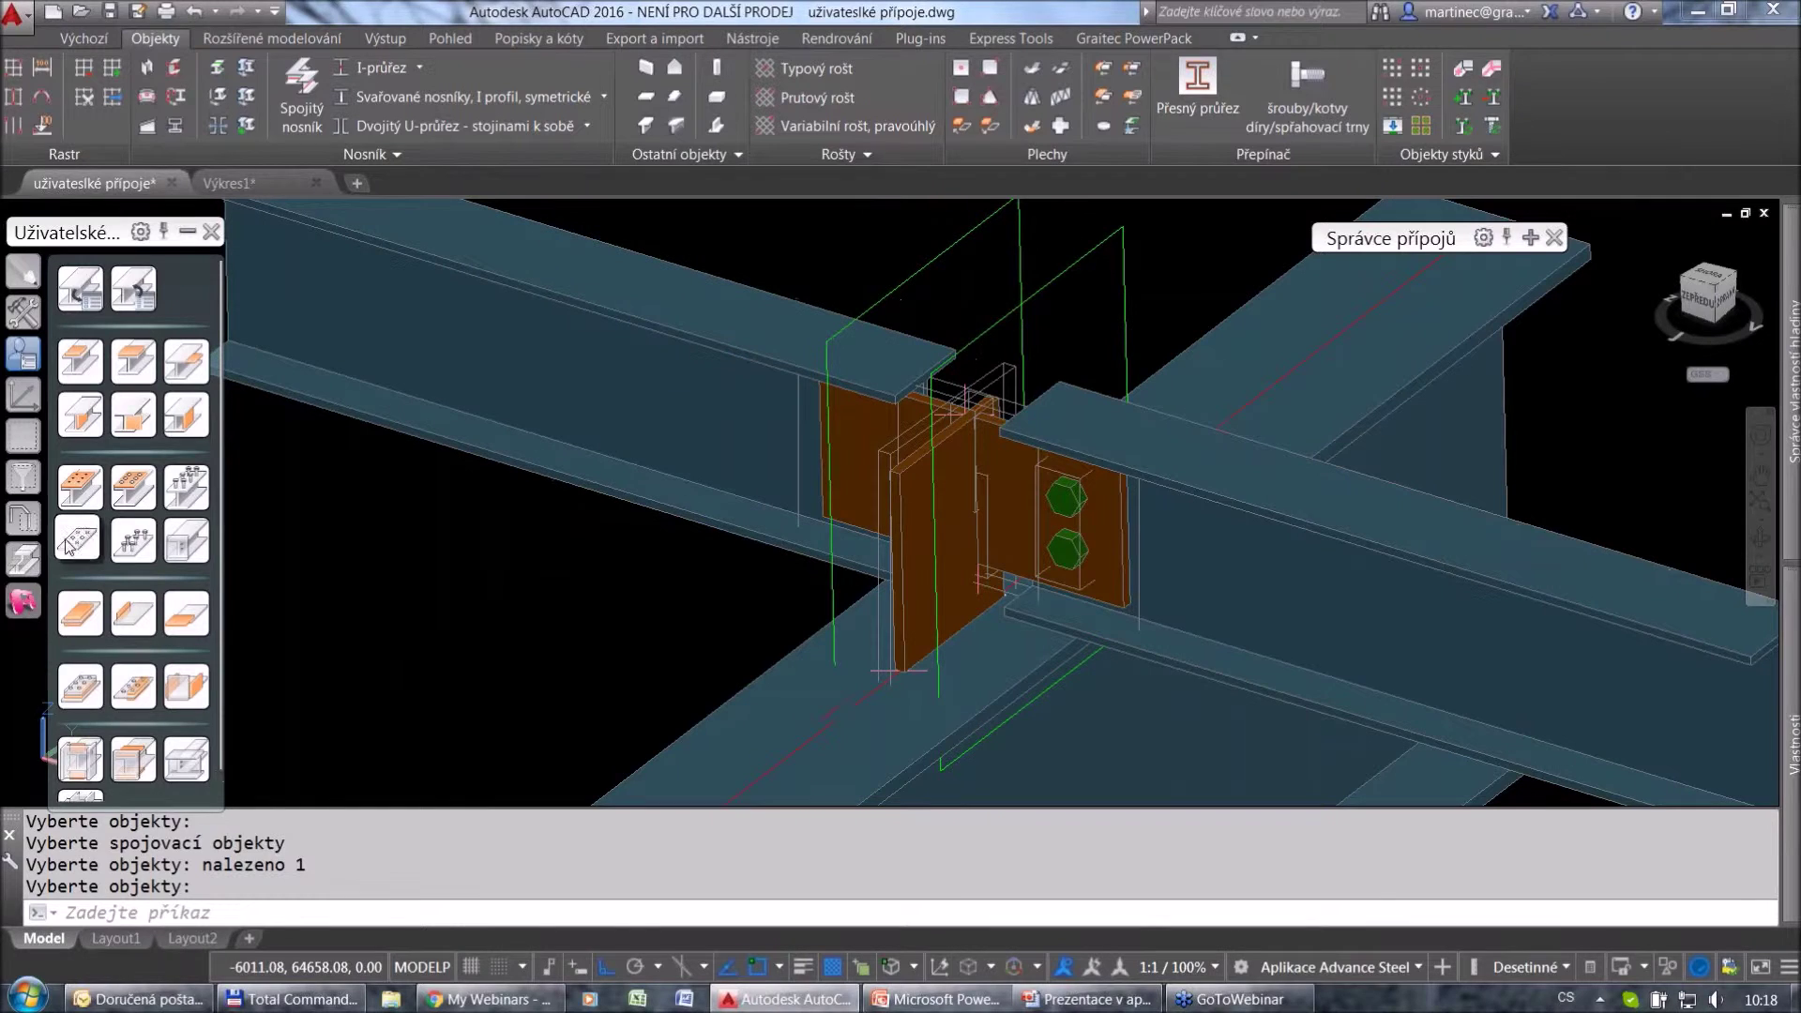
Insert a bolt pattern on the left-hand web plate, connecting it to the left-hand purlin.
left_click(73, 542)
left_click(852, 430)
key("Return")
left_click(888, 360)
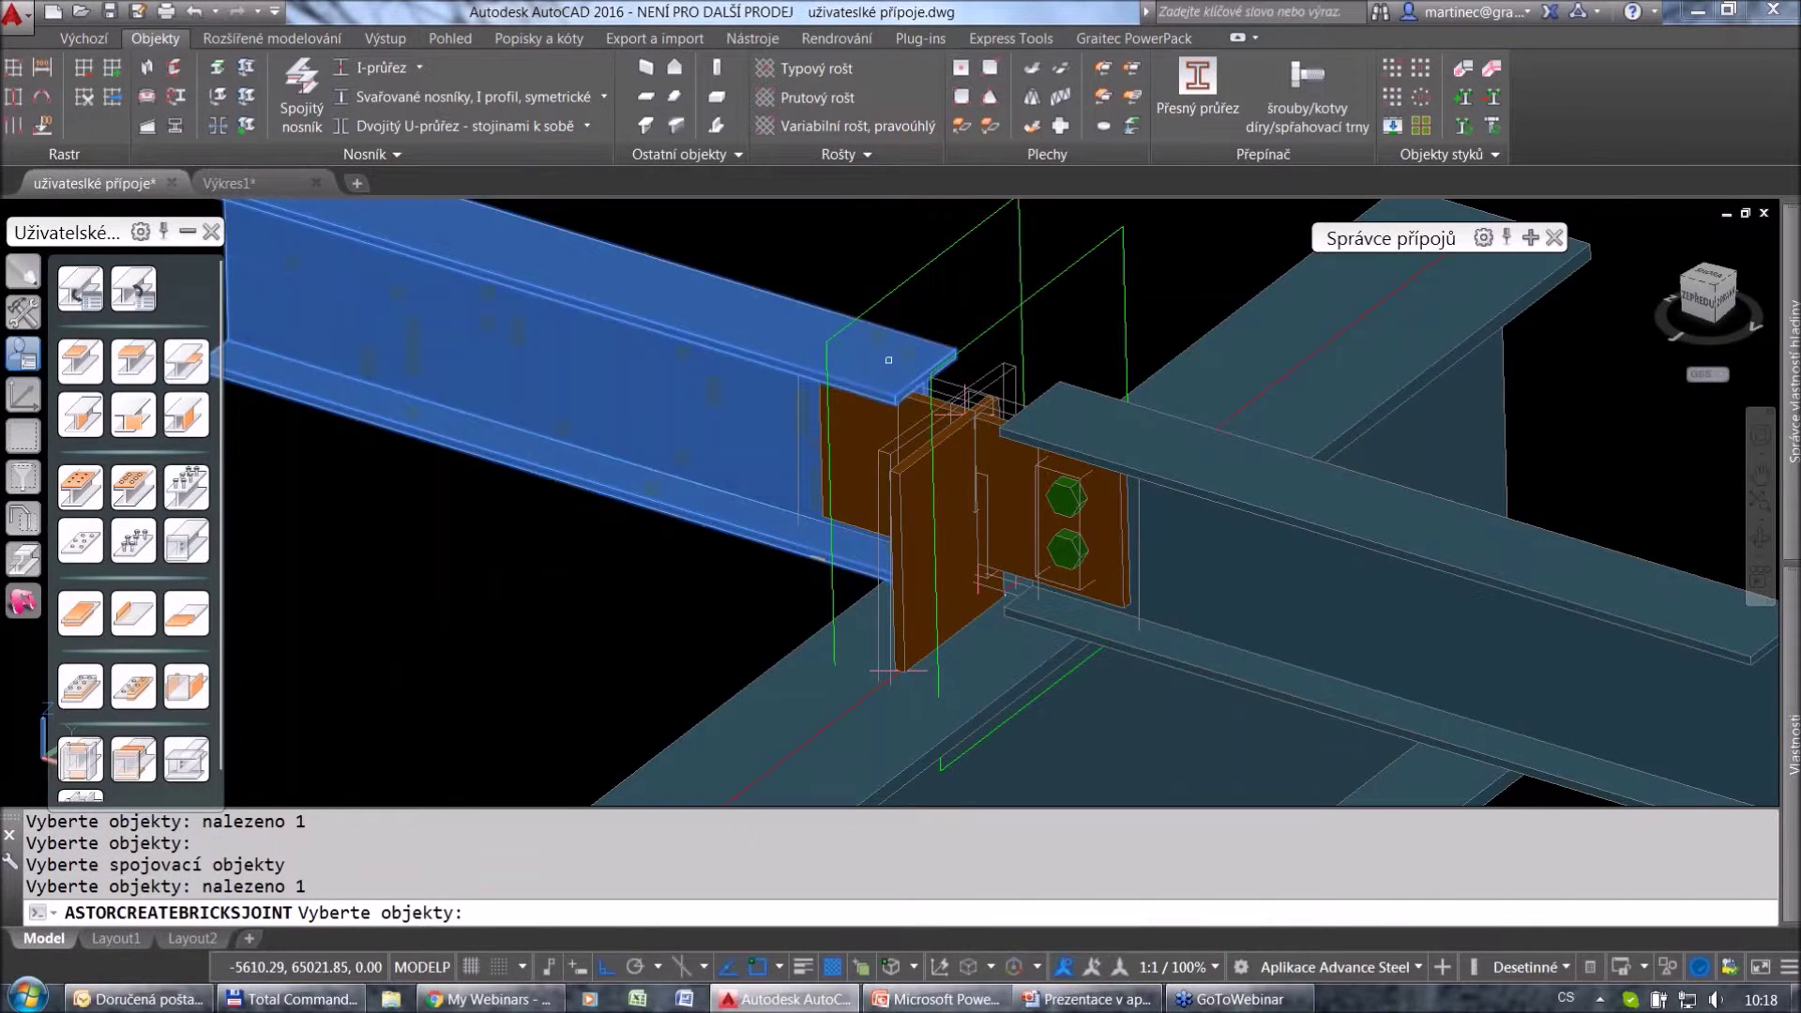
key("Return")
Set the left-hand bolt pattern's Y count to 1, X spacing (Rozteč) to 50 and Y offset (Odsazení) to -25, and close its properties.
double_click(584, 465)
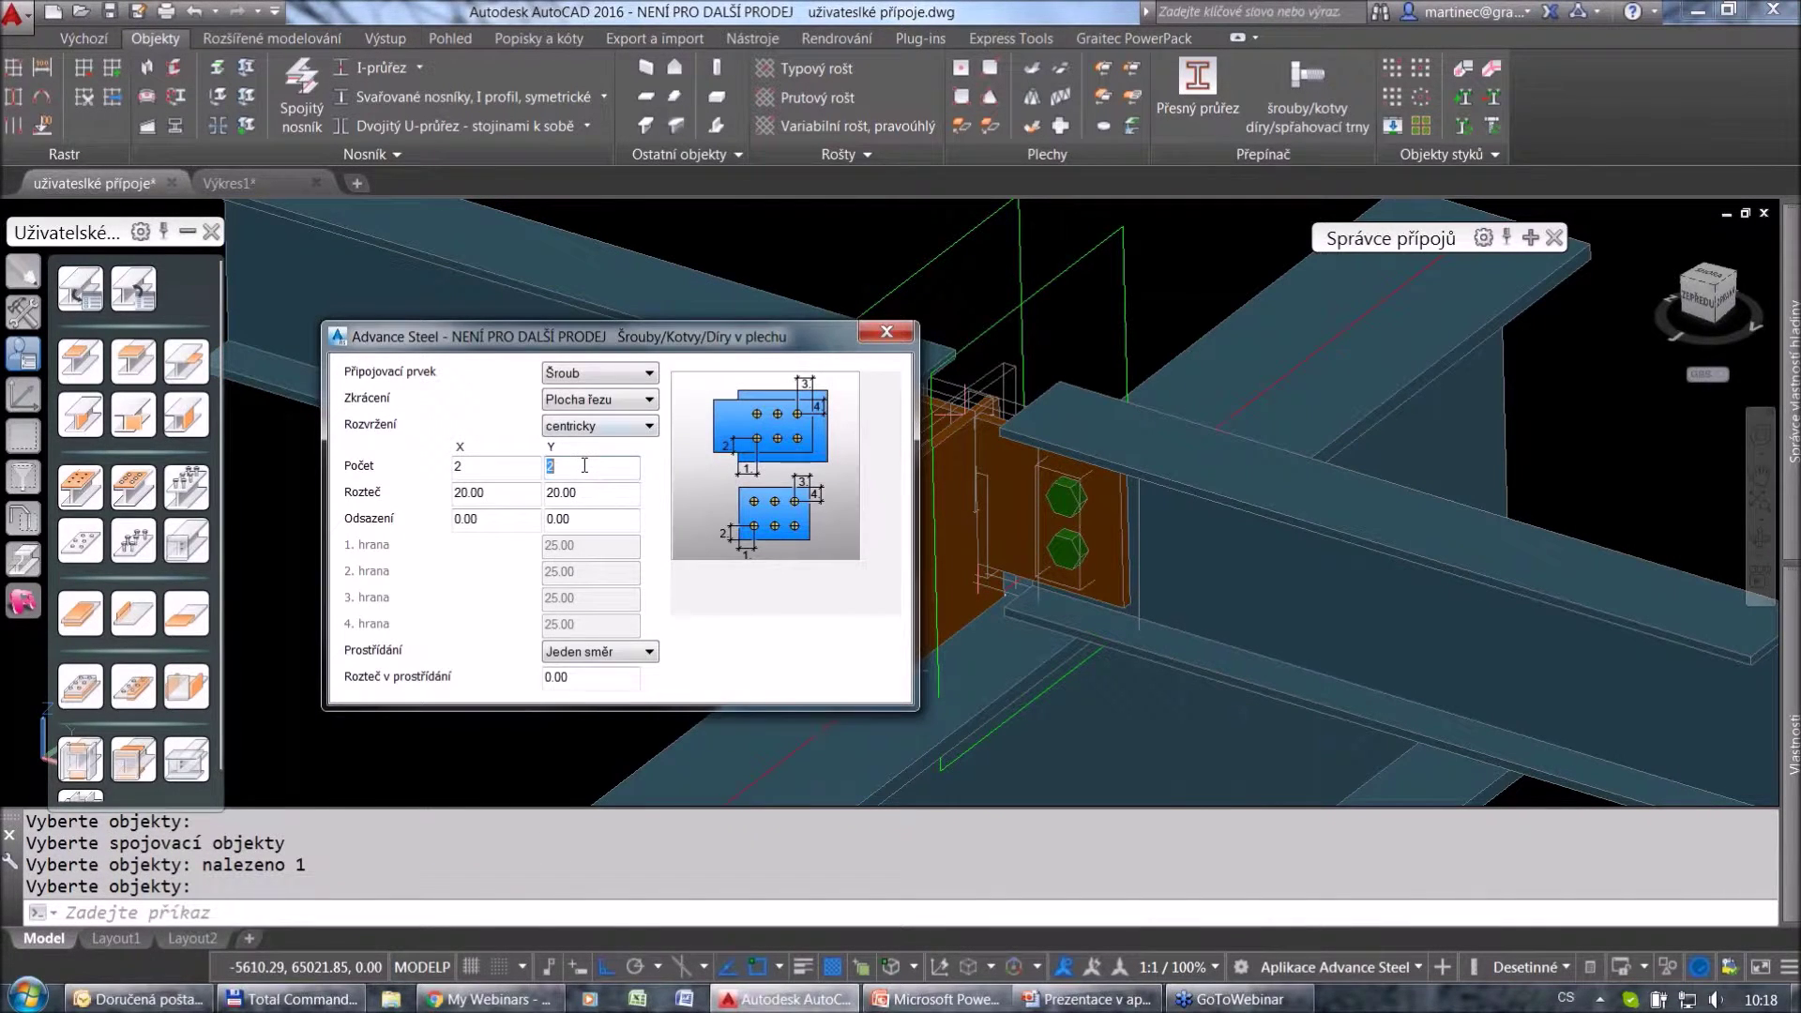
double_click(454, 493)
type("50")
double_click(559, 518)
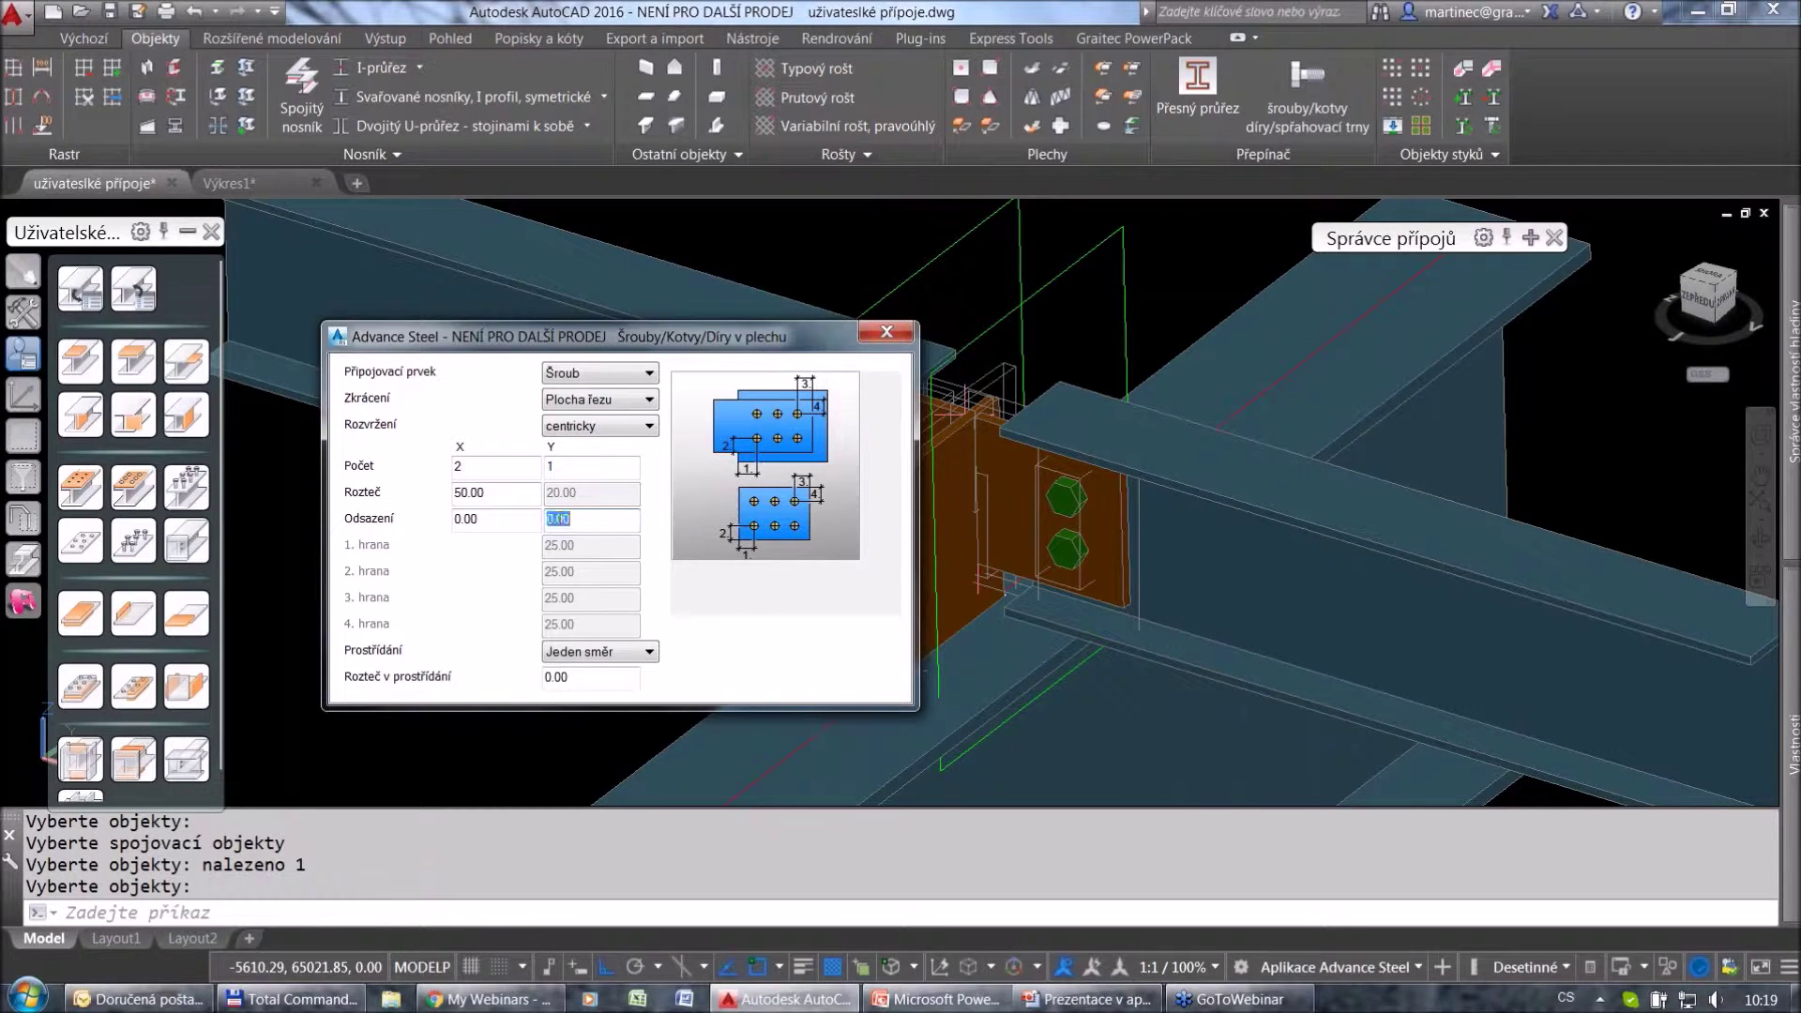
left_click_drag(553, 335, 1336, 378)
type("-25")
left_click(1278, 567)
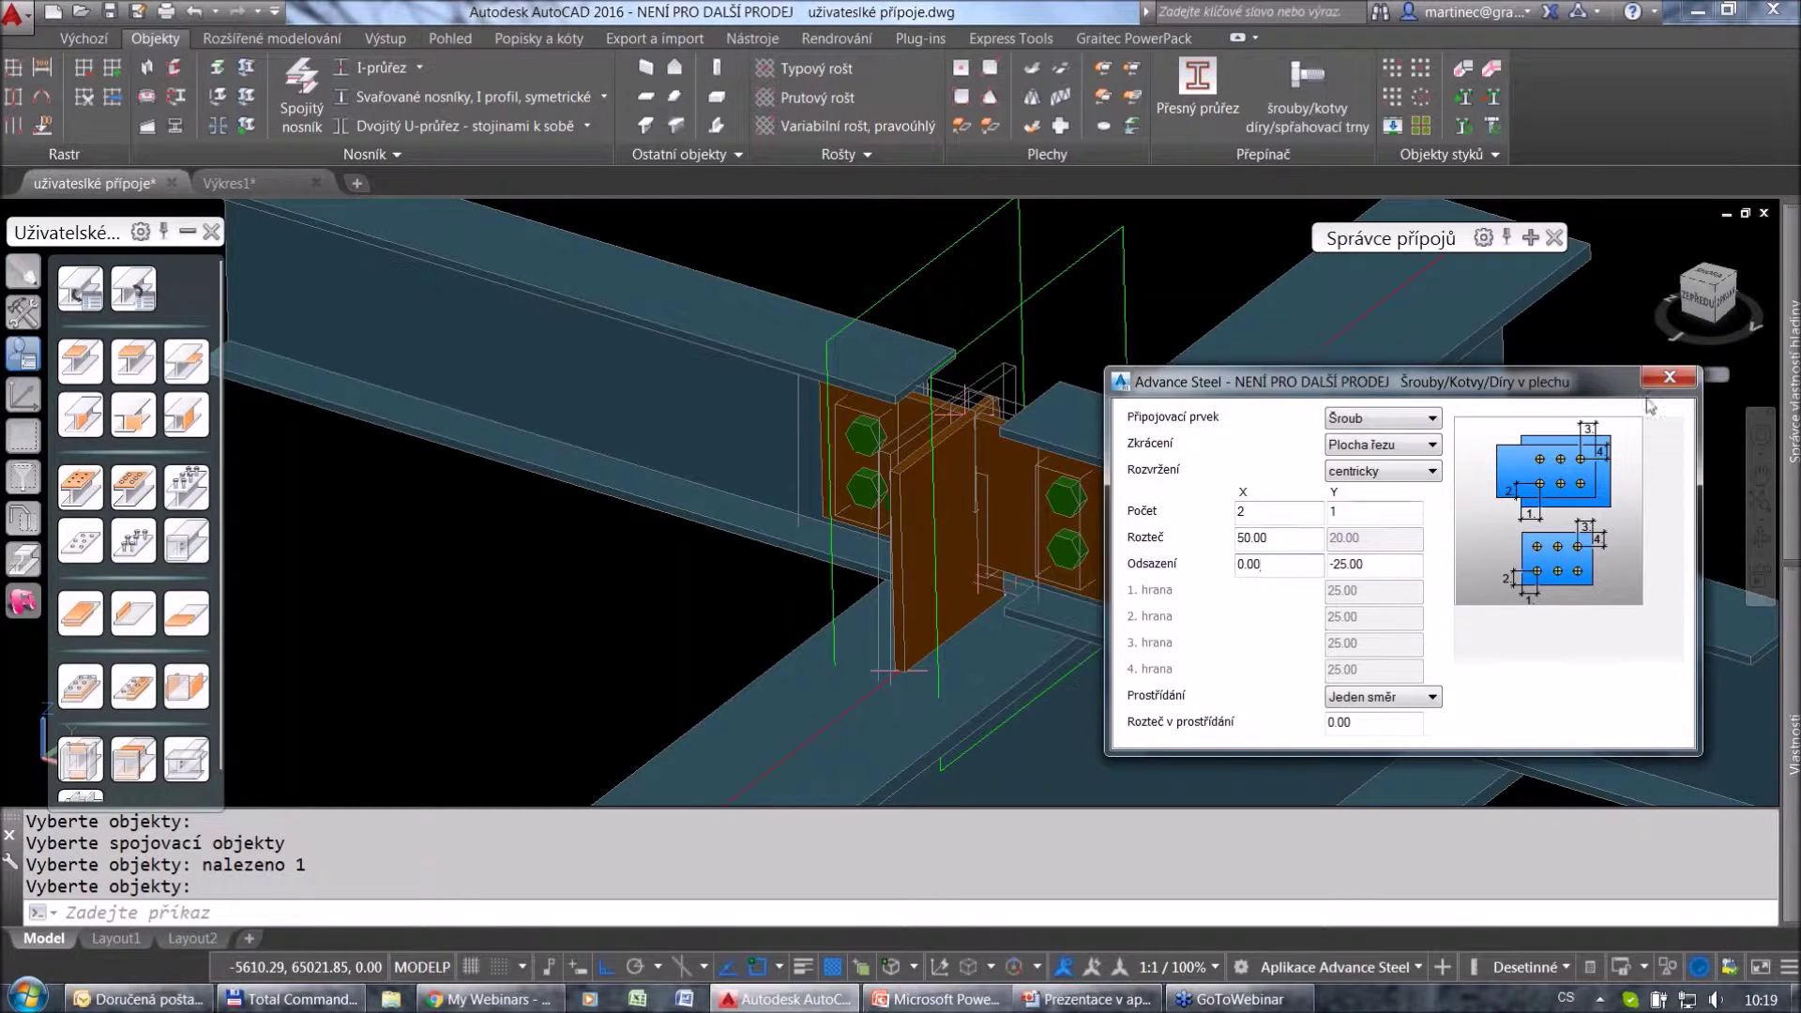
left_click(1670, 376)
Start a user connection template defined by three beams (3 nosníky), using the girder, left-hand purlin and right-hand purlin as its inputs.
scroll(880, 610, "down", 3)
mouse_move(881, 610)
middle_mouse_down("shift")
mouse_move(957, 579)
mouse_move(867, 612)
middle_mouse_up("shift")
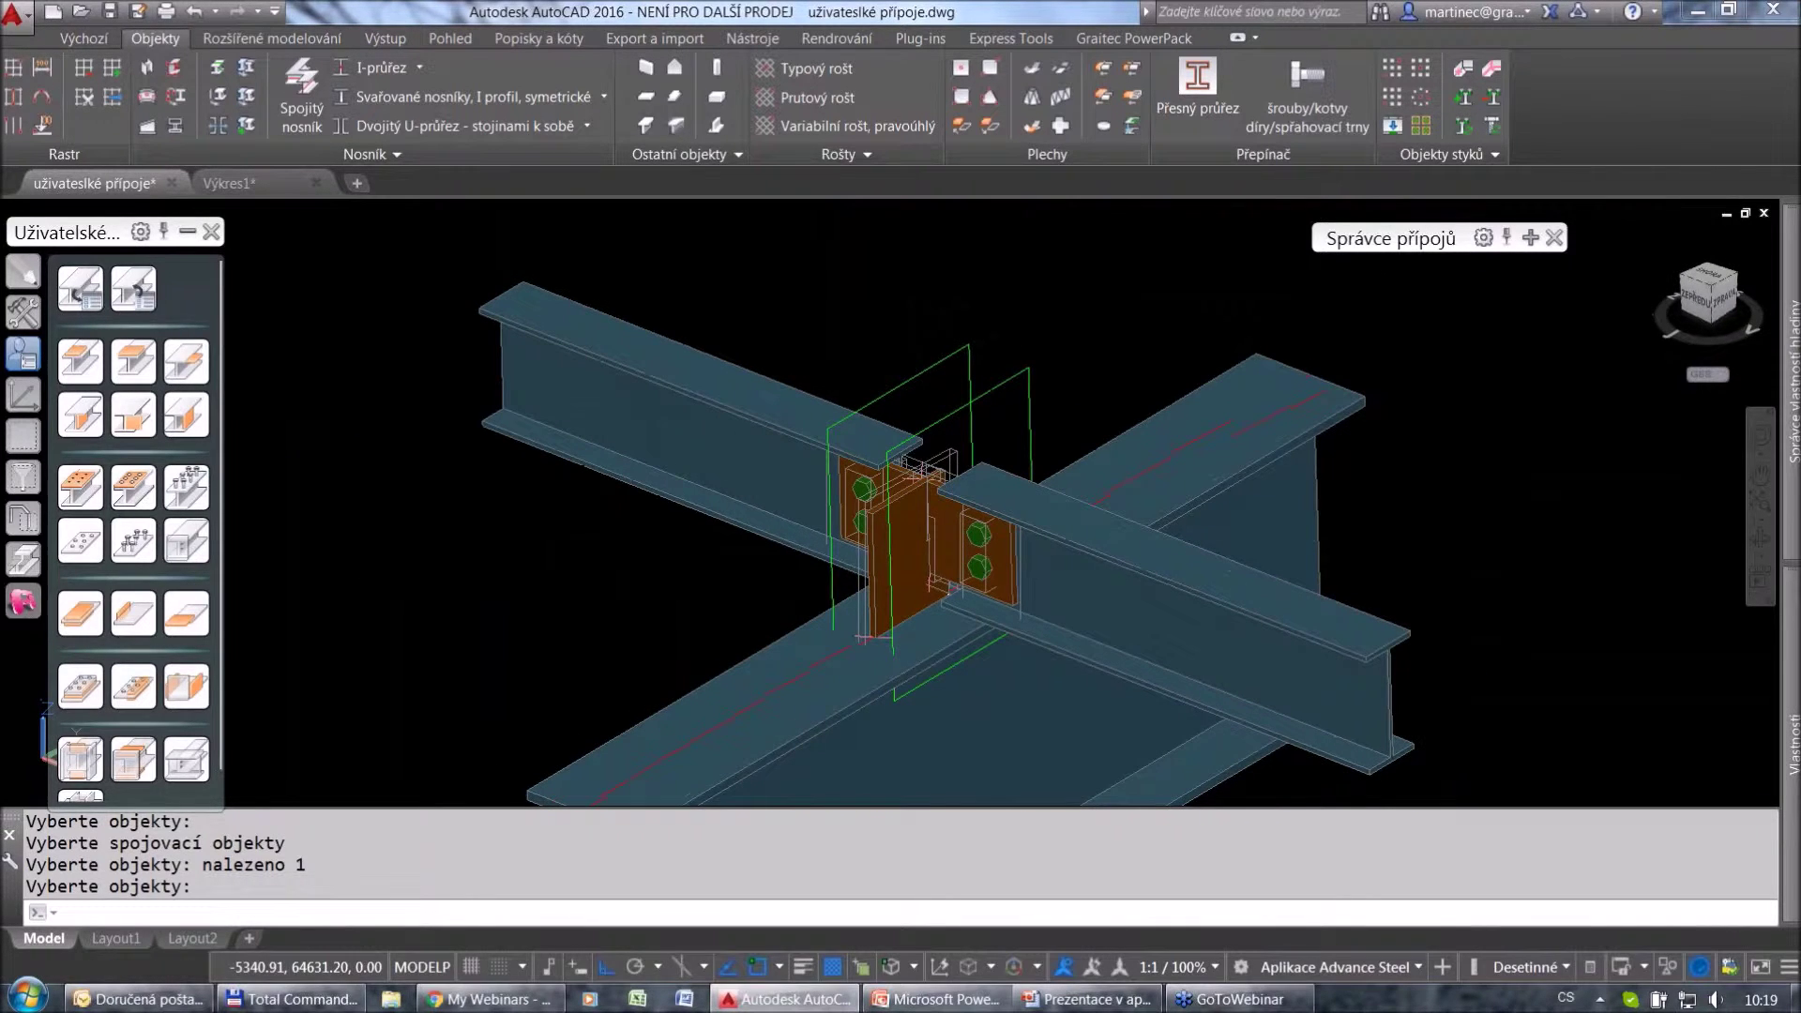
middle_click_drag(1117, 635, 924, 605)
scroll(907, 611, "down", 3)
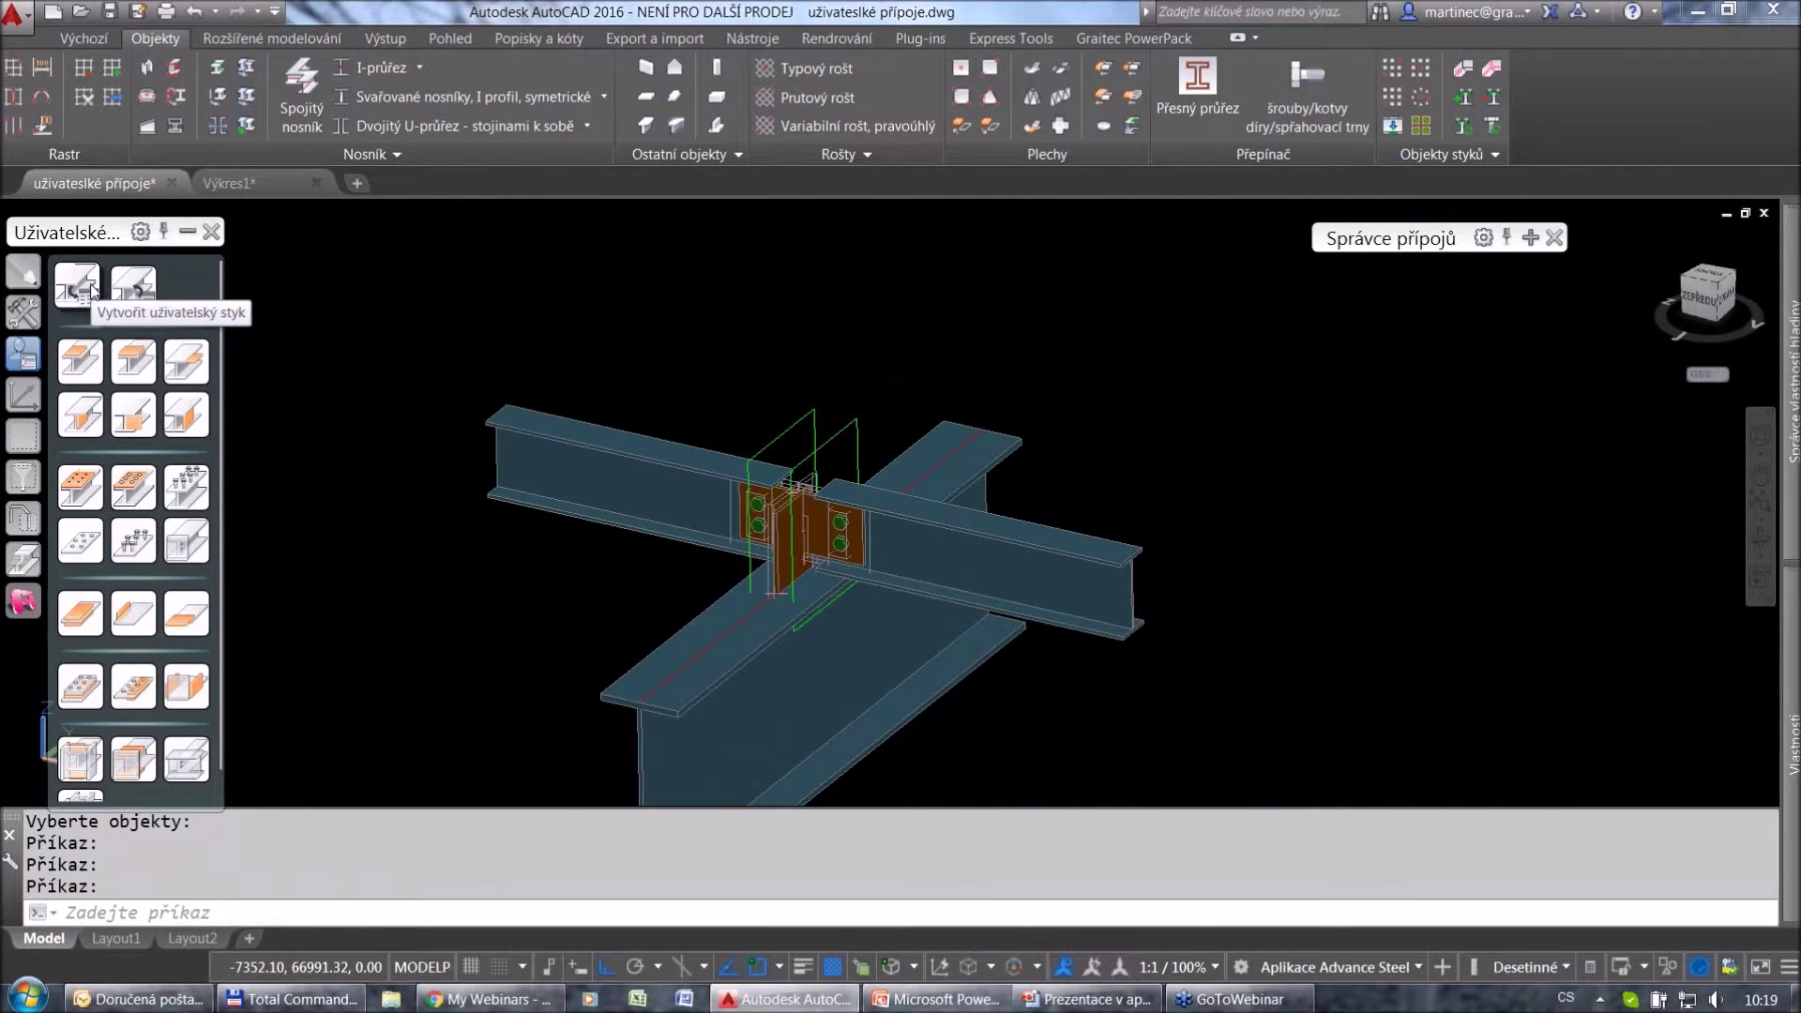
left_click(79, 284)
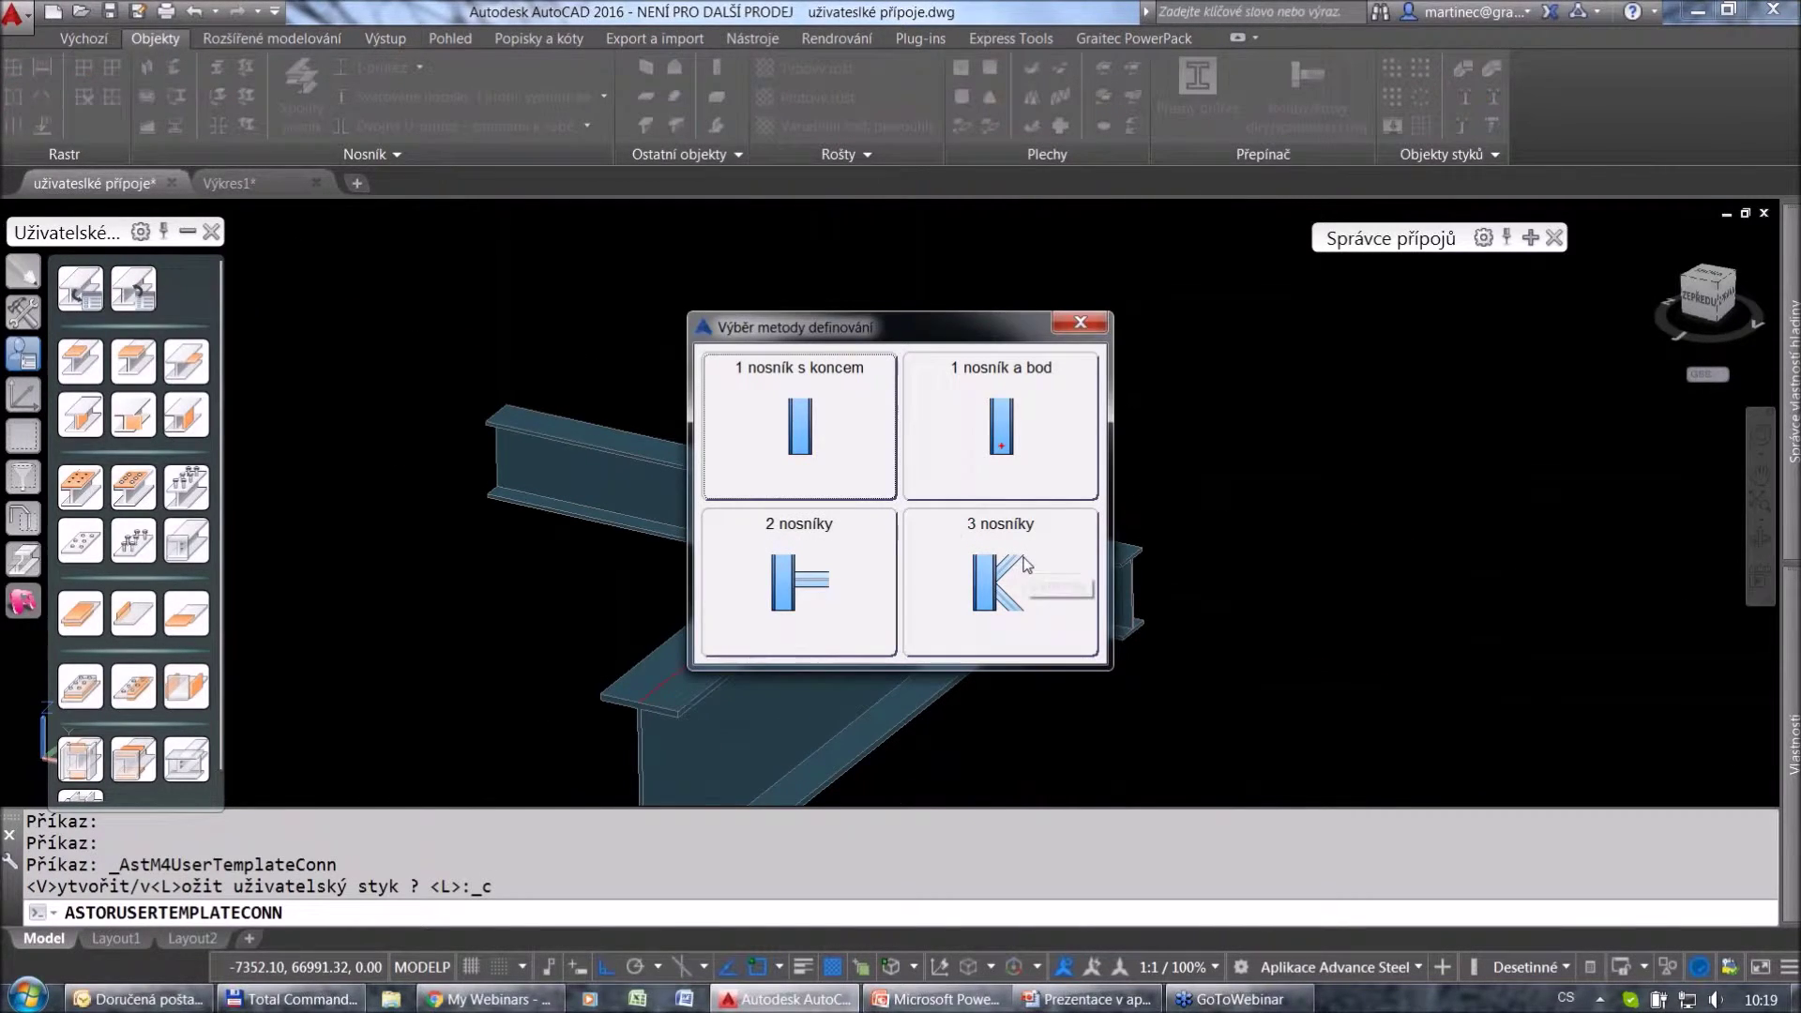
left_click(798, 581)
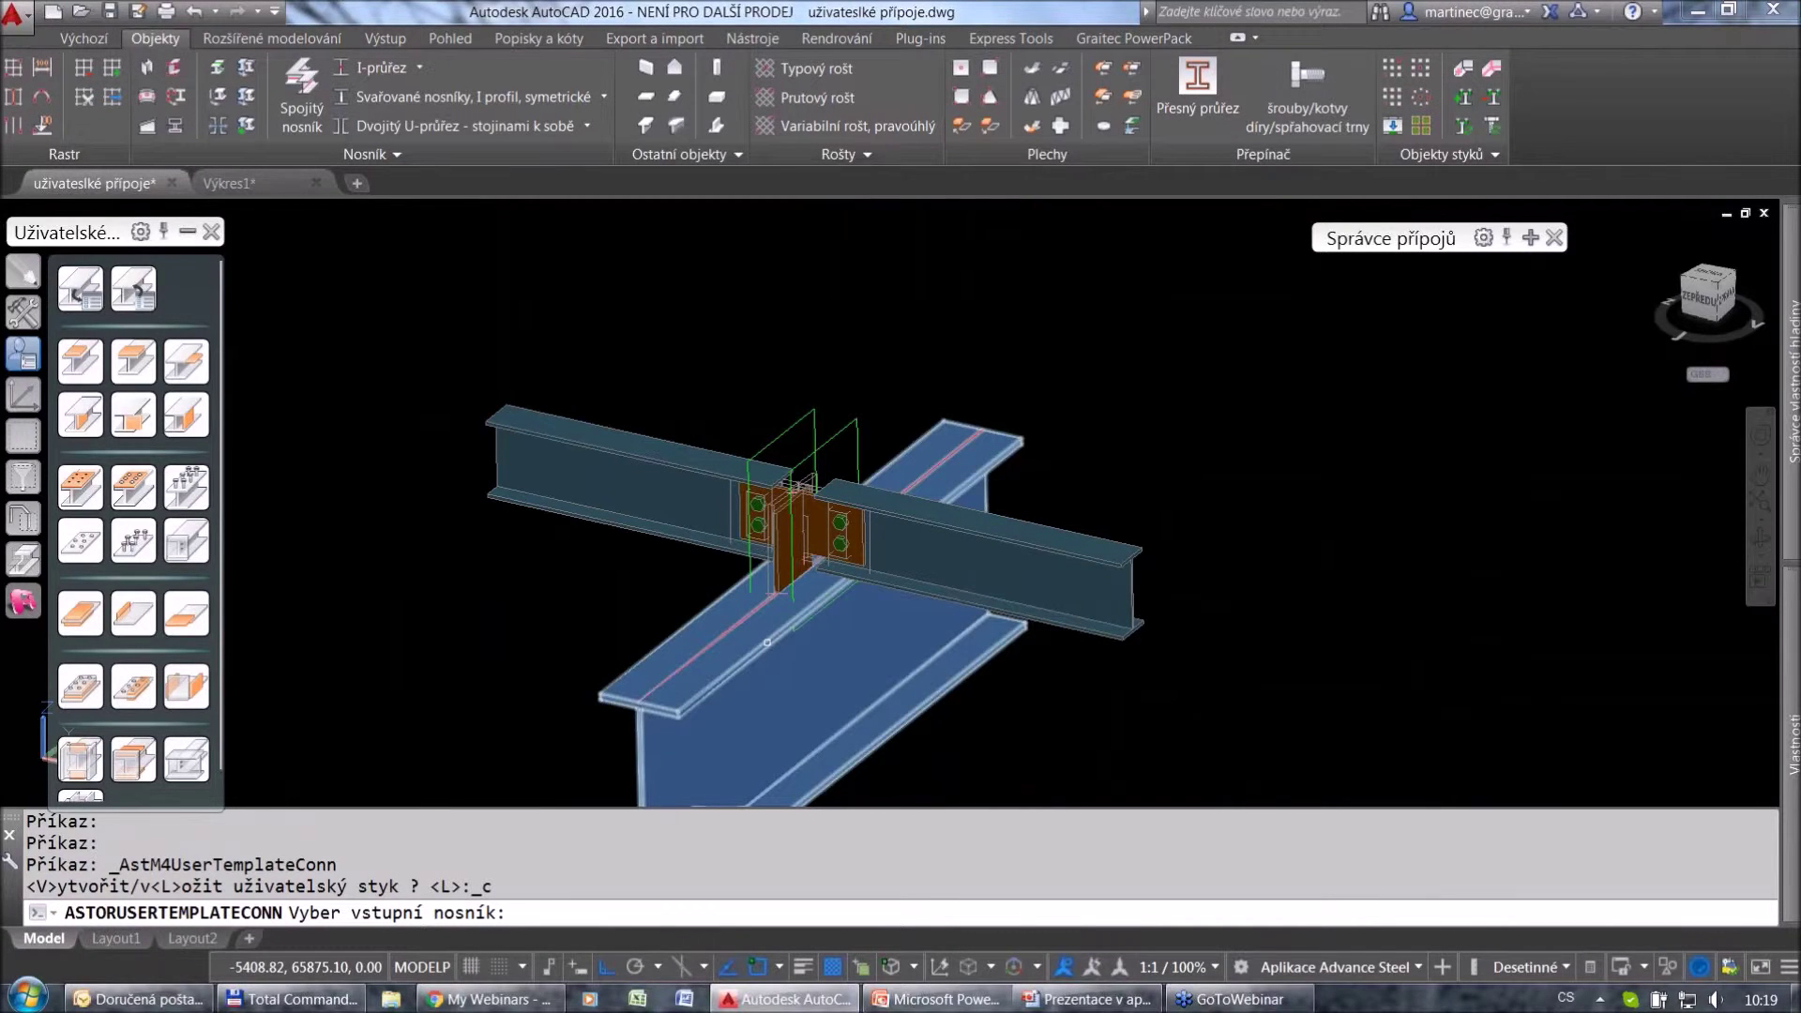
left_click(768, 642)
left_click(638, 464)
key("Return")
left_click(1112, 581)
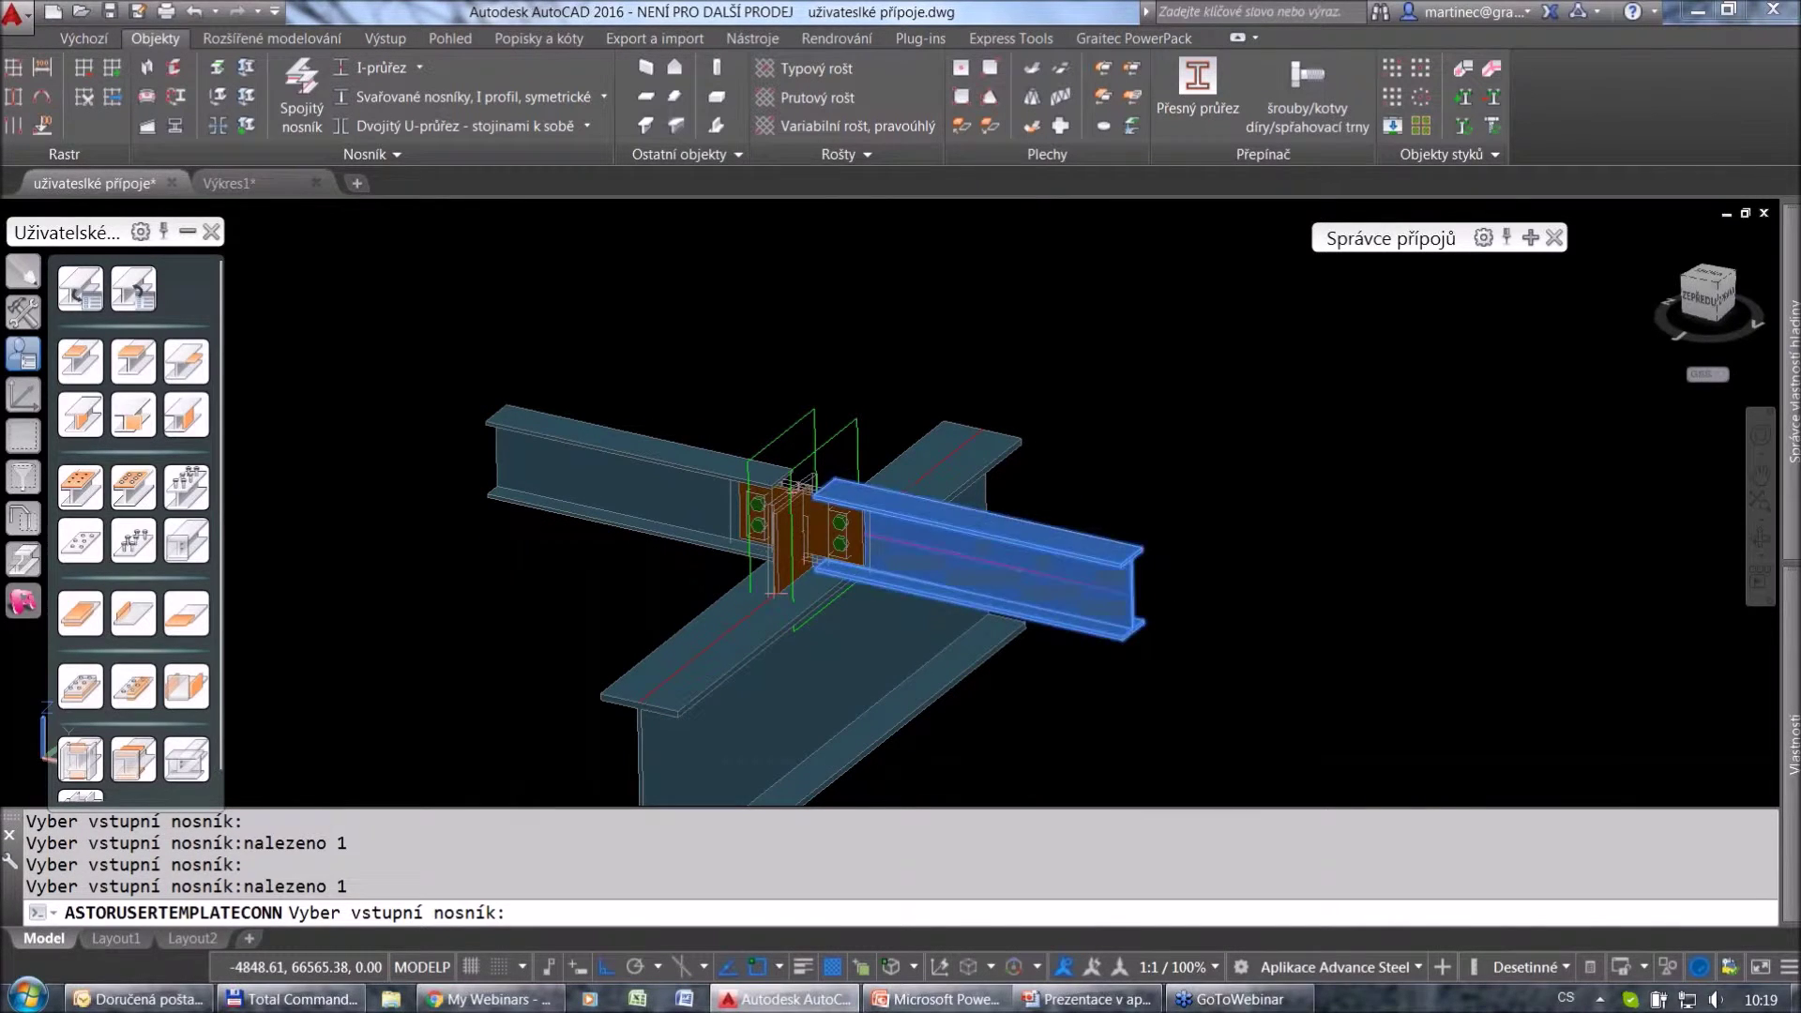
key("Return")
Name the template "připojení vaznic 2" and select all plates, bolts and other objects around the joint as its contents.
type("p")
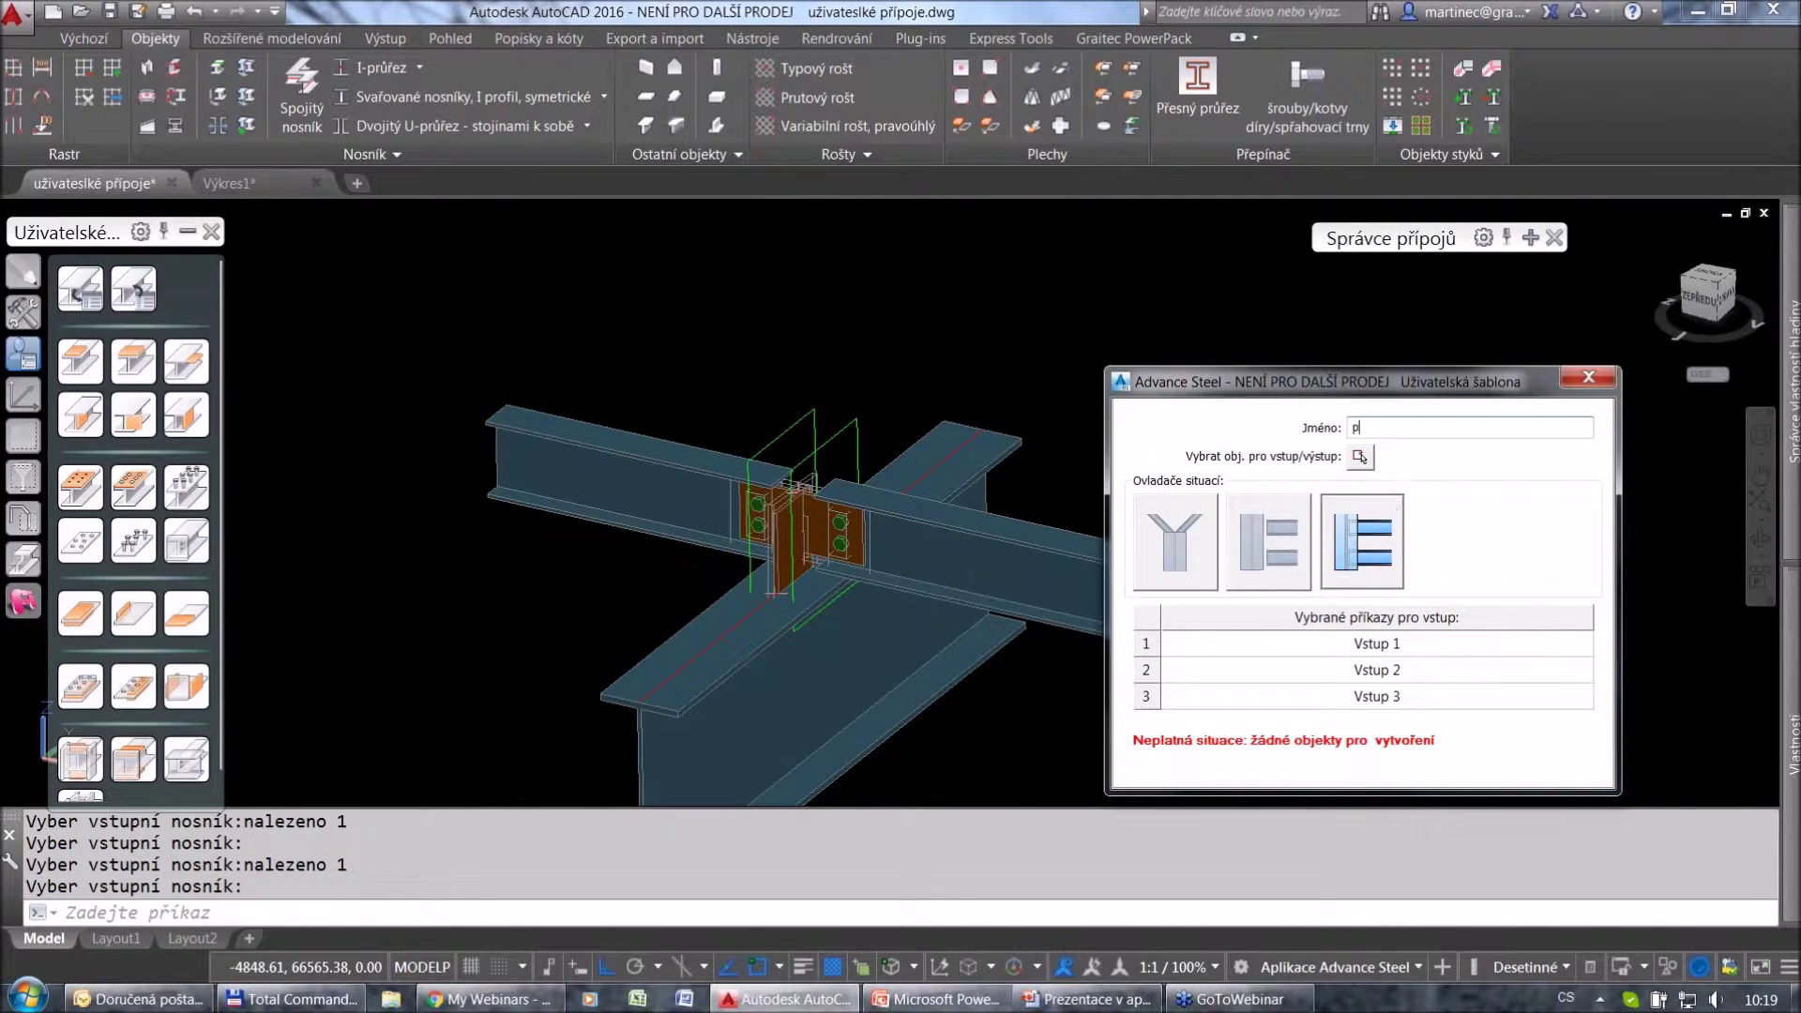
type("řipojení vaznic 2")
left_click(1359, 457)
left_click(684, 361)
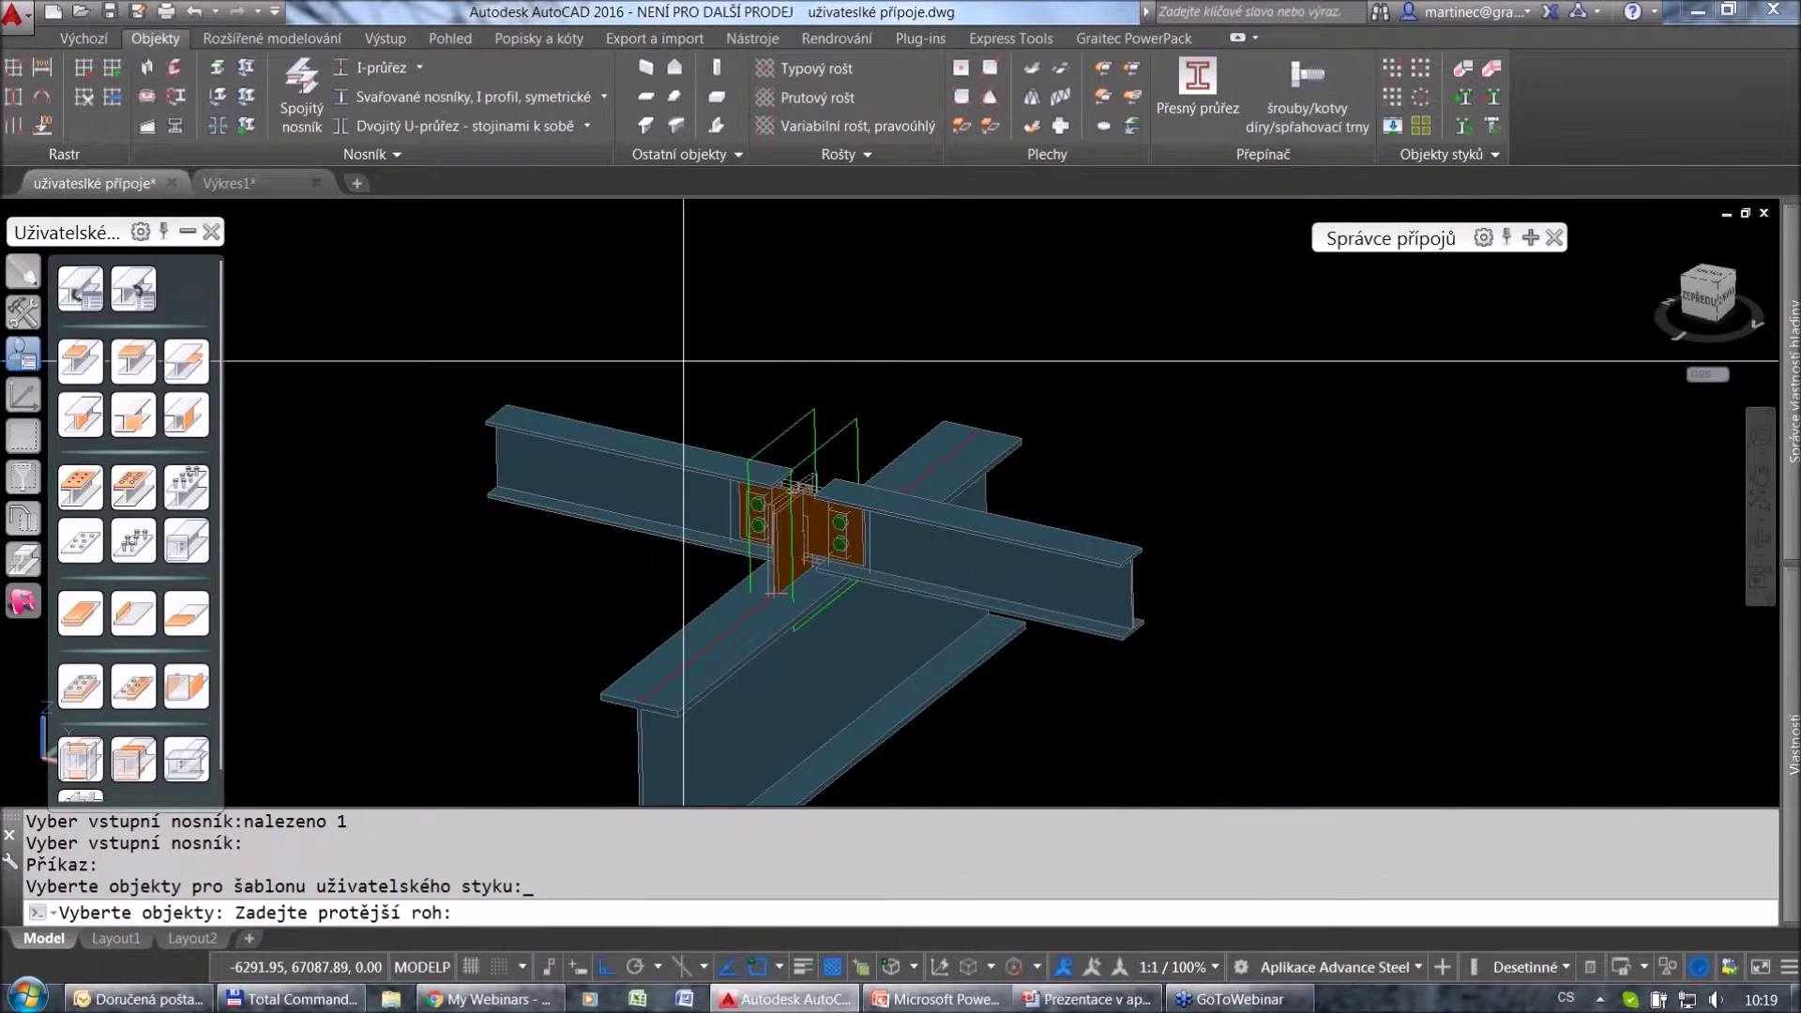
left_click(976, 682)
key("Return")
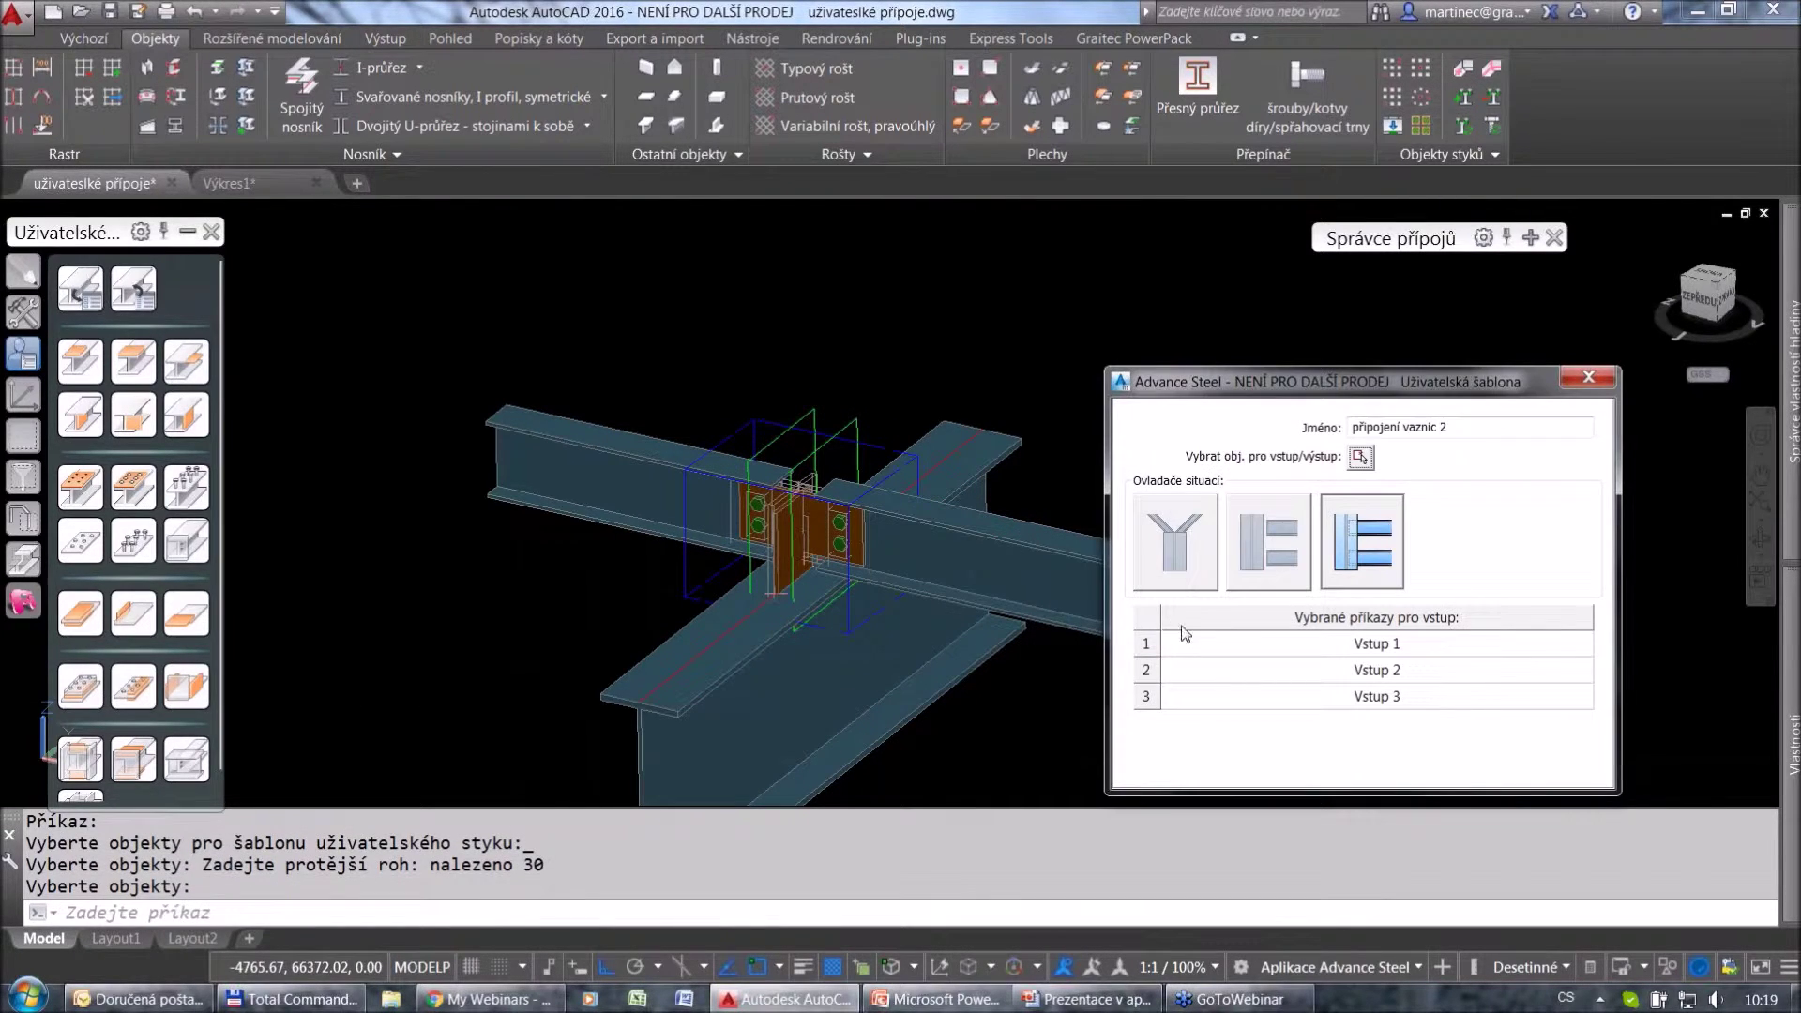
Choose the Y-shaped situation, rename the template inputs Vazník, Vaznice 1 and Vaznice 2, and close the template properties.
left_click(1187, 558)
left_click(1372, 644)
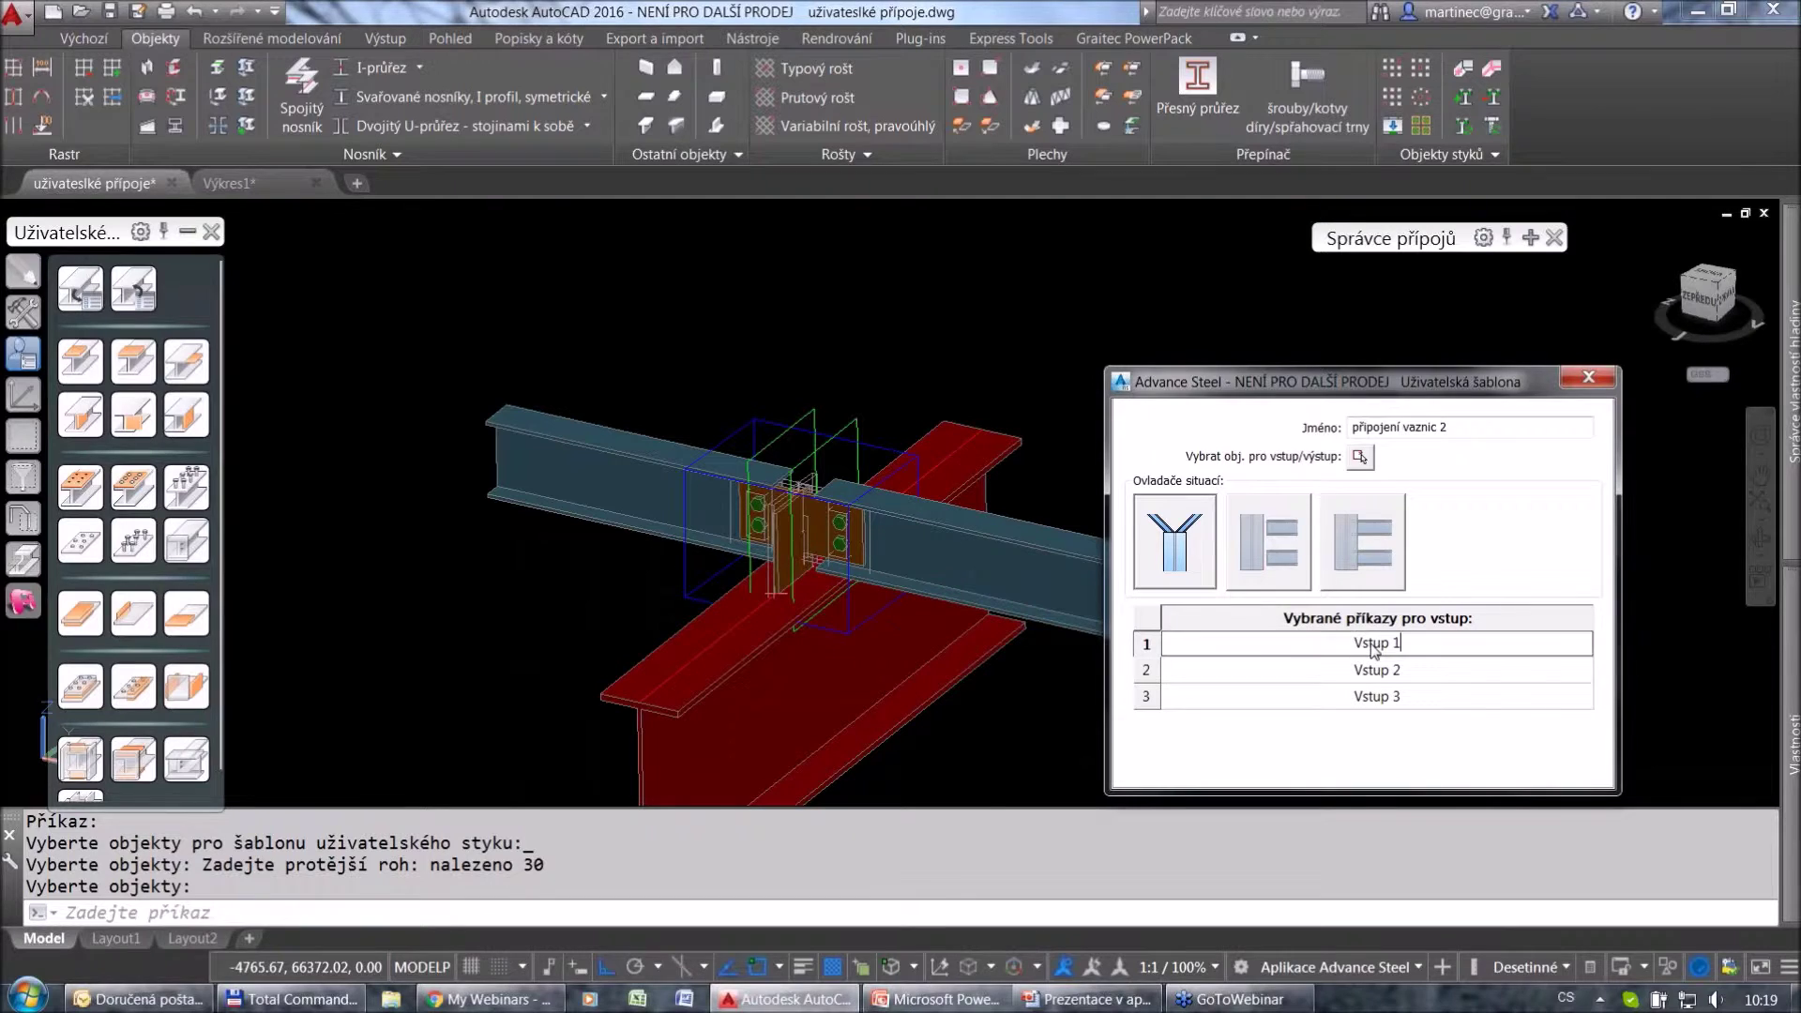
key("BackSpace")
key("BackSpace")
key("BackSpace")
key("BackSpace")
key("BackSpace")
key("BackSpace")
key("BackSpace")
type("Vazník")
left_click(1414, 671)
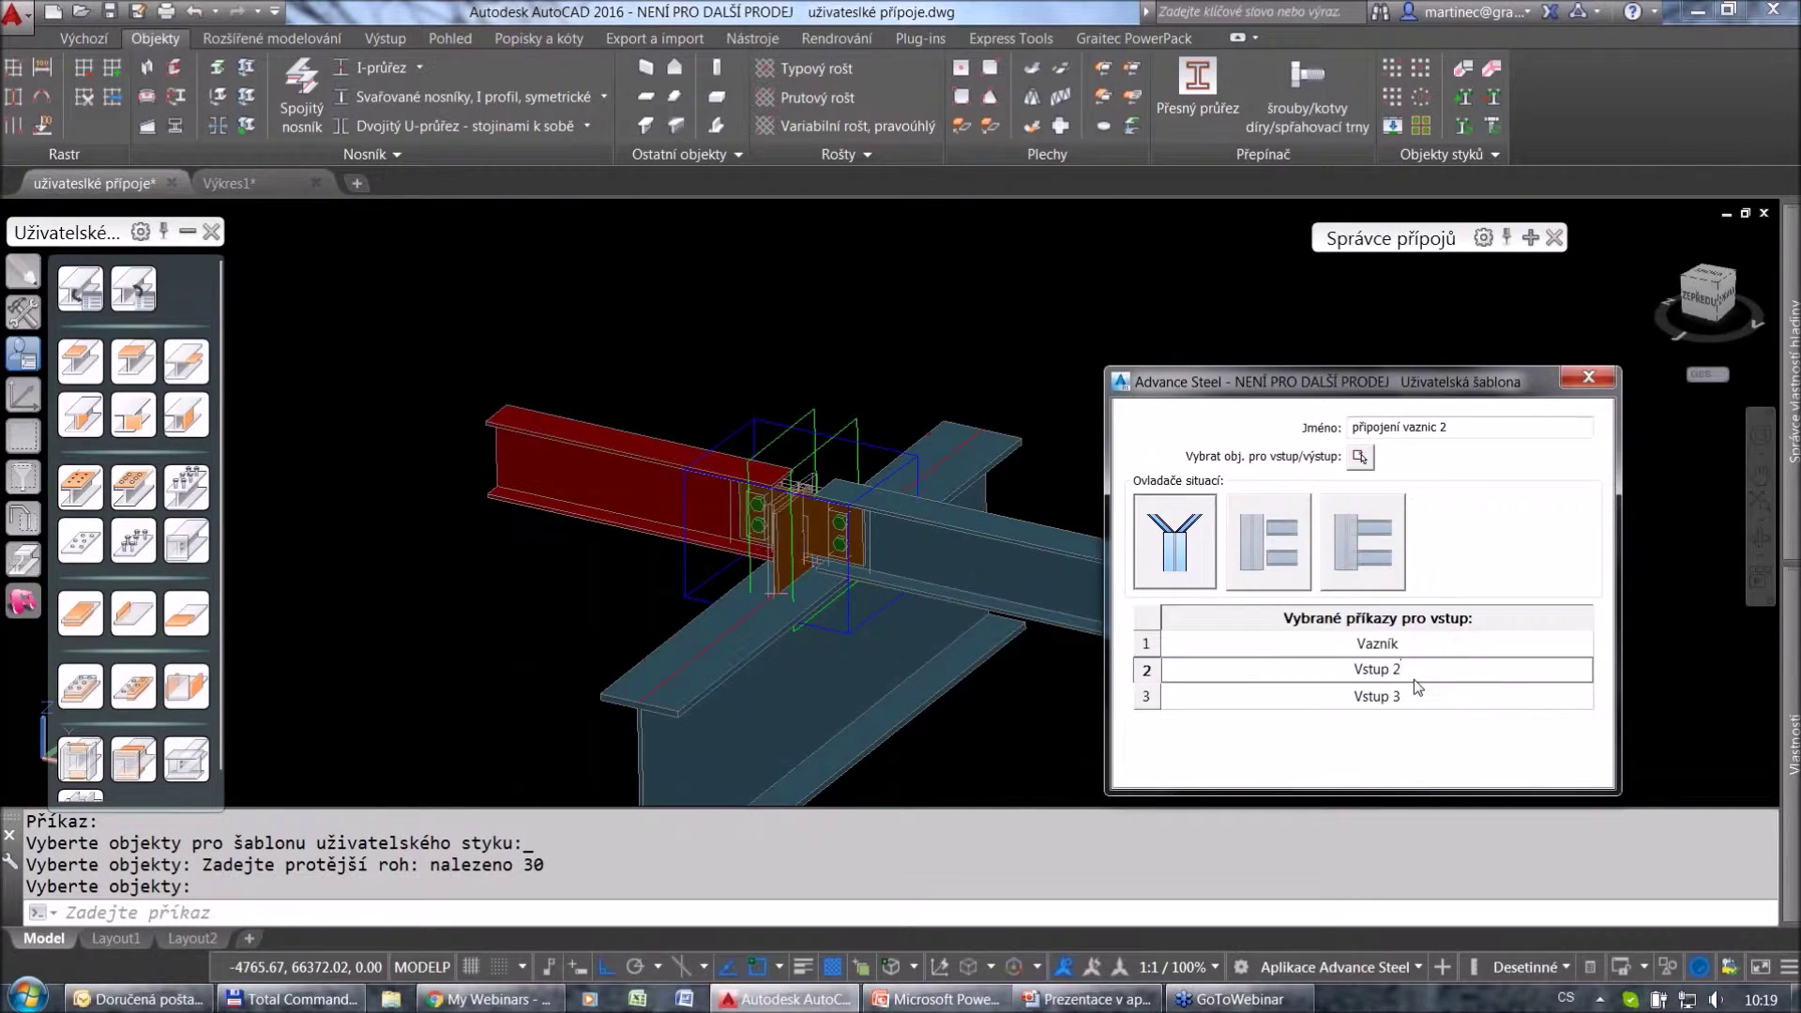
type("Vaznice 1")
left_click(1421, 697)
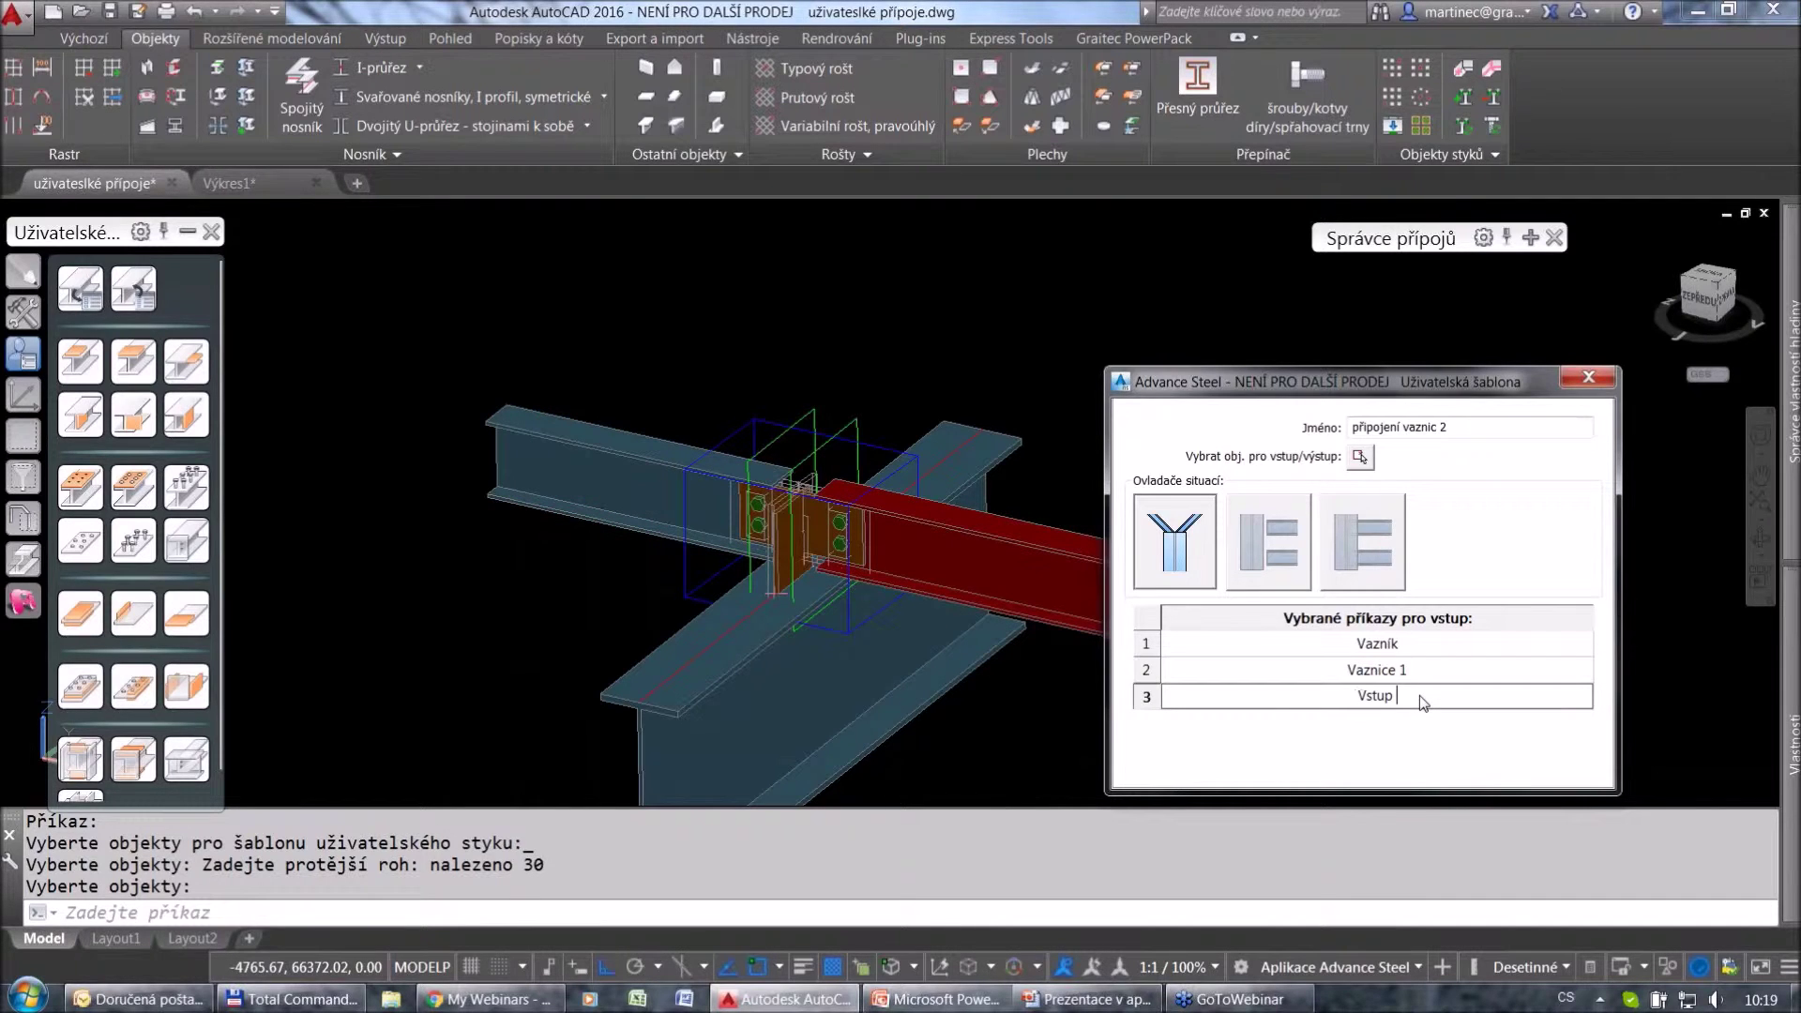
type("Vaznice 2")
left_click(1604, 379)
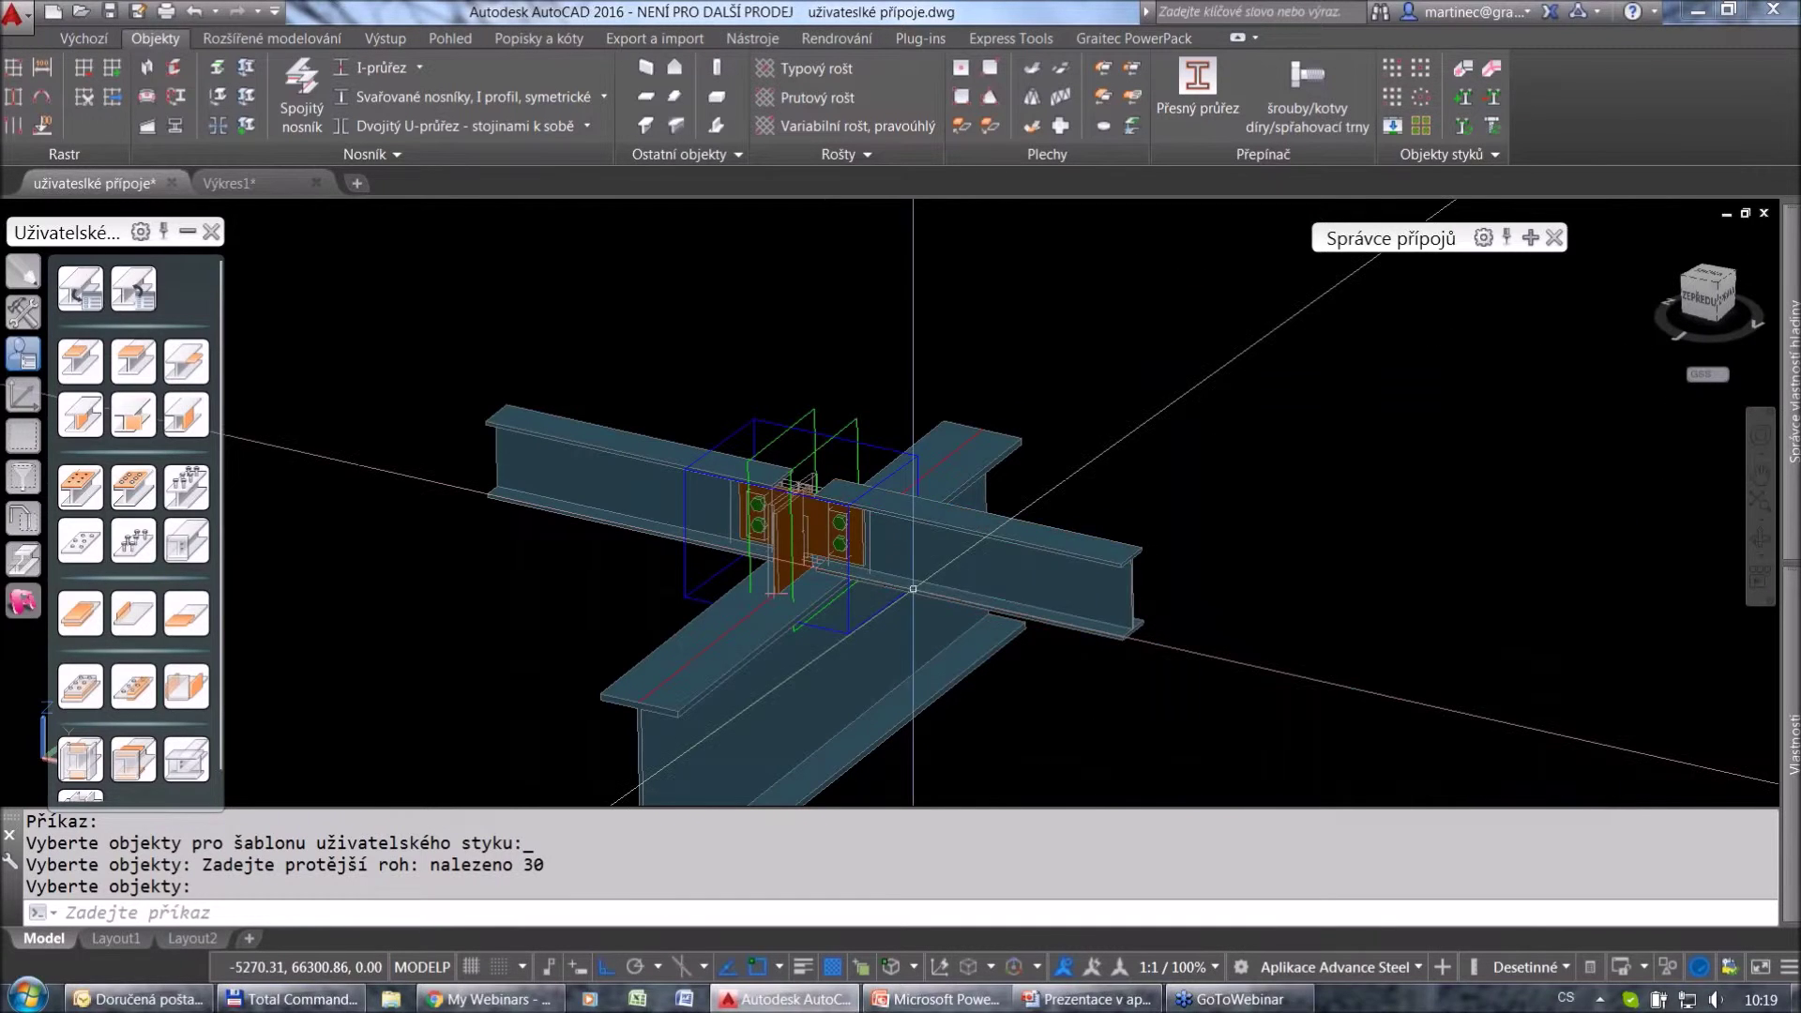
Save the template drawing and switch to the Výkres1 drawing with the unconnected girder and purlins.
left_click(110, 11)
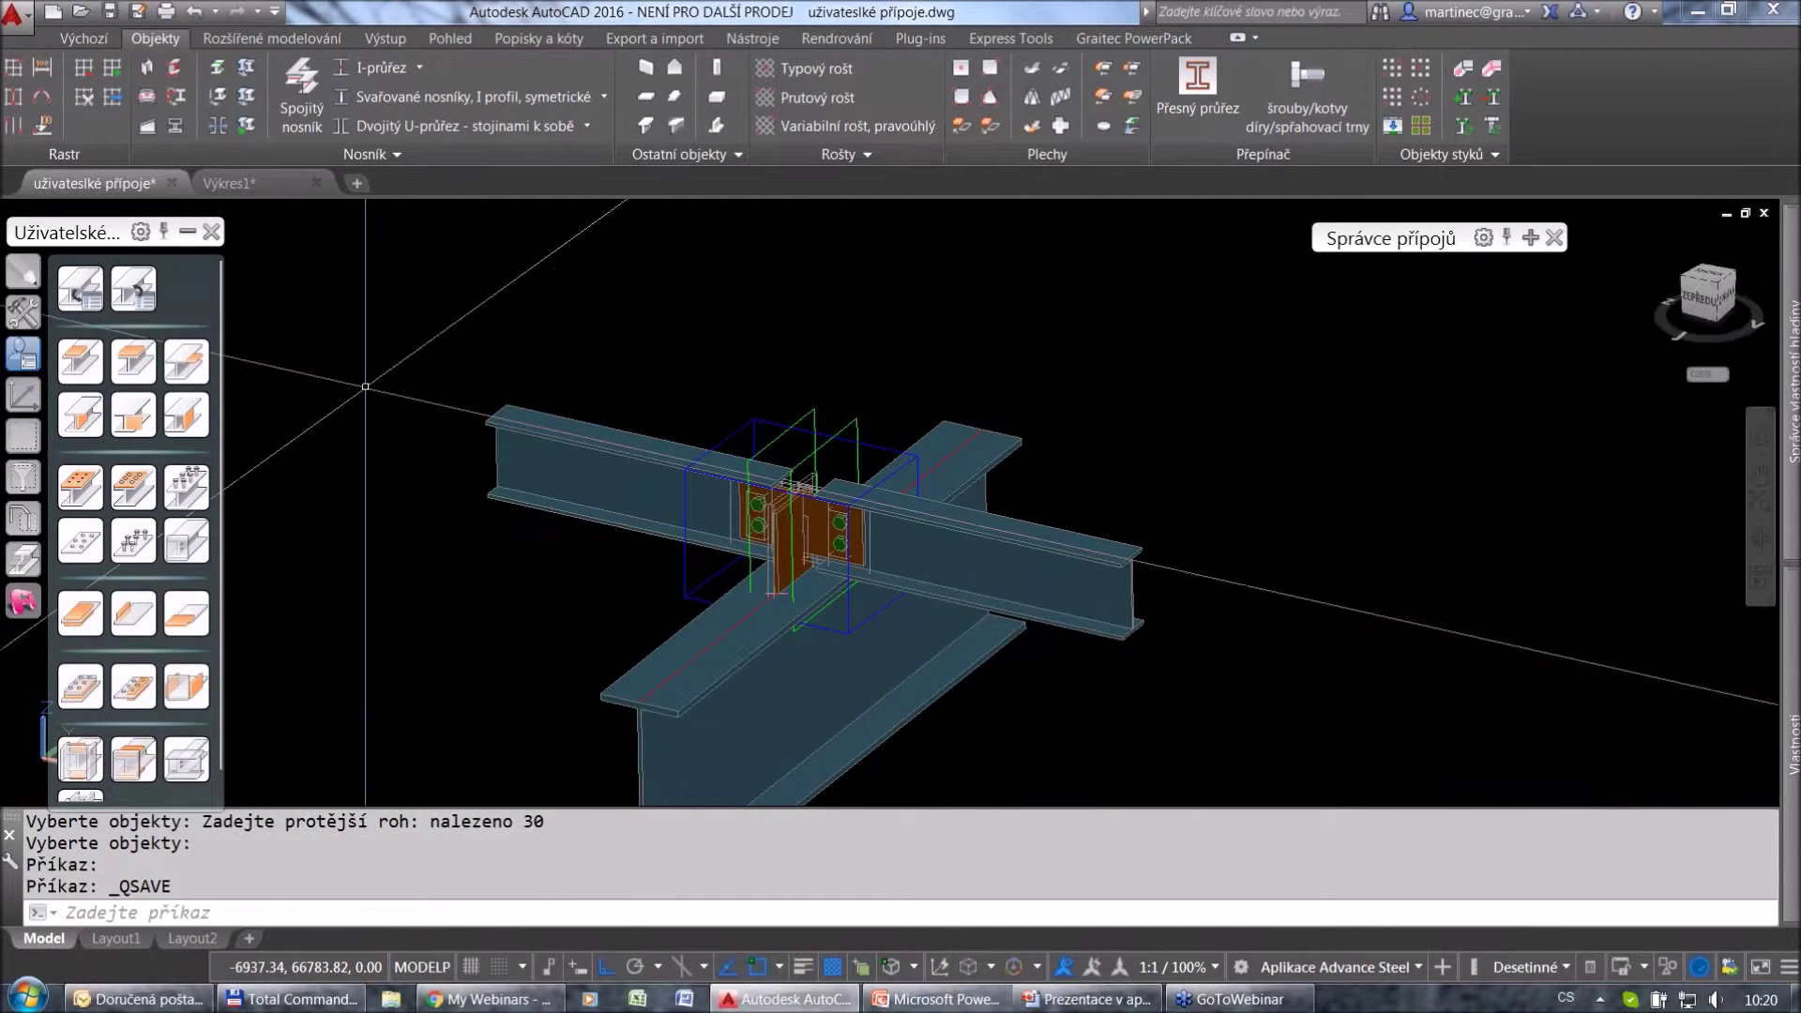
scroll(437, 450, "down", 4)
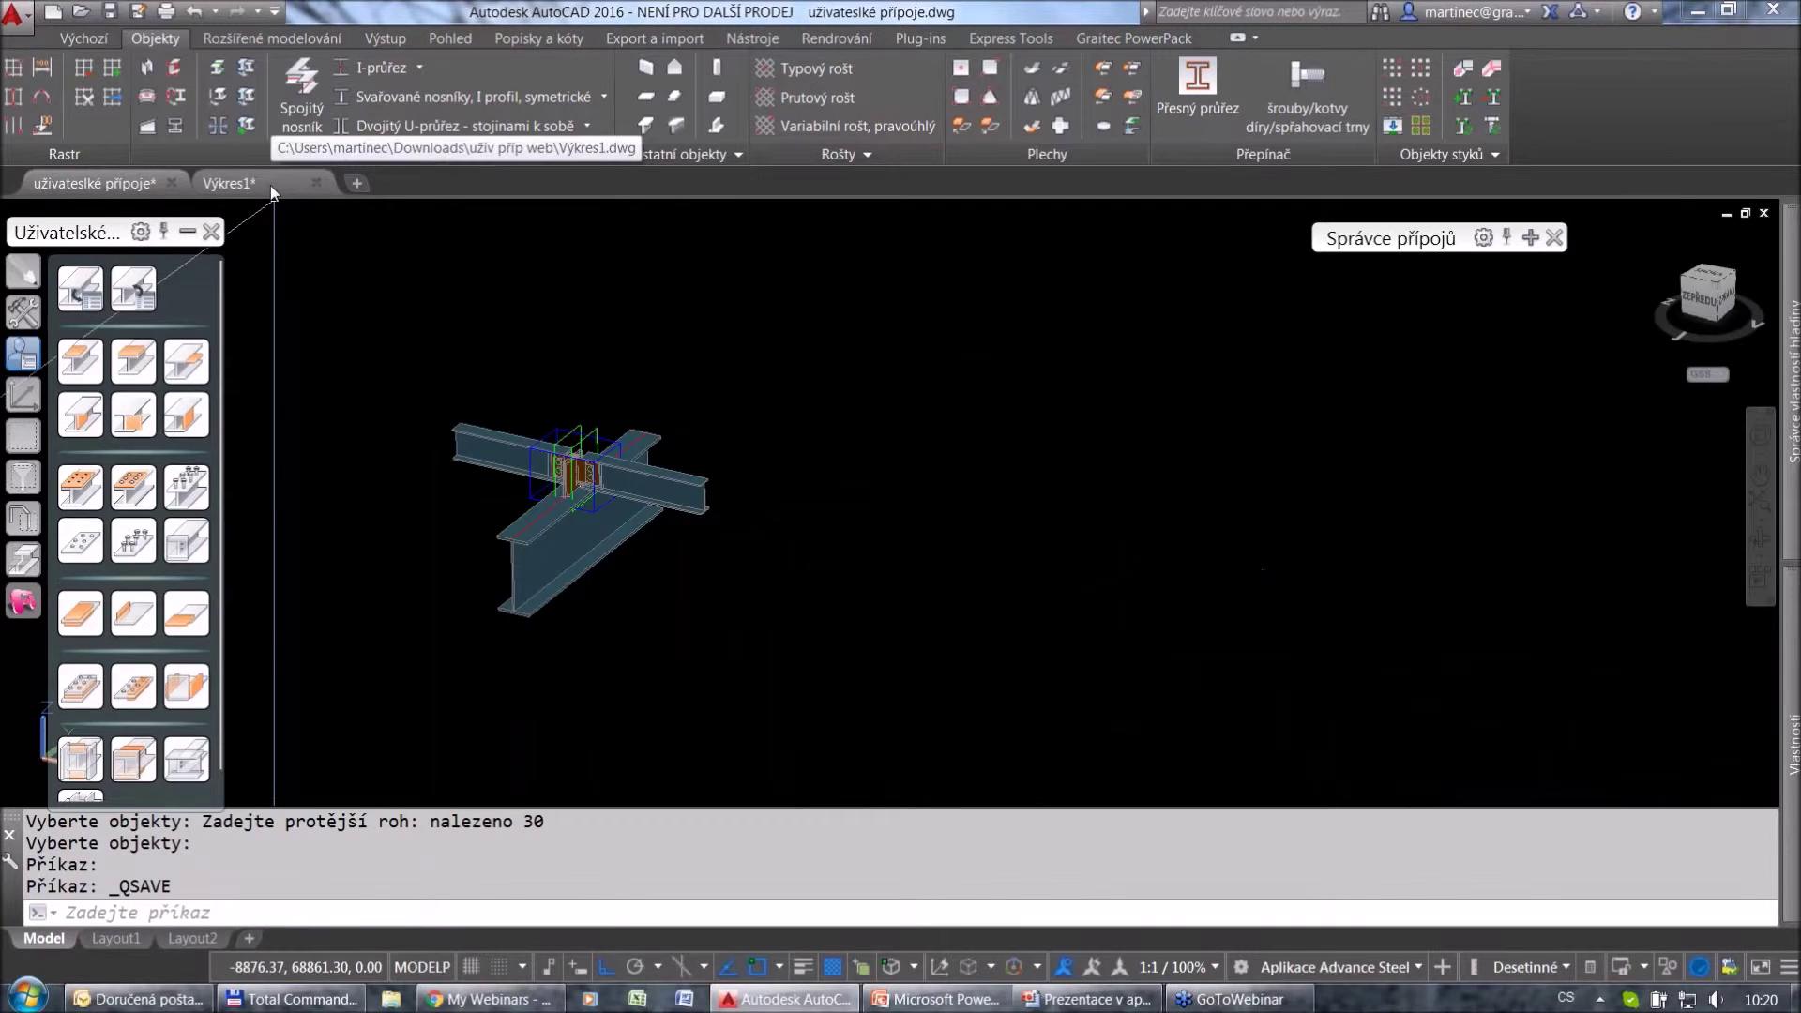
left_click(270, 184)
scroll(728, 586, "down", 2)
scroll(797, 565, "down", 4)
middle_click_drag(1092, 422, 761, 619)
scroll(853, 482, "up", 5)
scroll(982, 537, "up", 2)
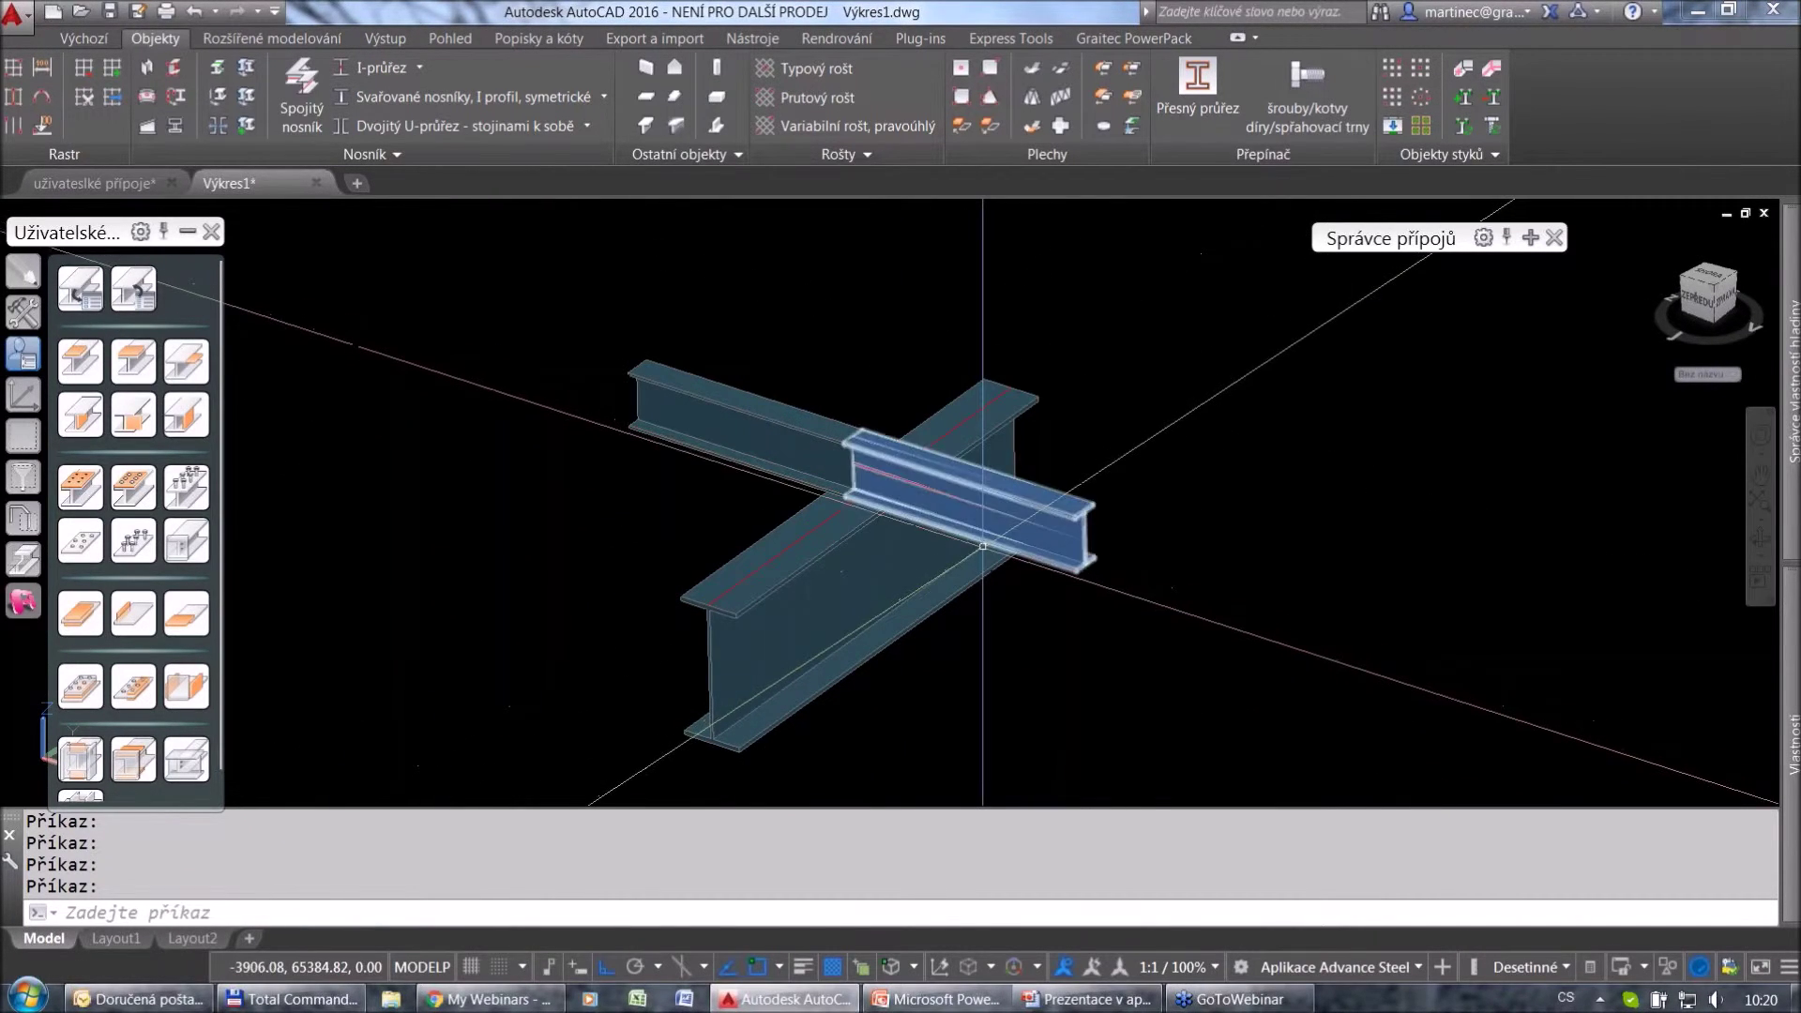
Insert the user template "připojení vaznic 2" between the girder and the two purlins, and close its properties.
left_click(140, 286)
left_click(32, 311)
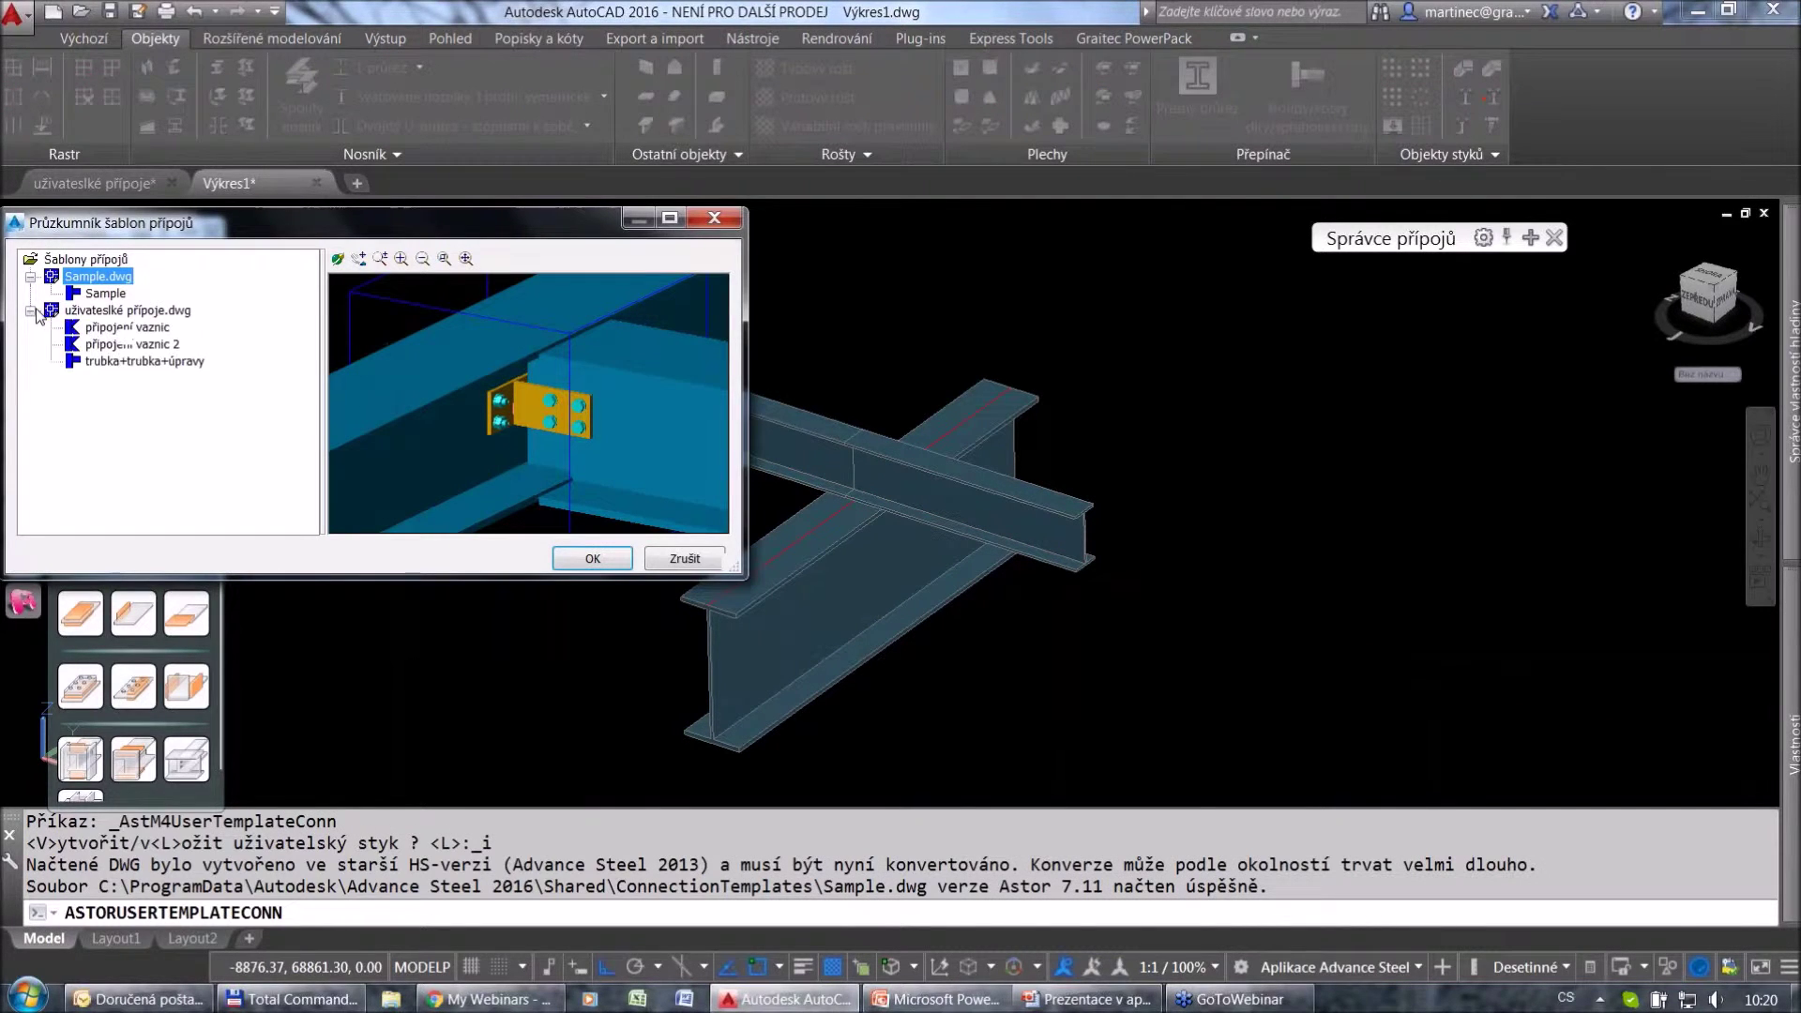
left_click(127, 345)
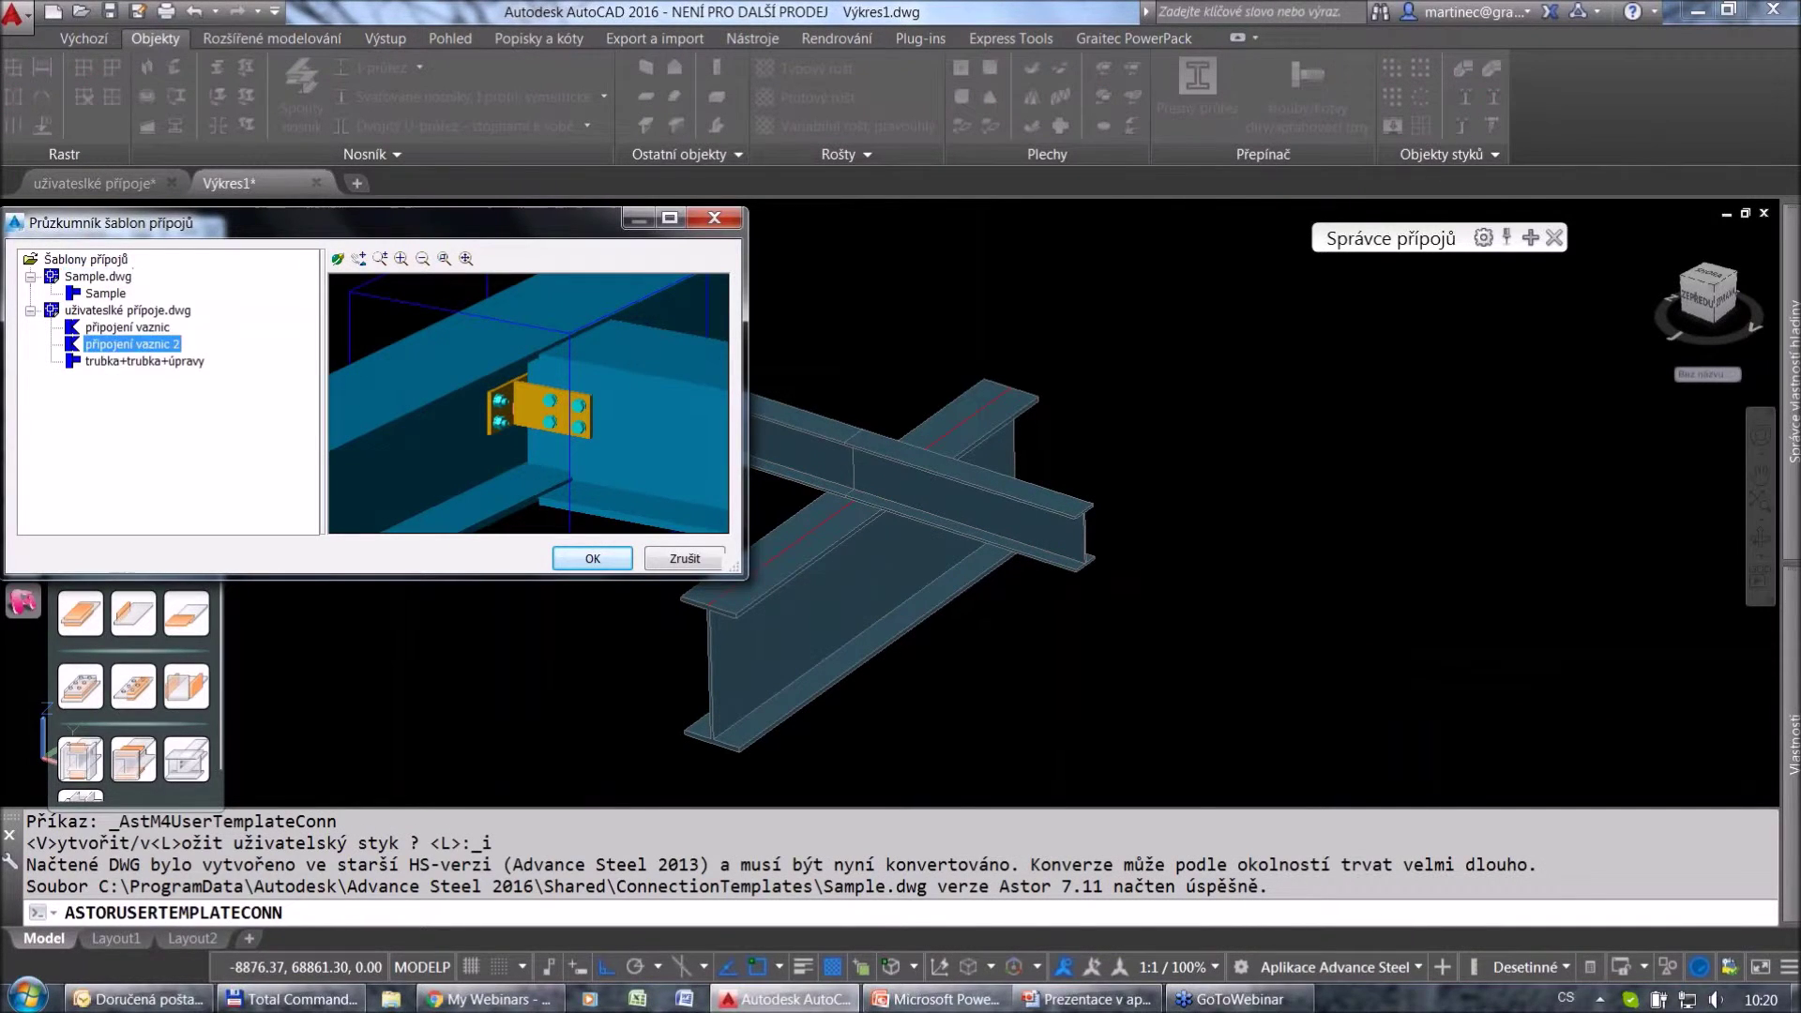
left_click(612, 560)
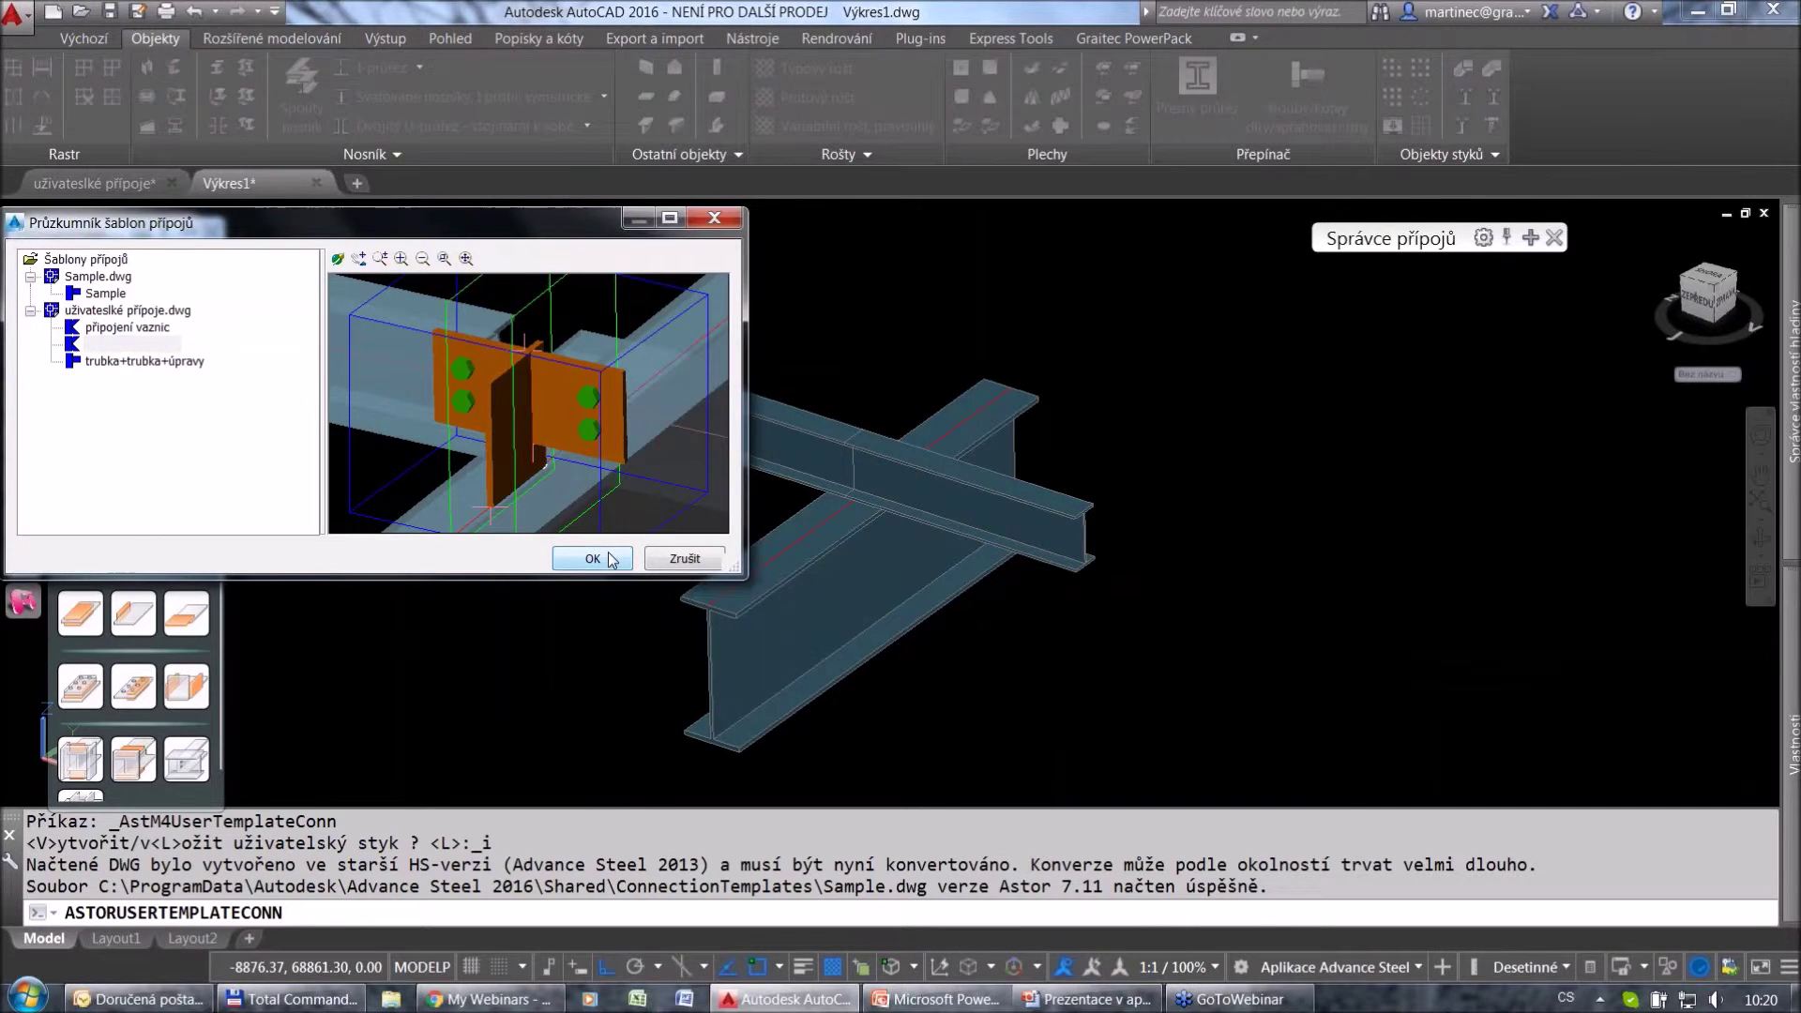
left_click(761, 588)
left_click(731, 441)
left_click(1014, 490)
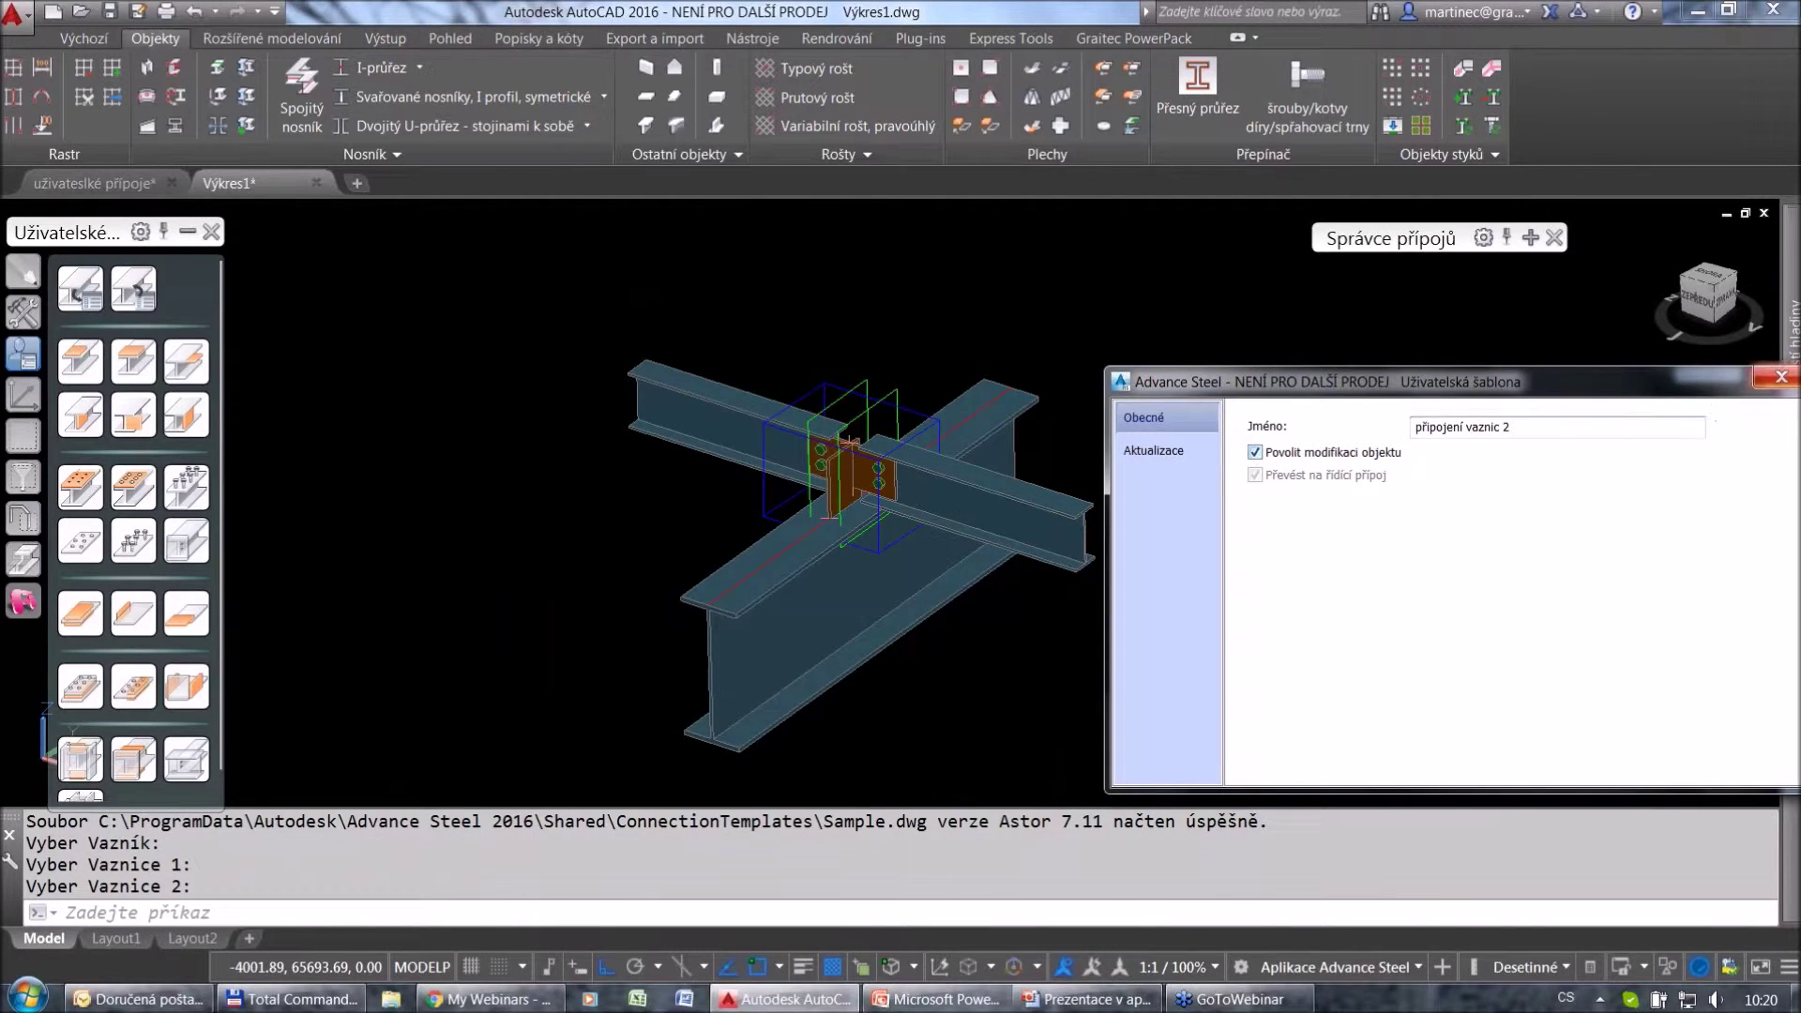
left_click(1792, 378)
Stretch the right-hand purlin's free end in several moves so the purlin runs at a skewed angle to the girder.
scroll(1065, 540, "up", 3)
middle_click_drag(1057, 544, 1085, 591, "shift")
left_click(1114, 513)
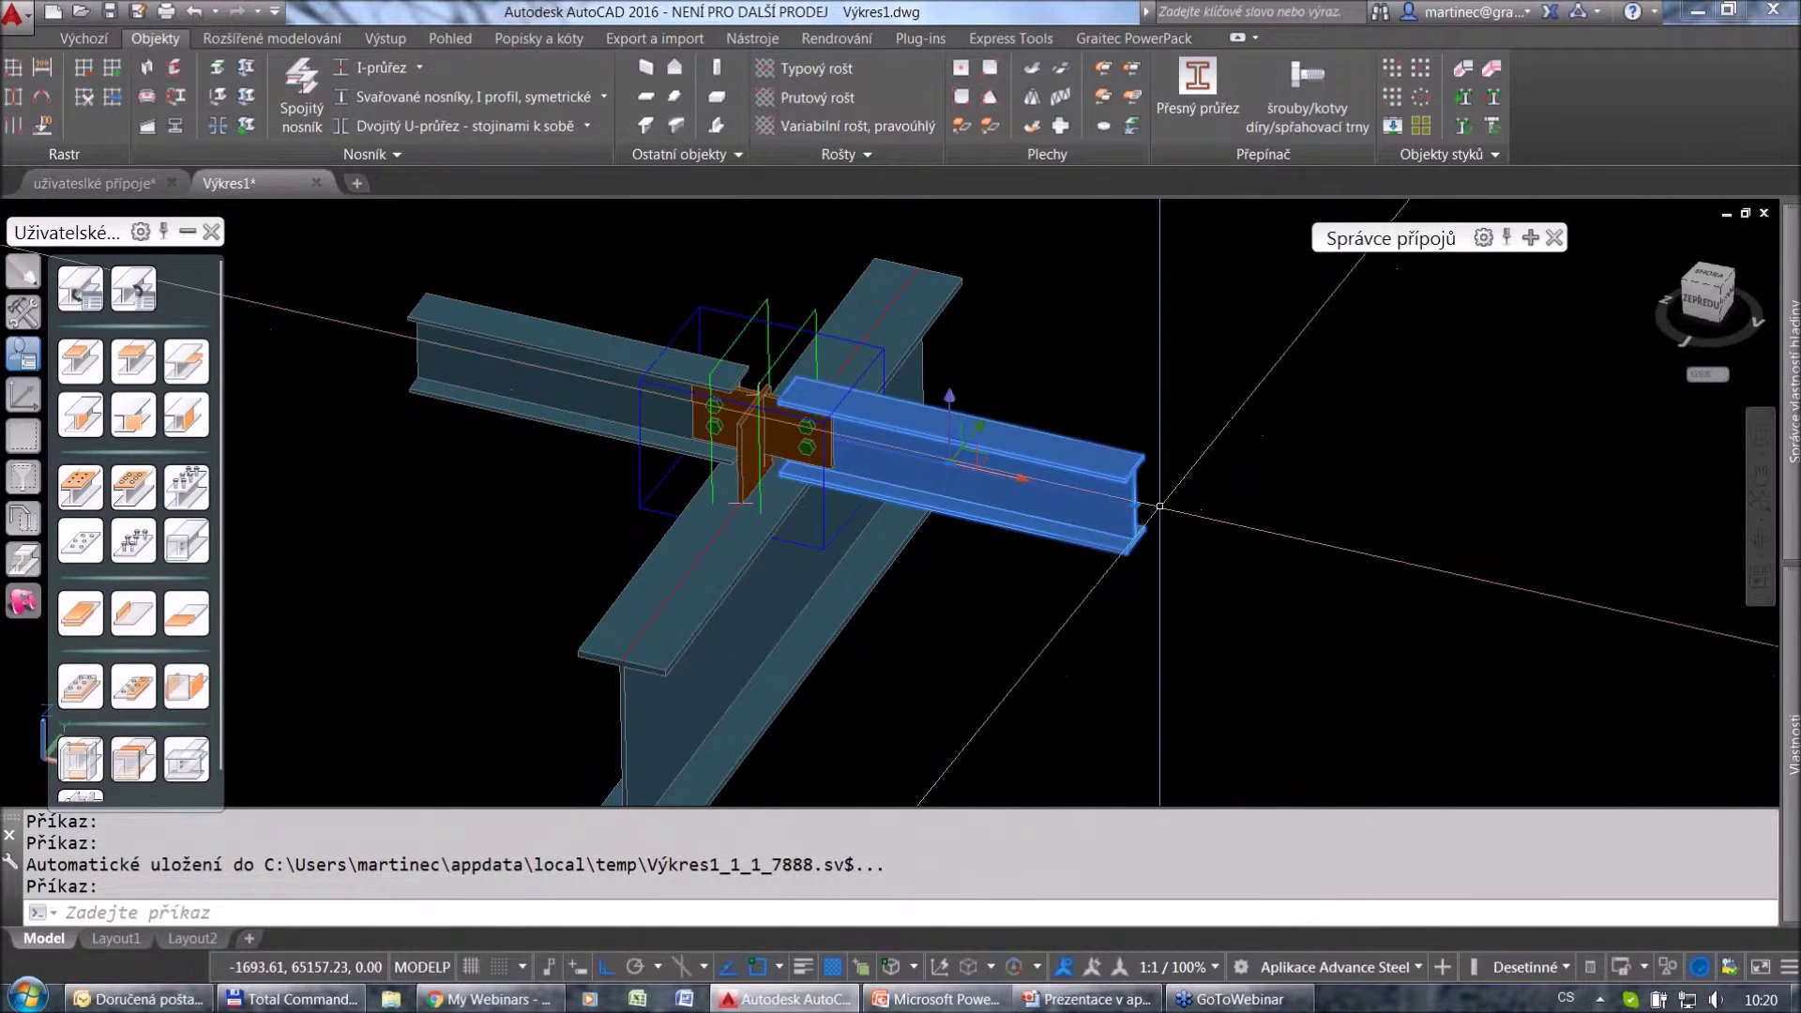
scroll(1130, 503, "up", 2)
left_click(1130, 504)
left_click(1137, 499)
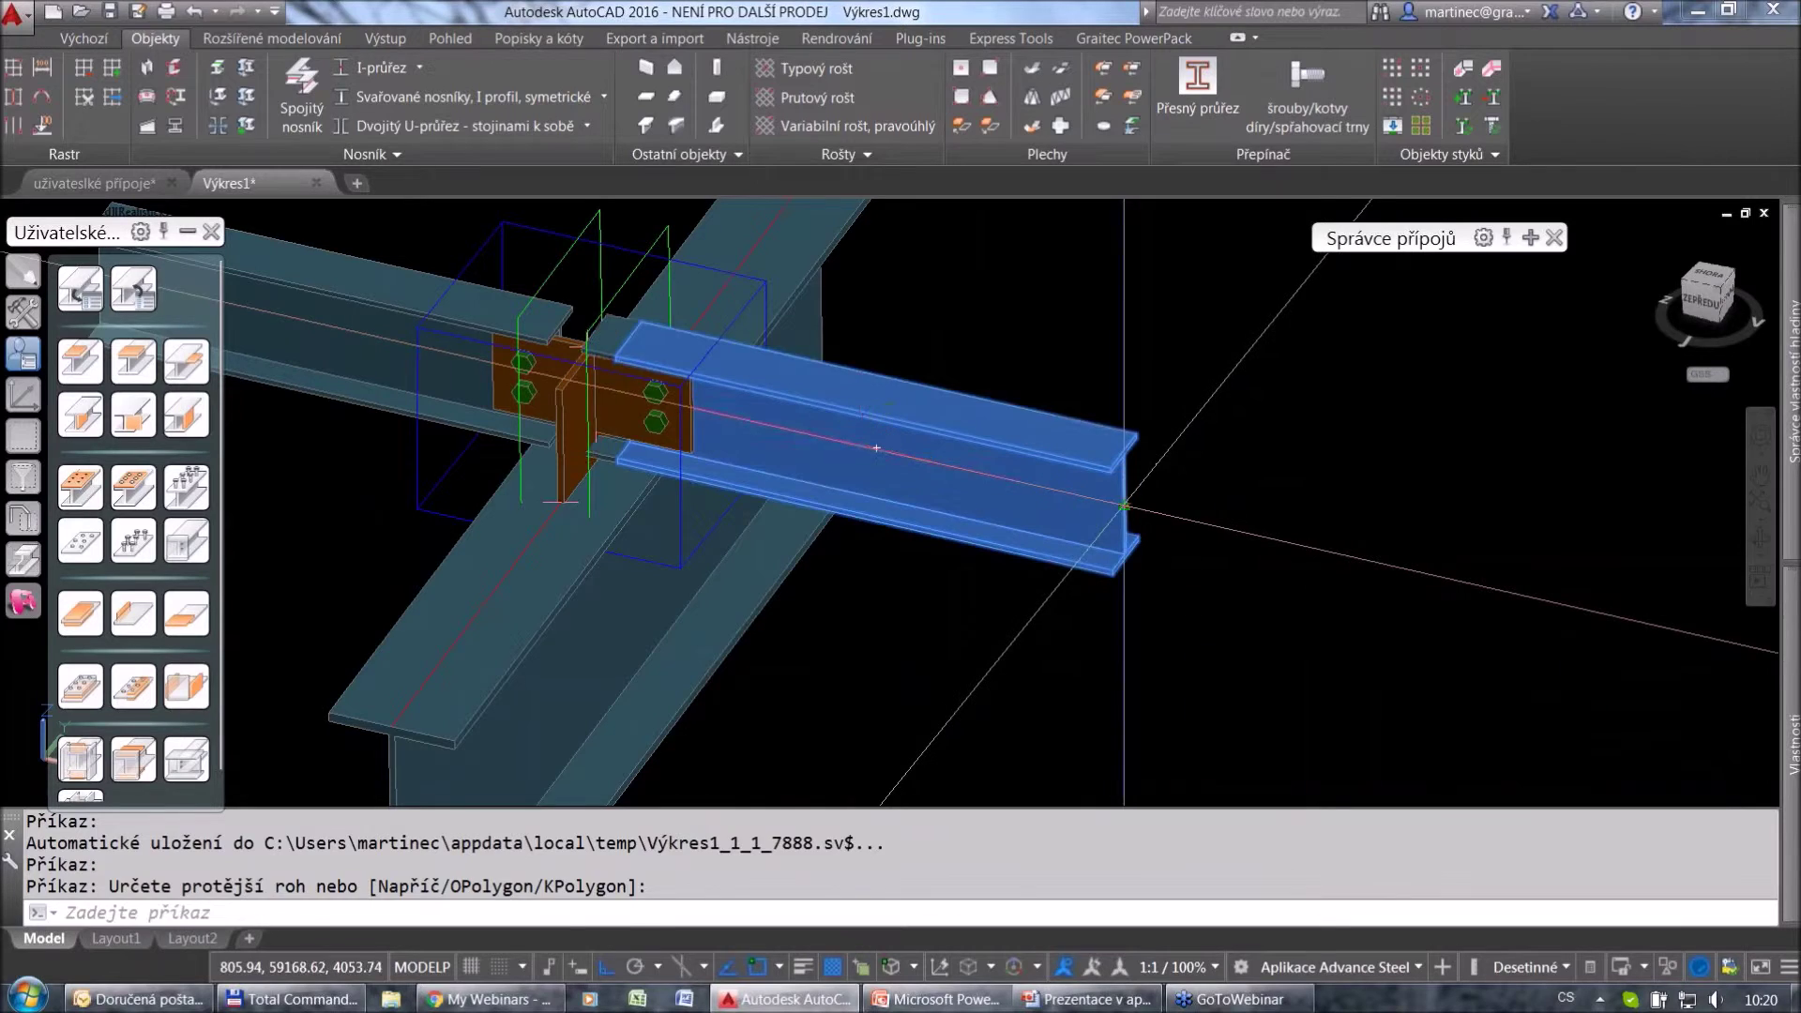
left_click(1128, 504)
left_click(1181, 438)
left_click(1183, 436)
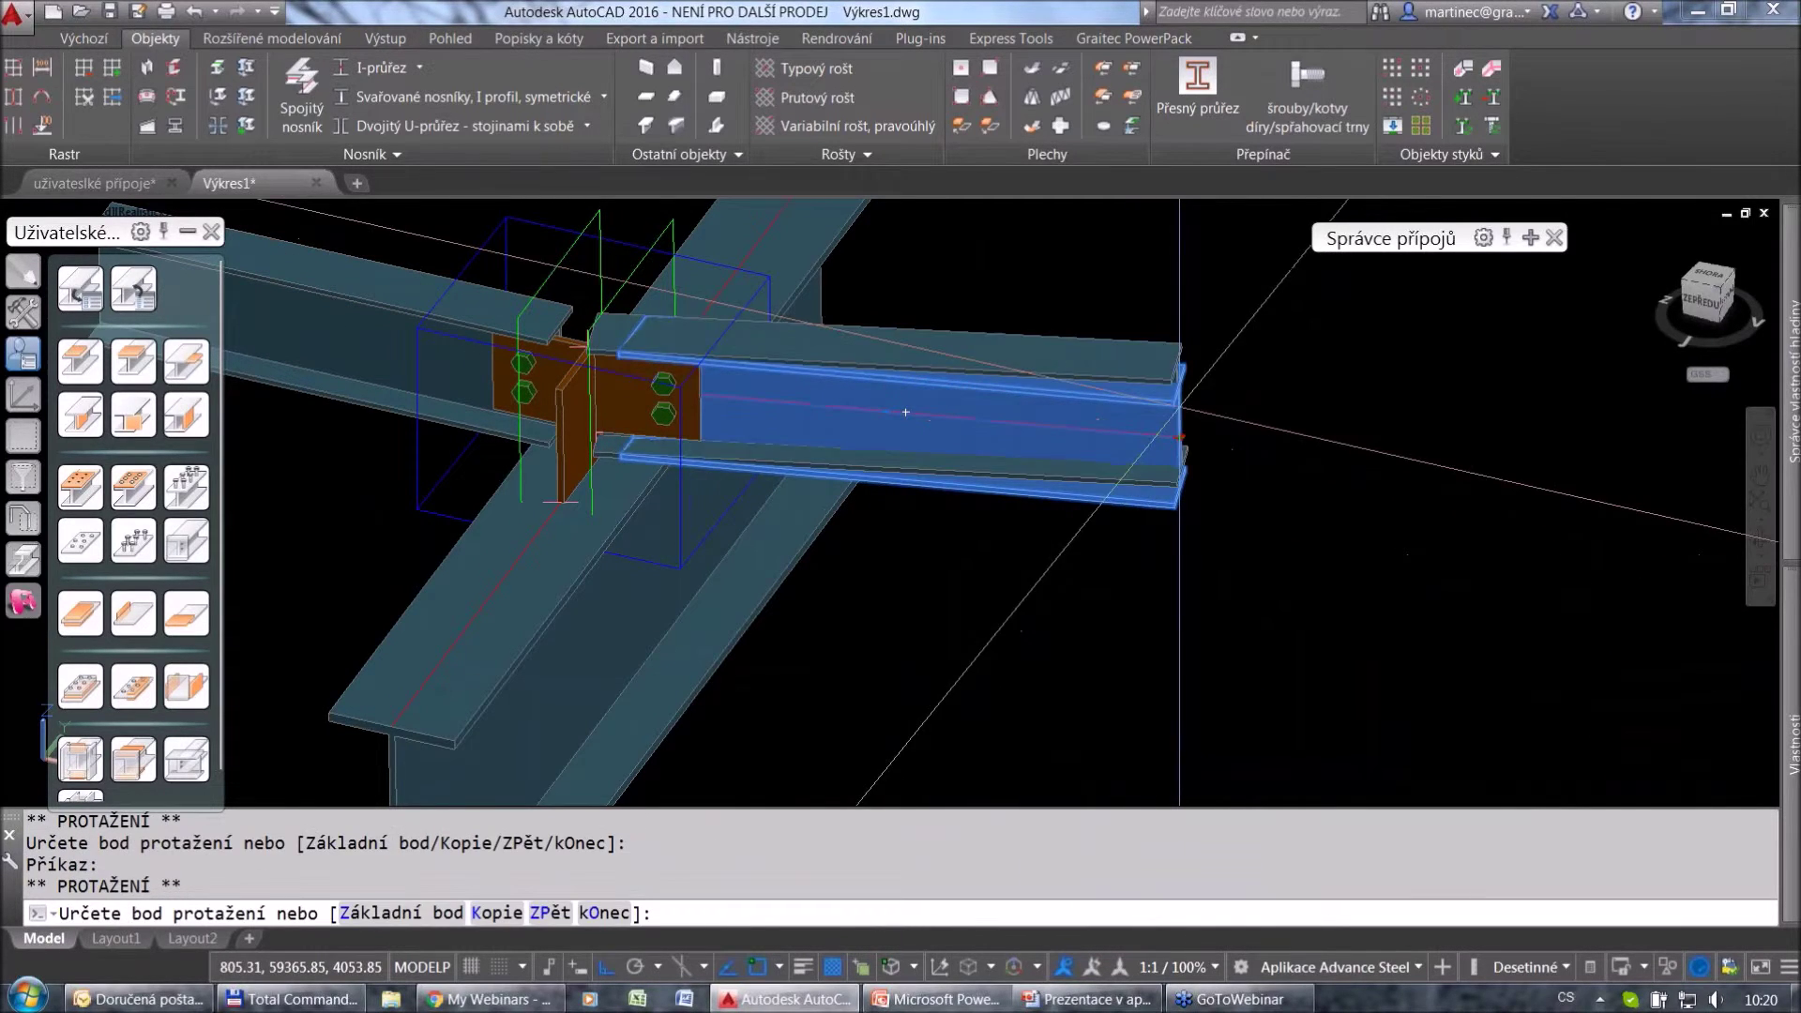
left_click(1187, 365)
left_click(1186, 365)
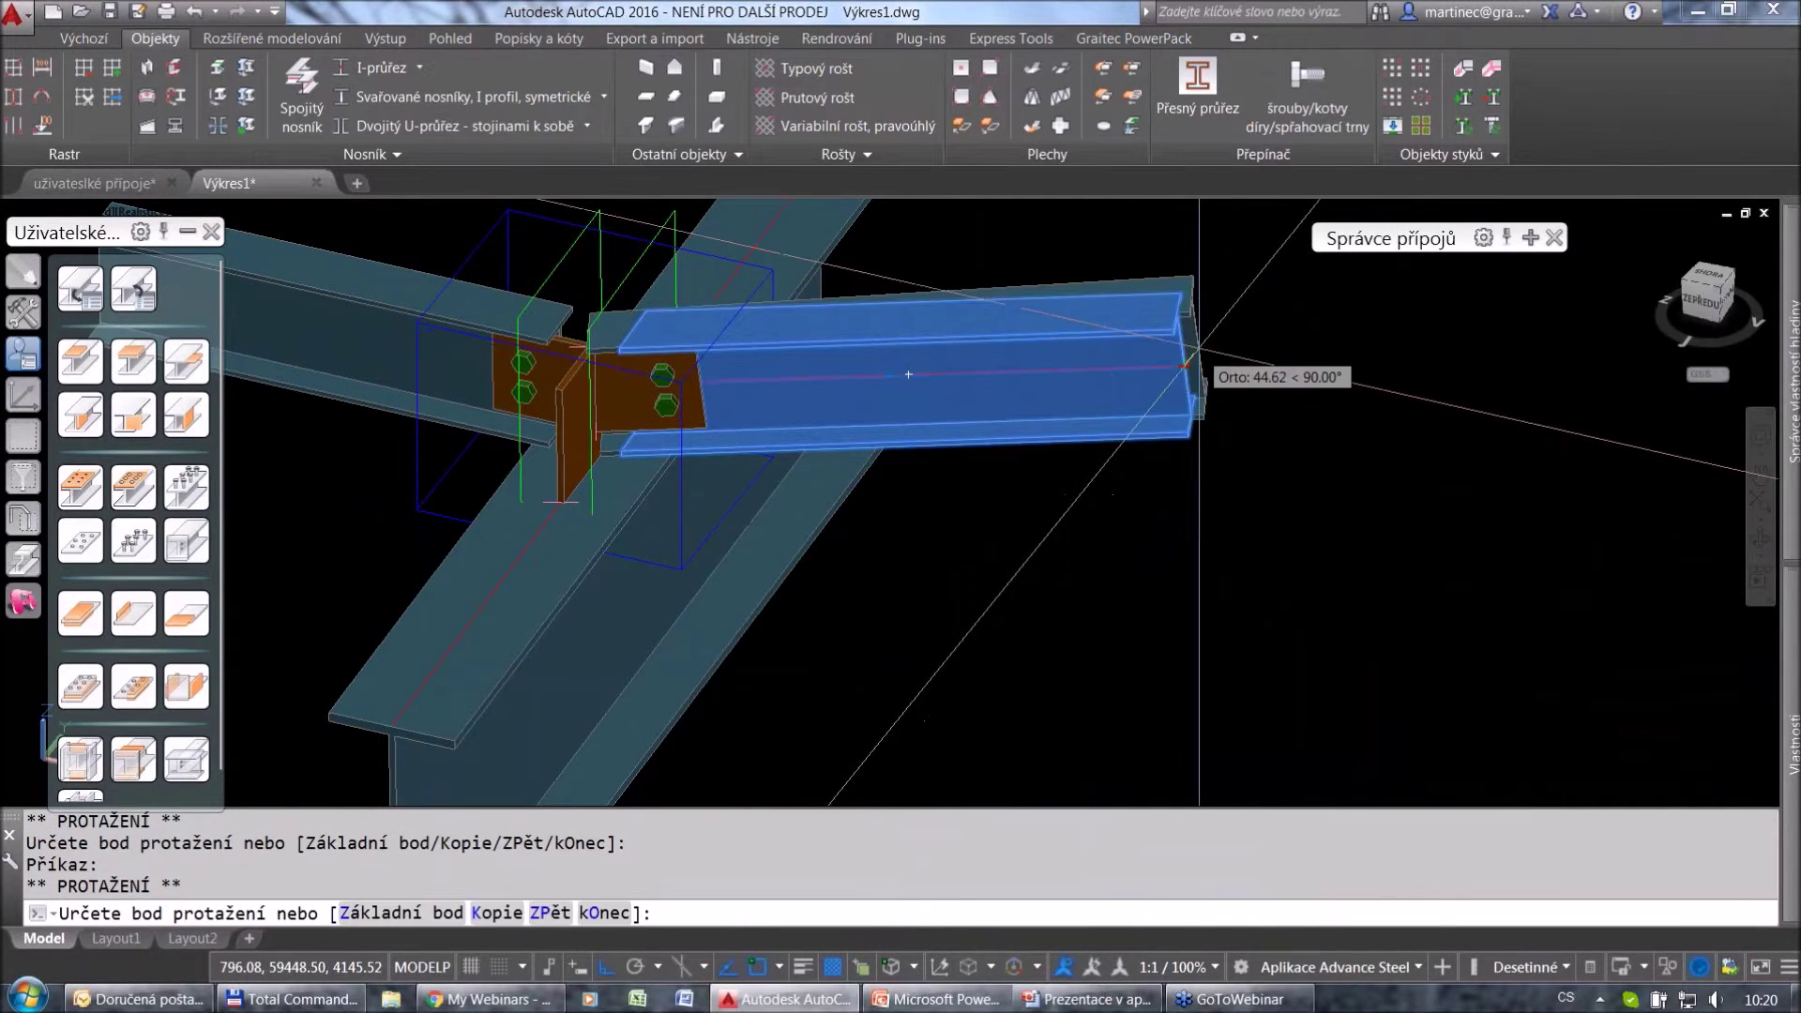
left_click(1209, 336)
key("Escape")
middle_click_drag(1135, 467, 1081, 532, "shift")
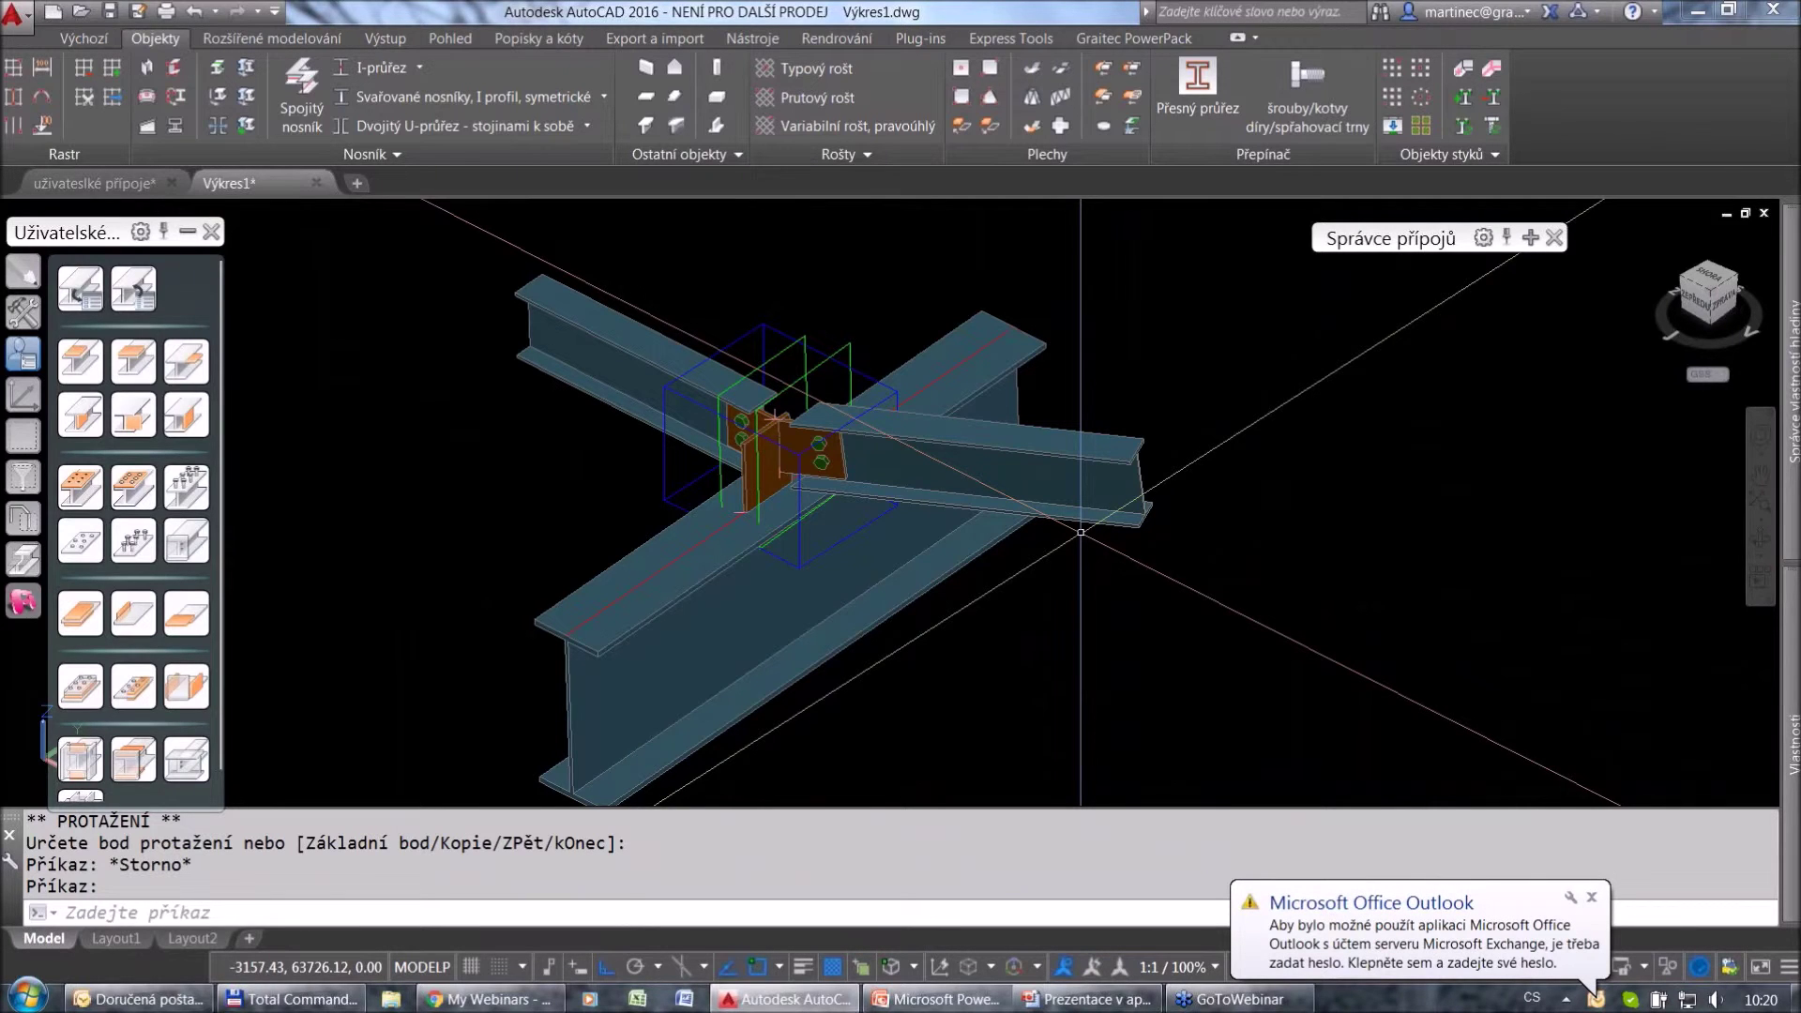
left_click(1592, 897)
middle_click_drag(1052, 622, 909, 571, "shift")
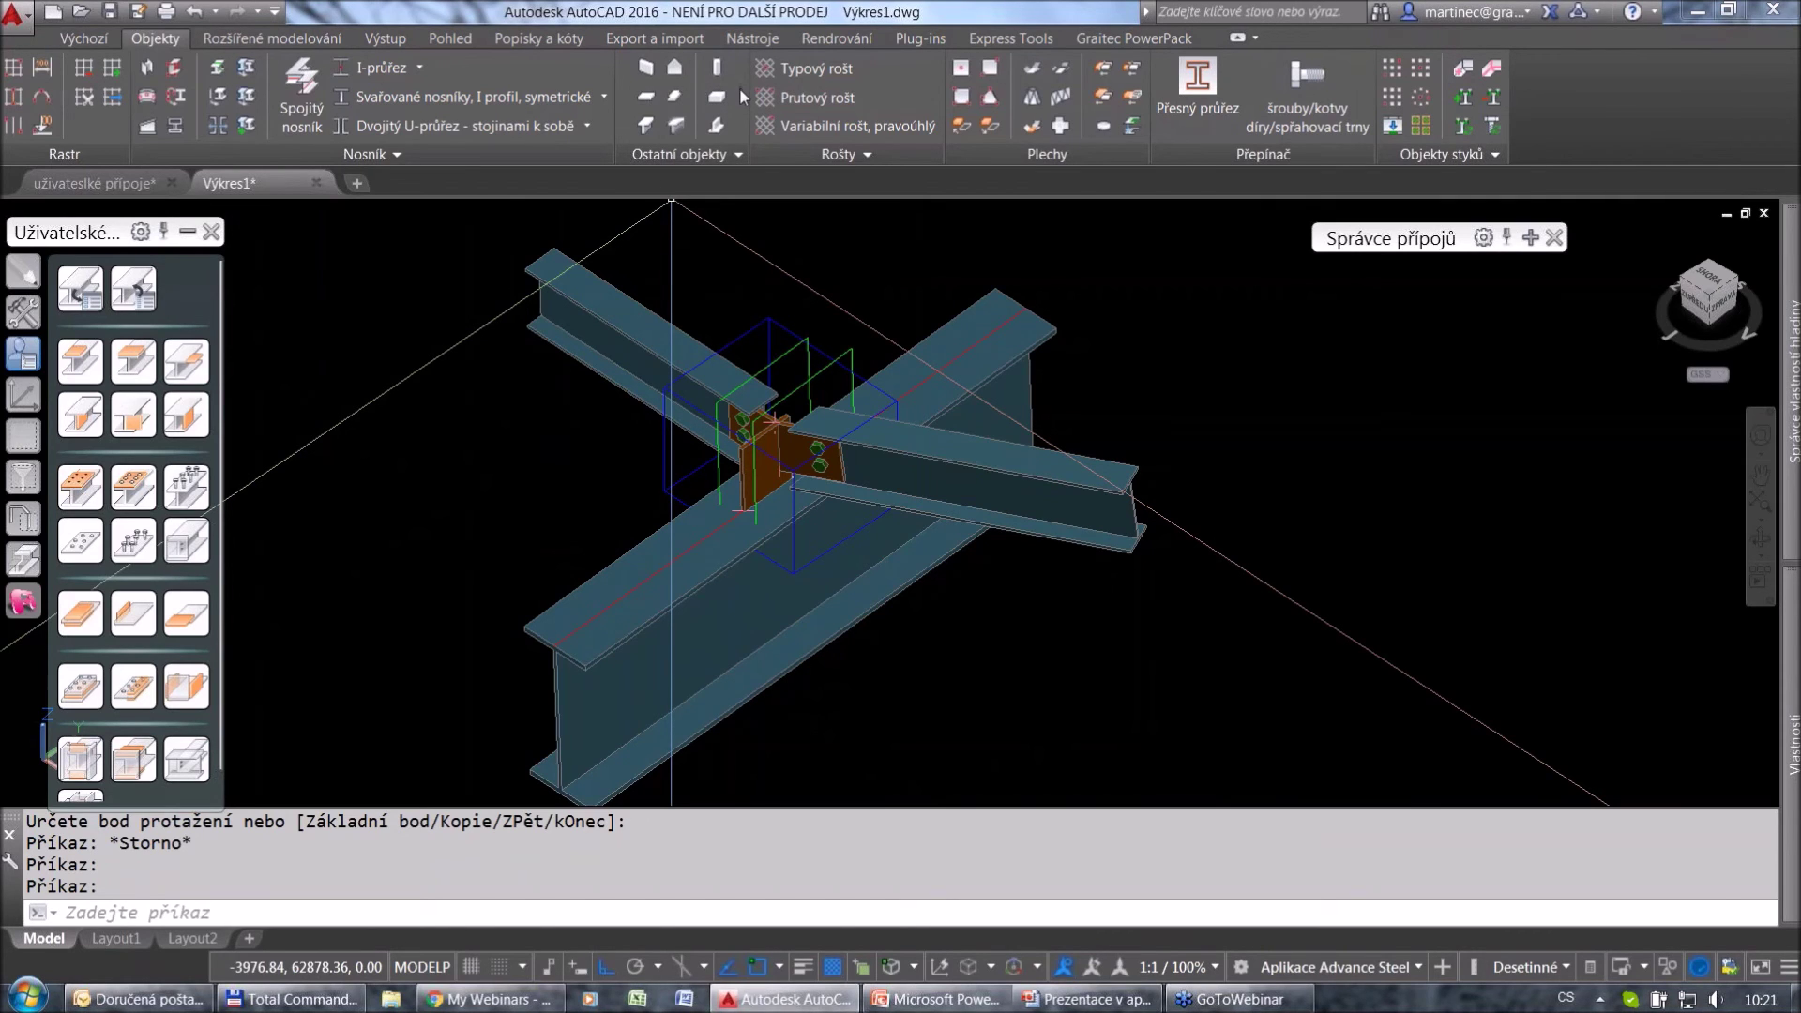
middle_click_drag(902, 507, 963, 485, "shift")
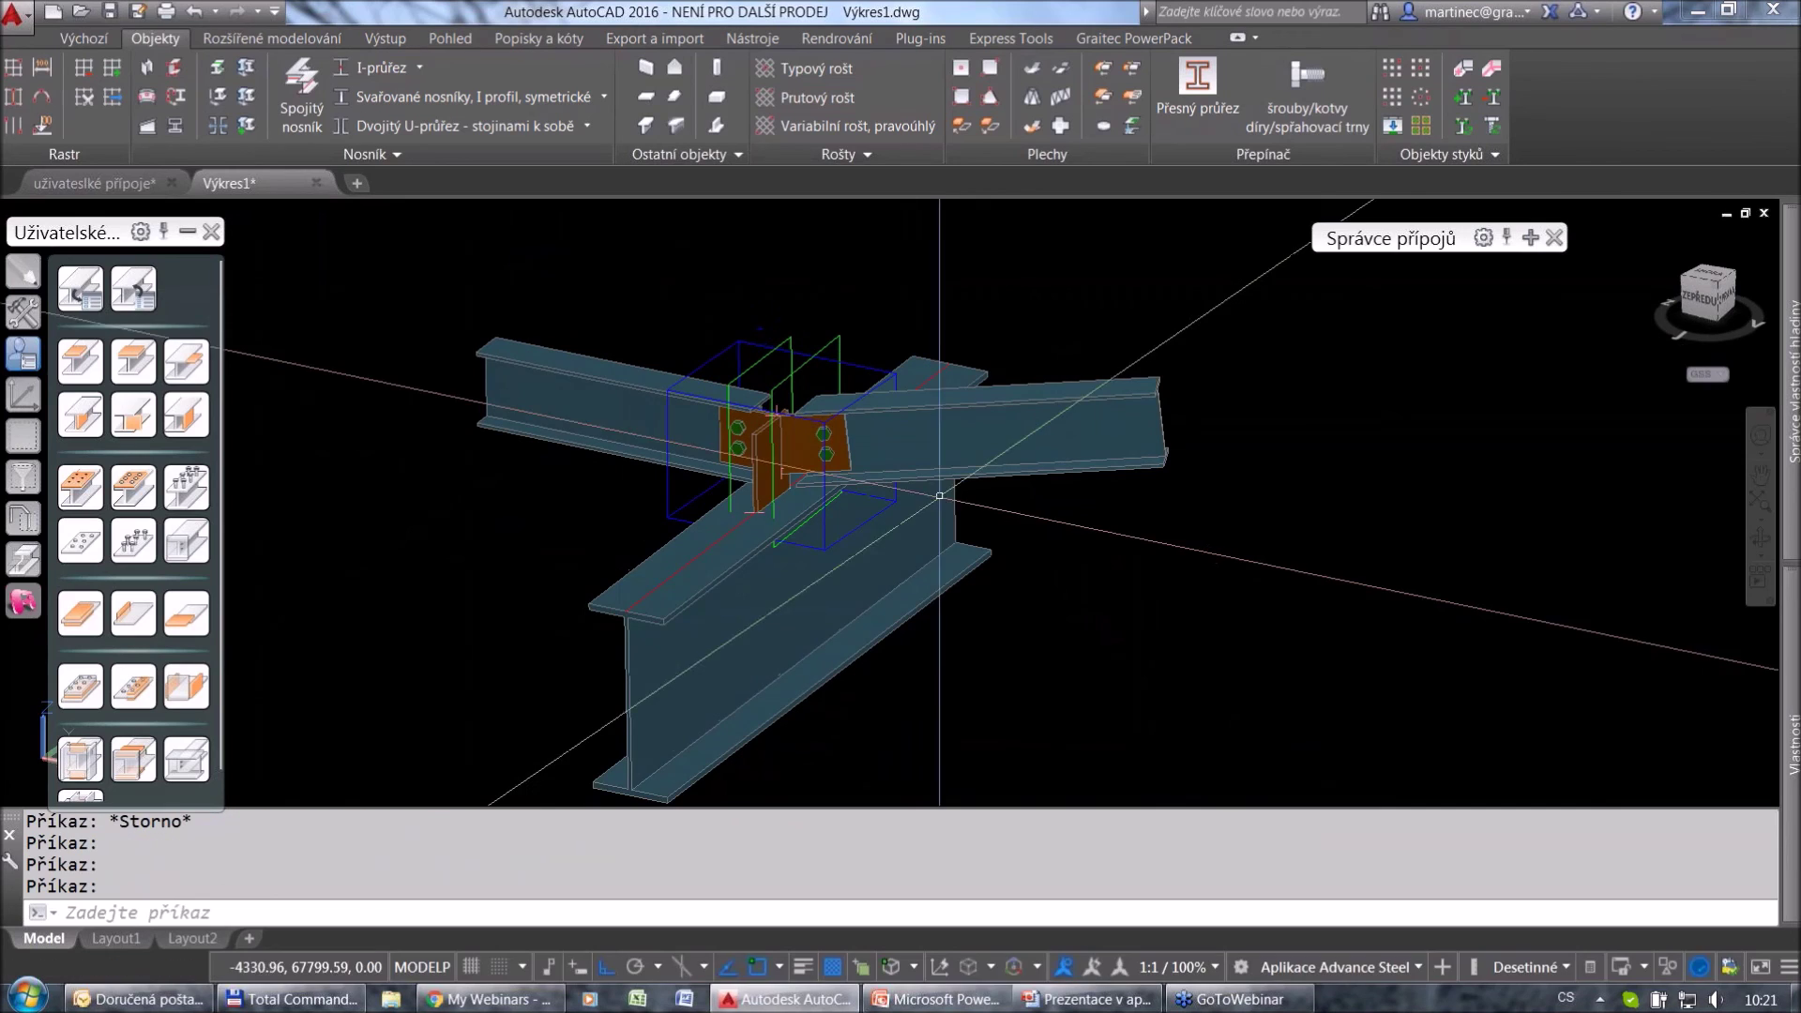